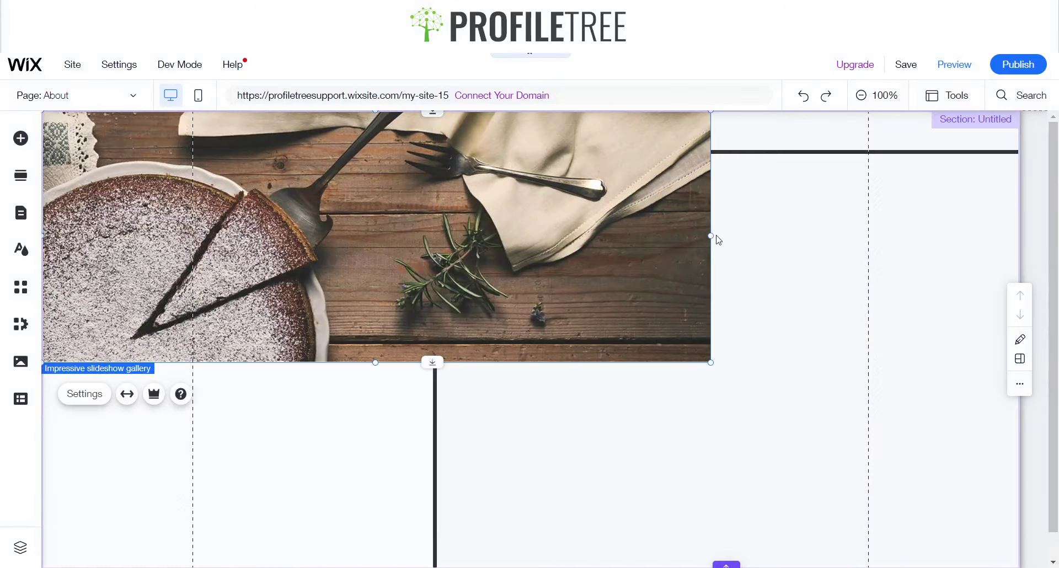
# Step: Resize the slideshow gallery to the width of the area beside the vertical divider and extend it down to the strip's bottom edge
pyautogui.moveTo(711, 236); pyautogui.dragTo(437, 235)
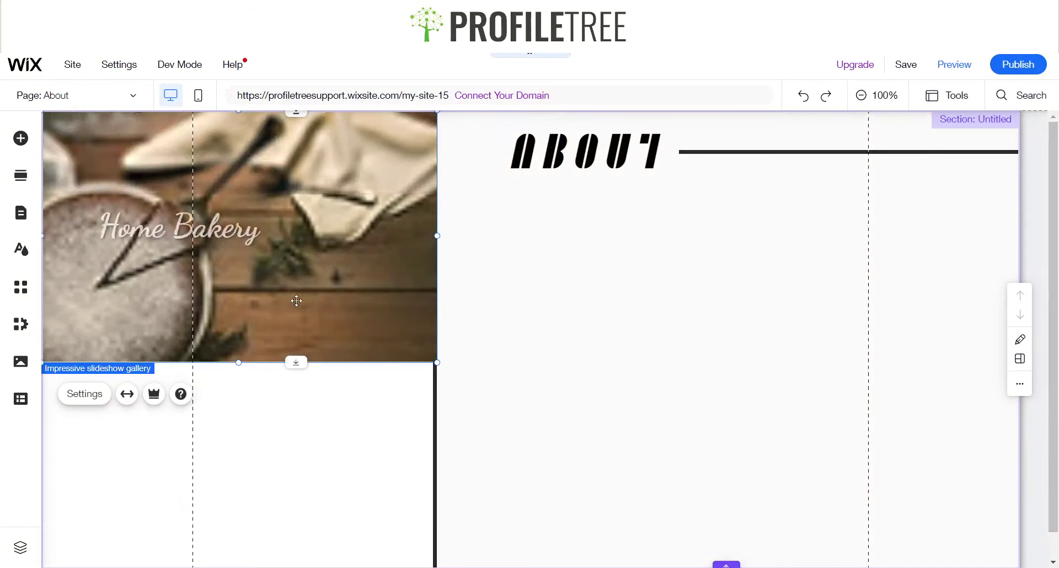
pyautogui.moveTo(246, 407); pyautogui.dragTo(239, 539)
pyautogui.scroll(-1, 551, 408)
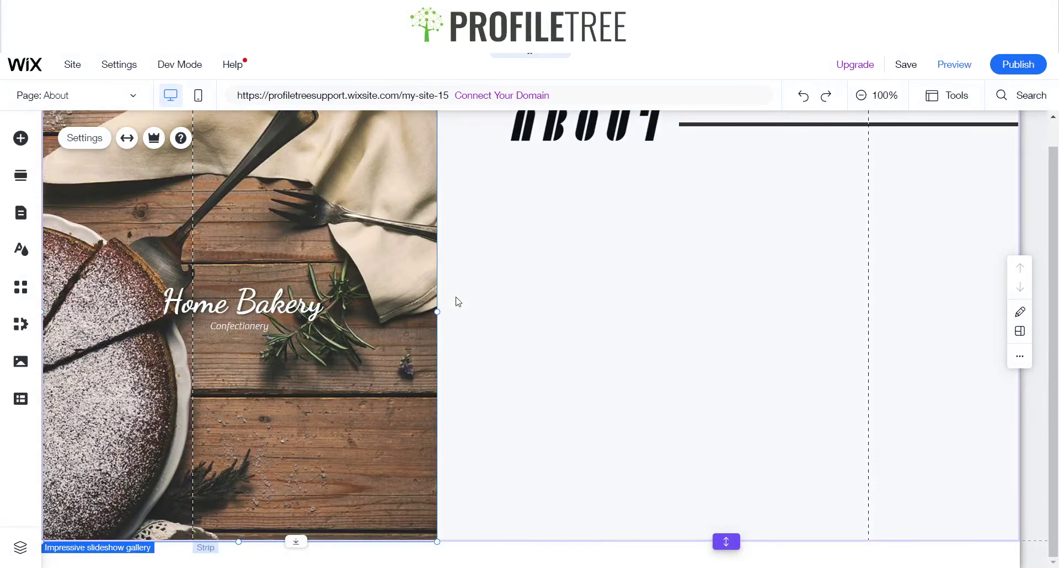
pyautogui.moveTo(436, 310); pyautogui.dragTo(433, 311)
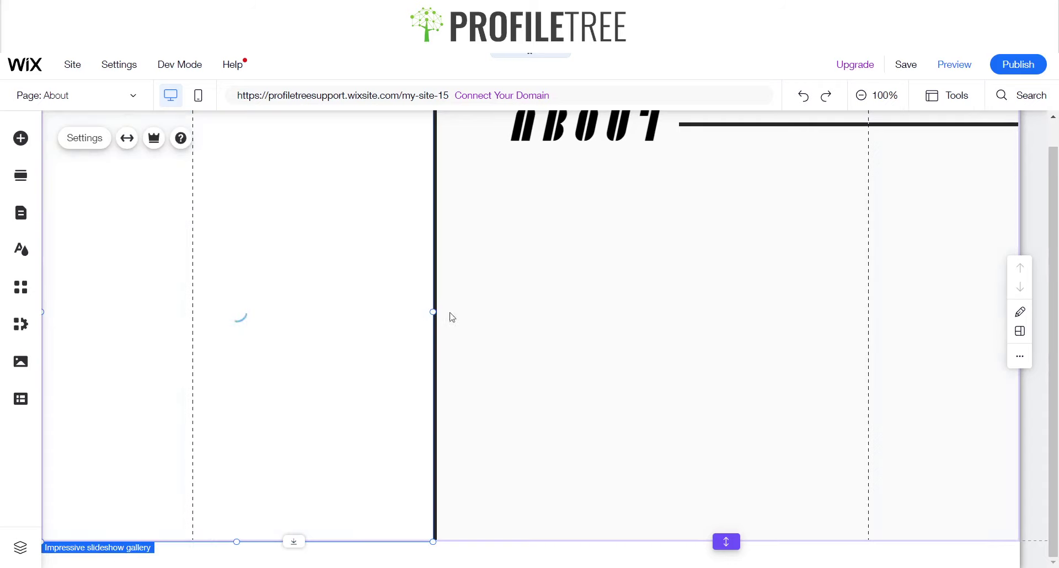
# Step: Try stretching the slideshow gallery to full width with 0 px margins, and turn the stretching off again
pyautogui.click(128, 138)
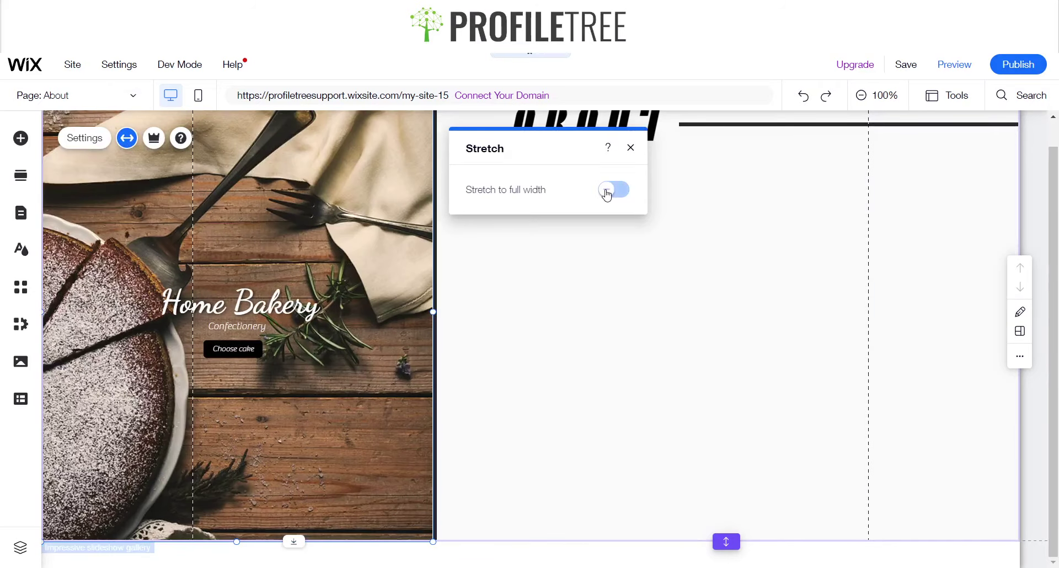
pyautogui.click(607, 190)
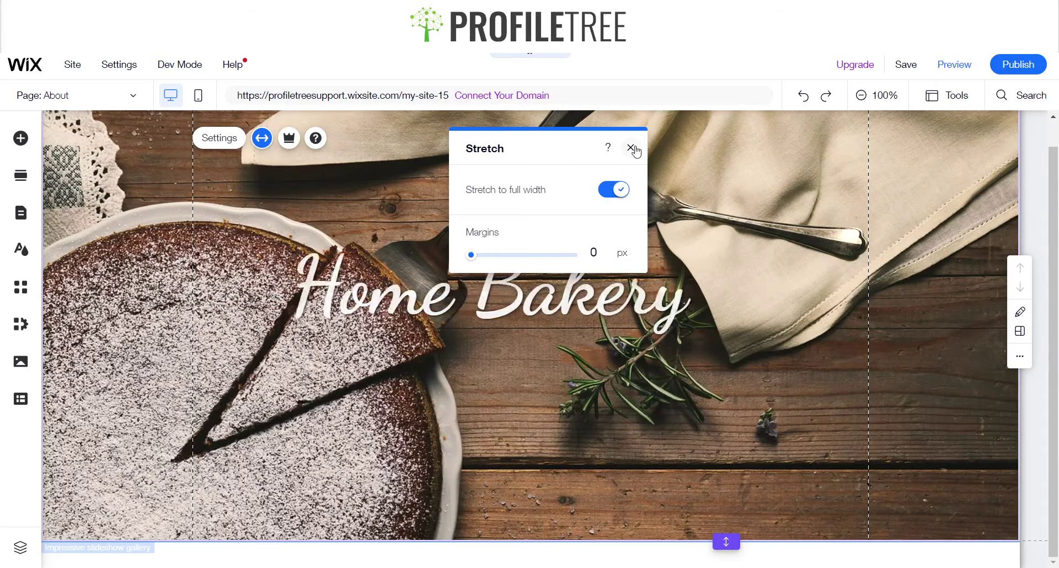
pyautogui.click(630, 147)
pyautogui.click(844, 273)
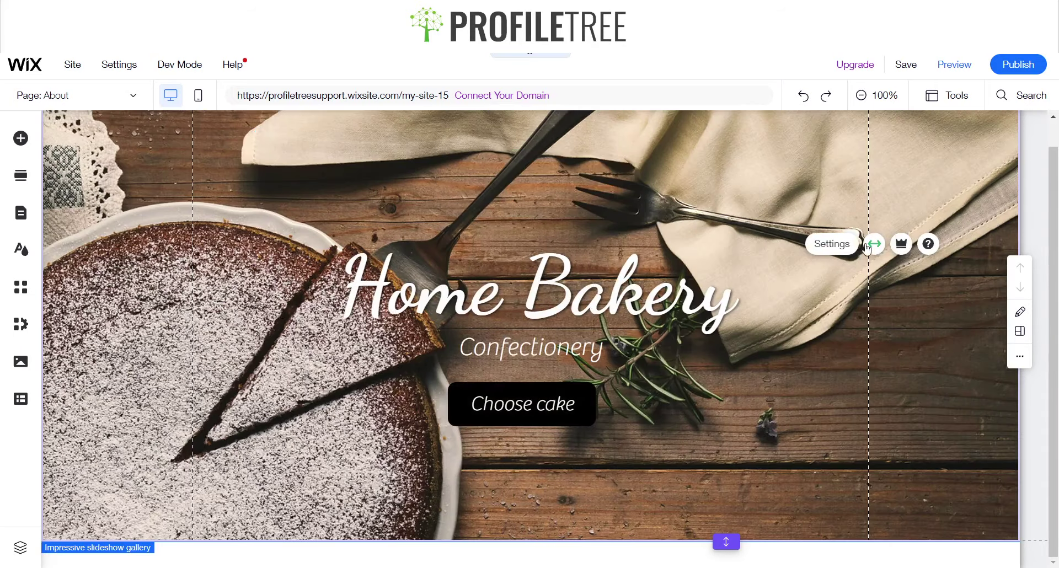
pyautogui.click(876, 246)
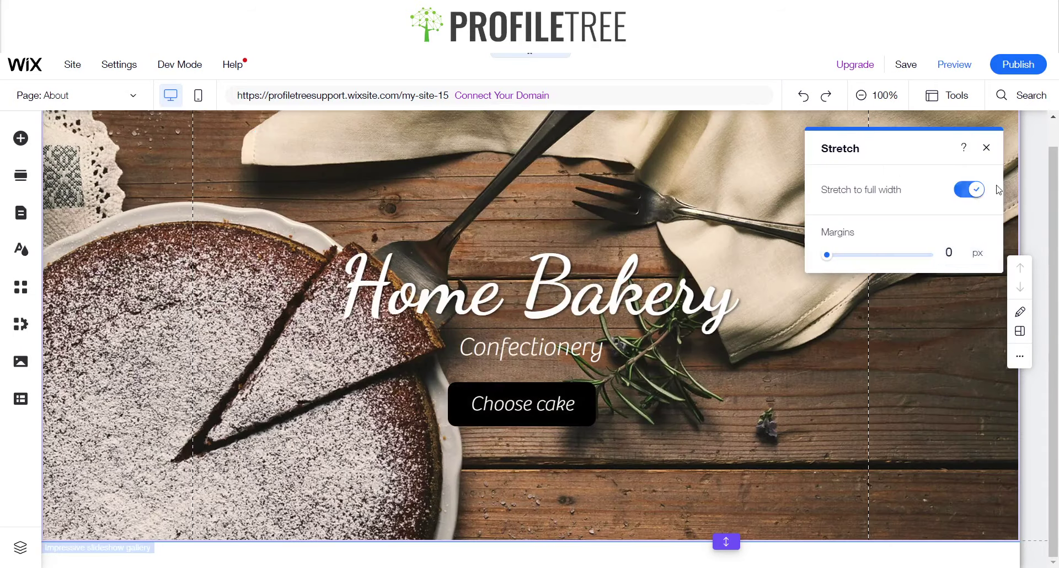
pyautogui.click(971, 190)
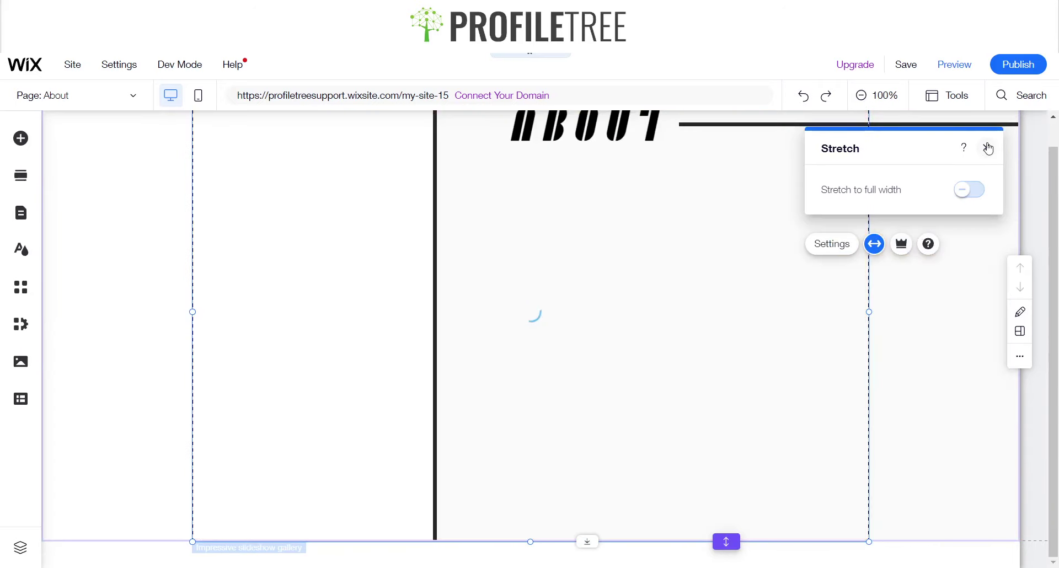
pyautogui.click(987, 148)
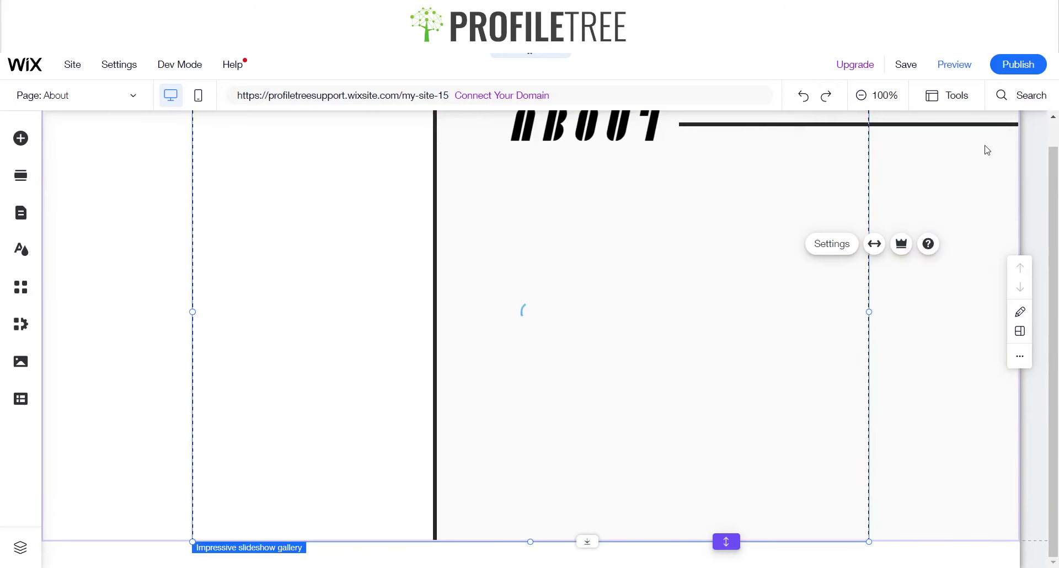
# Step: Move the slideshow gallery back beside the divider, narrow it to end at the divider, and preview the About page
pyautogui.moveTo(692, 274); pyautogui.dragTo(541, 274)
pyautogui.moveTo(702, 313); pyautogui.dragTo(434, 331)
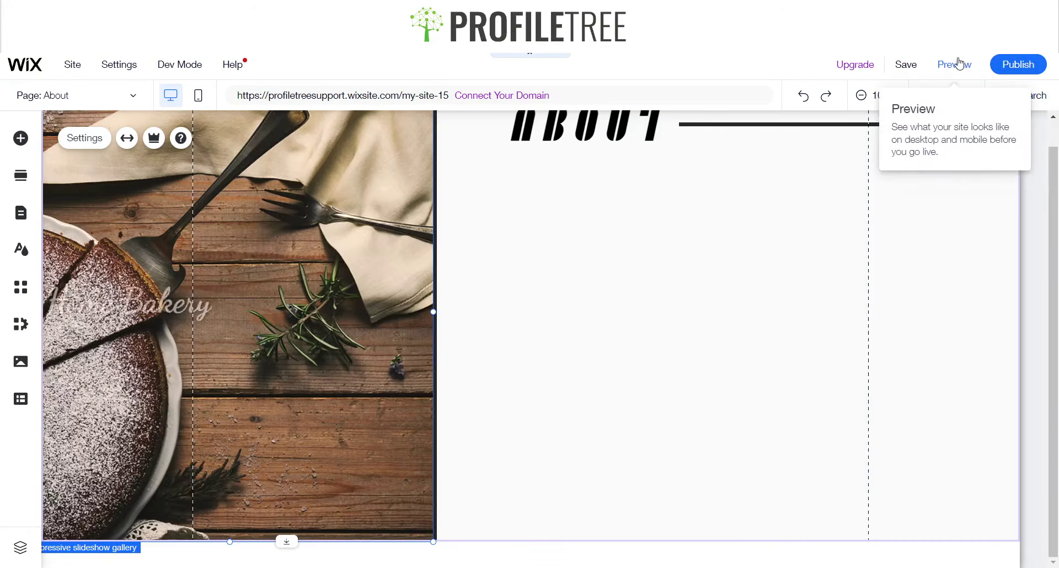
pyautogui.click(954, 64)
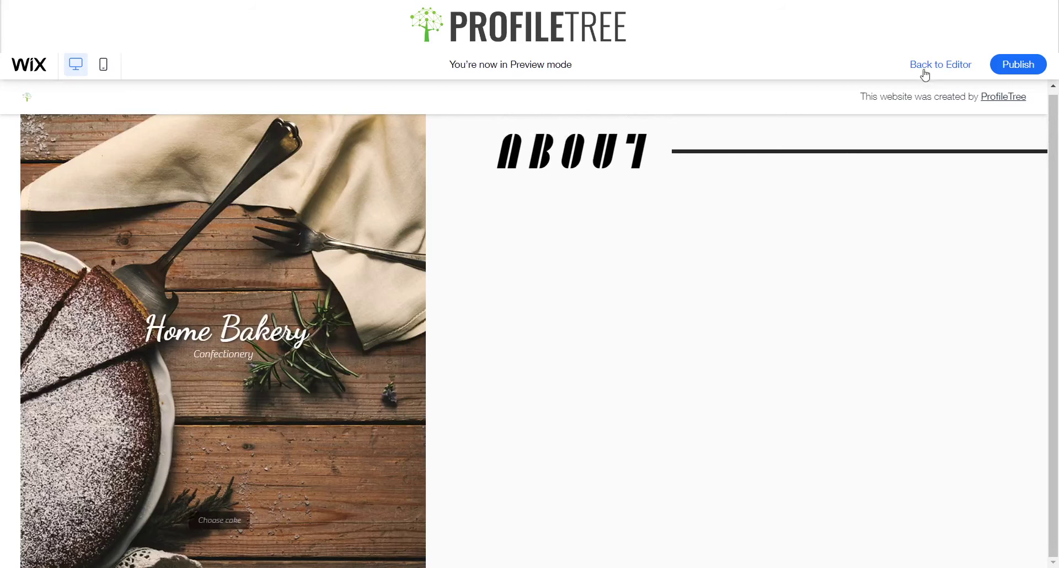
pyautogui.click(927, 66)
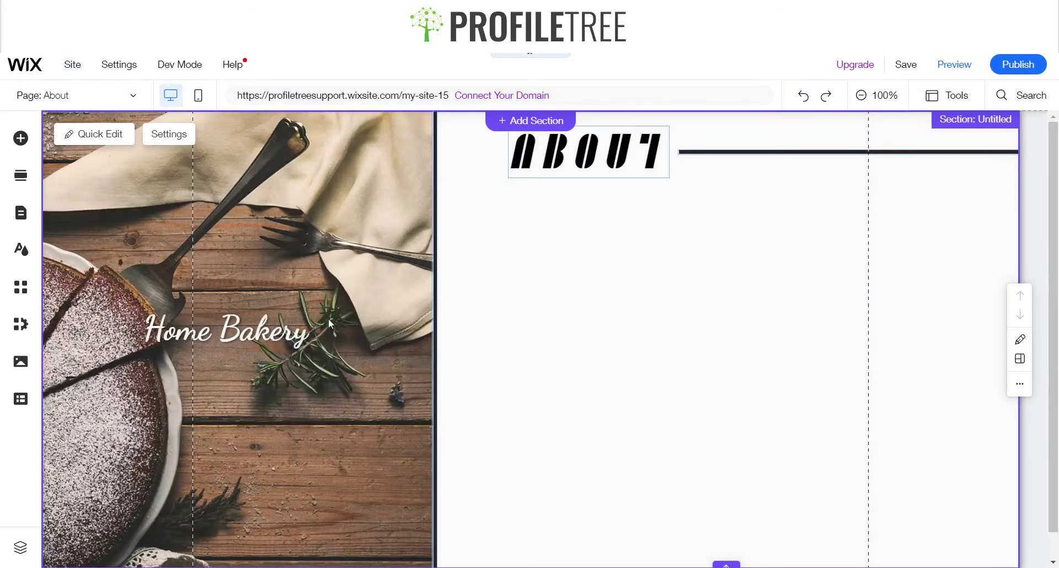
# Step: Shift the slideshow gallery further outward past the page edge, widen it back to the divider, and preview the page again
pyautogui.moveTo(329, 318); pyautogui.dragTo(306, 316)
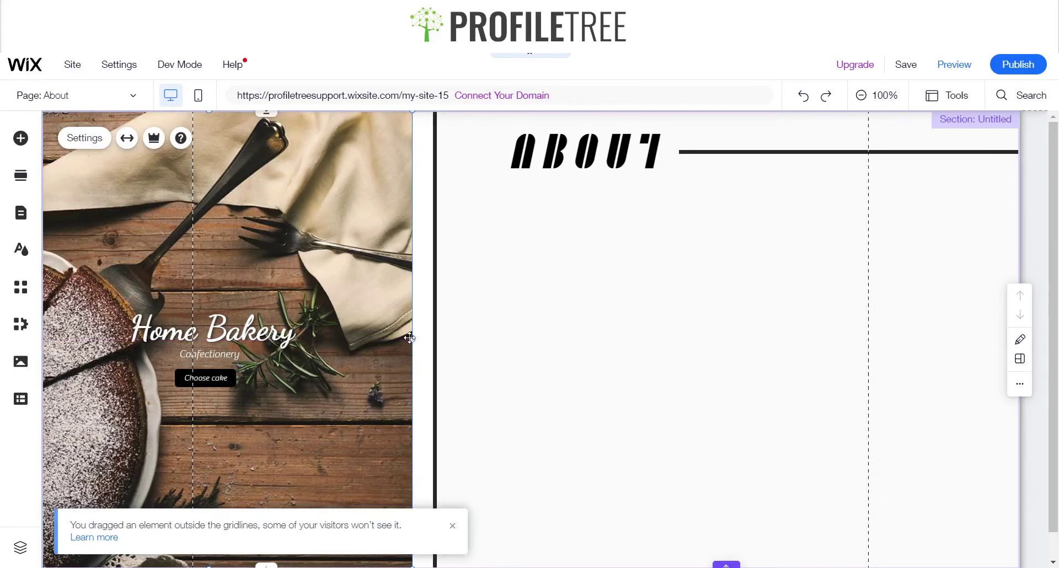
pyautogui.moveTo(410, 338); pyautogui.dragTo(433, 339)
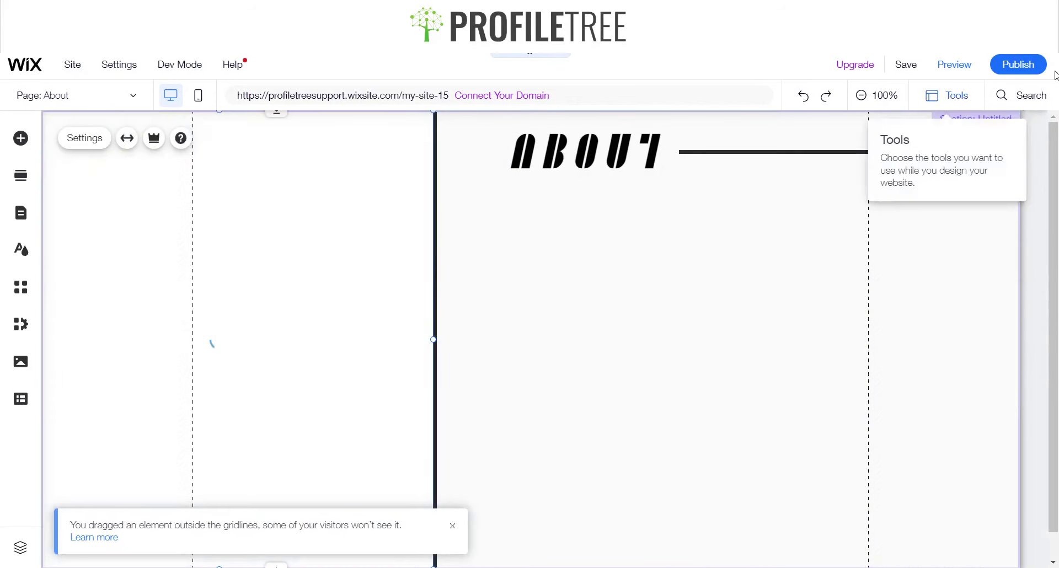
pyautogui.click(952, 65)
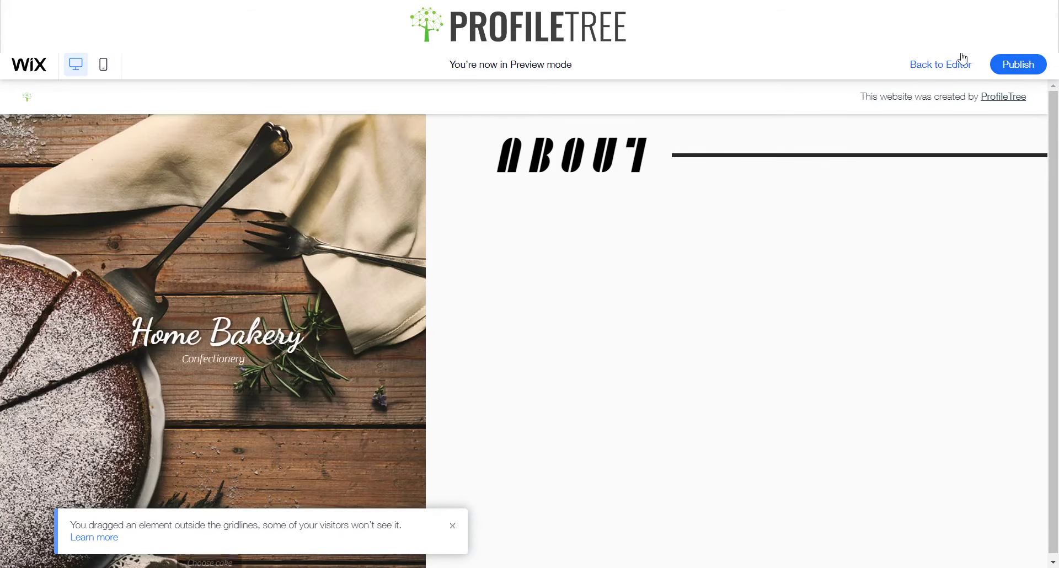
pyautogui.click(945, 65)
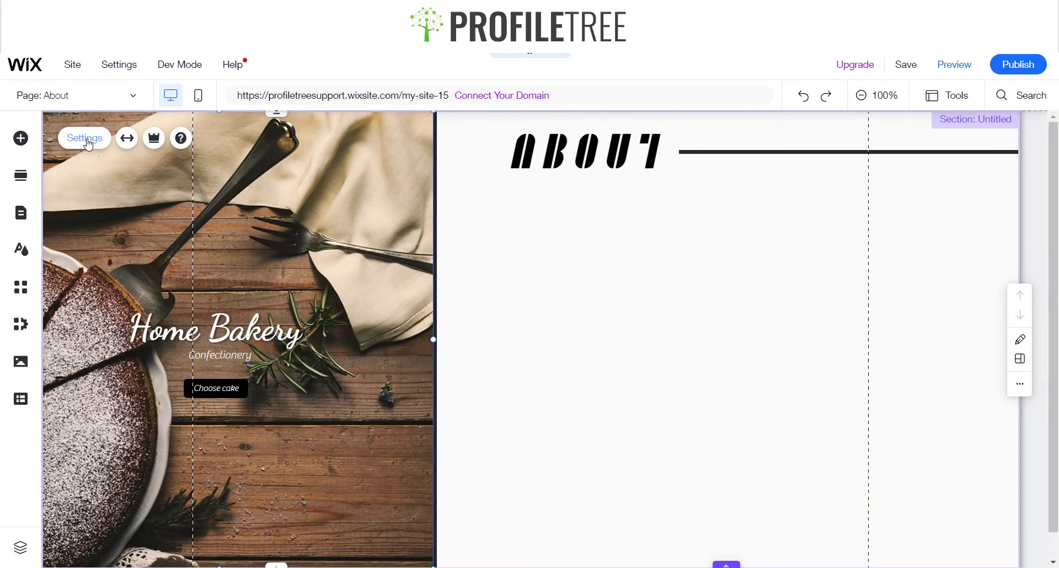
# Step: Open Slide 1 of the slideshow gallery for editing and show the text caption settings of its "Home Bakery" heading
pyautogui.click(88, 144)
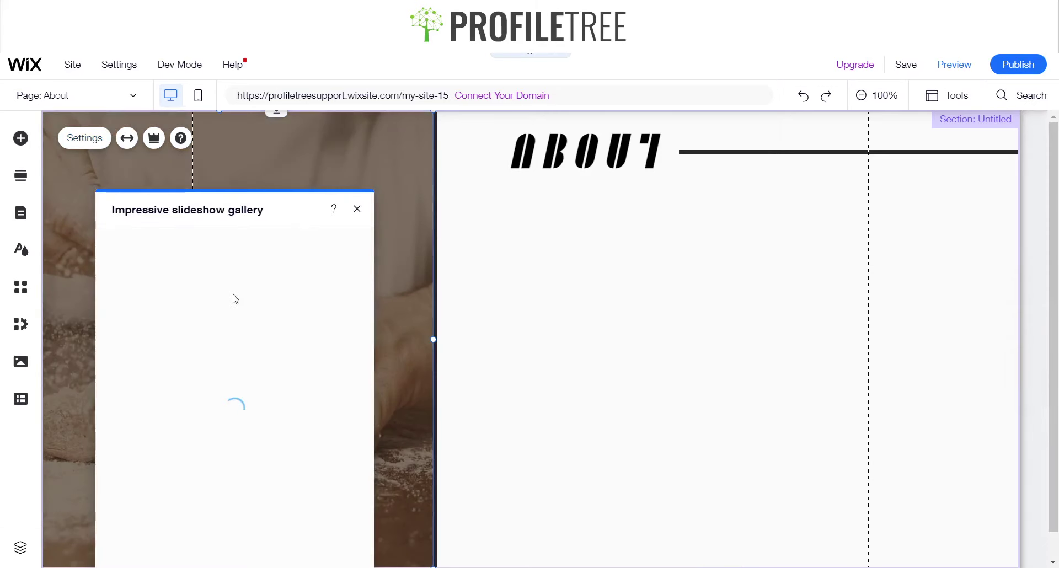
pyautogui.click(130, 275)
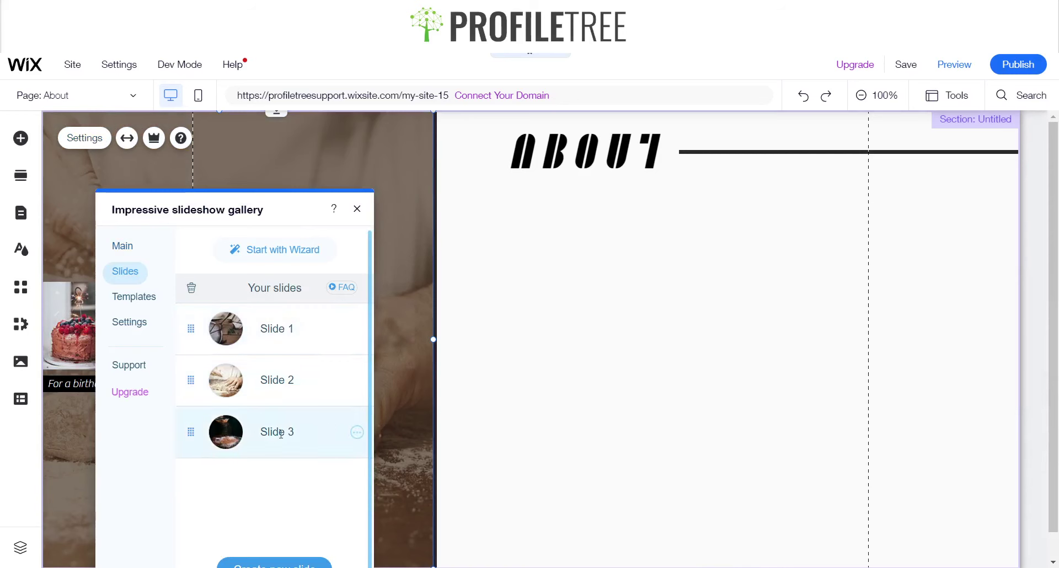
pyautogui.click(357, 330)
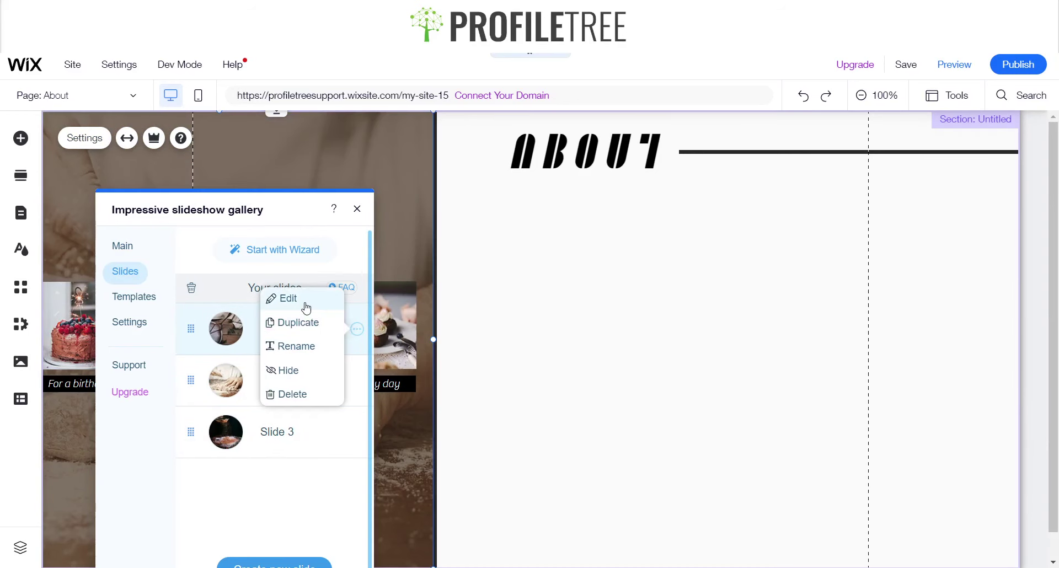
pyautogui.click(305, 304)
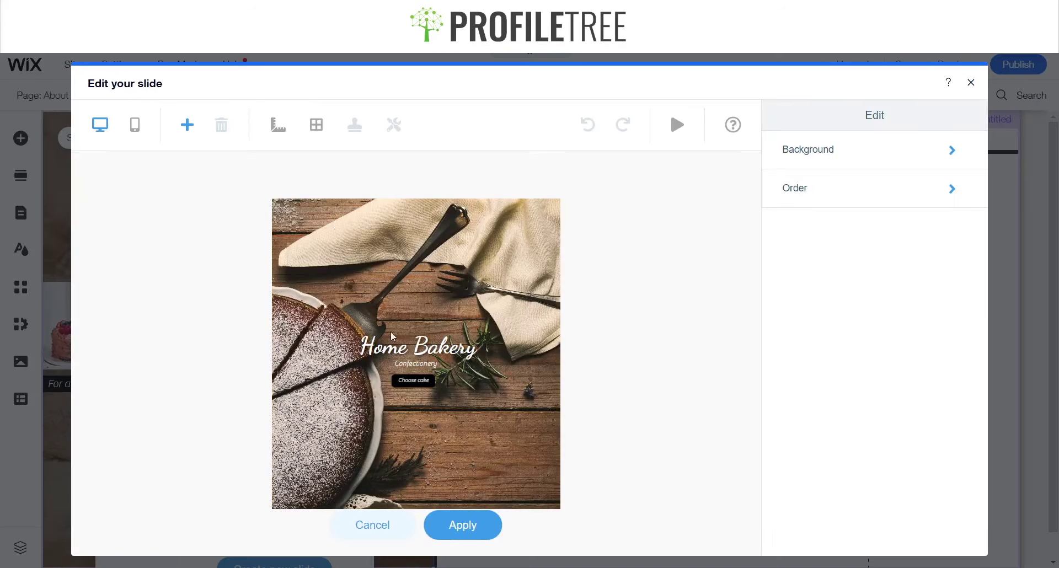
pyautogui.click(392, 337)
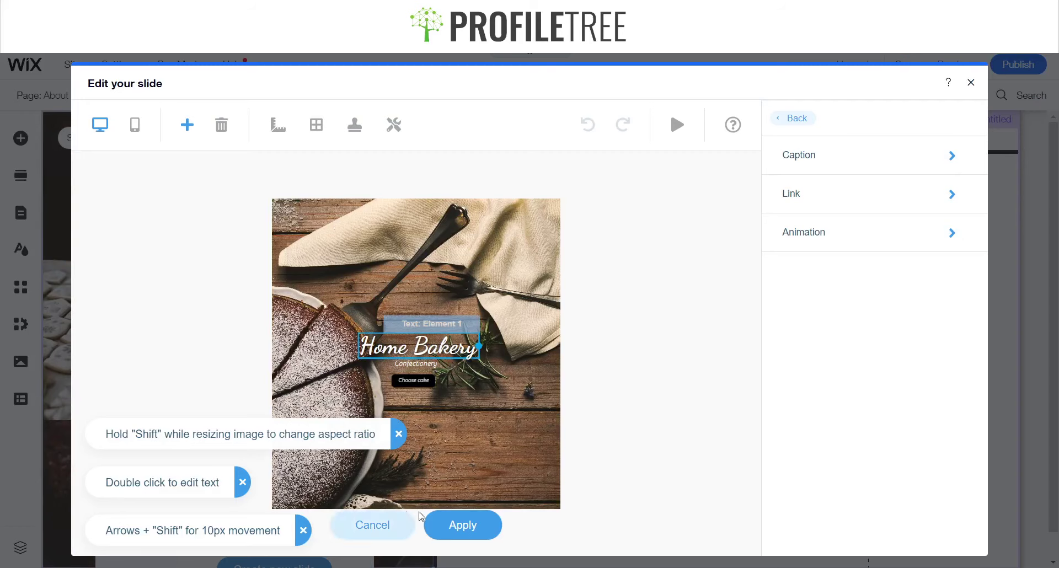
pyautogui.click(797, 160)
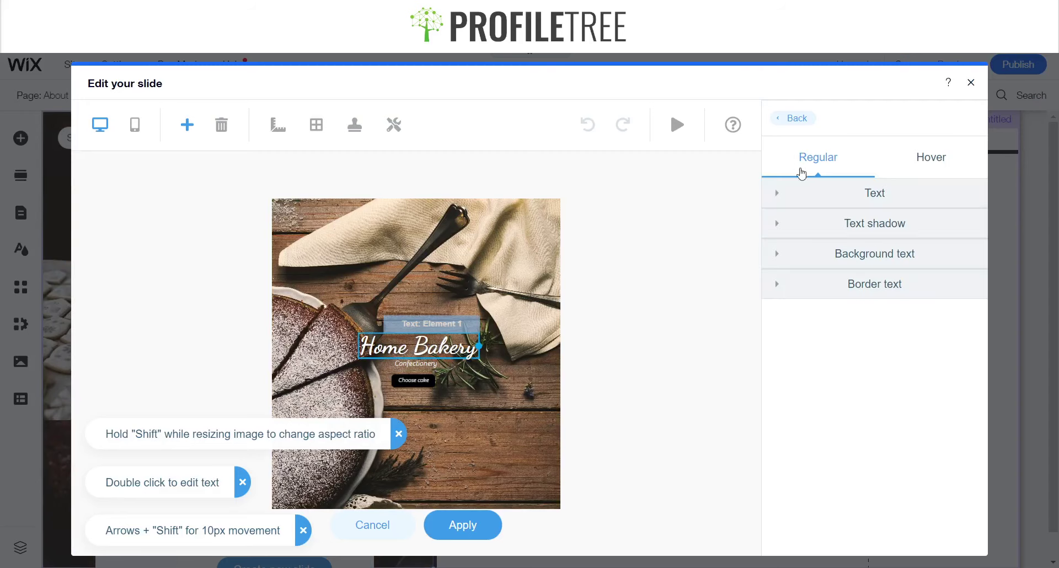
pyautogui.click(852, 192)
pyautogui.click(894, 241)
pyautogui.write('S')
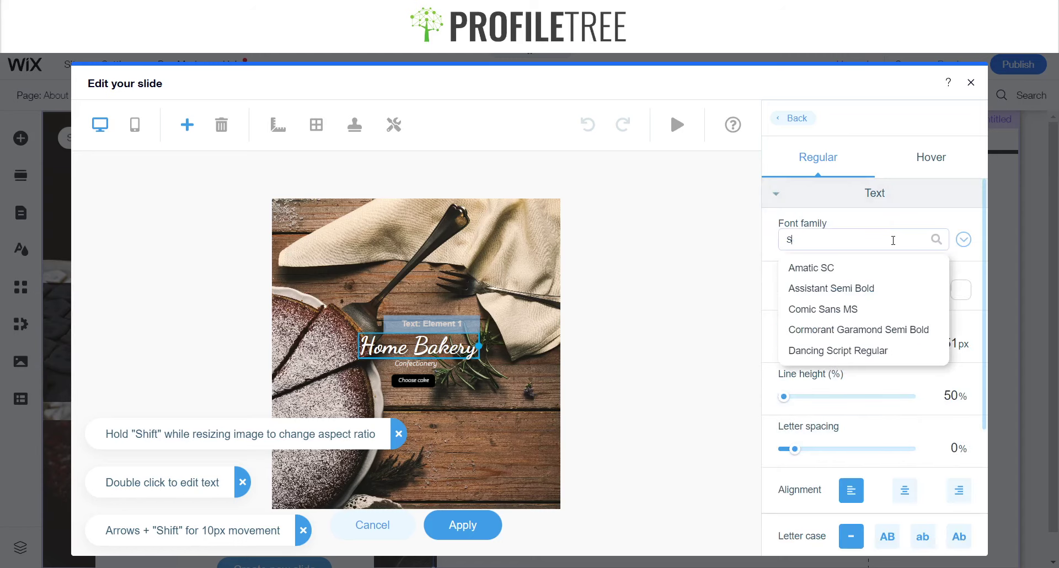
pyautogui.write('f')
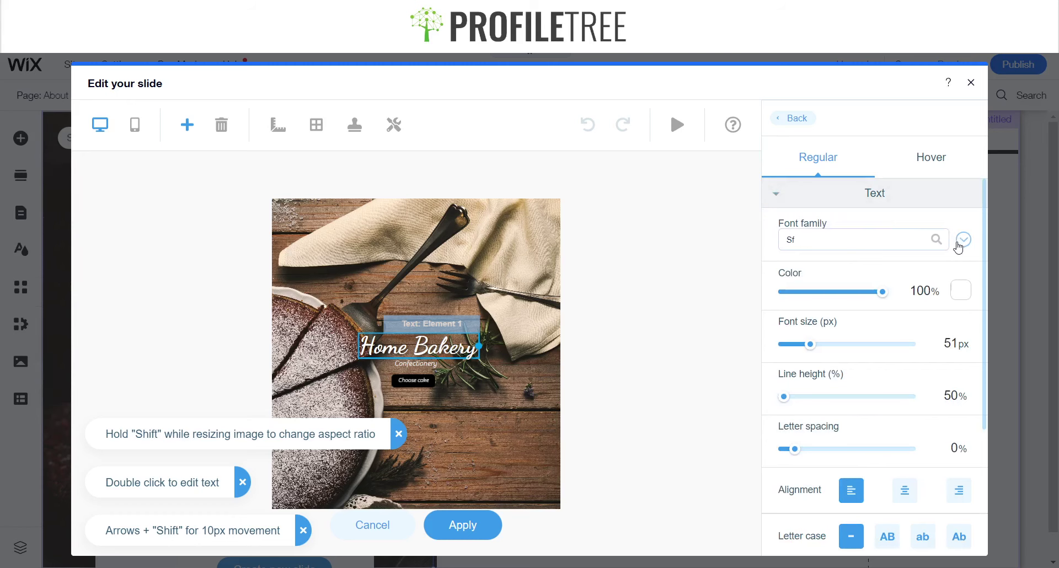
pyautogui.click(963, 240)
pyautogui.click(852, 249)
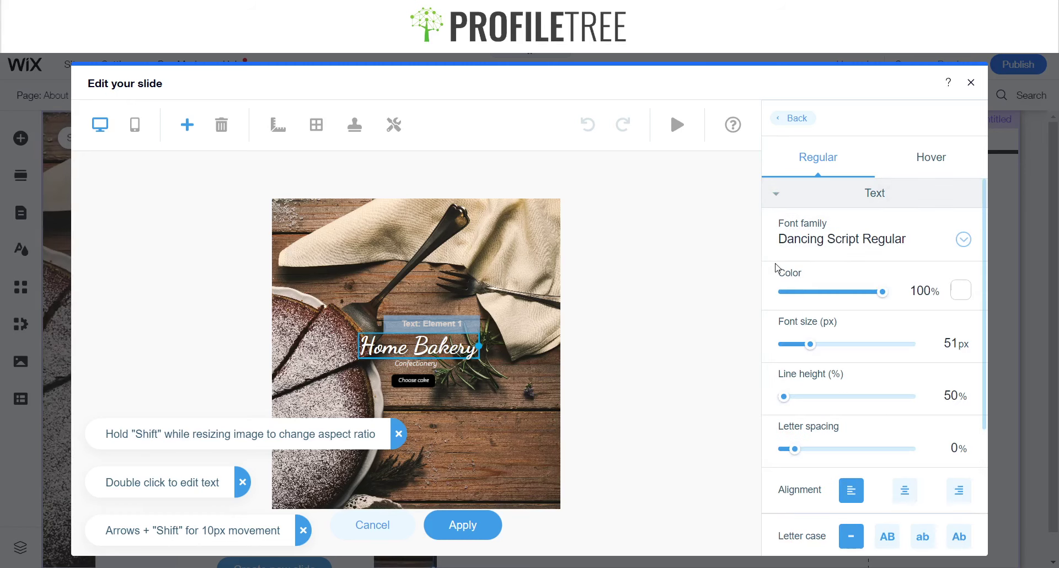
# Step: Search the fonts for "Aven" and set the "Home Bakery" heading's font family to Avenir
pyautogui.click(833, 241)
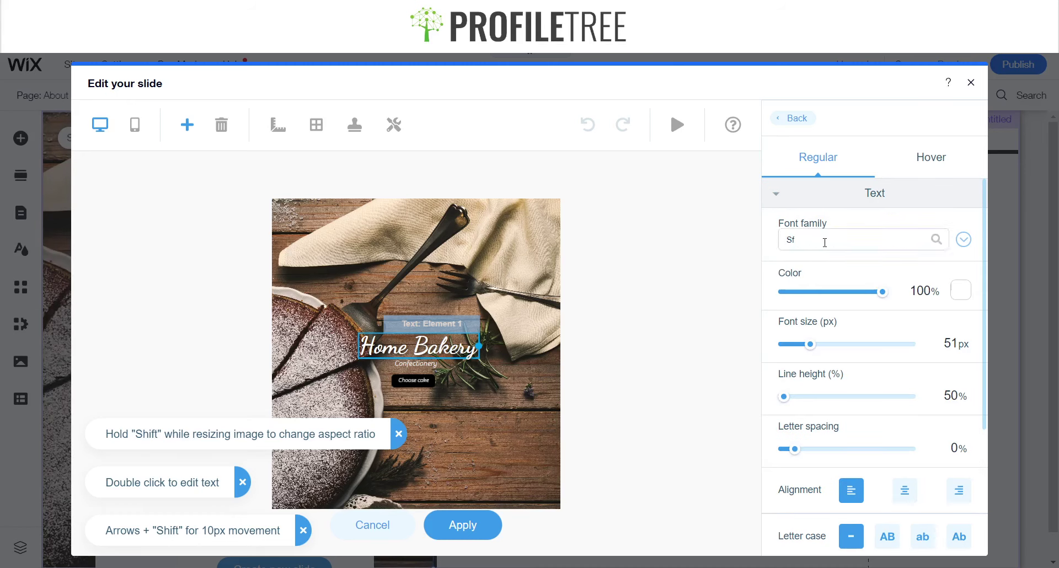
pyautogui.press('BackSpace')
pyautogui.write('Aven')
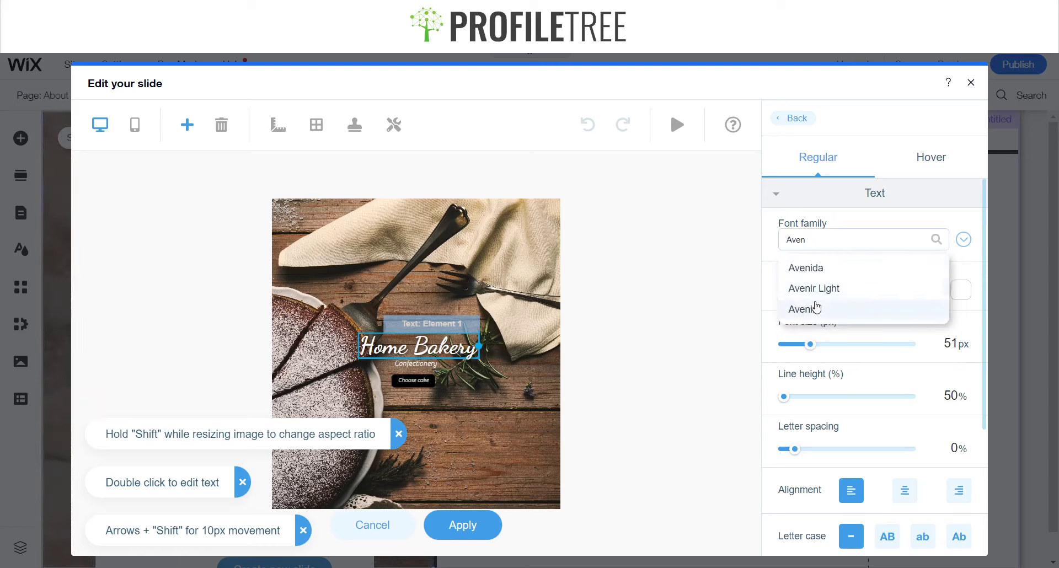
pyautogui.click(817, 307)
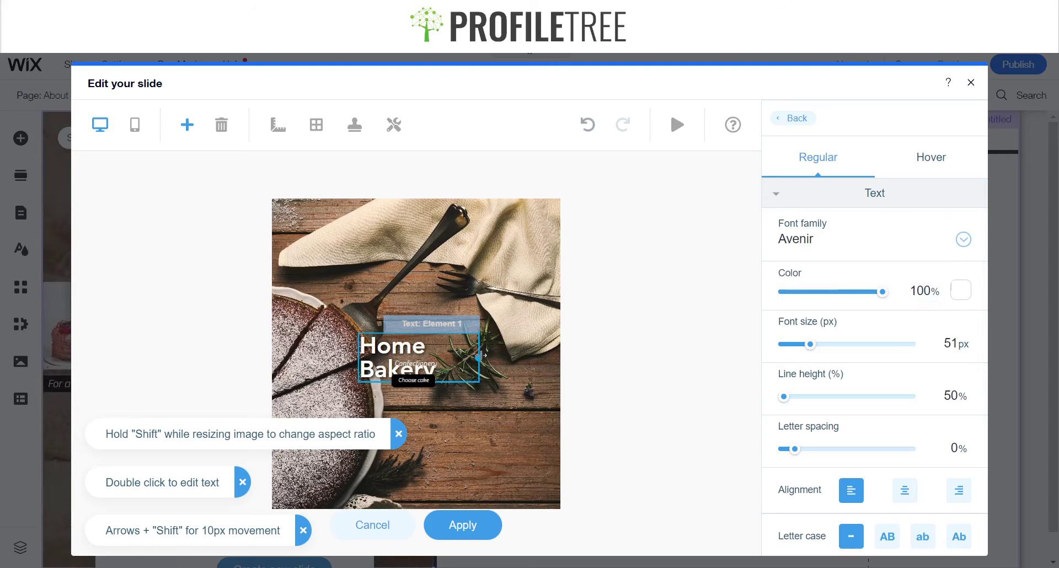
# Step: Widen the heading's text box to fit one line and remove the space between "Home" and "Bakery"
pyautogui.moveTo(481, 358); pyautogui.dragTo(497, 357)
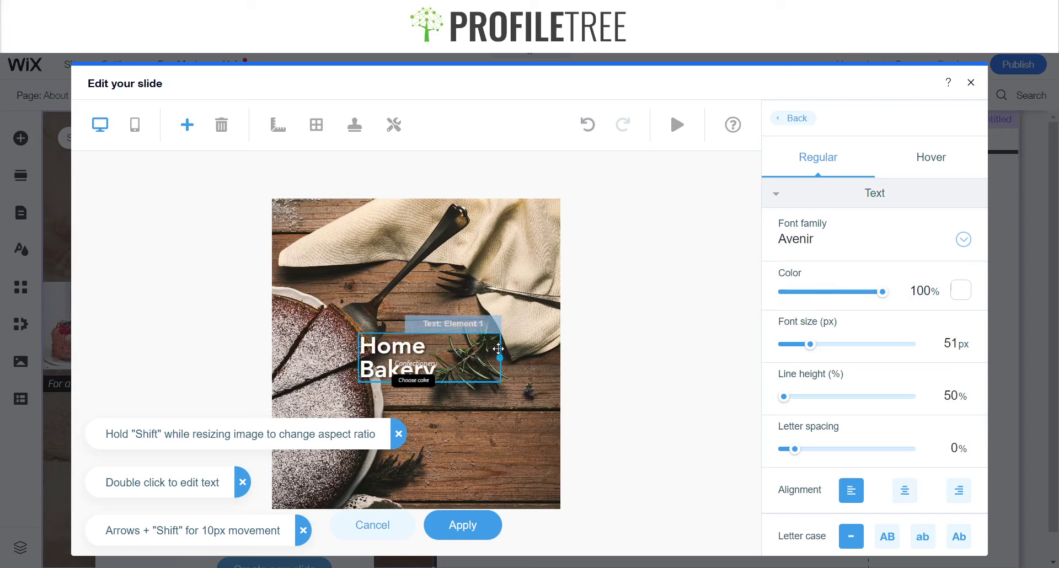
pyautogui.doubleClick(456, 359)
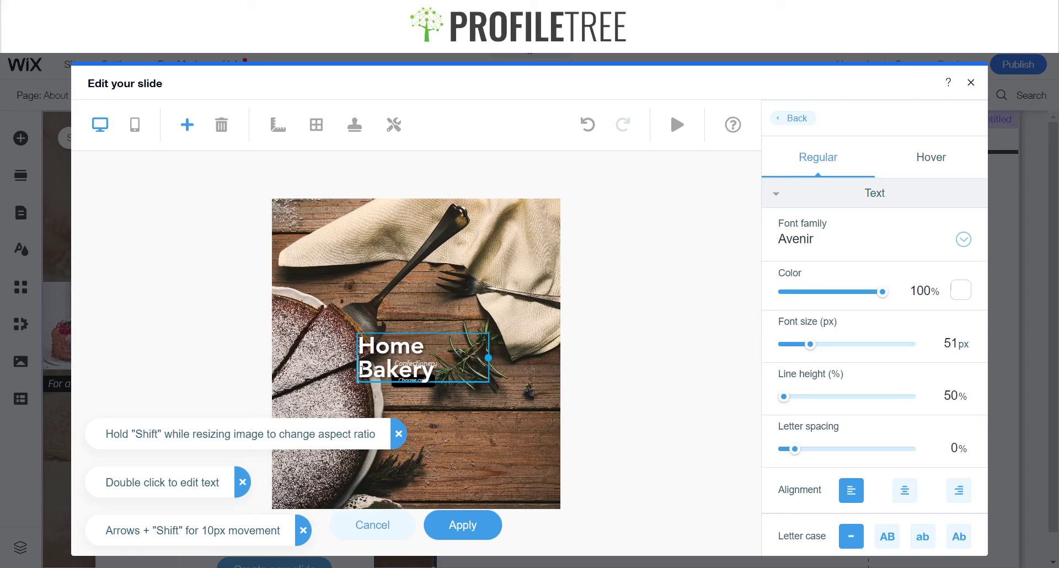
pyautogui.press('BackSpace')
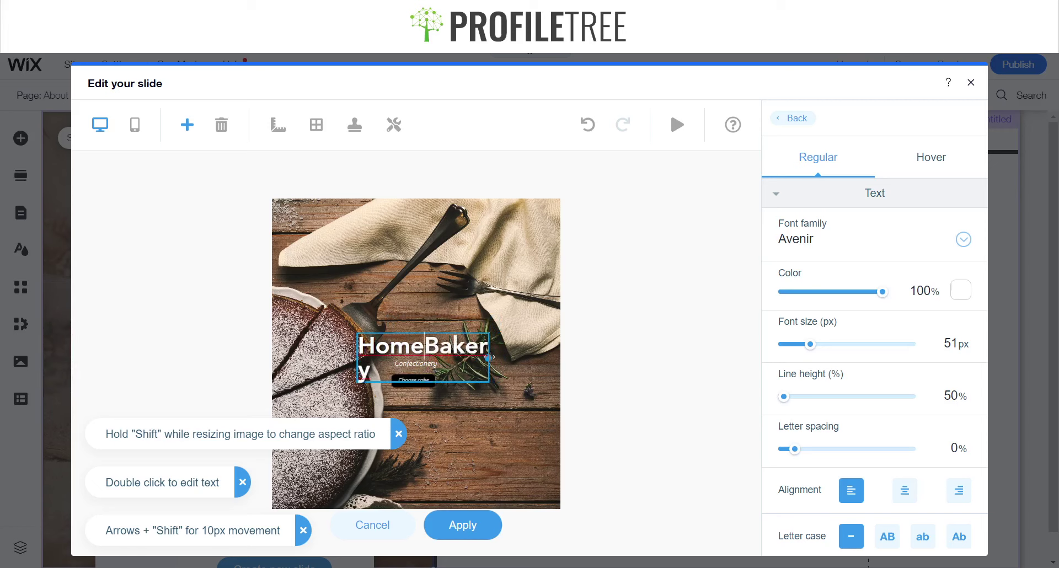
pyautogui.moveTo(489, 357); pyautogui.dragTo(507, 354)
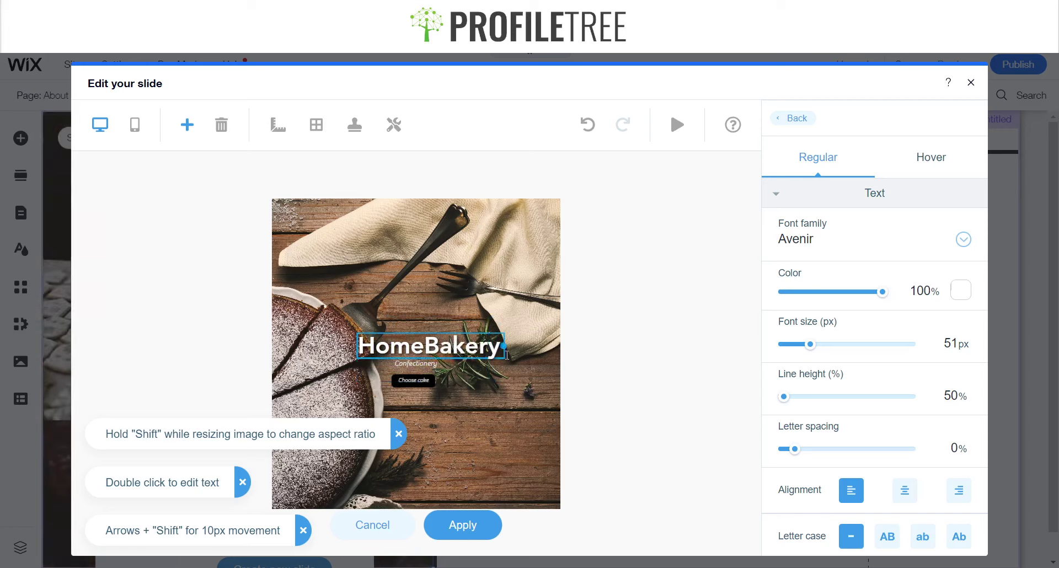
# Step: Replace the slide's heading text with "Men's Clothing" and widen its text box to fit on one line
pyautogui.press('Return')
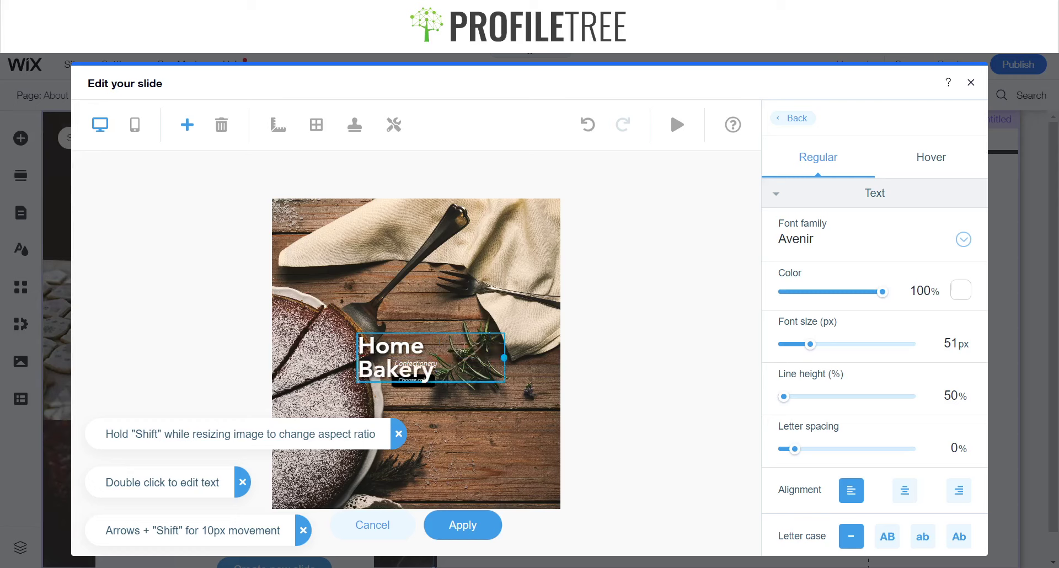
pyautogui.hotkey('ctrl', 'a')
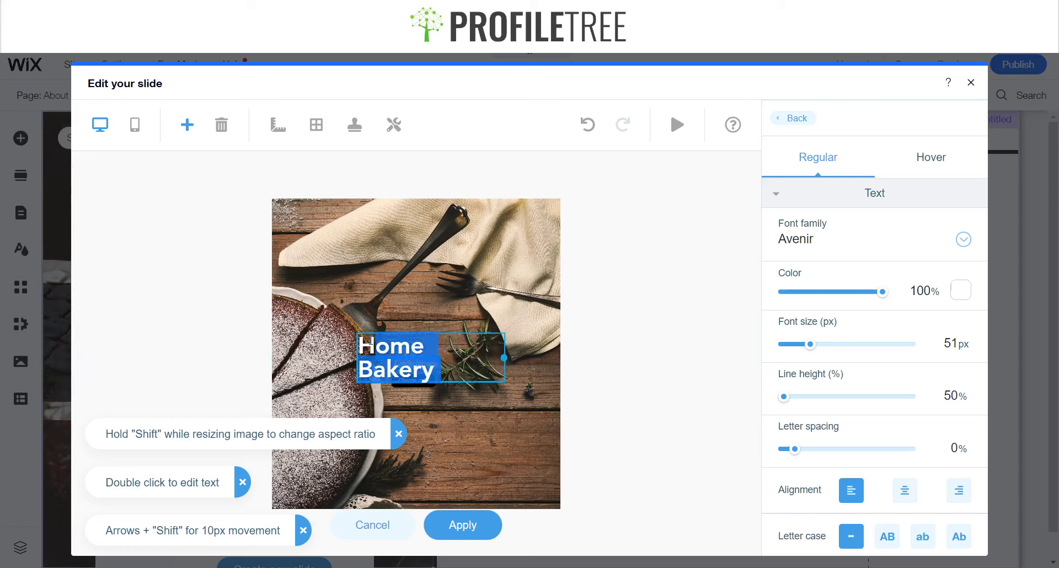
pyautogui.press('BackSpace')
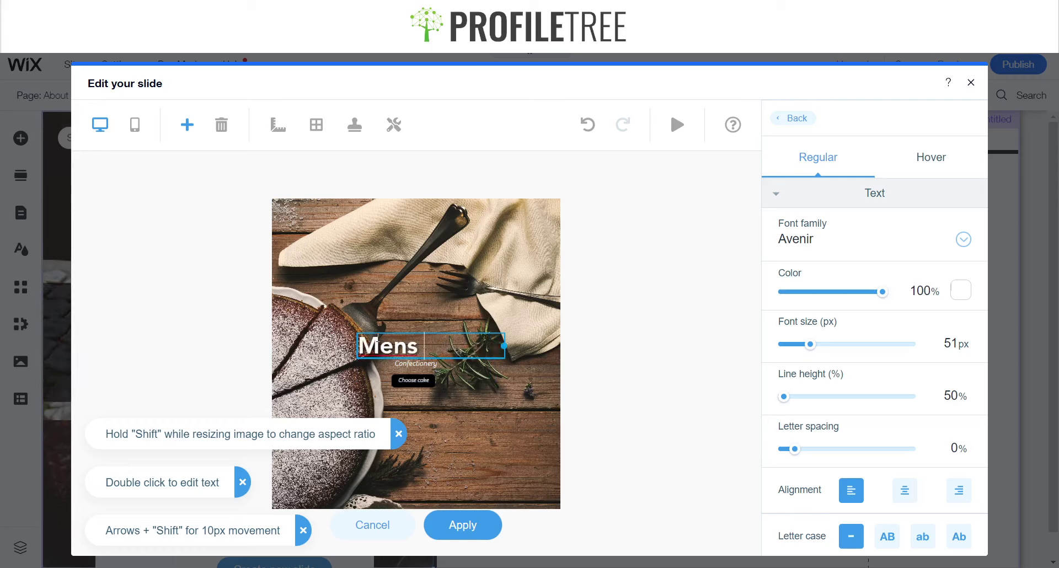
pyautogui.write("Men's Clothi")
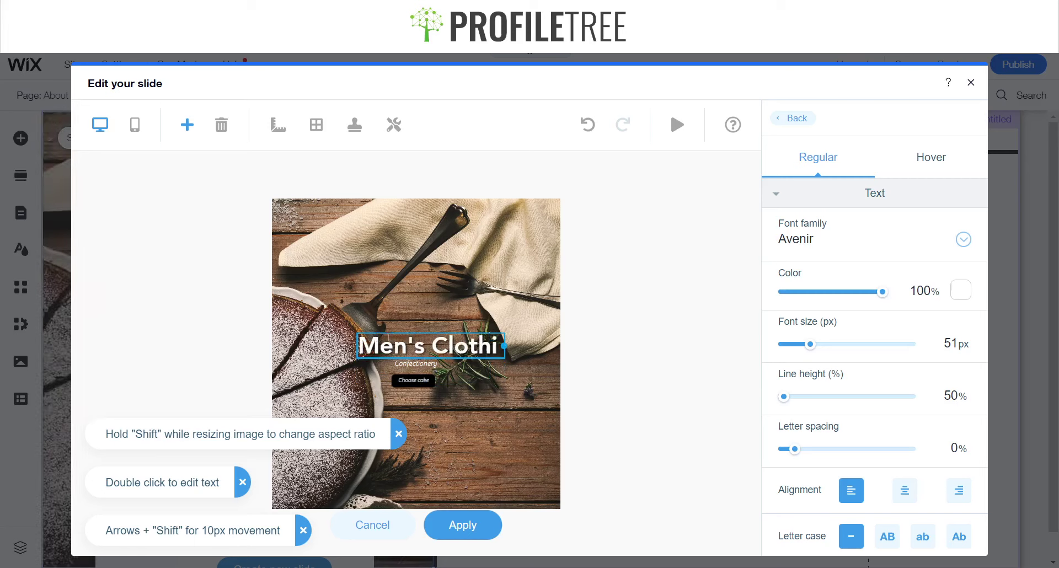
pyautogui.write('g')
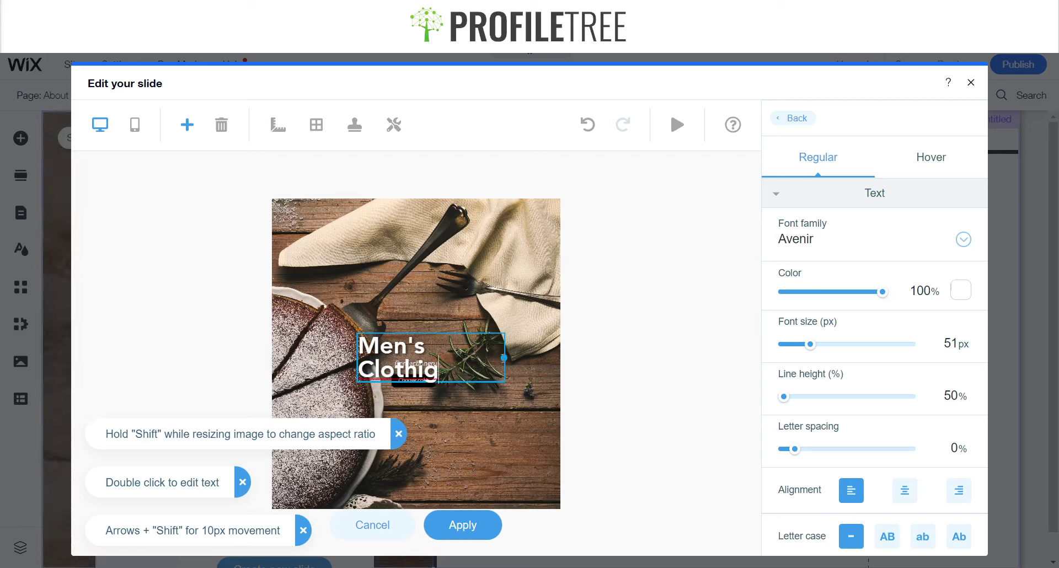
pyautogui.click(512, 361)
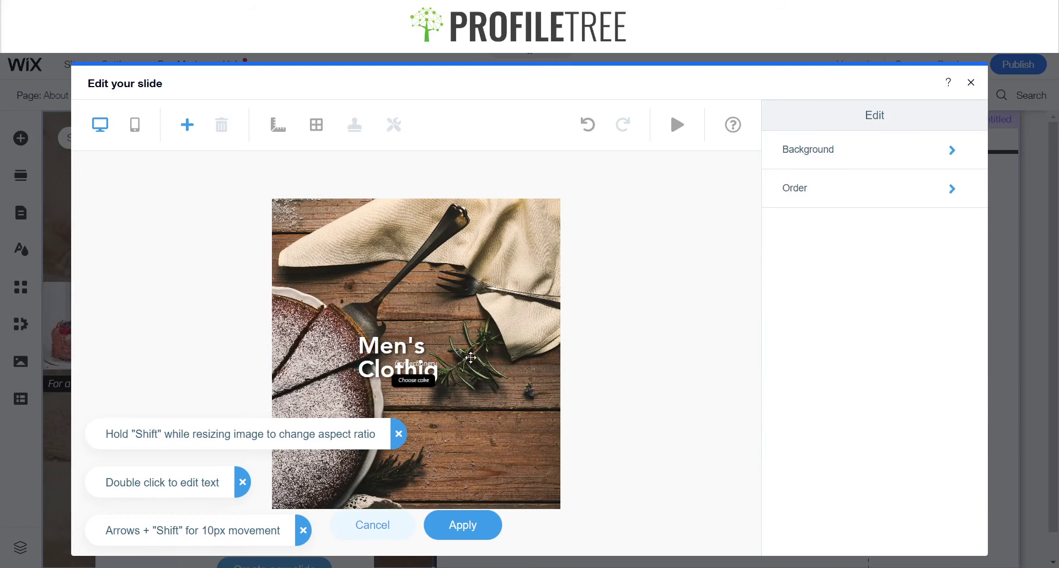
pyautogui.click(392, 360)
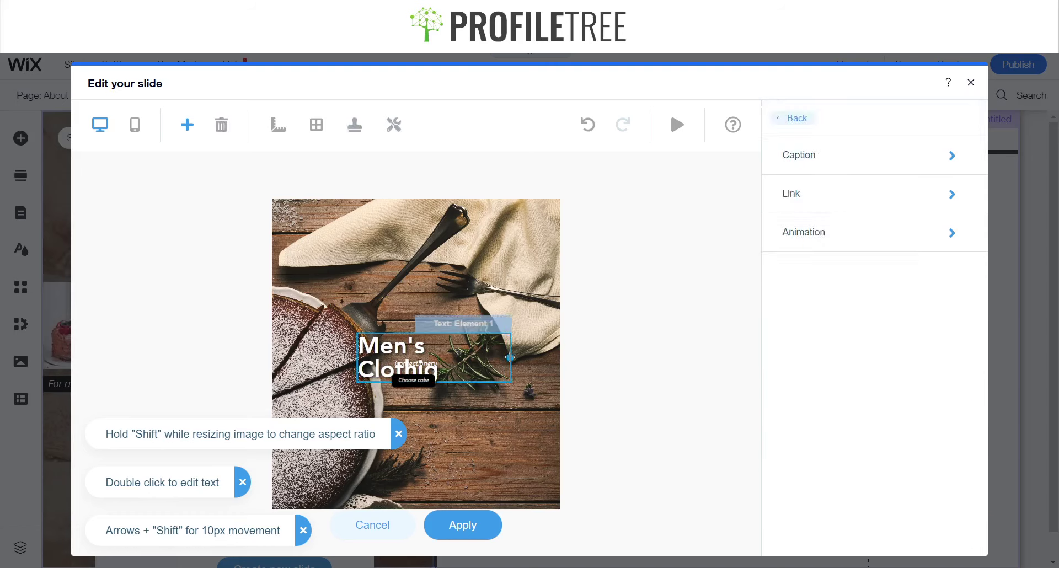
pyautogui.moveTo(510, 357); pyautogui.dragTo(524, 356)
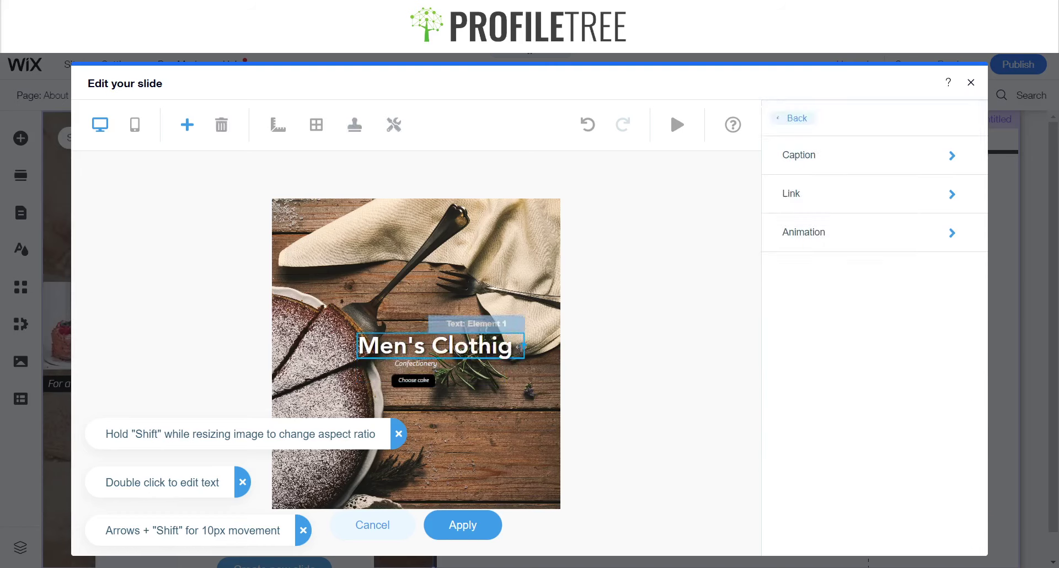
pyautogui.moveTo(538, 346); pyautogui.dragTo(543, 346)
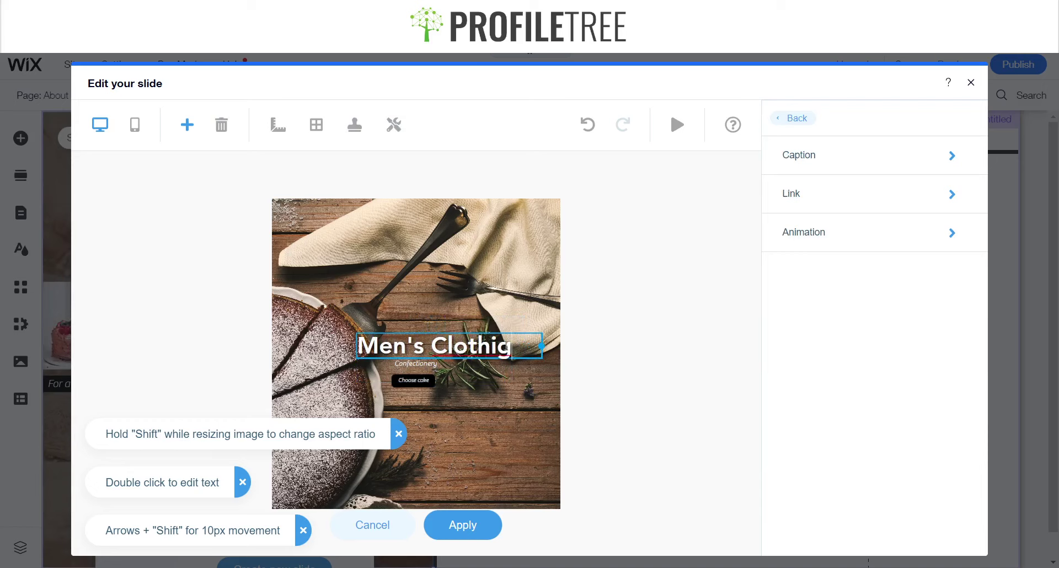
pyautogui.write('n')
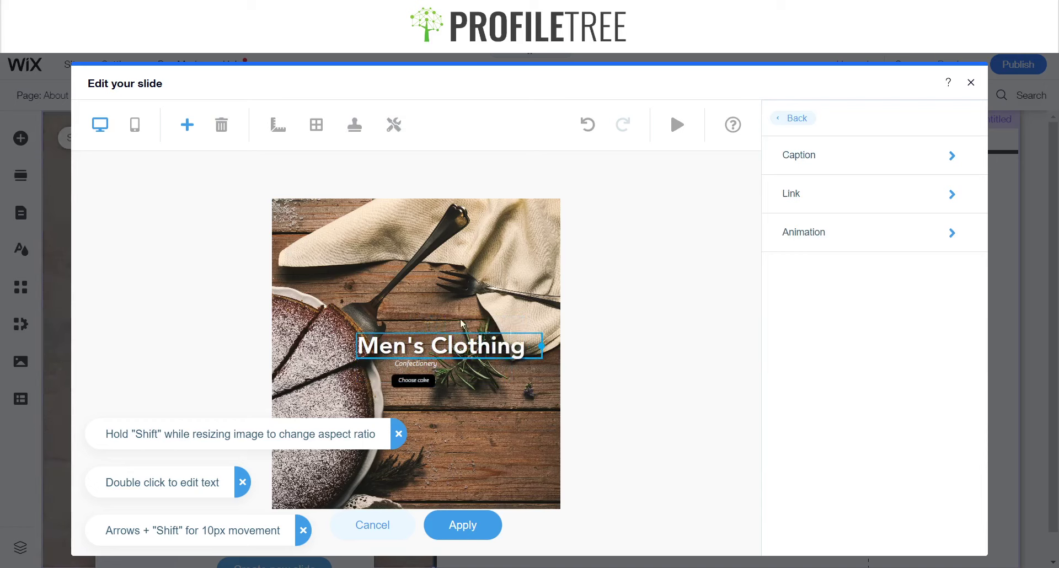
# Step: Centre the "Men's Clothing" heading above the "Confectionery" text, open the slide's background settings, and apply the slide edits
pyautogui.moveTo(421, 347); pyautogui.dragTo(395, 341)
pyautogui.moveTo(512, 338); pyautogui.dragTo(502, 338)
pyautogui.moveTo(435, 349); pyautogui.dragTo(442, 347)
pyautogui.click(406, 260)
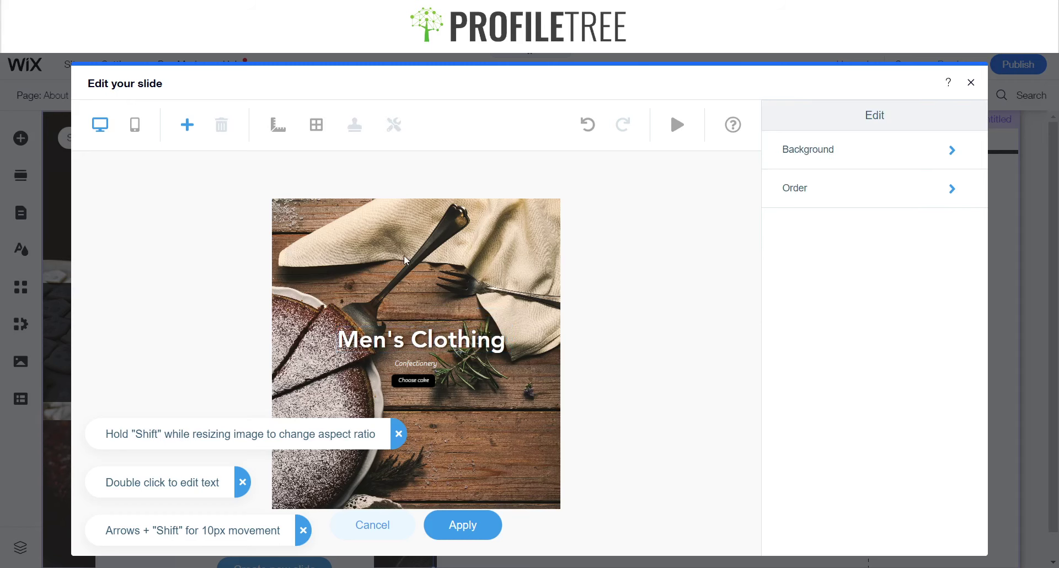
pyautogui.click(870, 160)
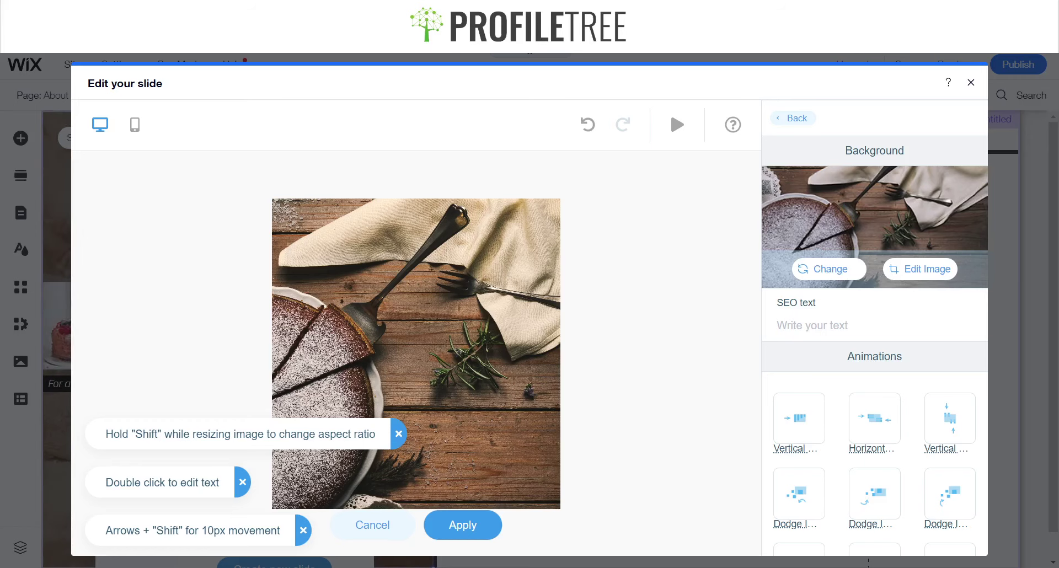
pyautogui.click(462, 526)
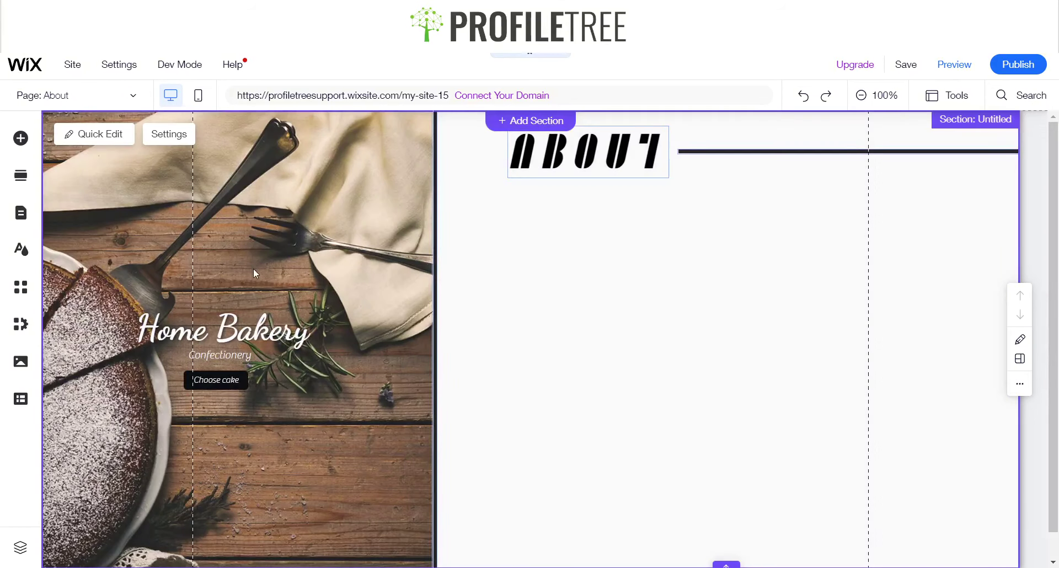
# Step: Check the slideshow gallery's slides on the About page
pyautogui.click(80, 113)
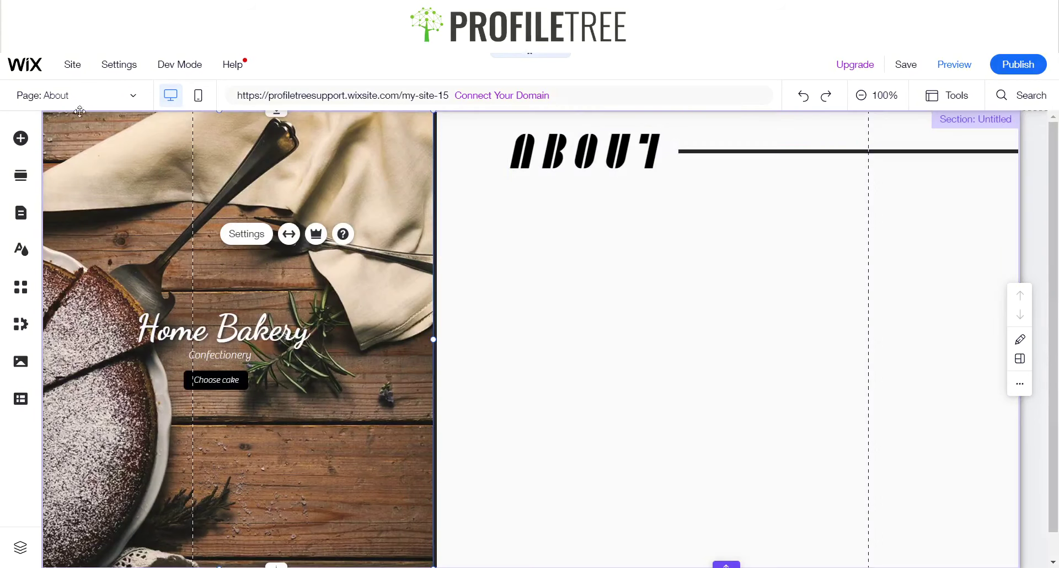
pyautogui.click(247, 234)
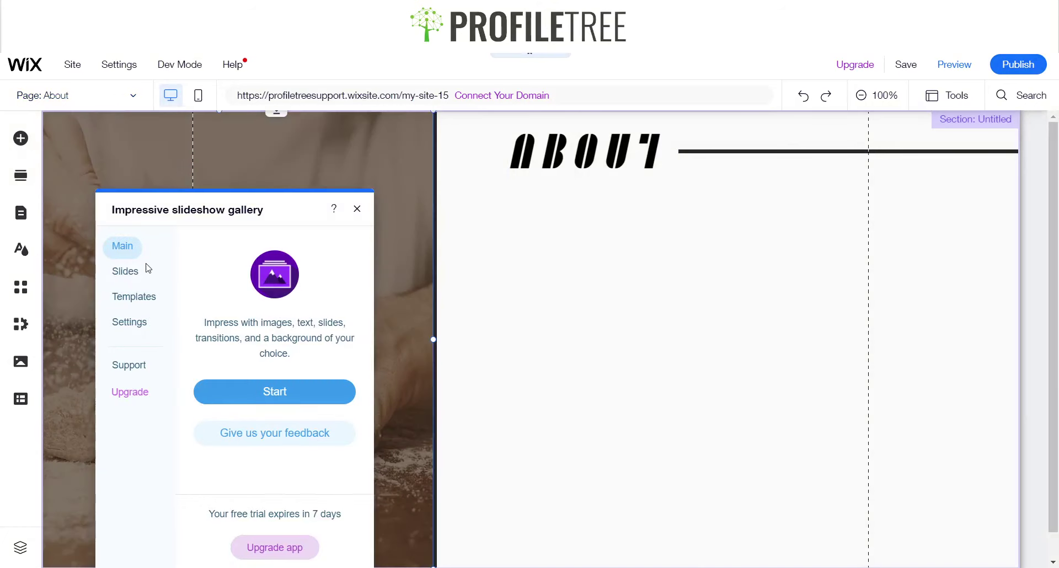
pyautogui.click(357, 208)
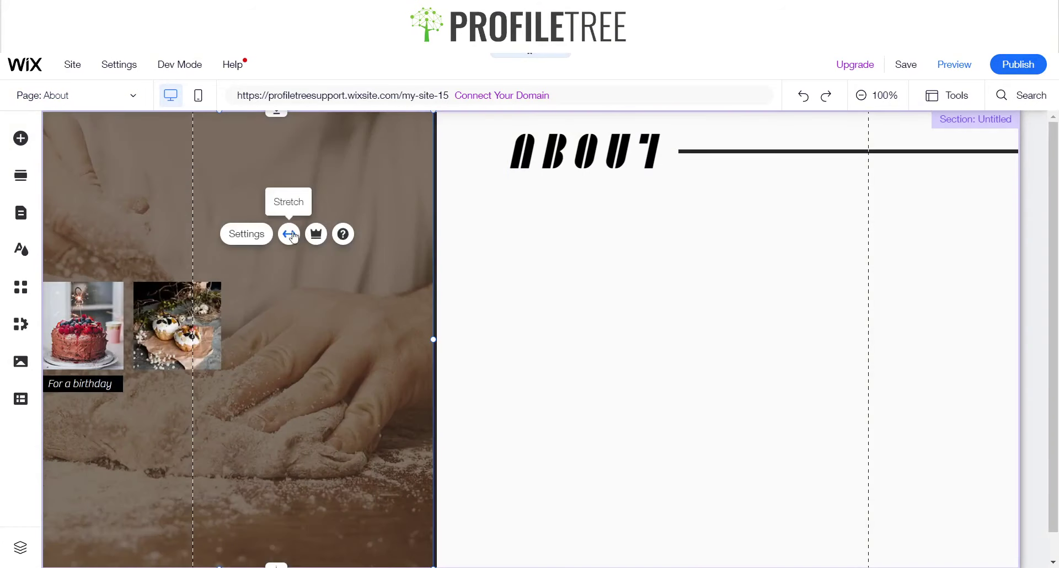
pyautogui.moveTo(336, 293); pyautogui.dragTo(260, 237)
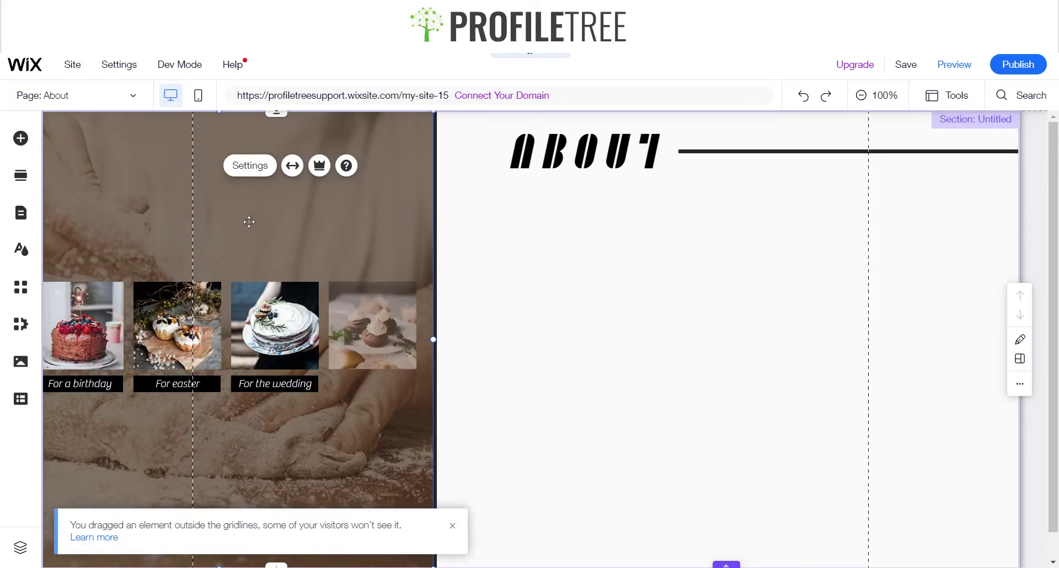
# Step: Open Slide 1 of the slideshow gallery for editing
pyautogui.click(249, 166)
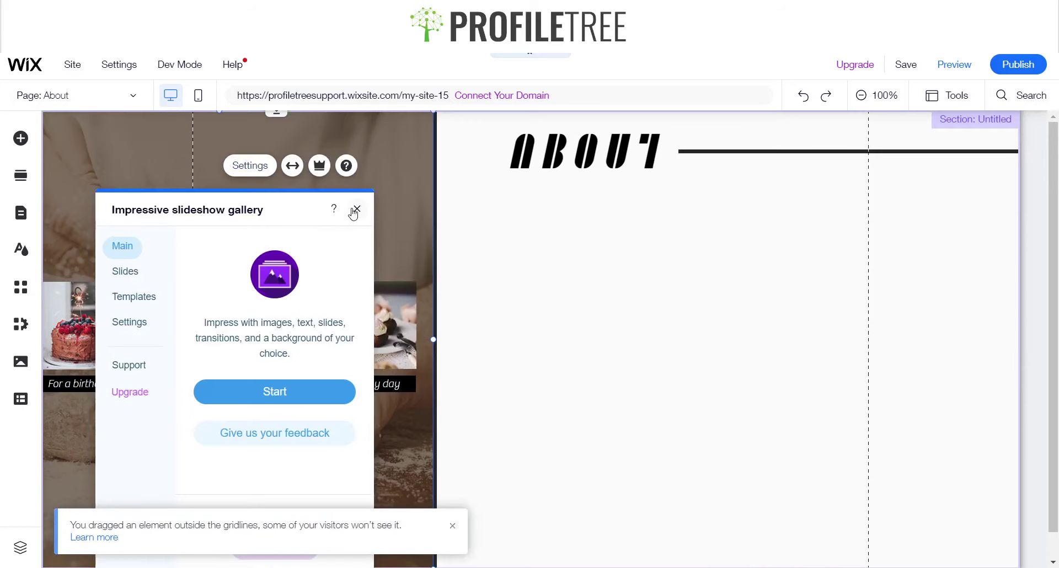
pyautogui.click(120, 271)
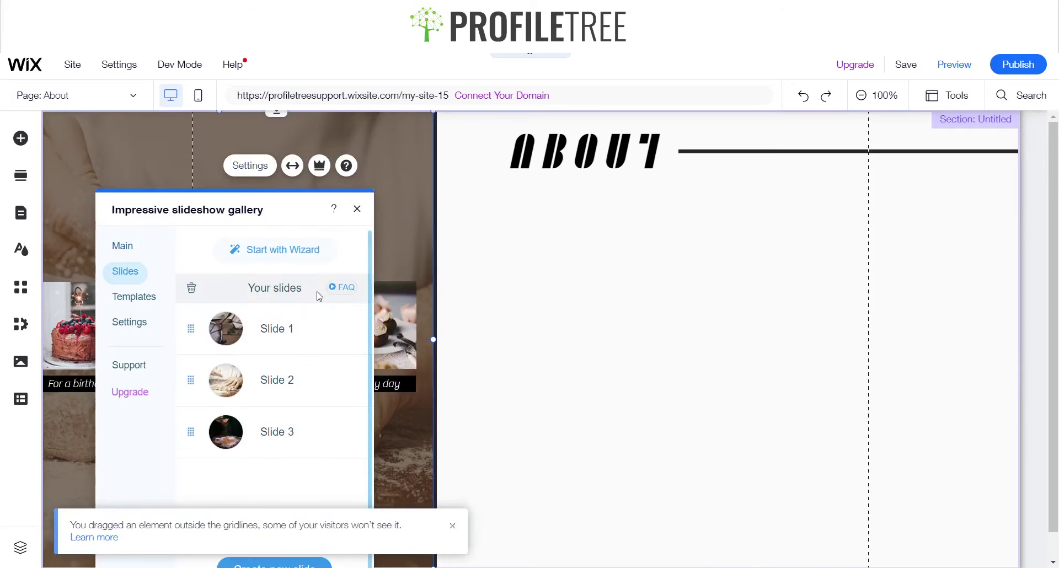
pyautogui.click(357, 329)
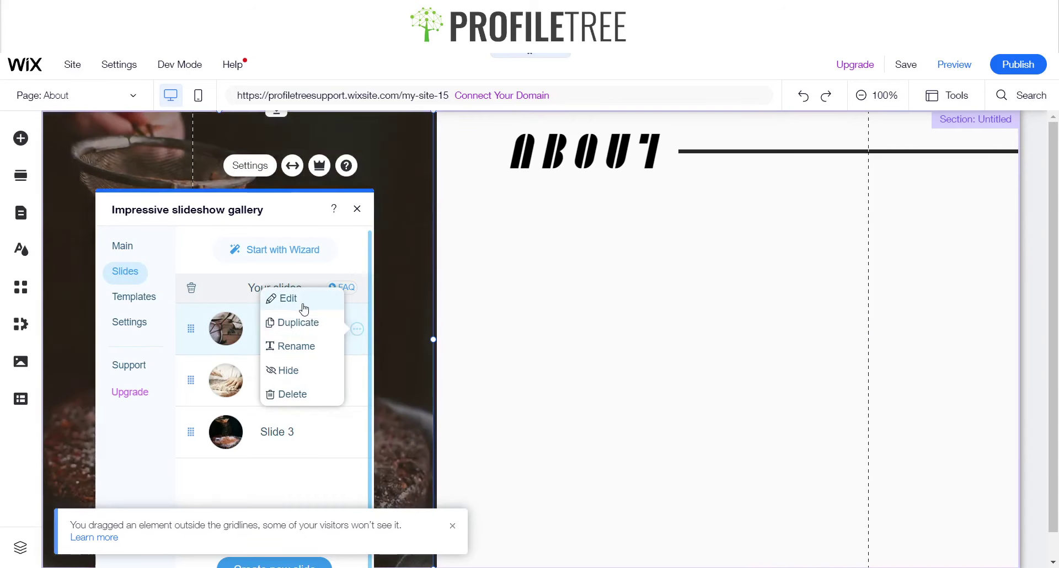
pyautogui.click(303, 300)
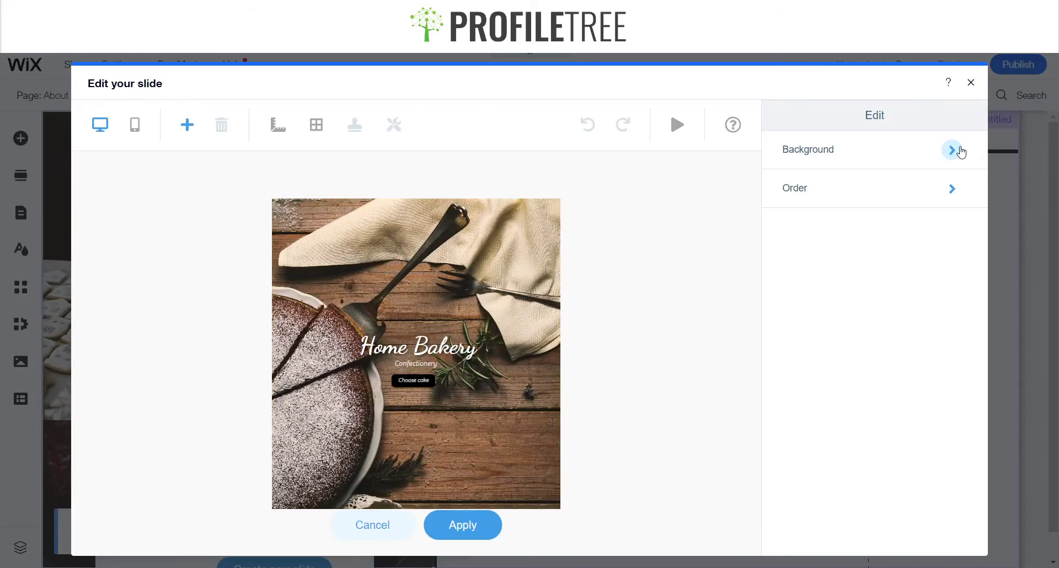
# Step: Show Slide 1's background settings and view the background image's crop options without applying any change
pyautogui.click(952, 148)
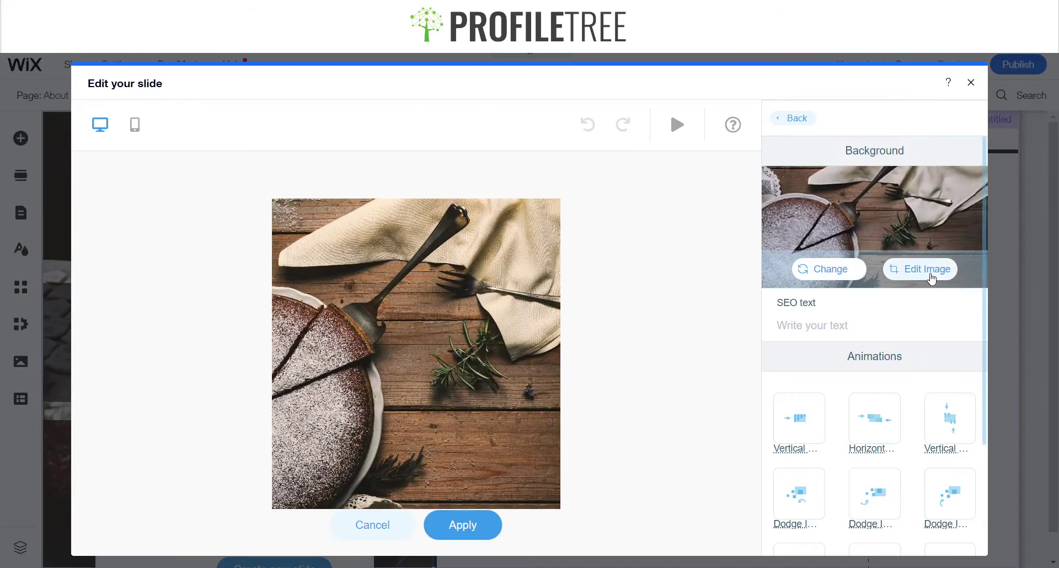
pyautogui.click(932, 270)
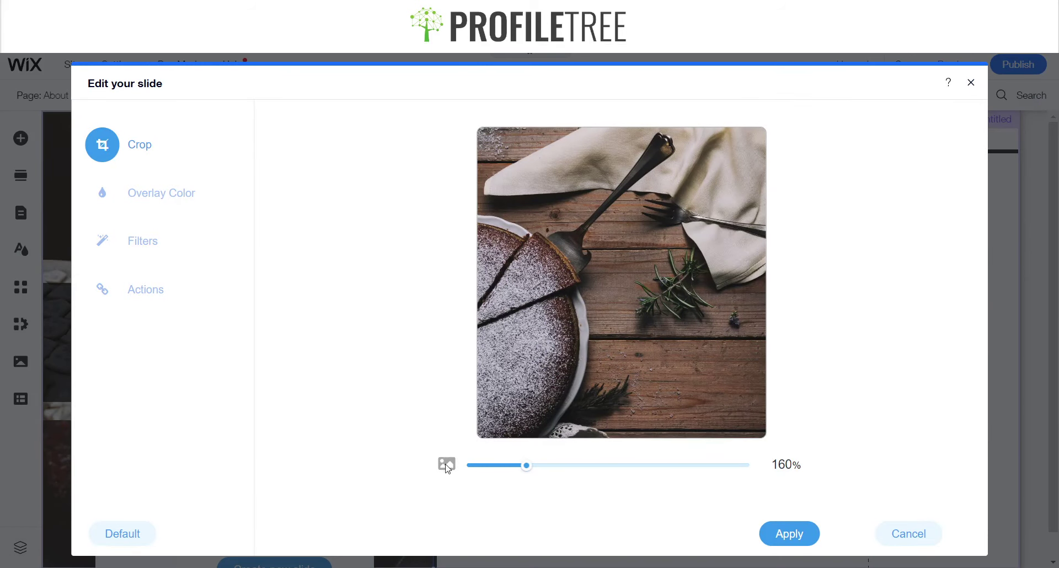
pyautogui.click(902, 534)
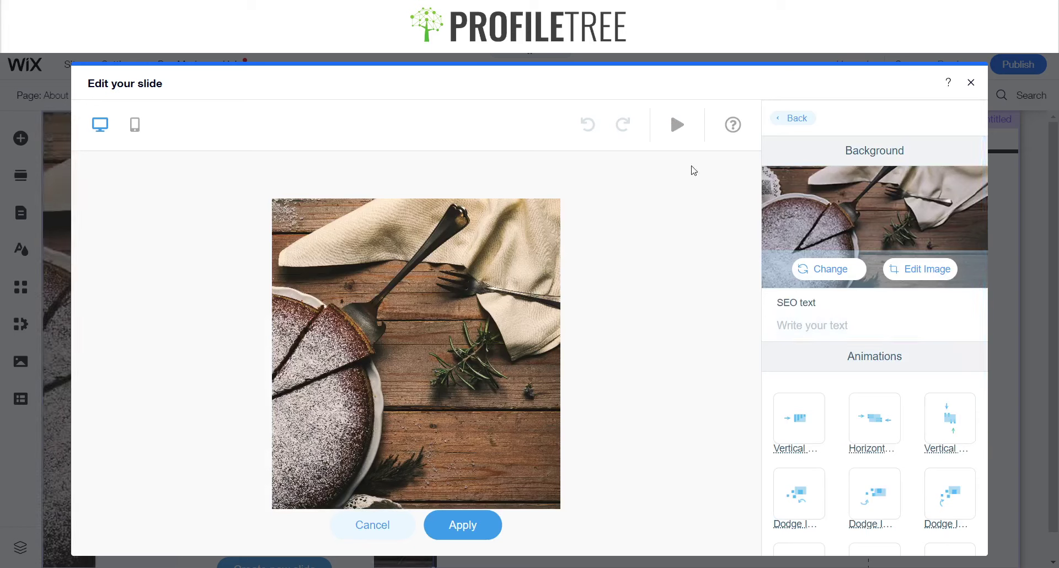
# Step: Start replacing Slide 1's background image and search Media from Wix for "Fashion"
pyautogui.click(829, 269)
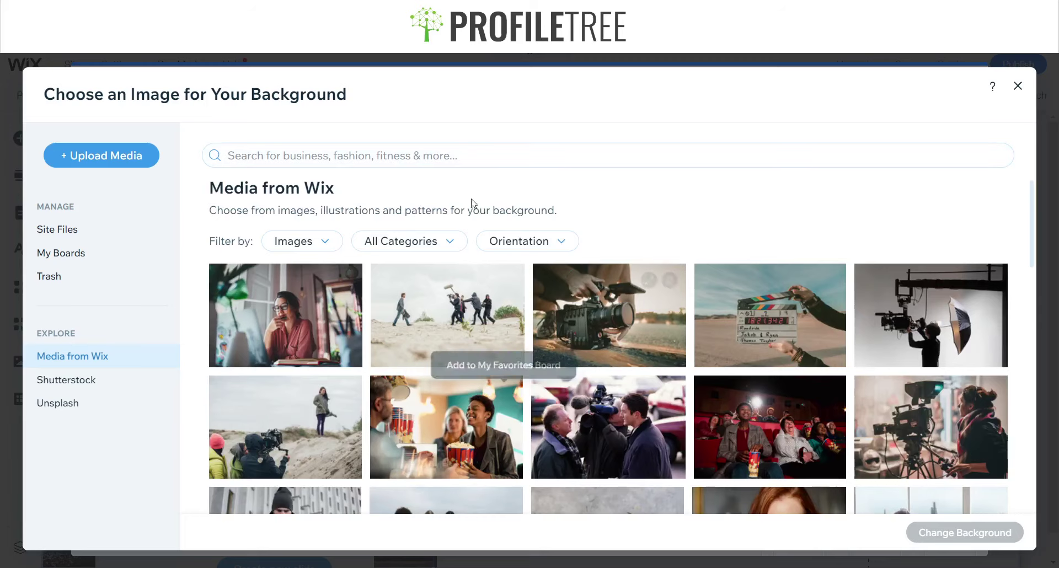
pyautogui.click(453, 151)
pyautogui.write('Fashion')
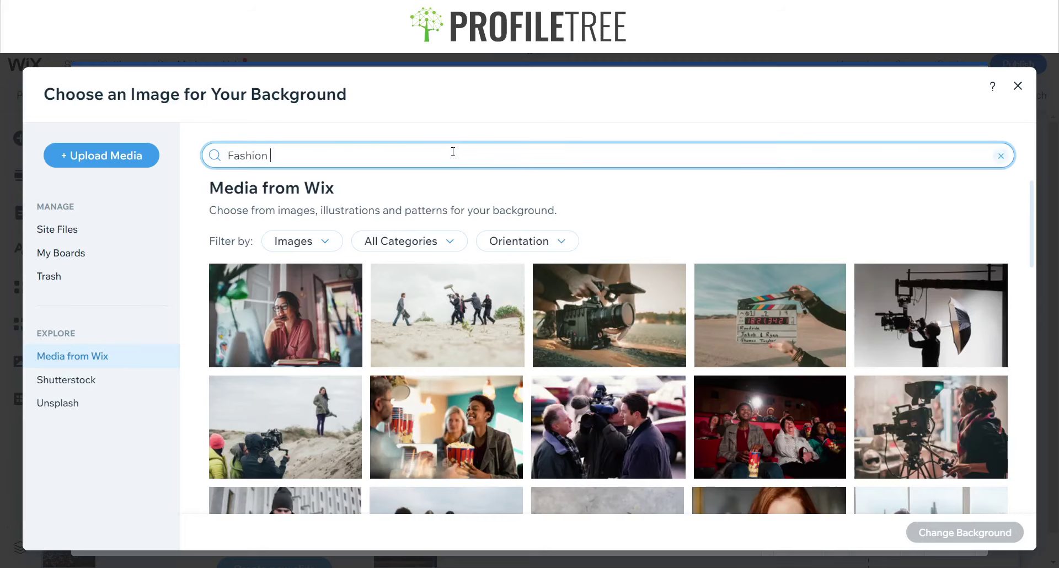
pyautogui.press('Return')
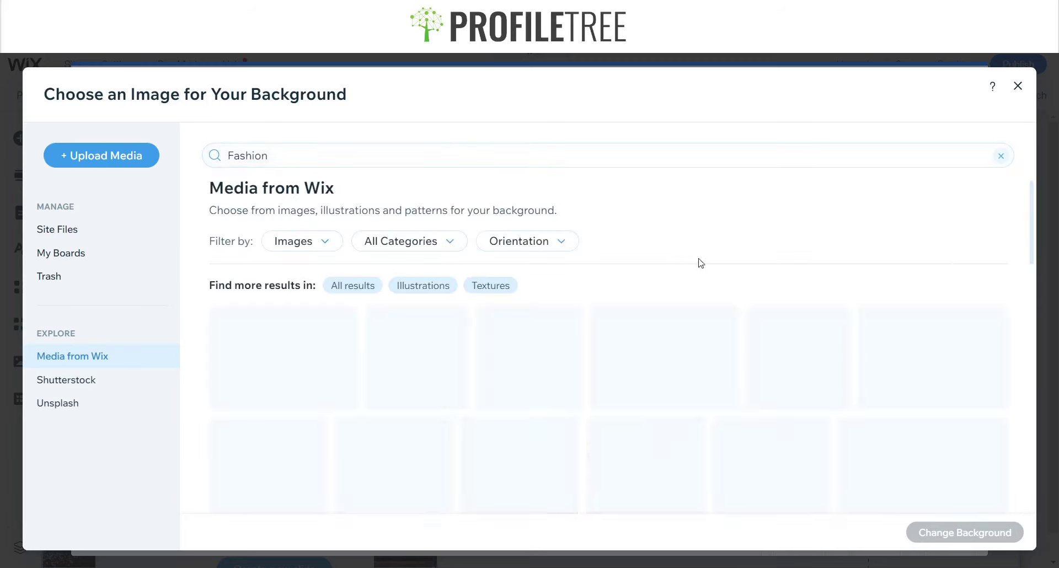
# Step: Browse the "Fashion" images in Media from Wix for a suitable slide background
pyautogui.scroll(-3, 973, 293)
pyautogui.moveTo(1032, 231); pyautogui.dragTo(1011, 263)
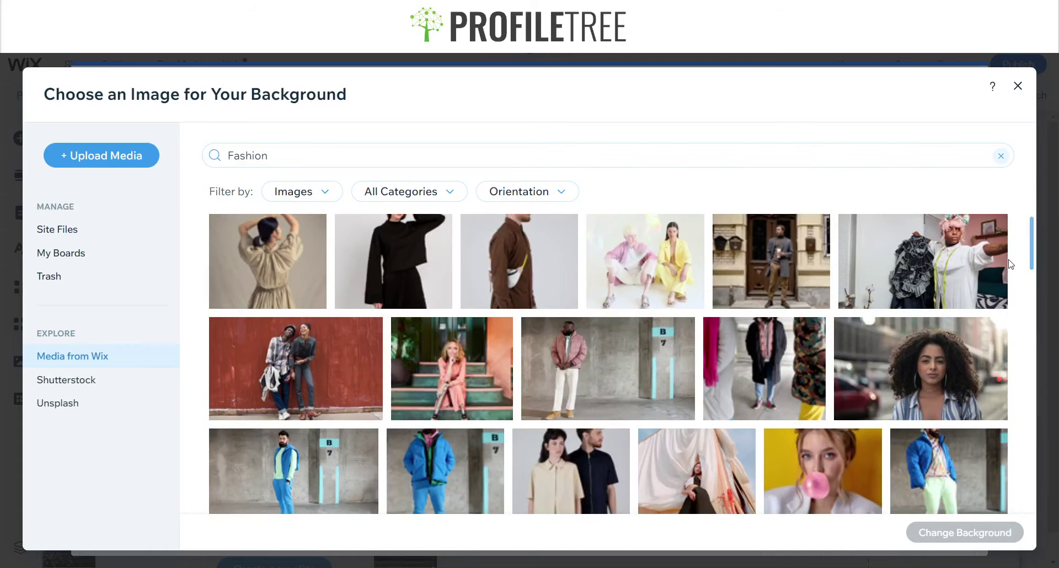
pyautogui.scroll(-15, 1011, 265)
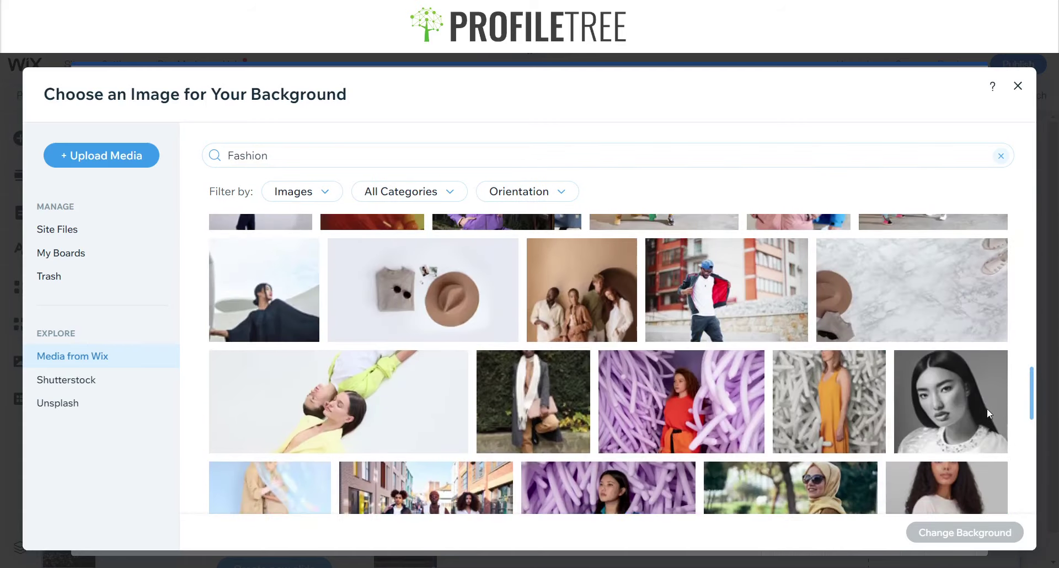
pyautogui.scroll(-3, 1001, 431)
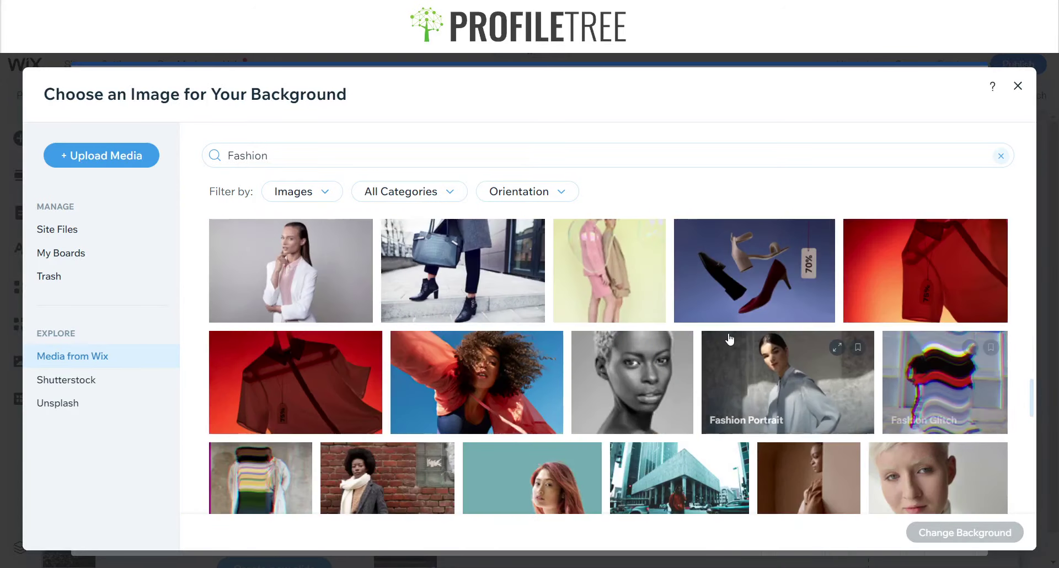
pyautogui.scroll(3, 700, 342)
pyautogui.scroll(-6, 699, 342)
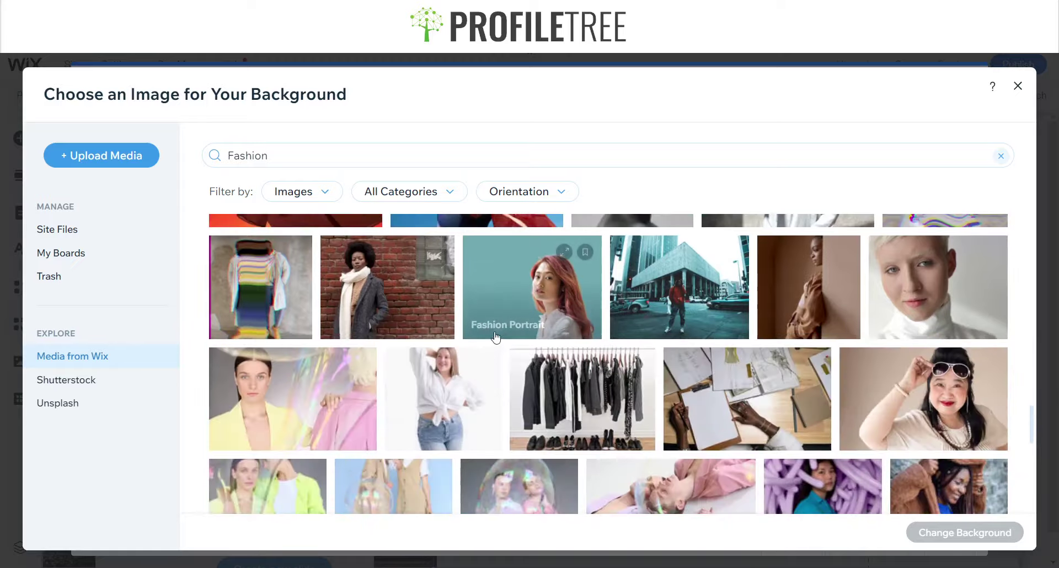
pyautogui.scroll(-5, 433, 372)
pyautogui.scroll(3, 483, 372)
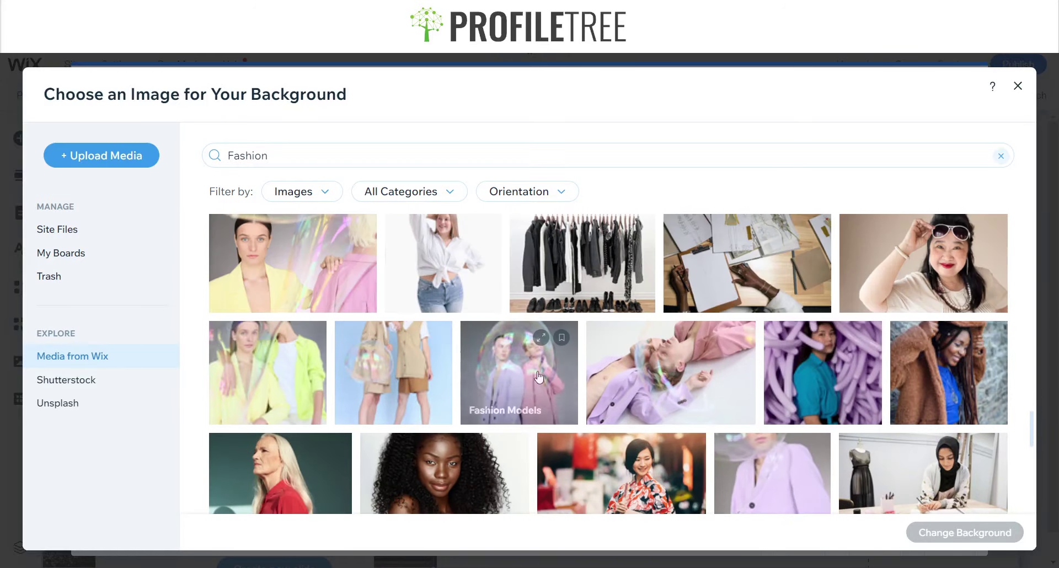
pyautogui.scroll(5, 481, 369)
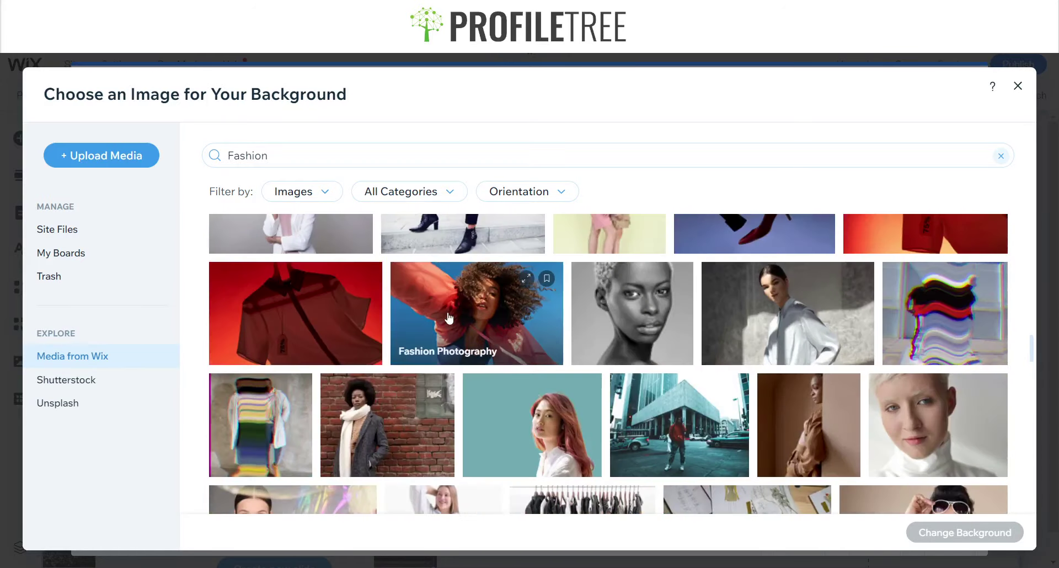
pyautogui.scroll(-10, 603, 349)
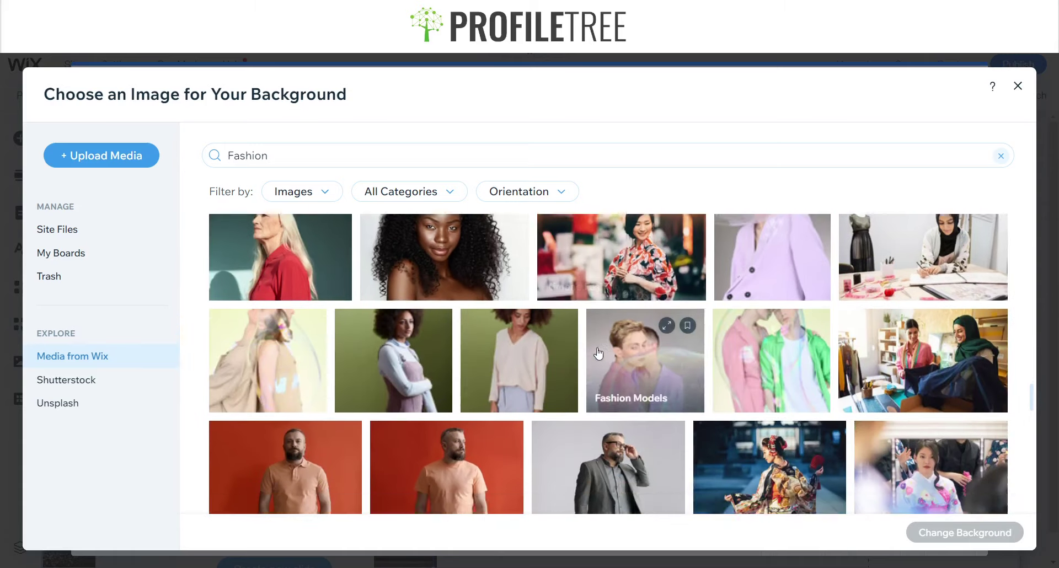
pyautogui.scroll(-8, 524, 345)
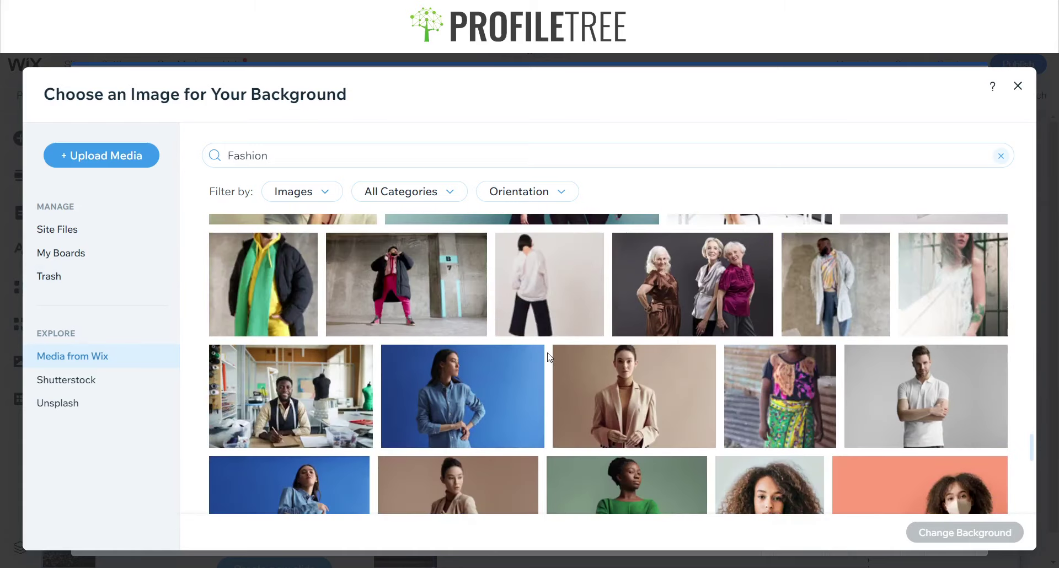
pyautogui.scroll(-3, 512, 353)
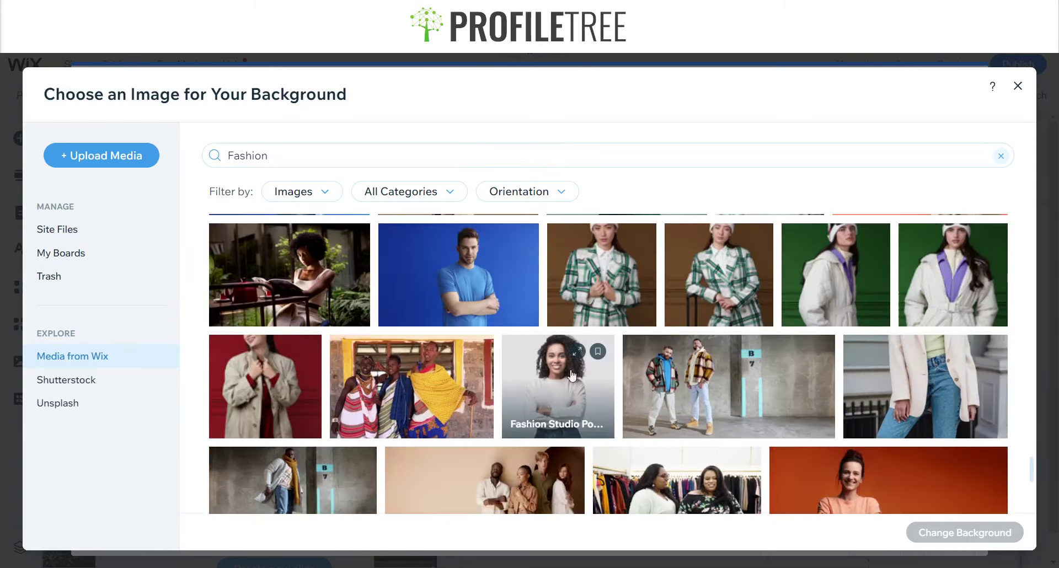
pyautogui.scroll(-8, 755, 364)
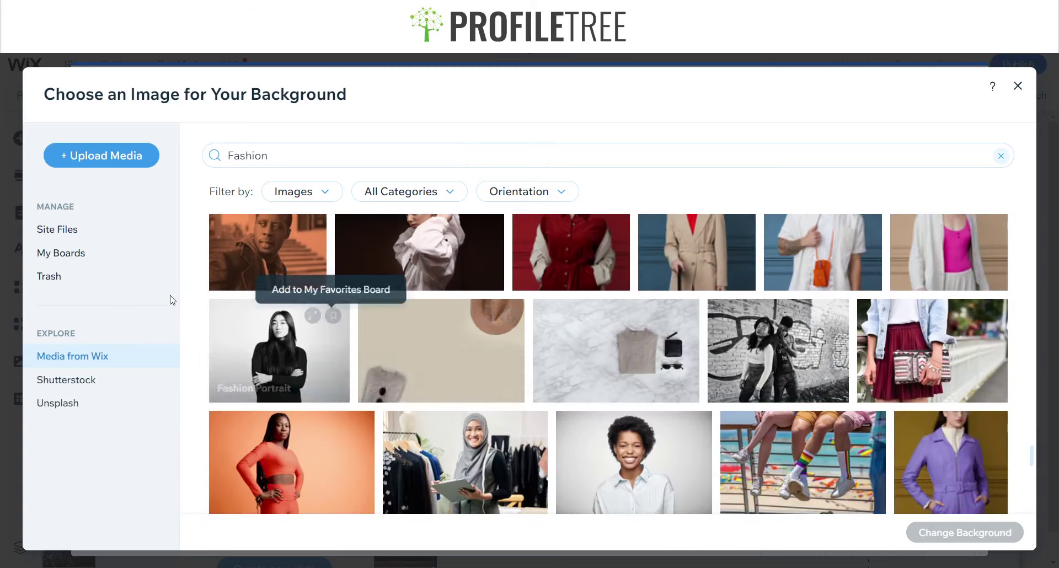
pyautogui.scroll(-5, 606, 364)
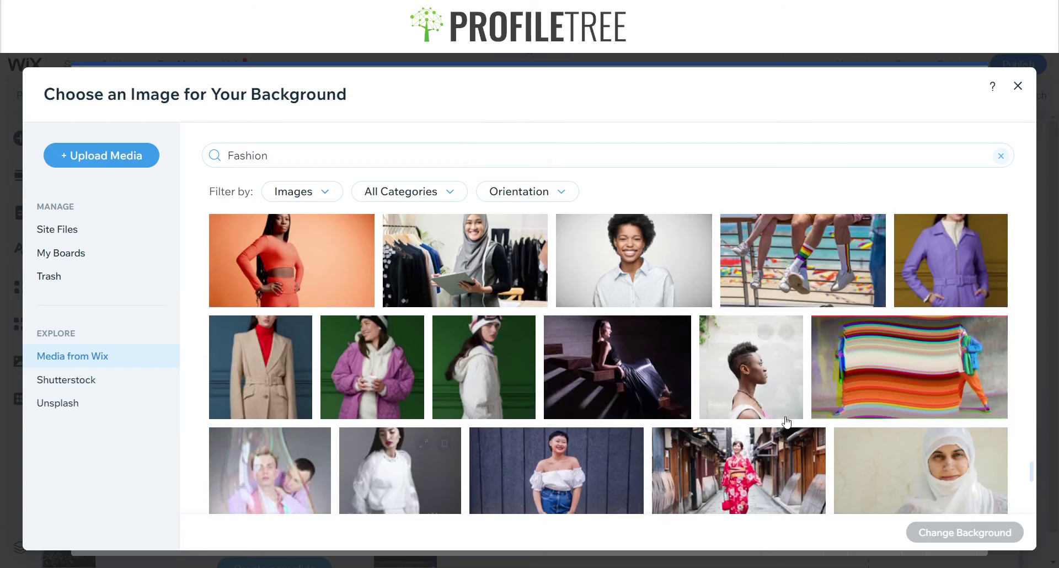
pyautogui.scroll(-1, 611, 422)
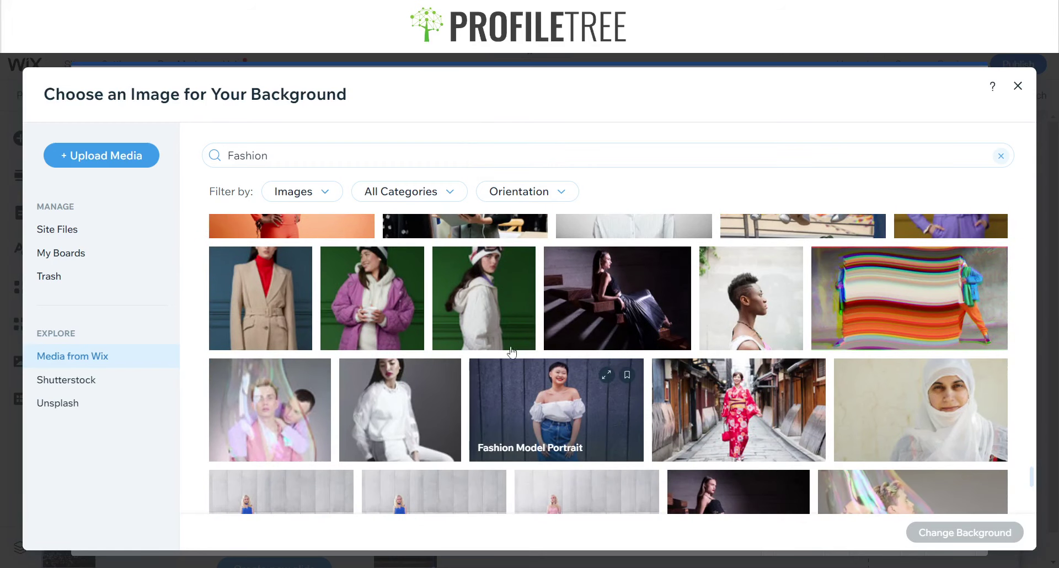
# Step: Set Slide 1's background to the "Low Angle Fashion Photography" image of two people in red and beige jackets
pyautogui.click(452, 319)
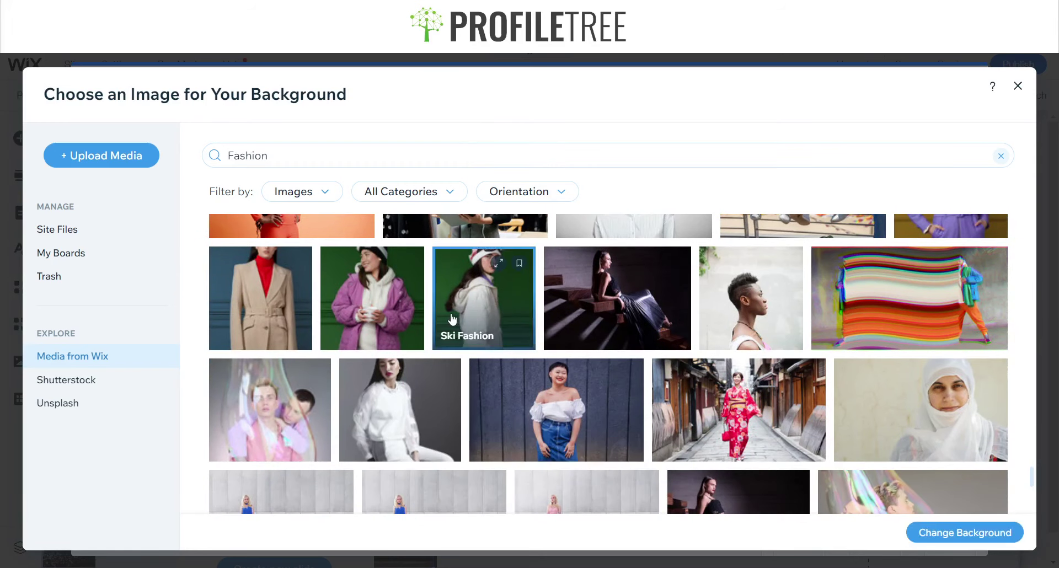
pyautogui.scroll(-2, 765, 378)
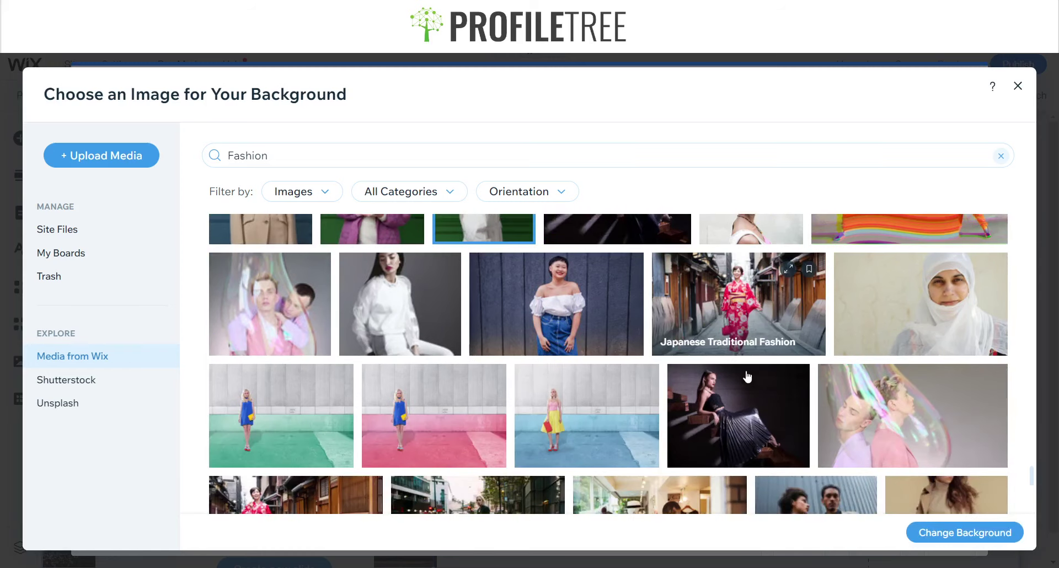
pyautogui.scroll(-5, 747, 376)
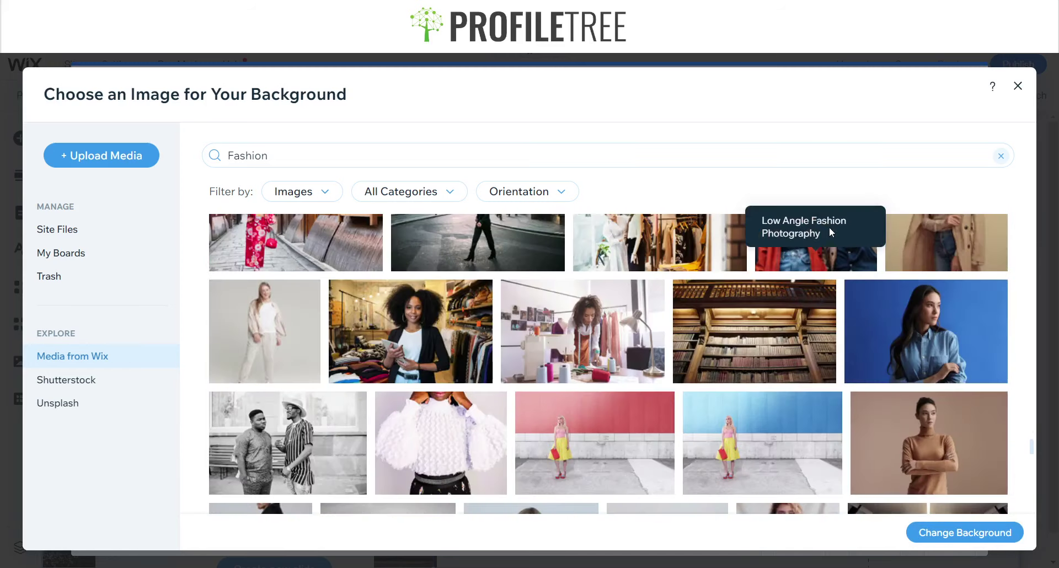
pyautogui.scroll(1, 789, 310)
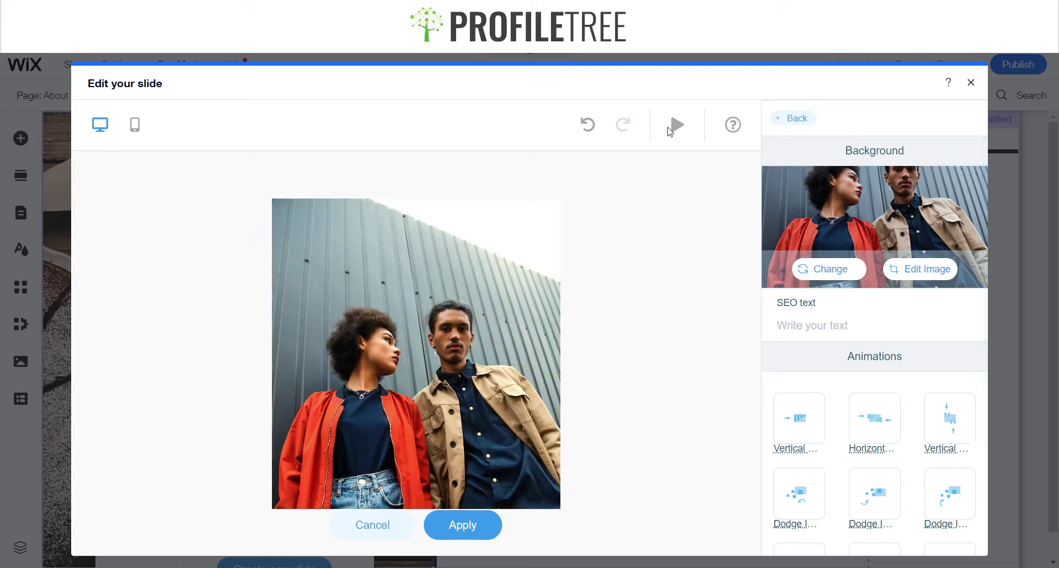
# Step: Preview Slide 1, apply the new background and close the slideshow gallery settings
pyautogui.click(684, 127)
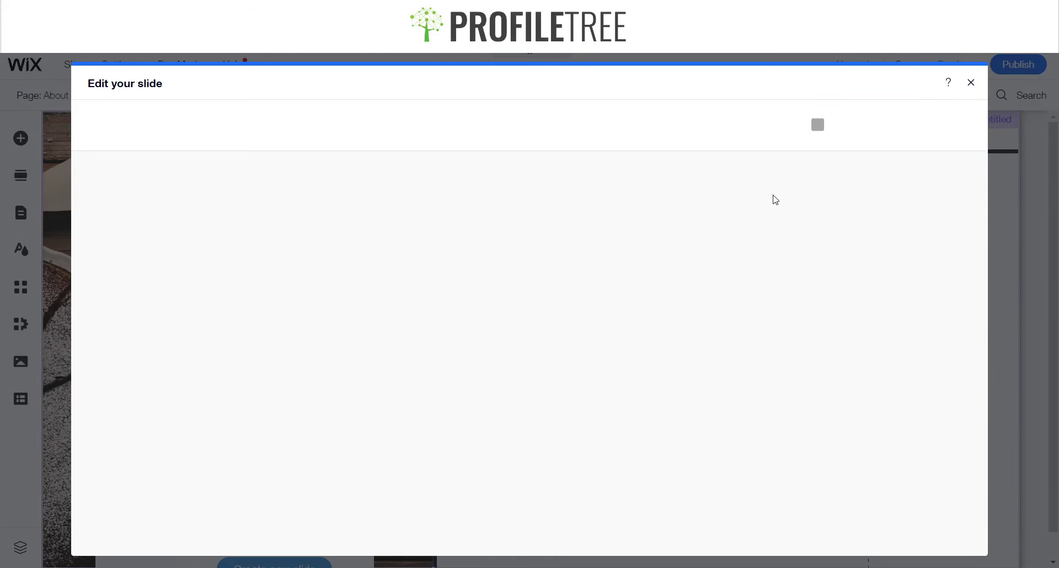
pyautogui.click(470, 529)
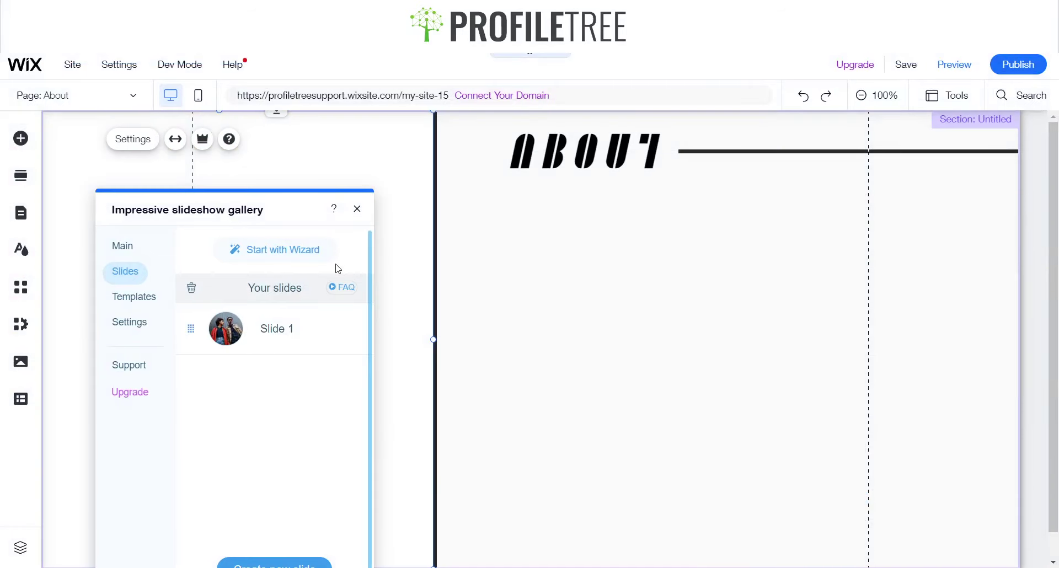
pyautogui.click(356, 209)
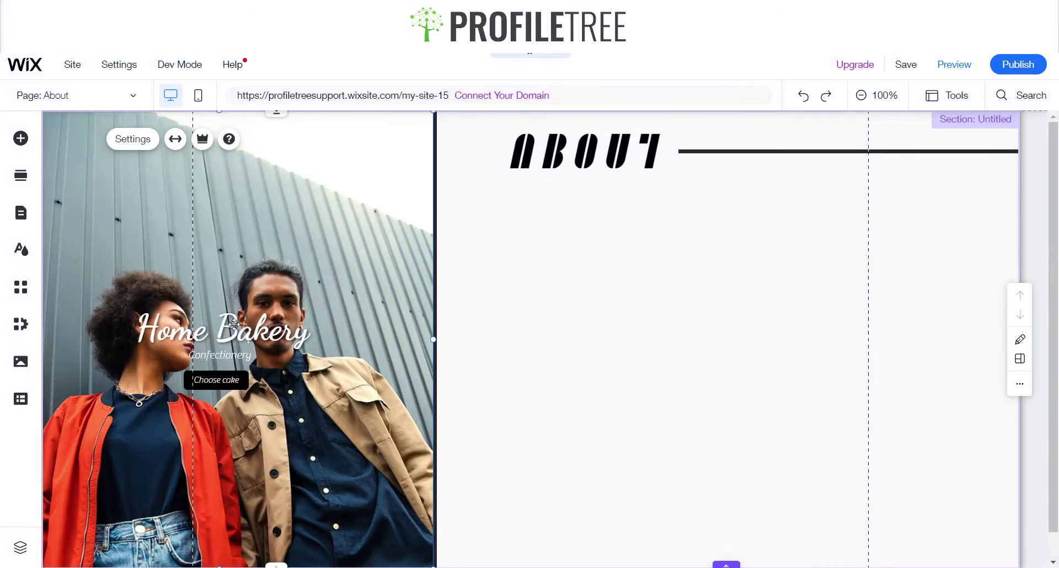
# Step: Reopen the slideshow gallery's settings and open Slide 1 for editing
pyautogui.click(132, 141)
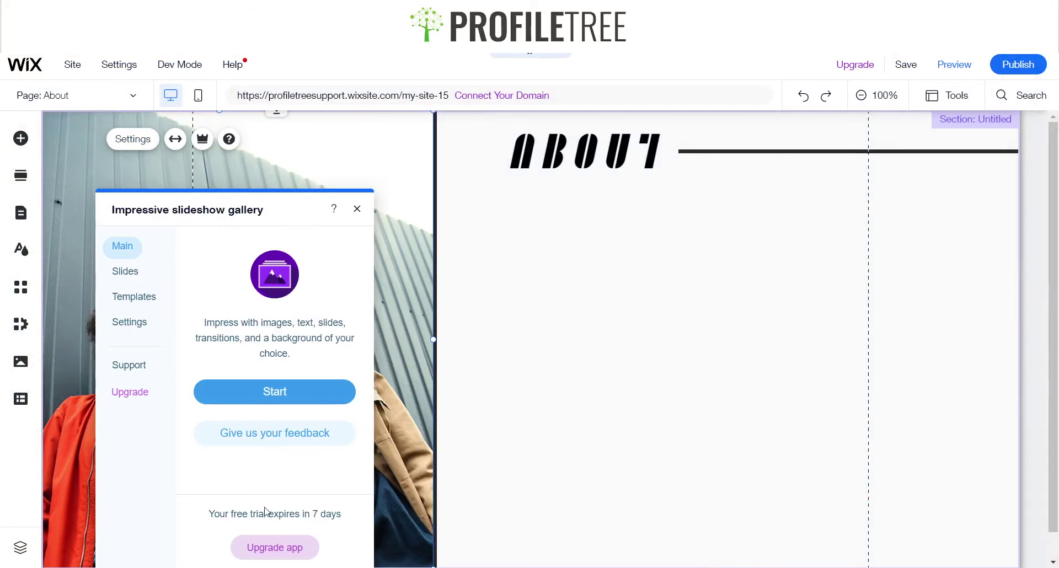
pyautogui.click(127, 276)
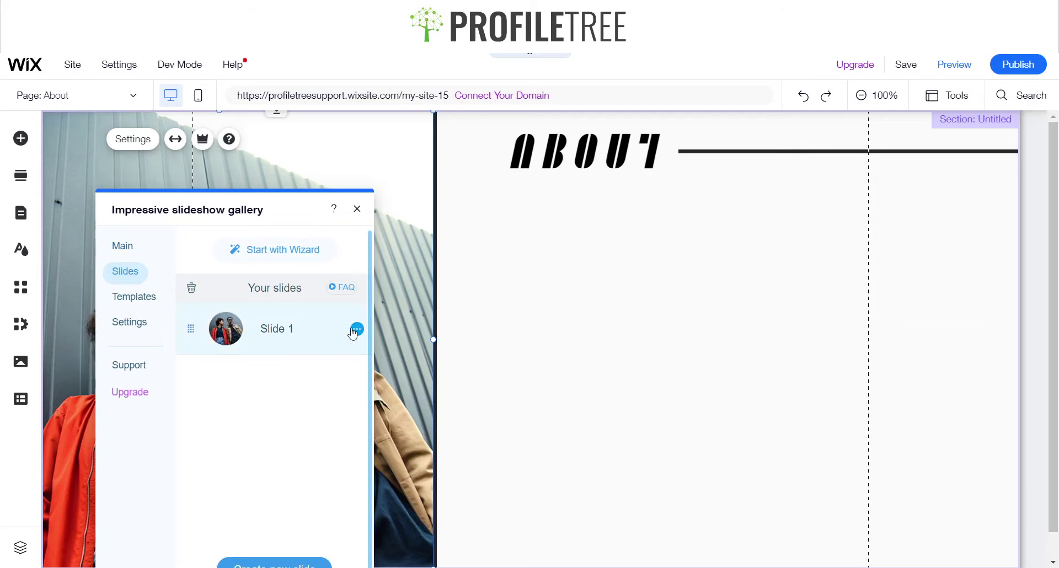
pyautogui.click(357, 329)
pyautogui.click(306, 300)
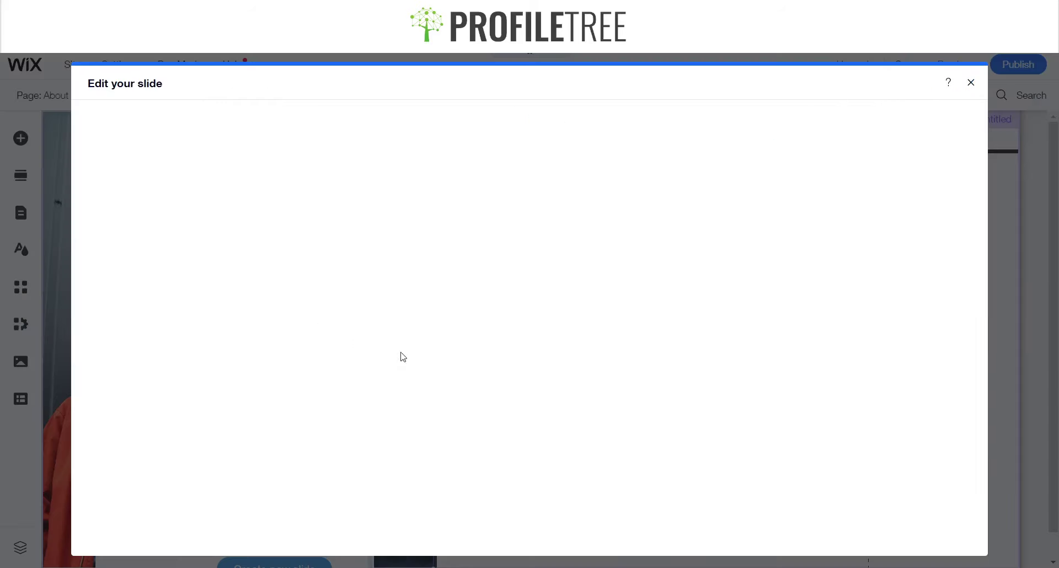
# Step: Set the "Home Bakery" heading's font to Avenir and refit its text box on one line, slightly higher and further left
pyautogui.click(443, 346)
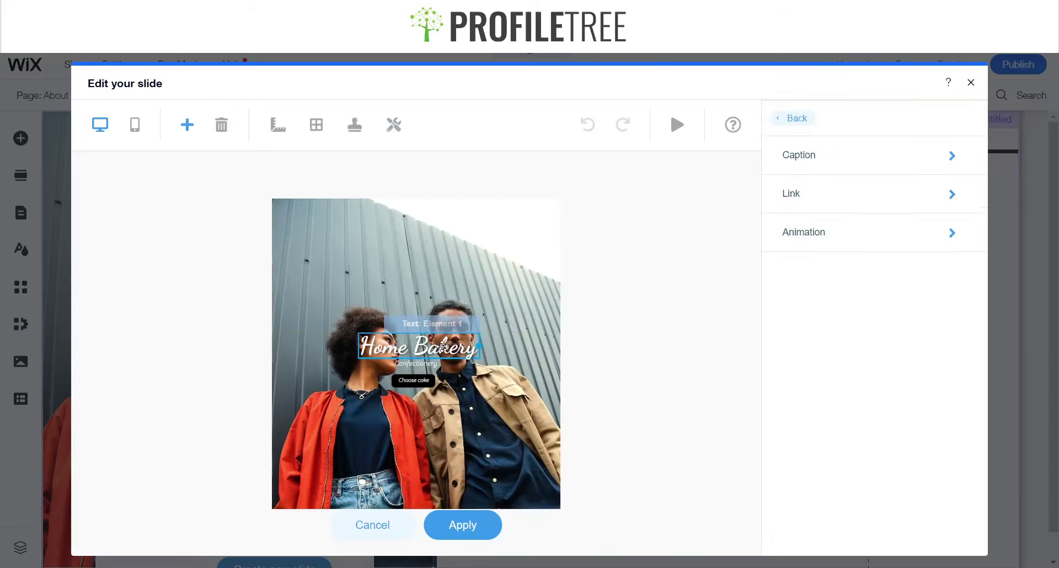
pyautogui.click(828, 160)
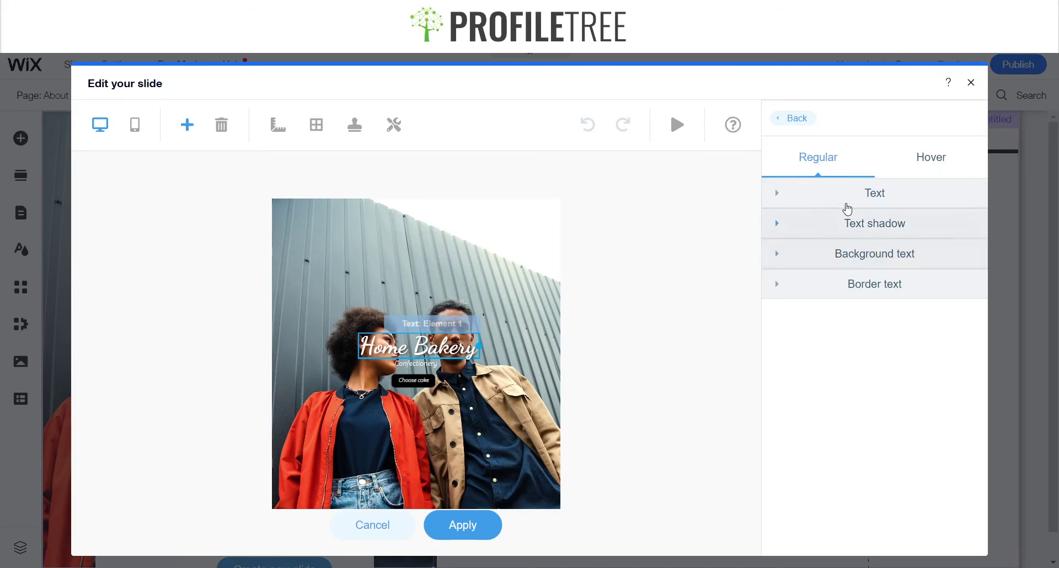
pyautogui.click(847, 201)
pyautogui.click(838, 241)
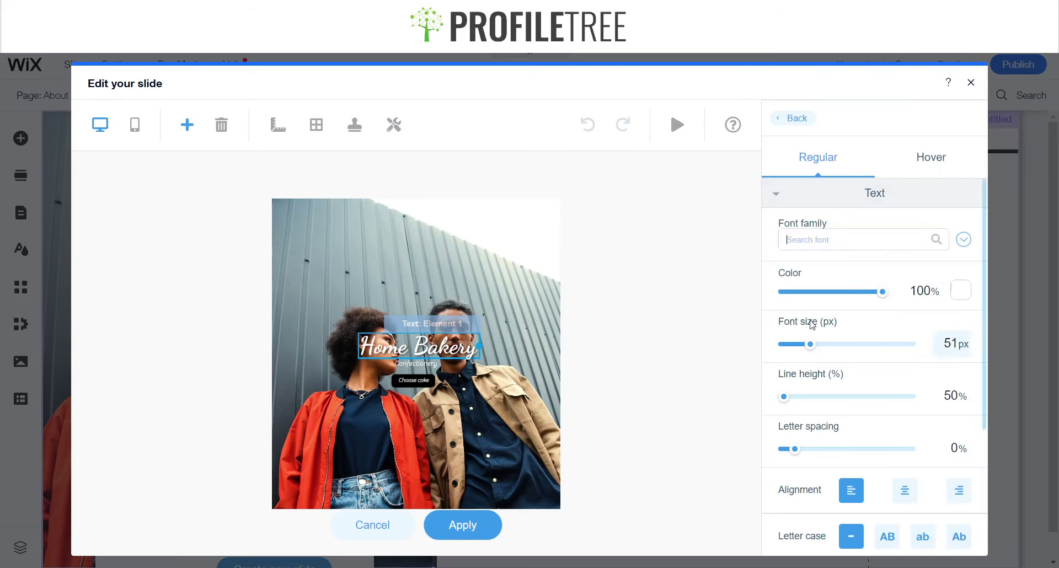
pyautogui.write('AVen')
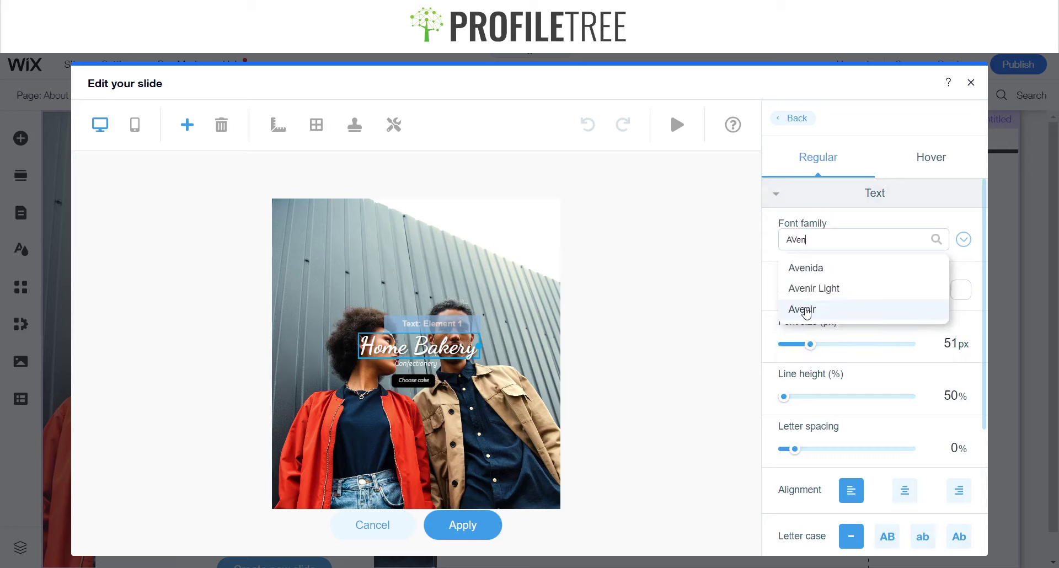
pyautogui.click(806, 311)
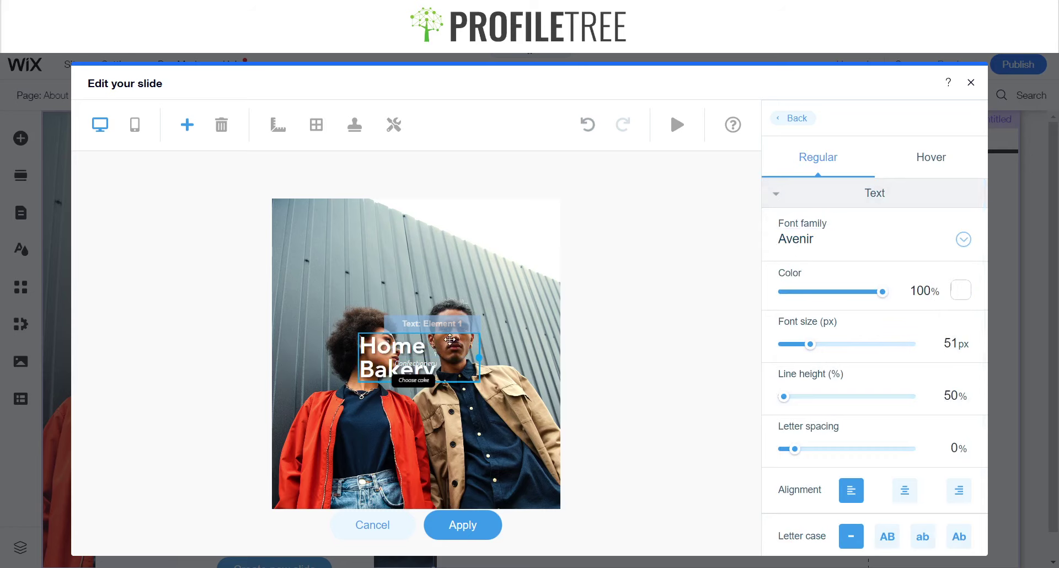
pyautogui.moveTo(479, 358); pyautogui.dragTo(535, 360)
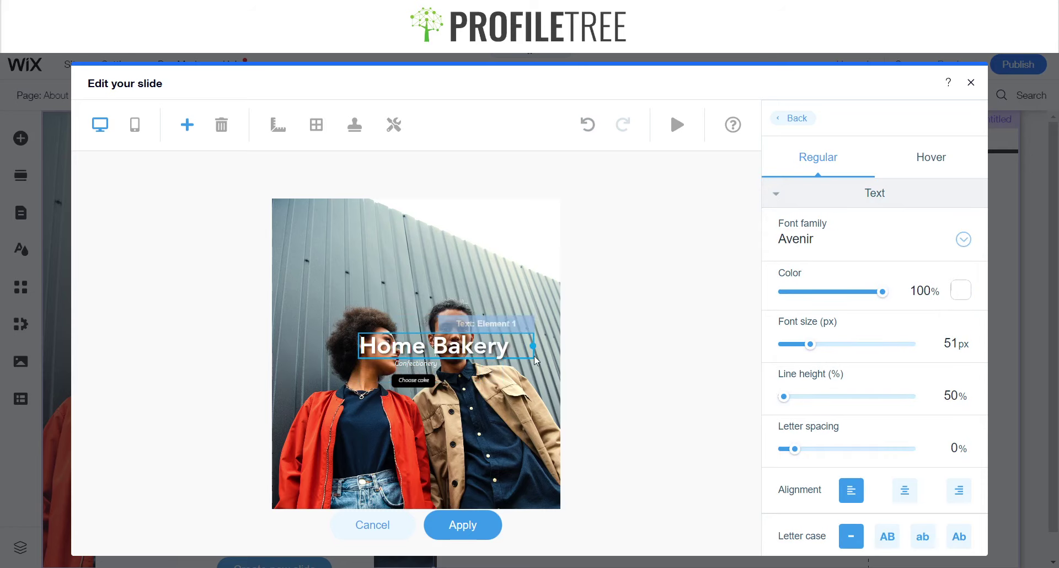
pyautogui.moveTo(451, 338); pyautogui.dragTo(440, 336)
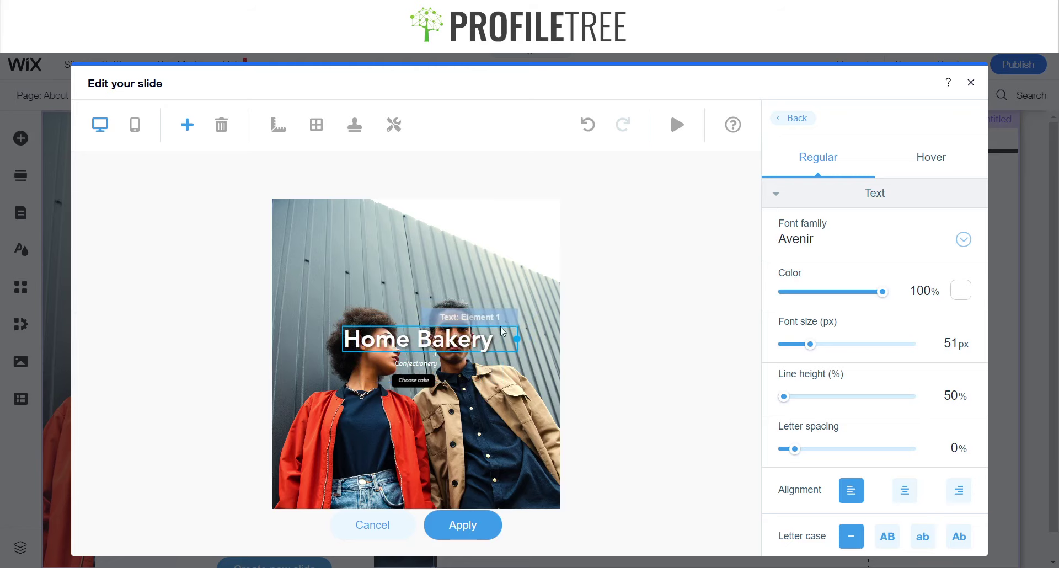
# Step: Replace the "Home Bakery" heading text with "LEARN MORE"
pyautogui.doubleClick(460, 335)
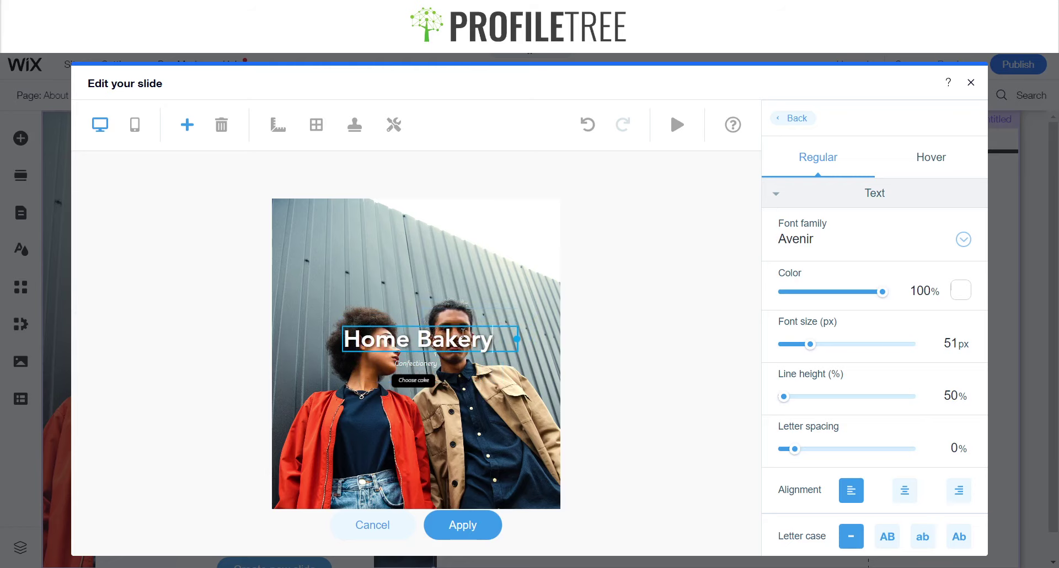
pyautogui.press('BackSpace')
pyautogui.press('BackSpace')
pyautogui.press('BackSpace')
pyautogui.press('BackSpace')
pyautogui.press('BackSpace')
pyautogui.press('BackSpace')
pyautogui.press('BackSpace')
pyautogui.press('BackSpace')
pyautogui.press('BackSpace')
pyautogui.press('BackSpace')
pyautogui.press('BackSpace')
pyautogui.write('AB')
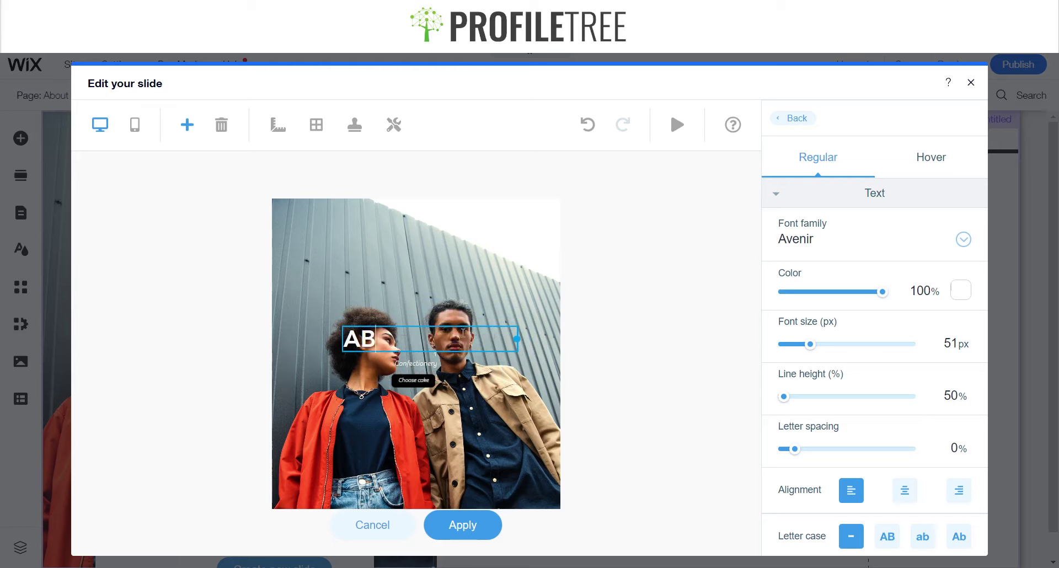
pyautogui.press('BackSpace')
pyautogui.press('BackSpace')
pyautogui.write('LEARN ')
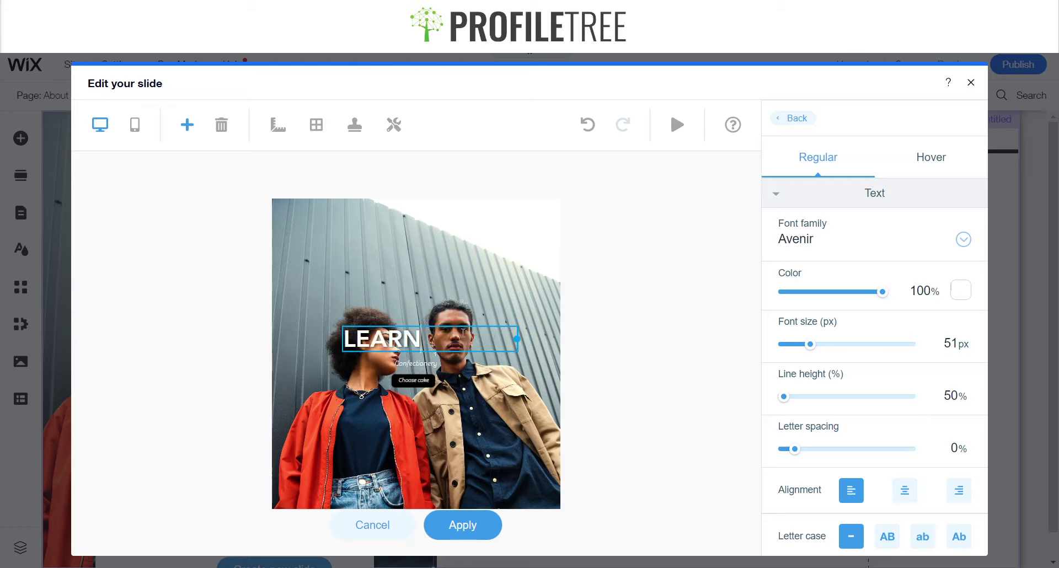
pyautogui.write('MORE')
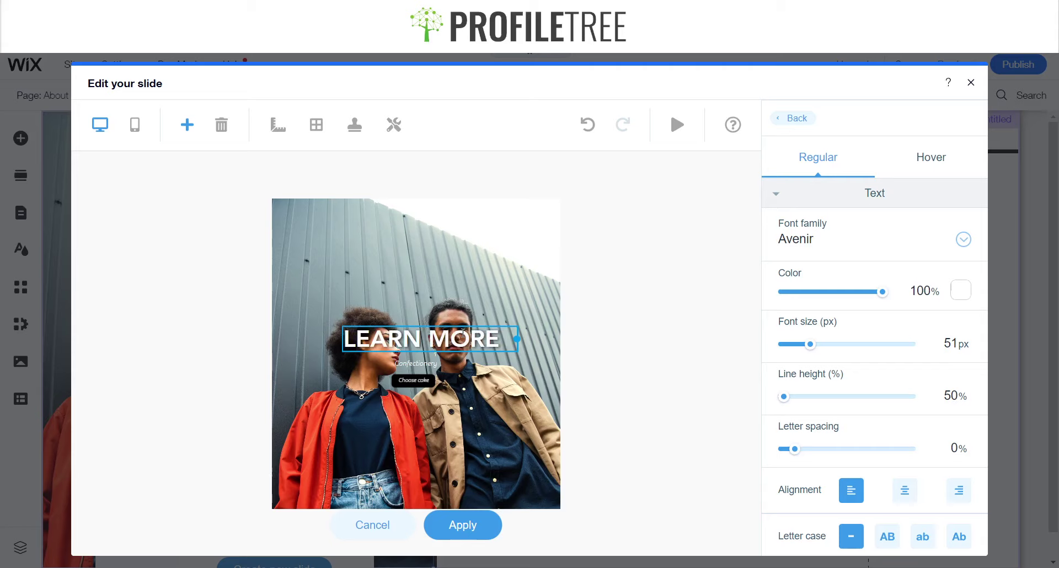
# Step: Replace Slide 1's heading text with "RETRO CULTURE"
pyautogui.press('BackSpace')
pyautogui.press('BackSpace')
pyautogui.press('BackSpace')
pyautogui.press('BackSpace')
pyautogui.press('BackSpace')
pyautogui.press('BackSpace')
pyautogui.press('BackSpace')
pyautogui.press('BackSpace')
pyautogui.press('BackSpace')
pyautogui.press('BackSpace')
pyautogui.press('BackSpace')
pyautogui.write('RETRO')
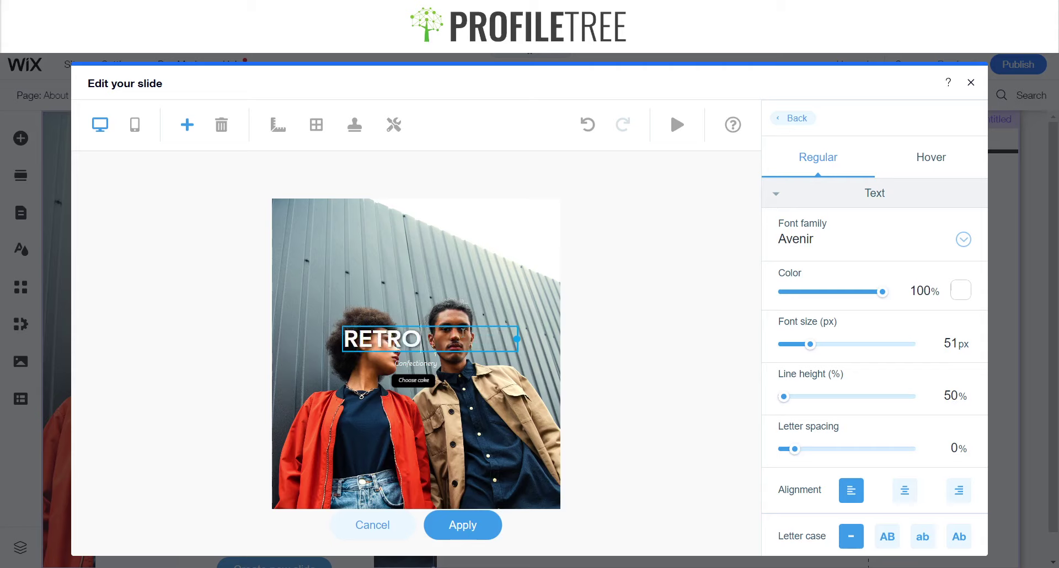
pyautogui.write(' CULTURE')
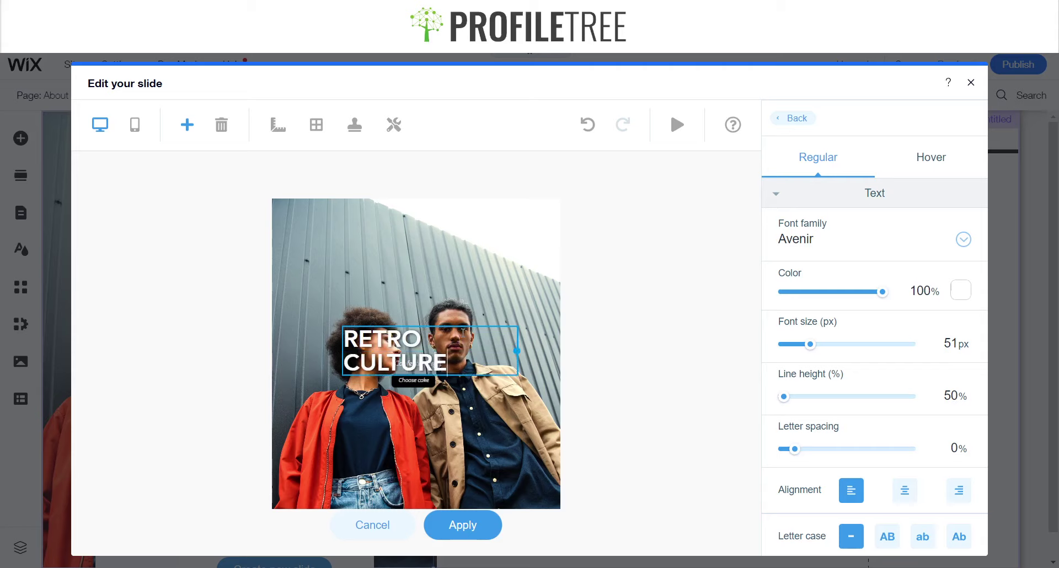
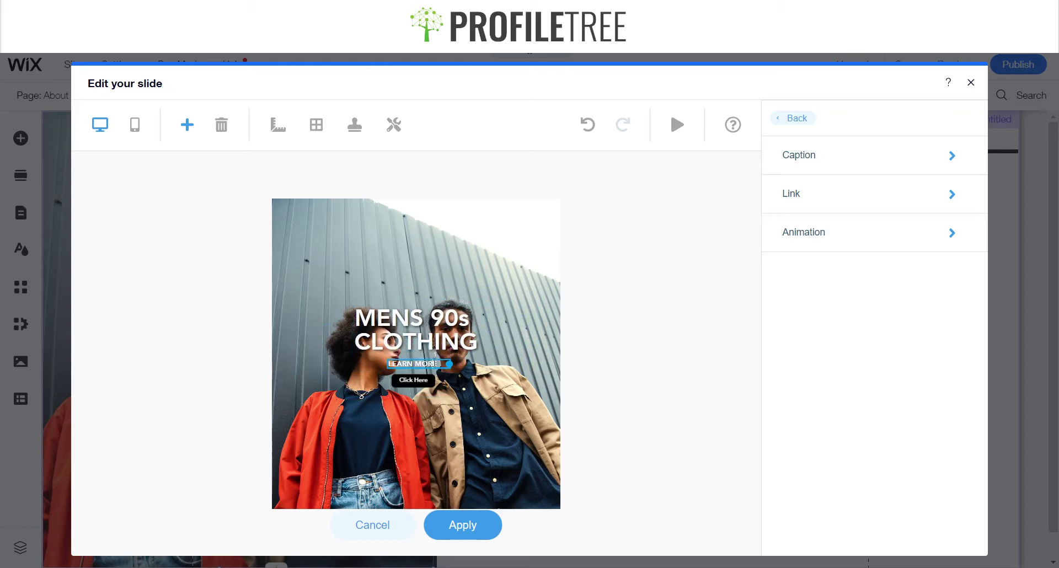
# Step: Replace the "LEARN MORE" text with "SHOP MENS", shift it slightly right and shorten its text box to fit
pyautogui.write('SHOP MENS')
pyautogui.click(495, 379)
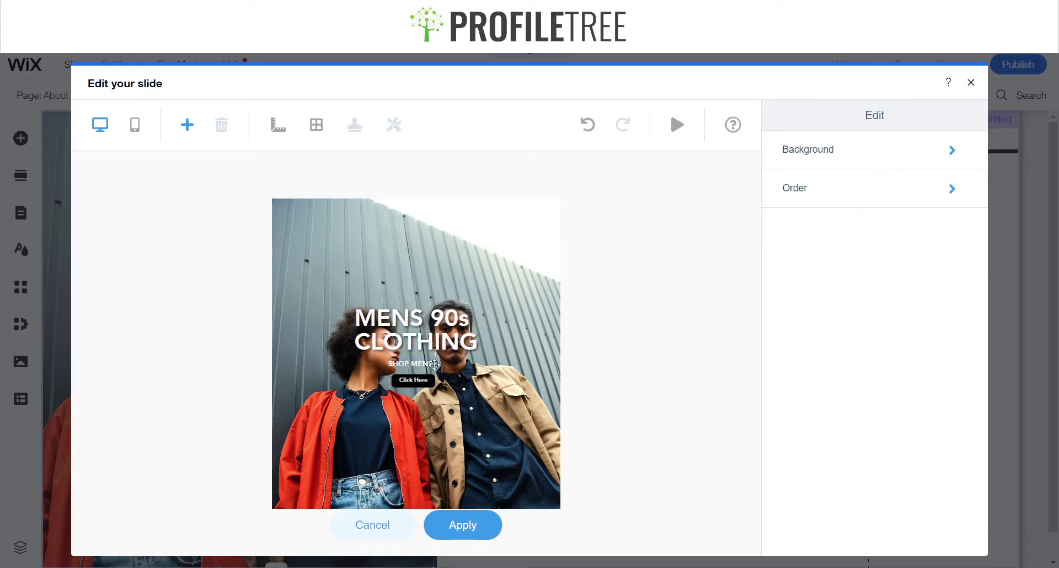
pyautogui.click(436, 365)
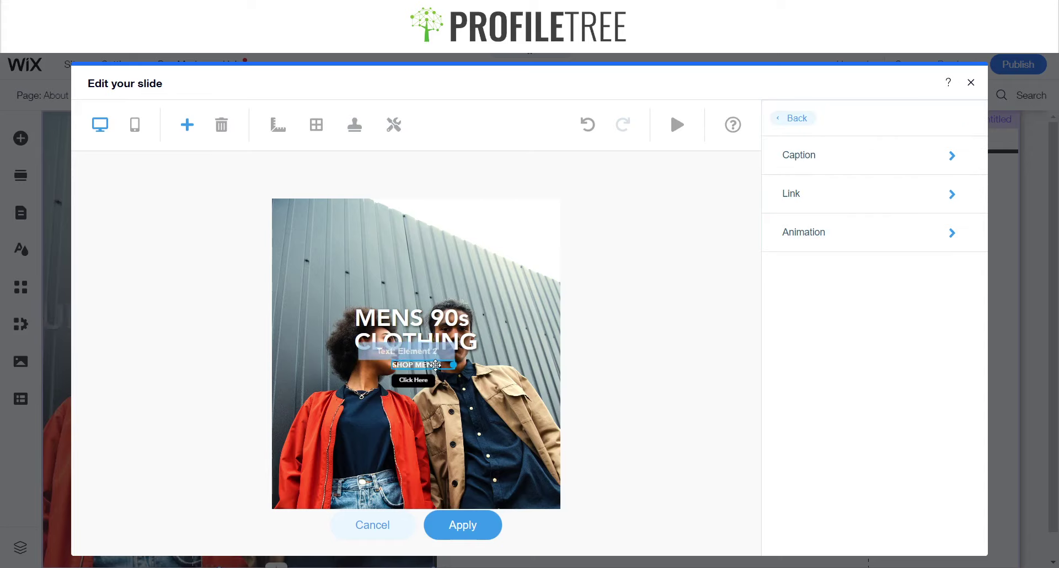
pyautogui.moveTo(453, 365); pyautogui.dragTo(448, 365)
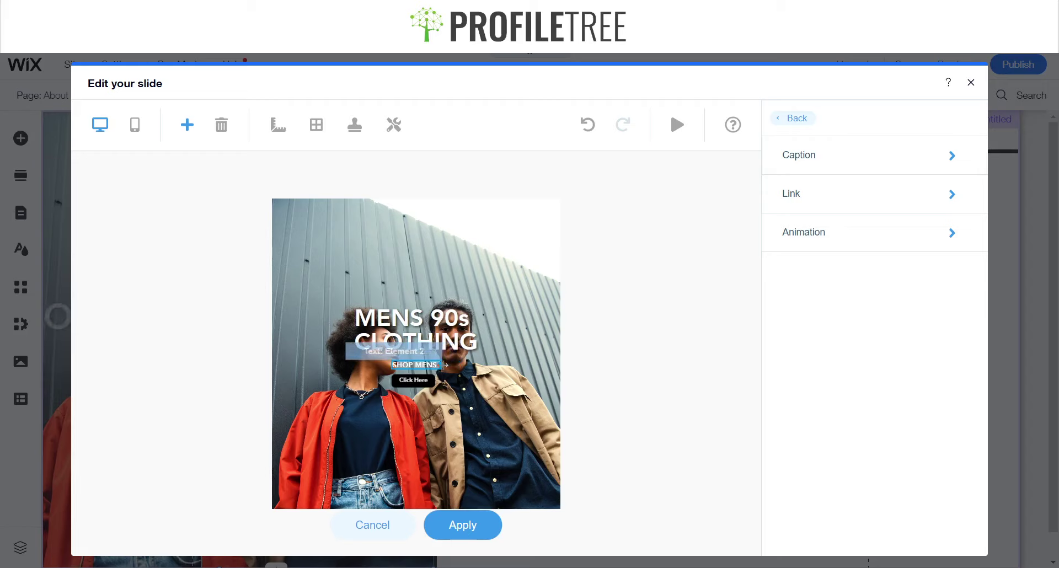
pyautogui.click(409, 297)
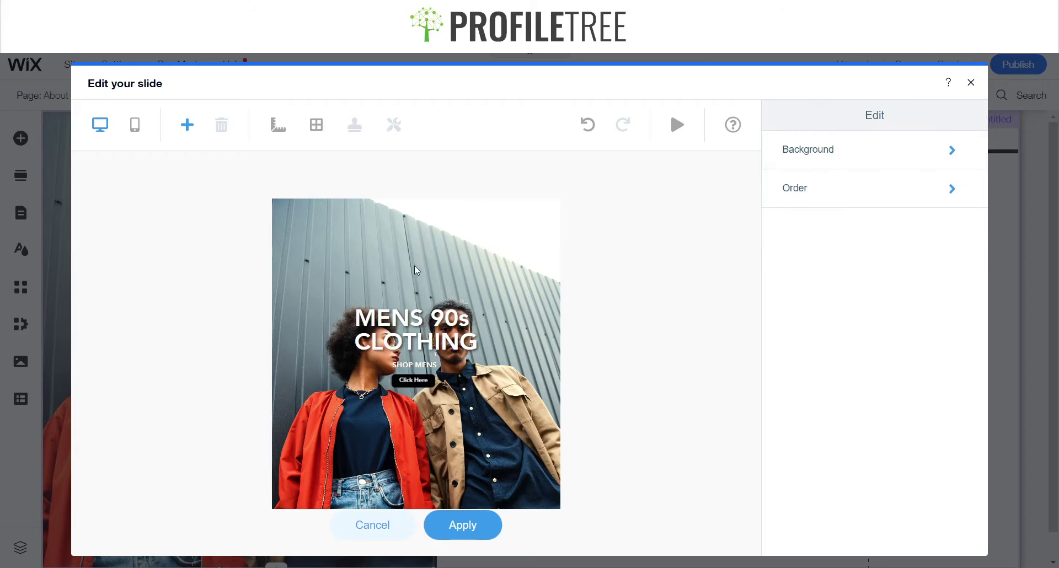
# Step: Search Media from Wix for "Mens clothing" and set the photo of the man in a tan coat as the slide background
pyautogui.click(860, 160)
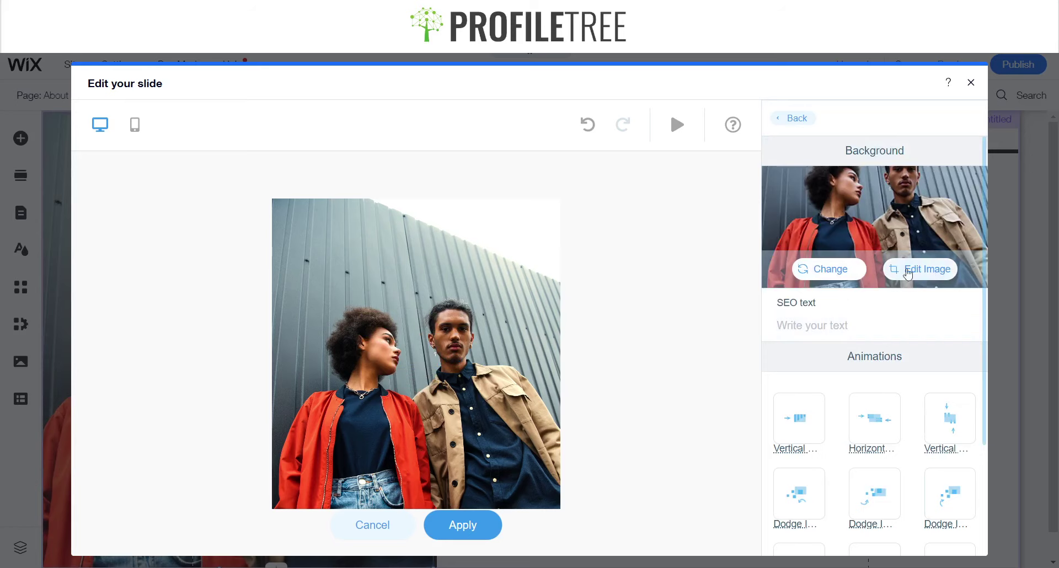
pyautogui.click(848, 279)
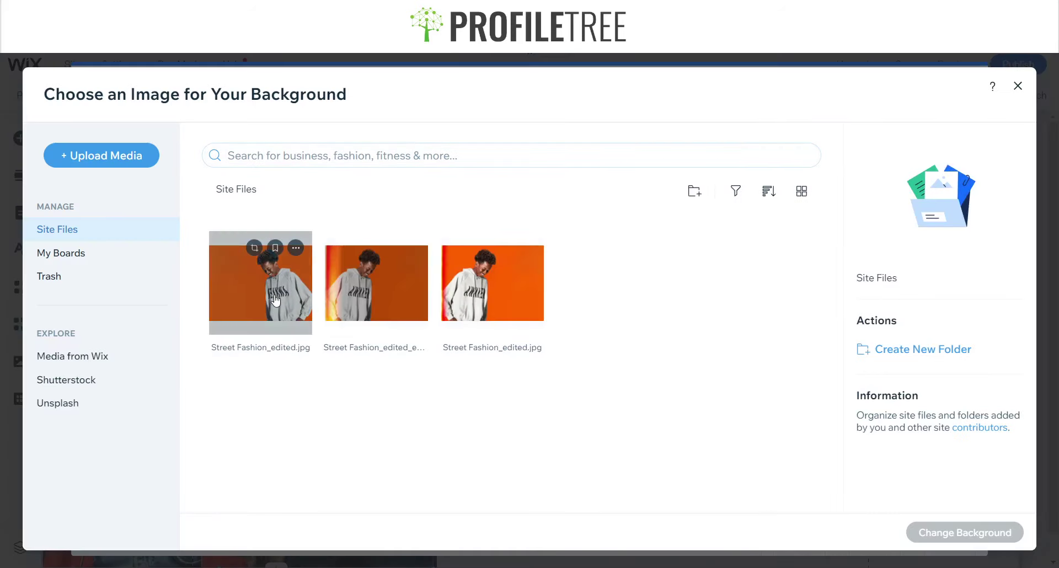
pyautogui.click(276, 301)
pyautogui.click(288, 157)
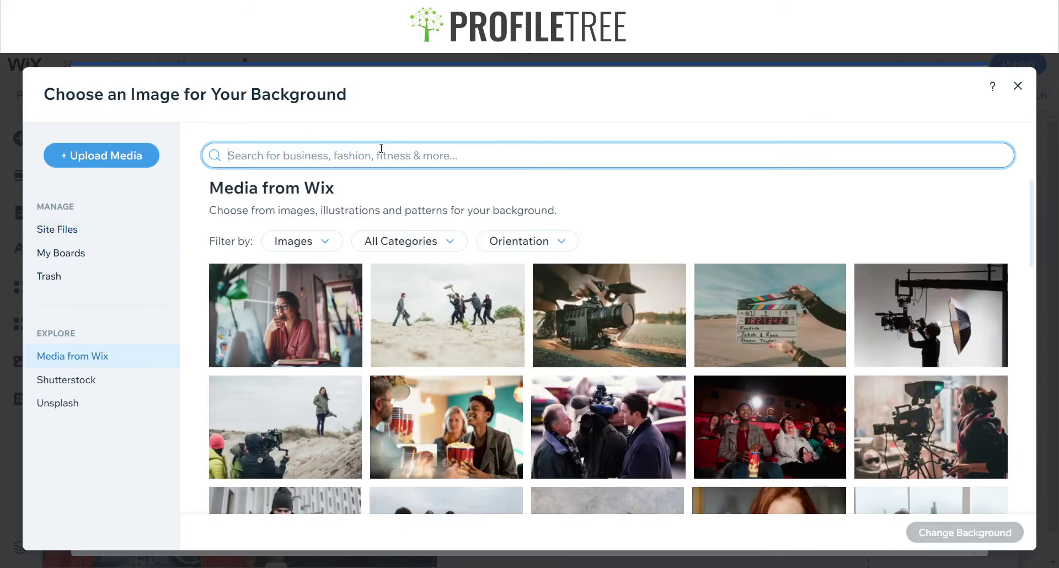
pyautogui.write('MEn')
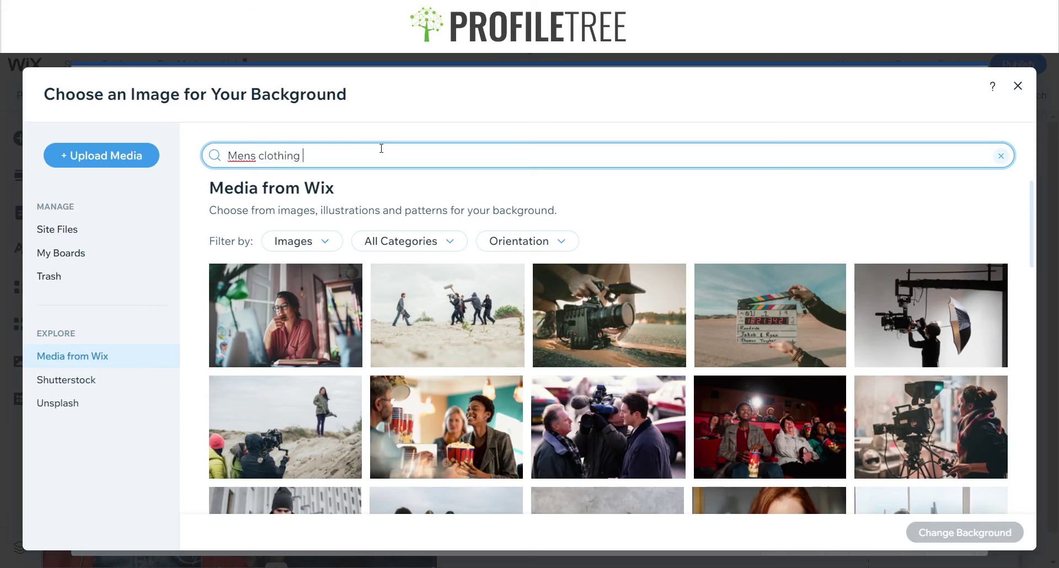
pyautogui.press('Return')
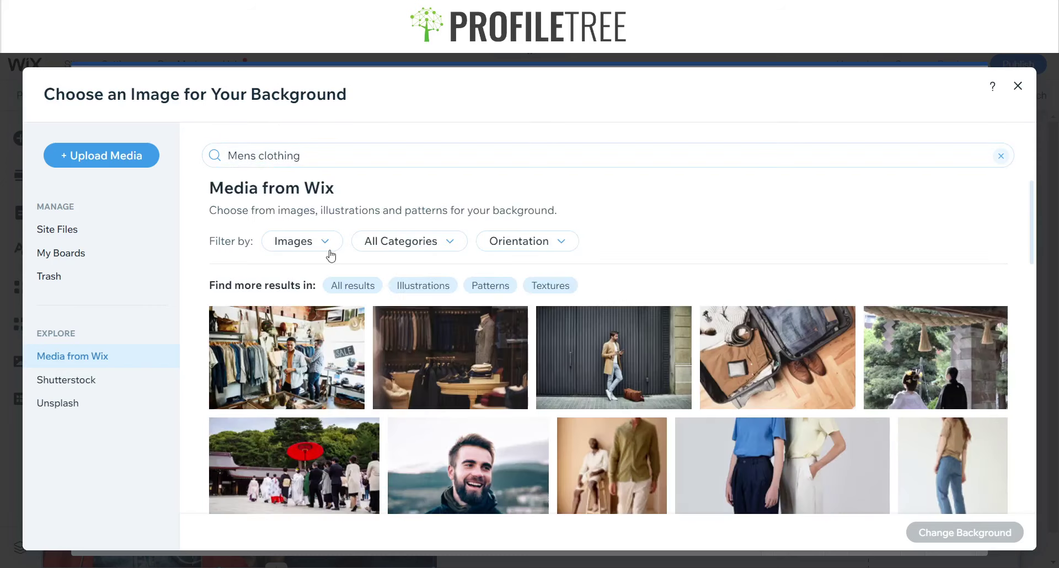
pyautogui.click(949, 534)
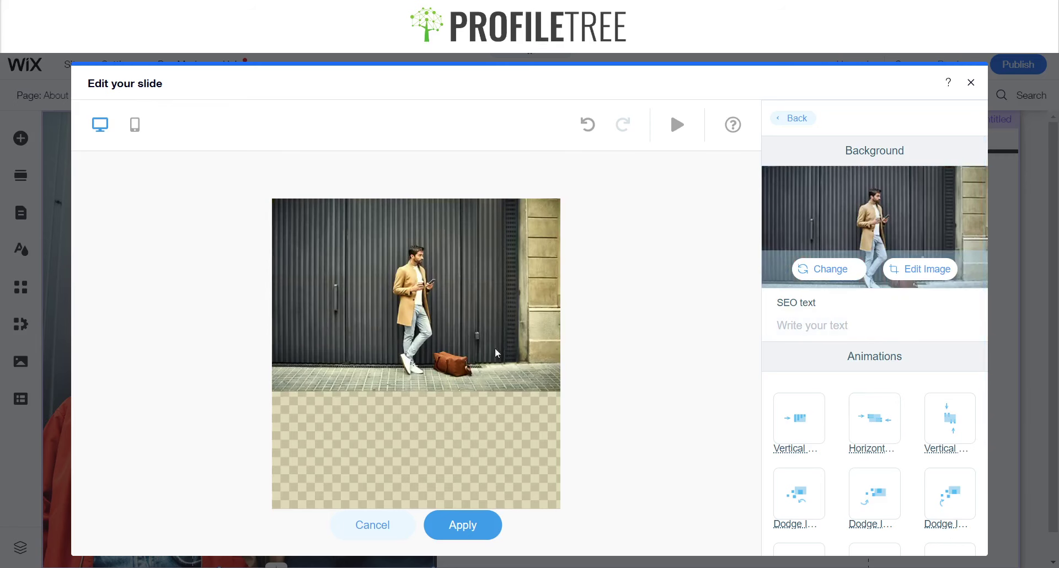
# Step: Replace the tan-coat background with the clothing boutique photo from a Media from Wix search for "Mens clothing"
pyautogui.click(831, 268)
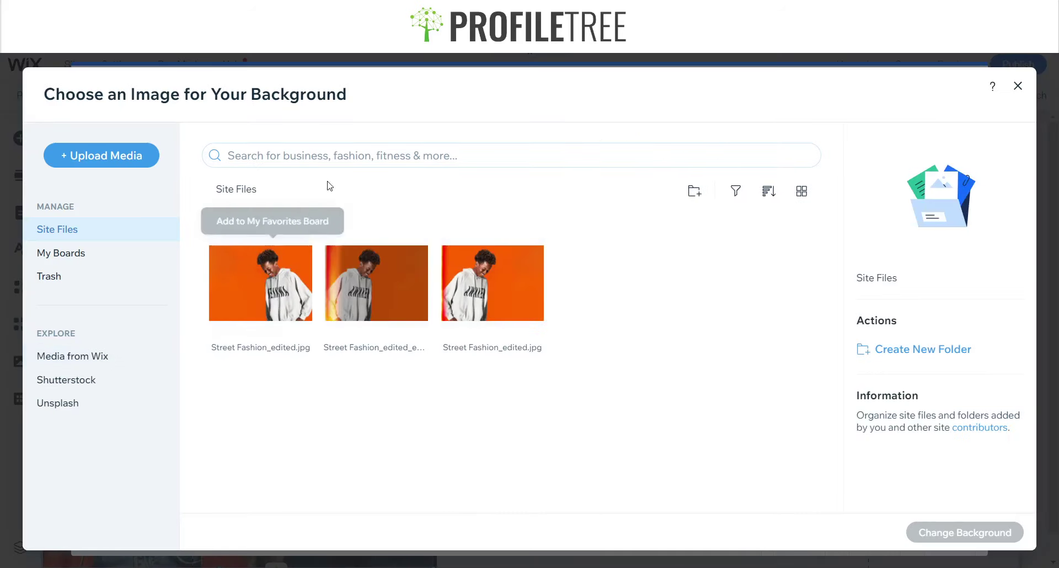
pyautogui.click(119, 353)
pyautogui.click(360, 155)
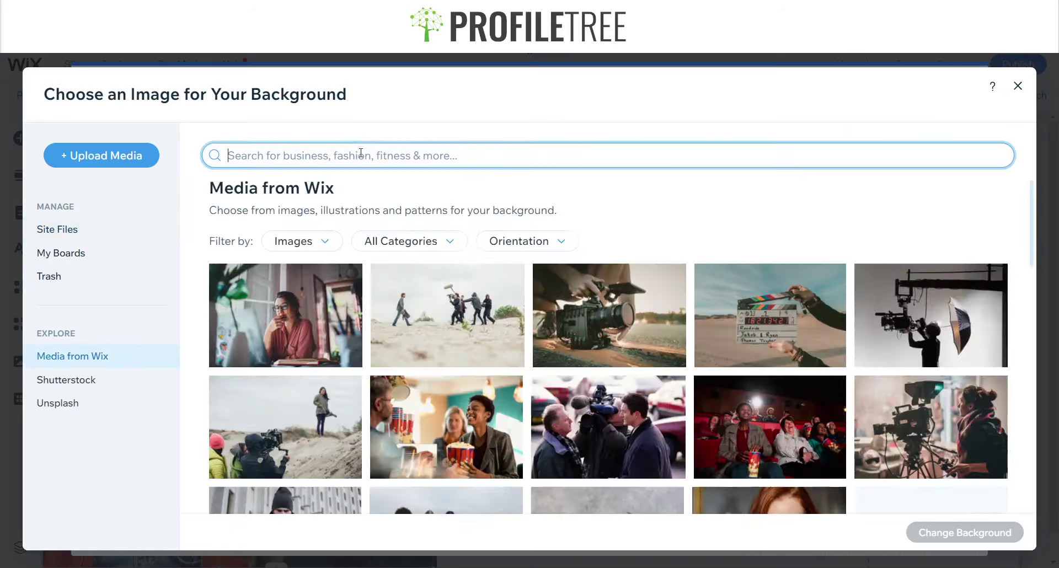
pyautogui.write('Mens clothing')
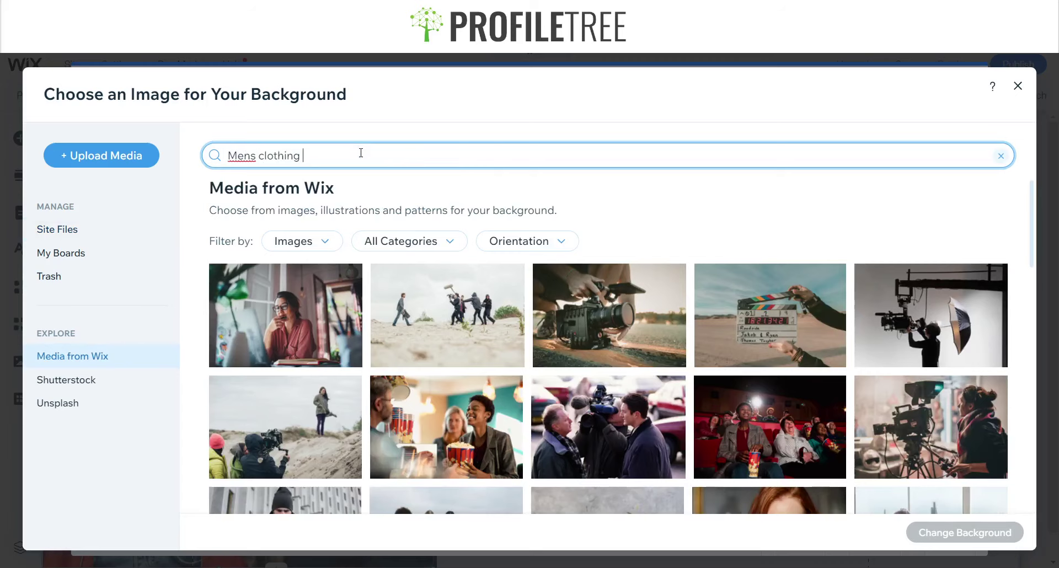
pyautogui.press('Return')
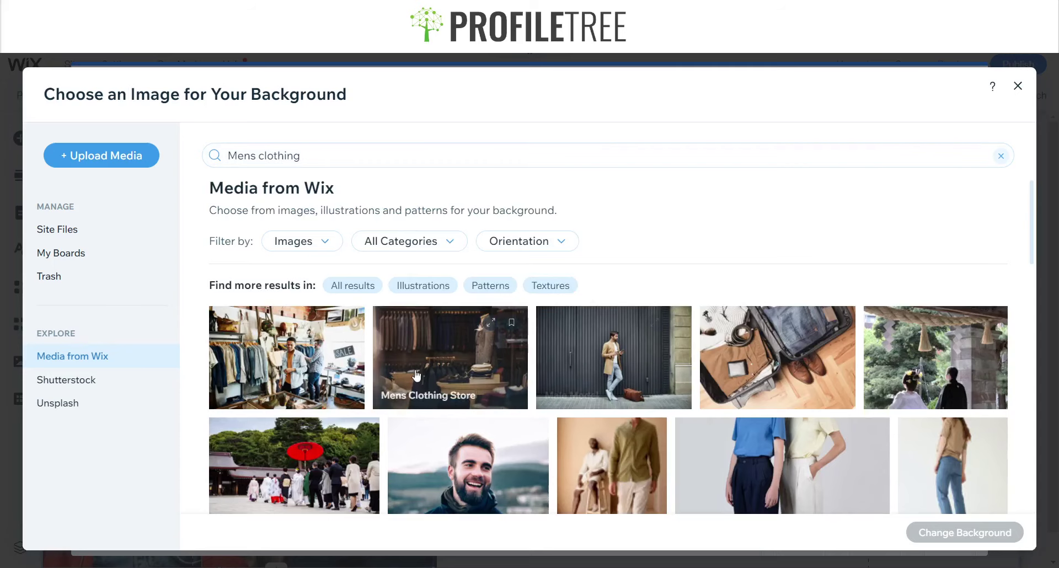
pyautogui.scroll(-2, 408, 370)
pyautogui.scroll(1, 402, 372)
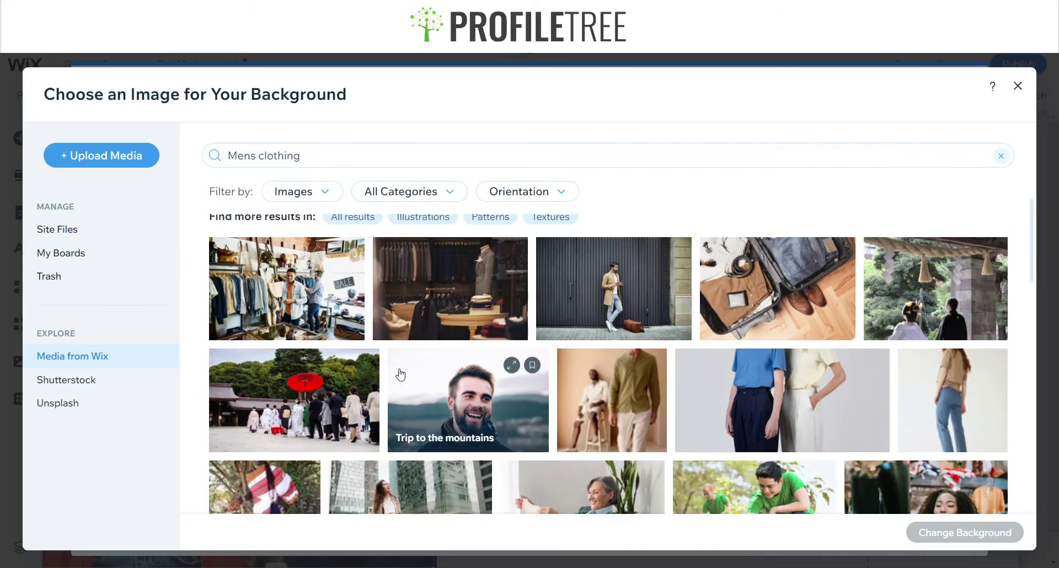
pyautogui.click(287, 296)
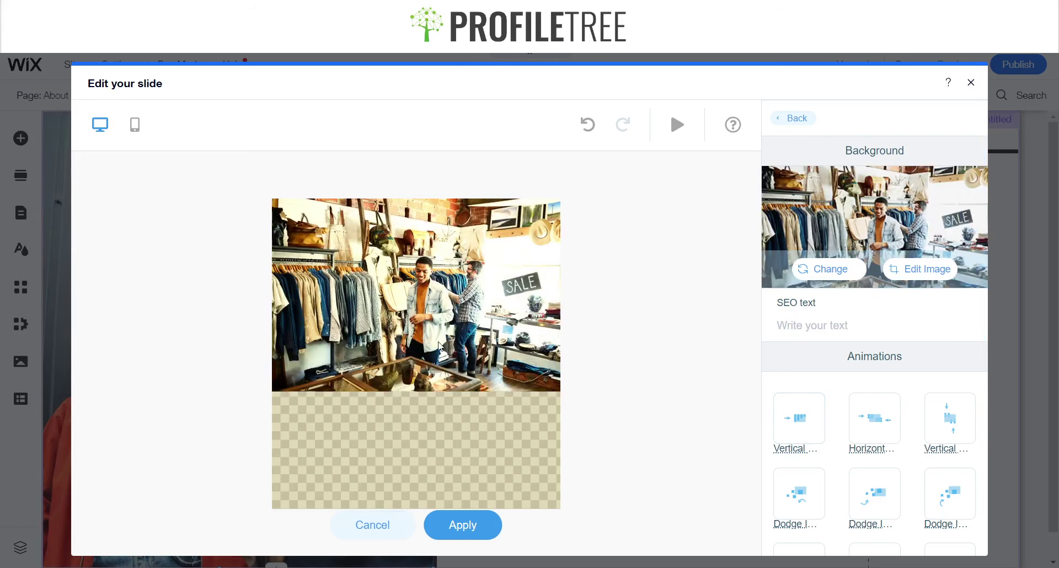
# Step: Browse Media from Wix images for "Mens Clothing" and apply the "Mens Clothing Boutique" photo as the slide background
pyautogui.click(819, 269)
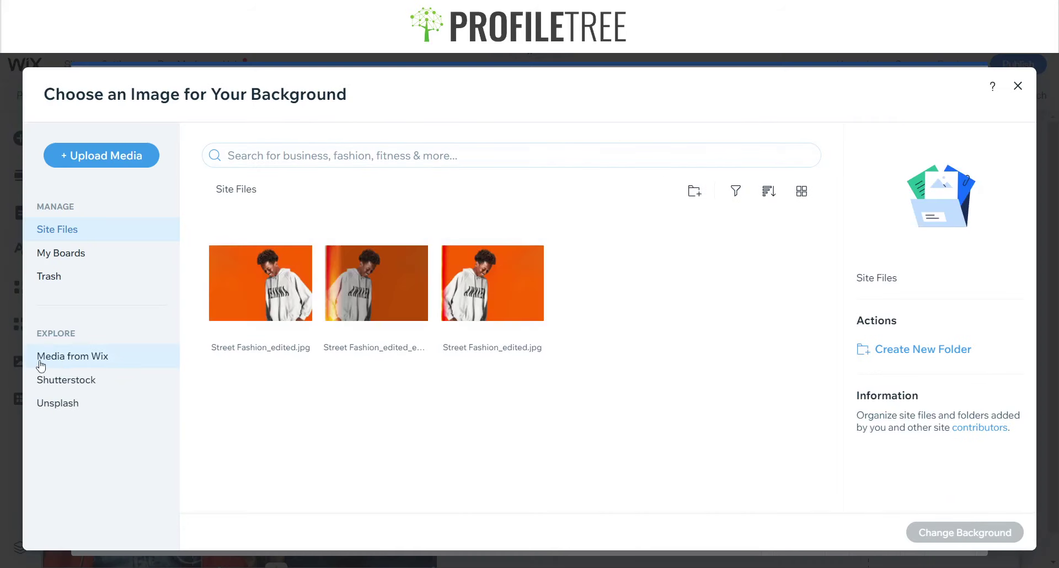
pyautogui.click(342, 163)
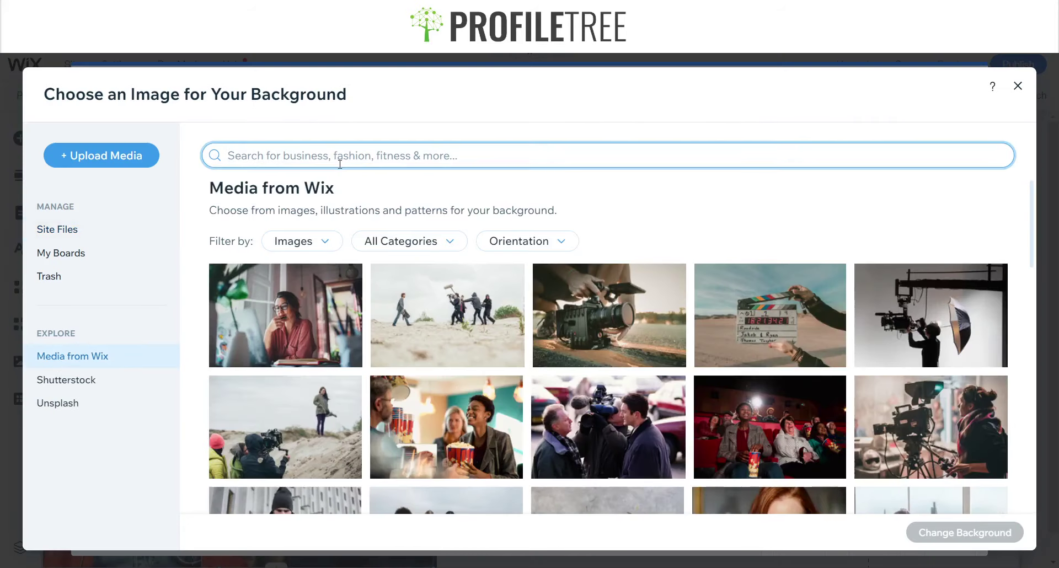
pyautogui.write('Mens Clothing')
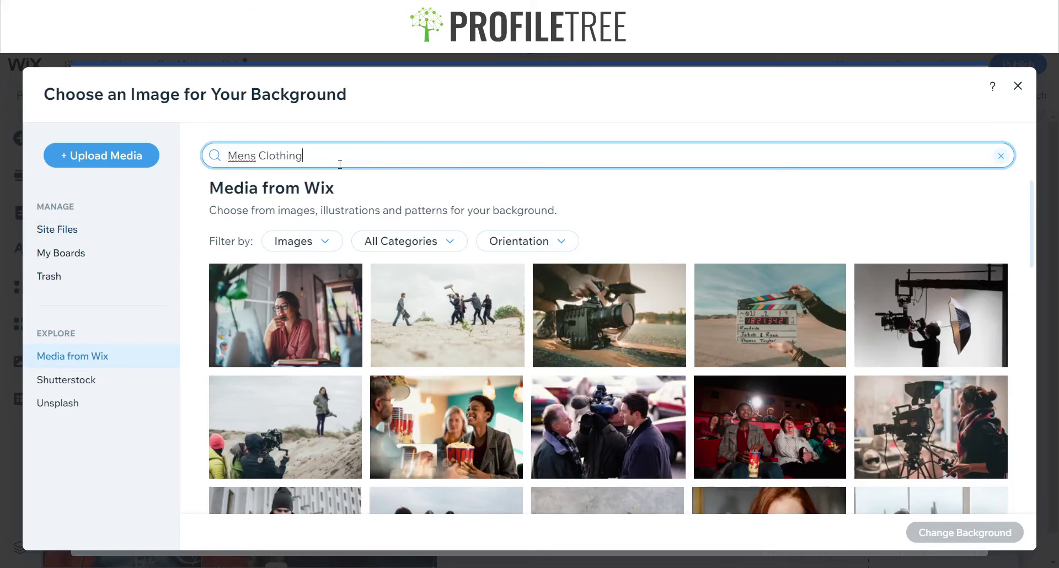
pyautogui.press('Return')
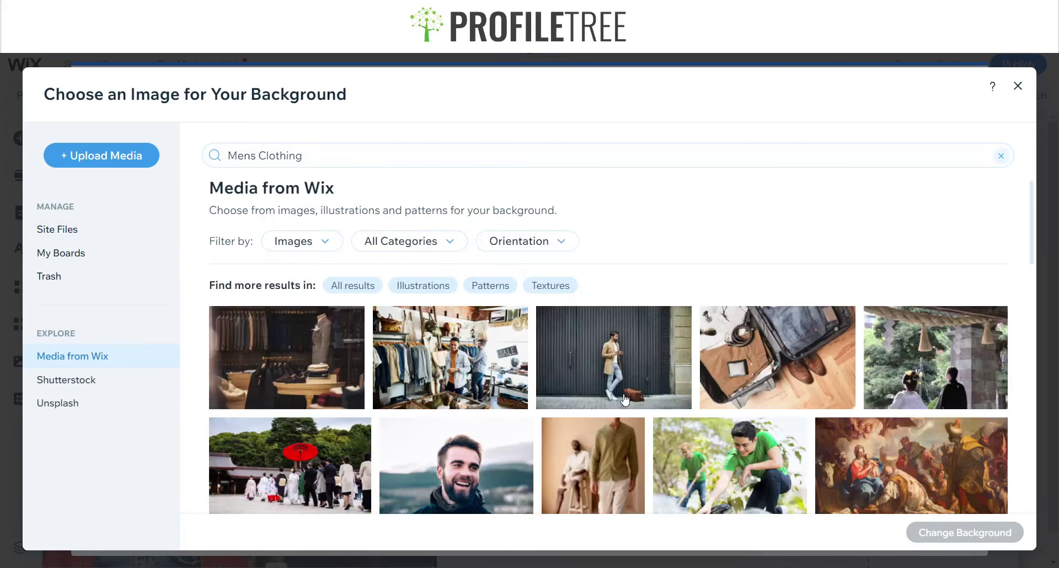
pyautogui.scroll(-1, 624, 407)
pyautogui.scroll(-2, 624, 407)
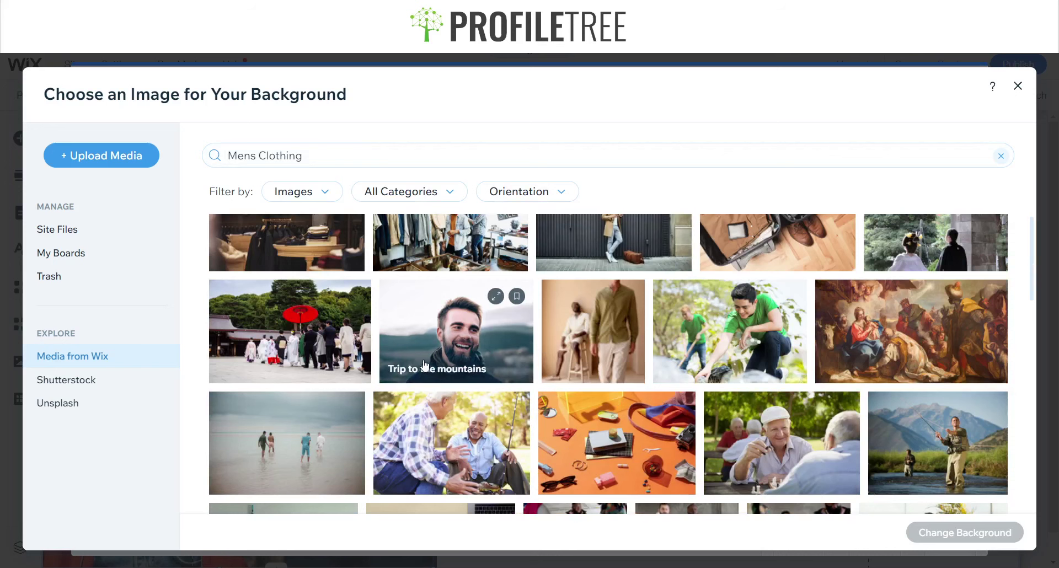
pyautogui.scroll(-3, 411, 363)
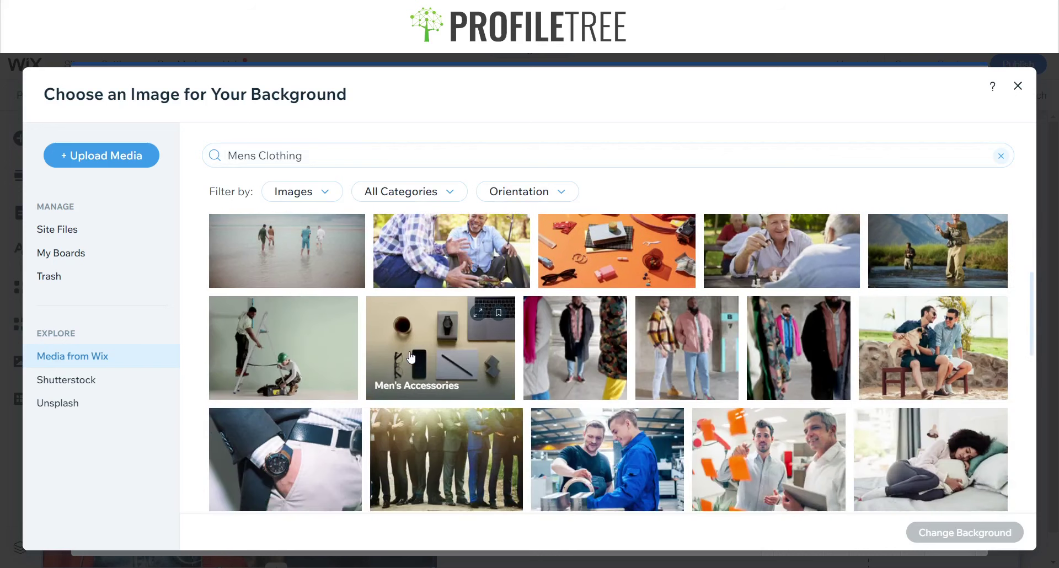
pyautogui.scroll(-4, 539, 395)
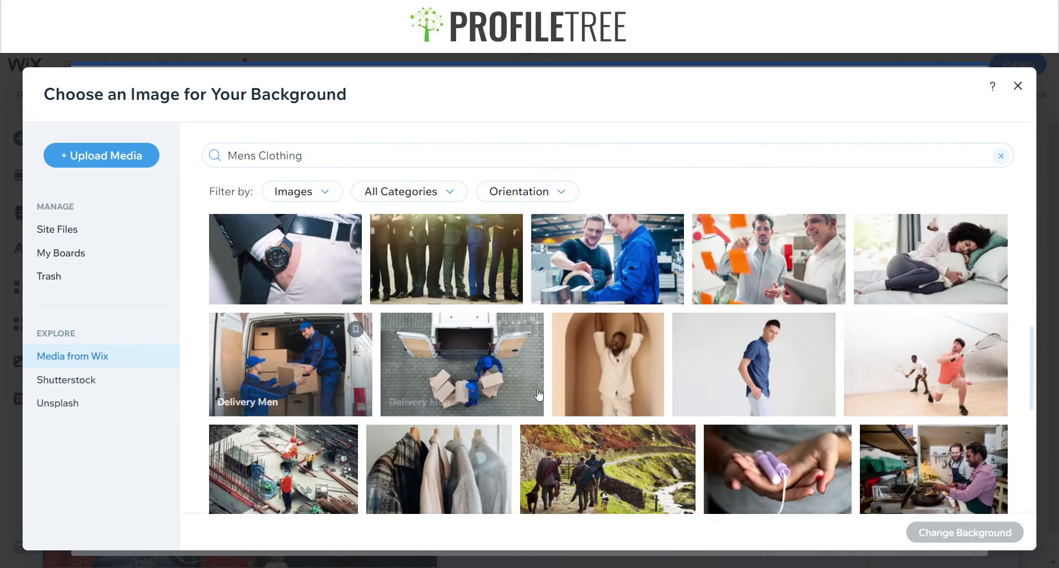
pyautogui.scroll(10, 444, 367)
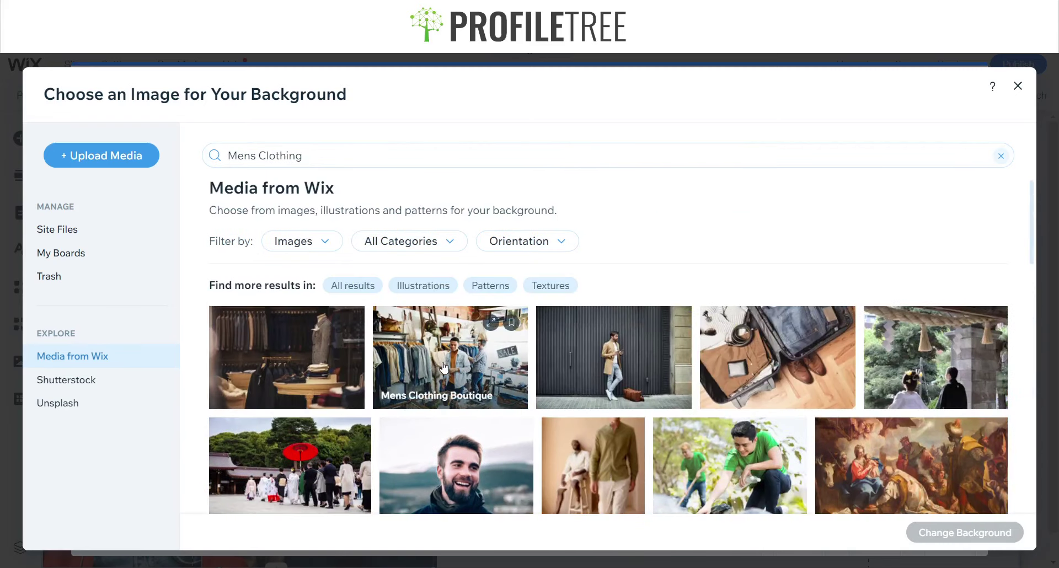
pyautogui.click(395, 356)
pyautogui.click(955, 531)
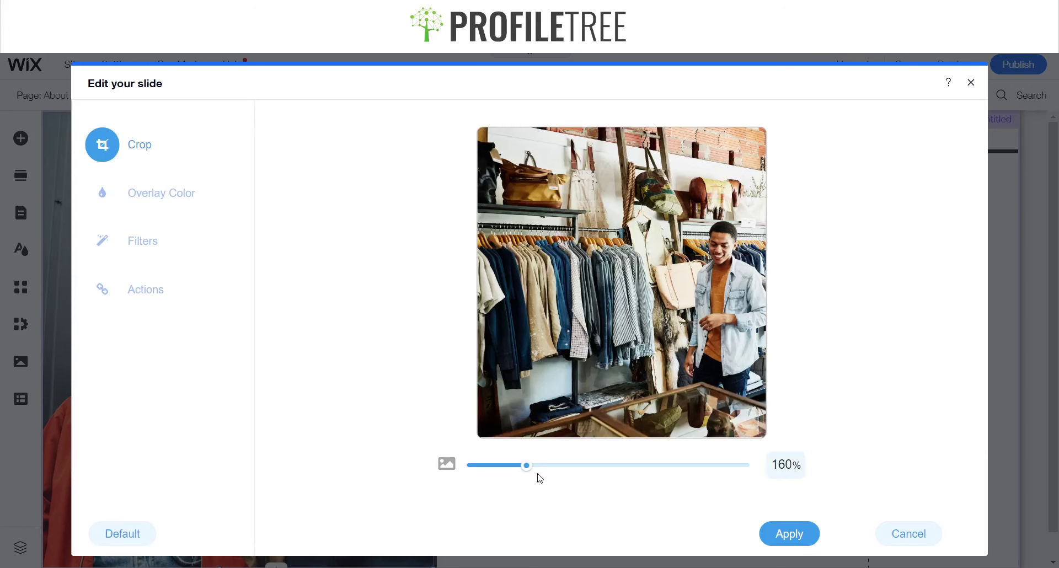
# Step: Crop the boutique background at 165% zoom and reposition it so both men are in frame
pyautogui.moveTo(528, 473)
pyautogui.mouseDown()
pyautogui.moveTo(503, 471)
pyautogui.moveTo(533, 469)
pyautogui.mouseUp()
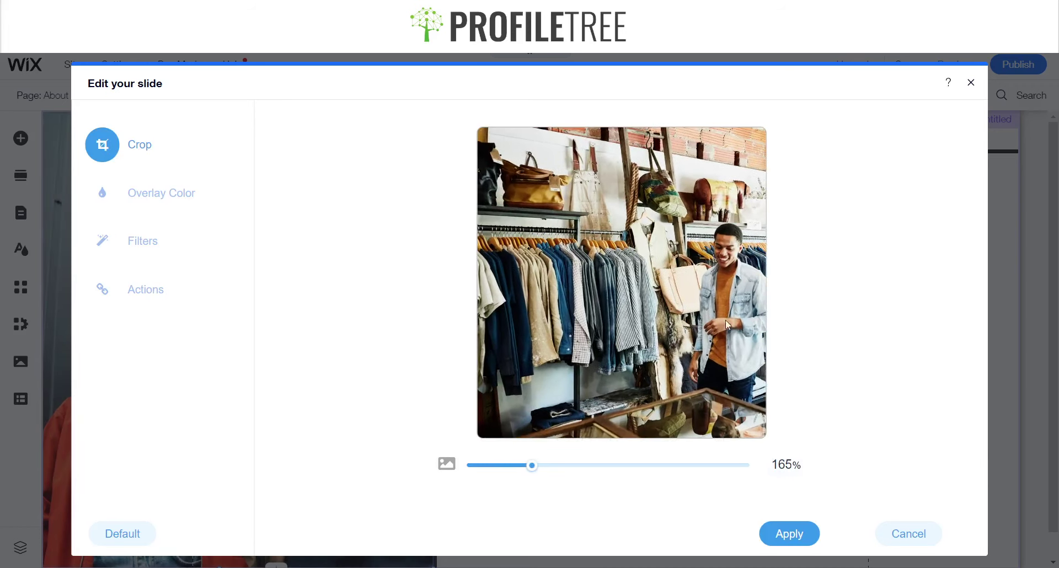
pyautogui.moveTo(626, 315); pyautogui.dragTo(570, 313)
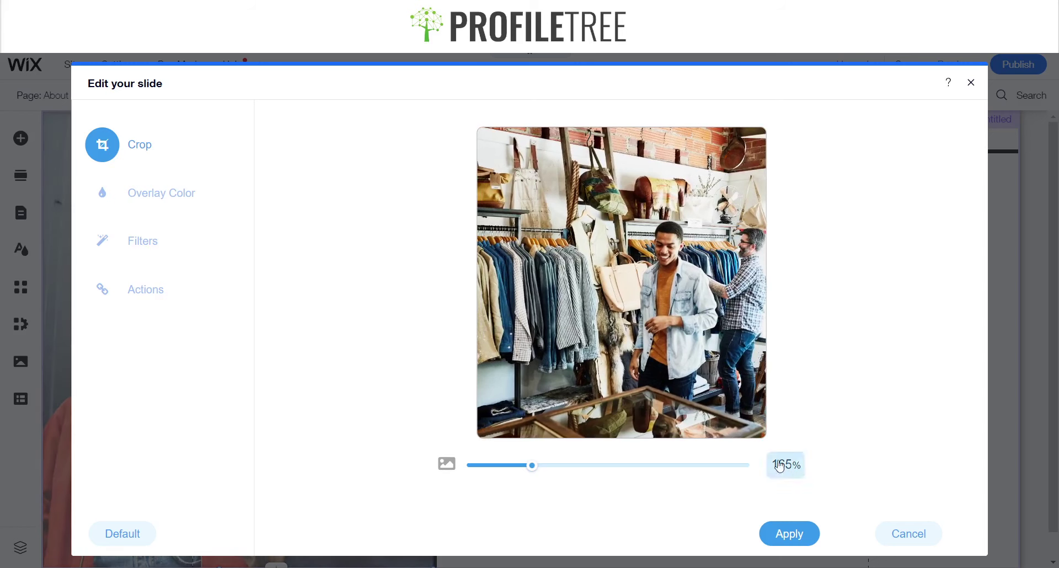
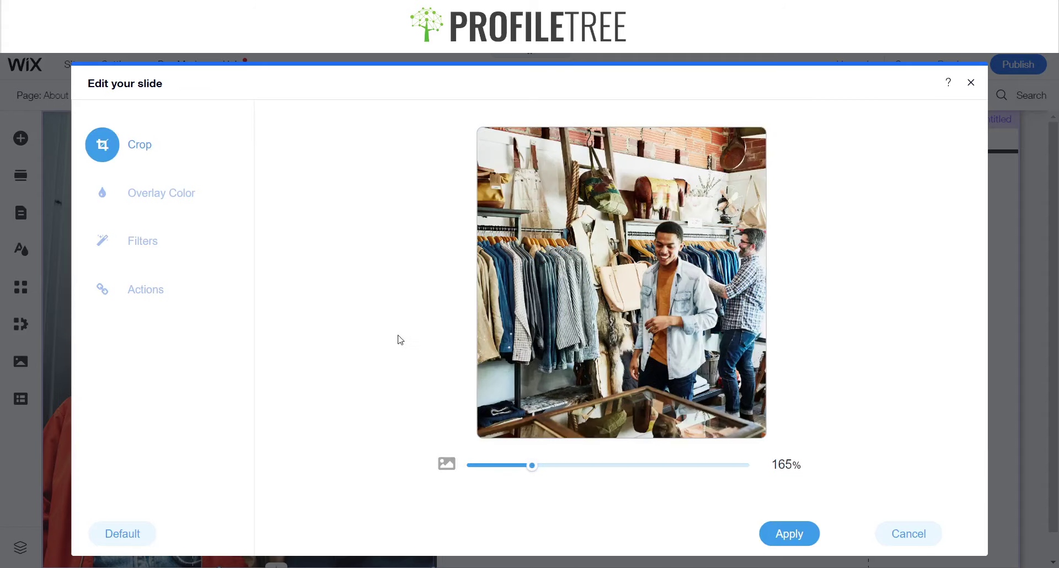
# Step: Add a black overlay at 40% opacity to the boutique background, without a gradient, and apply the image edits
pyautogui.click(152, 189)
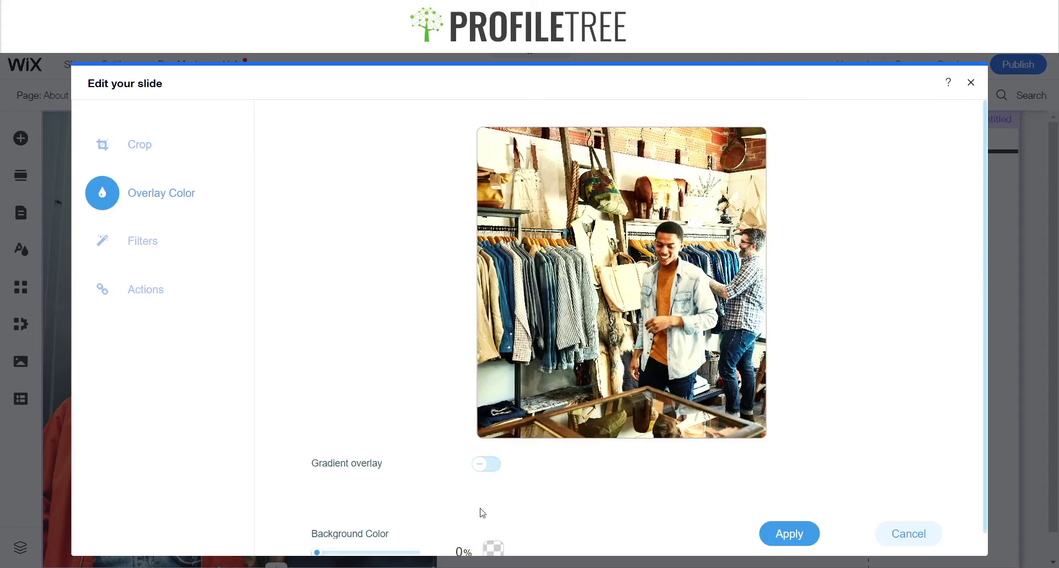
pyautogui.scroll(-1, 449, 508)
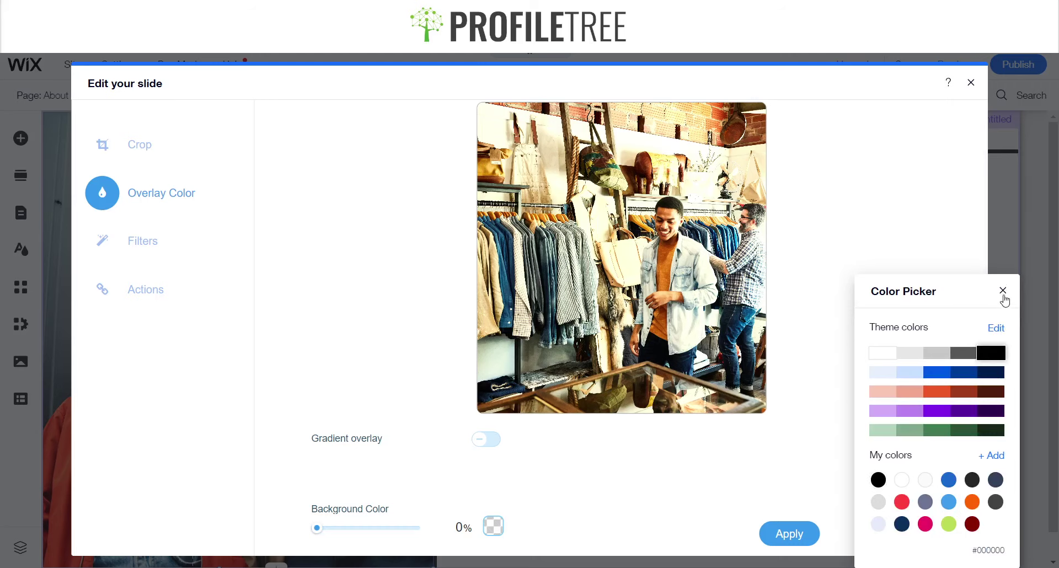
pyautogui.click(1004, 296)
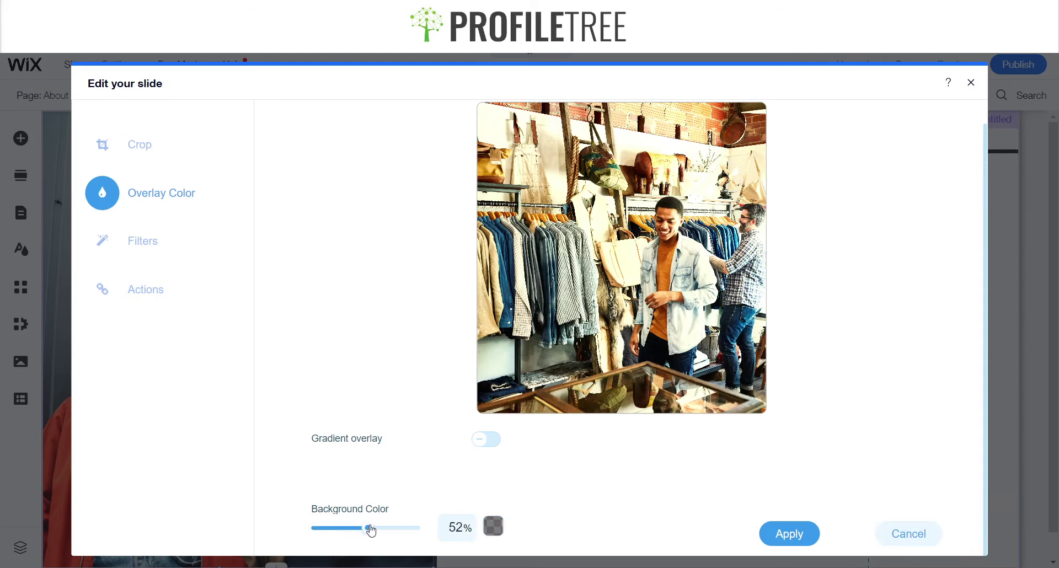
pyautogui.click(380, 531)
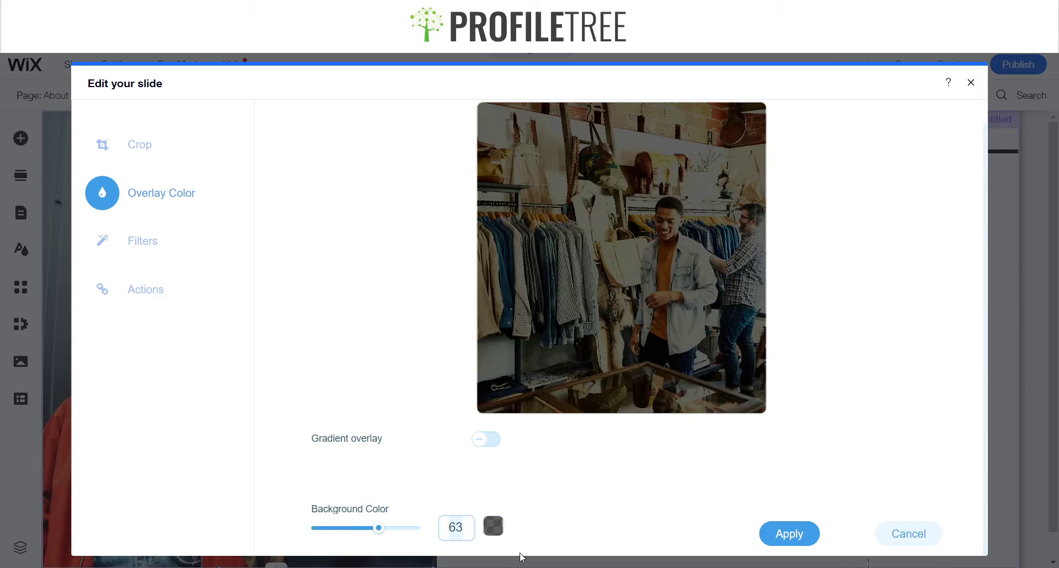
pyautogui.click(450, 526)
pyautogui.write('40')
pyautogui.press('Return')
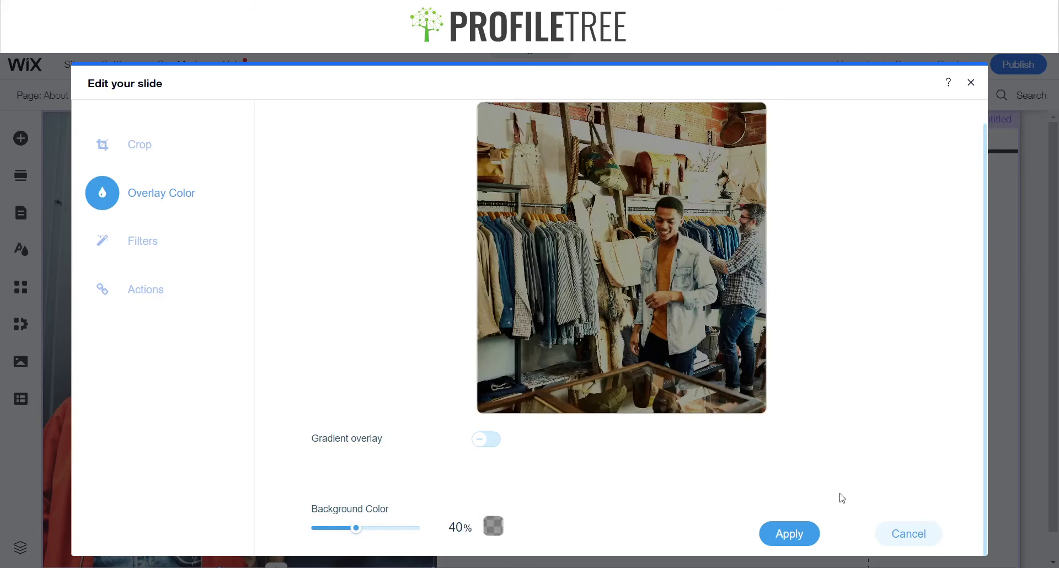
pyautogui.click(798, 535)
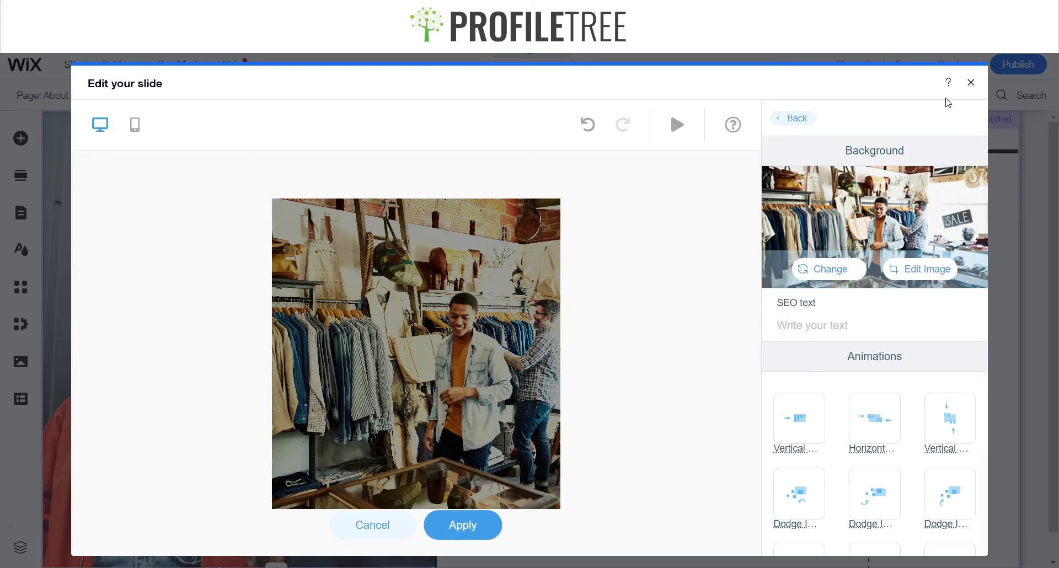
# Step: Apply the boutique slide's changes and close the slideshow gallery settings
pyautogui.click(473, 513)
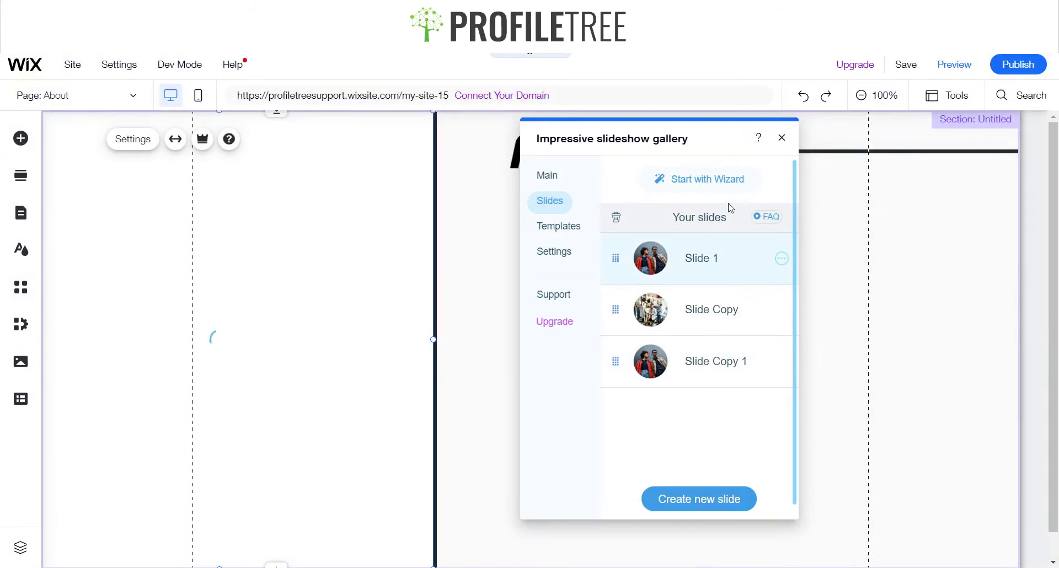
pyautogui.click(781, 137)
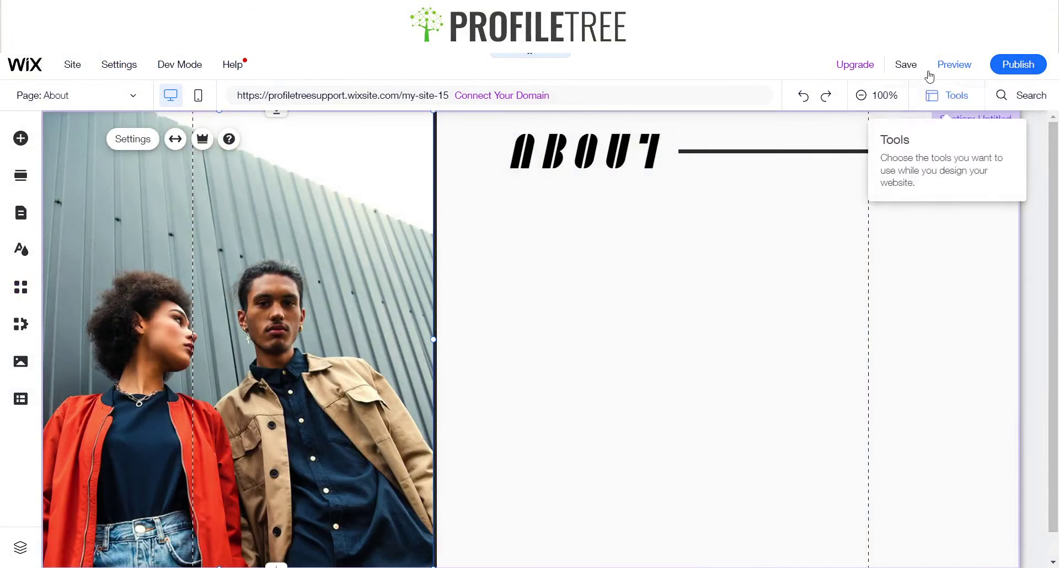
# Step: Reopen the slideshow gallery's settings on its list of slides
pyautogui.click(371, 271)
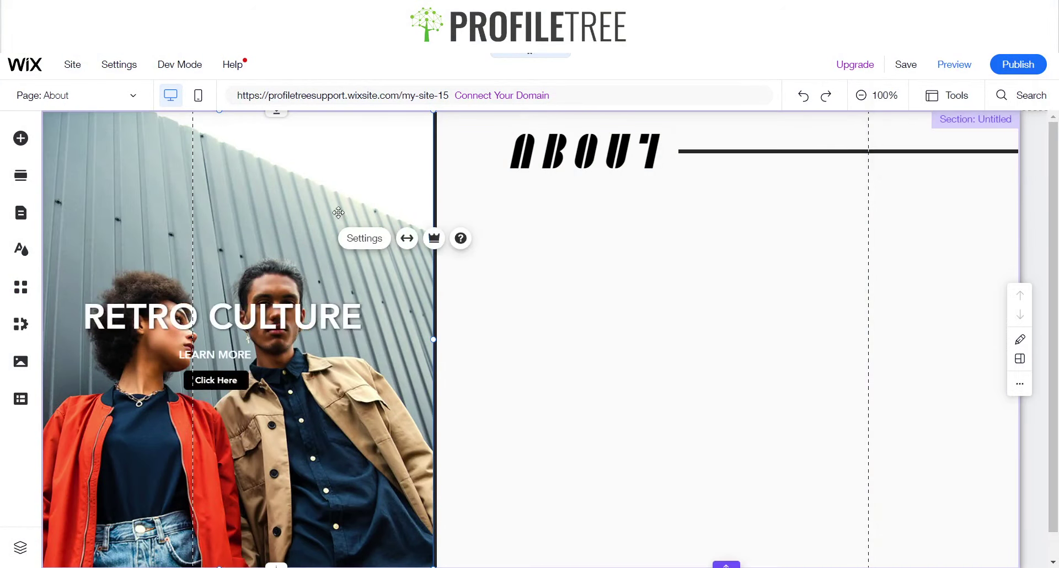
pyautogui.click(353, 239)
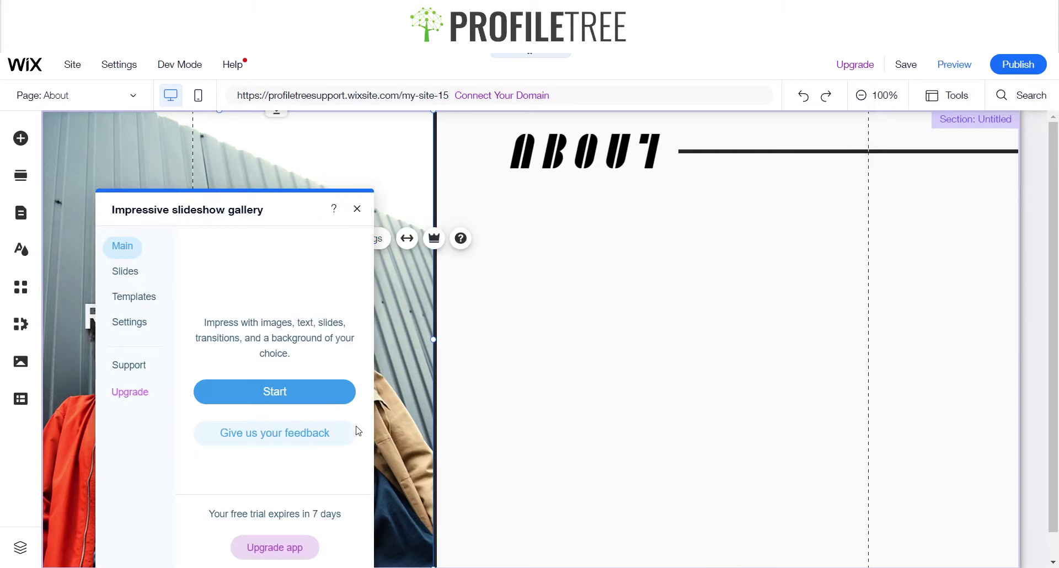
pyautogui.click(125, 271)
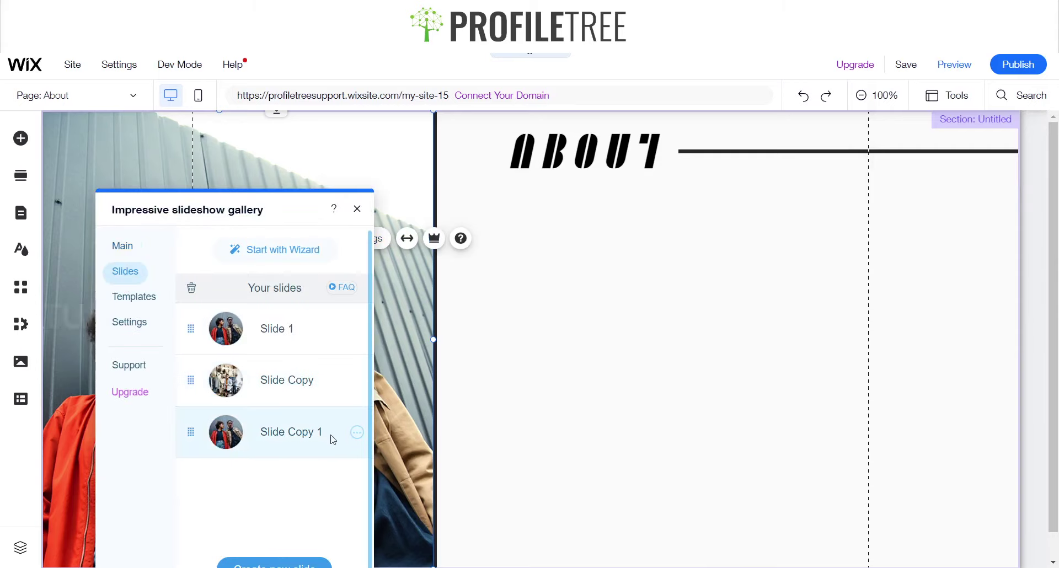
pyautogui.click(357, 381)
pyautogui.click(338, 372)
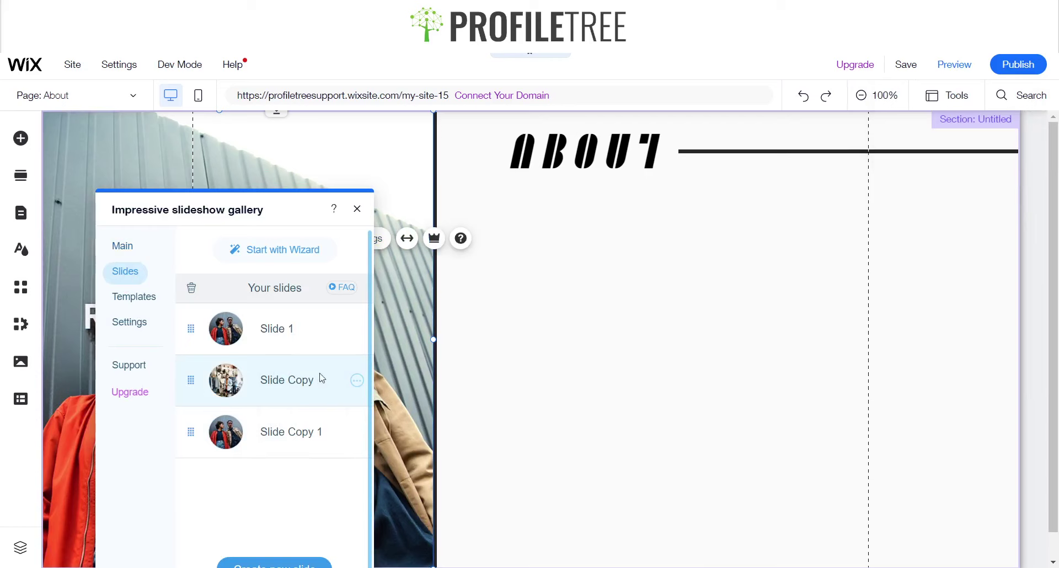
pyautogui.click(355, 384)
pyautogui.click(317, 358)
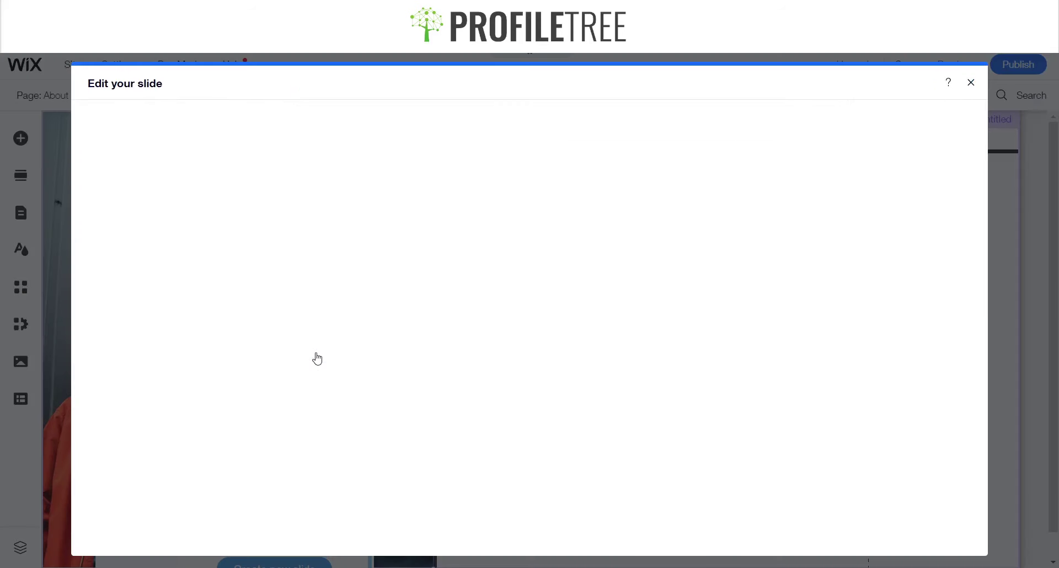
pyautogui.click(970, 83)
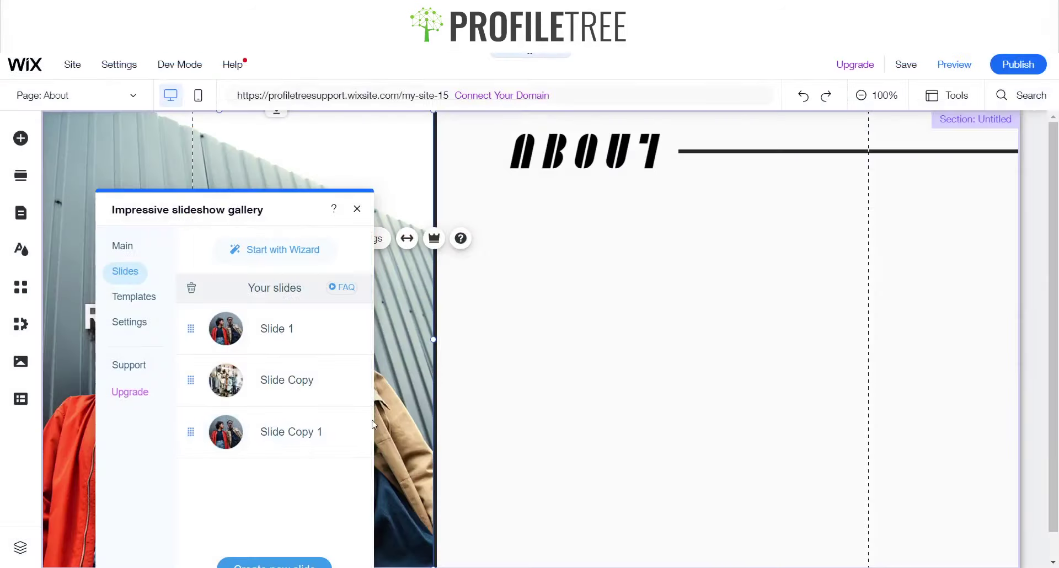
# Step: Rename the clothing boutique slide "Slide Copy" as "Mens"
pyautogui.click(357, 381)
pyautogui.click(319, 399)
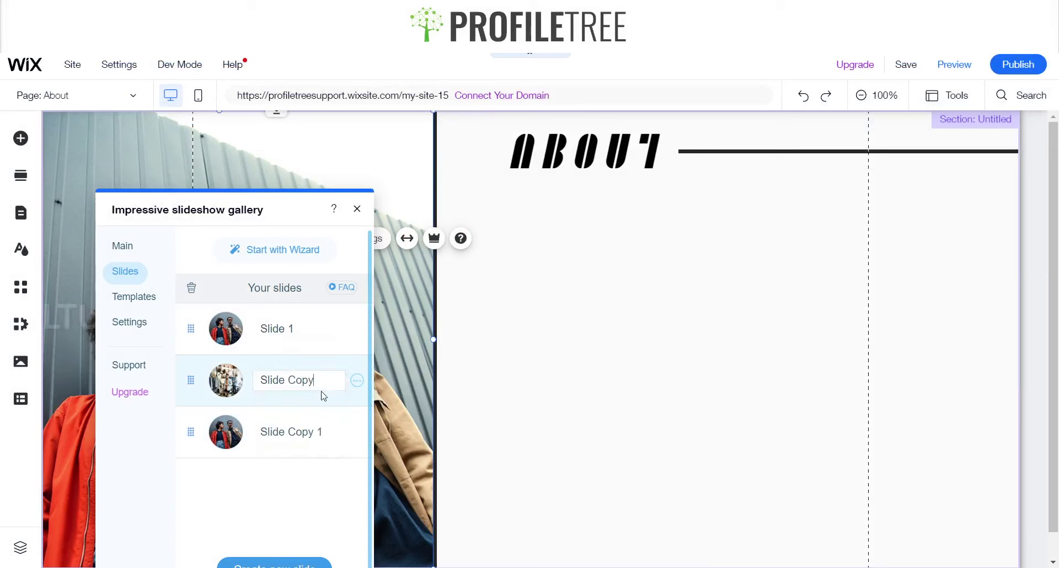
pyautogui.hotkey('ctrl', 'a')
pyautogui.write('Mens')
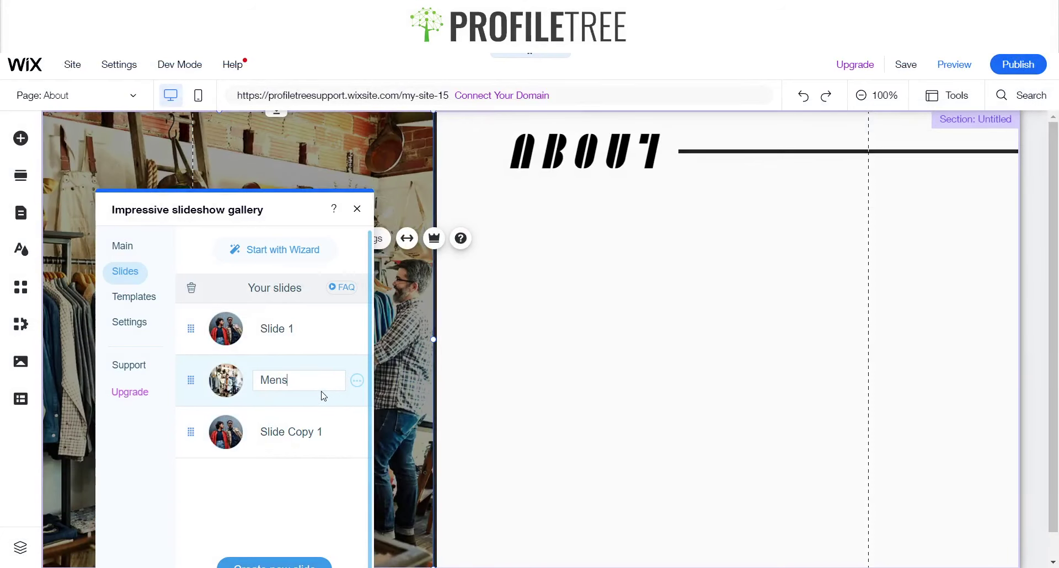
# Step: Rename the third slide, "Slide Copy 1", as "Womens"
pyautogui.click(357, 433)
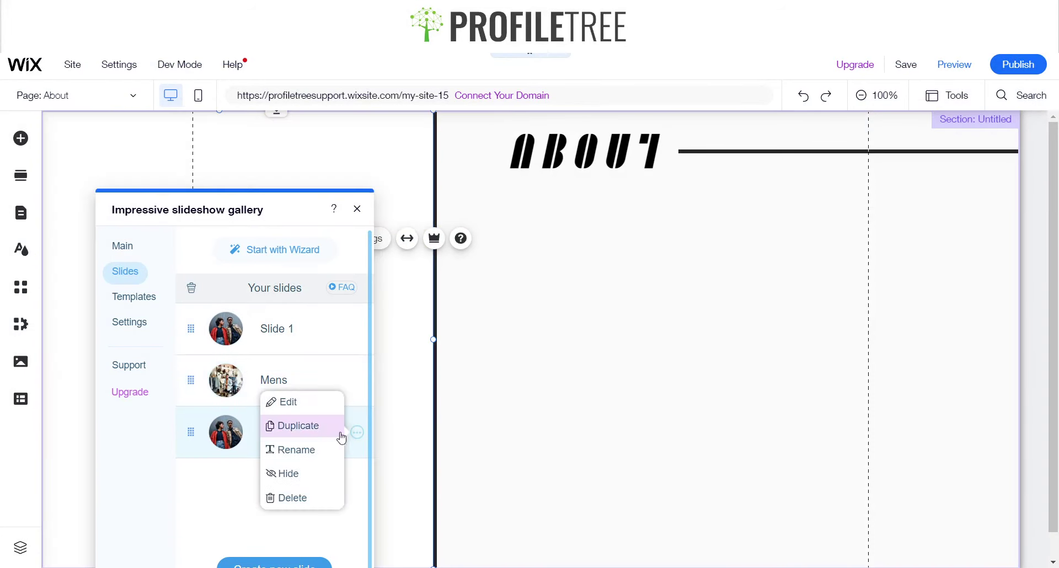
pyautogui.click(309, 445)
pyautogui.write('Wone')
pyautogui.hotkey('ctrl', 'a')
pyautogui.write('Wom')
pyautogui.click(302, 521)
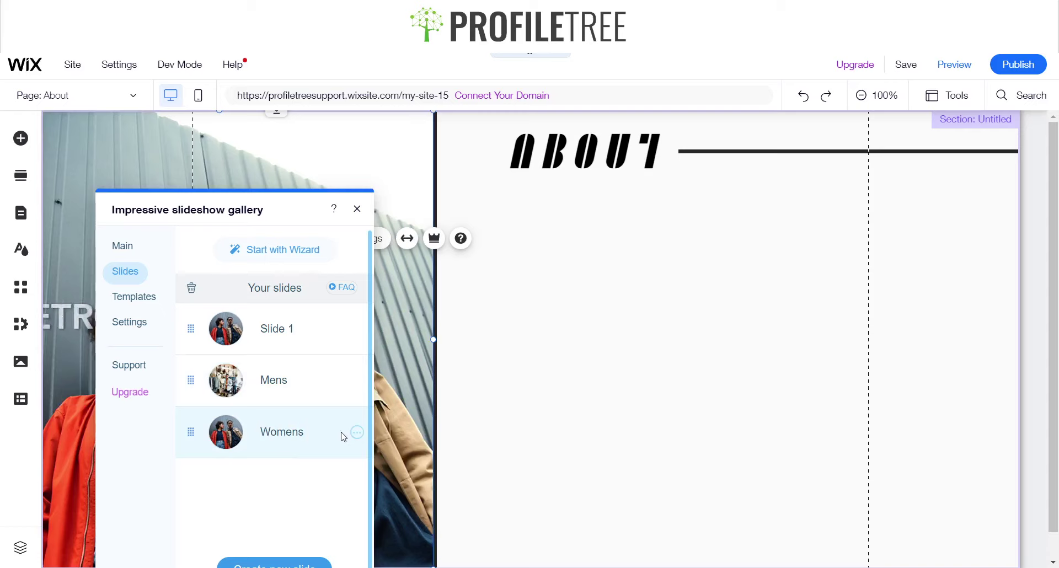
# Step: Delete the Womens slide from the gallery and confirm the deletion
pyautogui.click(357, 433)
pyautogui.click(287, 498)
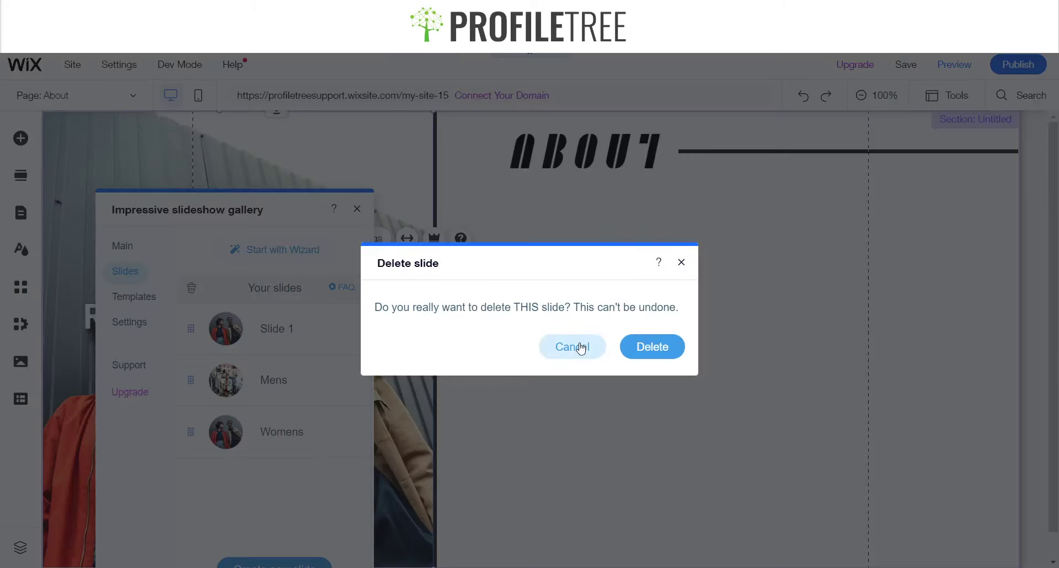
pyautogui.click(516, 380)
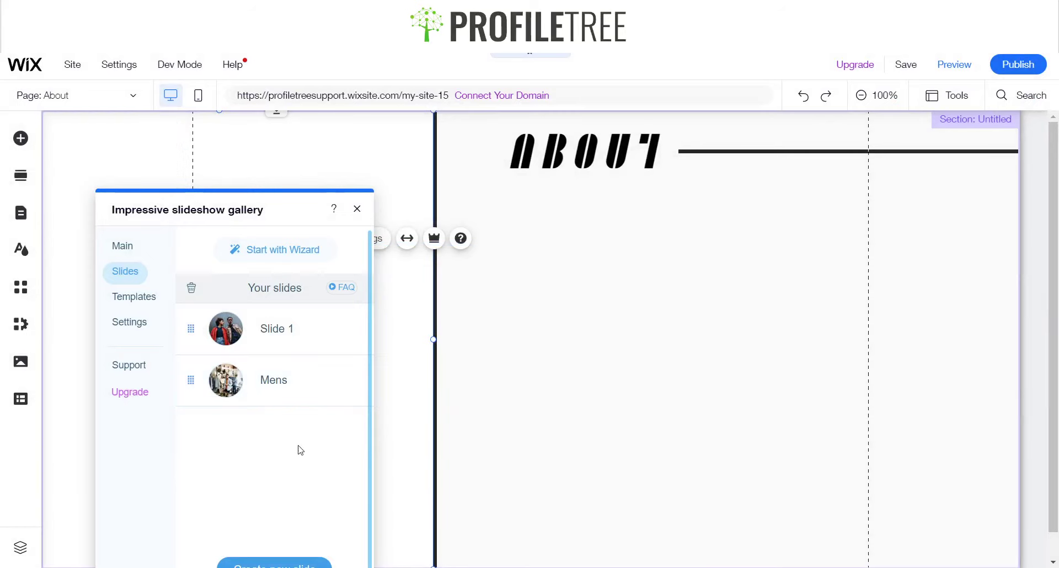
# Step: Duplicate the Mens slide and rename the copy as "Womens"
pyautogui.click(357, 381)
pyautogui.click(305, 374)
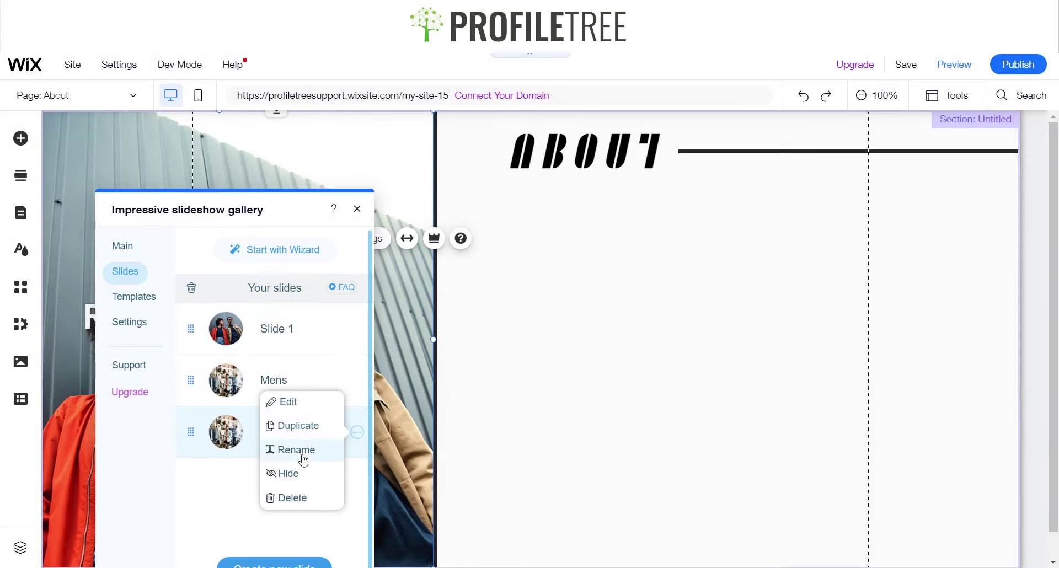
pyautogui.click(297, 450)
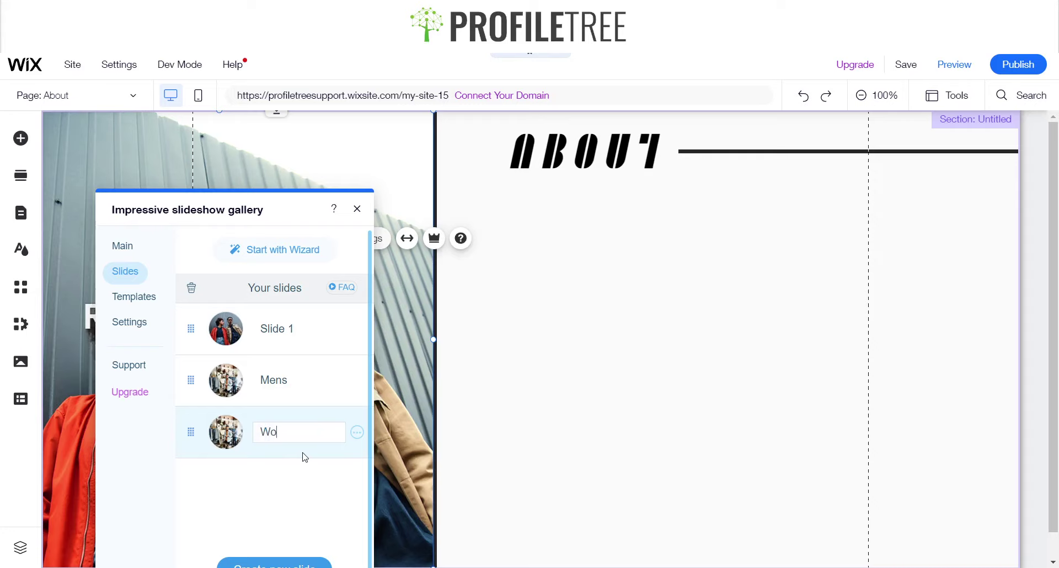
pyautogui.scroll(-1, 342, 419)
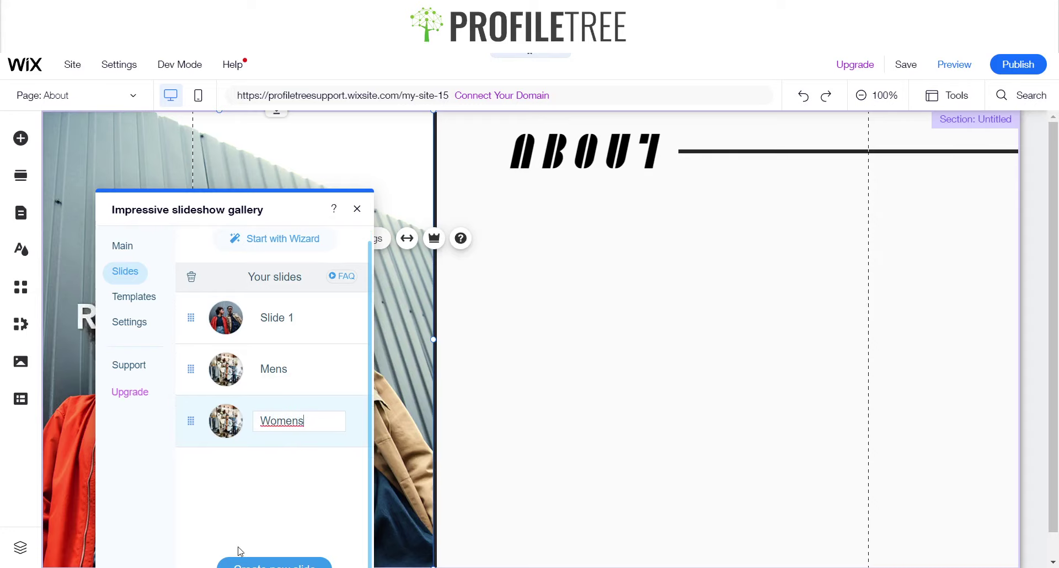
# Step: Open the Womens slide for editing and search the Media from Wix background images for "Womens Clothing"
pyautogui.moveTo(293, 213); pyautogui.dragTo(708, 191)
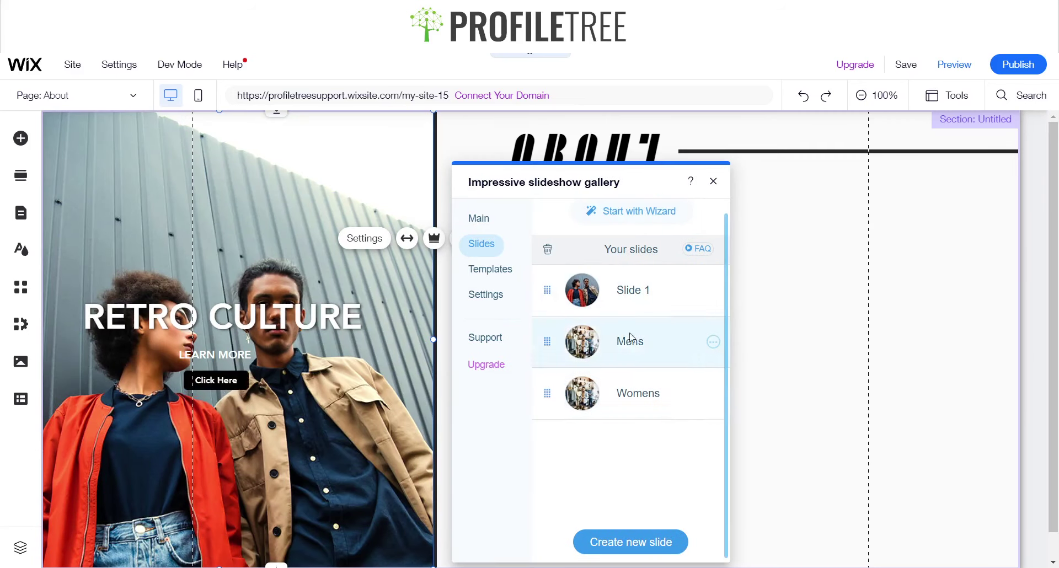
pyautogui.click(713, 395)
pyautogui.click(643, 369)
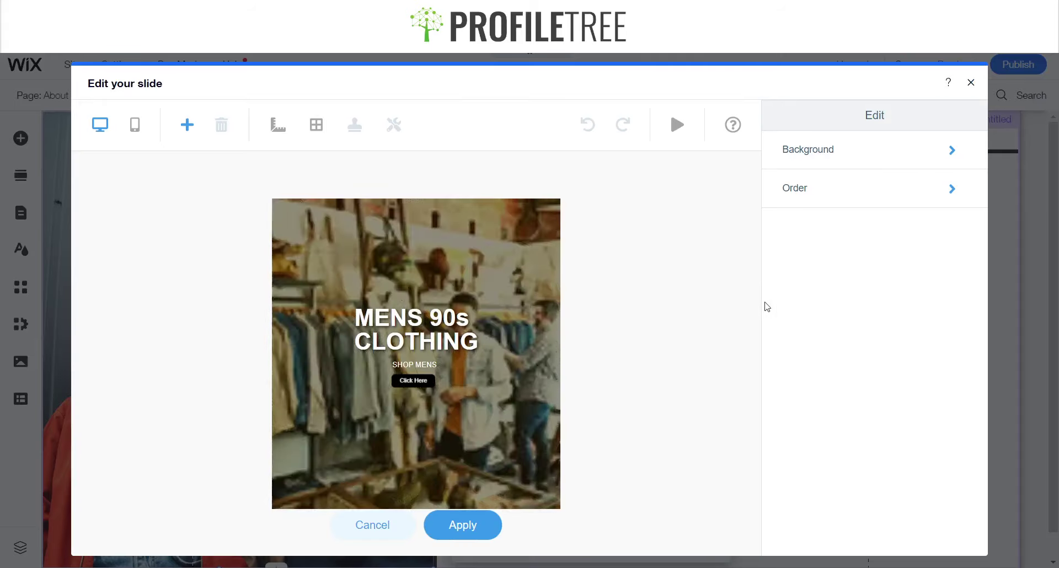
pyautogui.click(823, 166)
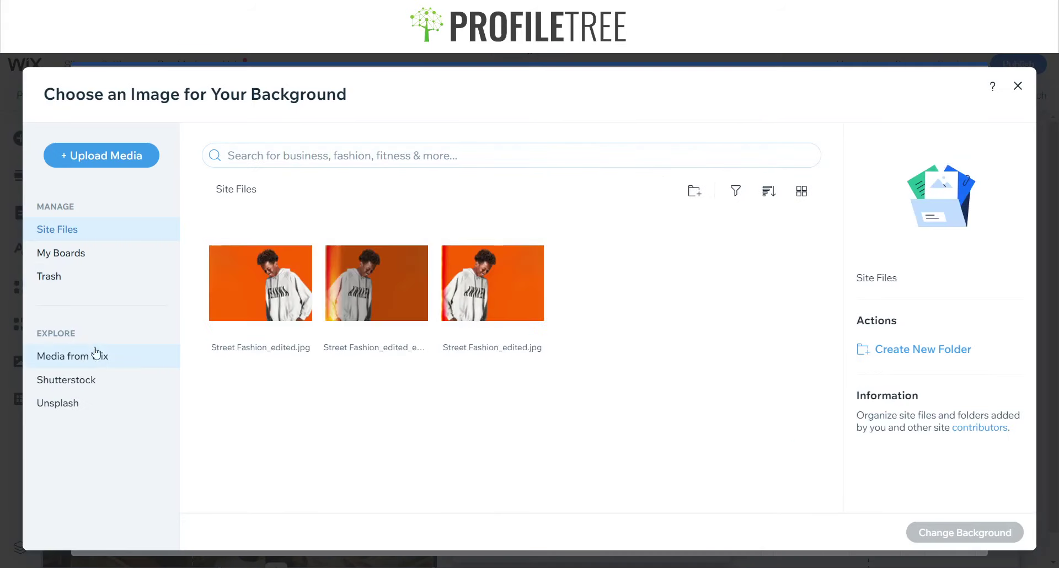
pyautogui.click(96, 356)
pyautogui.click(356, 159)
pyautogui.write('Womens Clothing')
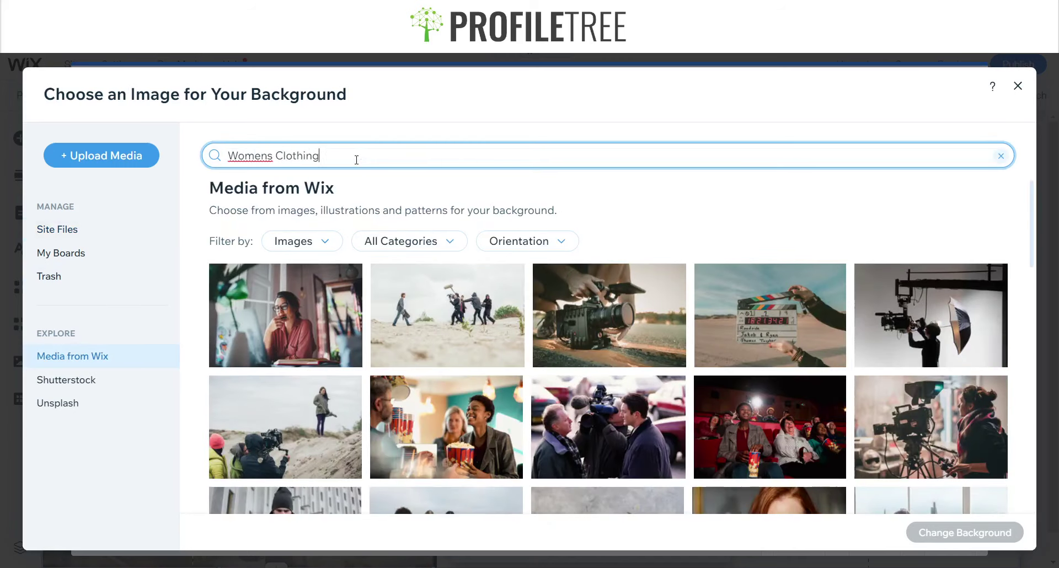
pyautogui.press('Return')
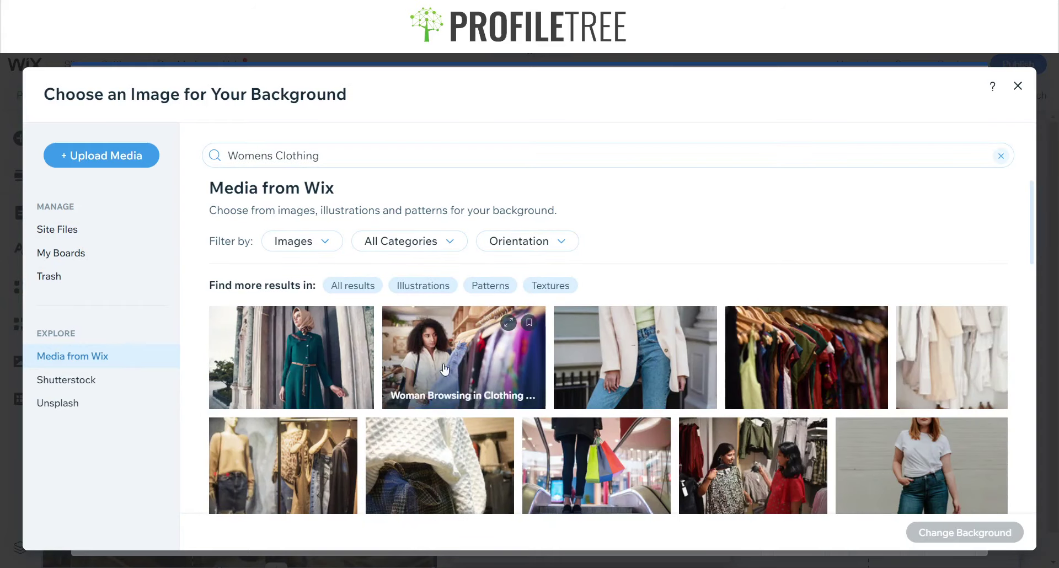
# Step: Replace the Womens slide's background with the photo of the woman in a purple skirt seated in a clothing shop
pyautogui.scroll(-3, 458, 369)
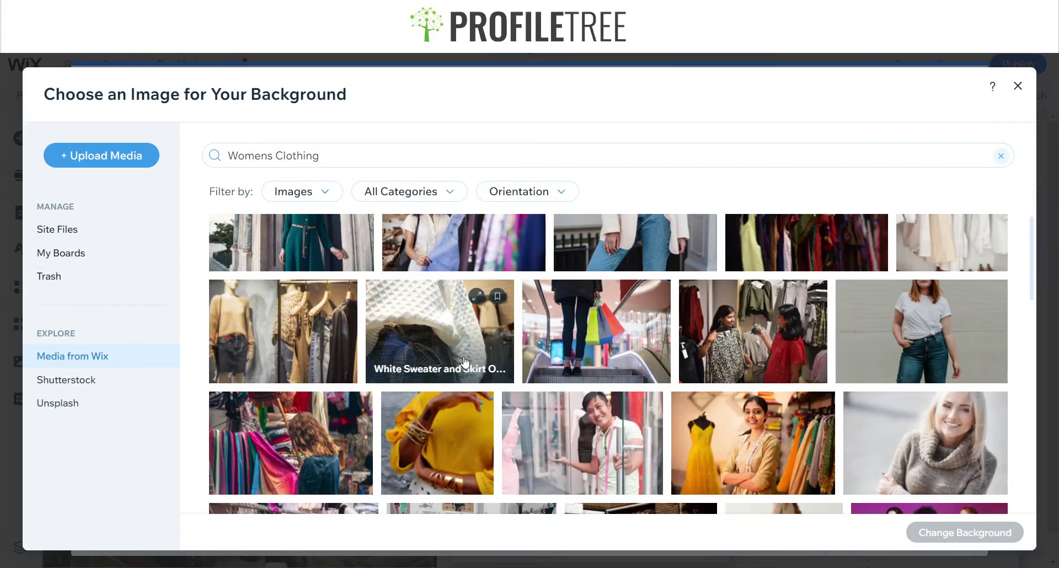
pyautogui.scroll(-3, 419, 353)
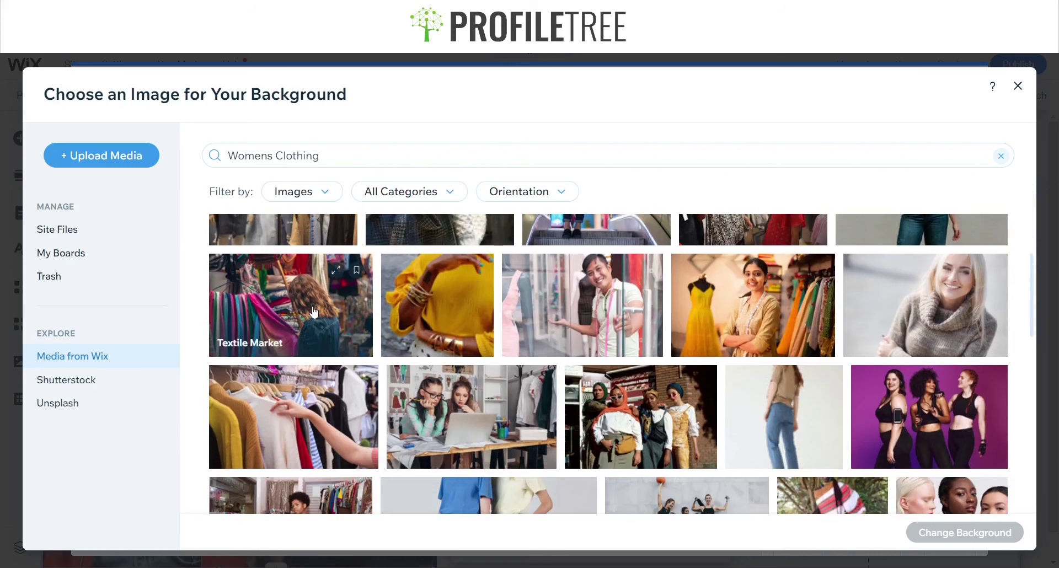
pyautogui.scroll(-1, 326, 342)
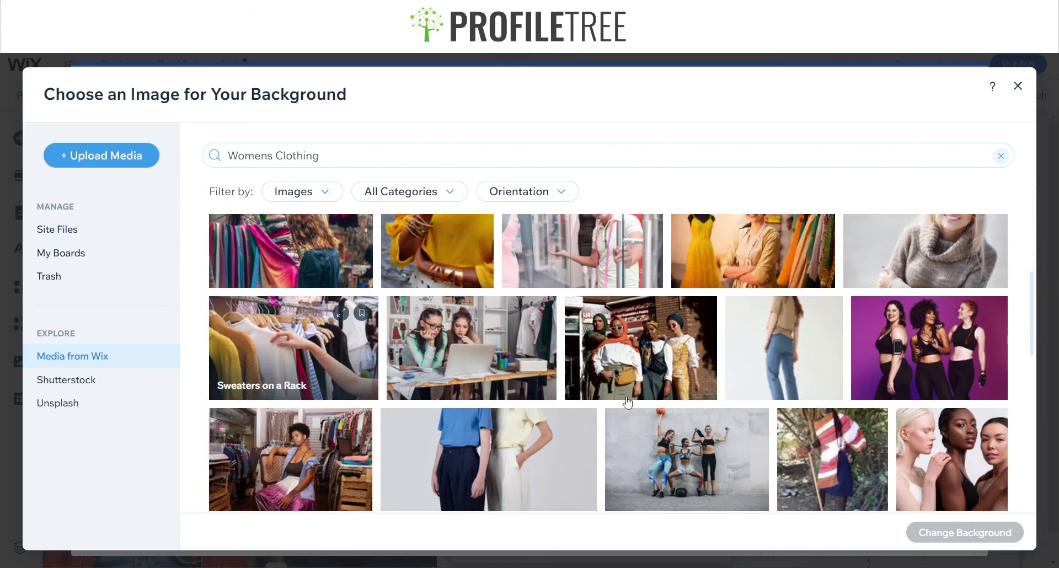
pyautogui.scroll(-2, 339, 374)
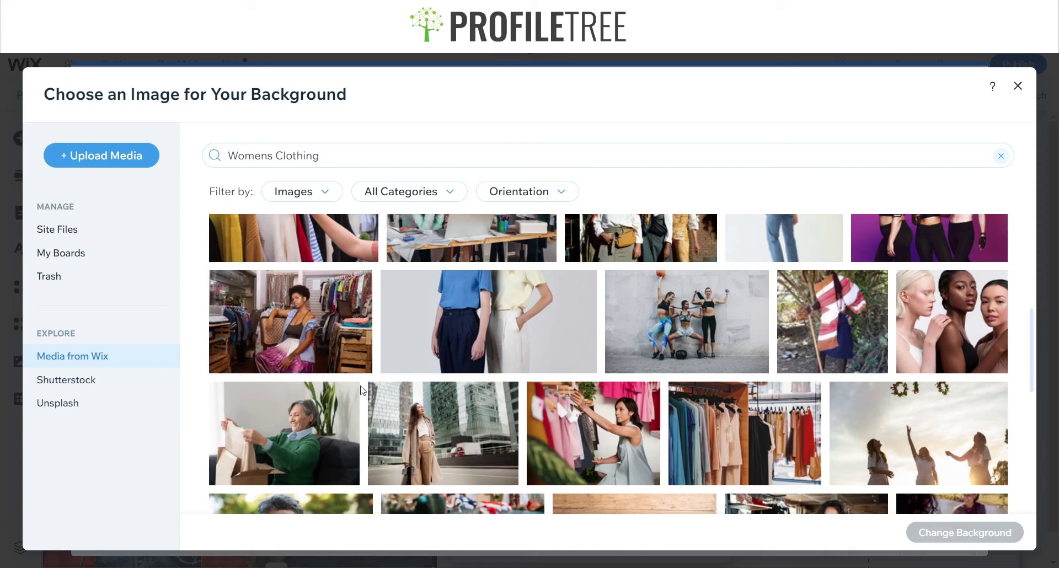
pyautogui.click(348, 366)
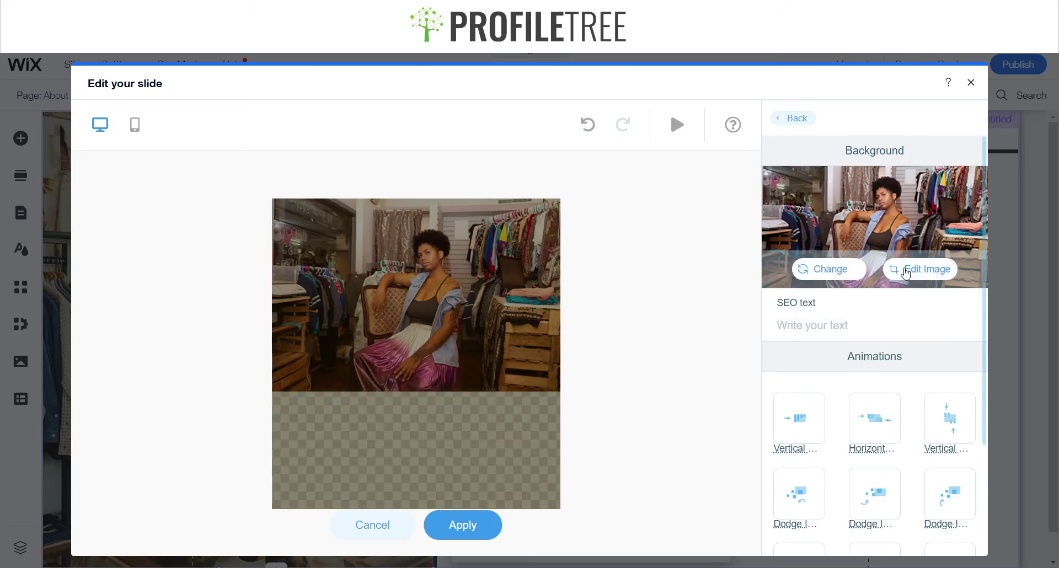
# Step: Crop the Womens background at 160% zoom, shift the photo sideways with the woman in frame, and apply the slide changes
pyautogui.click(906, 270)
pyautogui.moveTo(686, 325); pyautogui.dragTo(512, 319)
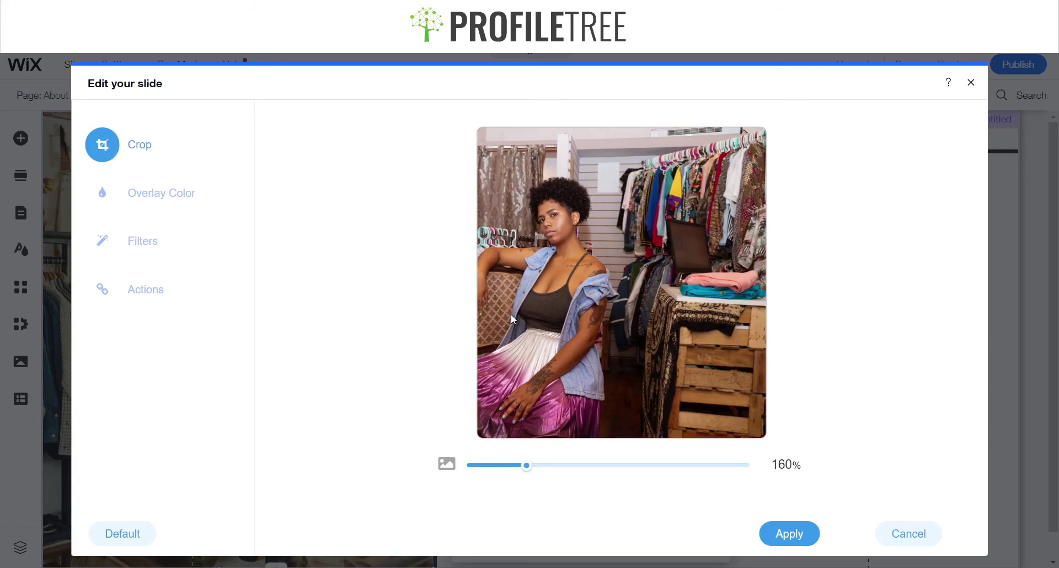
pyautogui.click(785, 530)
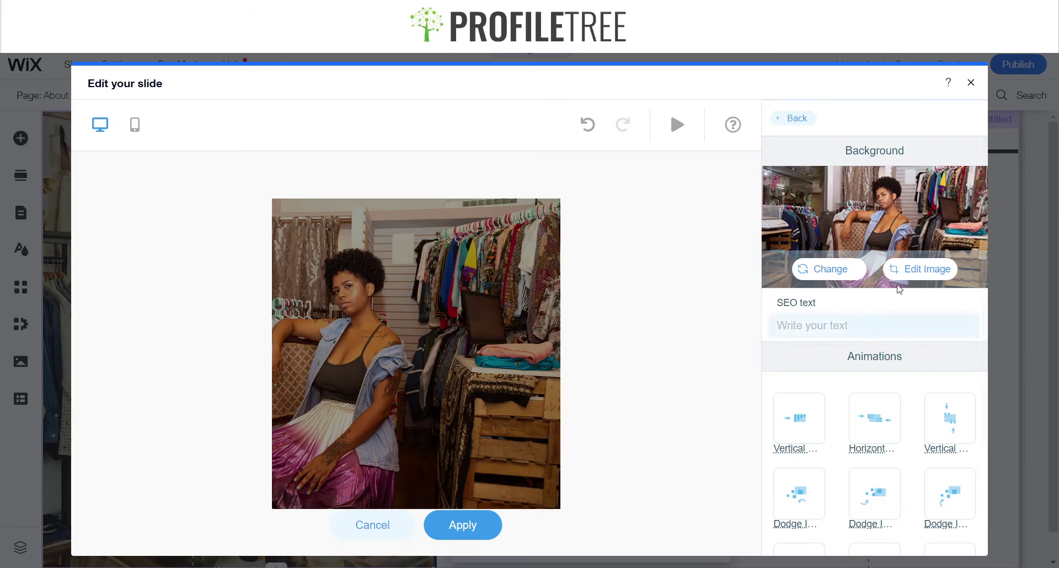
pyautogui.click(466, 527)
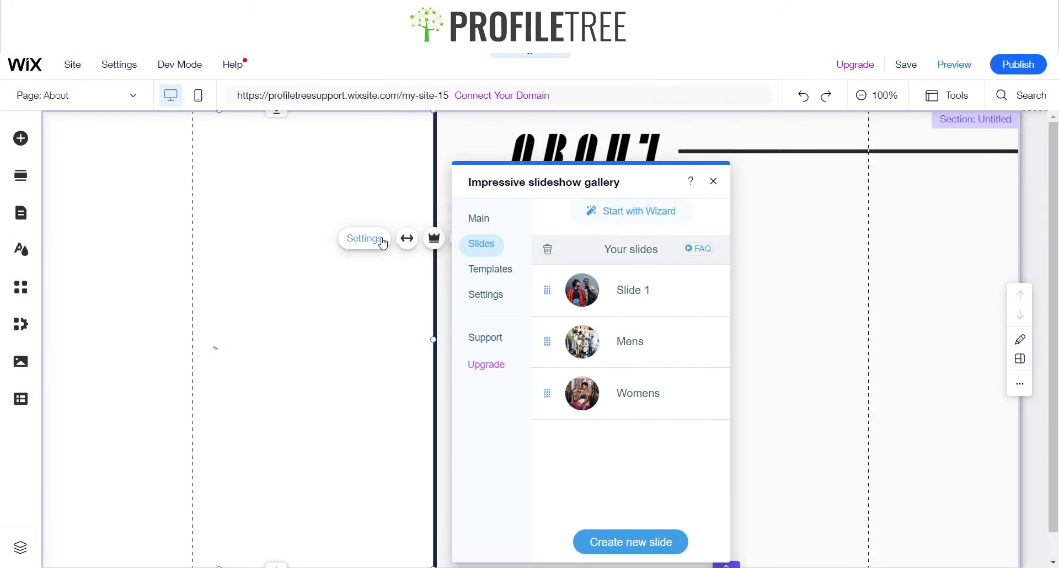
# Step: Reopen the Womens slide, change its heading to "WOMENS 90s CLOTHING" and move the heading up clear of the subtitle
pyautogui.click(714, 395)
pyautogui.click(665, 372)
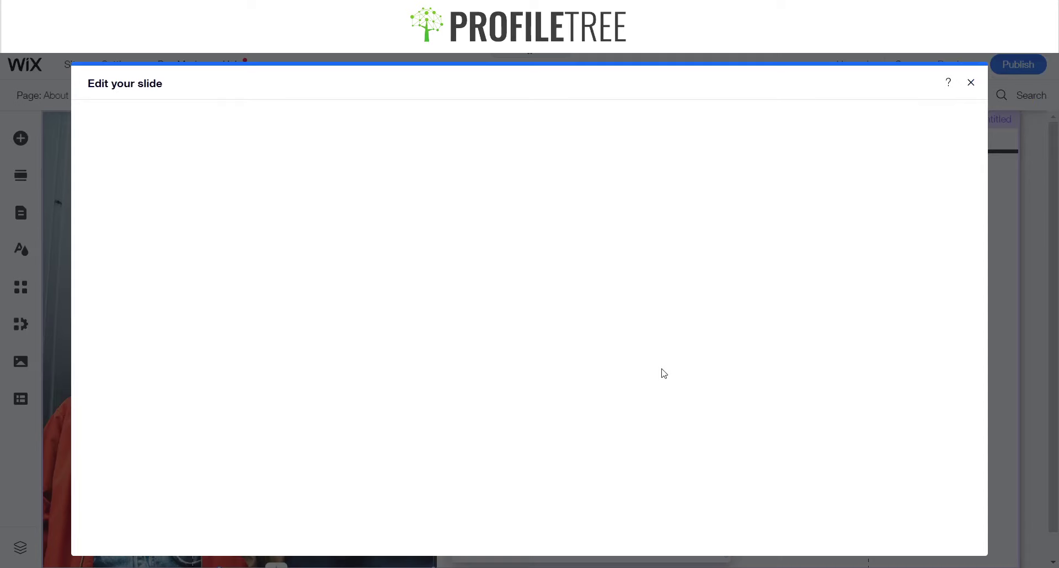
pyautogui.click(416, 319)
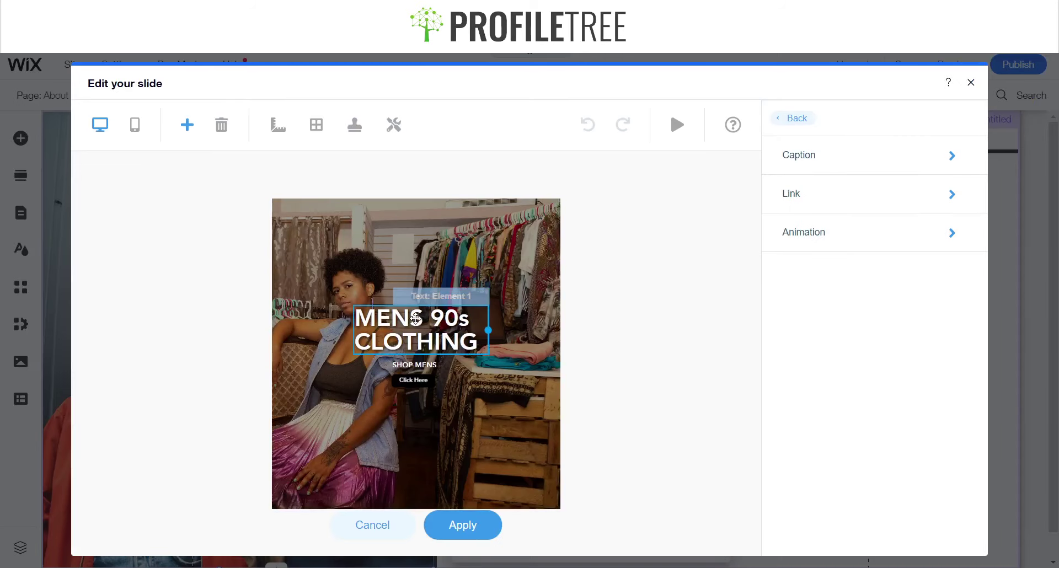
pyautogui.click(387, 323)
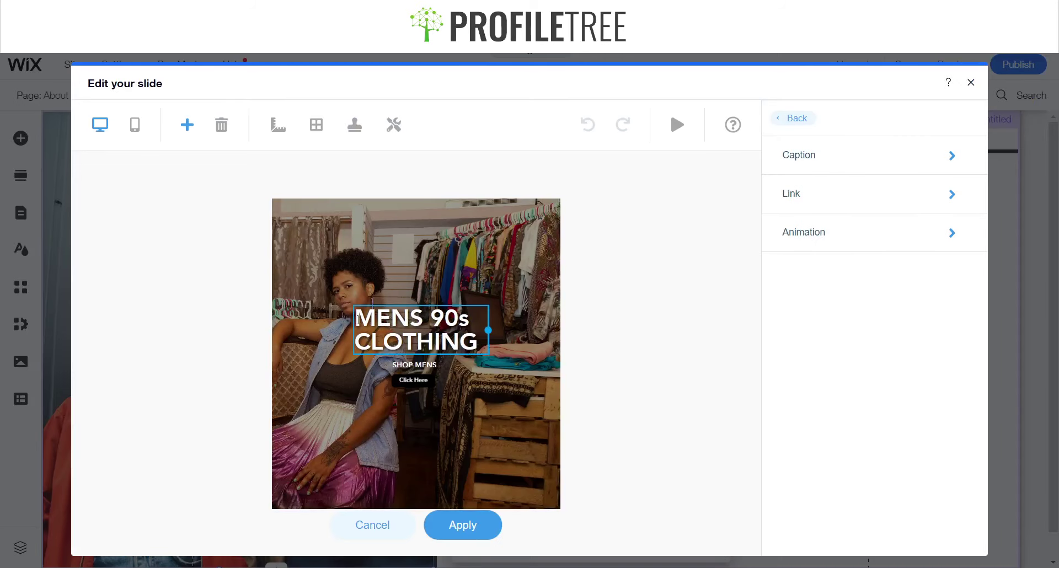
pyautogui.write('WO')
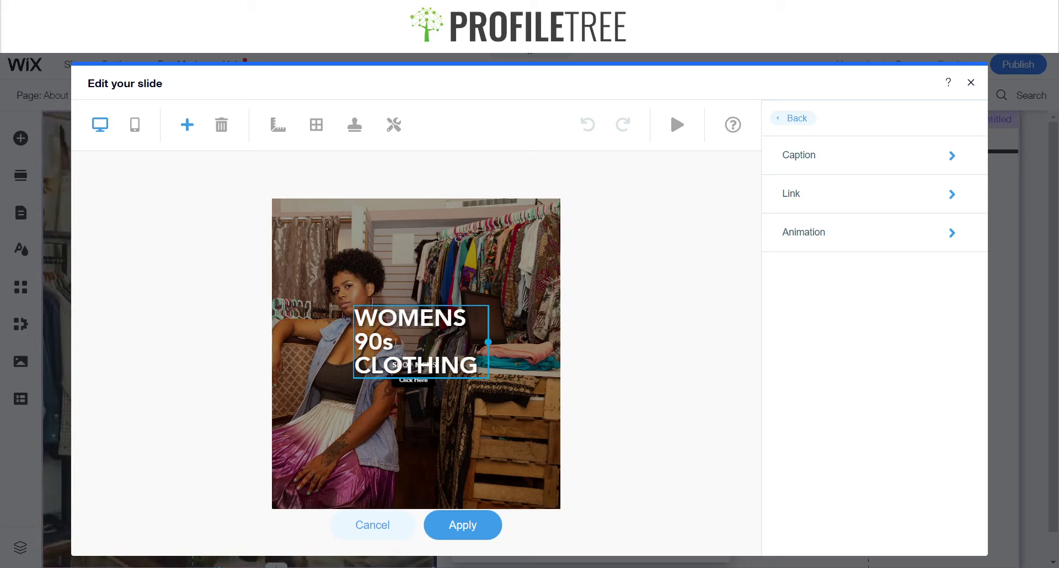
pyautogui.click(460, 297)
pyautogui.moveTo(426, 346); pyautogui.dragTo(425, 326)
# Step: Change the Womens slide's subtitle to "SHOP WOMENS", widen its text box to fit one line, and apply the slide changes
pyautogui.click(415, 364)
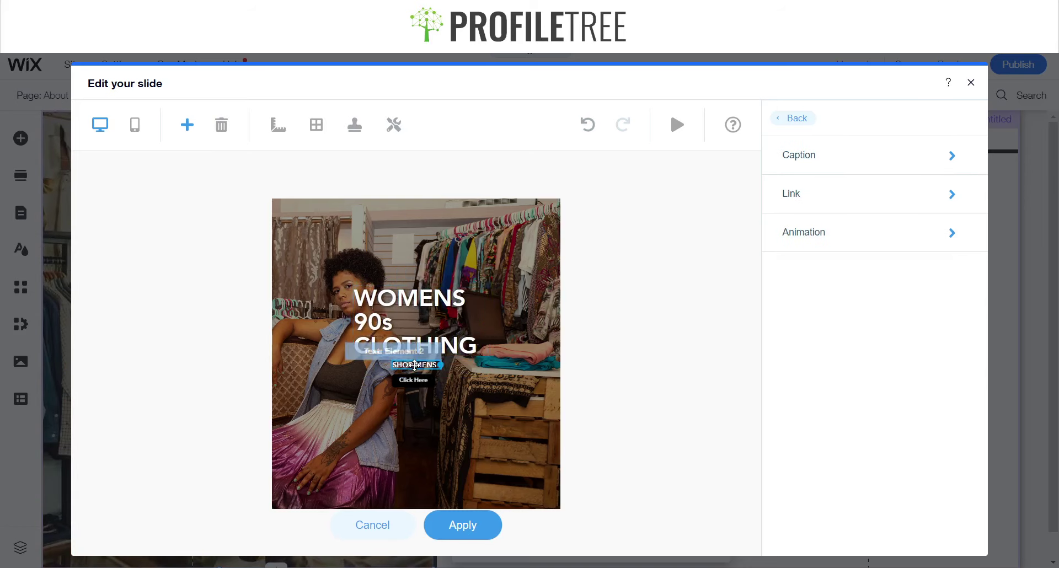
pyautogui.write('SHOP WOMENS')
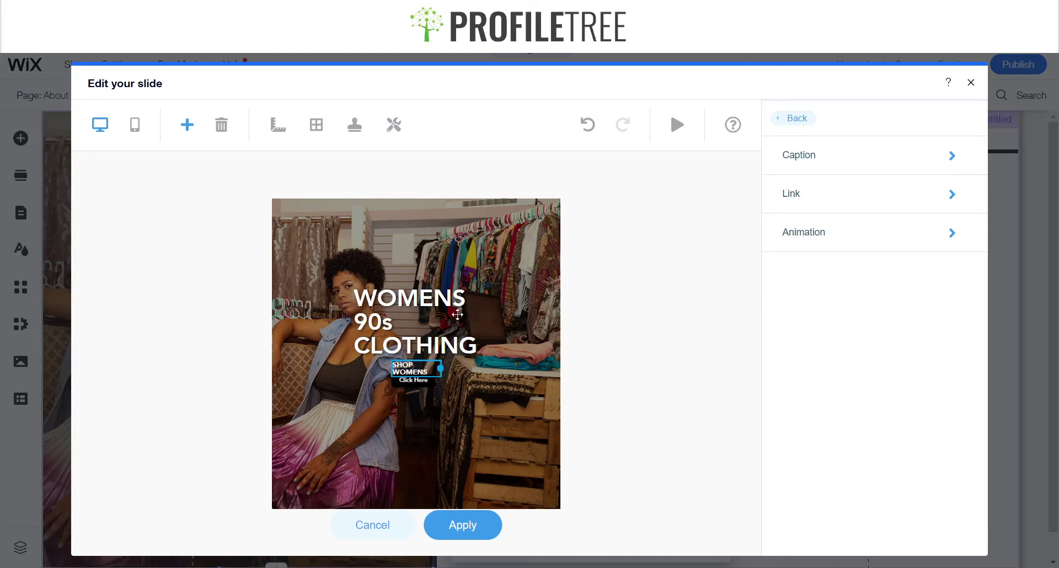
pyautogui.click(450, 380)
pyautogui.click(436, 371)
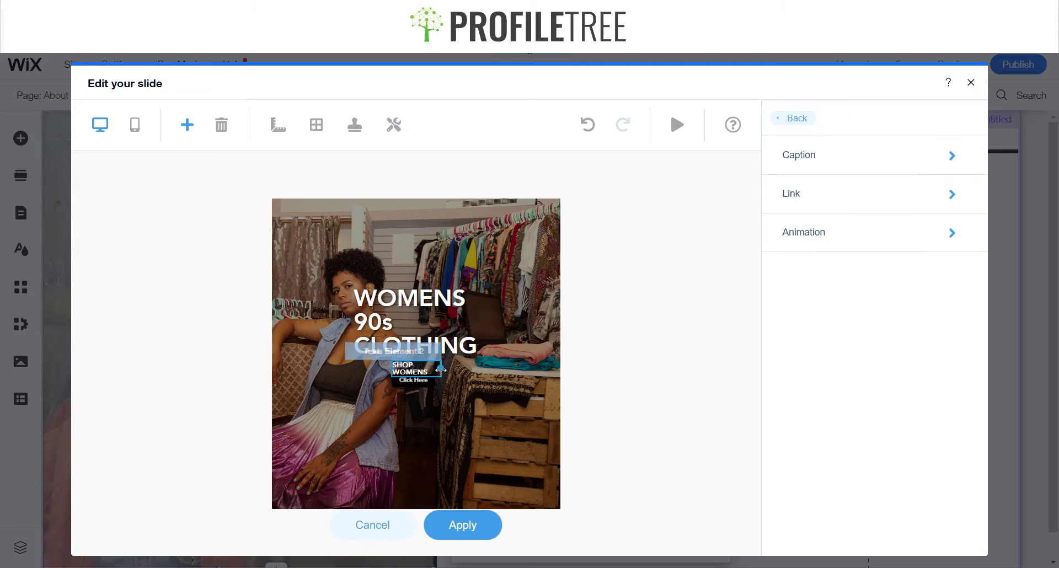
pyautogui.moveTo(444, 368)
pyautogui.mouseDown()
pyautogui.moveTo(480, 364)
pyautogui.moveTo(430, 367)
pyautogui.mouseUp()
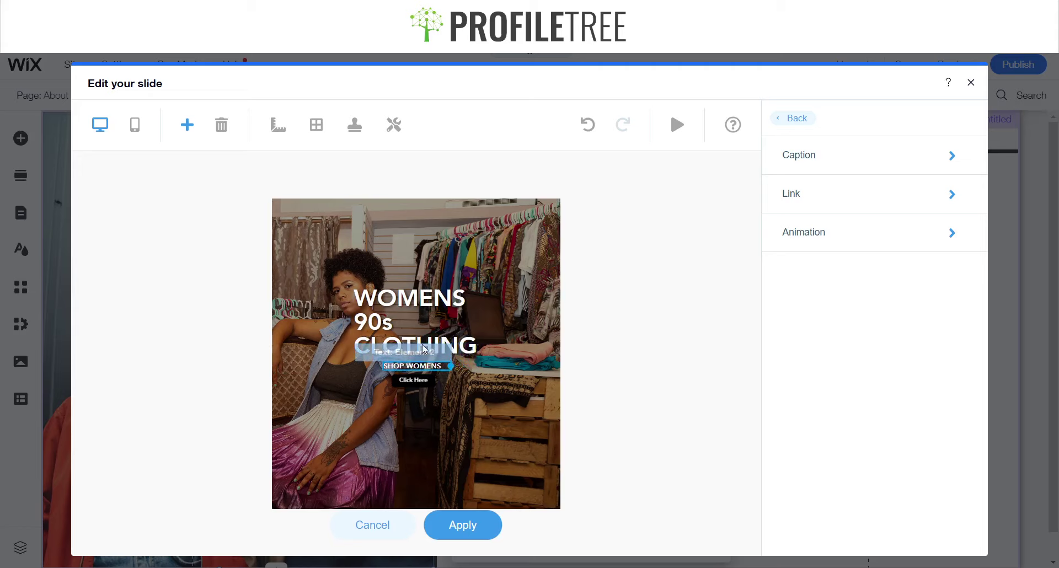
pyautogui.click(387, 313)
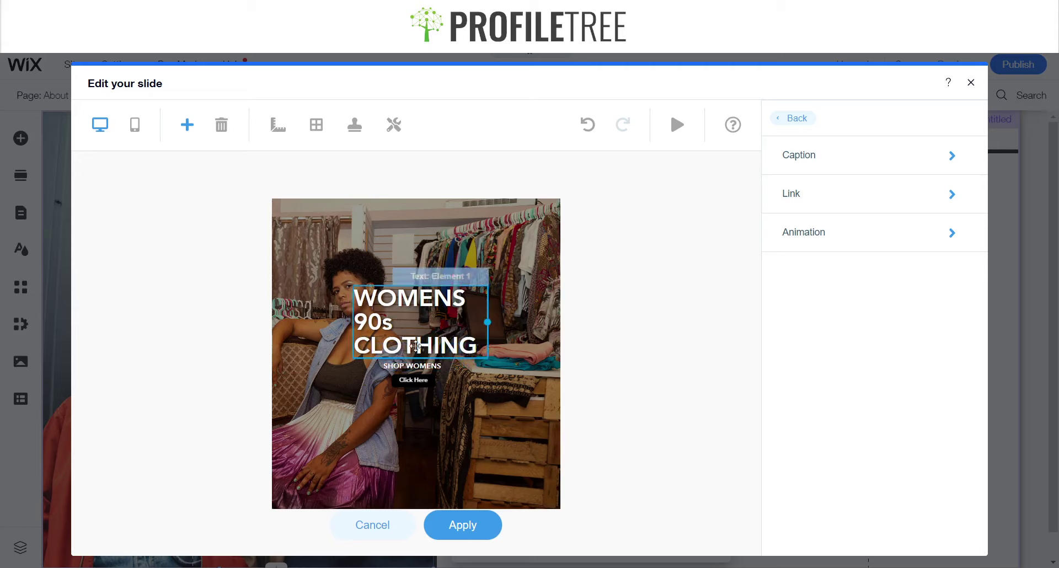
pyautogui.click(469, 525)
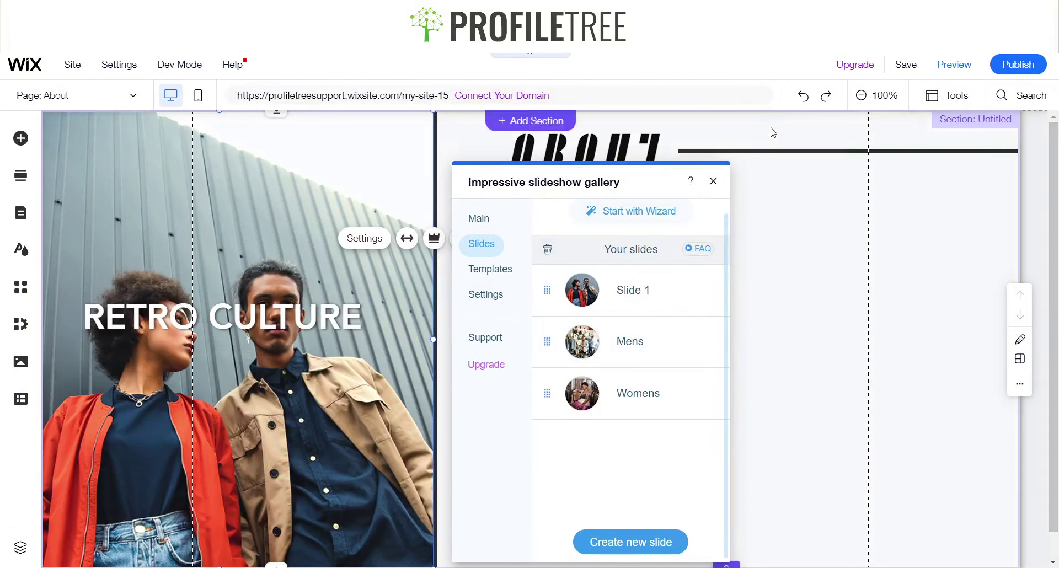
# Step: Close the gallery settings, preview the About page slideshow, and return to the editor
pyautogui.click(714, 181)
pyautogui.click(940, 66)
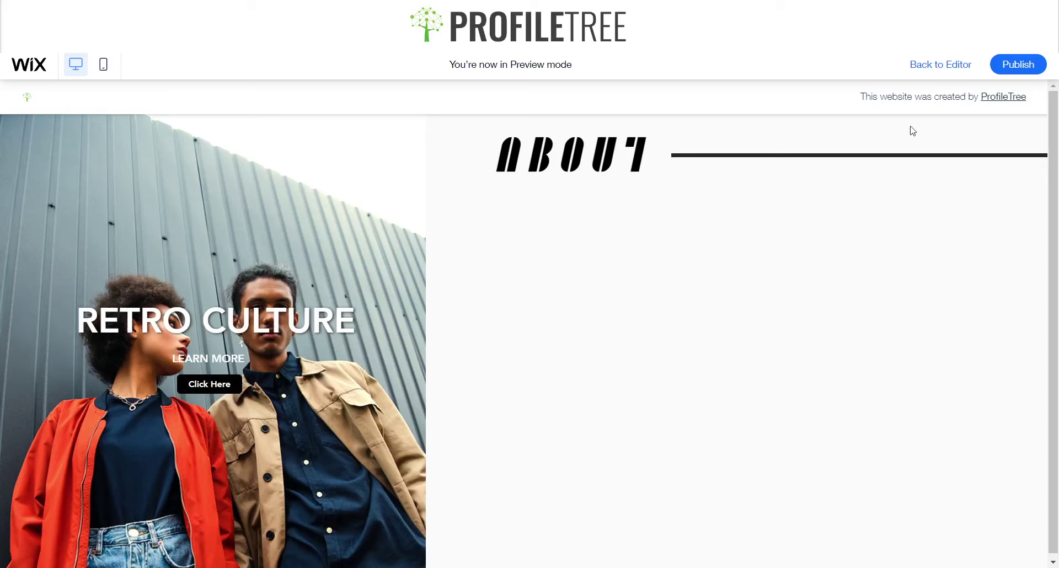
pyautogui.click(934, 65)
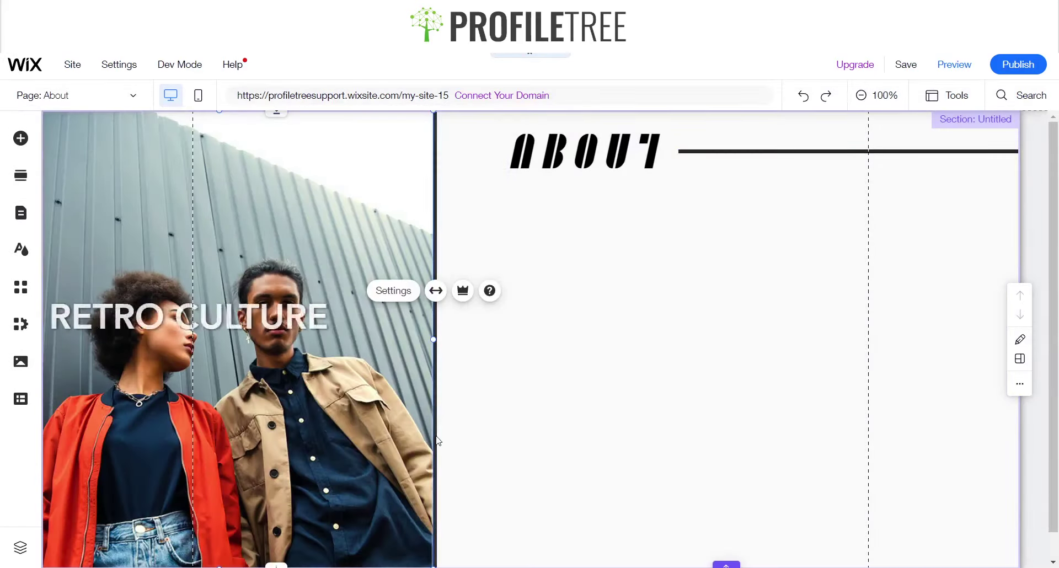
pyautogui.moveTo(433, 337); pyautogui.dragTo(429, 338)
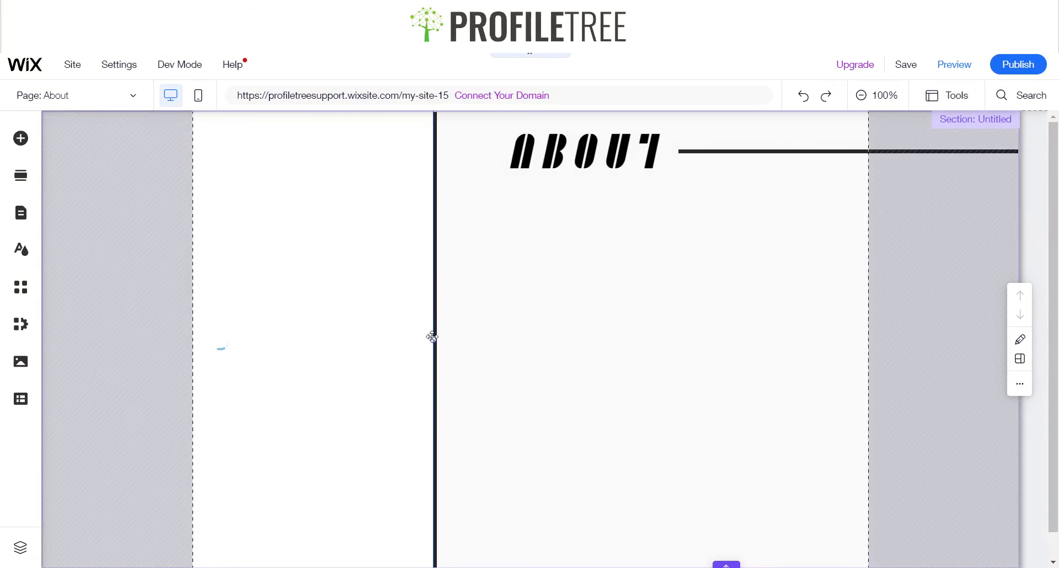
pyautogui.click(942, 66)
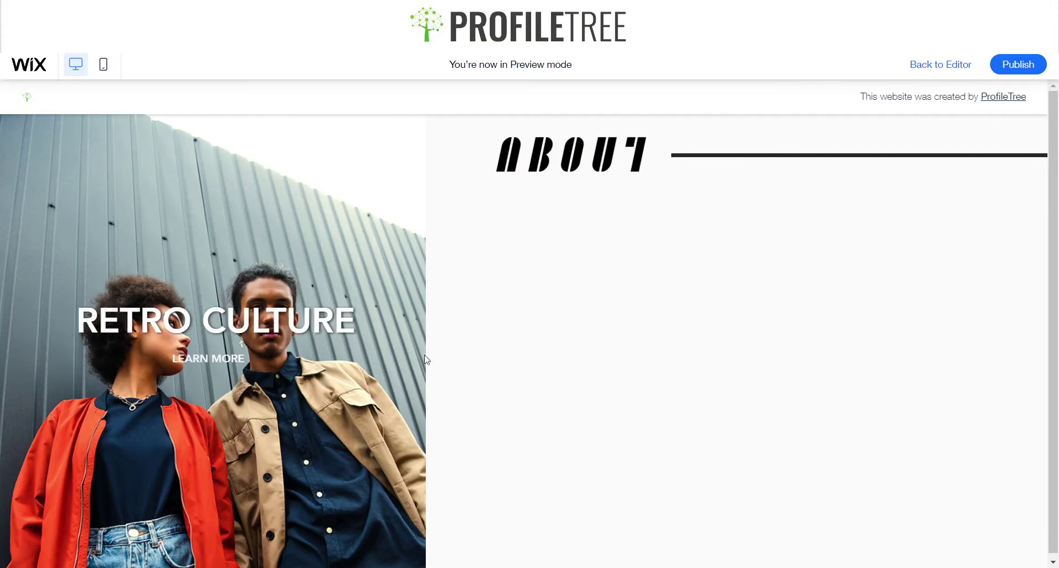
pyautogui.click(920, 65)
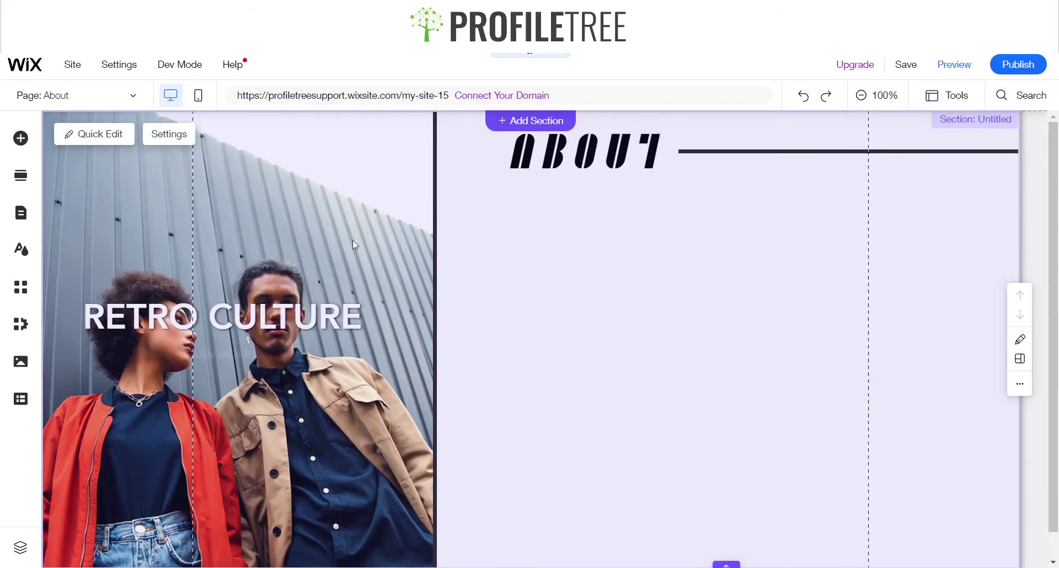
# Step: Review the slideshow gallery's template, slider and slide settings, then close them
pyautogui.click(402, 339)
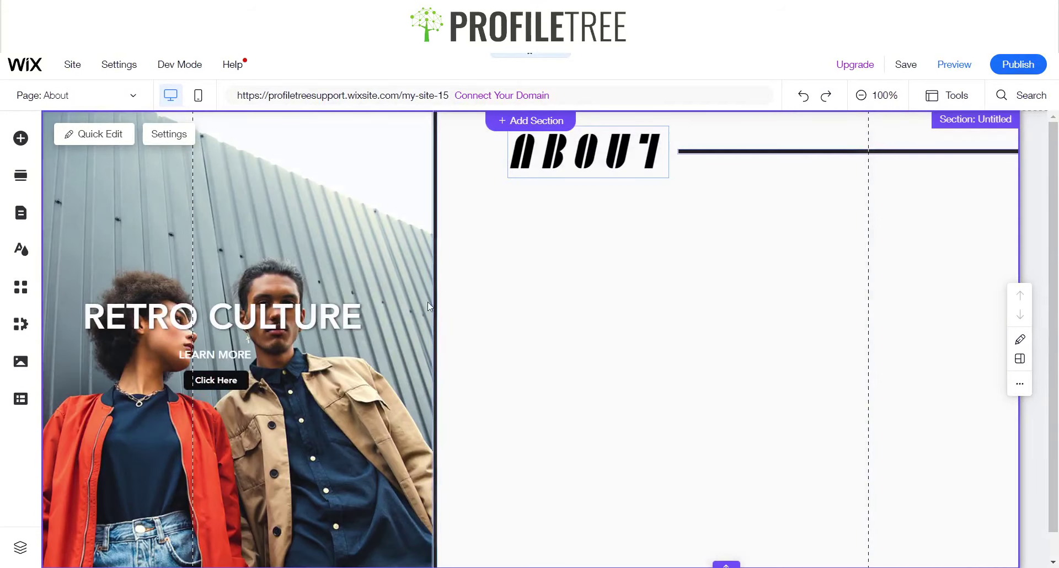
pyautogui.click(166, 135)
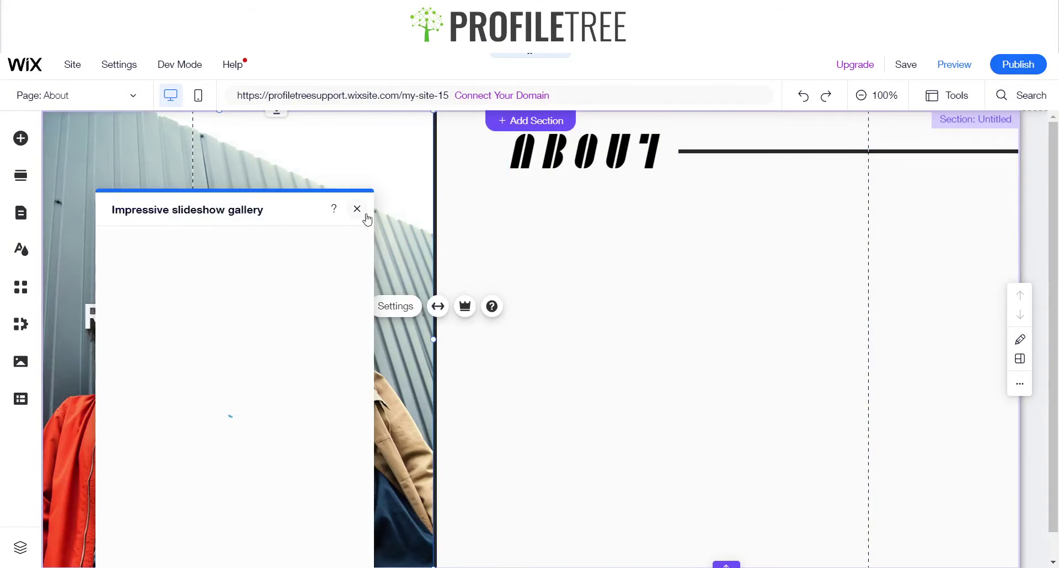
pyautogui.click(134, 297)
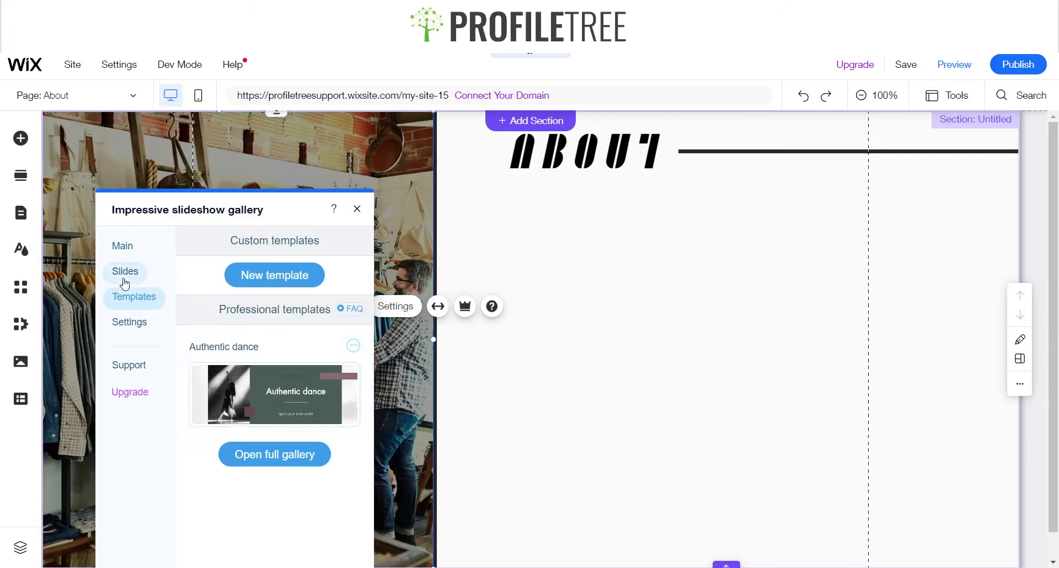
pyautogui.click(124, 282)
pyautogui.click(133, 325)
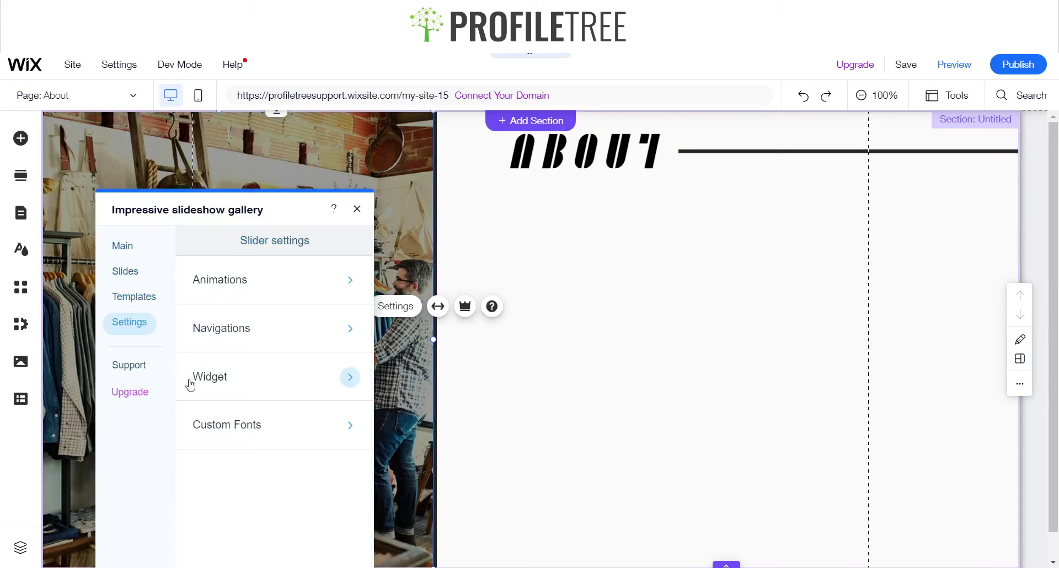
pyautogui.click(242, 346)
pyautogui.click(126, 270)
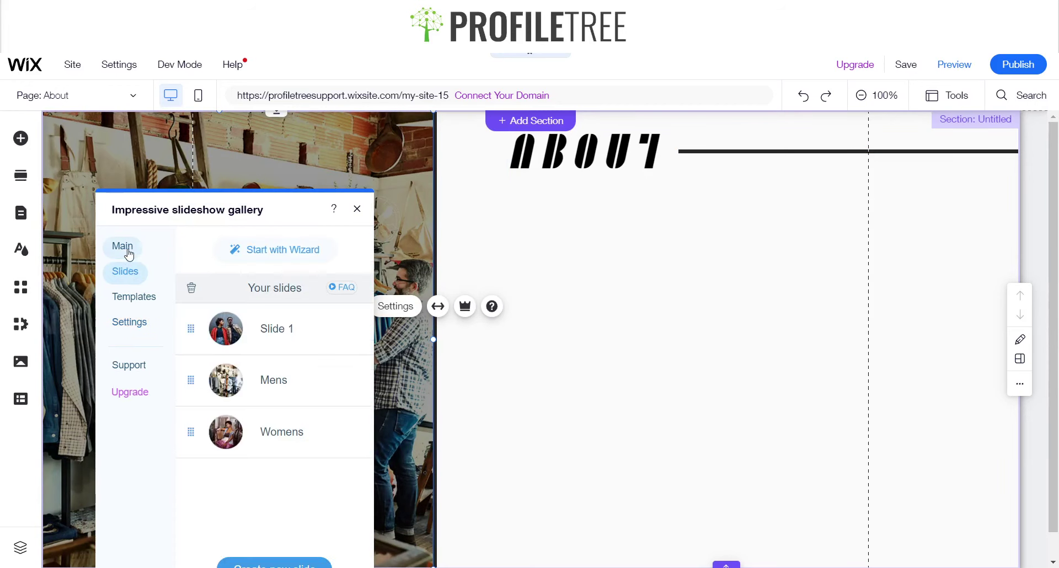
pyautogui.click(123, 246)
pyautogui.click(357, 208)
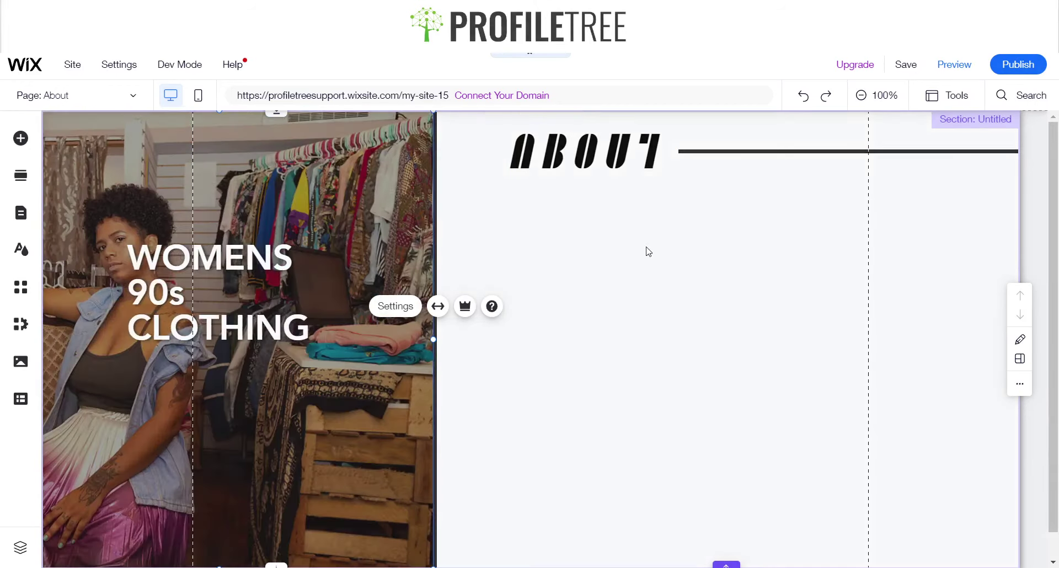
# Step: Add a Heading 2 text element reading "OUR STORY" below the ABOUT title
pyautogui.click(645, 248)
pyautogui.scroll(-1, 466, 336)
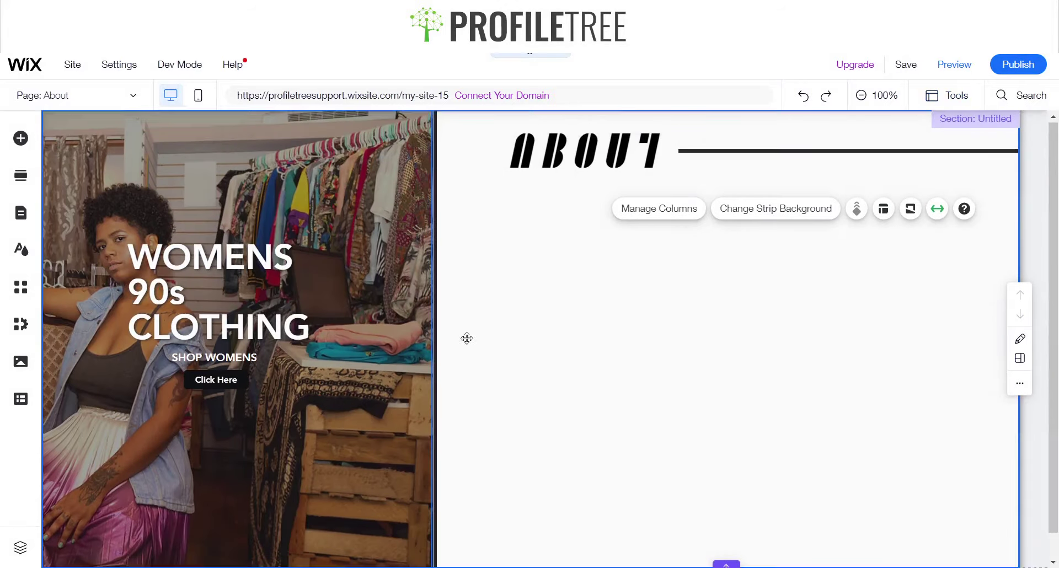
pyautogui.scroll(1, 704, 315)
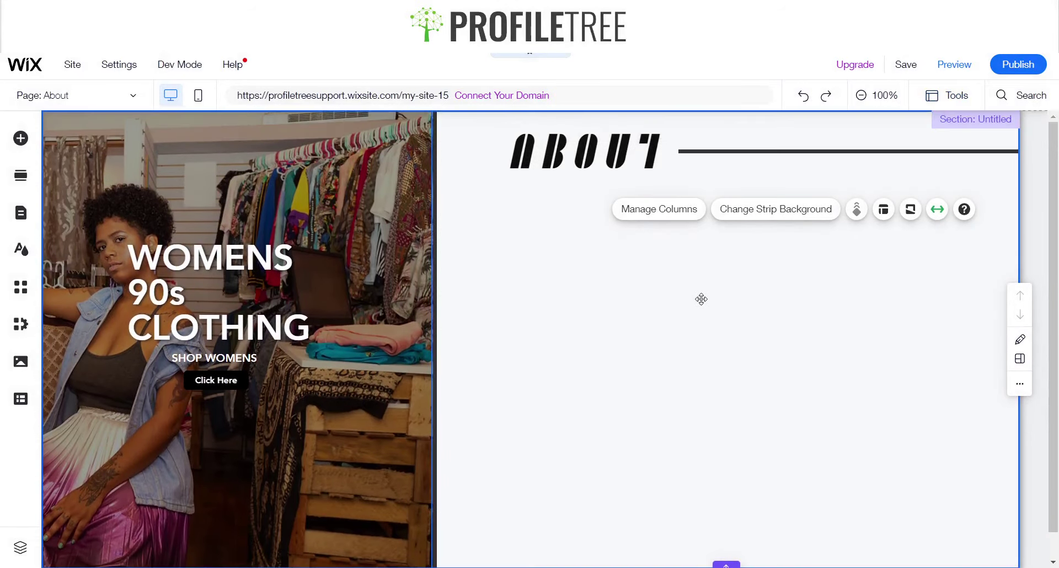
pyautogui.click(20, 138)
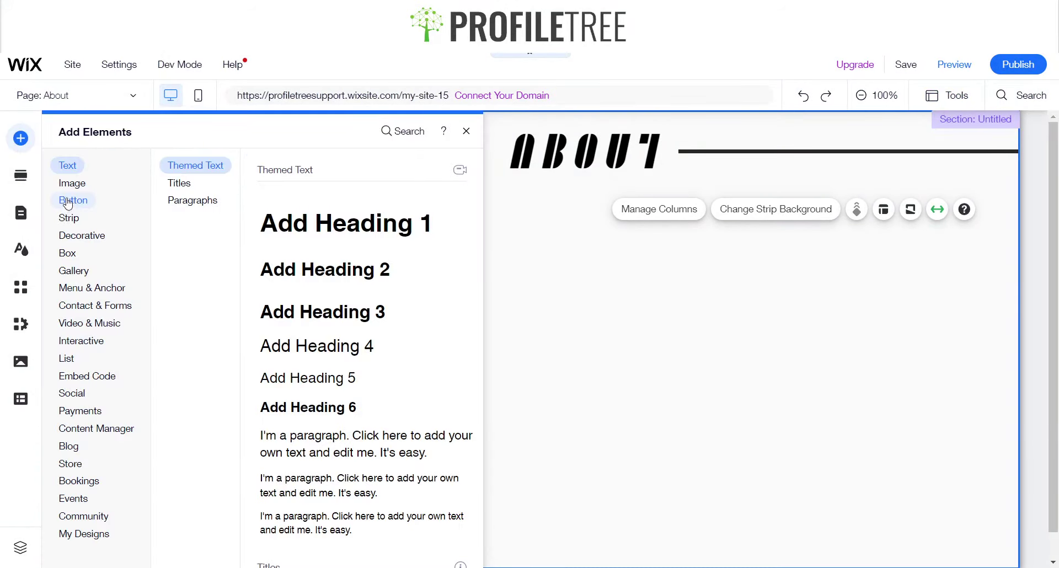
pyautogui.click(72, 200)
pyautogui.click(74, 168)
pyautogui.click(74, 183)
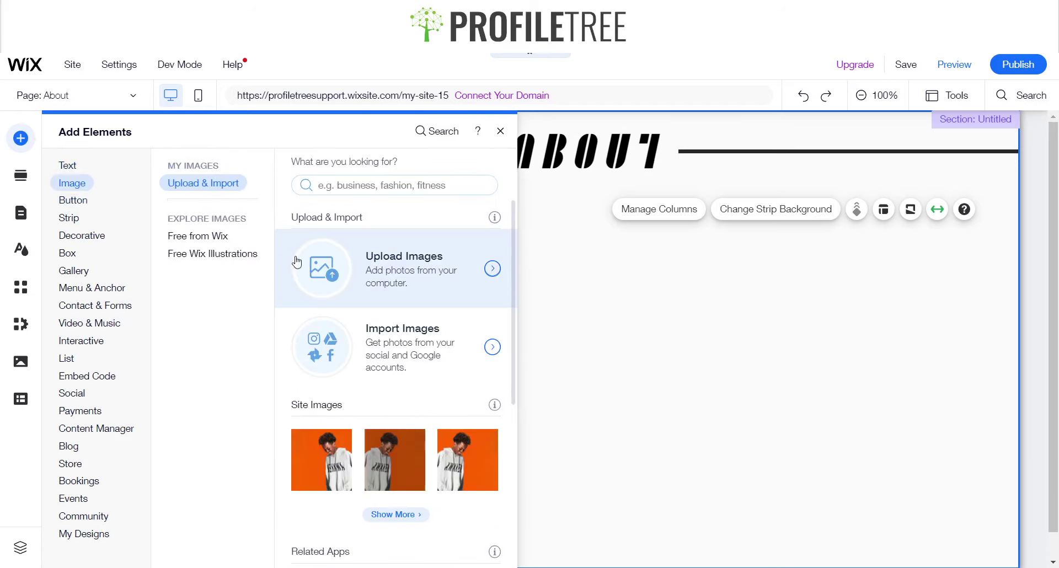
pyautogui.click(67, 165)
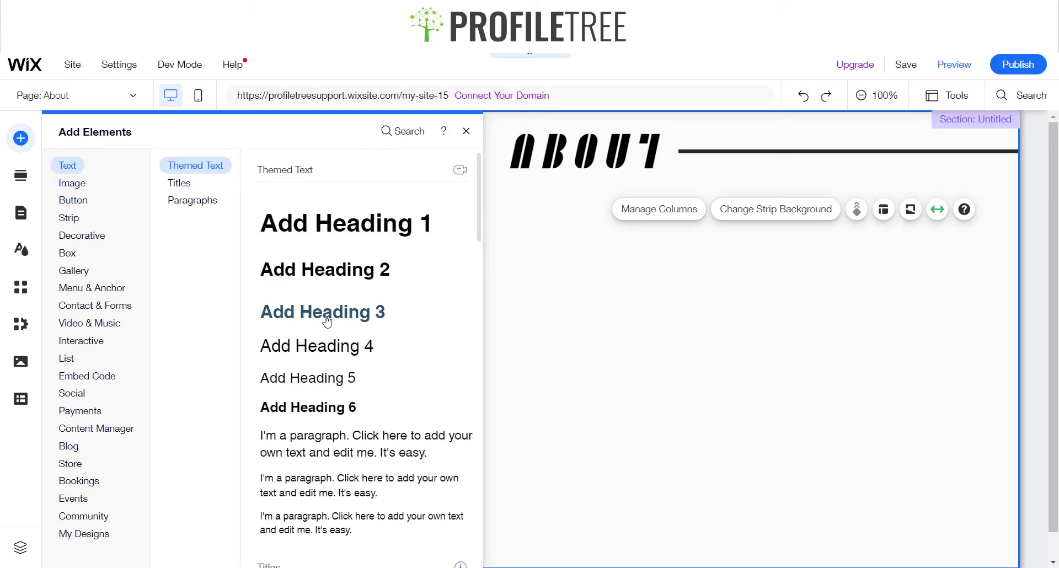
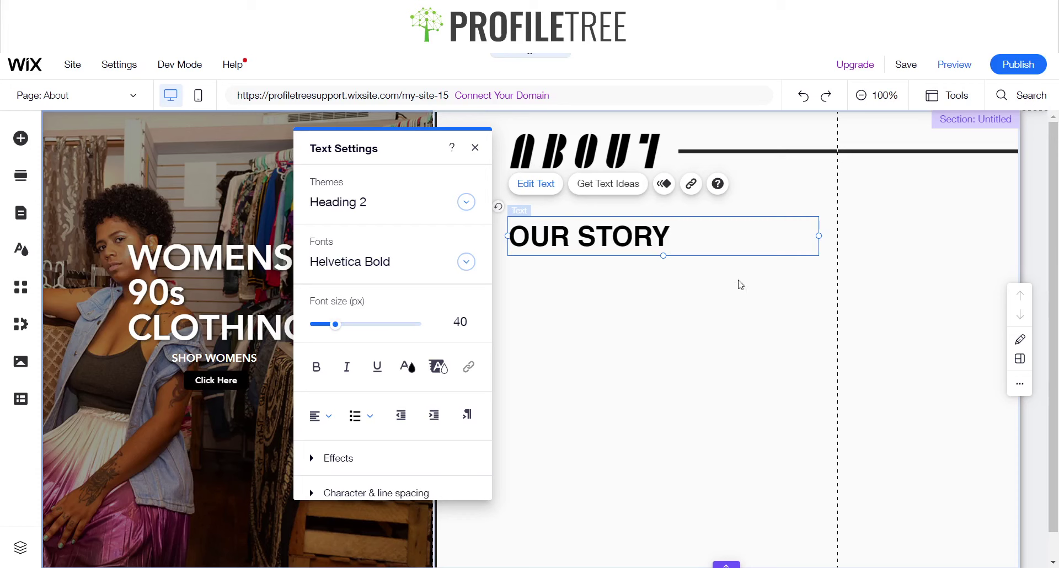
# Step: Change the OUR STORY heading's font to Avenir
pyautogui.hotkey('ctrl', 'a')
pyautogui.click(402, 264)
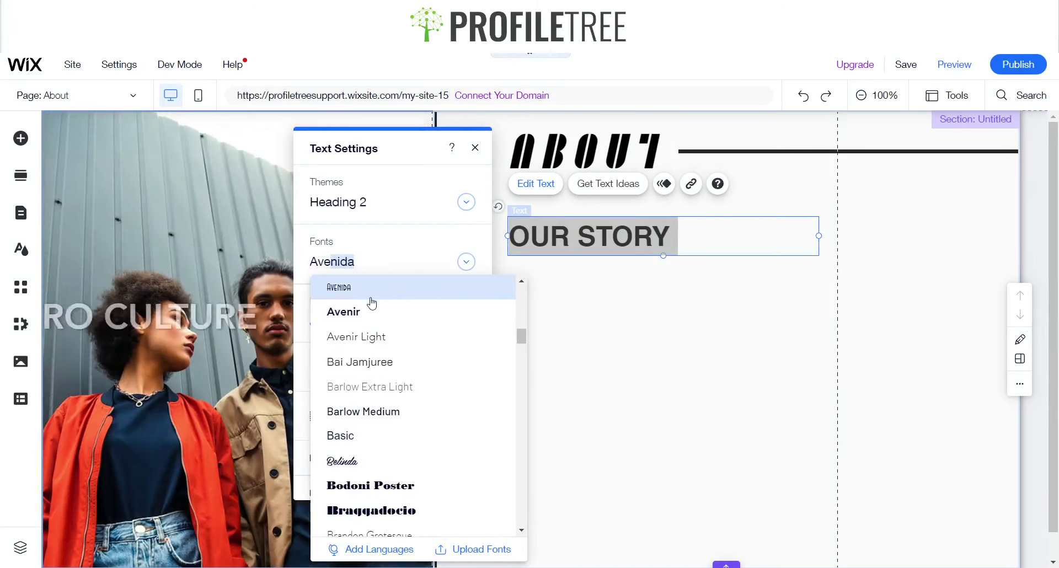
pyautogui.press('Escape')
pyautogui.click(679, 335)
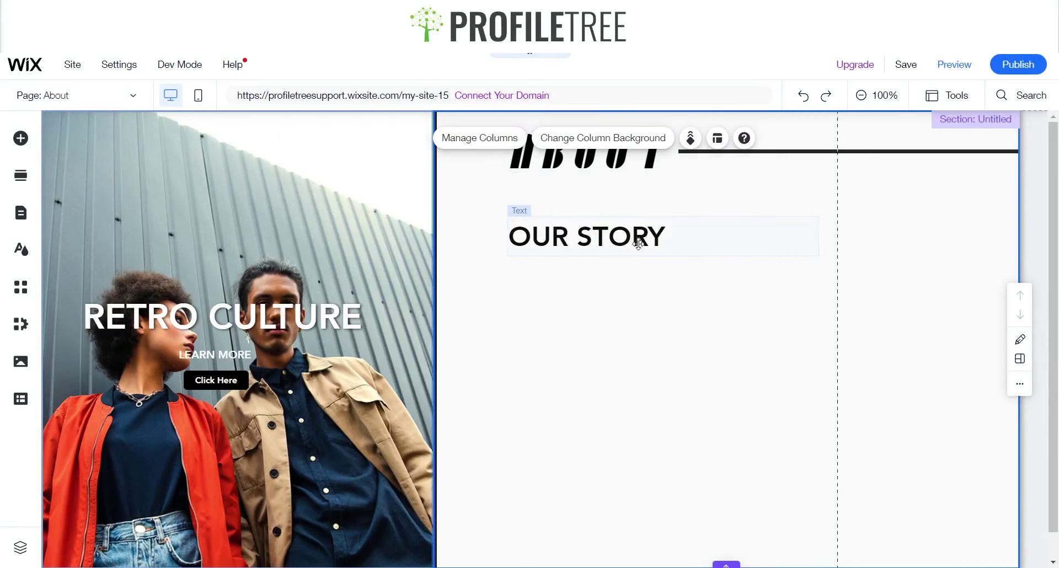
# Step: Set the OUR STORY heading's font size to 60 px and make it bold
pyautogui.click(635, 219)
pyautogui.doubleClick(530, 211)
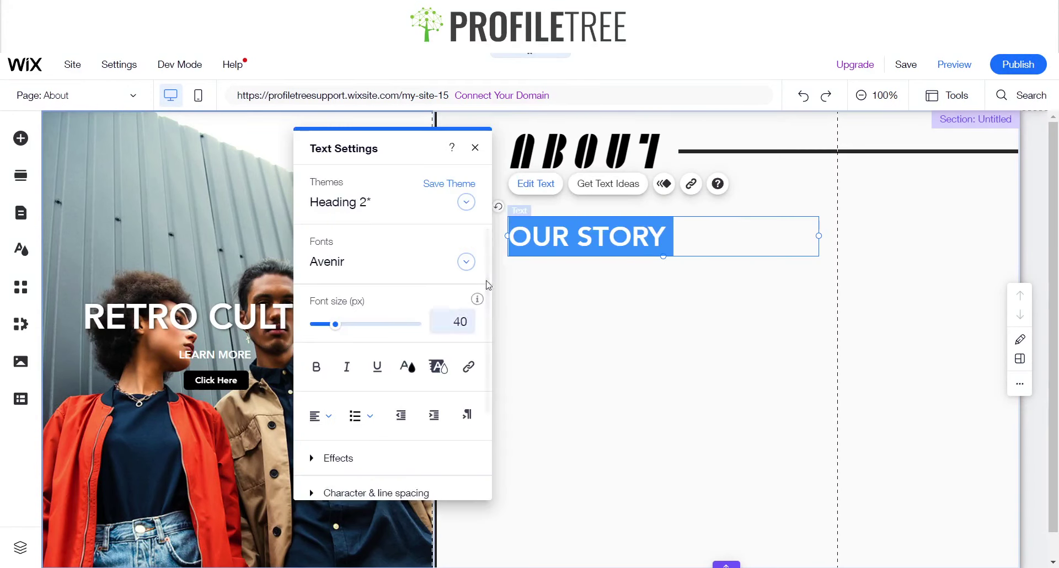
pyautogui.write('60')
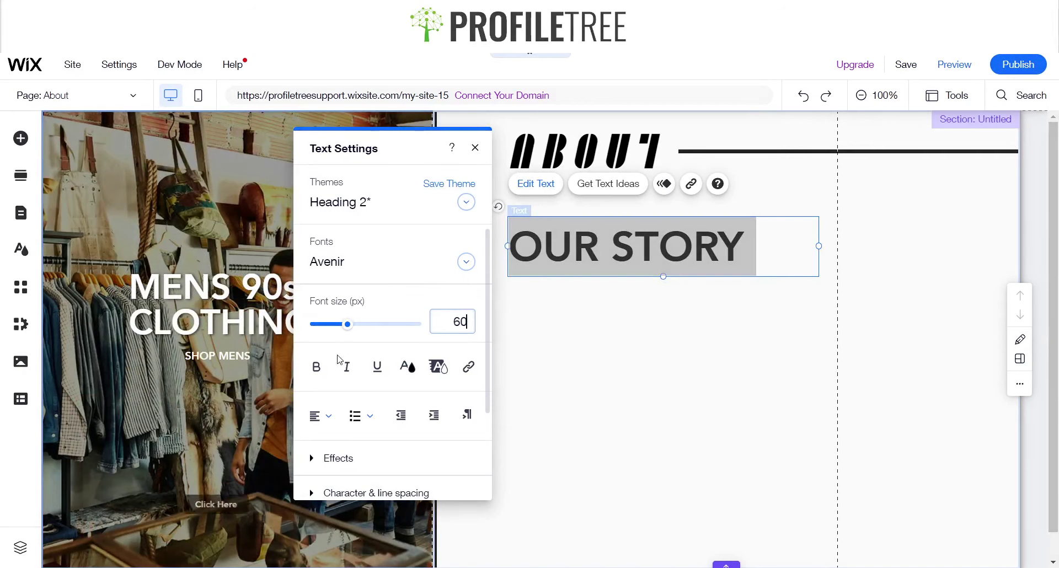
pyautogui.click(317, 367)
pyautogui.click(475, 147)
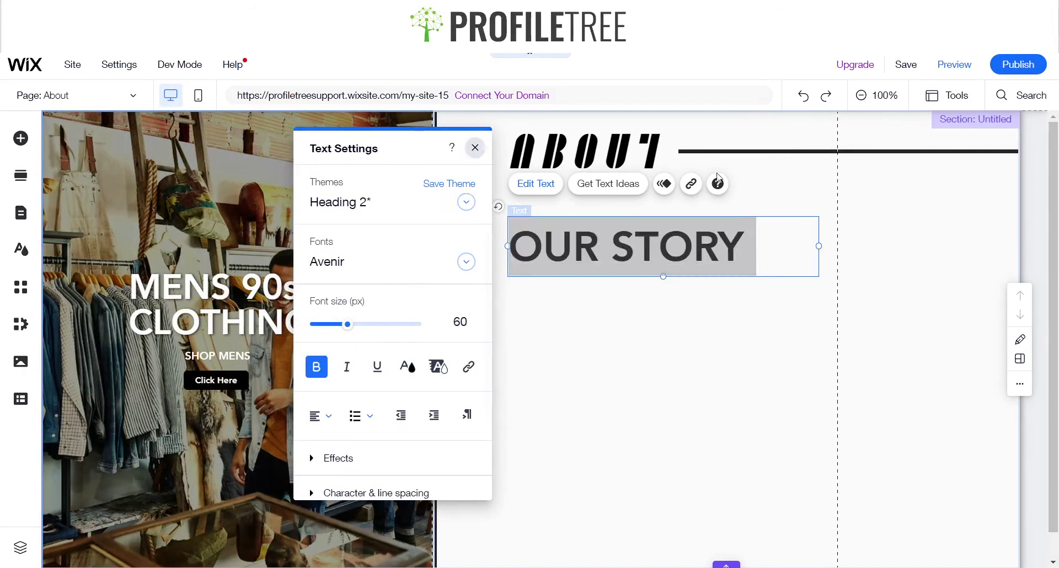
# Step: Duplicate the horizontal line beside the ABOUT title and move the copy down to the OUR STORY heading's height
pyautogui.click(761, 152)
pyautogui.click(758, 149)
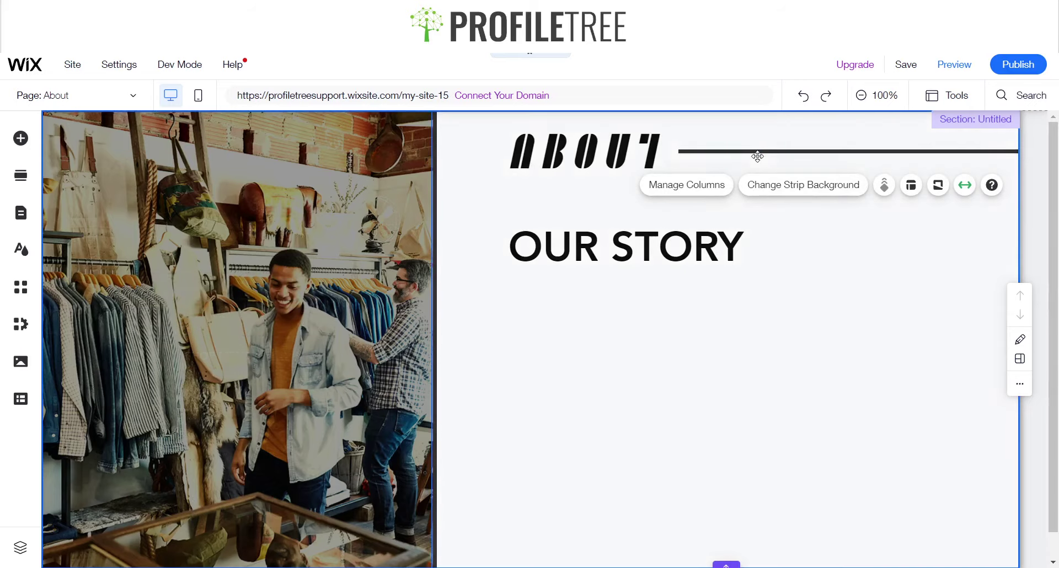
pyautogui.click(751, 152)
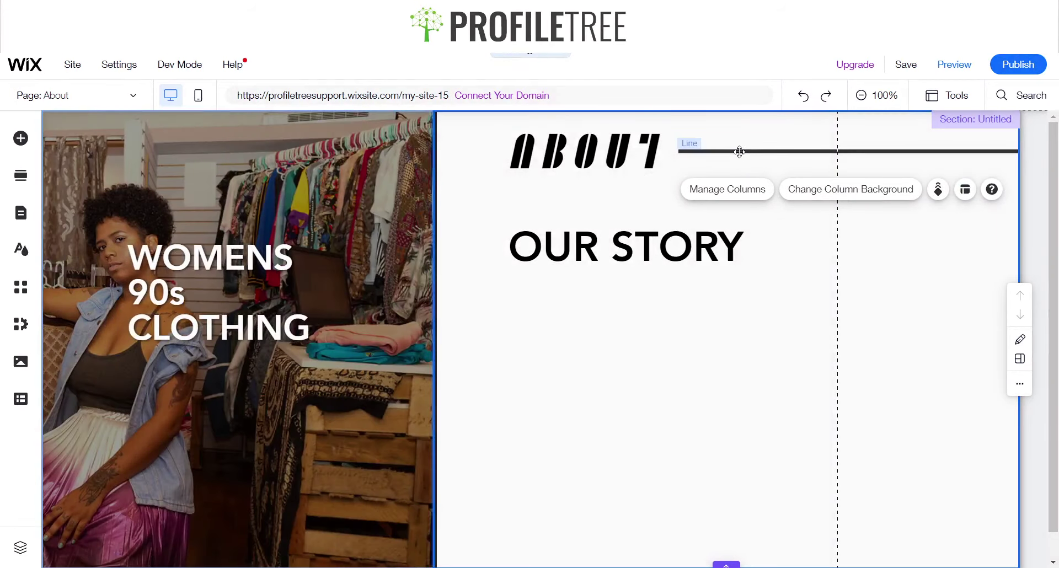
pyautogui.click(739, 152)
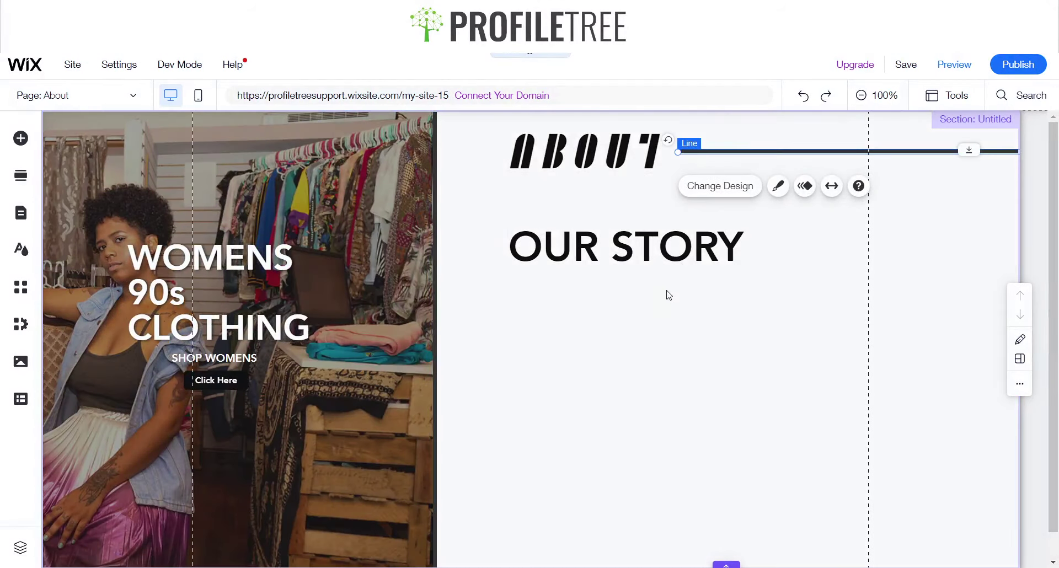
pyautogui.hotkey('ctrl', 'd')
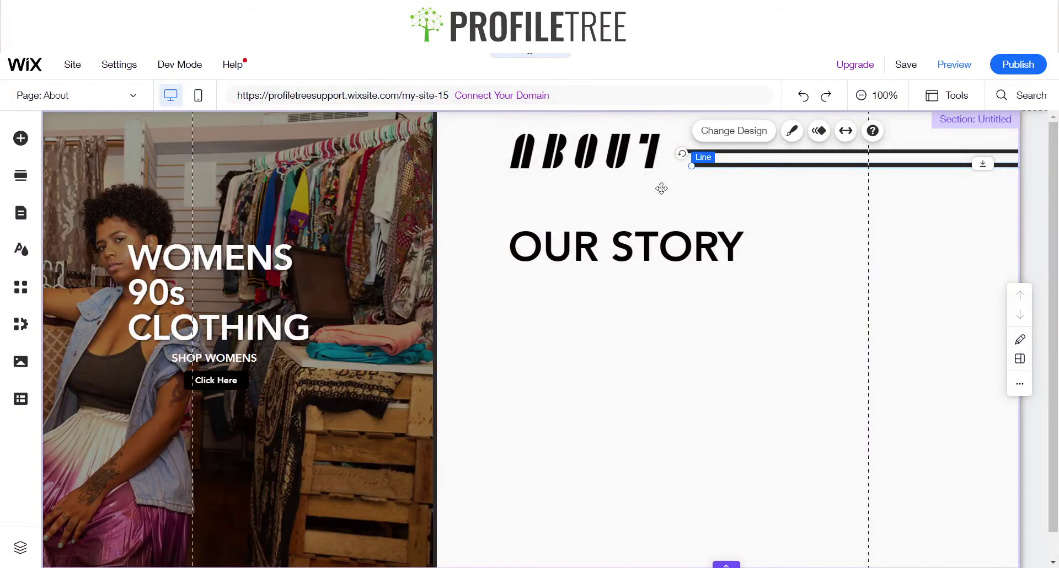
pyautogui.moveTo(662, 189); pyautogui.dragTo(502, 247)
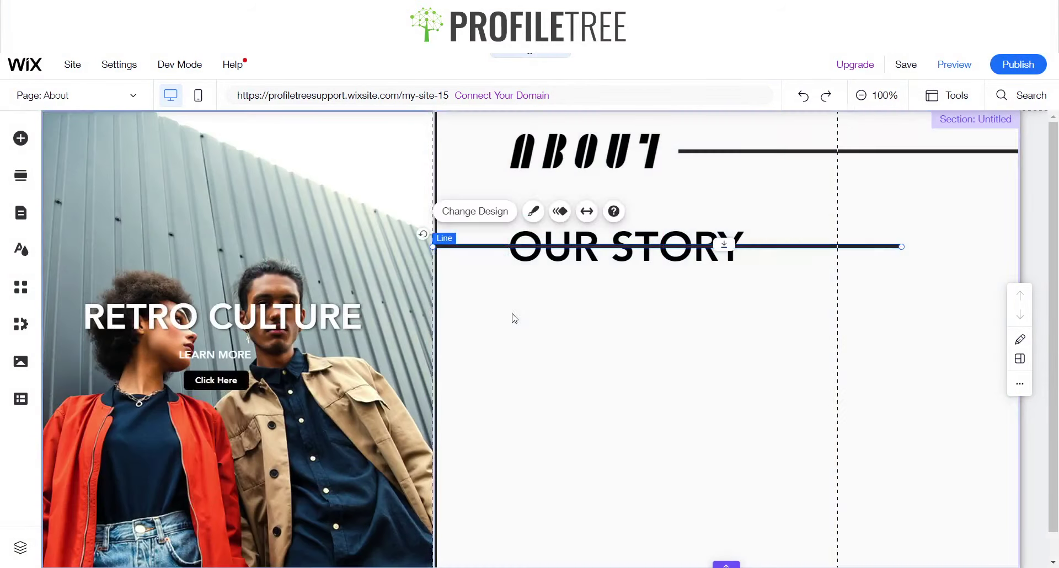
# Step: Extend the duplicated line through the OUR STORY heading to the right edge of the page
pyautogui.click(513, 315)
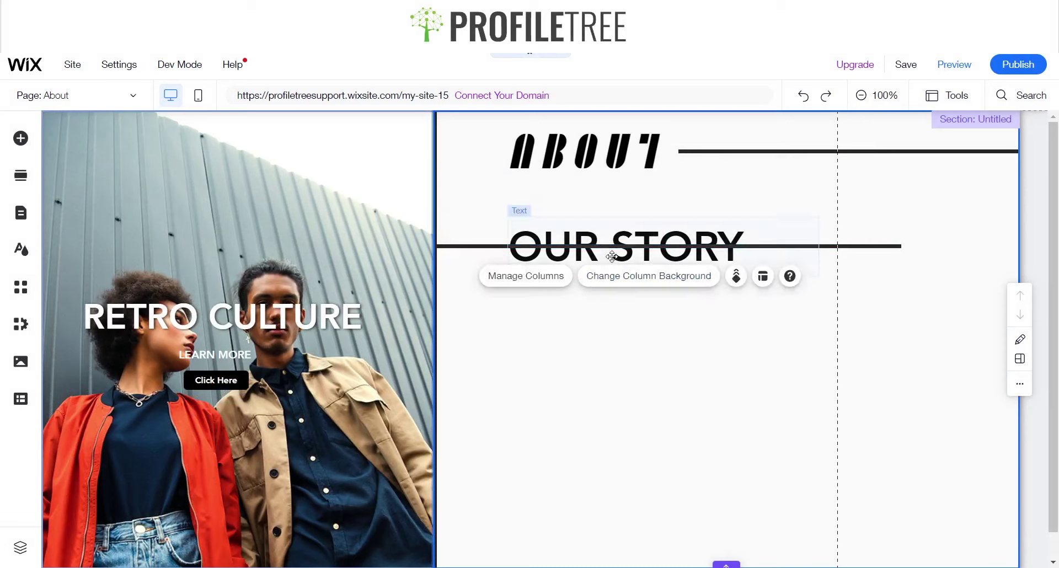
pyautogui.click(688, 232)
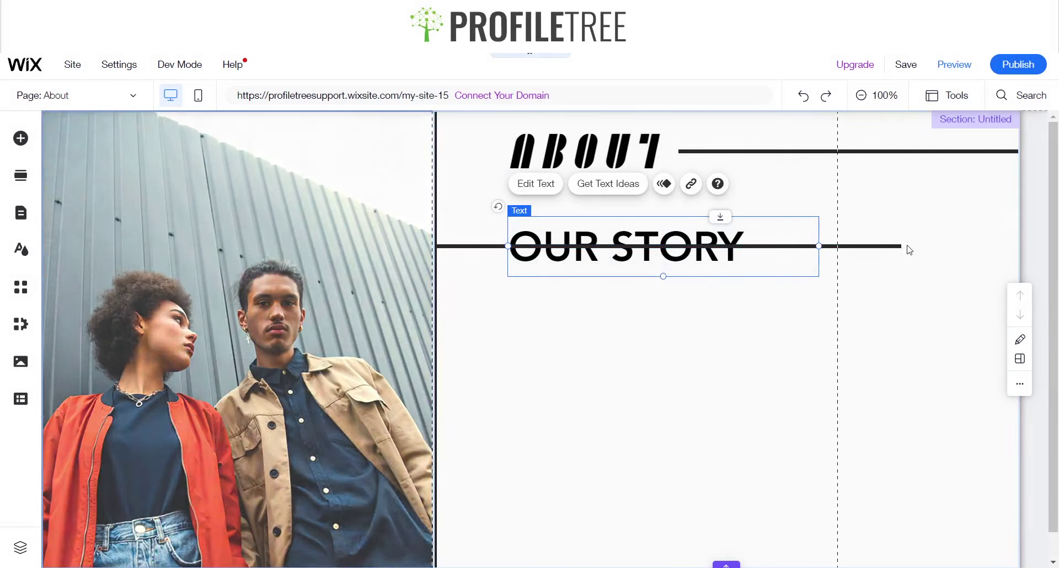
pyautogui.click(882, 247)
pyautogui.moveTo(901, 246); pyautogui.dragTo(1043, 249)
pyautogui.click(653, 326)
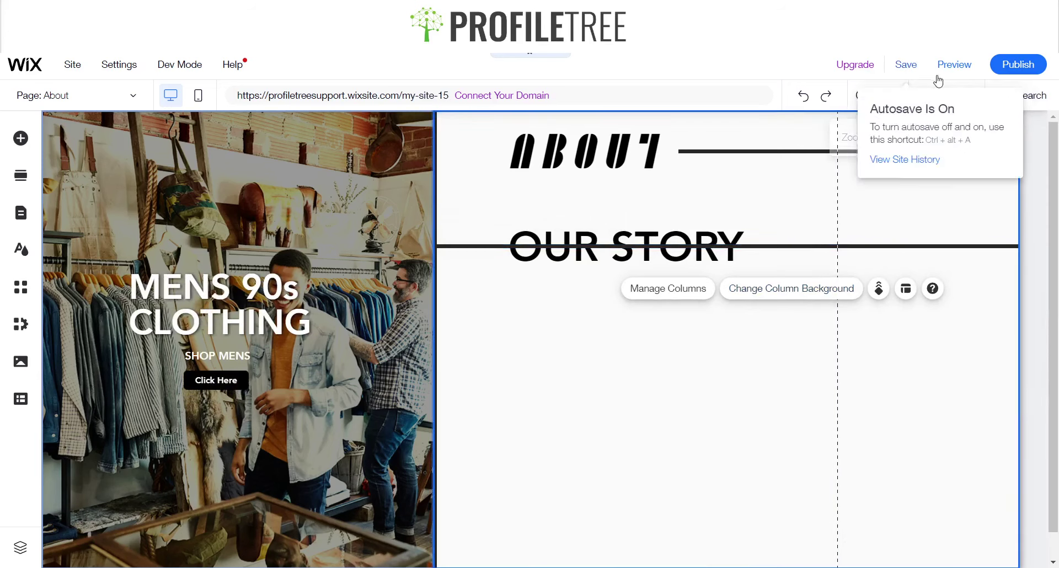
# Step: Nudge the vertical divider line slightly right to the slideshow's edge and check its position in preview
pyautogui.click(954, 64)
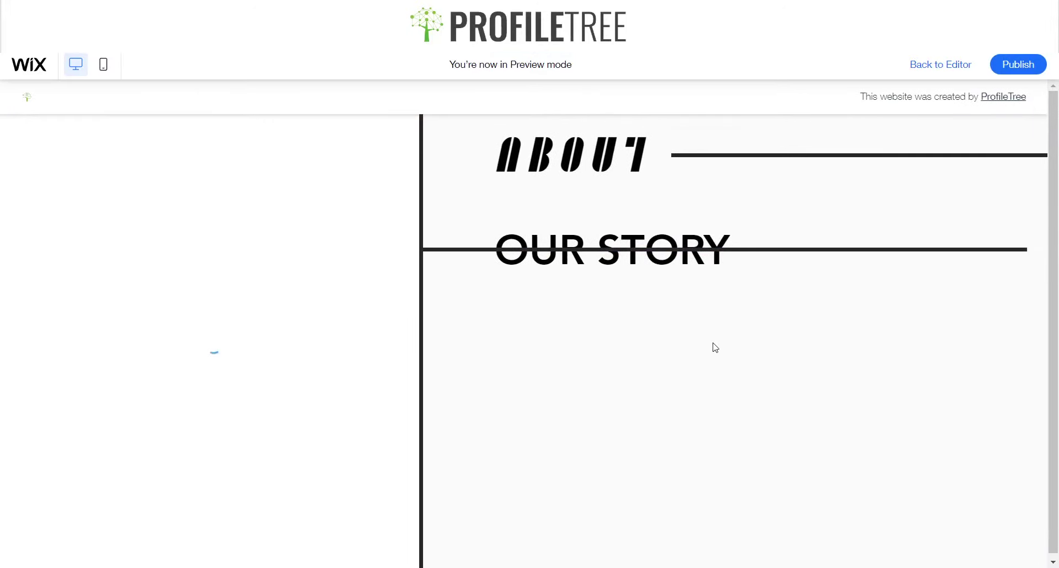
pyautogui.click(943, 65)
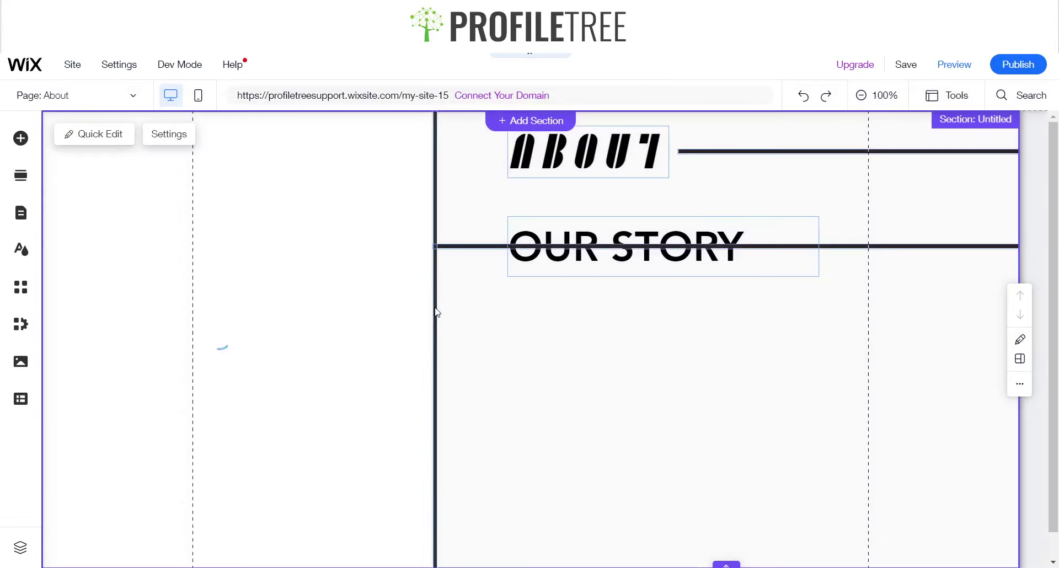
pyautogui.click(436, 310)
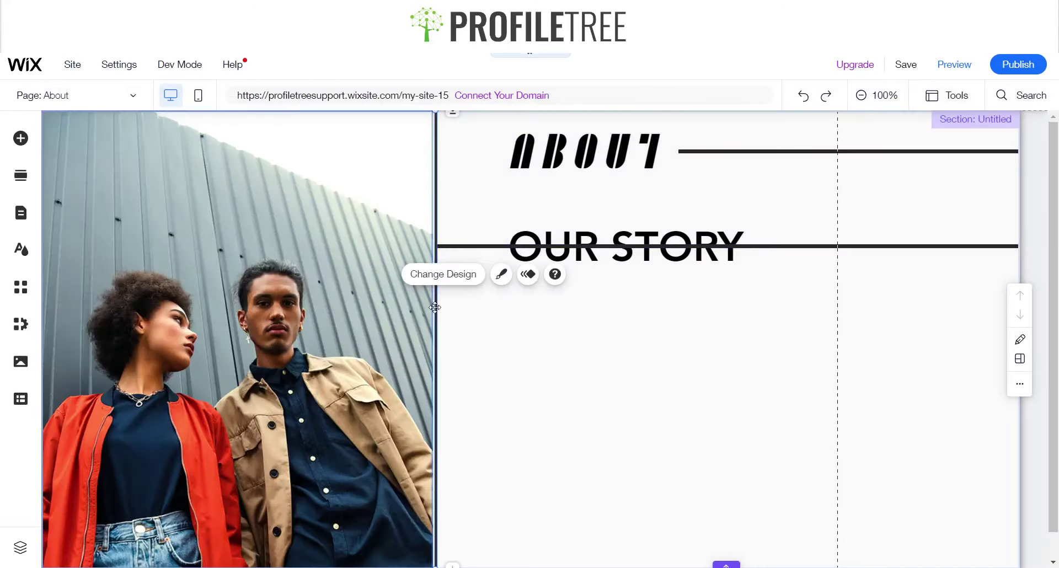
pyautogui.moveTo(437, 307); pyautogui.dragTo(441, 307)
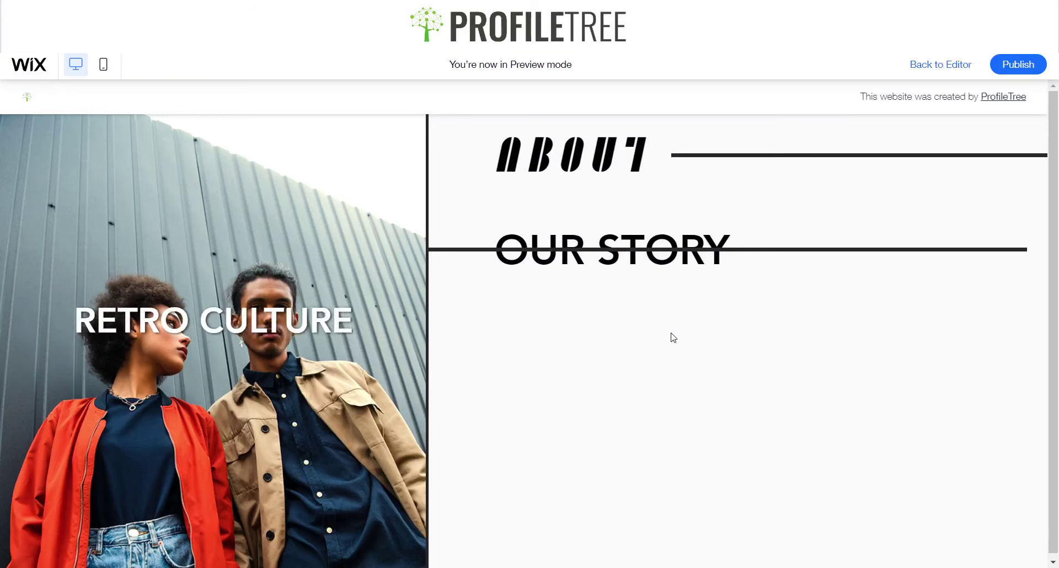
pyautogui.click(910, 73)
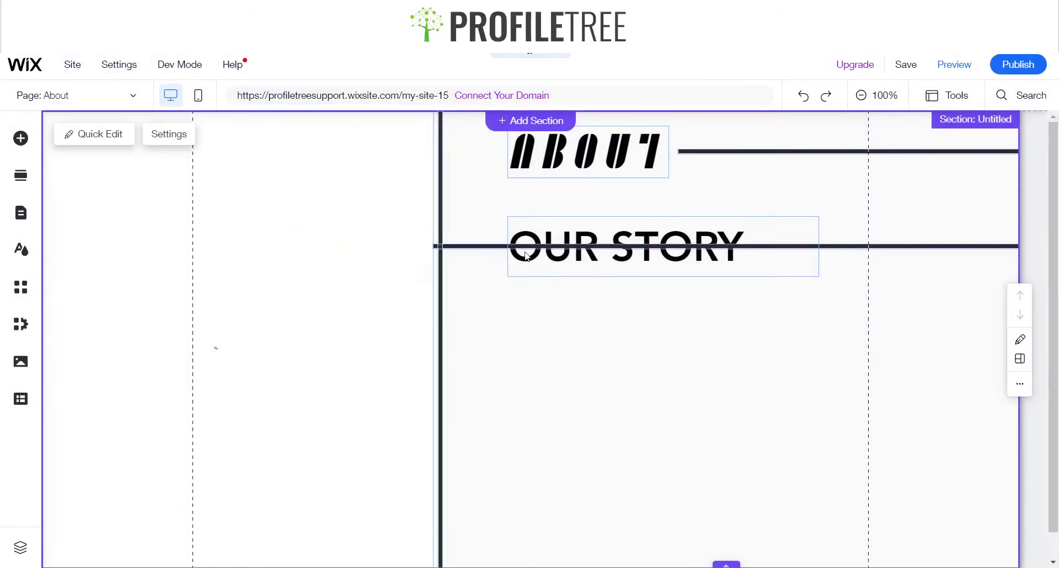
pyautogui.click(645, 262)
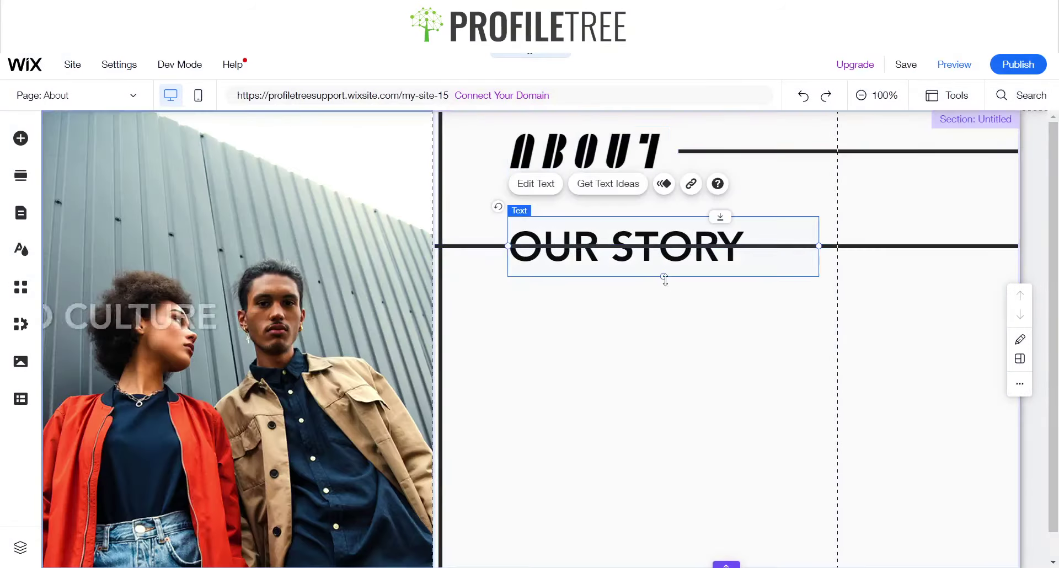
pyautogui.click(879, 247)
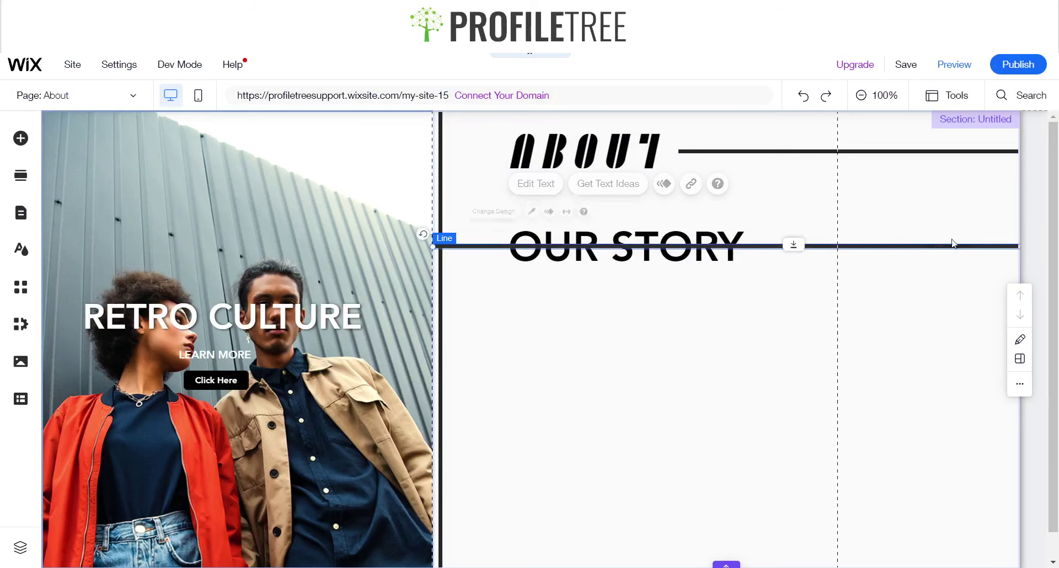
pyautogui.click(723, 245)
pyautogui.click(908, 246)
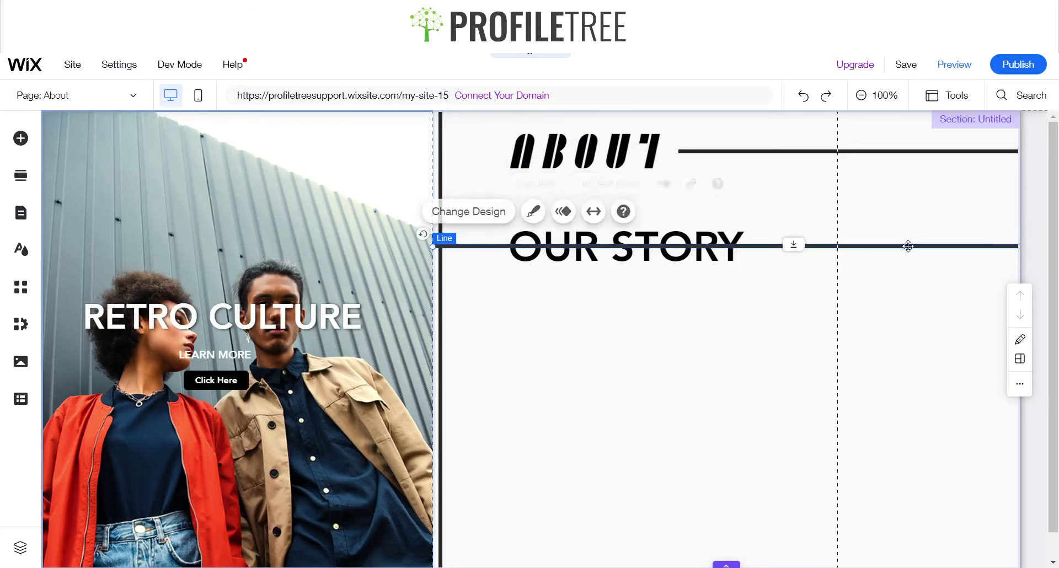
pyautogui.click(475, 211)
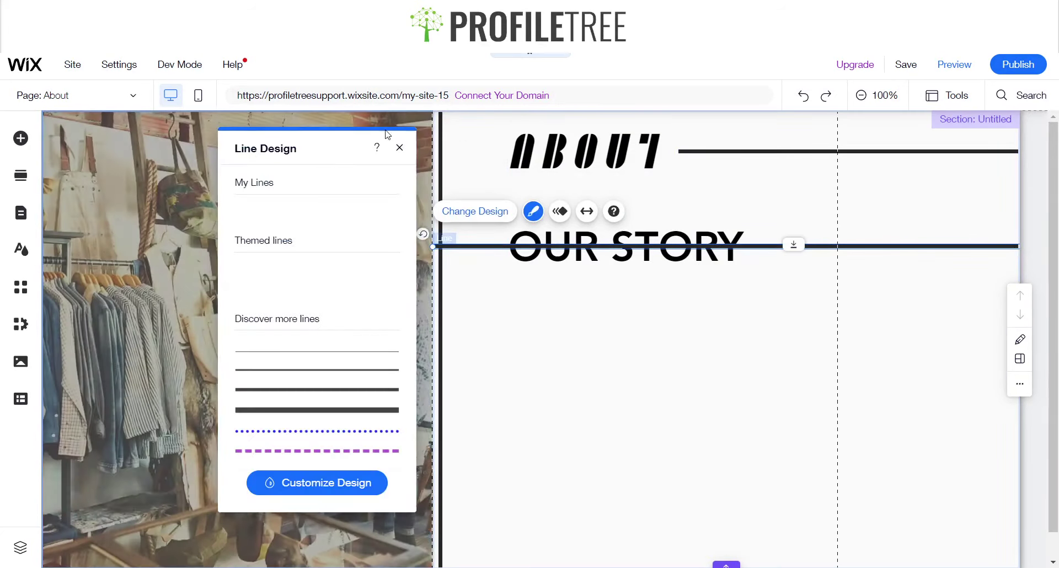
pyautogui.click(400, 147)
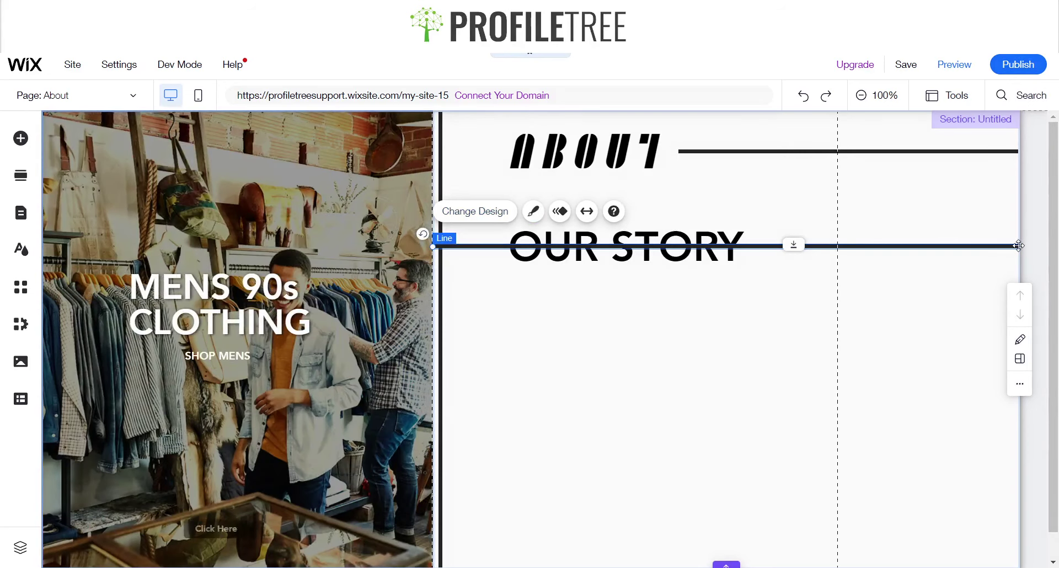
# Step: Shorten the line through OUR STORY from its right end and move the heading to the right of it
pyautogui.moveTo(1010, 245); pyautogui.dragTo(999, 246)
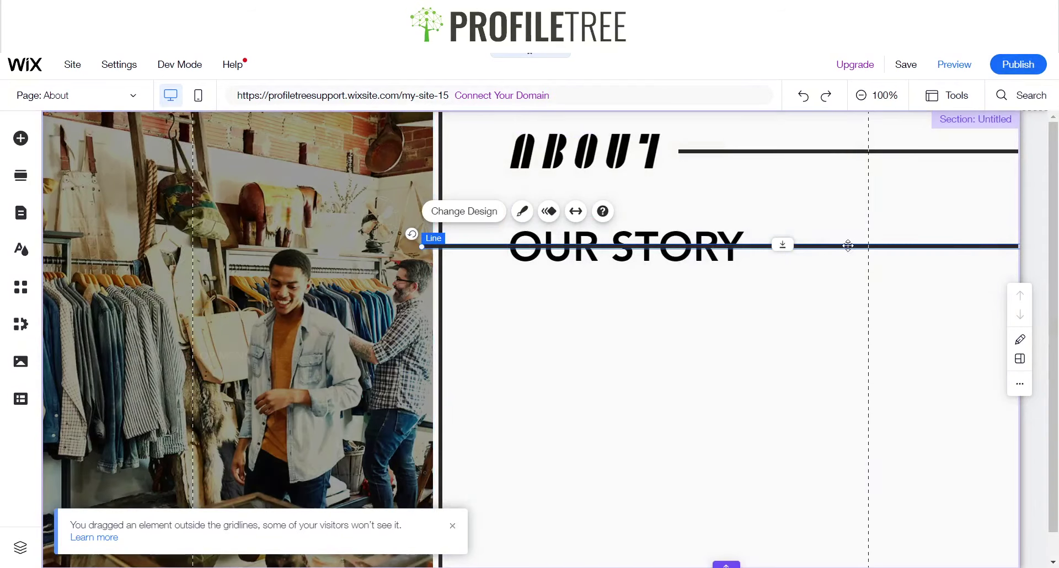
pyautogui.moveTo(903, 246); pyautogui.dragTo(871, 247)
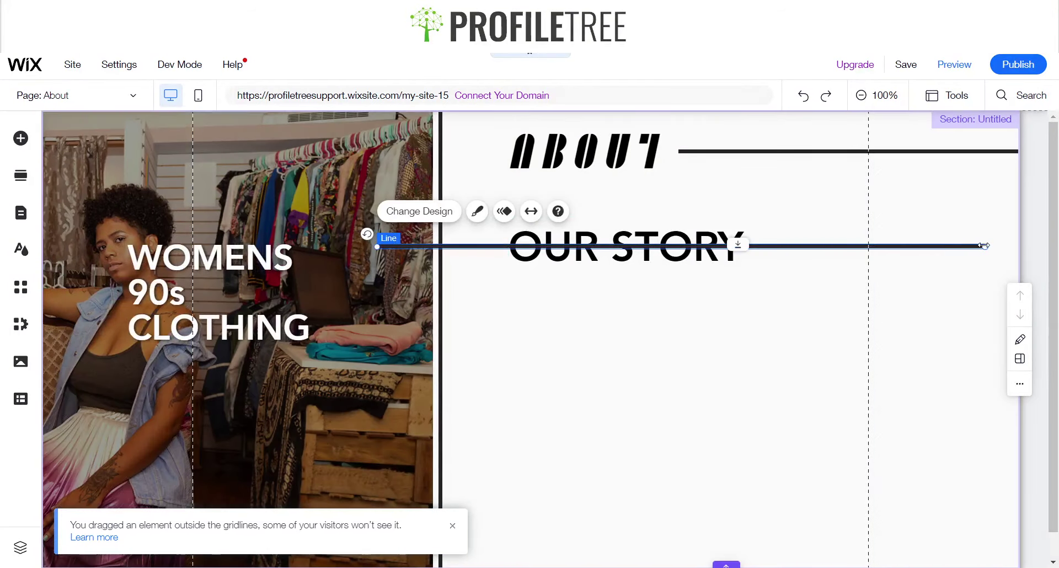
pyautogui.moveTo(982, 246); pyautogui.dragTo(753, 246)
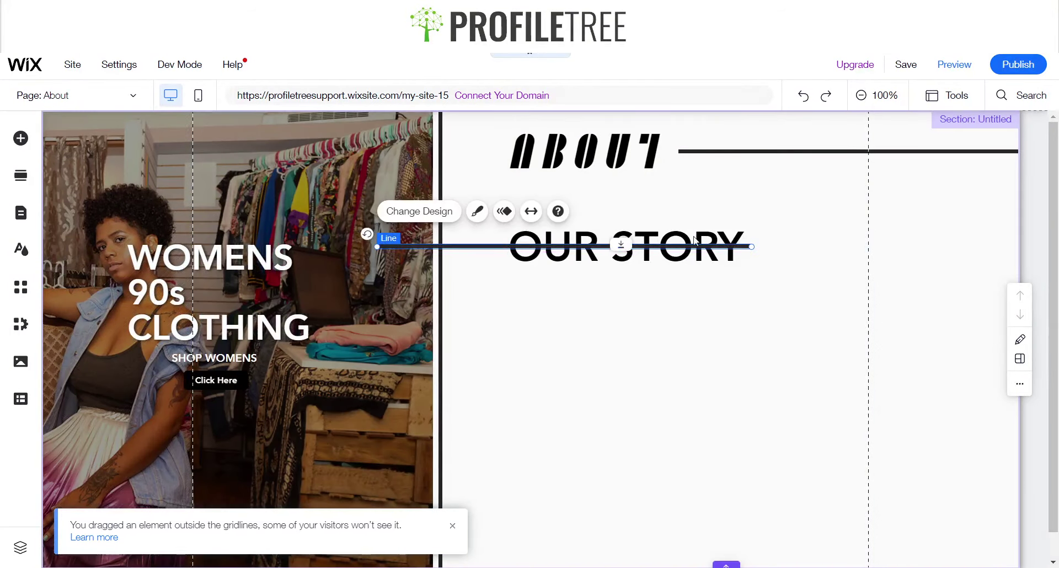
pyautogui.moveTo(829, 246); pyautogui.dragTo(770, 245)
pyautogui.moveTo(651, 232)
pyautogui.mouseDown()
pyautogui.moveTo(912, 231)
pyautogui.moveTo(899, 231)
pyautogui.mouseUp()
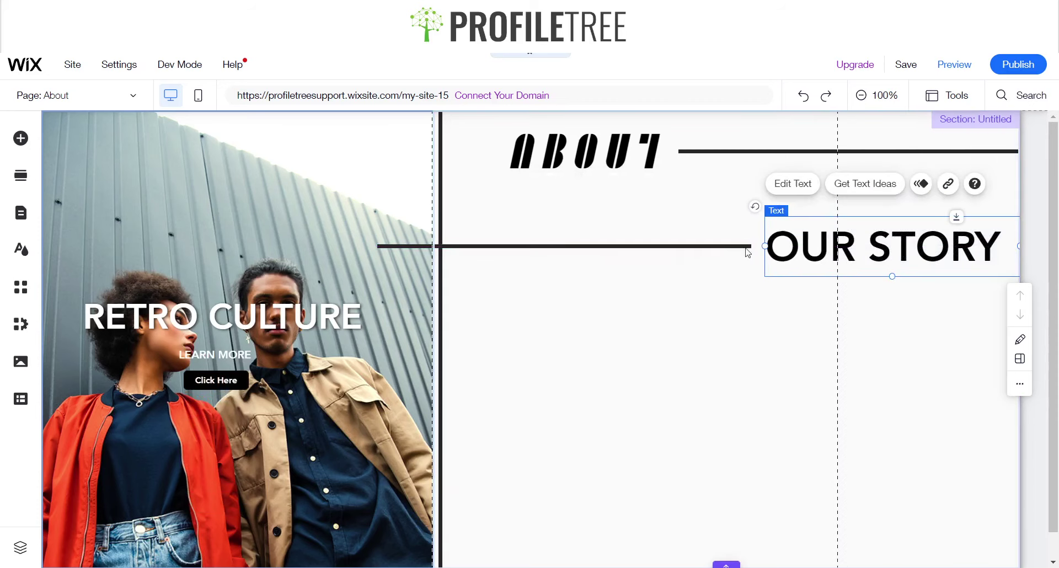
# Step: Fit the line between the vertical divider and the OUR STORY heading, level with the text's middle, and check it in preview
pyautogui.click(721, 247)
pyautogui.moveTo(750, 246); pyautogui.dragTo(702, 253)
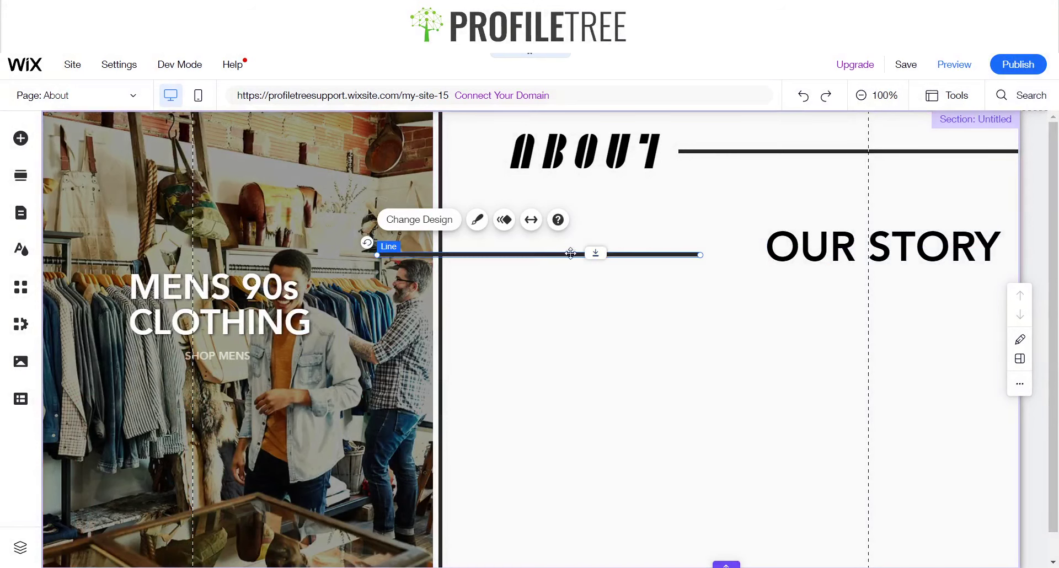
pyautogui.moveTo(548, 253); pyautogui.dragTo(608, 253)
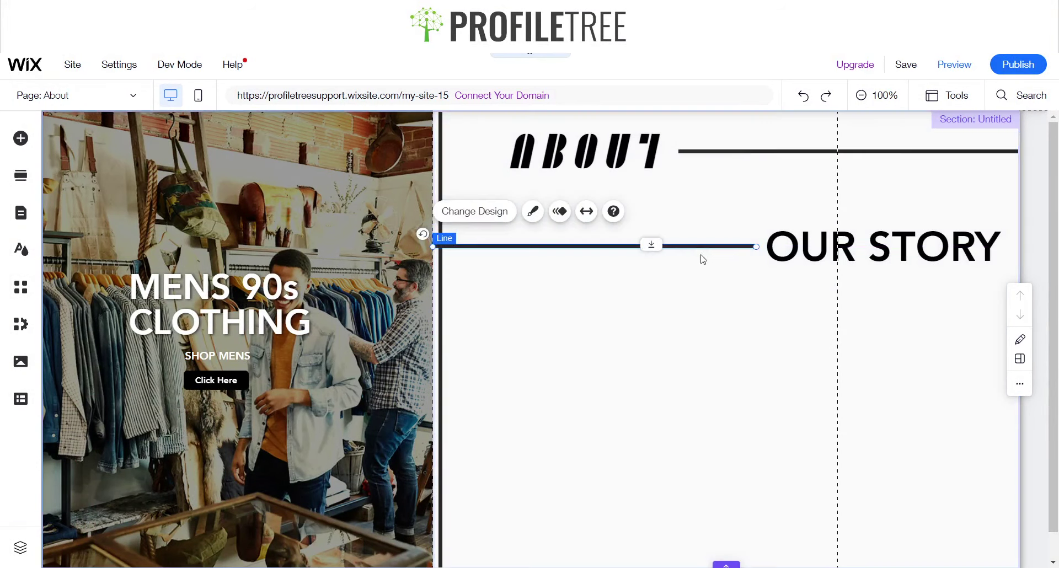
pyautogui.moveTo(735, 249); pyautogui.dragTo(686, 246)
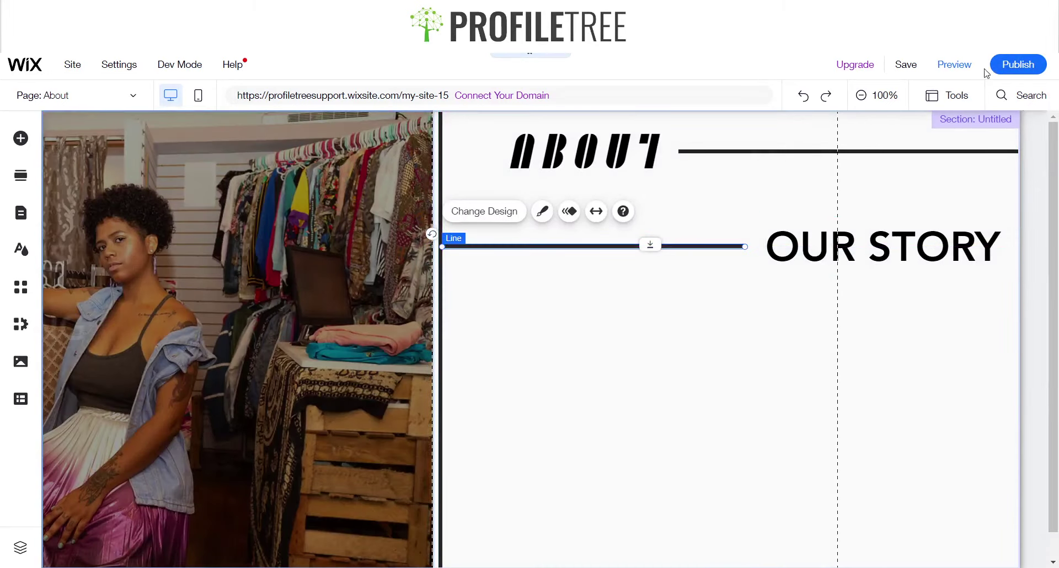
pyautogui.click(954, 64)
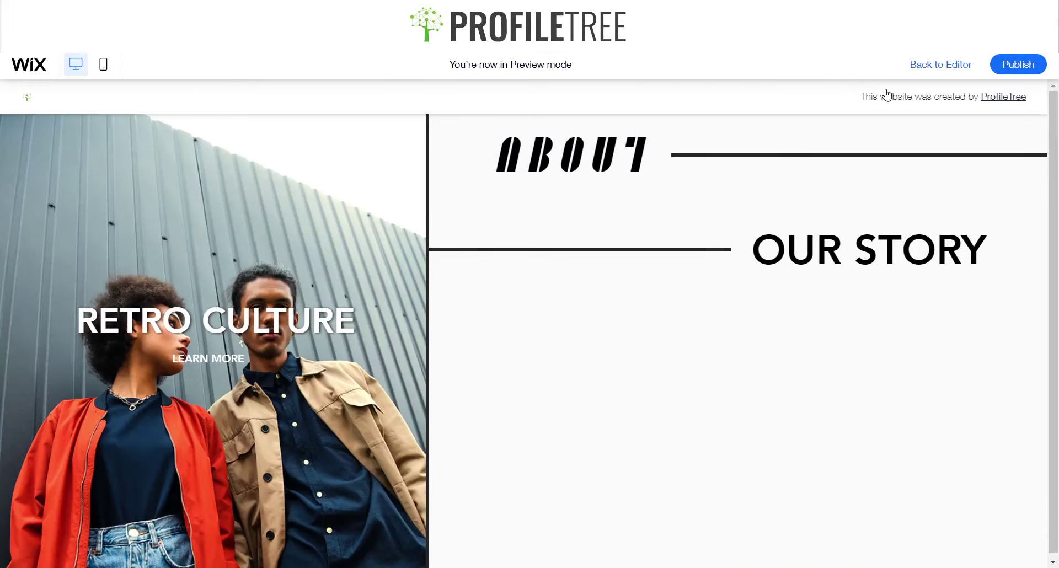
pyautogui.click(919, 78)
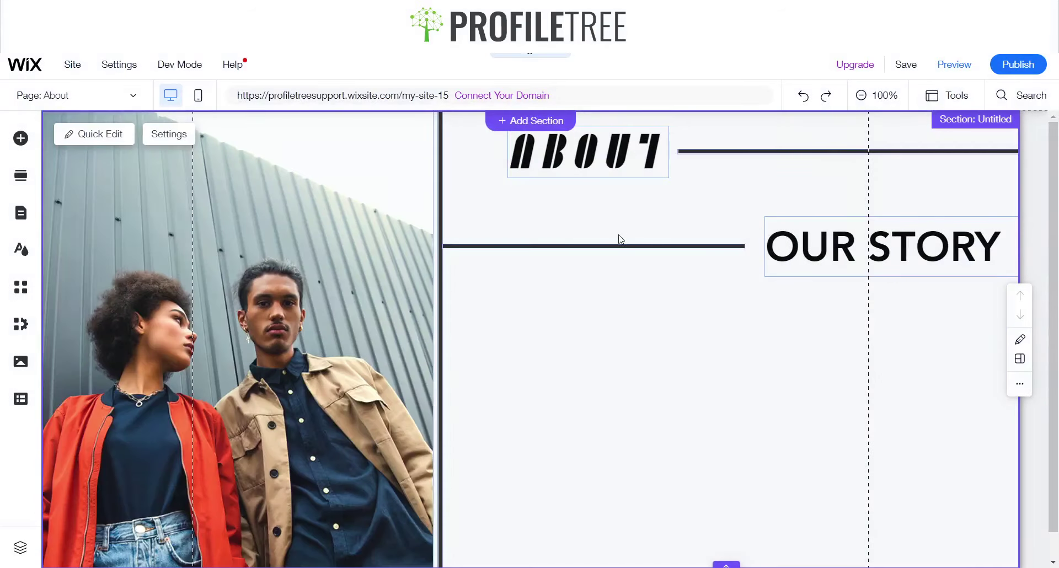
# Step: Move the lower line and the OUR STORY heading up closer to the ABOUT title, and check the layout in preview
pyautogui.click(619, 241)
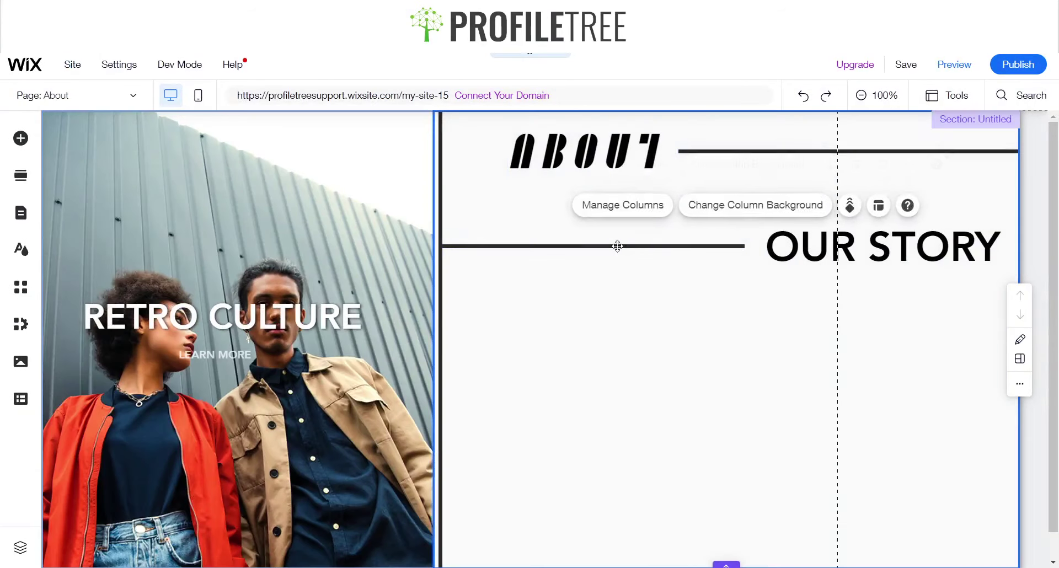
pyautogui.click(618, 245)
pyautogui.moveTo(618, 246); pyautogui.dragTo(615, 201)
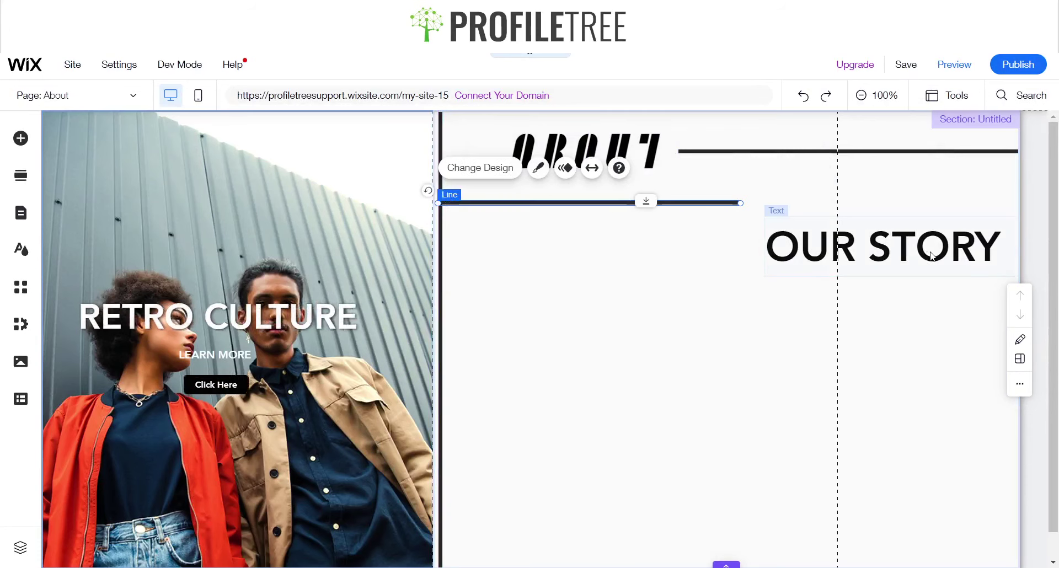
pyautogui.click(908, 247)
pyautogui.moveTo(908, 248); pyautogui.dragTo(899, 208)
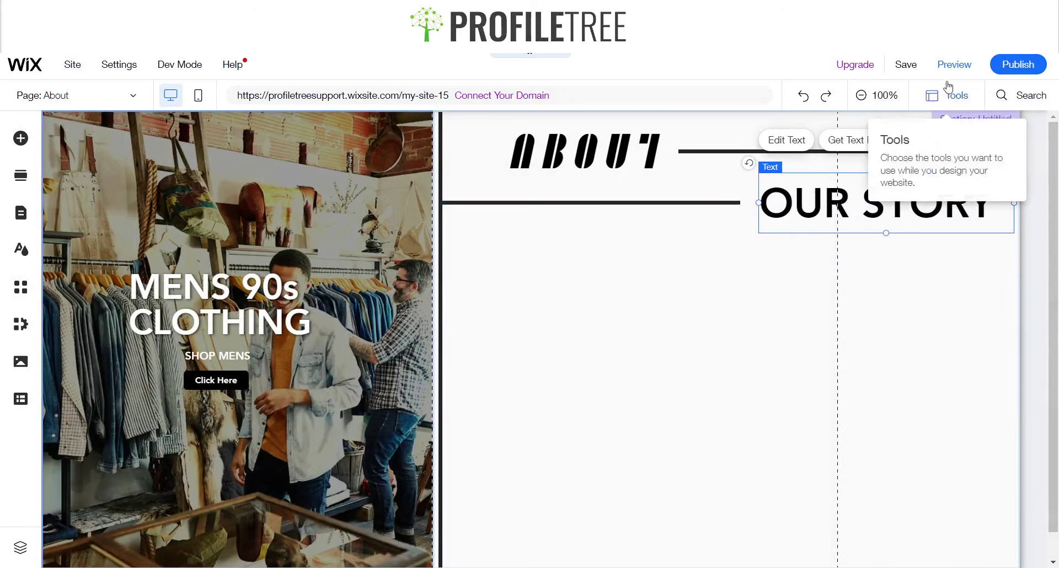
pyautogui.click(945, 66)
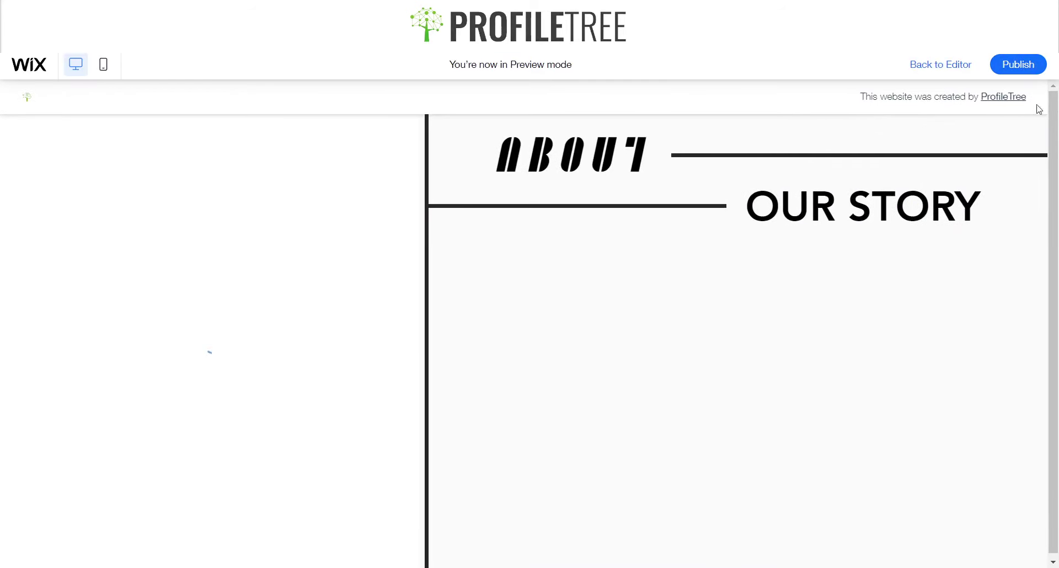
pyautogui.click(953, 64)
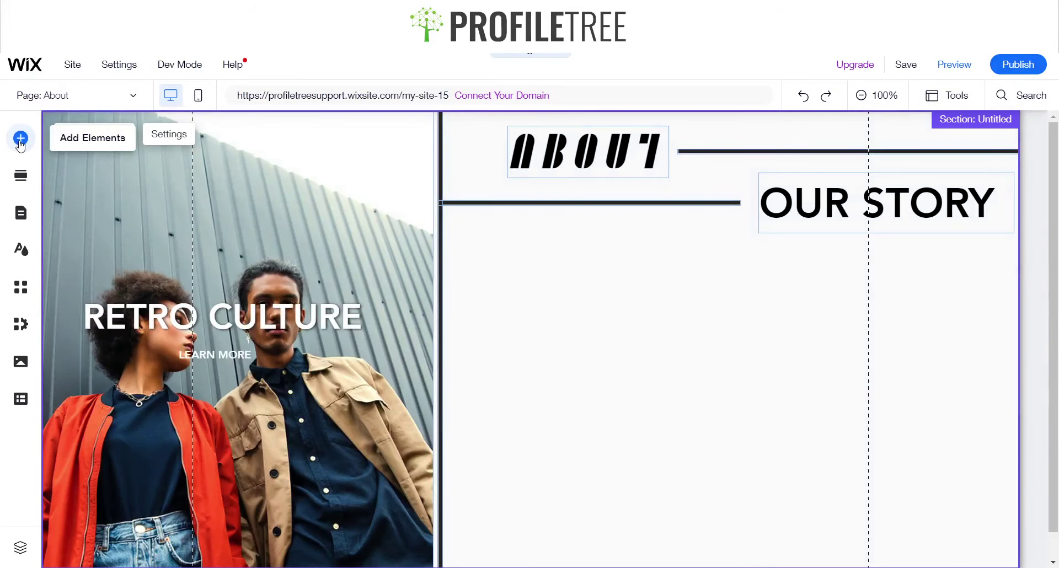
# Step: Add a themed paragraph text element in the largest paragraph style and place it below the OUR STORY line
pyautogui.click(21, 138)
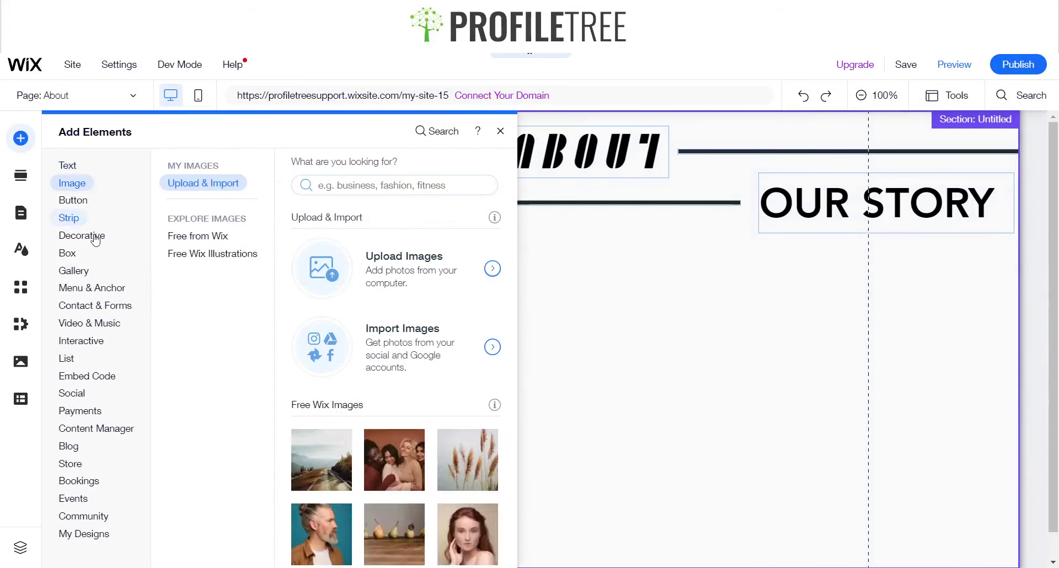
pyautogui.click(82, 236)
pyautogui.click(68, 167)
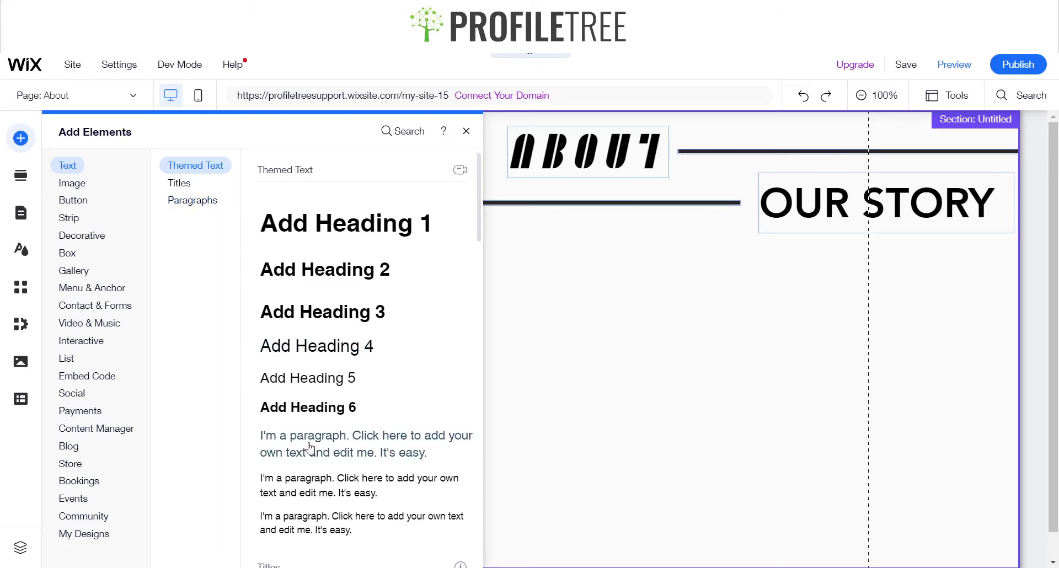
pyautogui.click(366, 444)
pyautogui.moveTo(508, 363); pyautogui.dragTo(605, 275)
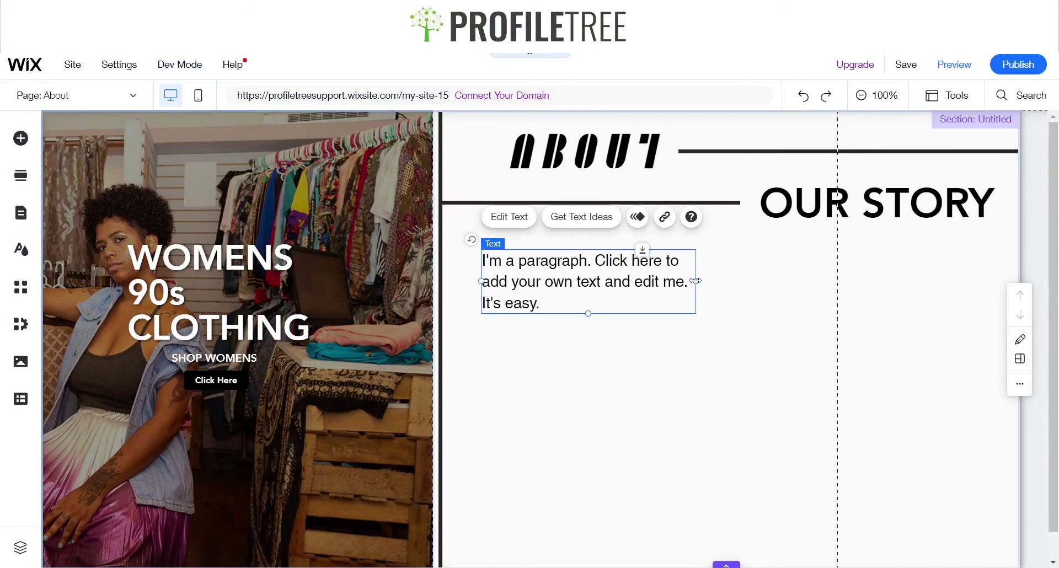
# Step: Widen the paragraph box to the OUR STORY heading's right end, extend it near the section's bottom, and replace its text with Lorem ipsum
pyautogui.moveTo(695, 280); pyautogui.dragTo(992, 277)
pyautogui.scroll(-1, 722, 240)
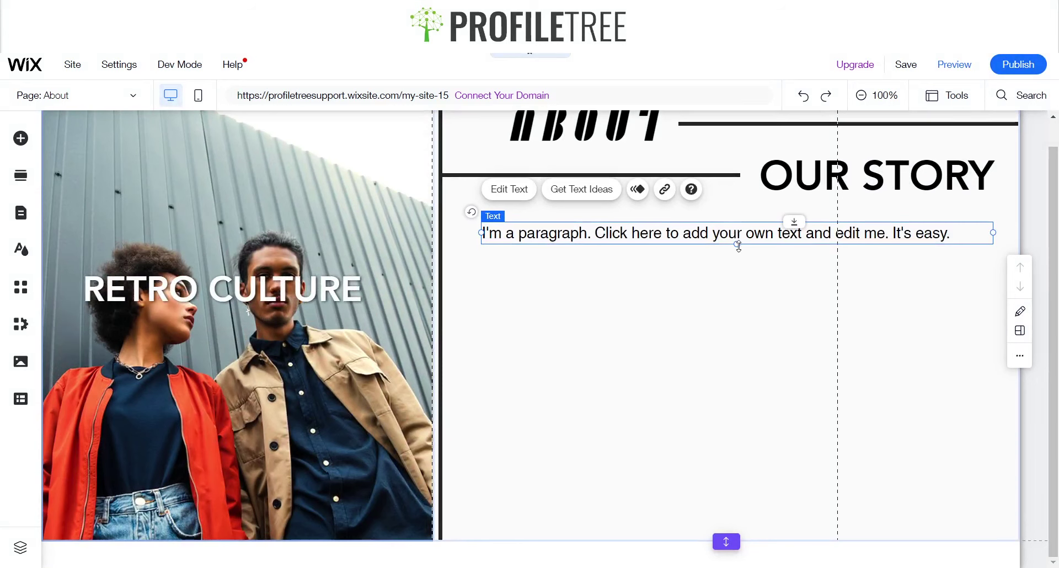
pyautogui.moveTo(737, 243); pyautogui.dragTo(741, 428)
pyautogui.moveTo(742, 493); pyautogui.dragTo(743, 522)
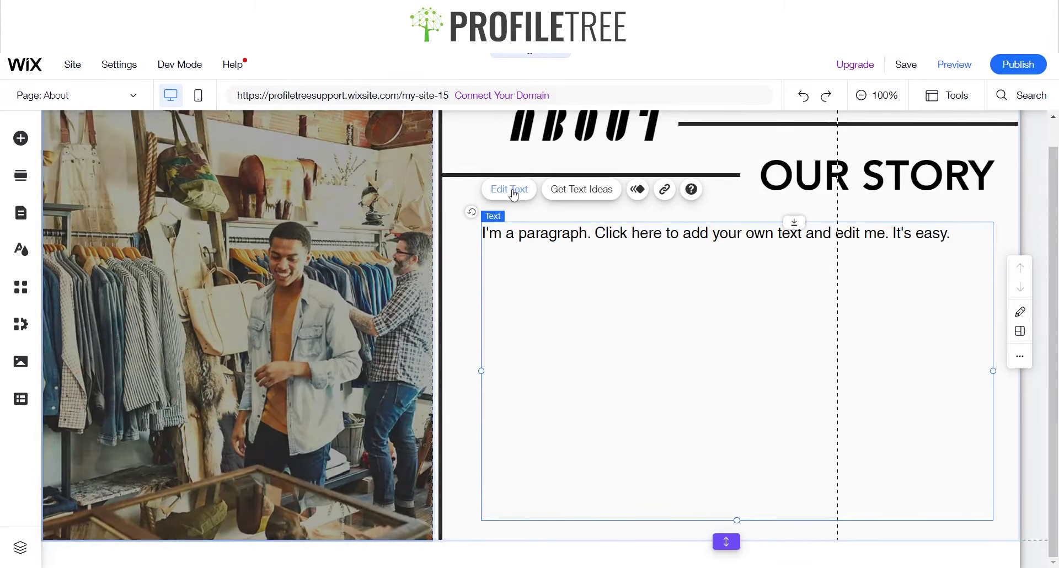
pyautogui.click(513, 194)
pyautogui.write('Lorem ipsum dolor sit amet, consectetur adipiscing elit, sed do eiusmod tempor incididunt ut labore et dolore magna aliqua. Ut enim ad minim veniam, quis nostrud exercitation ullamco laboris nisi ut aliquip ex ea commodo consequat. Duis aute irure dolor in reprehenderit in voluptate velit esse cillum dolore eu fugiat nulla pariatur. Excepteur sint occaecat cupidatat non proident, sunt in culpa qui officia deserunt mollit anim id est laborum.')
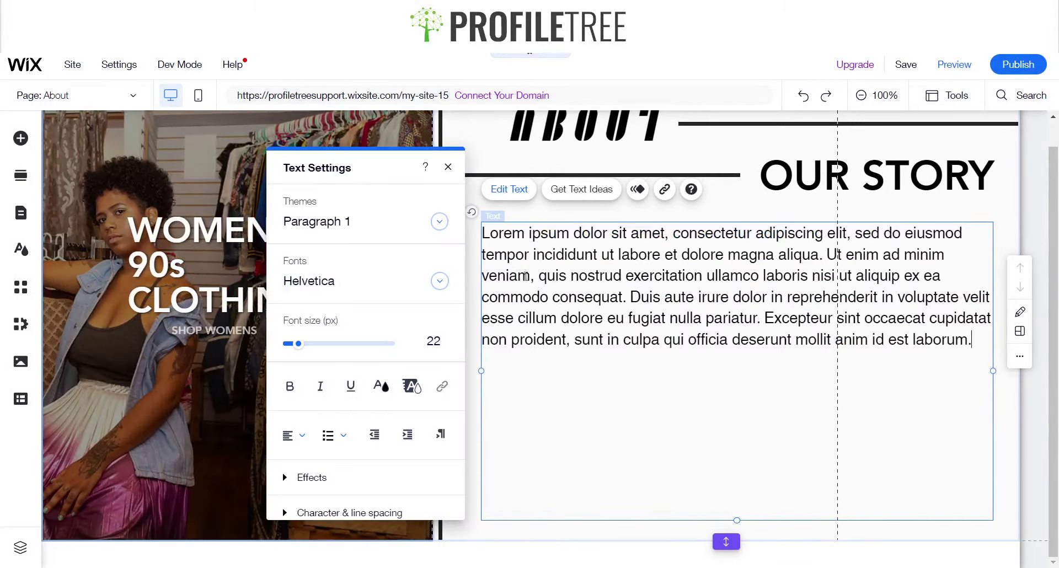
# Step: Set the Lorem ipsum paragraph's font to Avenir and its size to 18 px
pyautogui.click(394, 281)
pyautogui.write('a')
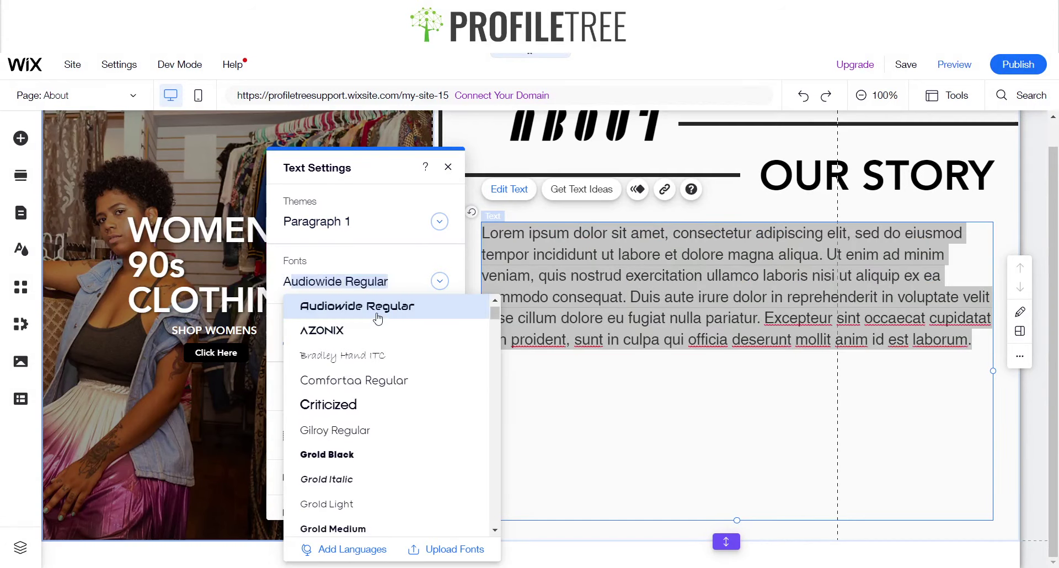
pyautogui.write('venida')
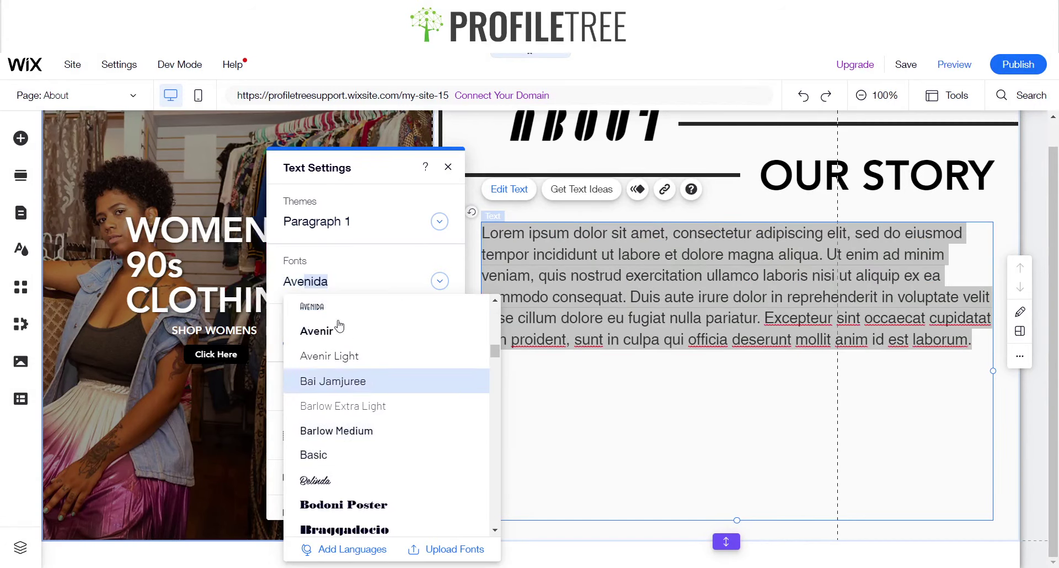
pyautogui.click(339, 326)
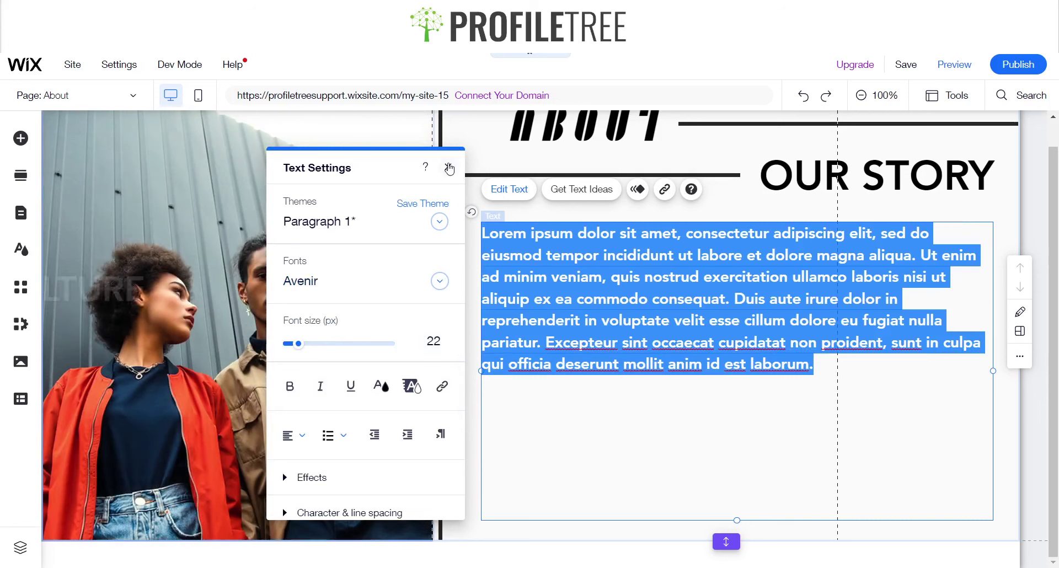
pyautogui.click(421, 342)
pyautogui.write('18')
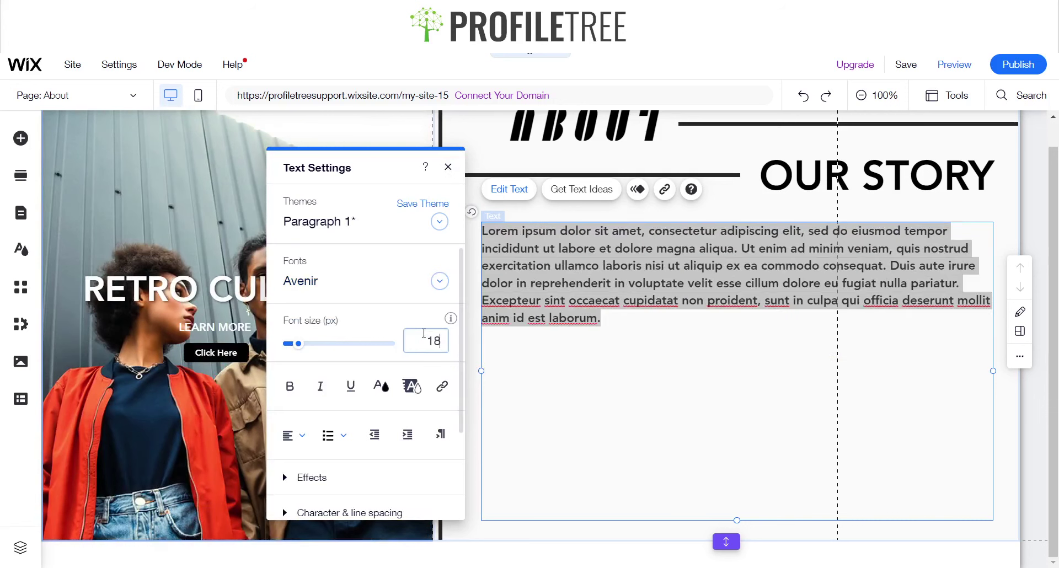
# Step: Copy the whole Lorem ipsum paragraph and add it as a second paragraph below, separated by a blank line
pyautogui.click(624, 320)
pyautogui.moveTo(624, 320); pyautogui.dragTo(482, 230)
pyautogui.click(588, 355)
pyautogui.hotkey('ctrl', 'a')
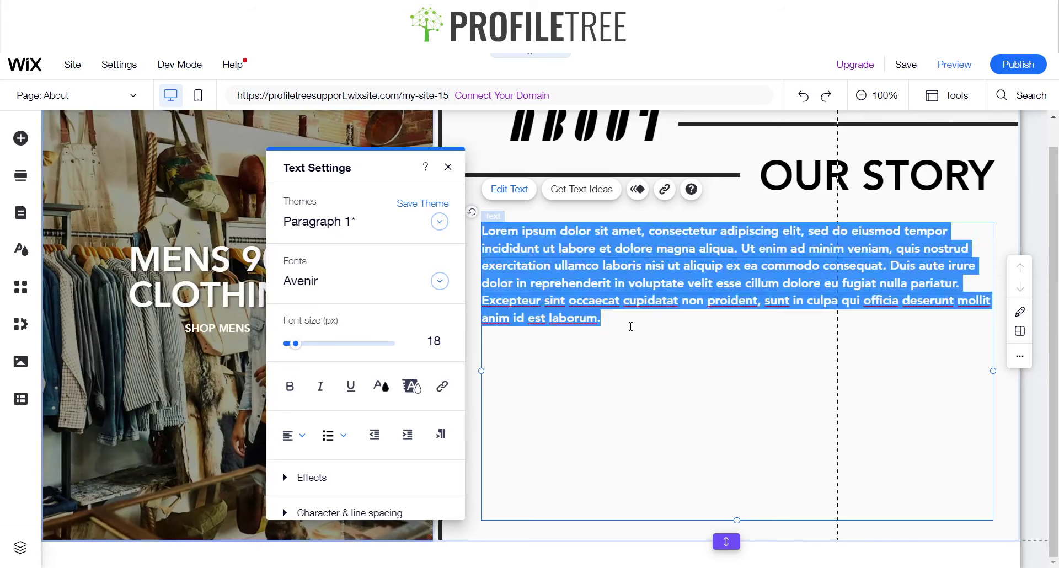
pyautogui.click(631, 321)
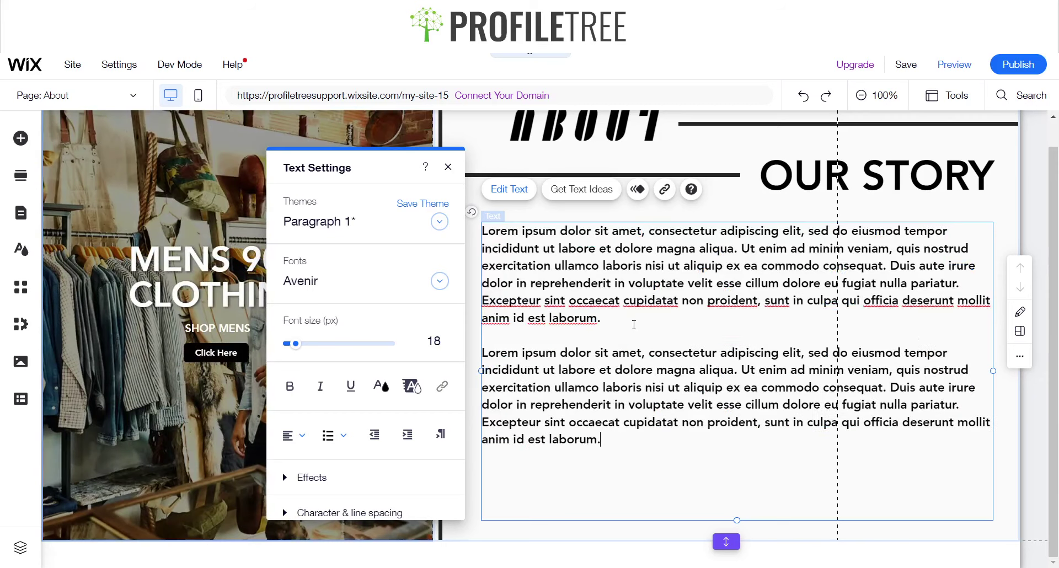
# Step: Add a shorter third paragraph by copying the second one's text from "Duis aute irure dolor" onward, and finish editing the text
pyautogui.moveTo(638, 450); pyautogui.dragTo(891, 387)
pyautogui.hotkey('ctrl', 'c')
pyautogui.click(651, 462)
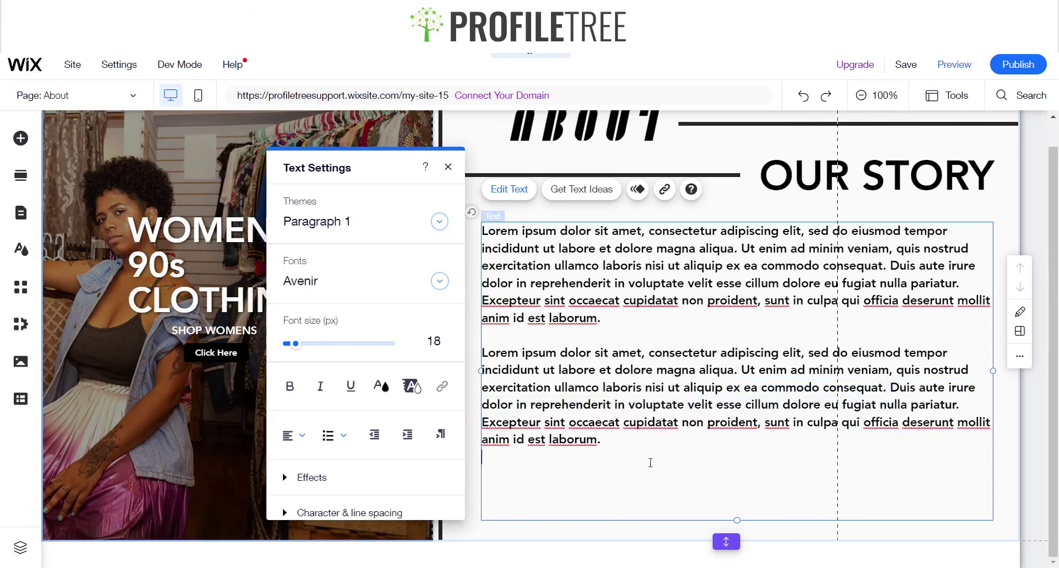
pyautogui.press('Return')
pyautogui.press('Return')
pyautogui.hotkey('ctrl', 'v')
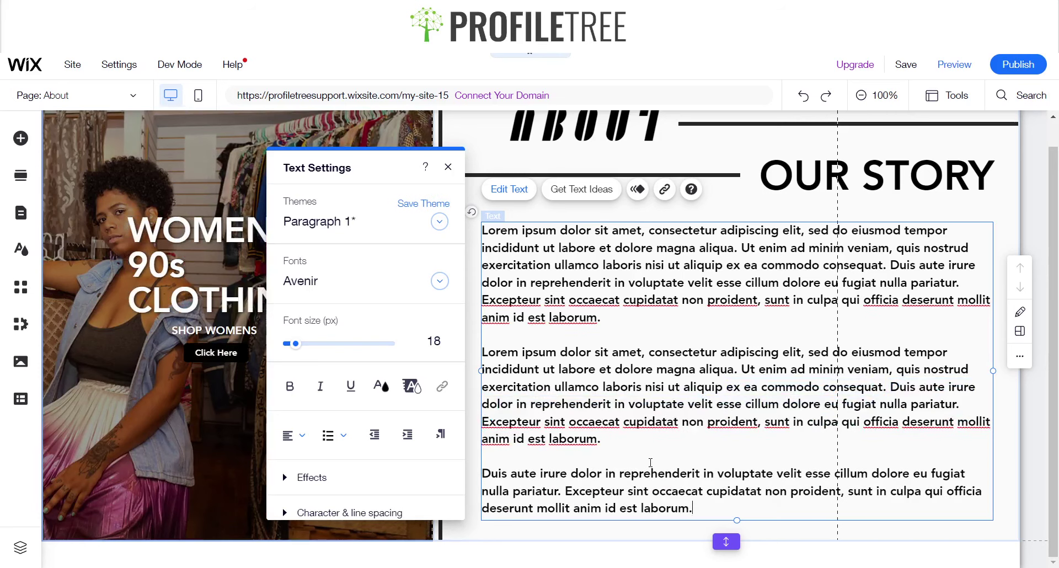
pyautogui.click(448, 167)
pyautogui.click(466, 265)
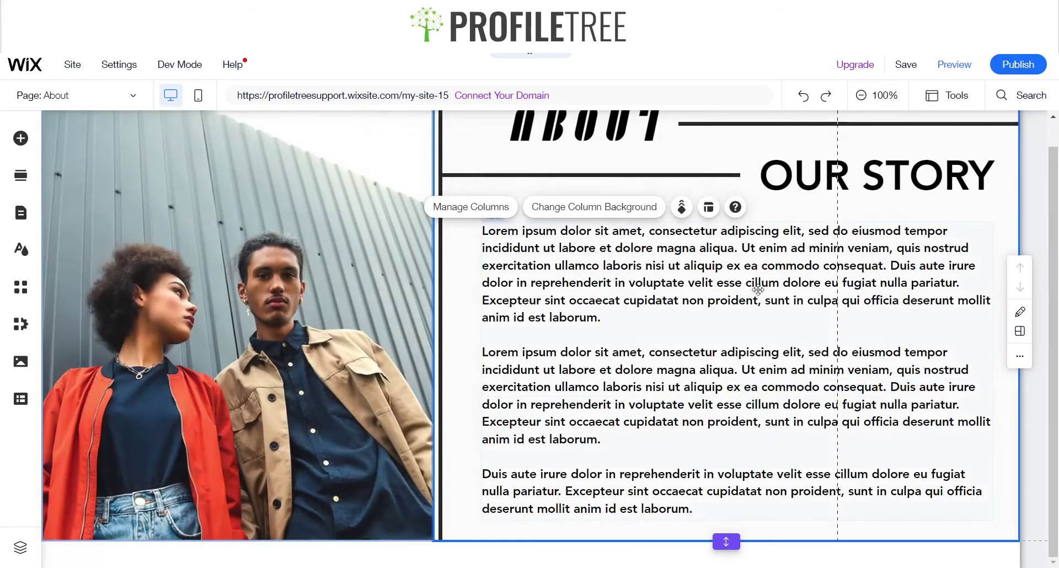
# Step: Add the three-person Meet the Team section from the Team section designs below the About section
pyautogui.scroll(1, 748, 285)
pyautogui.scroll(-1, 748, 285)
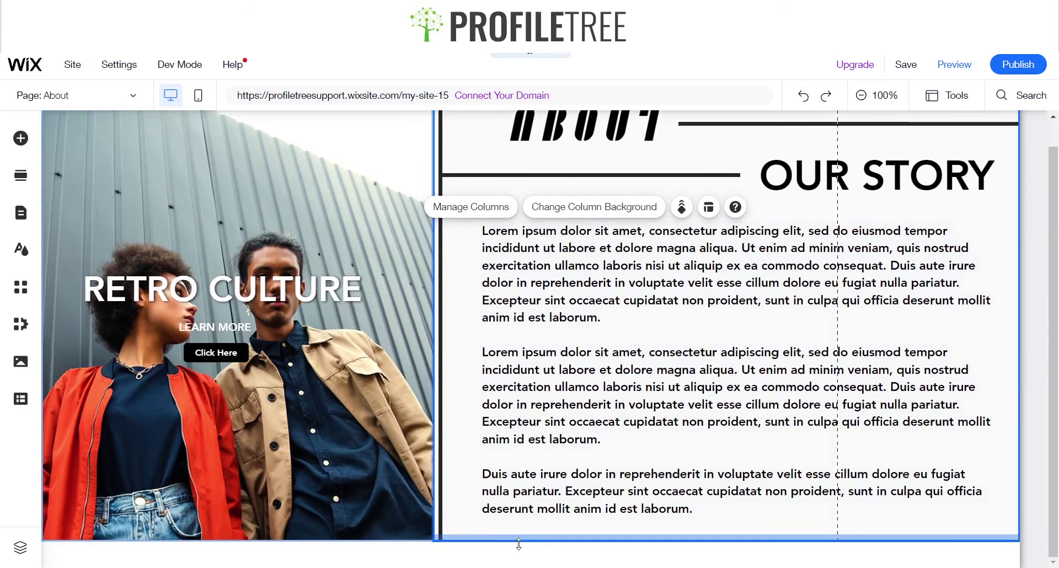
pyautogui.click(517, 542)
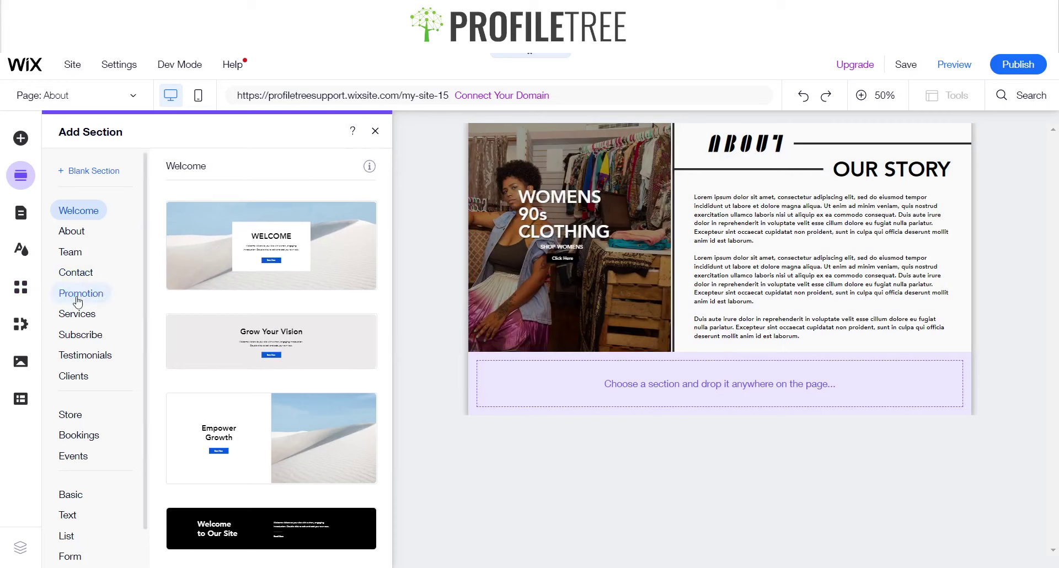
pyautogui.click(70, 251)
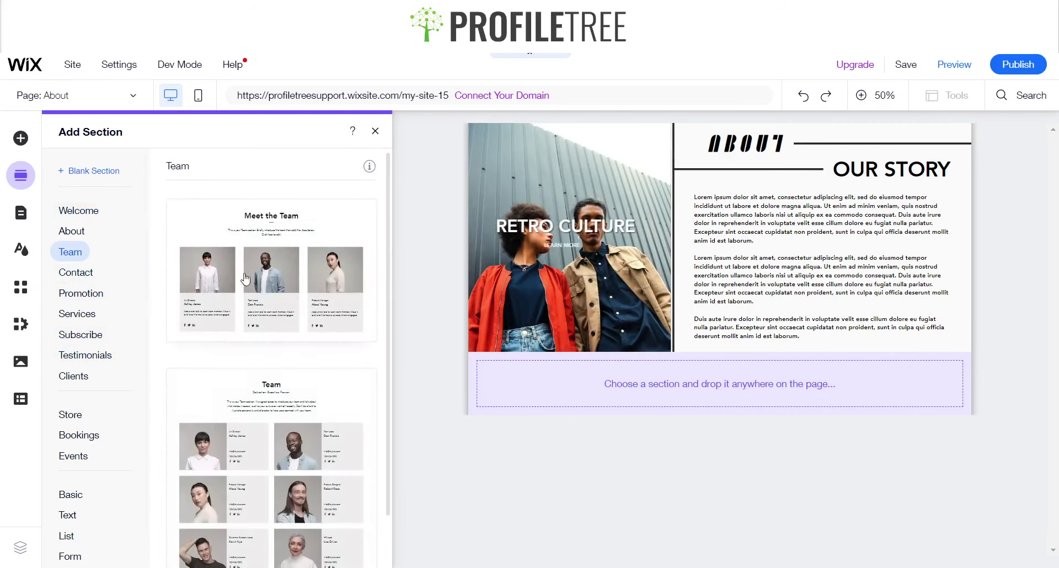
pyautogui.click(250, 274)
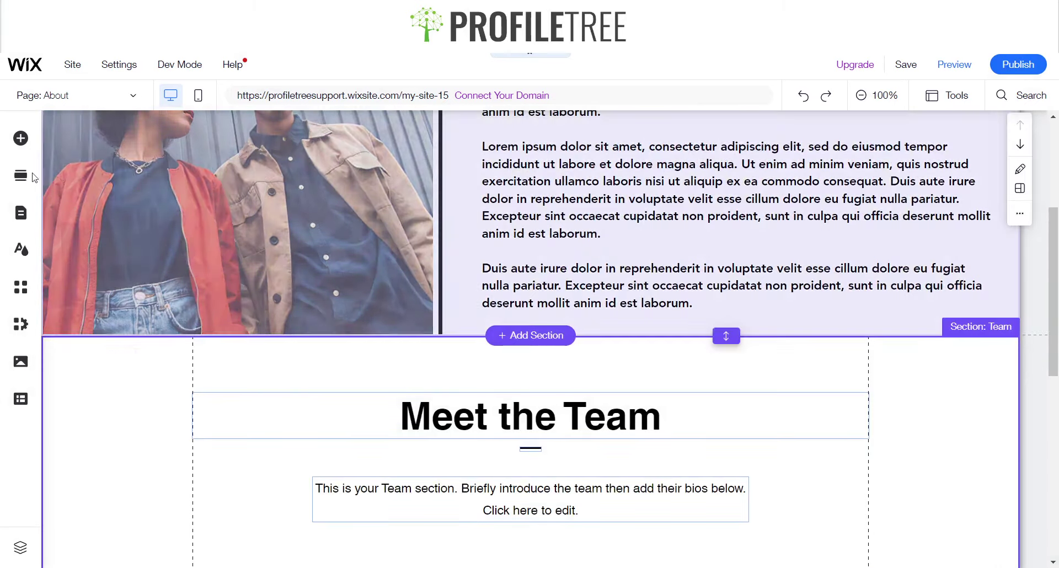
# Step: Copy the line beside OUR STORY to the Team section's top edge, extend it across the content width, and check it in preview
pyautogui.scroll(4, 512, 239)
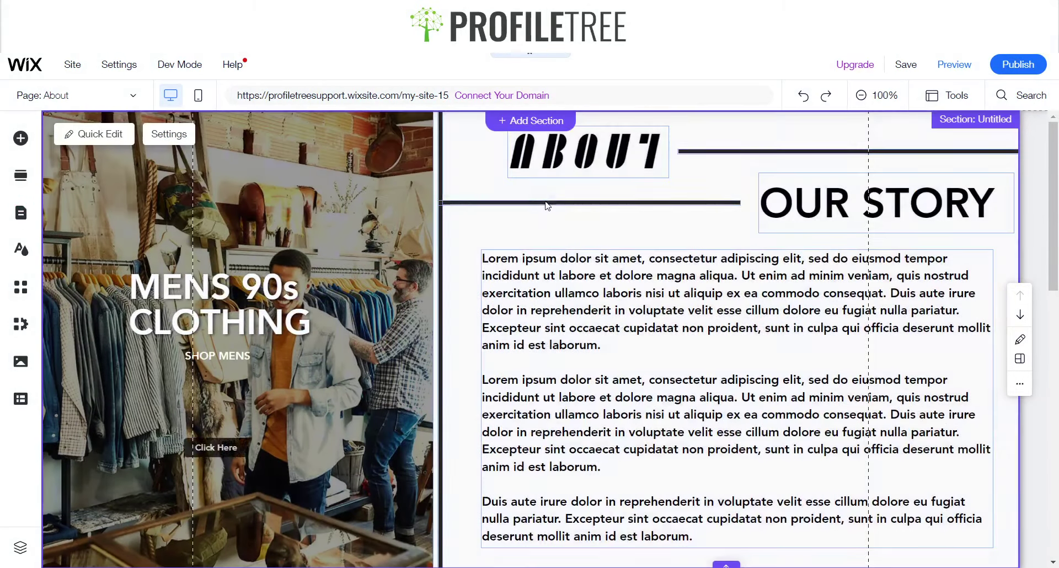
pyautogui.click(546, 202)
pyautogui.scroll(-8, 432, 271)
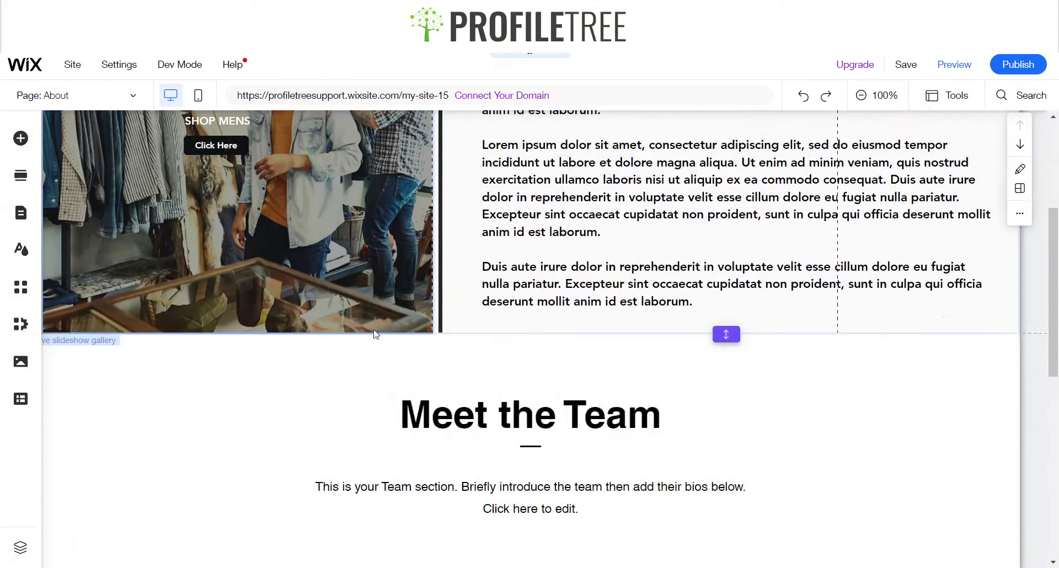
pyautogui.scroll(2, 383, 275)
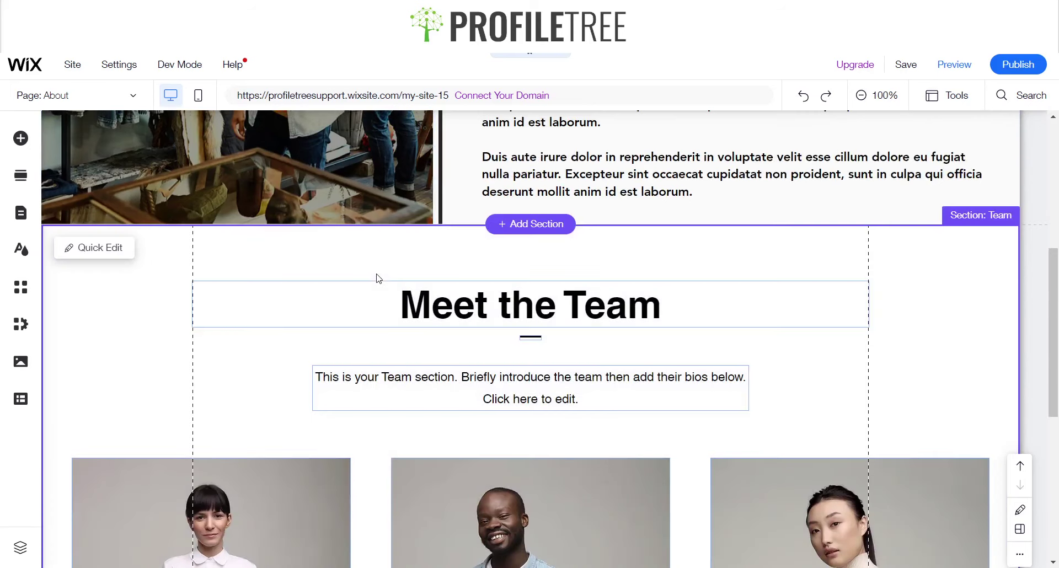
pyautogui.click(443, 339)
pyautogui.moveTo(441, 339); pyautogui.dragTo(105, 228)
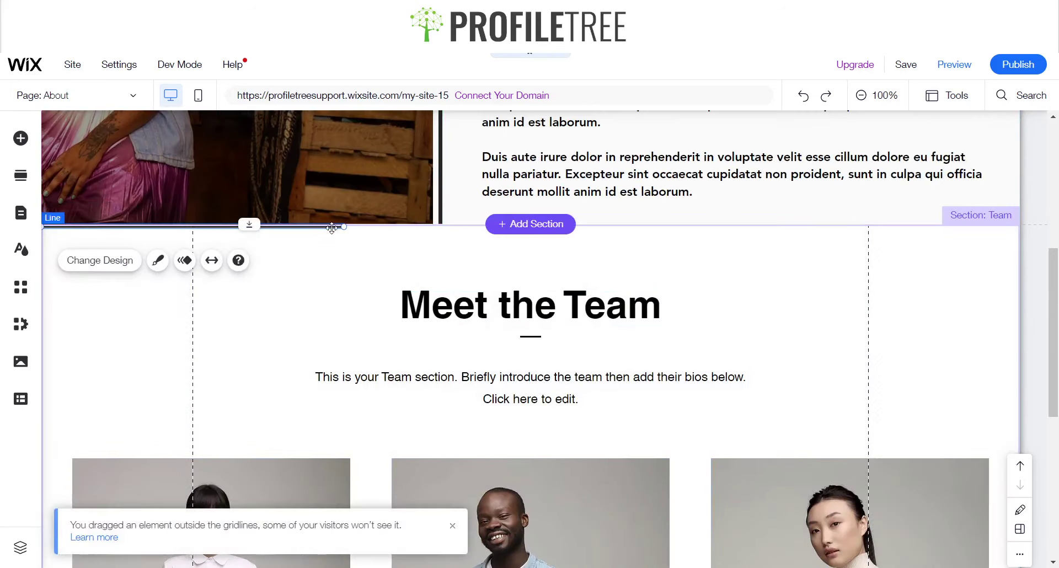
pyautogui.moveTo(334, 227); pyautogui.dragTo(344, 225)
pyautogui.moveTo(593, 228); pyautogui.dragTo(1027, 230)
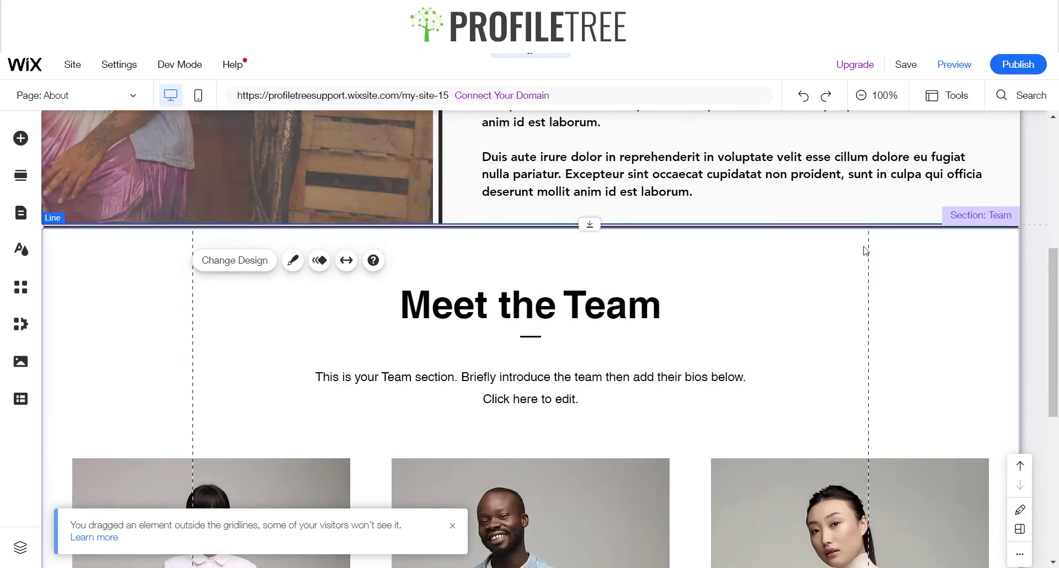
pyautogui.click(954, 64)
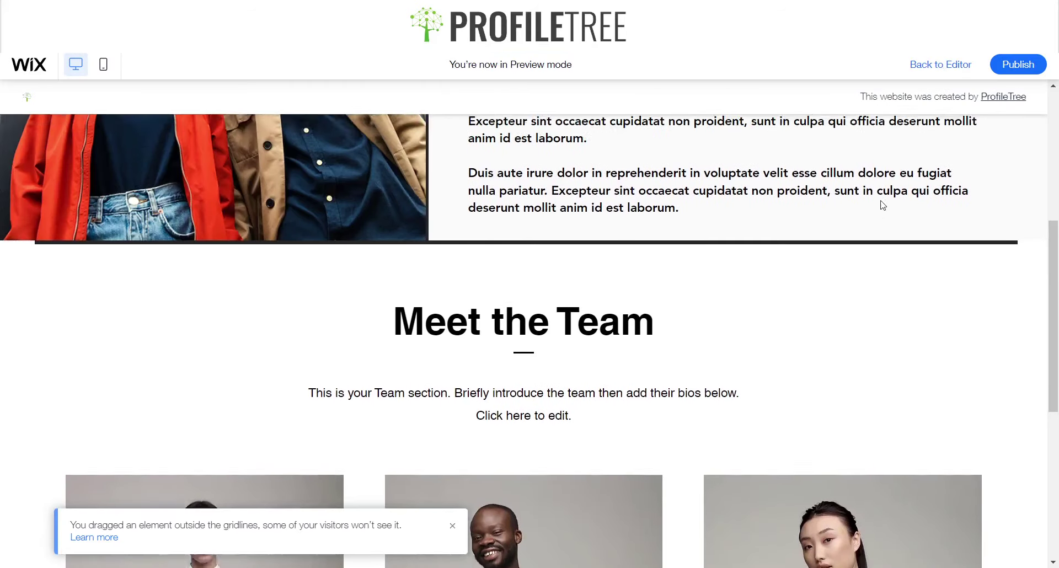
pyautogui.hotkey('ctrl', 'shift', 'p')
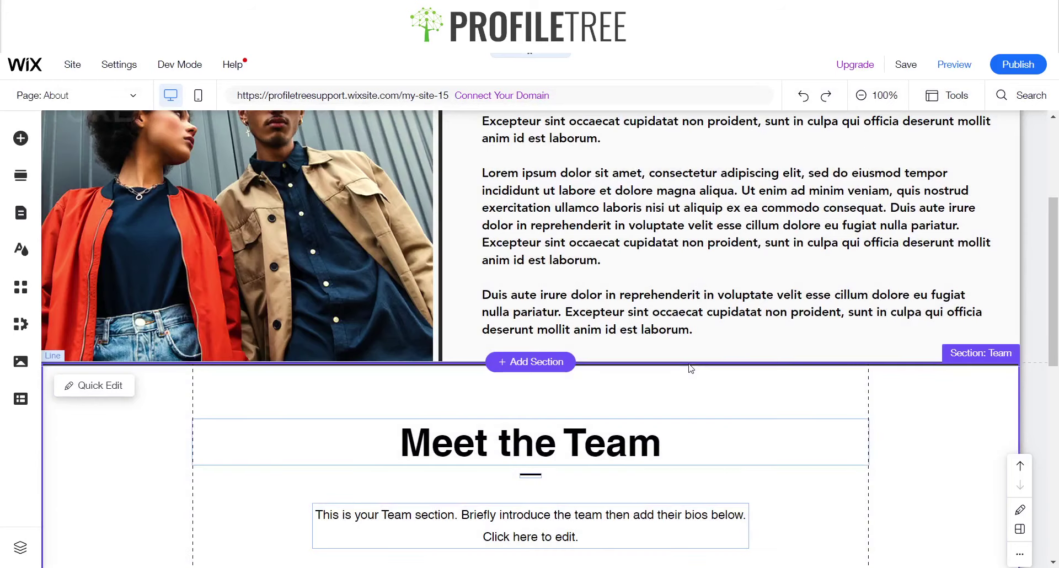
# Step: Try to resize and reposition the line above Meet the Team so it reaches the page's edges
pyautogui.click(689, 364)
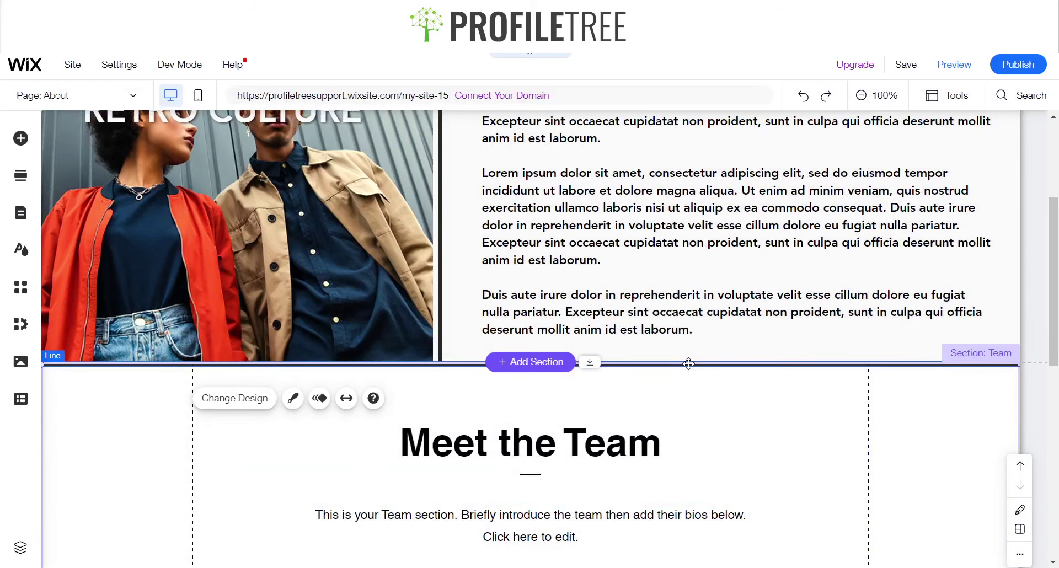
pyautogui.moveTo(680, 364); pyautogui.dragTo(613, 364)
pyautogui.moveTo(937, 370); pyautogui.dragTo(938, 369)
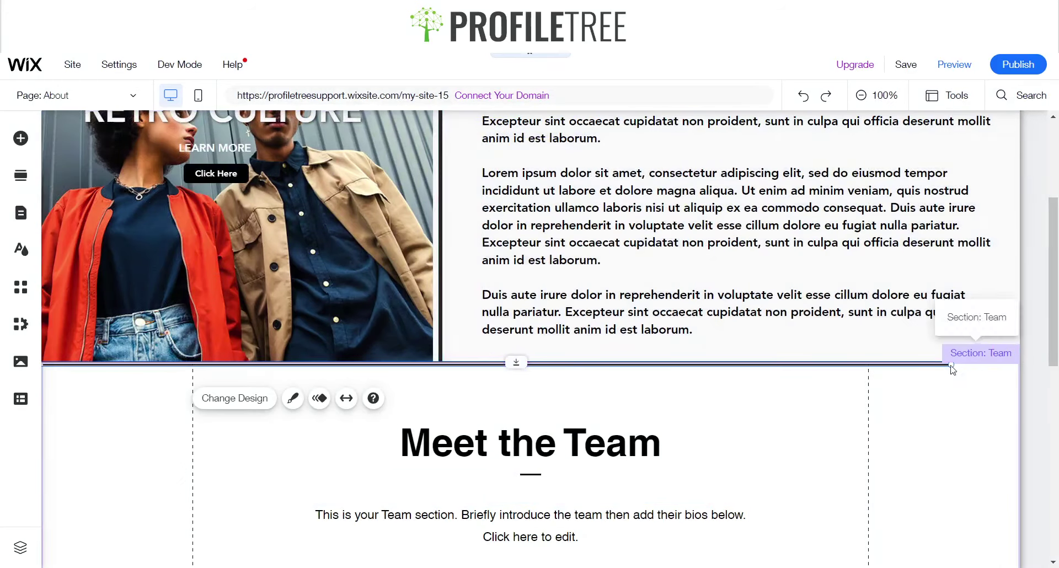
pyautogui.click(1056, 364)
pyautogui.click(941, 365)
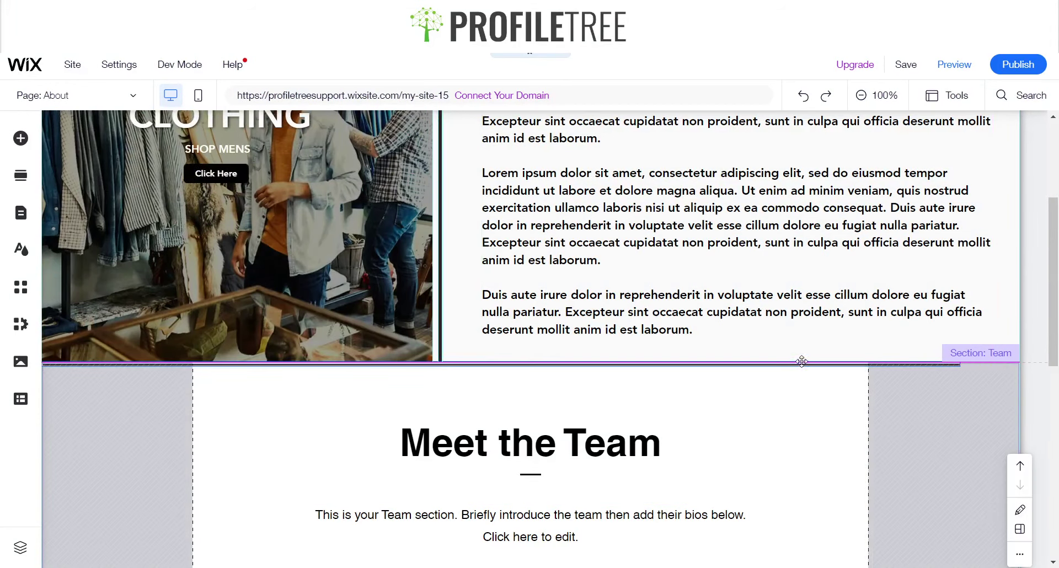
pyautogui.moveTo(802, 362); pyautogui.dragTo(944, 364)
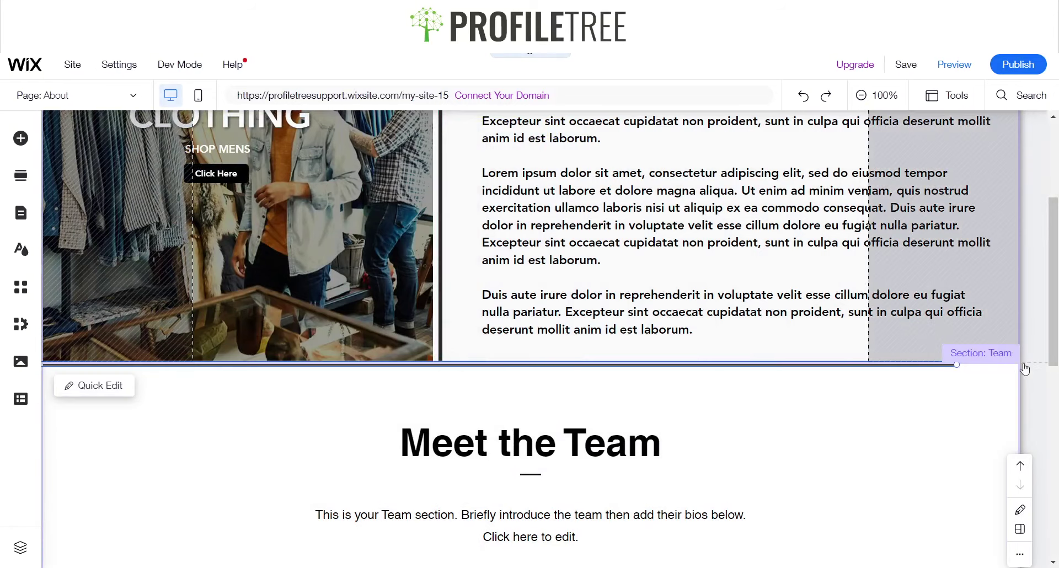
pyautogui.click(944, 363)
pyautogui.moveTo(916, 365); pyautogui.dragTo(844, 364)
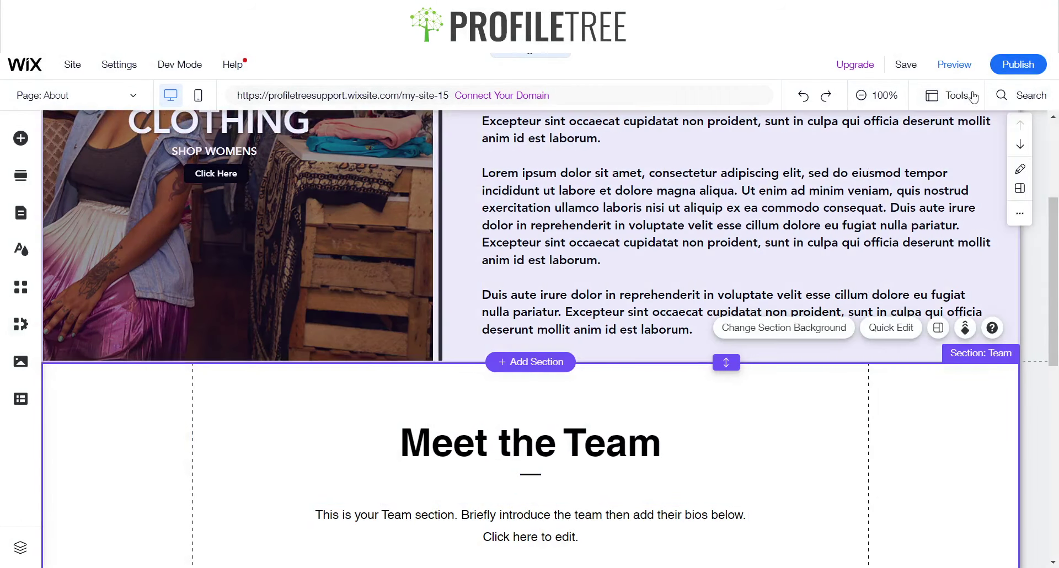
# Step: Restore the line above Meet the Team, stretch it to the full page width, and check it in preview
pyautogui.click(954, 64)
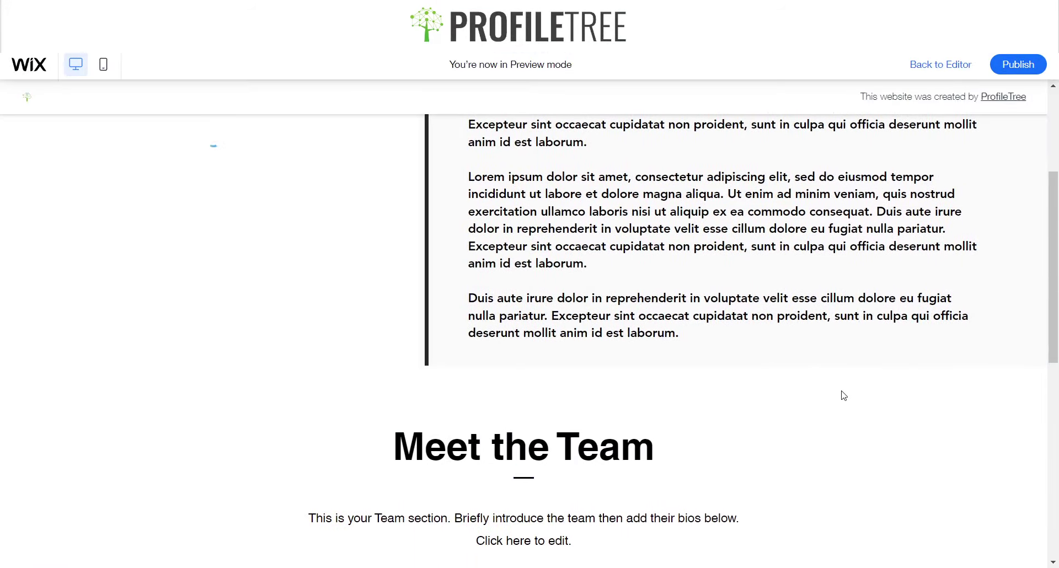
pyautogui.click(935, 69)
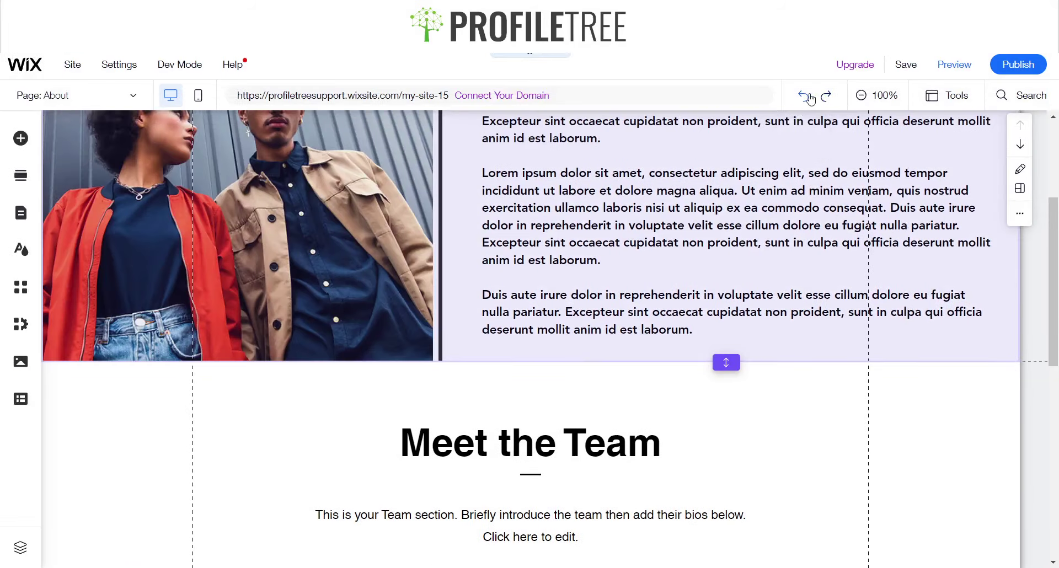
pyautogui.hotkey('ctrl', 'shift', 'p')
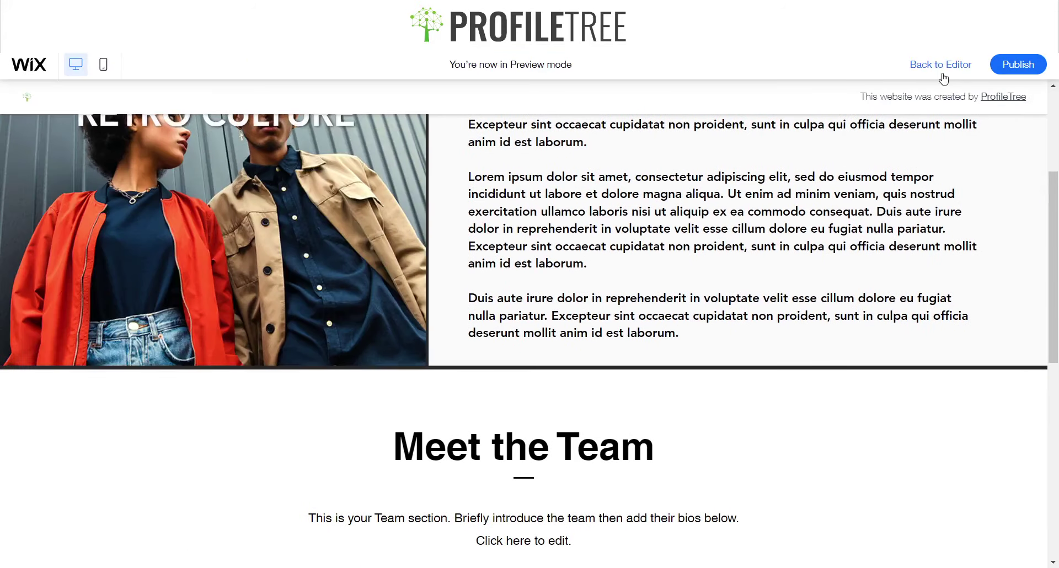
pyautogui.click(943, 76)
# Step: Set the font of the Meet the Team heading to SF Retro Splice Condensed
pyautogui.scroll(4, 607, 295)
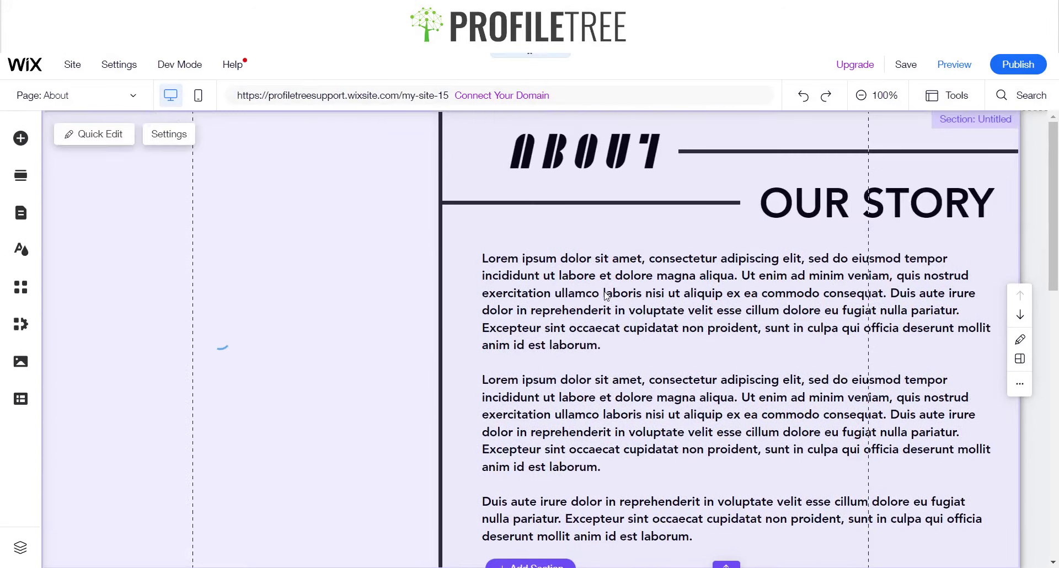
pyautogui.scroll(-7, 607, 295)
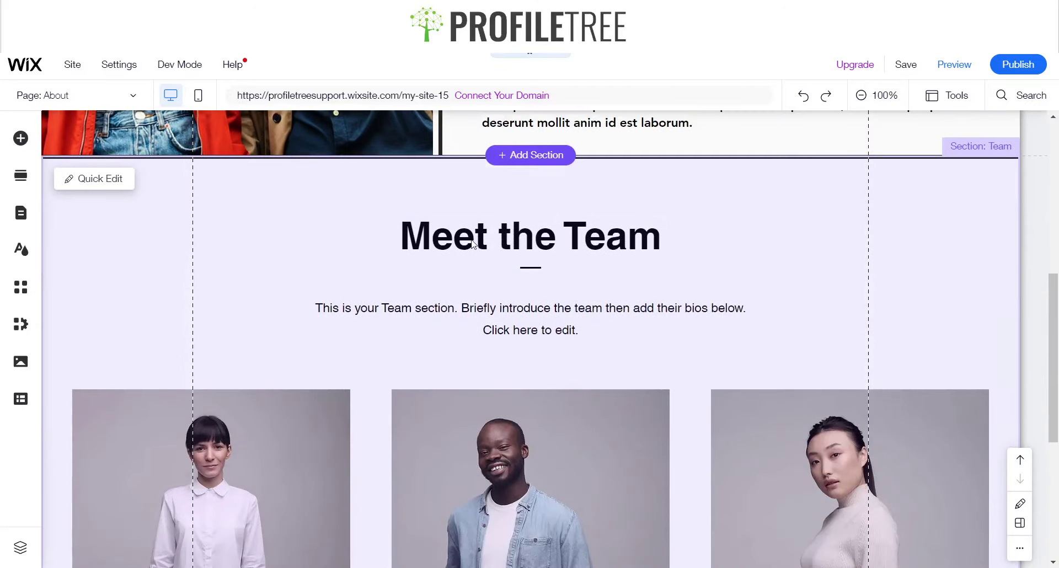
pyautogui.click(463, 236)
pyautogui.doubleClick(352, 230)
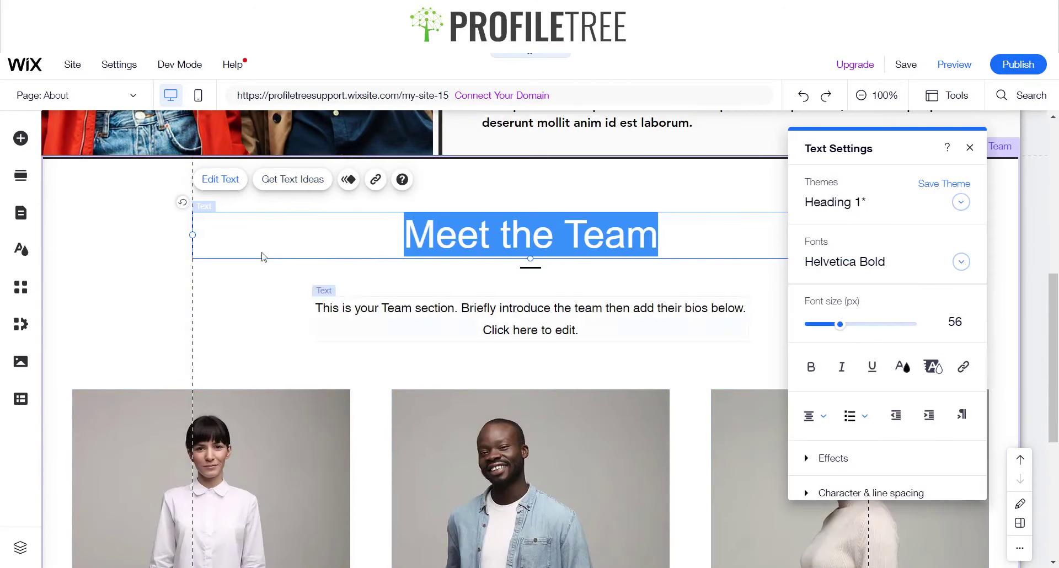
pyautogui.click(844, 263)
pyautogui.scroll(10, 917, 298)
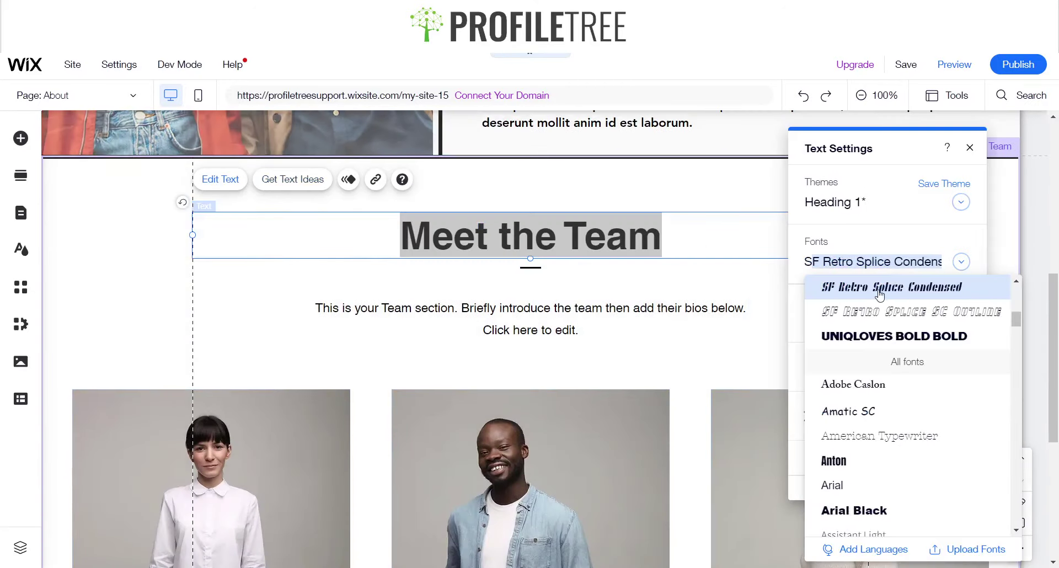
pyautogui.click(910, 286)
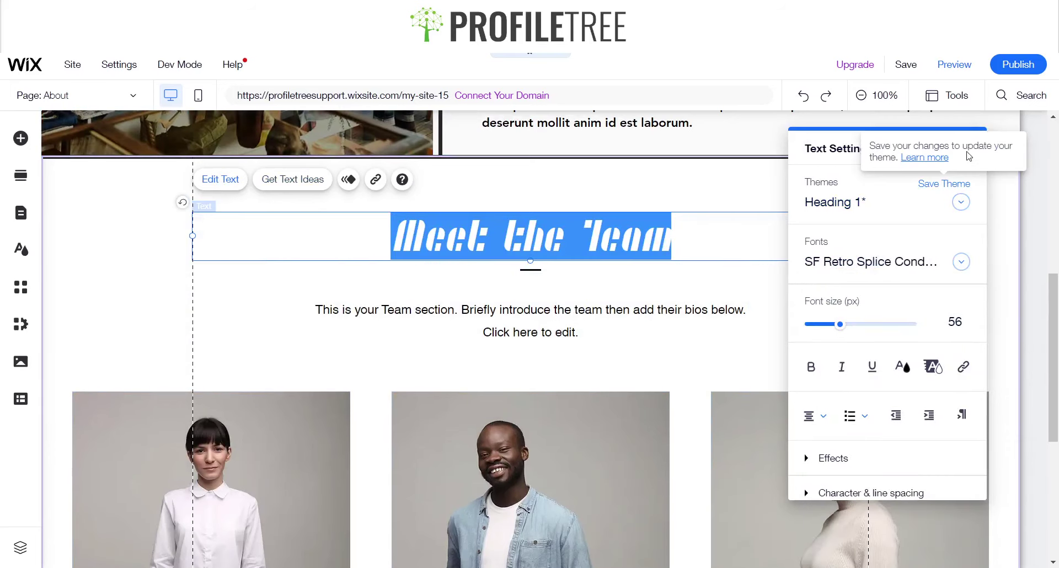
pyautogui.click(1011, 249)
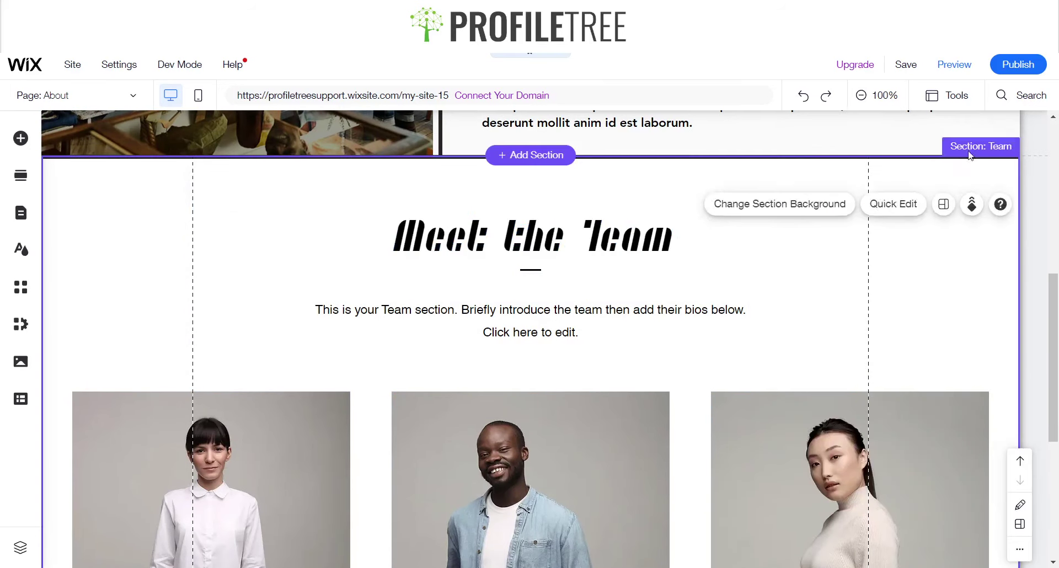
# Step: Replace the Meet the Team heading text with OUR TEAM
pyautogui.click(546, 241)
pyautogui.click(219, 180)
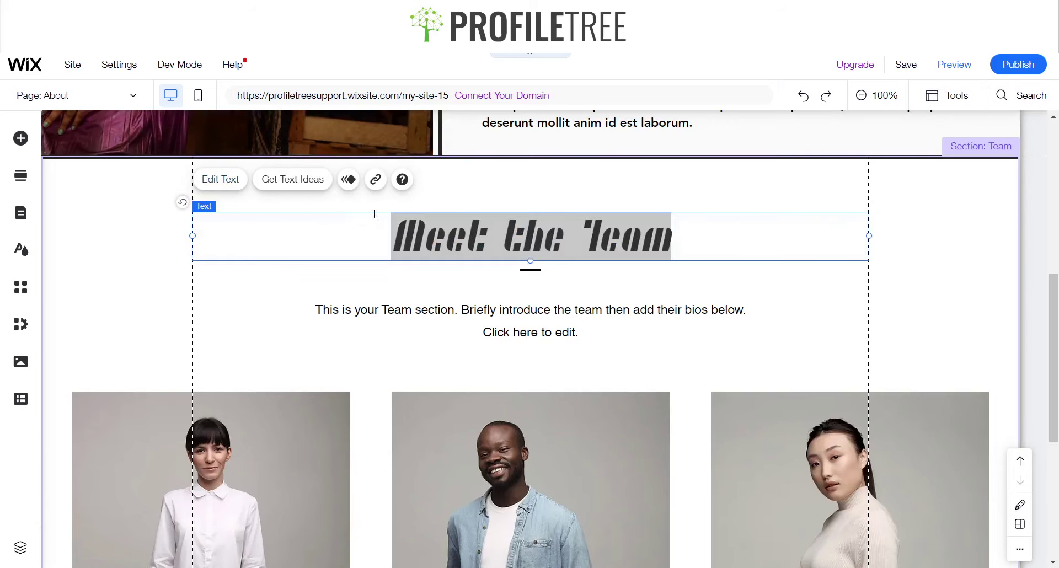
pyautogui.click(775, 292)
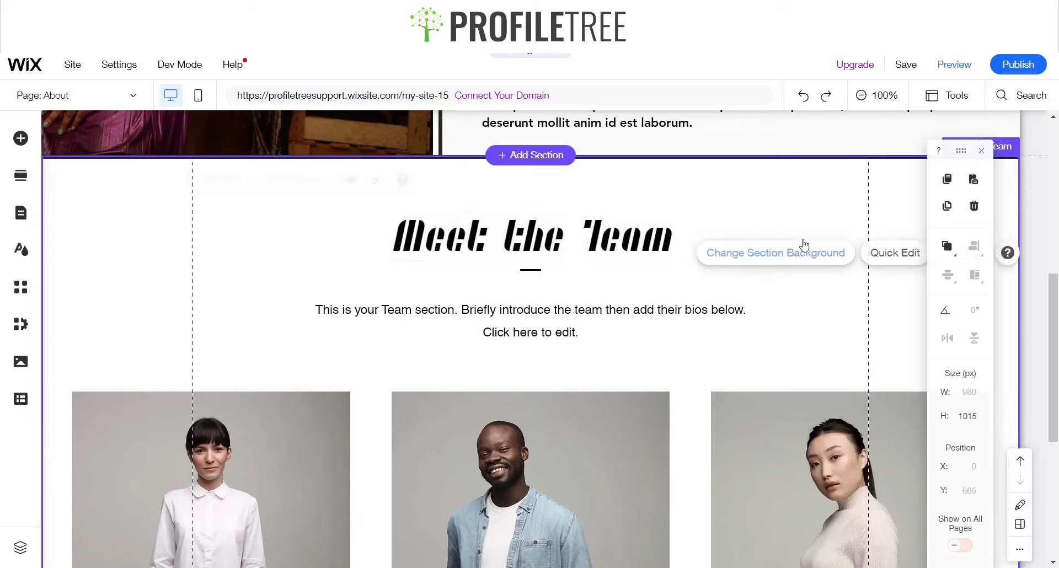
pyautogui.click(374, 230)
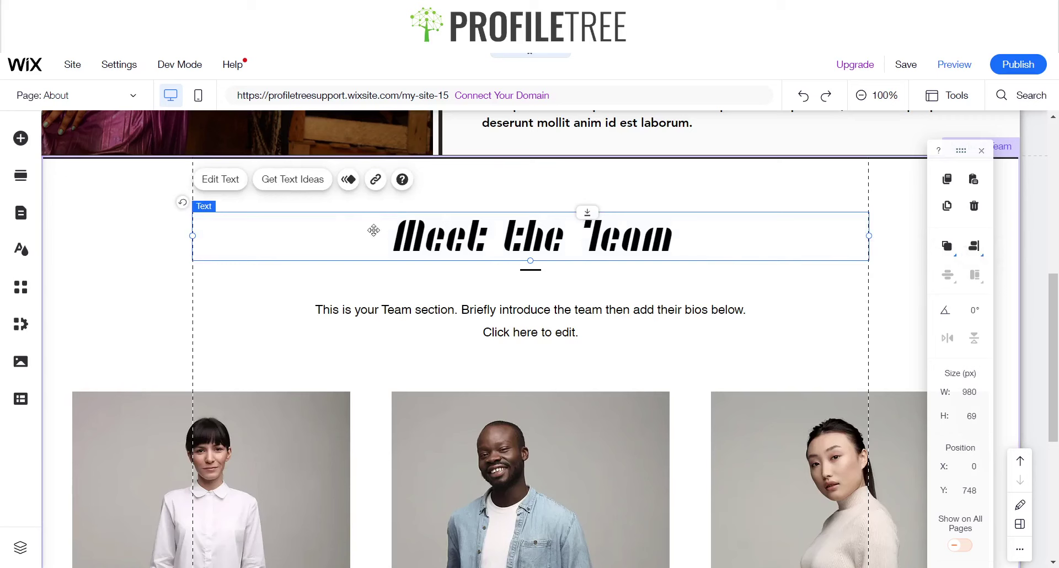
pyautogui.click(235, 187)
pyautogui.write('OUR TEAM')
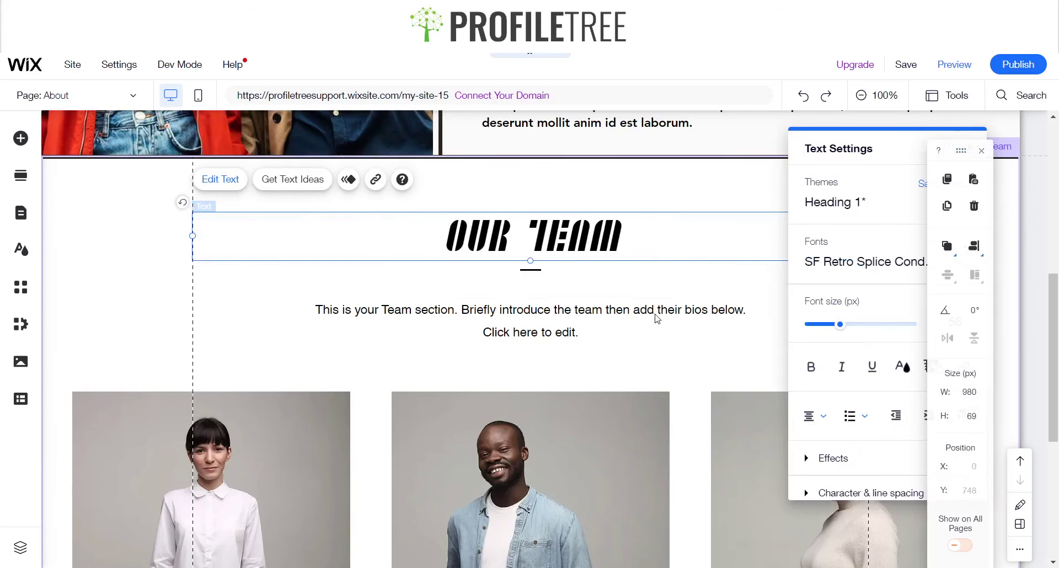
# Step: Change the OUR TEAM heading's font to Avenir and close the text settings
pyautogui.scroll(8, 656, 319)
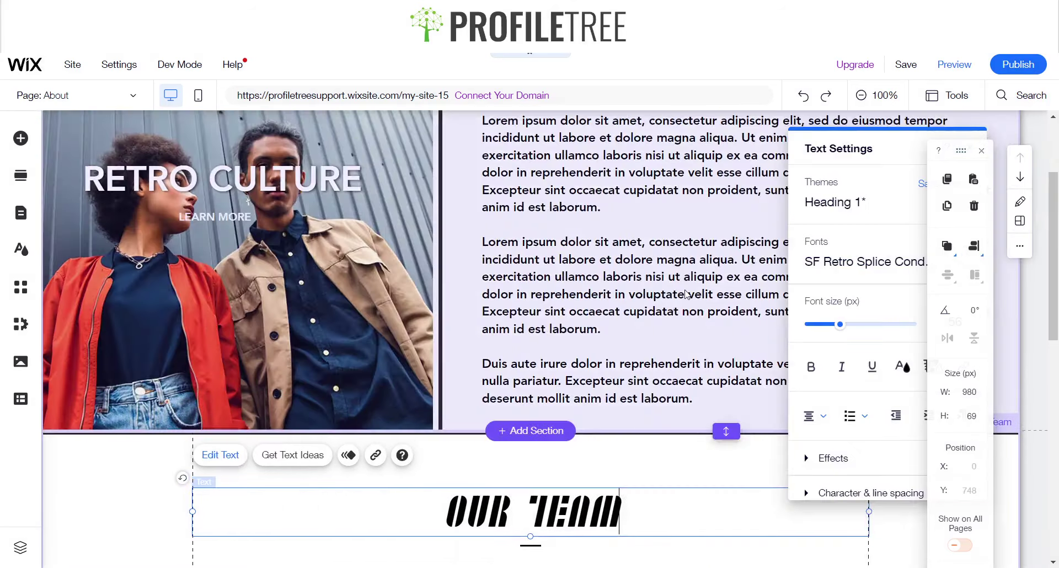
pyautogui.scroll(-6, 683, 263)
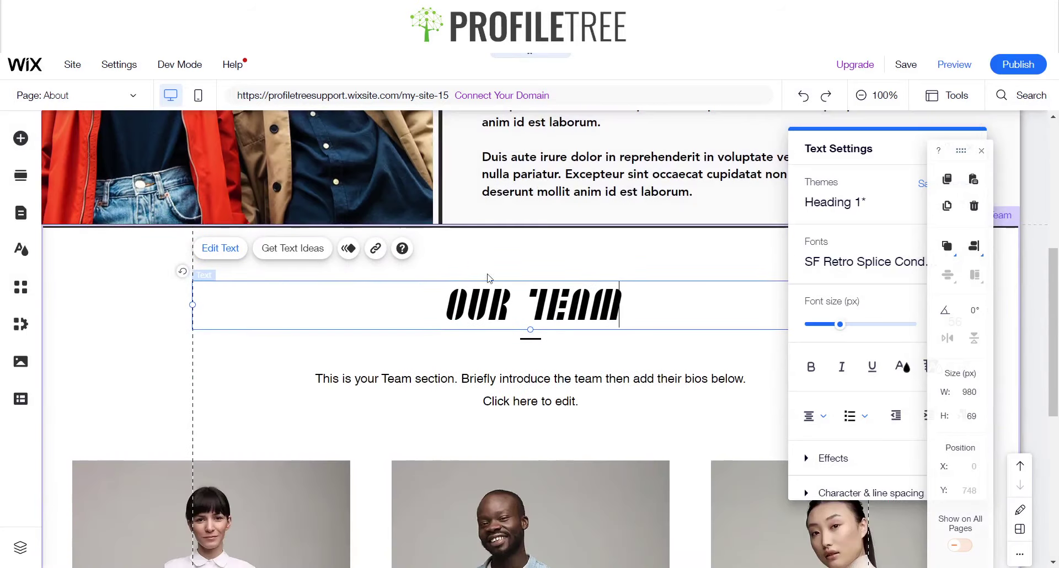
pyautogui.click(863, 263)
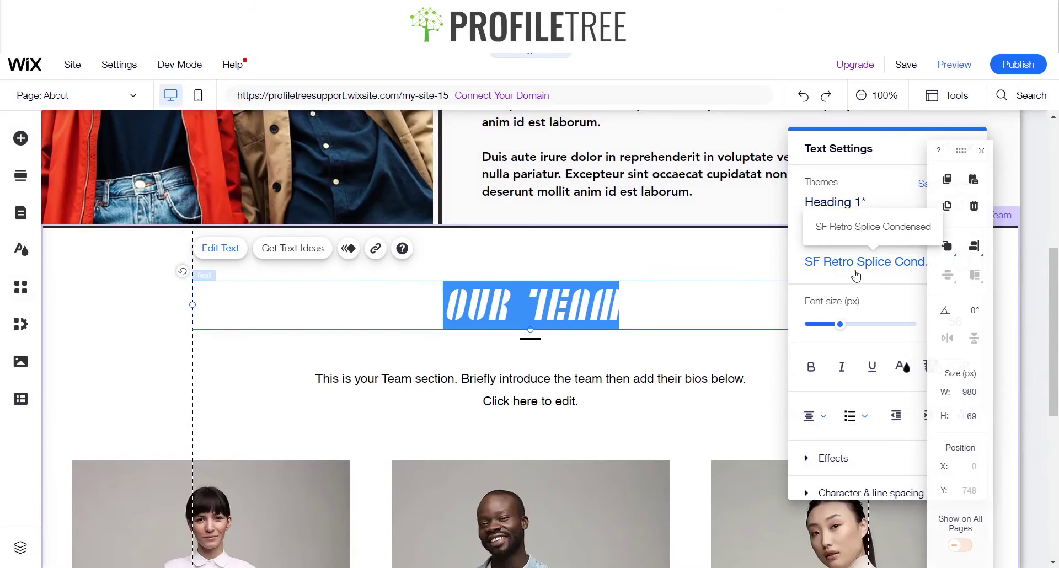
pyautogui.click(855, 274)
pyautogui.write('Avenida')
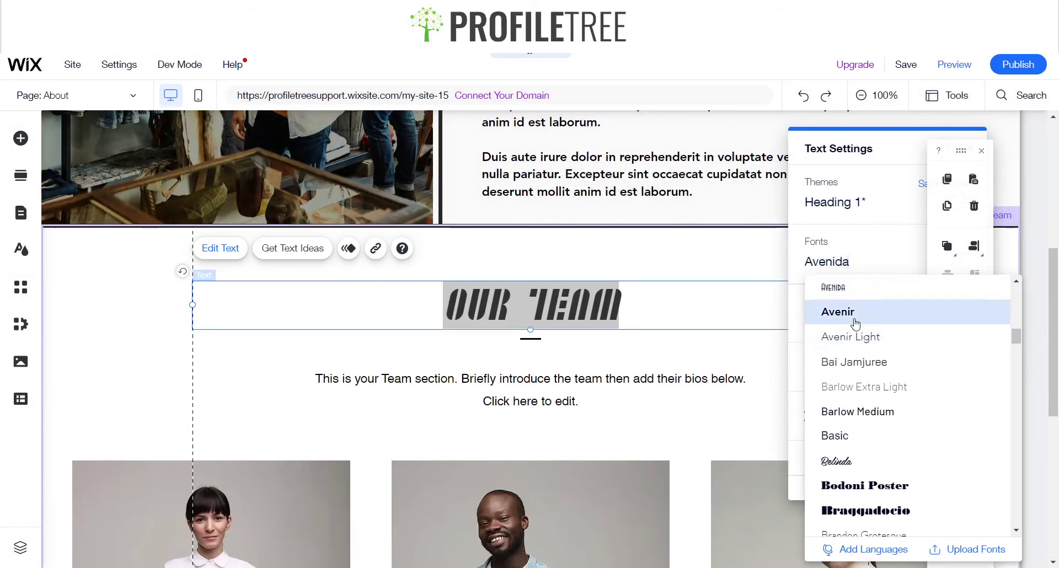
pyautogui.click(855, 324)
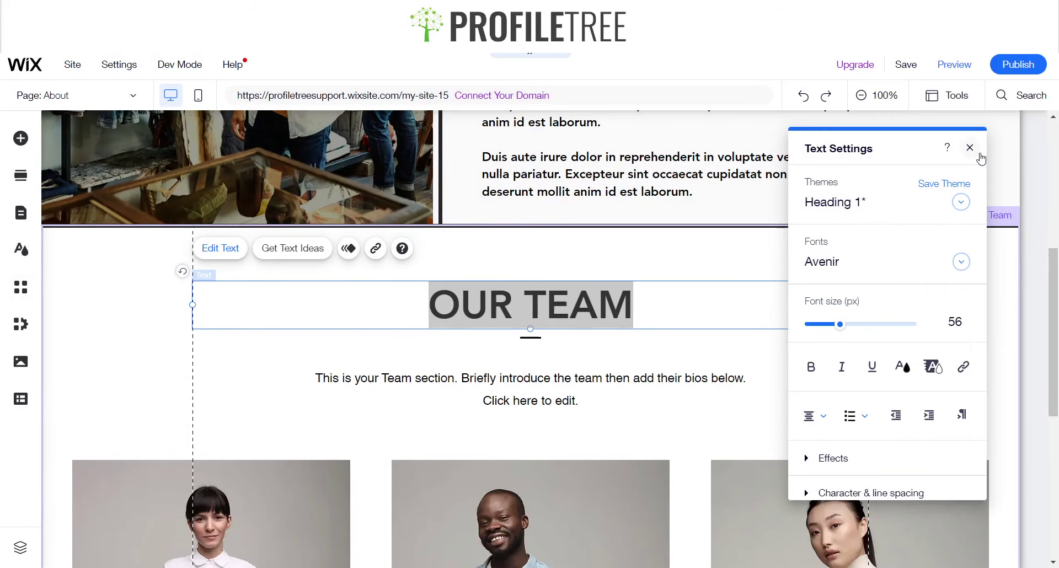
pyautogui.click(972, 151)
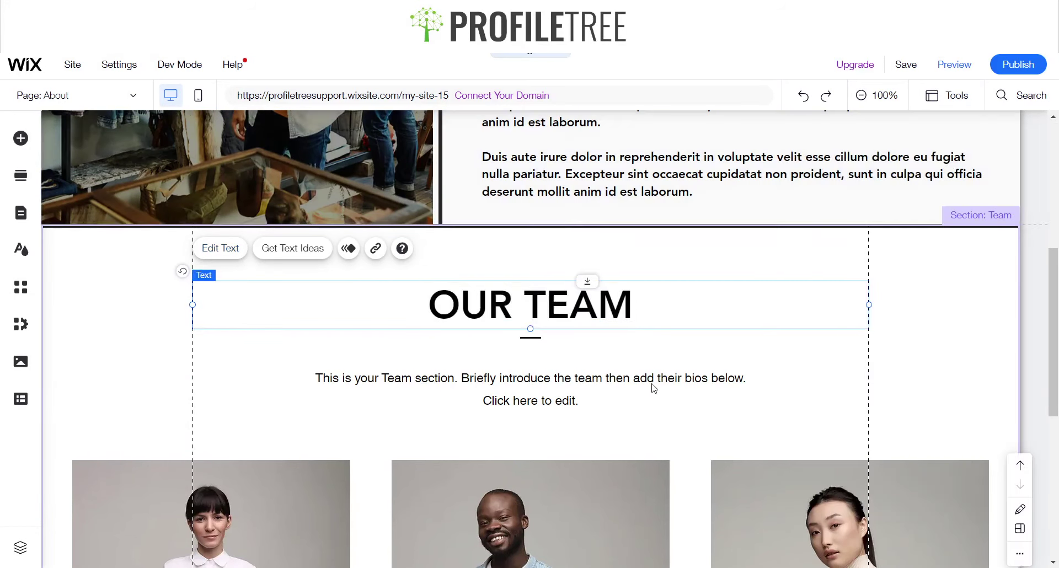
# Step: Examine the team member cards, their text and container, and how the section sits below the About section
pyautogui.scroll(-3, 524, 383)
pyautogui.scroll(-3, 525, 384)
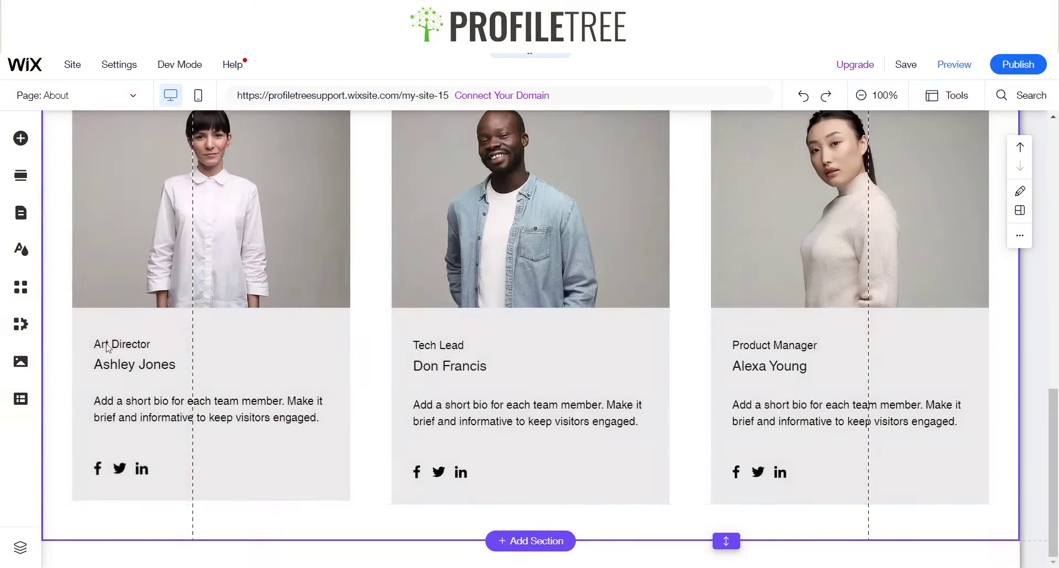
pyautogui.click(136, 347)
pyautogui.click(136, 347)
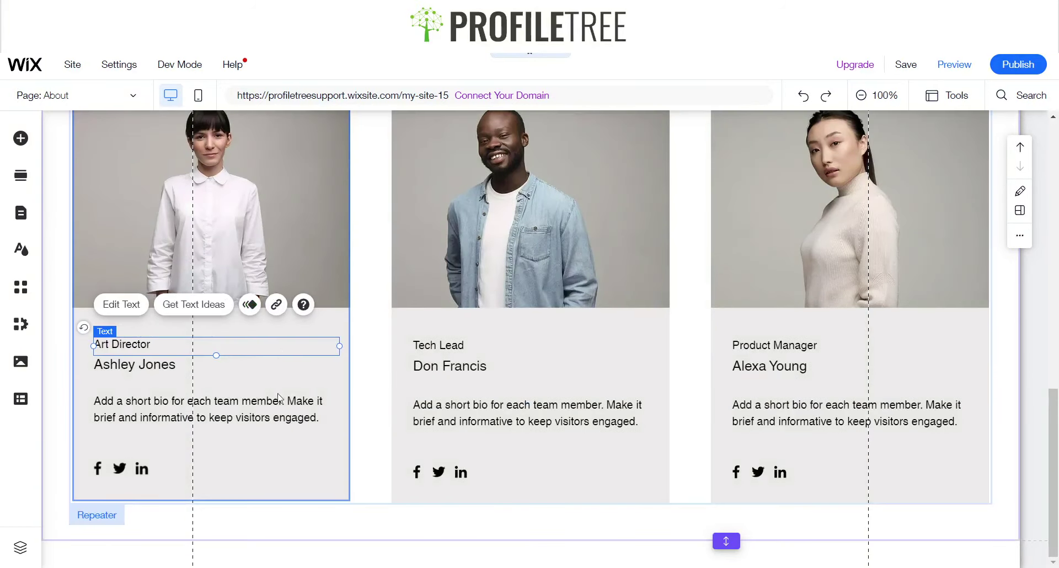
pyautogui.click(317, 375)
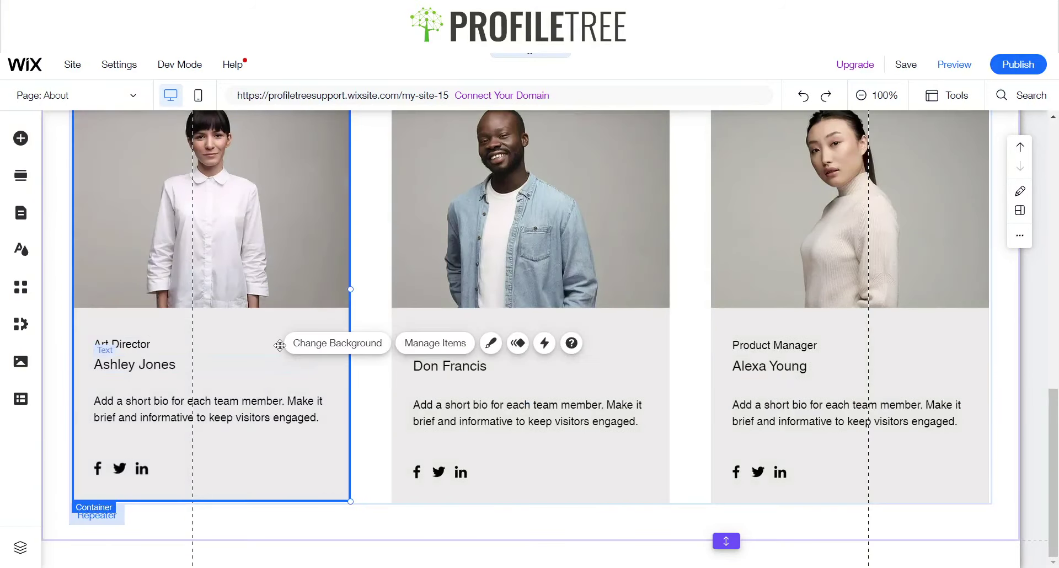
pyautogui.scroll(15, 278, 323)
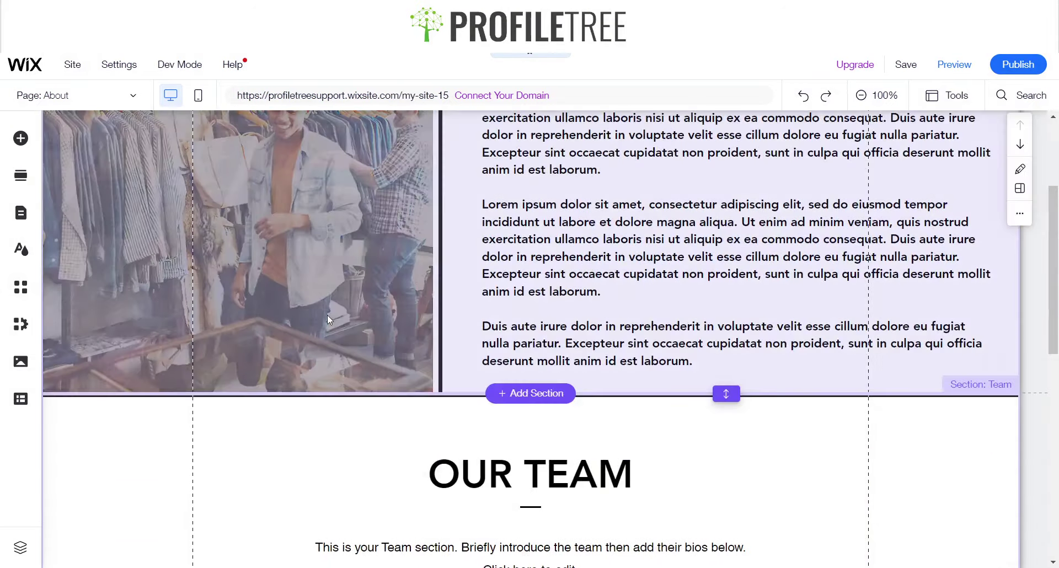
pyautogui.scroll(-15, 342, 313)
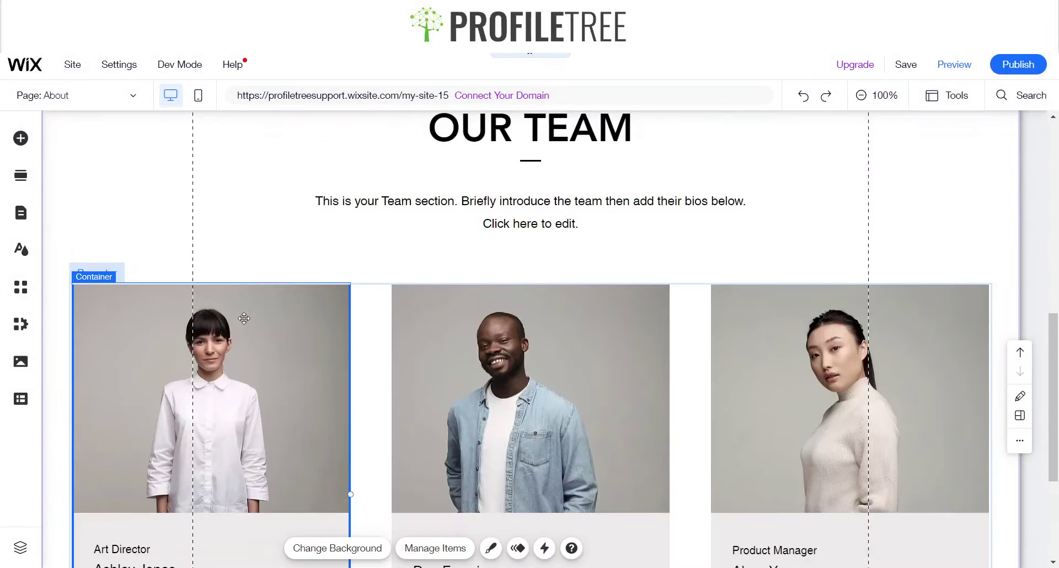
pyautogui.scroll(7, 343, 336)
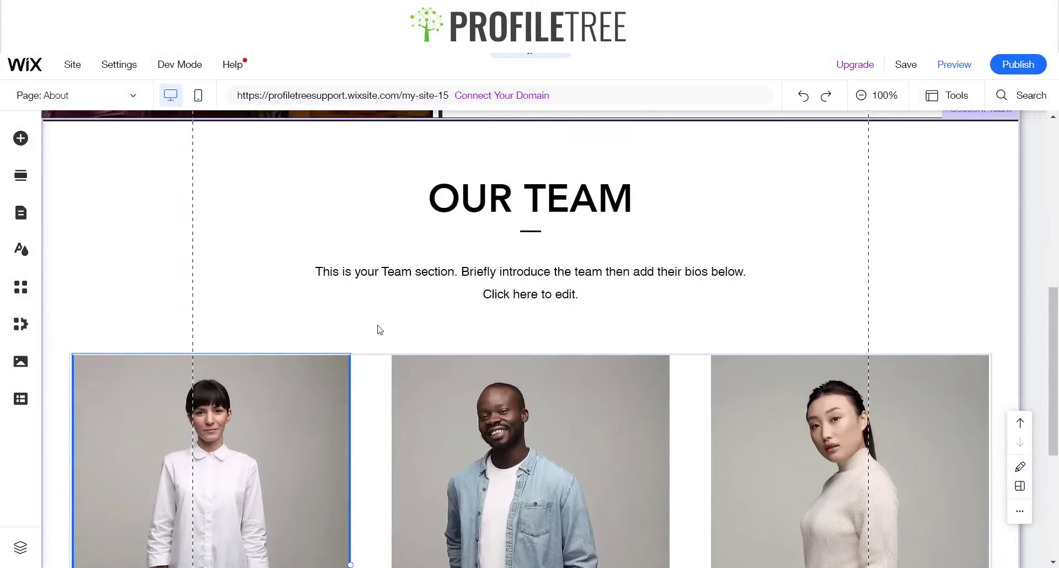
pyautogui.scroll(-7, 279, 320)
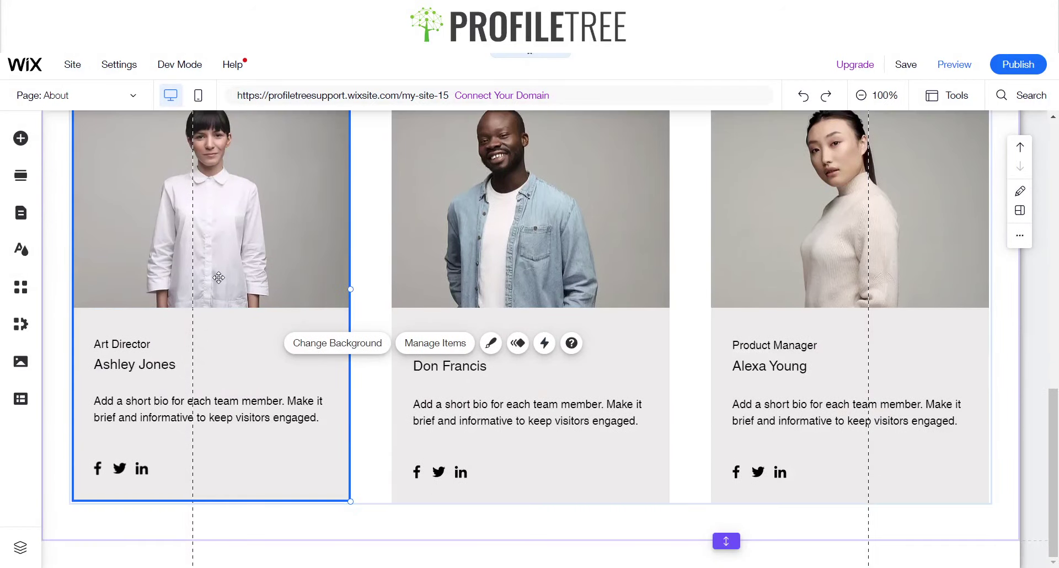
pyautogui.click(137, 346)
pyautogui.click(120, 344)
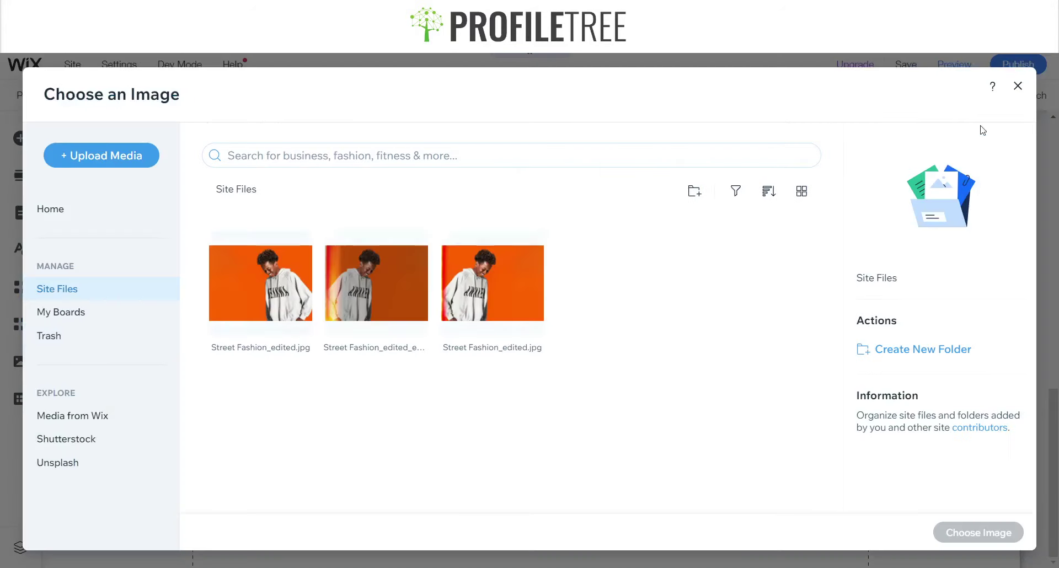
pyautogui.click(1025, 85)
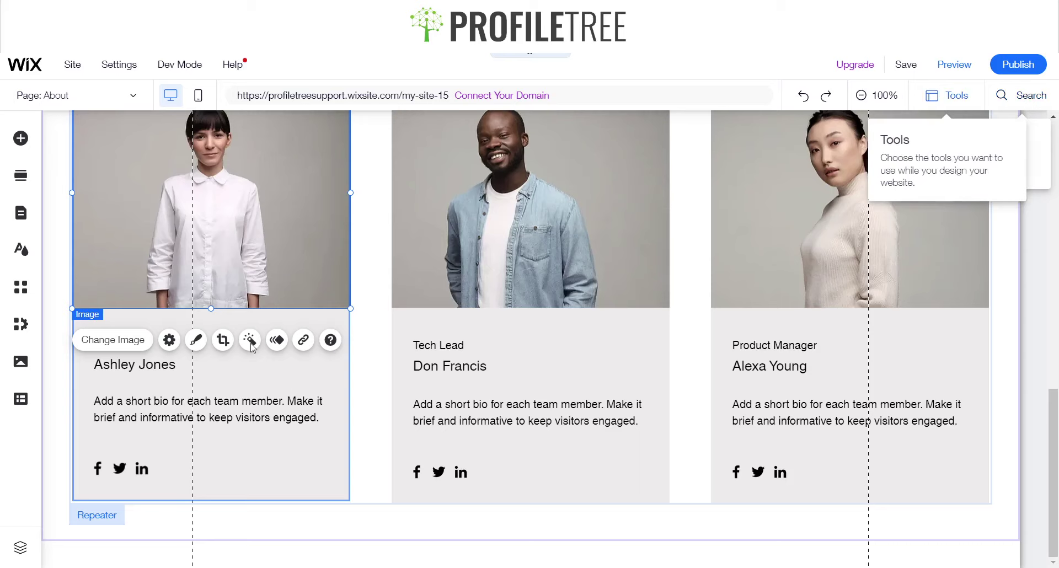
pyautogui.click(132, 364)
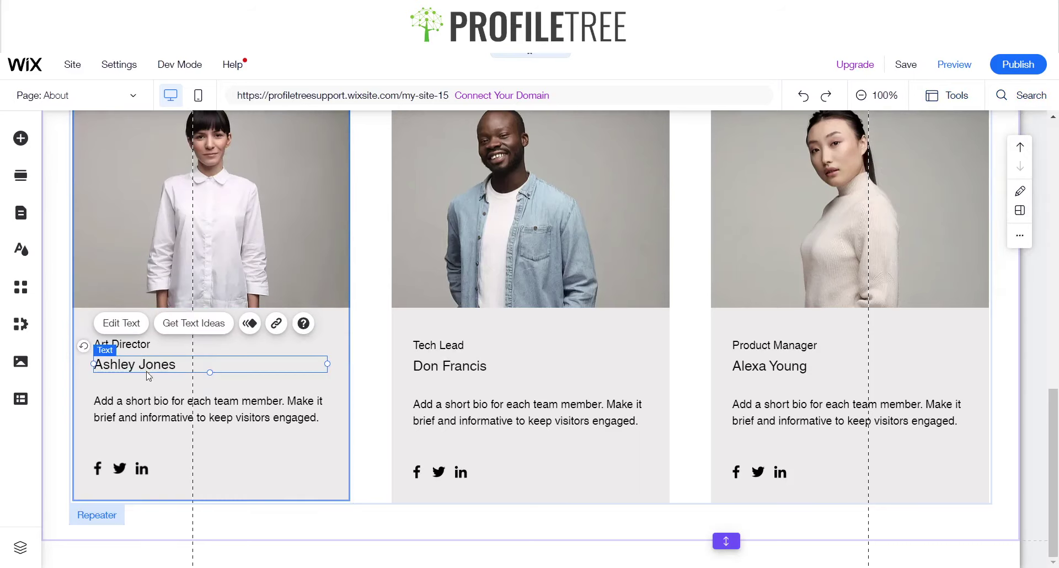
pyautogui.moveTo(148, 376); pyautogui.dragTo(147, 373)
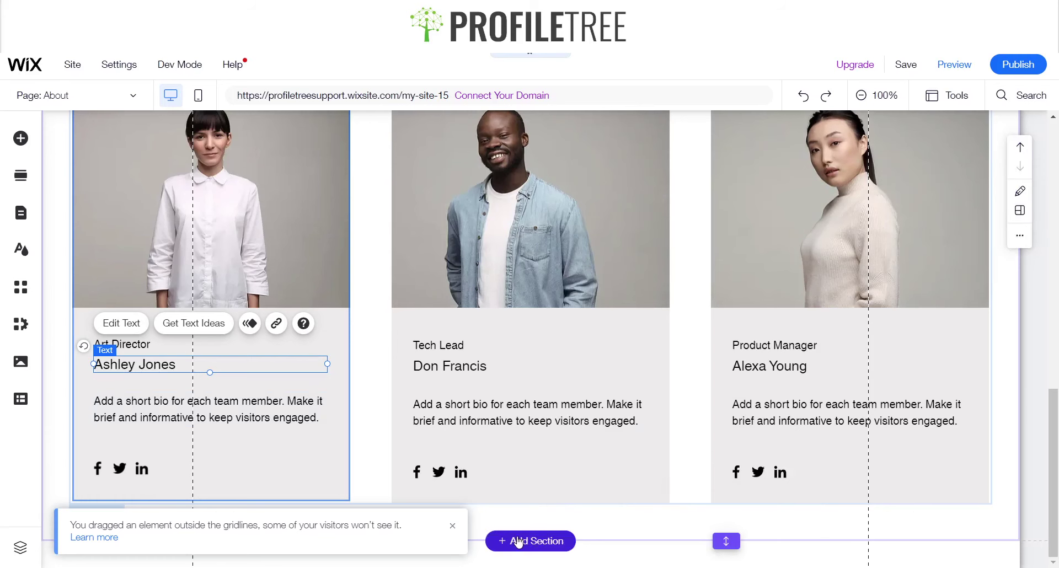
pyautogui.scroll(15, 537, 386)
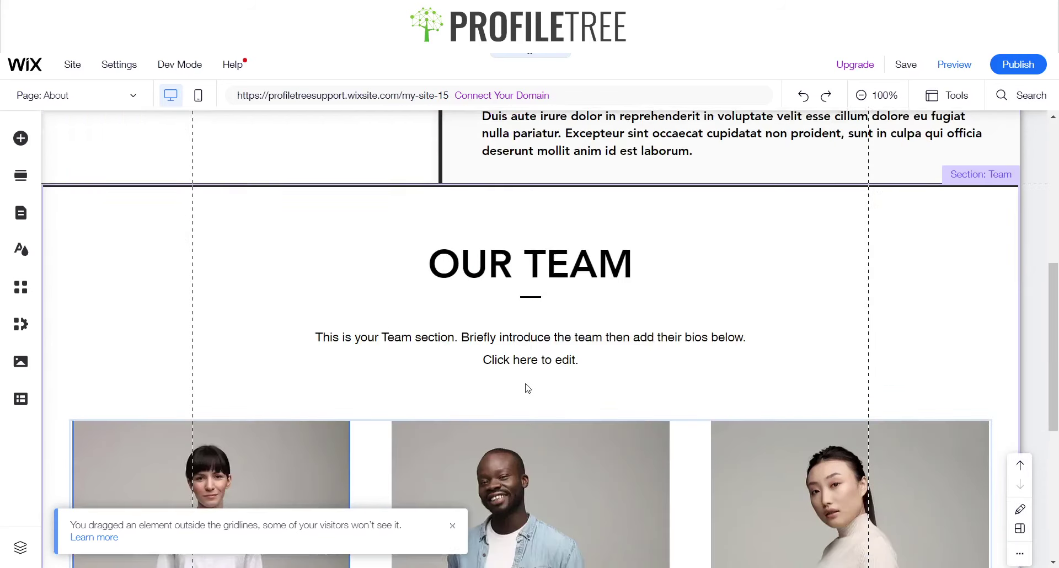
pyautogui.scroll(-15, 627, 194)
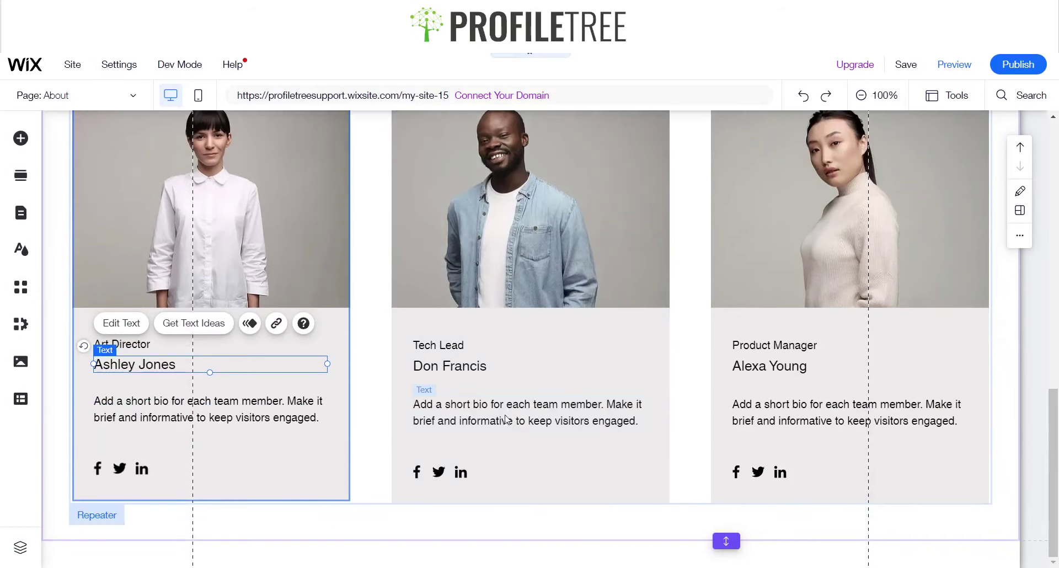
# Step: Add the black testimonial slideshow from the Testimonials section designs below the Team section
pyautogui.click(509, 542)
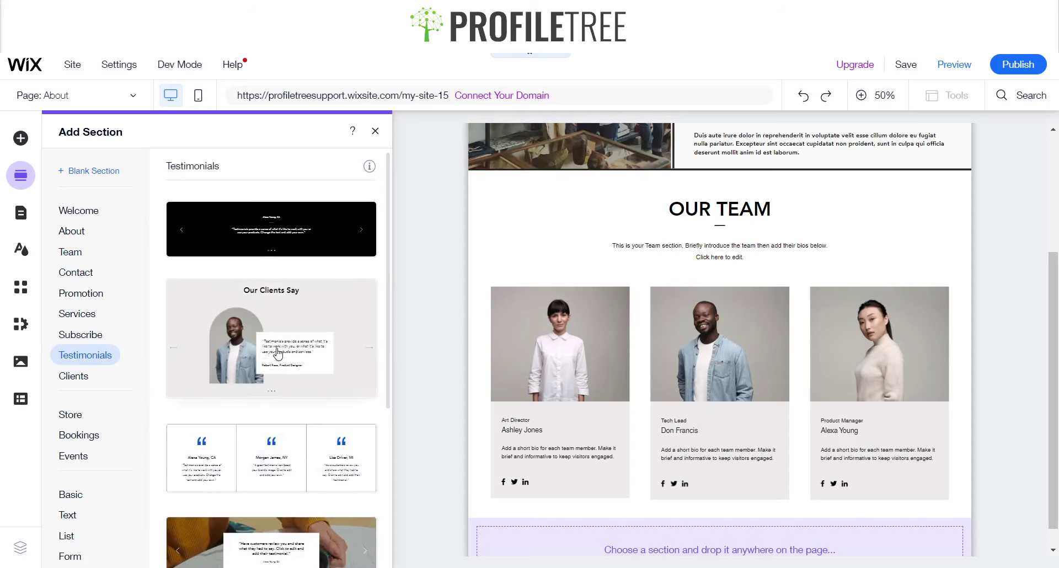
pyautogui.scroll(-5, 266, 387)
pyautogui.scroll(5, 268, 376)
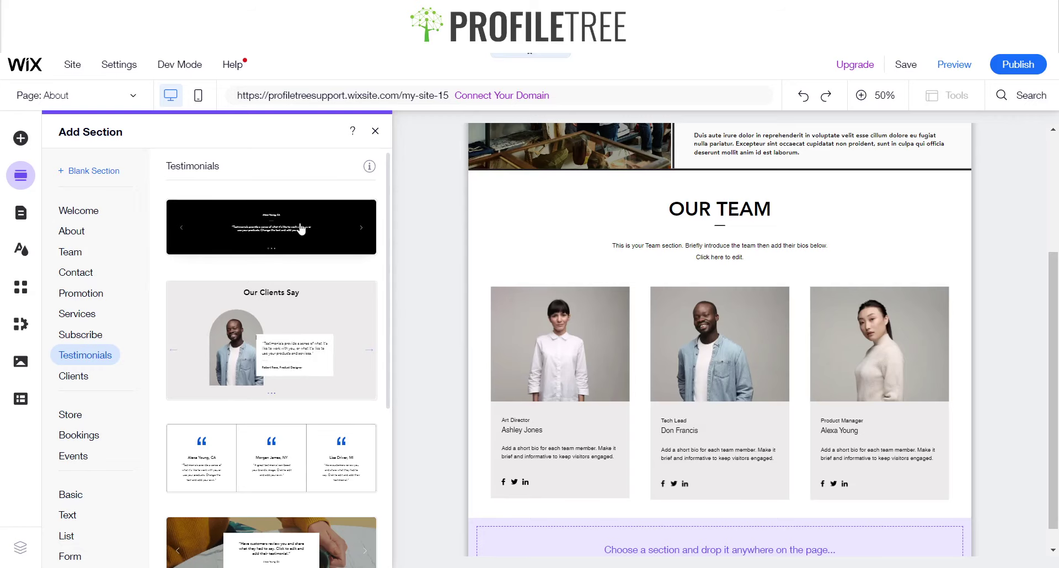
pyautogui.click(331, 241)
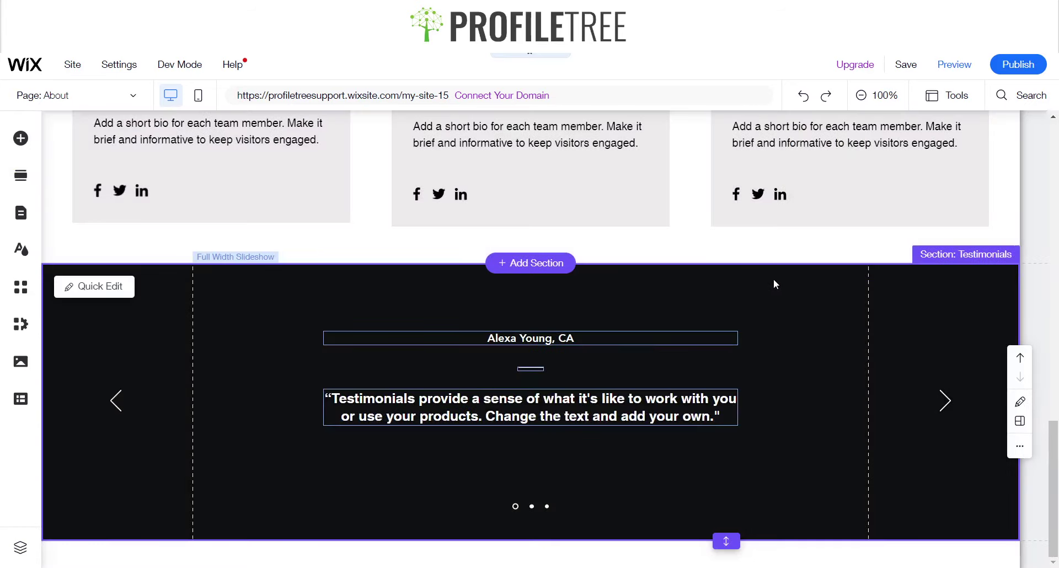
pyautogui.click(774, 284)
# Step: Look over the About and Team sections and open the page in preview
pyautogui.scroll(10, 638, 246)
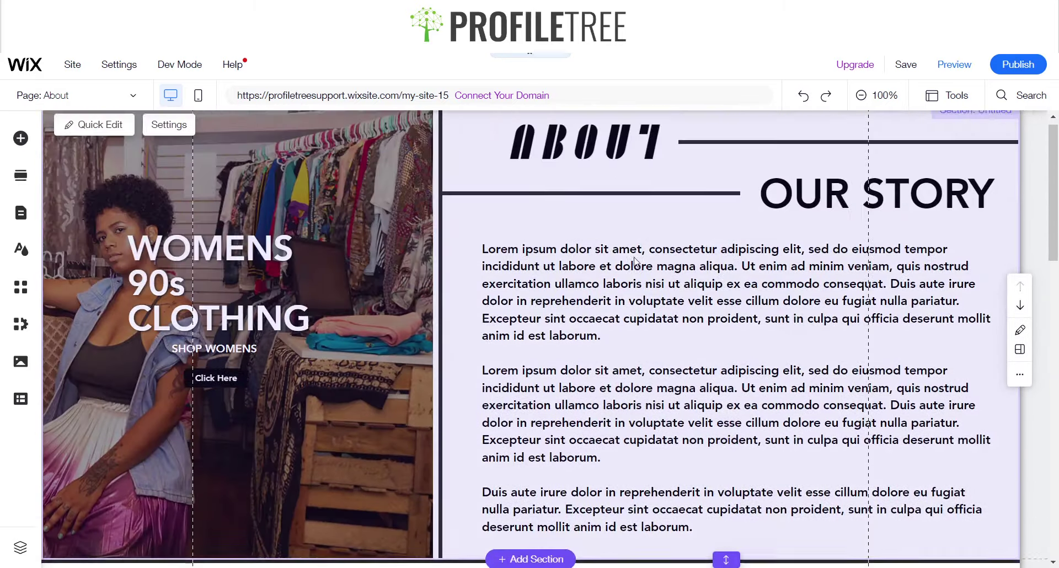
pyautogui.scroll(-8, 772, 221)
pyautogui.scroll(2, 884, 161)
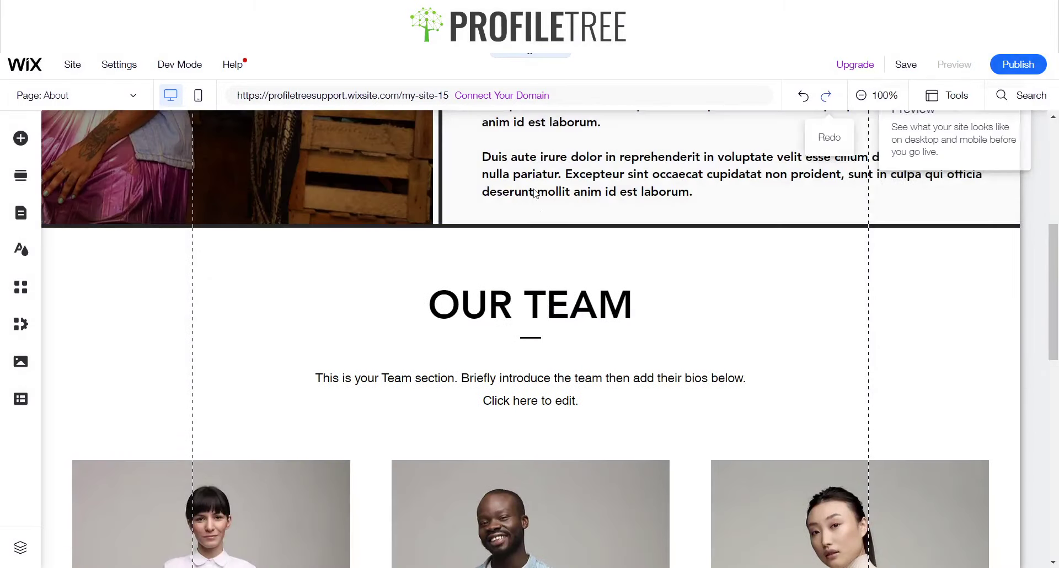
pyautogui.hotkey('ctrl', 'shift', 'p')
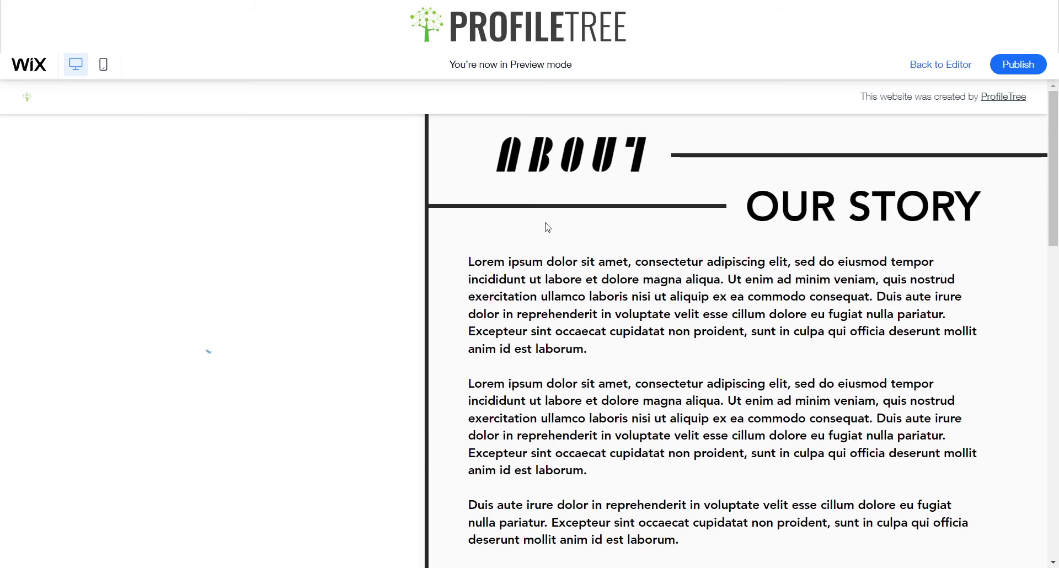
# Step: Look over the previewed About page from the slideshow to the testimonials section and return to the editor
pyautogui.scroll(-2, 386, 265)
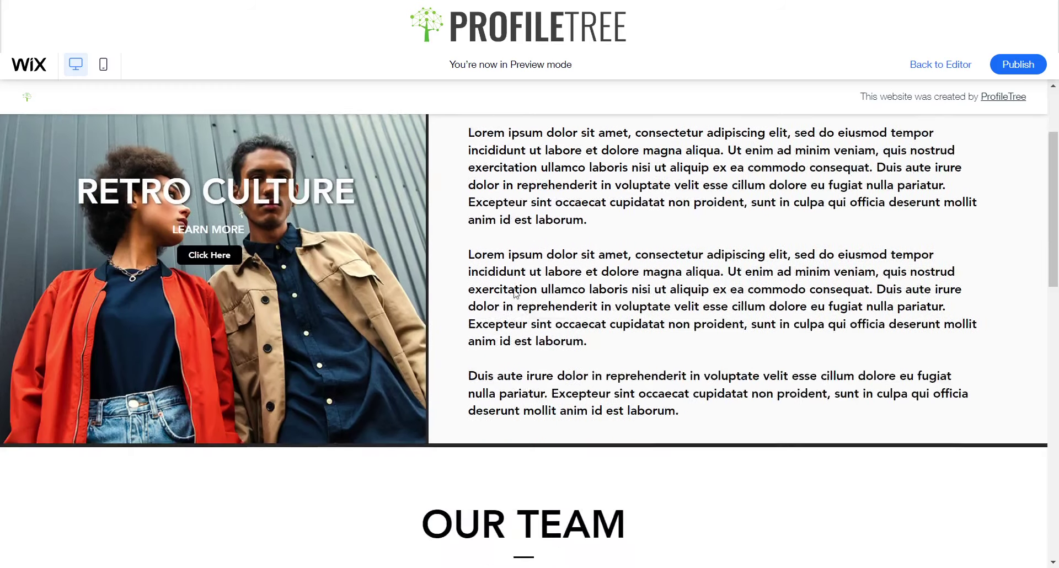
pyautogui.scroll(2, 471, 282)
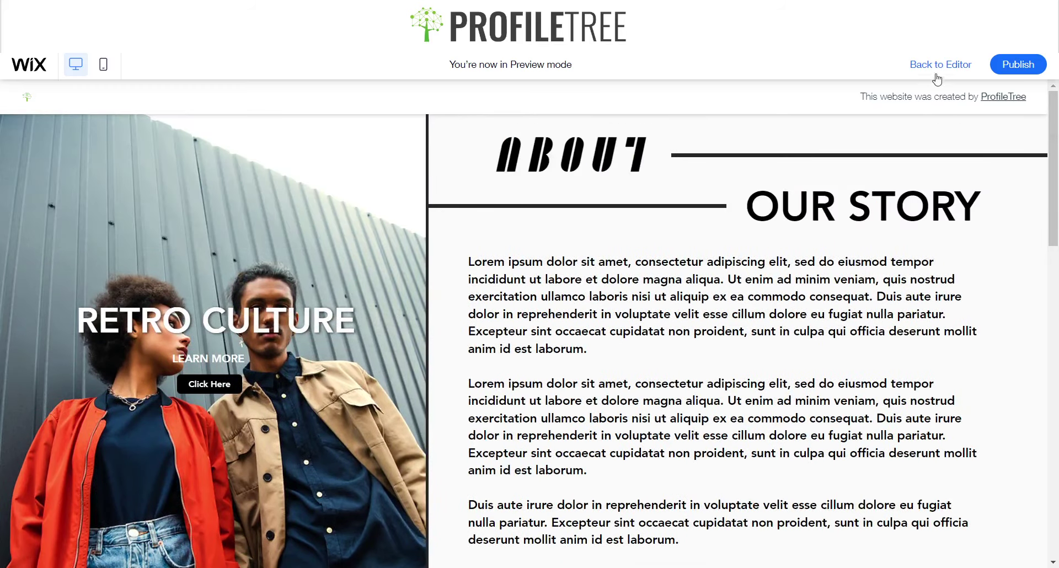
pyautogui.scroll(-15, 561, 279)
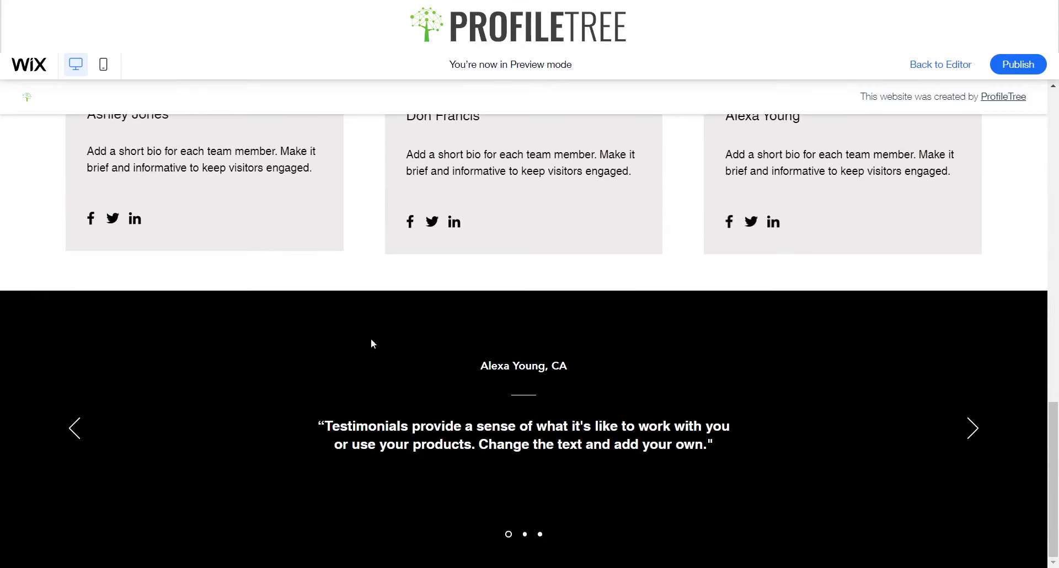
pyautogui.scroll(15, 673, 484)
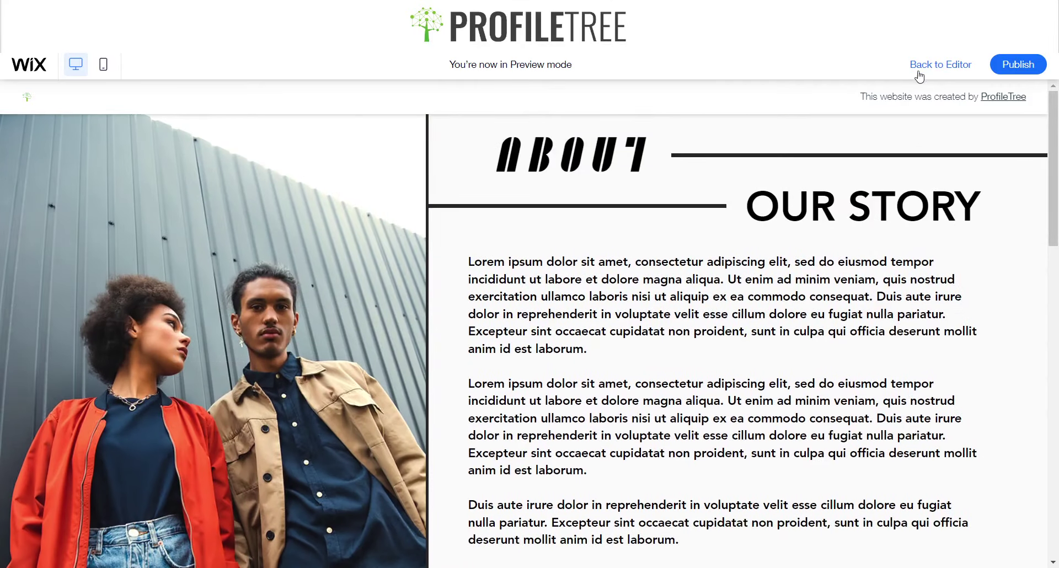
pyautogui.click(919, 72)
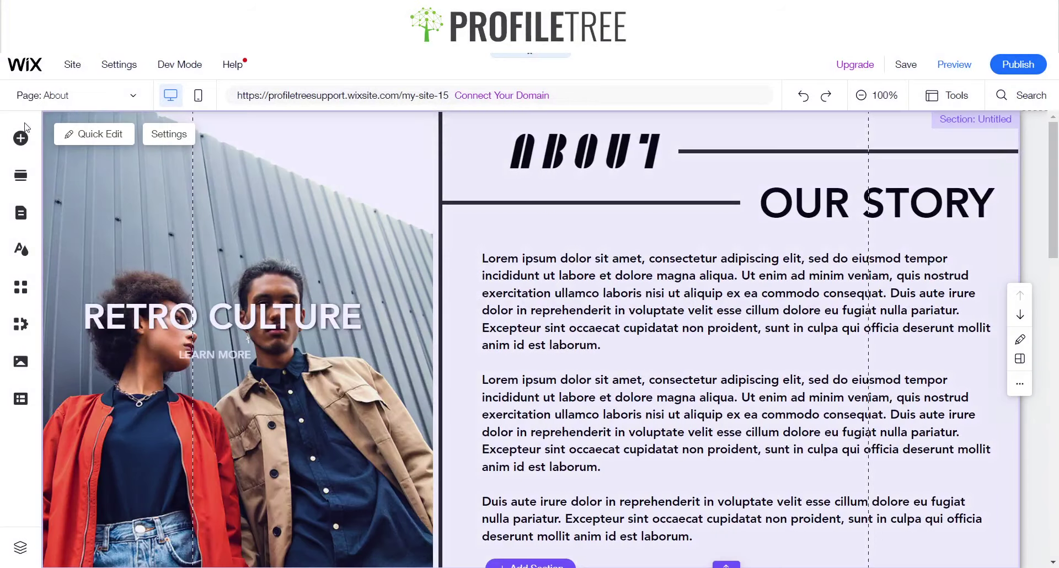
# Step: Open the Contact page and copy the white three-line menu icon over the portrait image
pyautogui.click(58, 95)
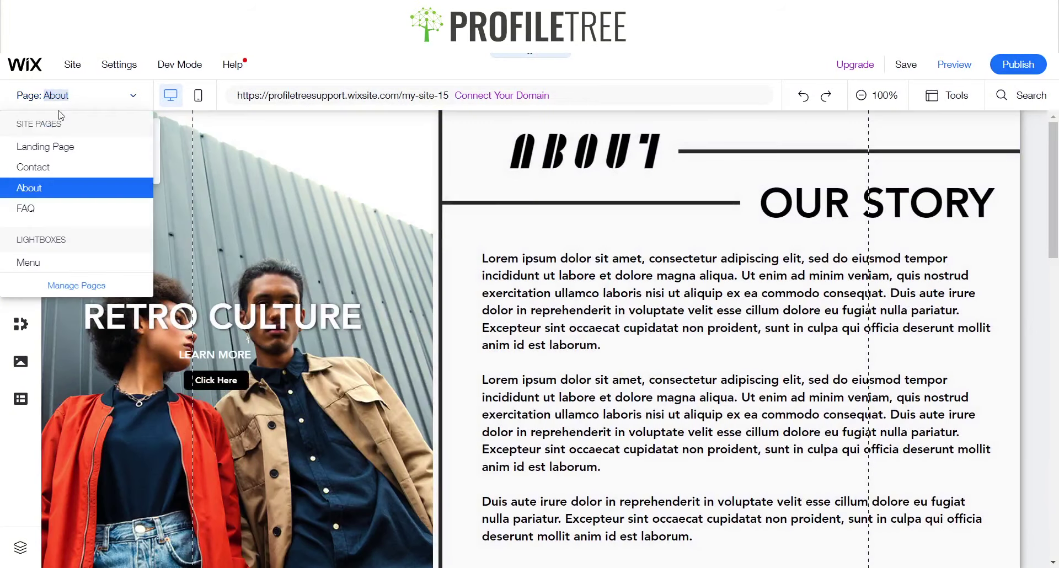
pyautogui.click(46, 167)
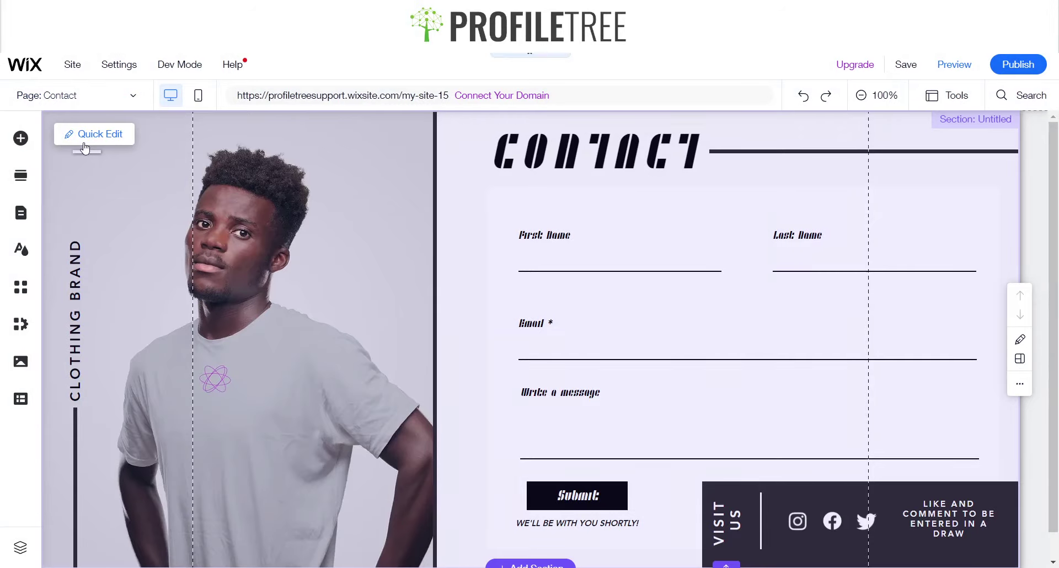
pyautogui.click(85, 143)
pyautogui.click(1042, 128)
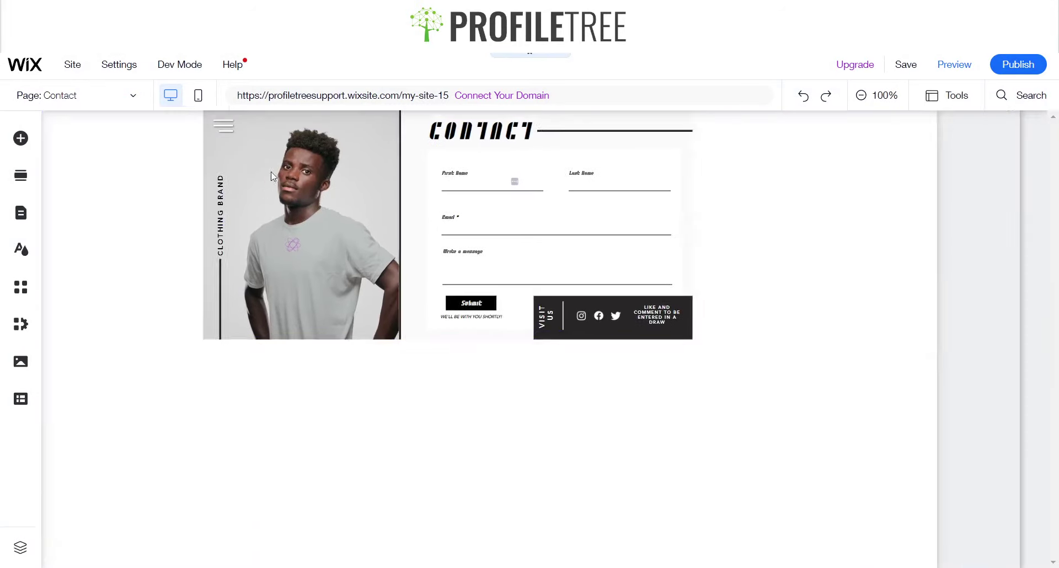
pyautogui.click(97, 147)
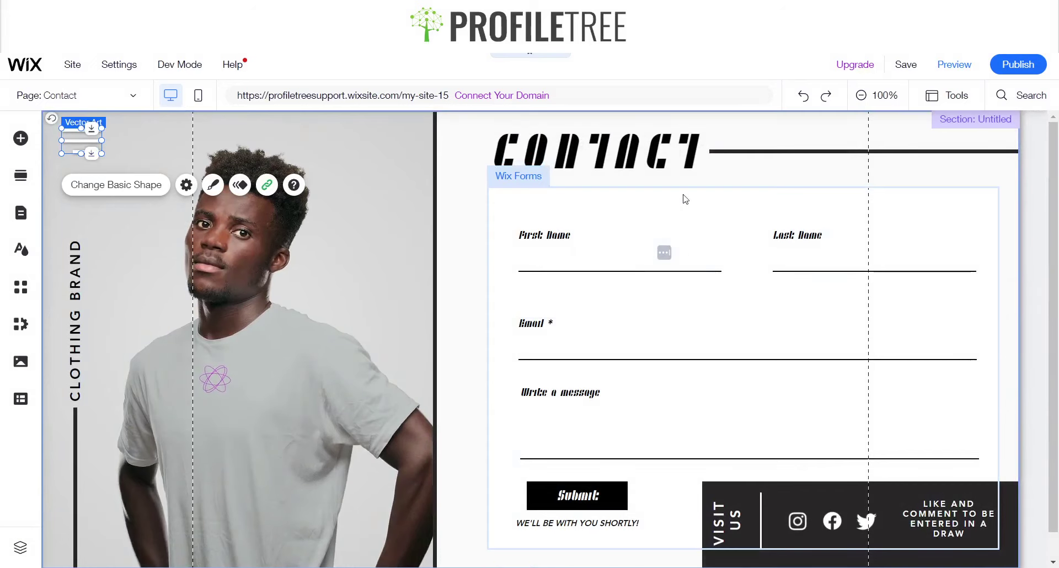
# Step: Return to the About page and turn on the editor's Toolbar option
pyautogui.click(946, 95)
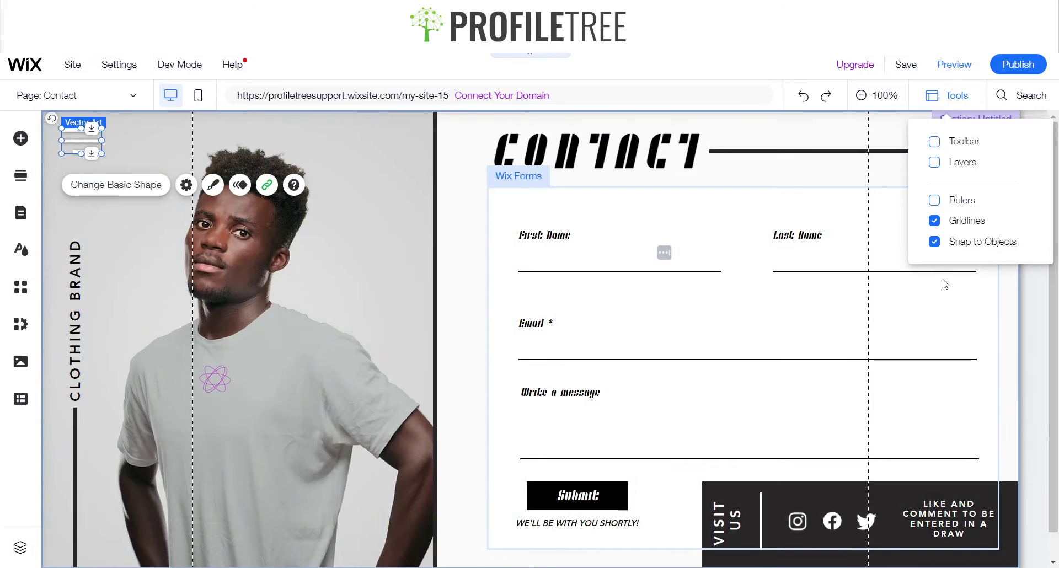
pyautogui.click(94, 95)
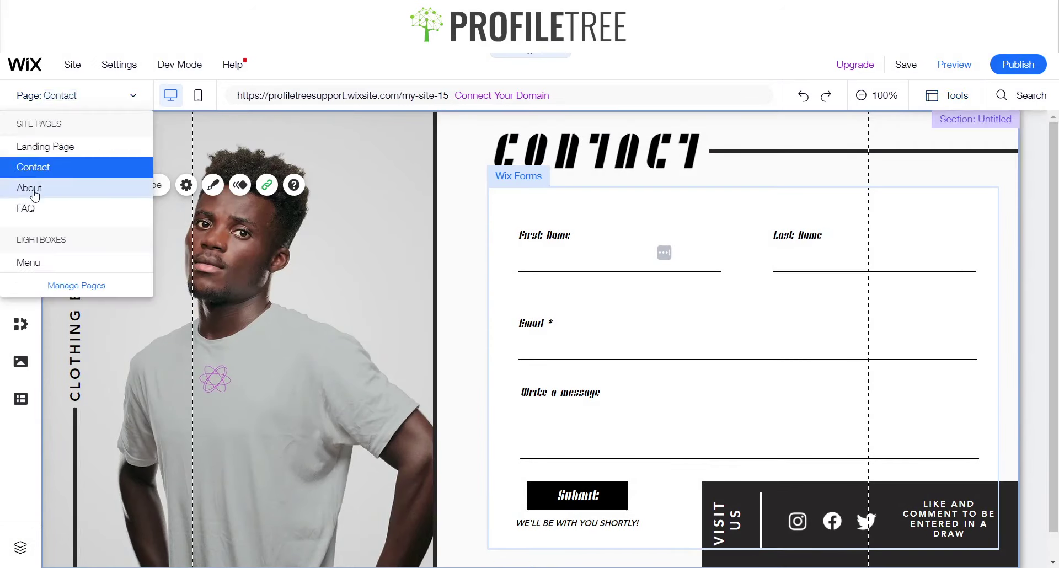
pyautogui.click(292, 224)
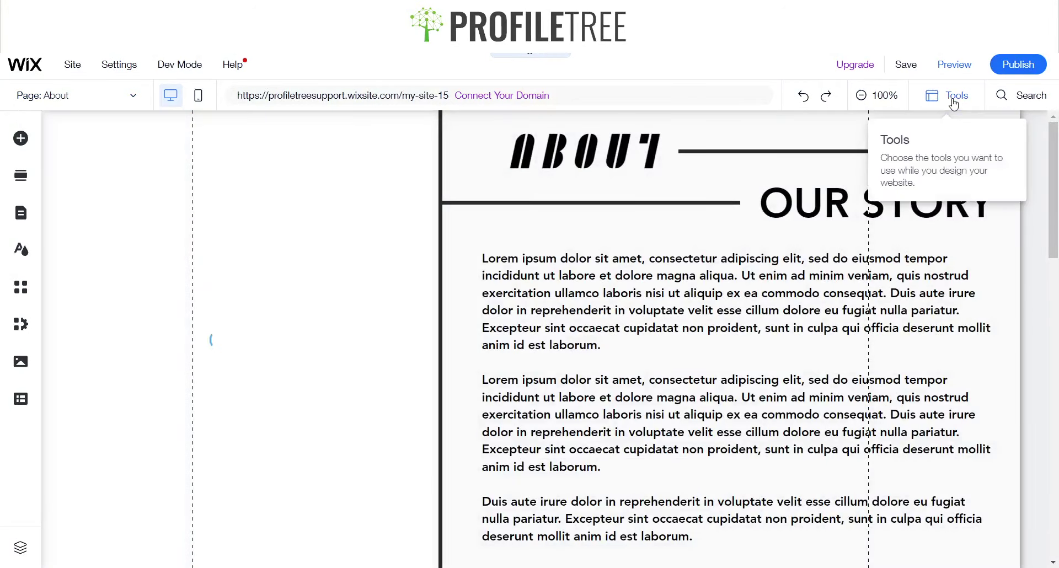
pyautogui.click(947, 95)
pyautogui.click(952, 140)
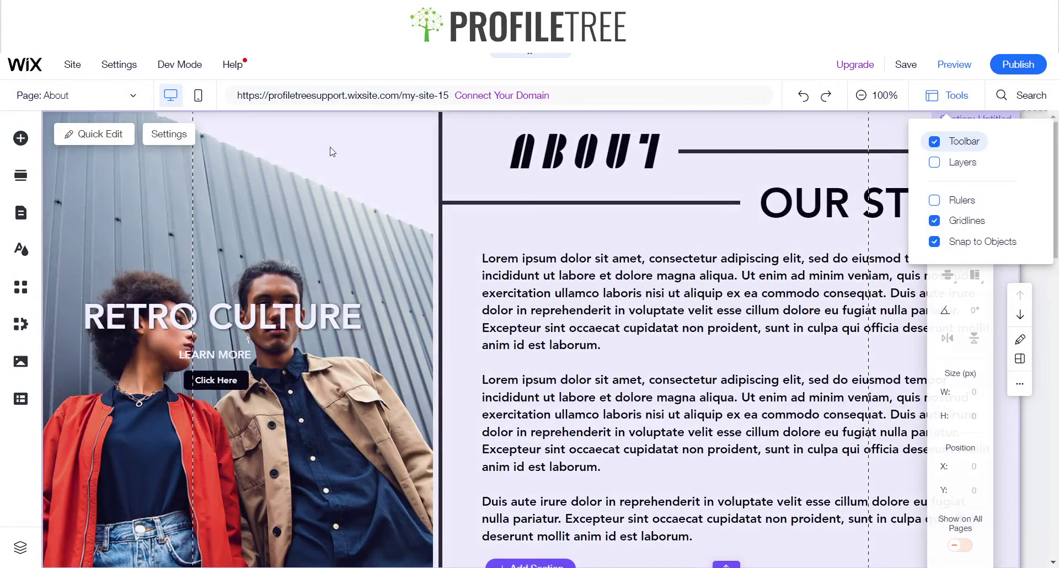
# Step: Place the copied menu icon over the About slideshow at X -190, Y 26, 57 px wide and 5 px high
pyautogui.click(220, 147)
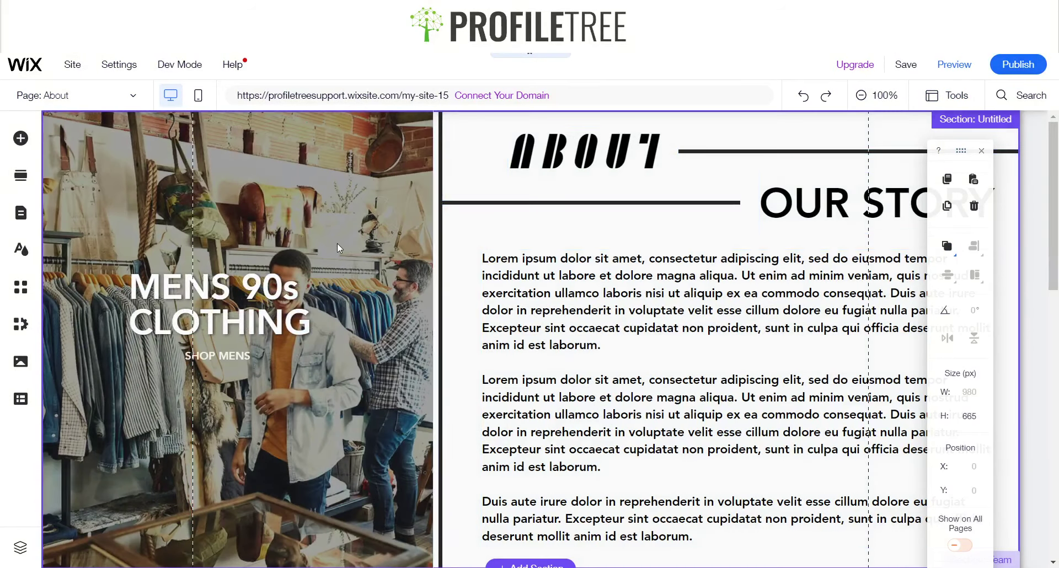
pyautogui.click(337, 244)
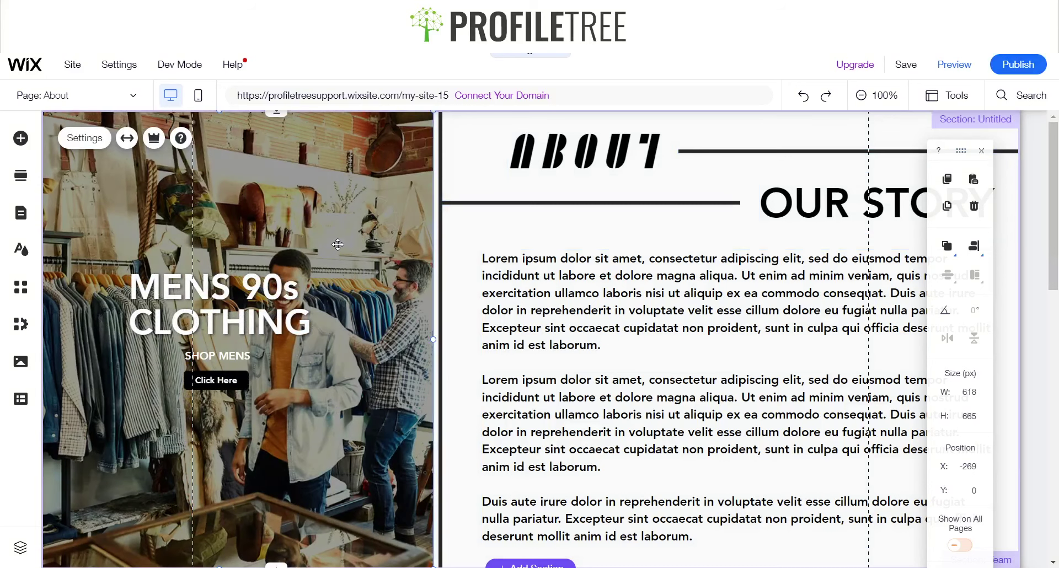
pyautogui.click(339, 247)
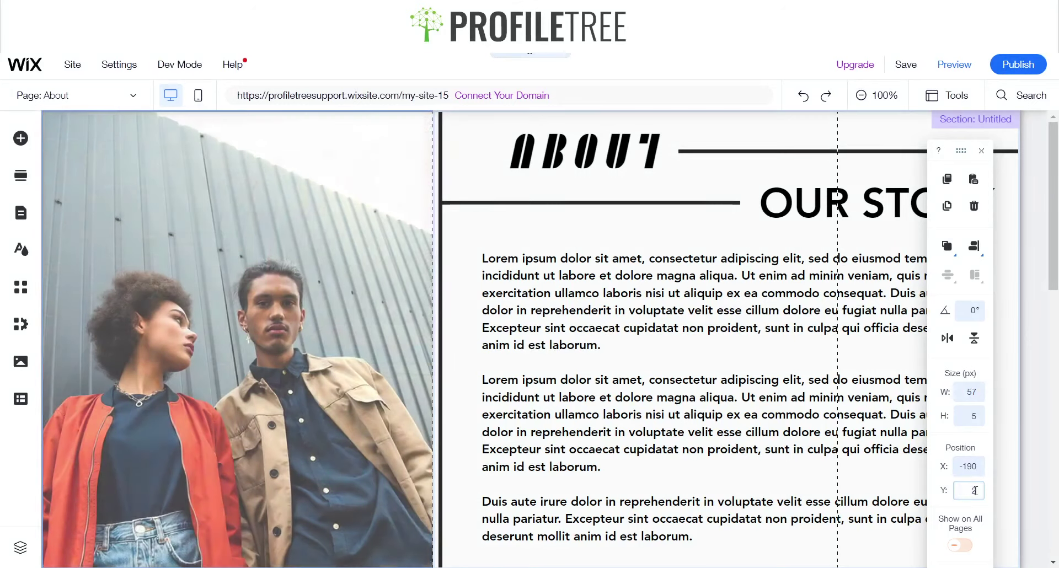
pyautogui.click(73, 64)
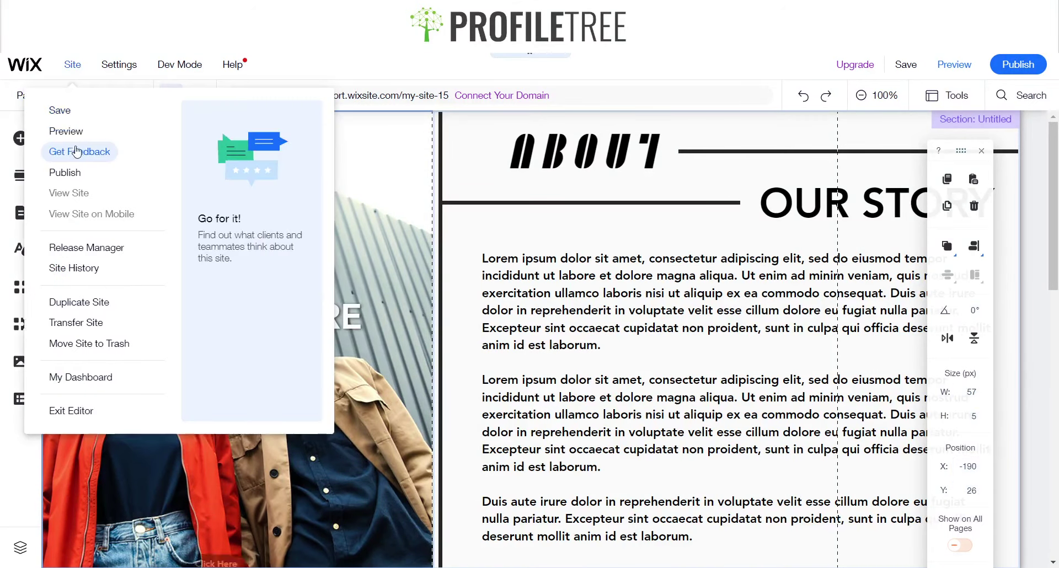
# Step: Send the slideshow to the back and stretch the menu icon to about 37 px high
pyautogui.click(369, 150)
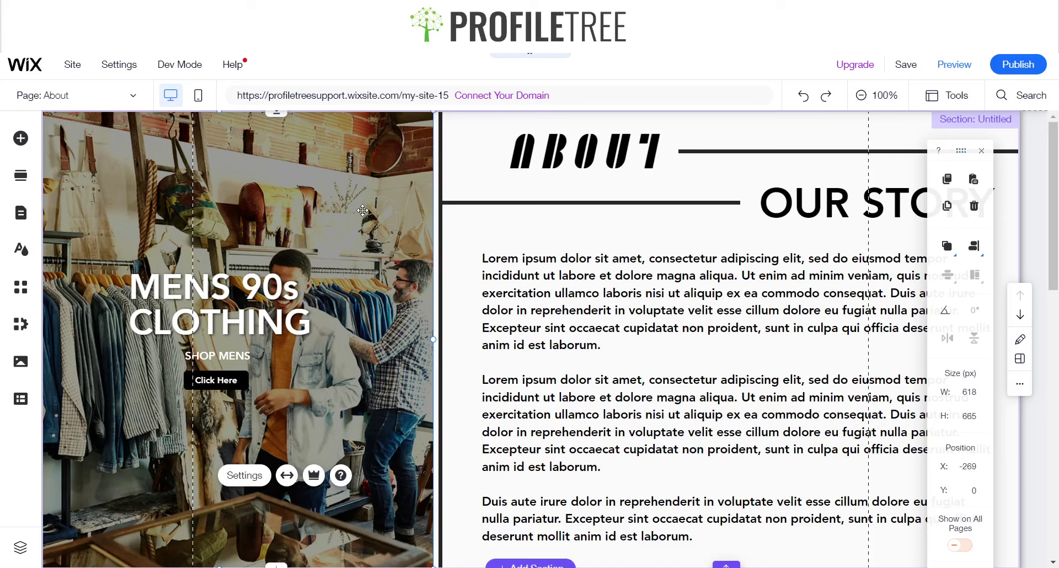
pyautogui.moveTo(947, 246)
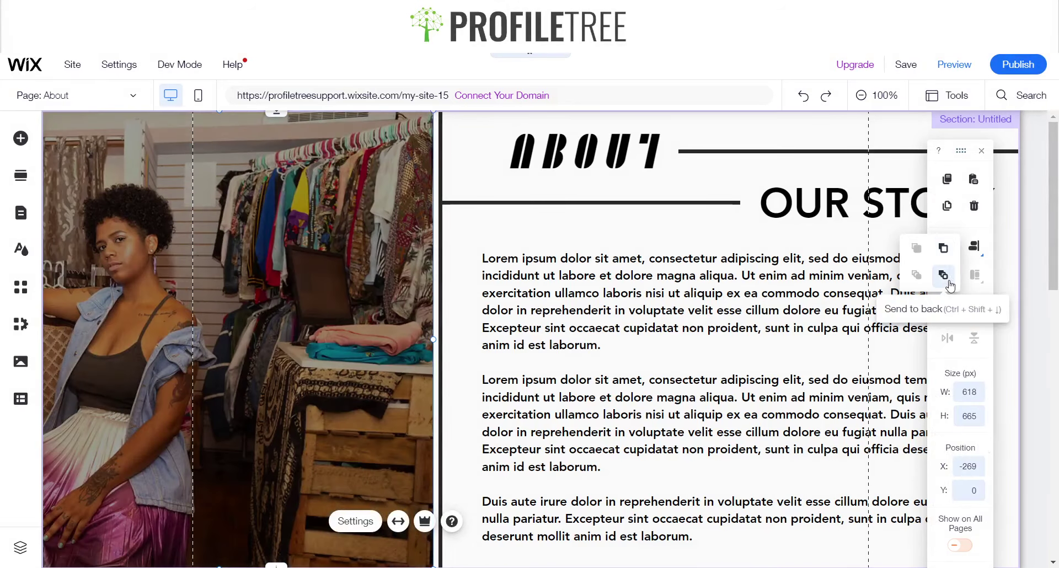
pyautogui.click(948, 281)
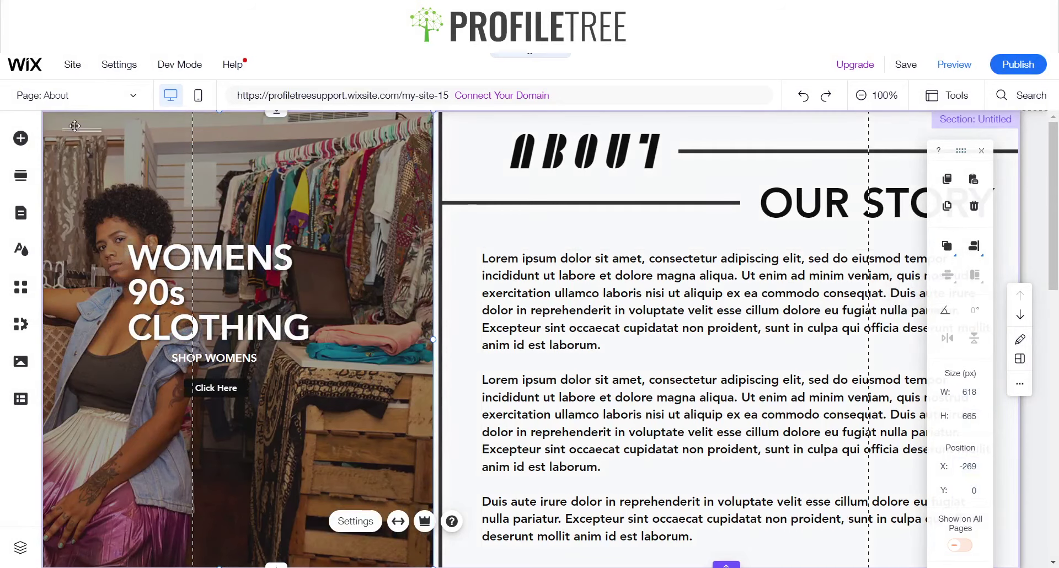
pyautogui.click(80, 130)
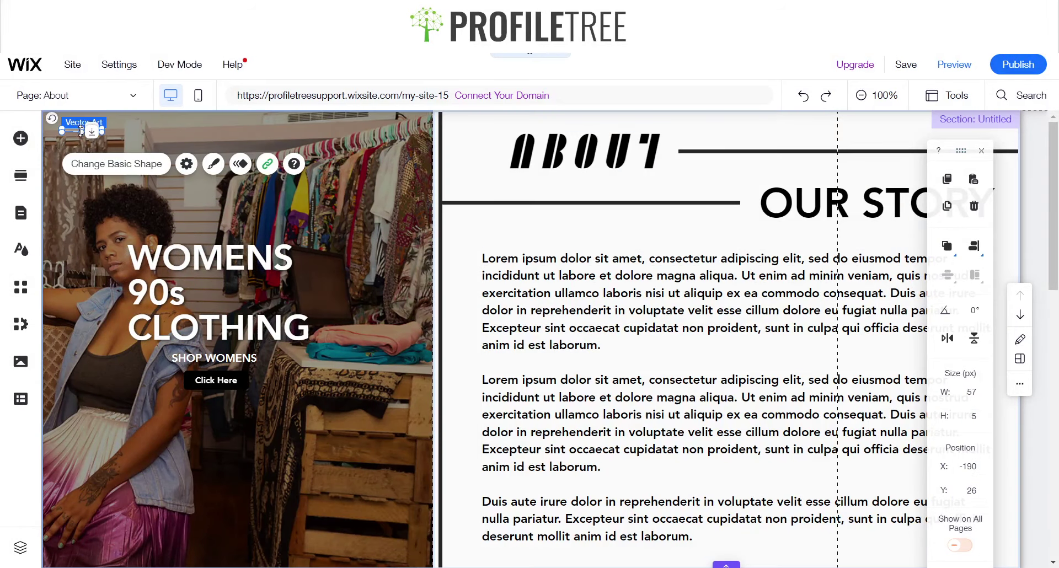
pyautogui.moveTo(80, 133); pyautogui.dragTo(81, 154)
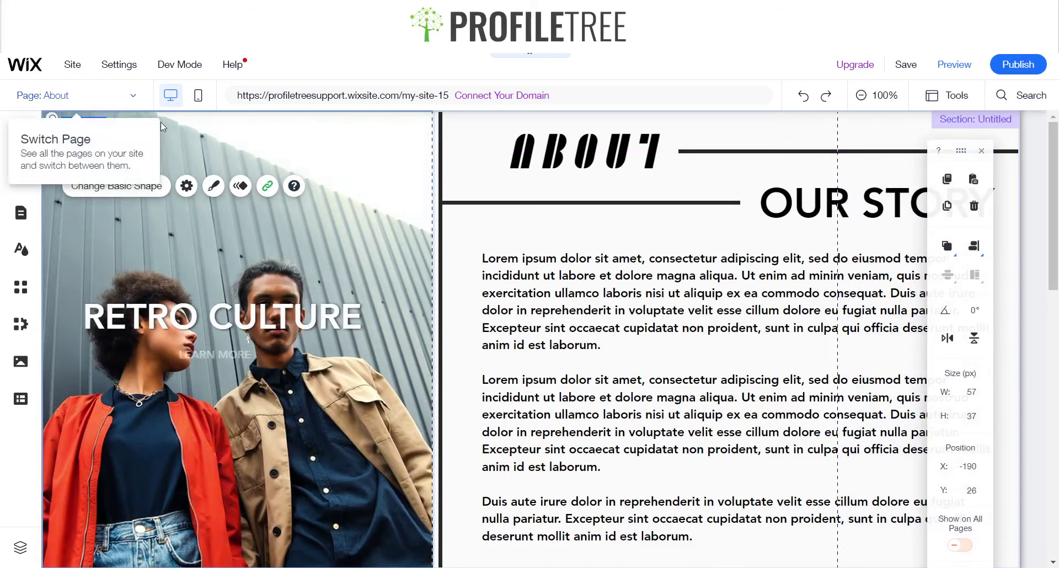
# Step: Compare the menu icon with the one on the Contact page and select it again on the About page
pyautogui.click(94, 115)
pyautogui.click(91, 95)
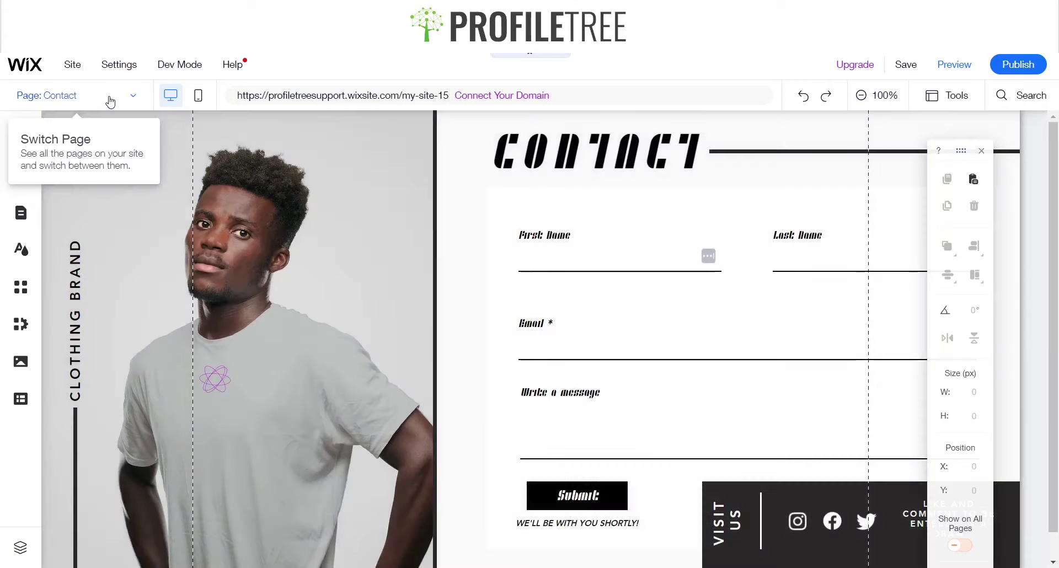
pyautogui.click(67, 95)
pyautogui.click(33, 188)
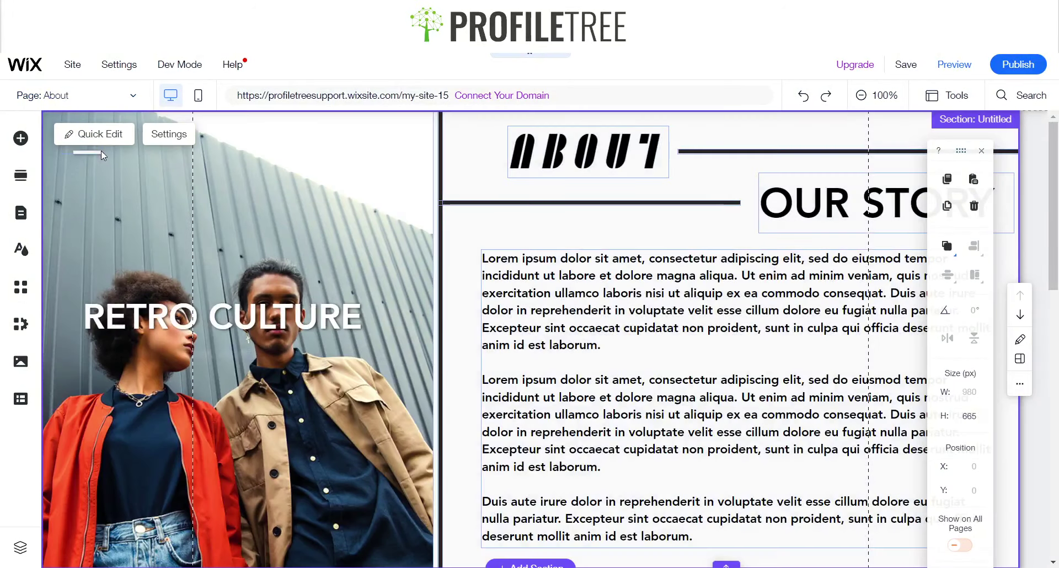
pyautogui.click(93, 142)
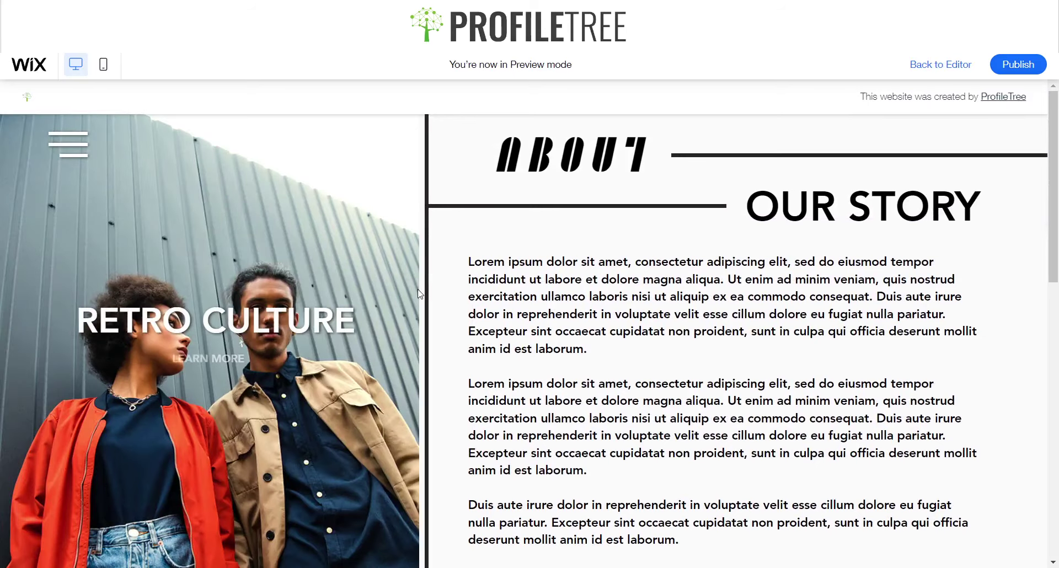
# Step: Test the menu icon in the About page preview by opening and closing its menu, and return to the editor
pyautogui.scroll(-3, 411, 284)
pyautogui.scroll(3, 419, 296)
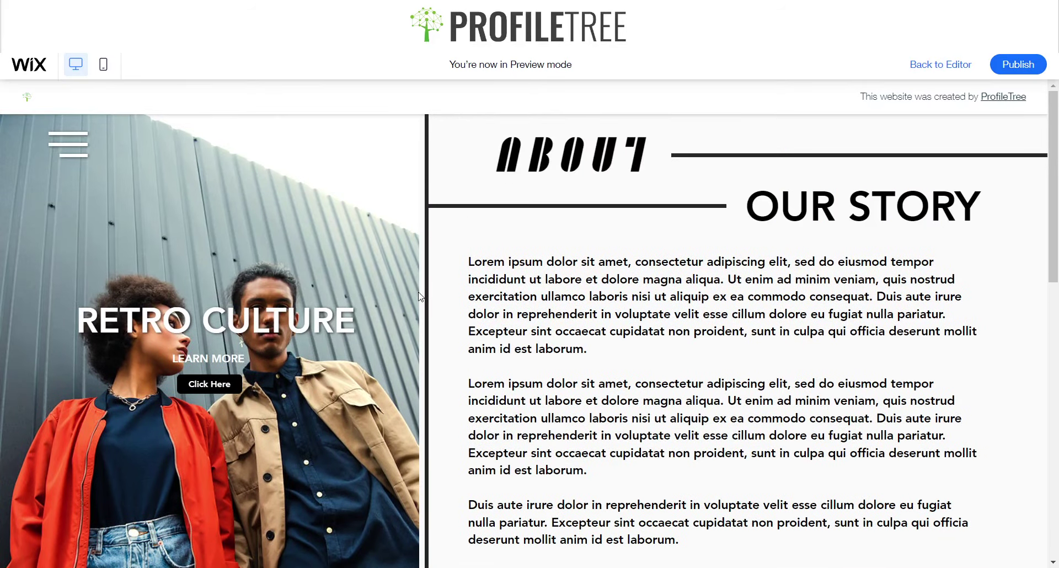
pyautogui.click(79, 154)
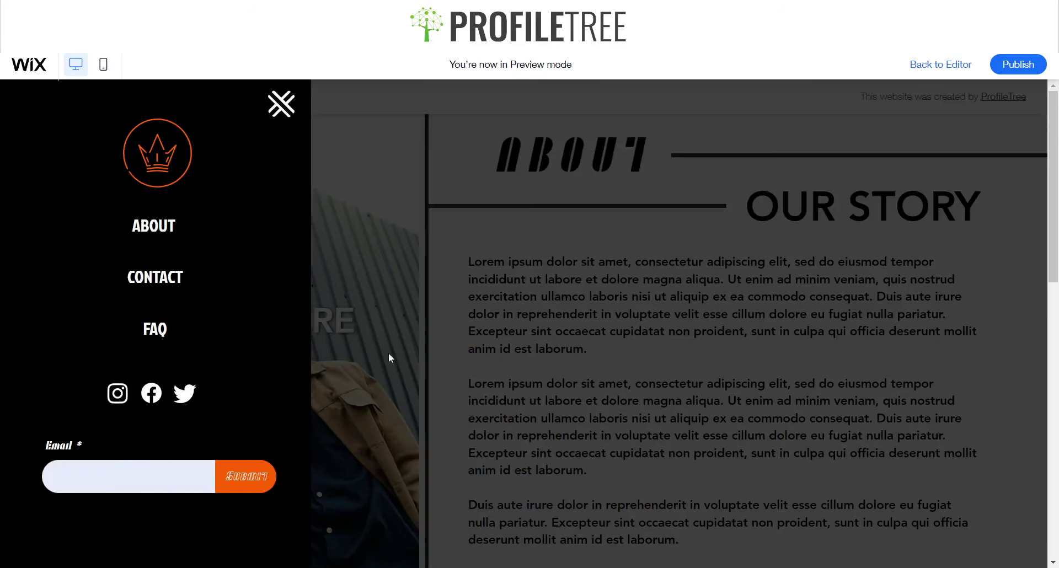
pyautogui.click(331, 145)
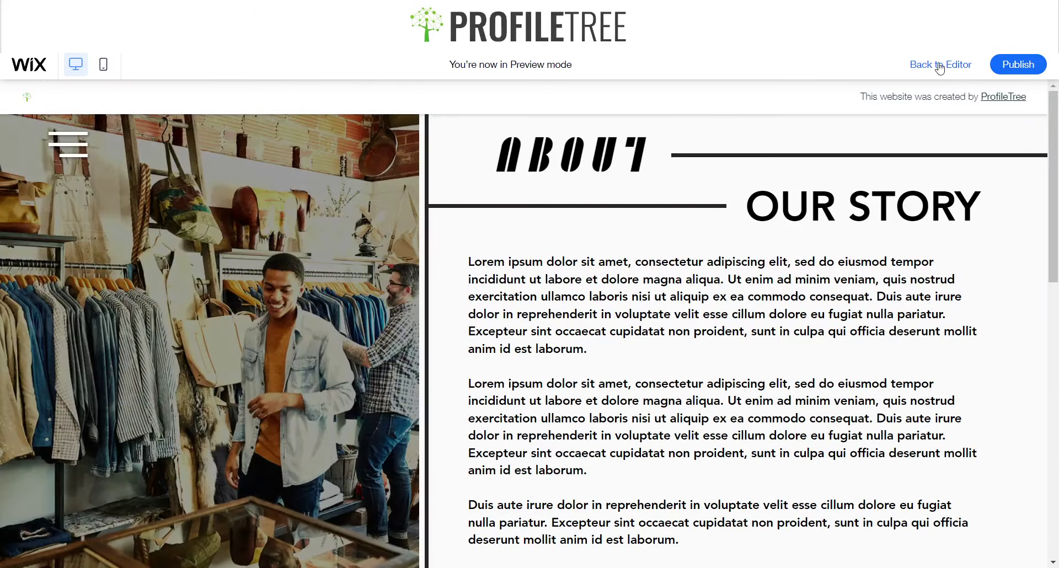
pyautogui.hotkey('ctrl', 'shift', 'p')
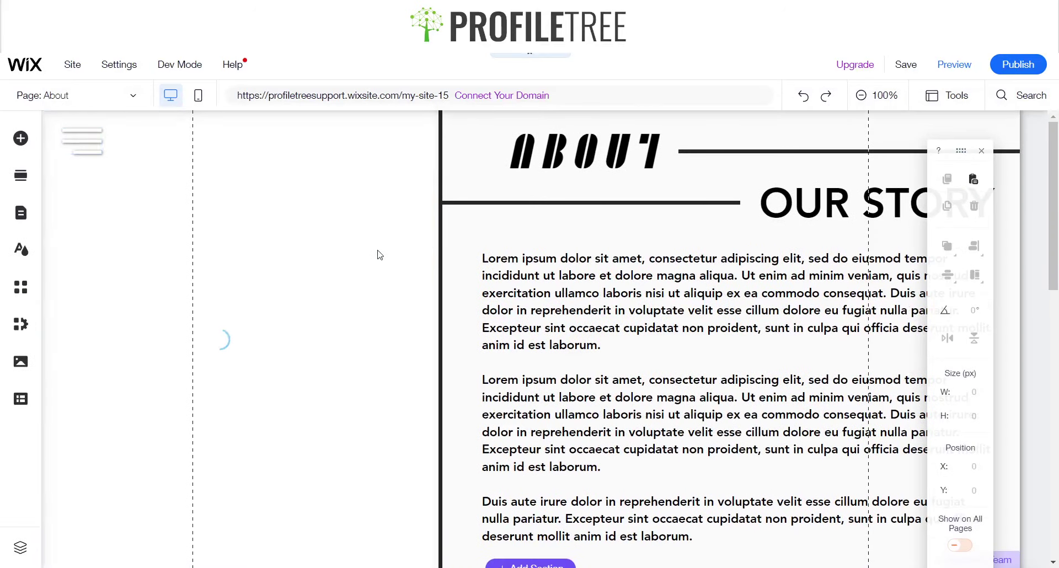
# Step: Move the vertical black line against the slideshow's edge to close the gap and check the result in preview
pyautogui.click(429, 367)
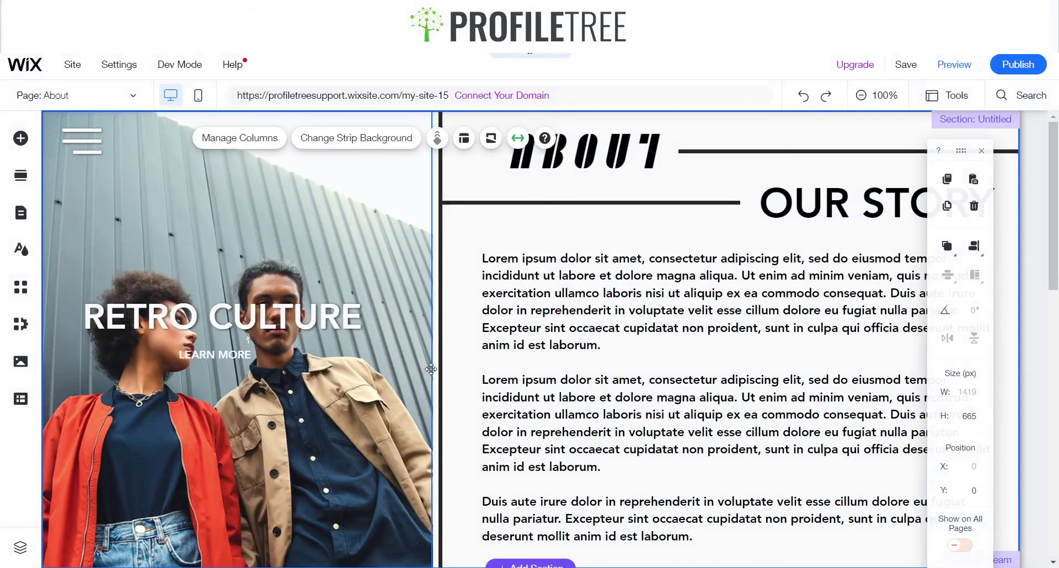
pyautogui.click(413, 362)
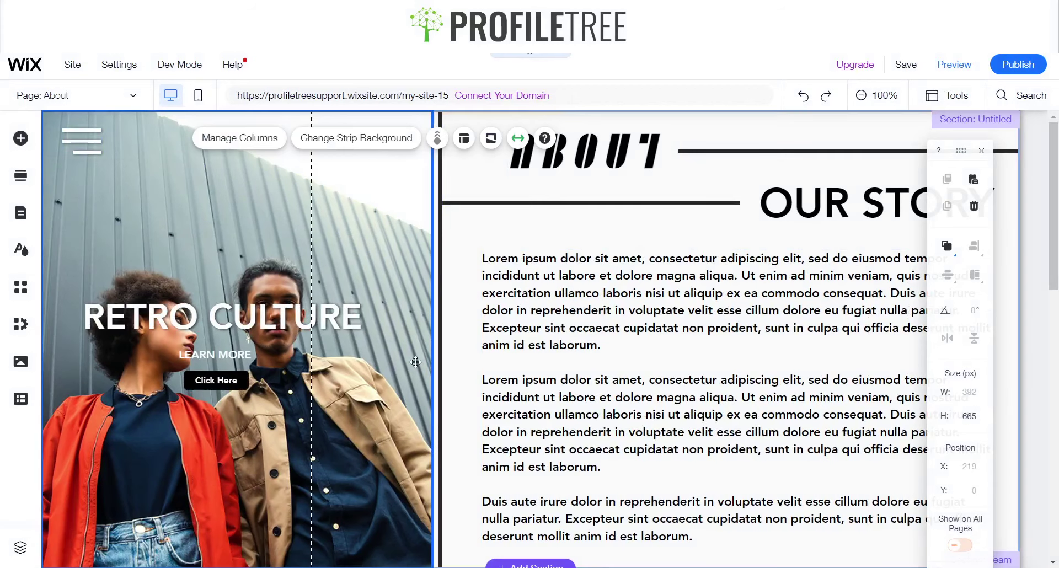
pyautogui.scroll(-3, 402, 353)
pyautogui.scroll(3, 396, 348)
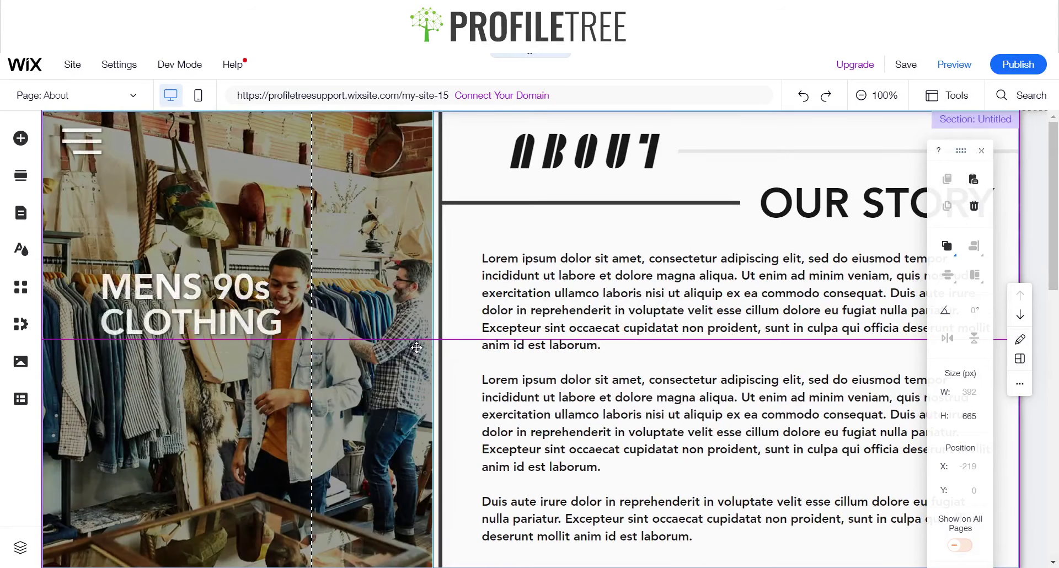
pyautogui.click(415, 348)
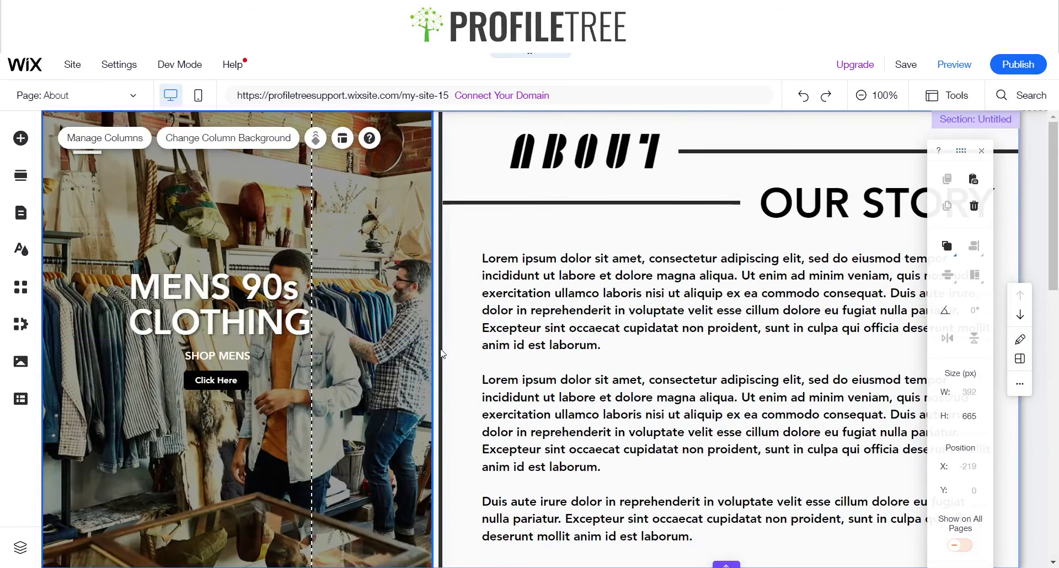
pyautogui.click(441, 349)
pyautogui.moveTo(437, 348); pyautogui.dragTo(440, 353)
pyautogui.click(954, 64)
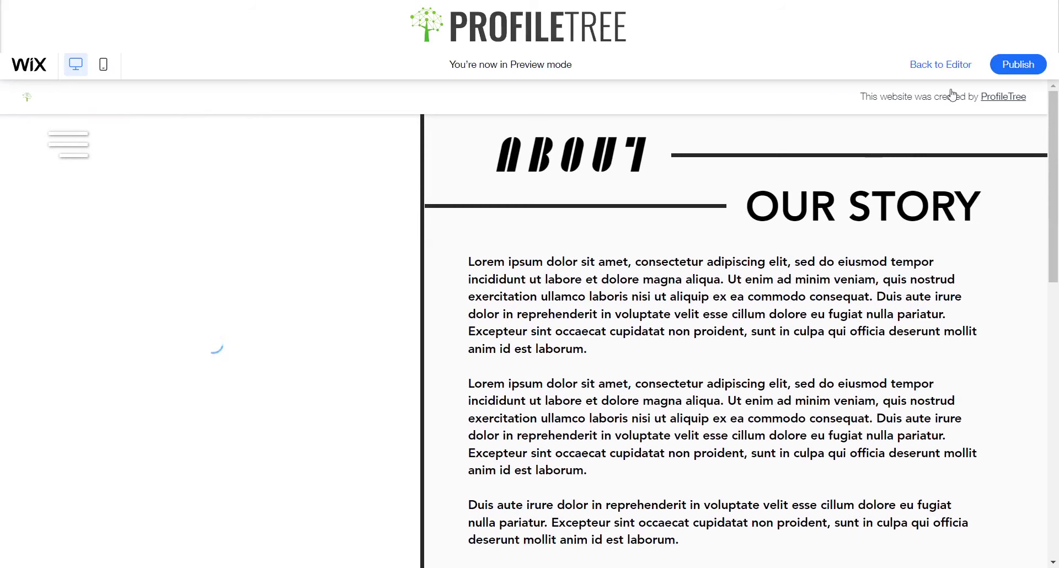
pyautogui.click(961, 77)
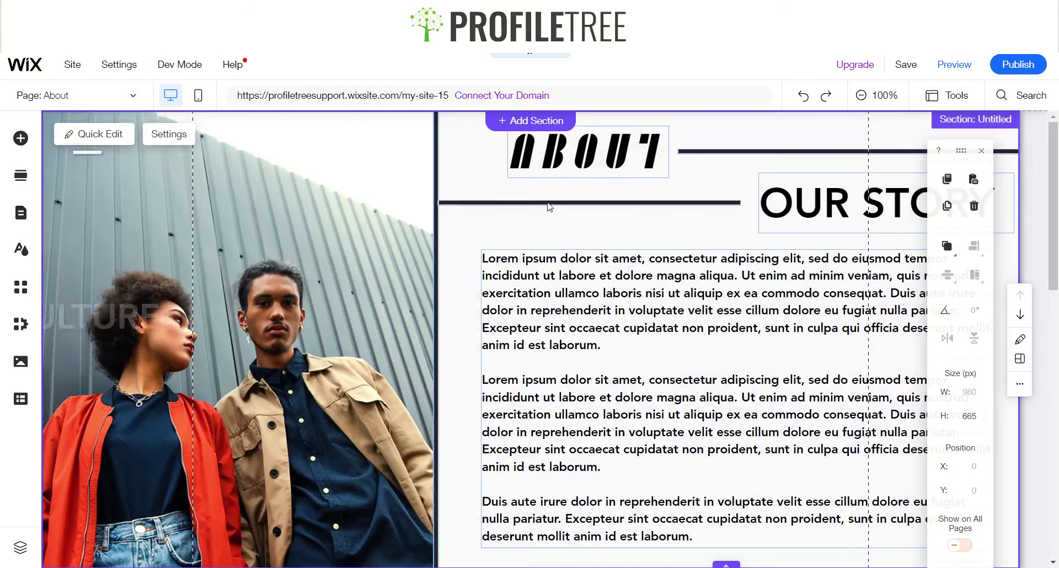
# Step: Select the horizontal line beside OUR STORY and check how it meets the vertical line in preview
pyautogui.click(549, 202)
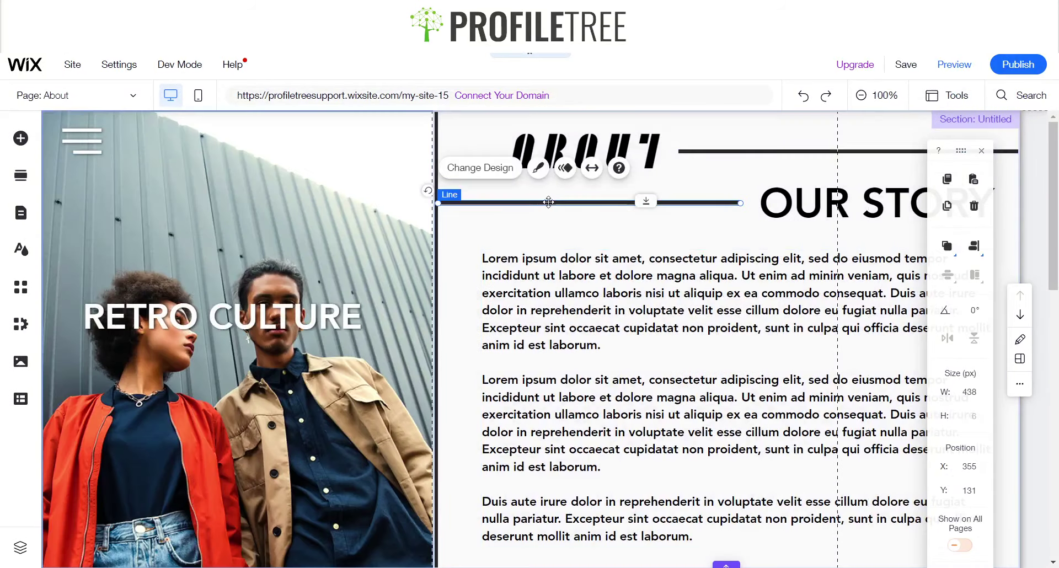
pyautogui.click(954, 64)
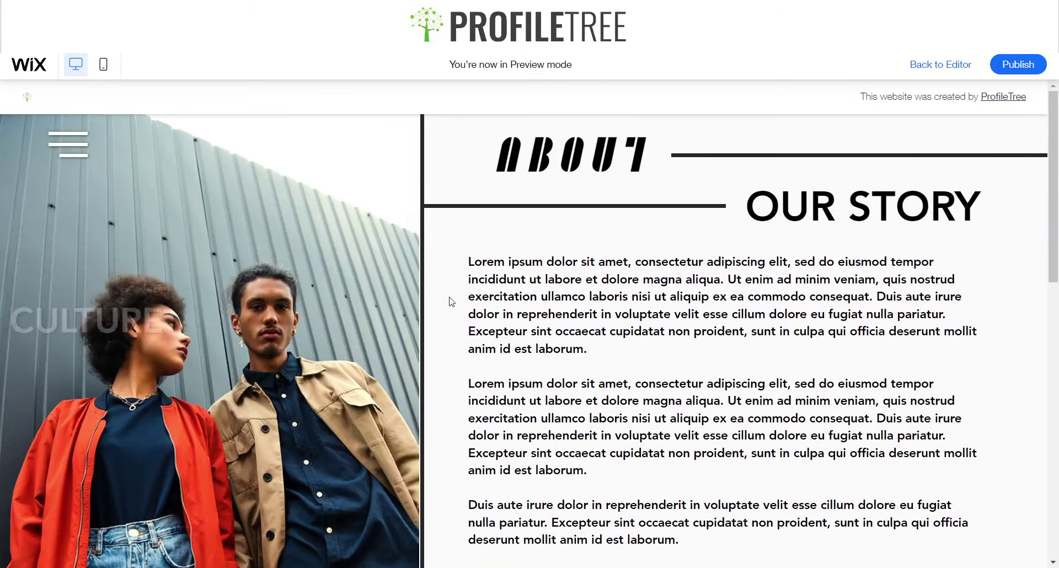
pyautogui.scroll(-2, 445, 298)
pyautogui.scroll(2, 712, 237)
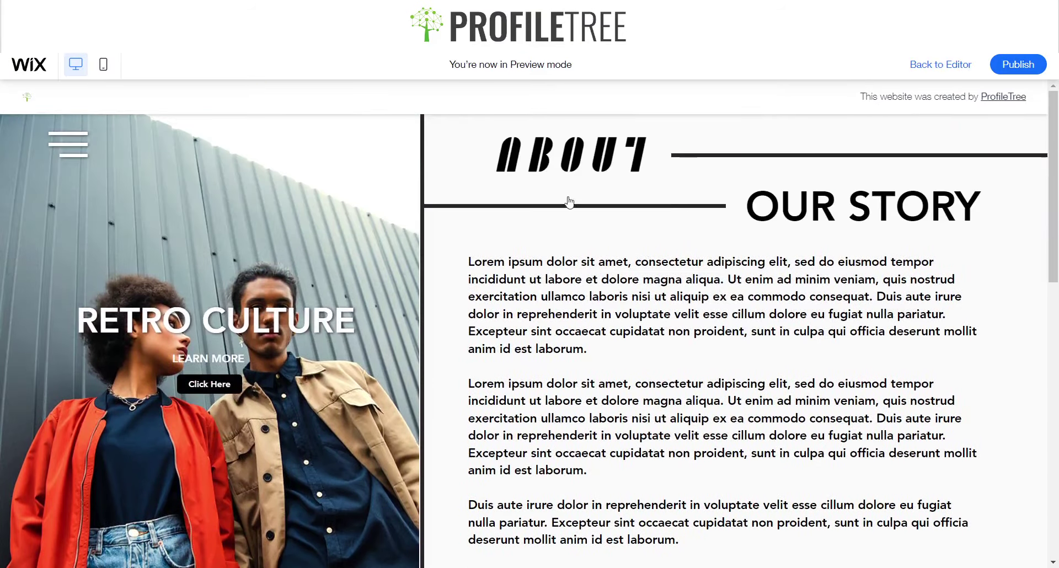
pyautogui.hotkey('ctrl', 'shift', 'p')
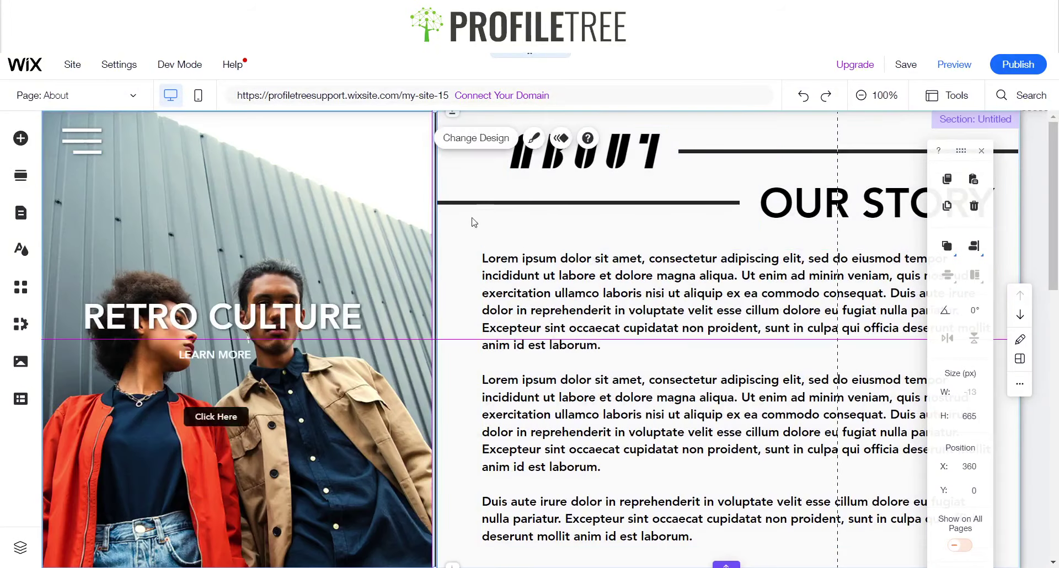
# Step: Nudge the horizontal line beside OUR STORY flush against the vertical line and review the whole page in preview
pyautogui.click(627, 202)
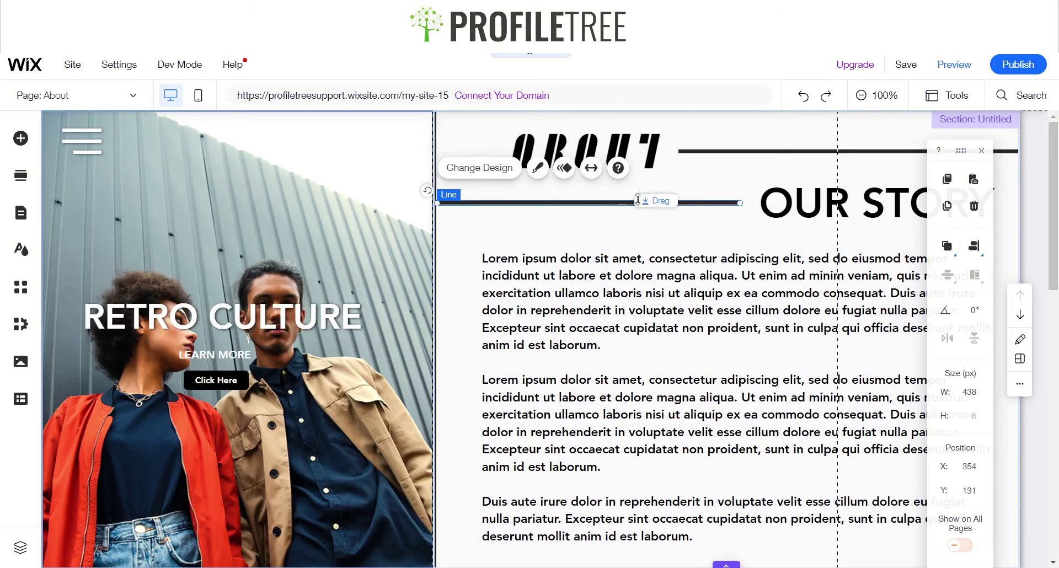
pyautogui.moveTo(647, 202); pyautogui.dragTo(646, 202)
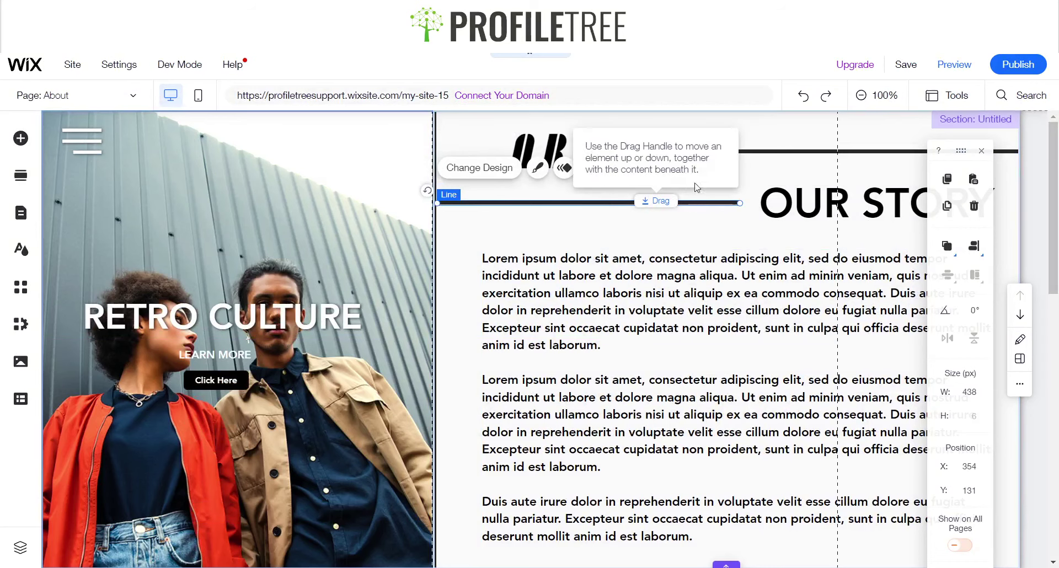
pyautogui.click(935, 71)
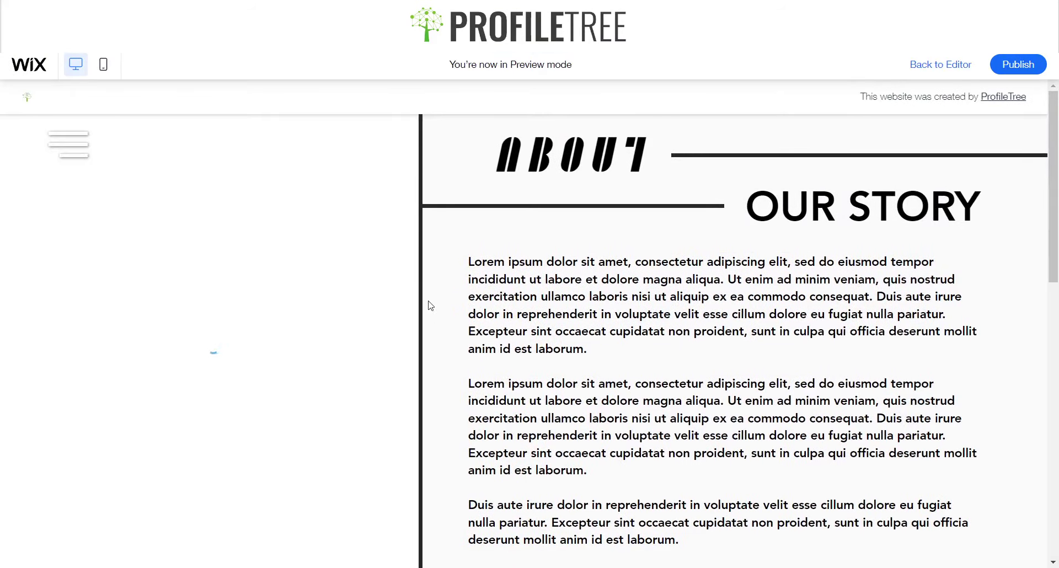
pyautogui.scroll(-15, 346, 322)
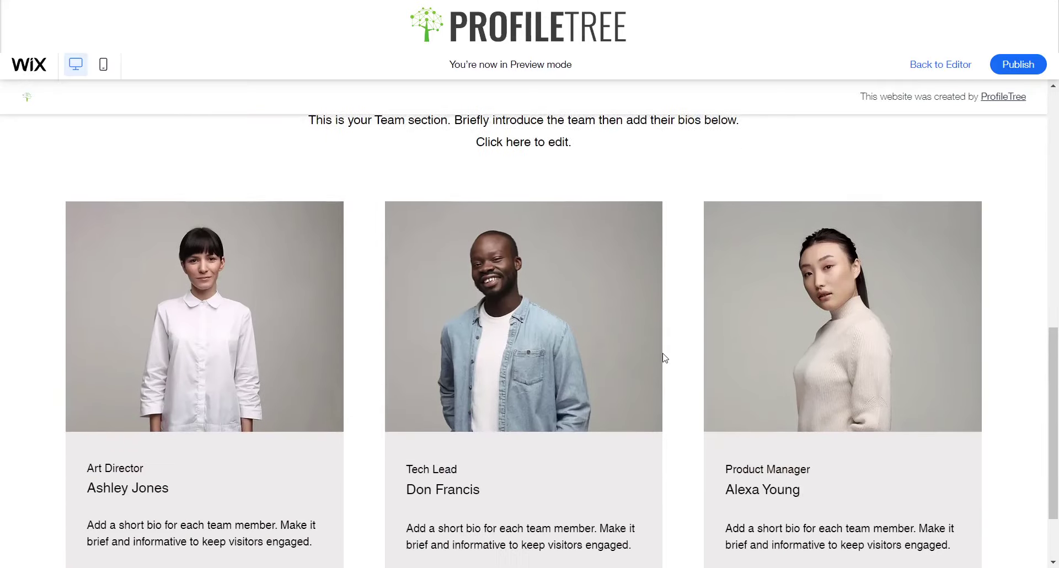
pyautogui.scroll(15, 634, 338)
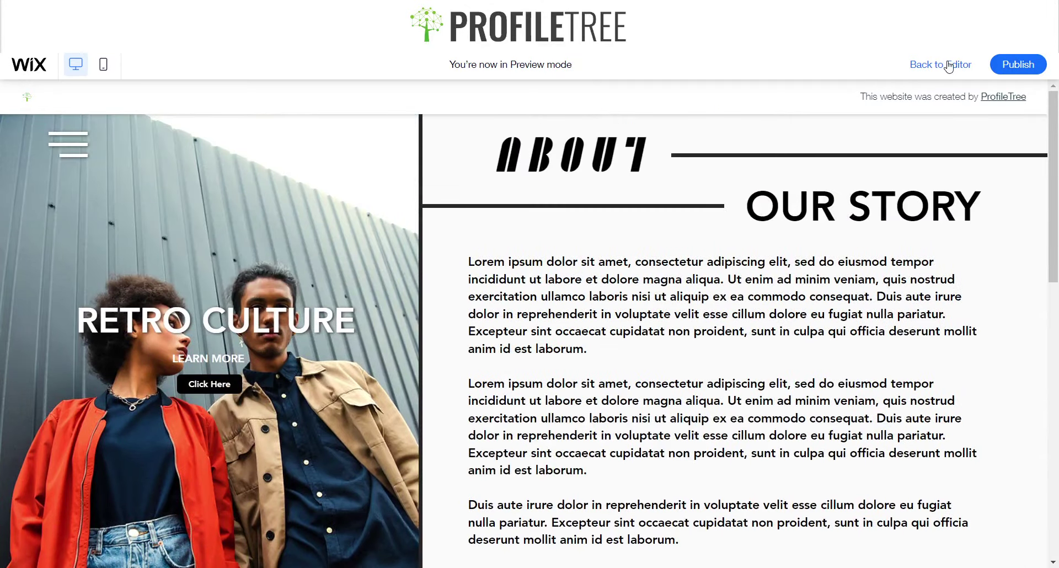
pyautogui.scroll(-10, 371, 293)
pyautogui.scroll(8, 638, 281)
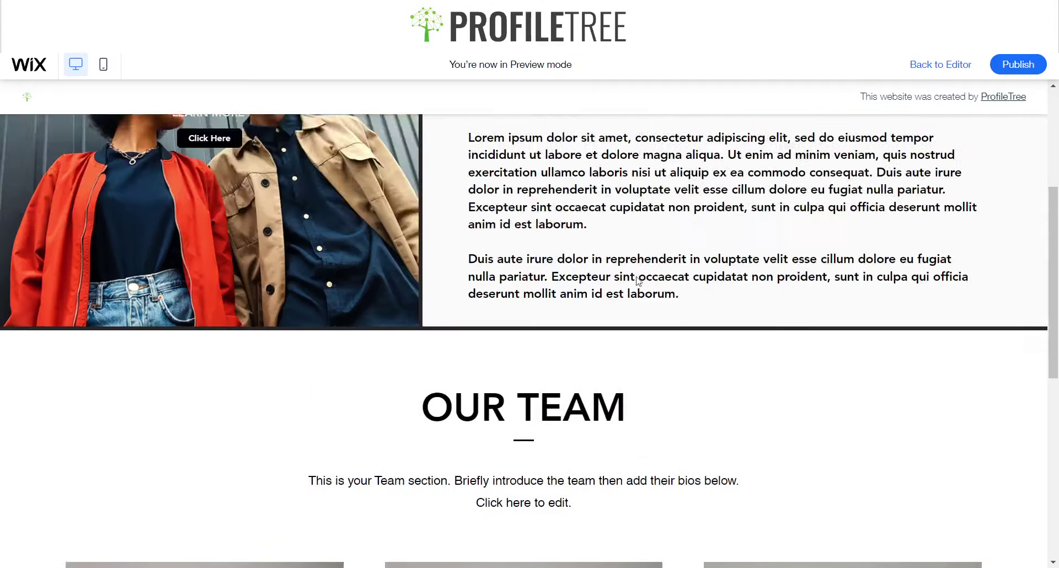
pyautogui.scroll(4, 638, 281)
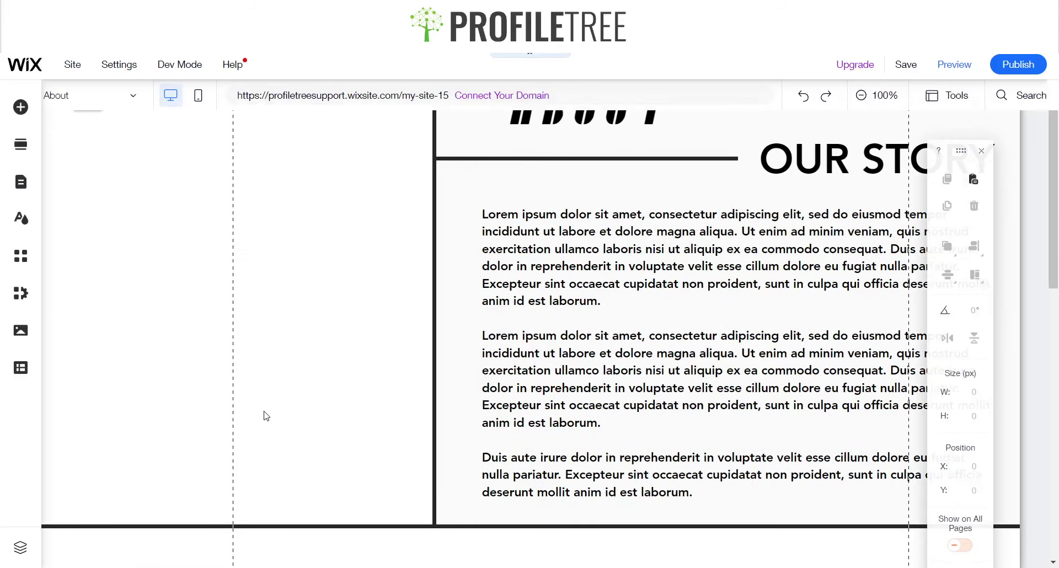
# Step: Select the OUR TEAM repeater and review its layout options and item list
pyautogui.scroll(-12, 446, 373)
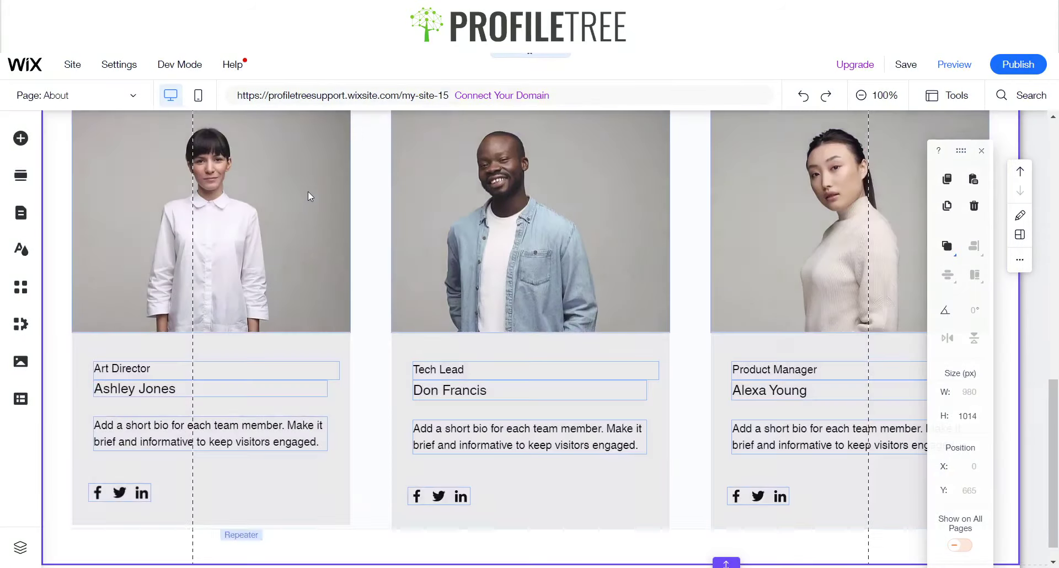
pyautogui.click(308, 194)
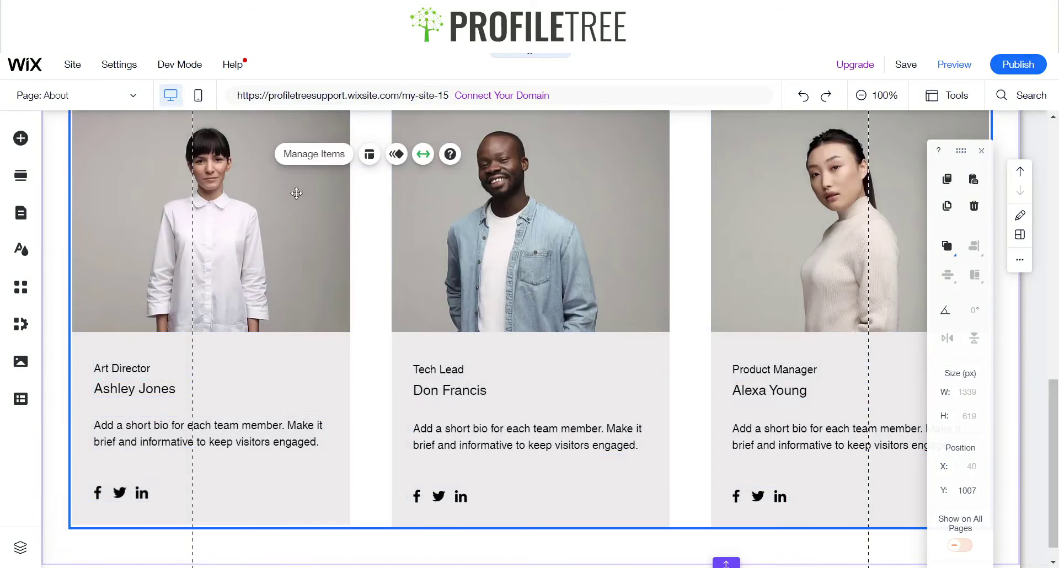
pyautogui.scroll(1, 320, 193)
pyautogui.scroll(2, 336, 231)
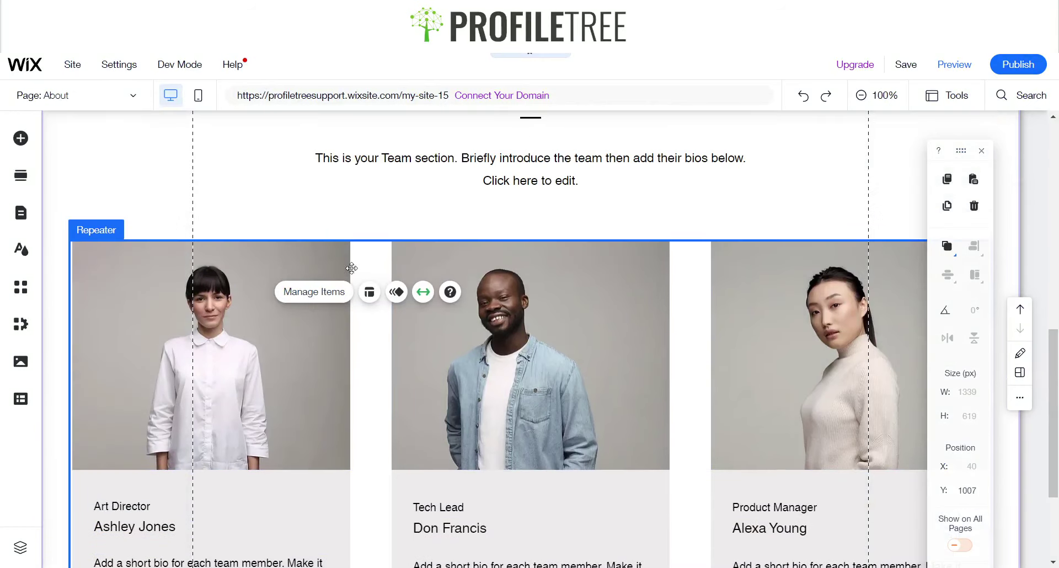
pyautogui.click(370, 296)
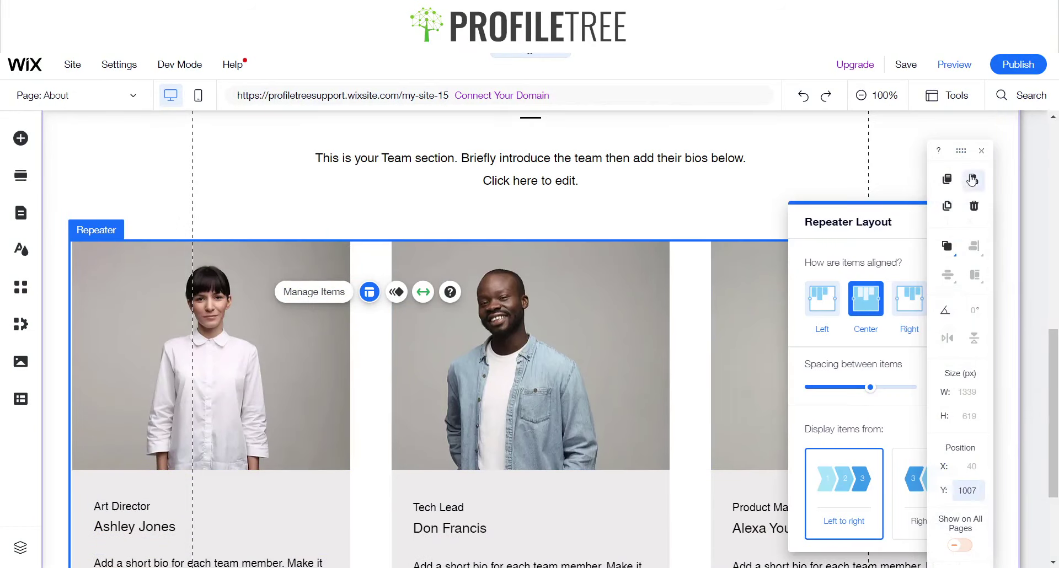
pyautogui.click(980, 152)
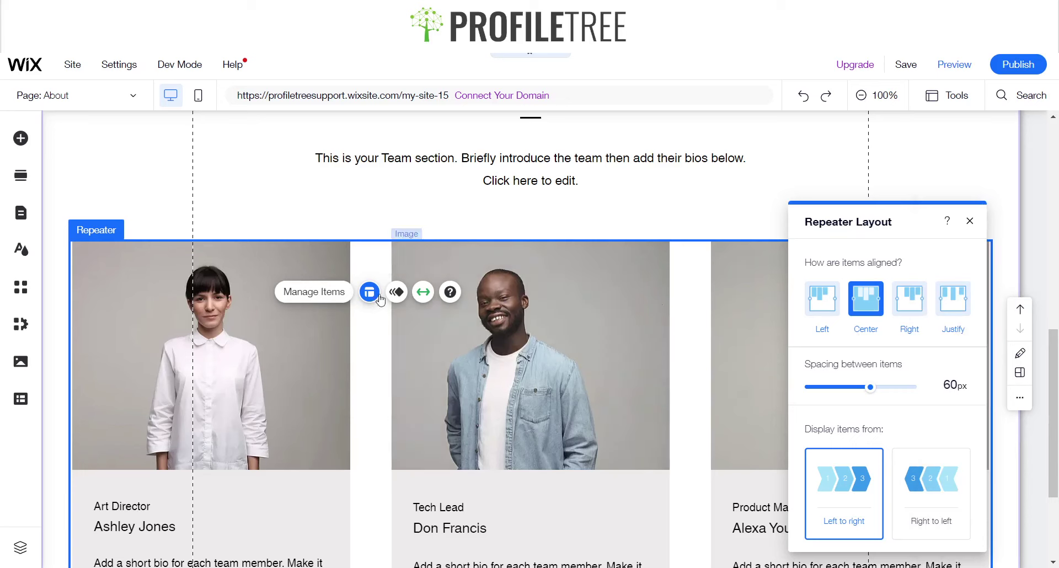
pyautogui.click(313, 297)
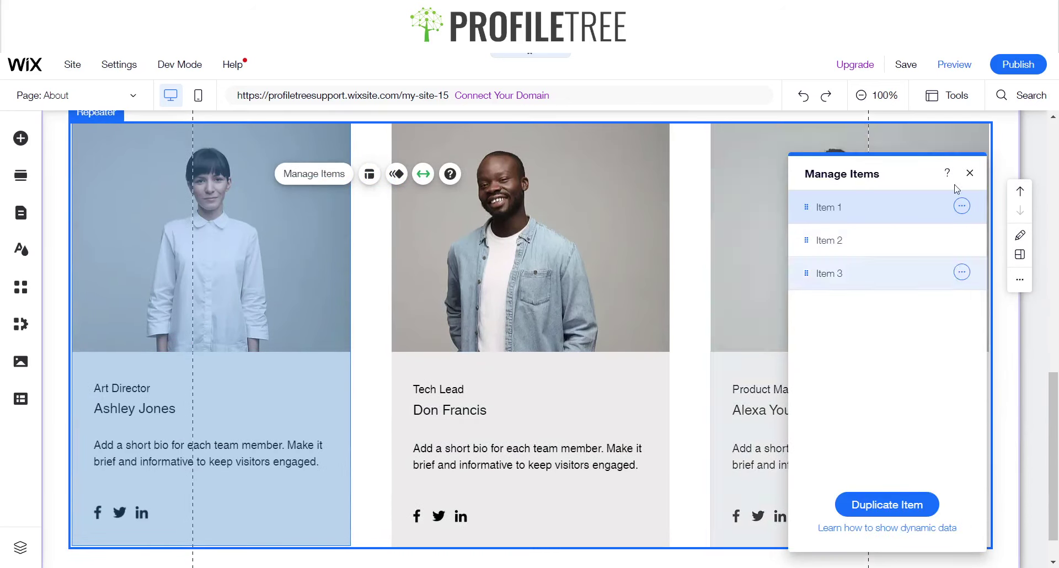
pyautogui.click(971, 172)
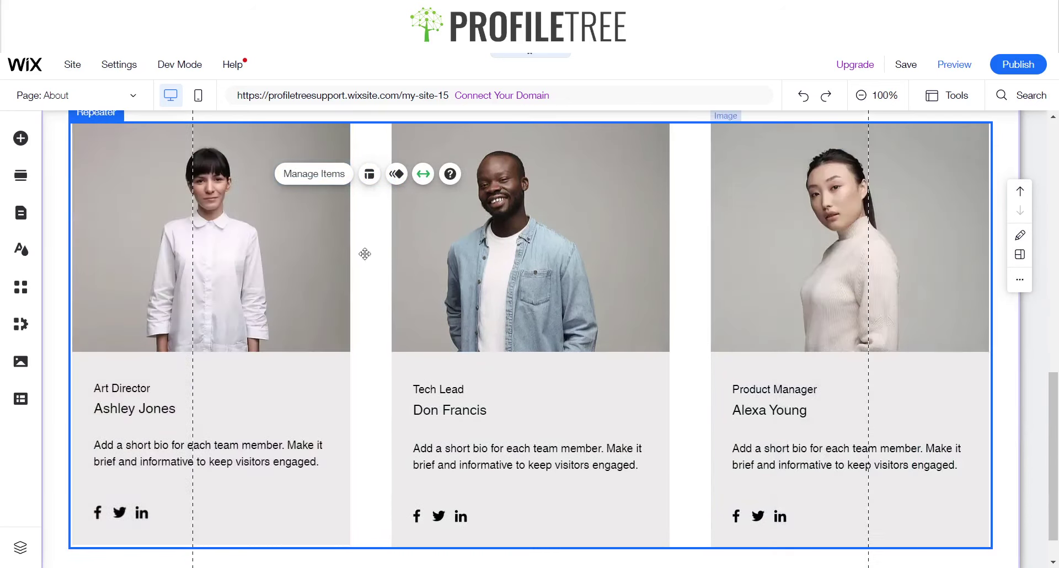
# Step: Try a black-bordered image frame on the team member photos
pyautogui.click(267, 263)
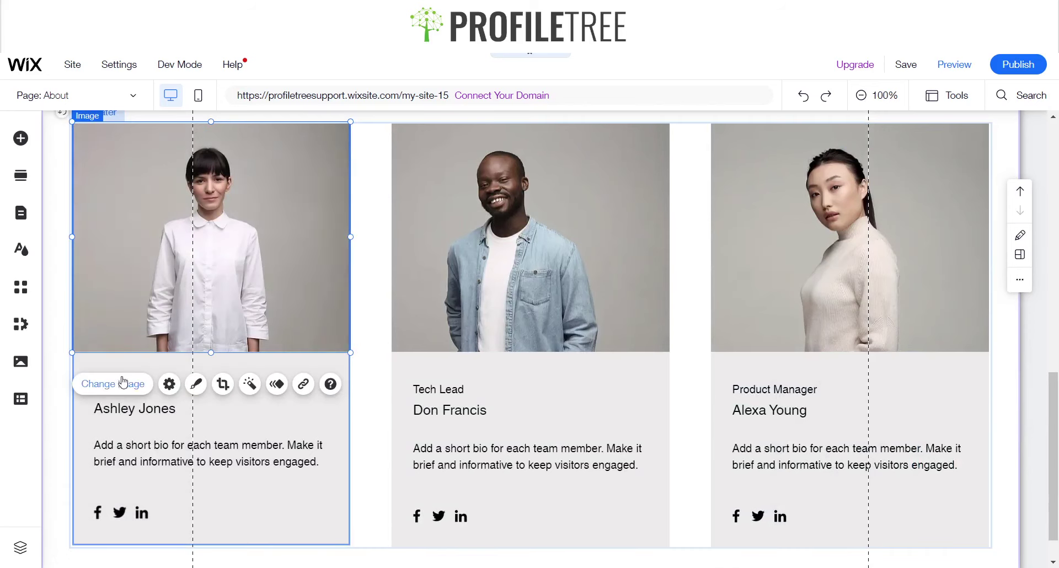
pyautogui.click(195, 384)
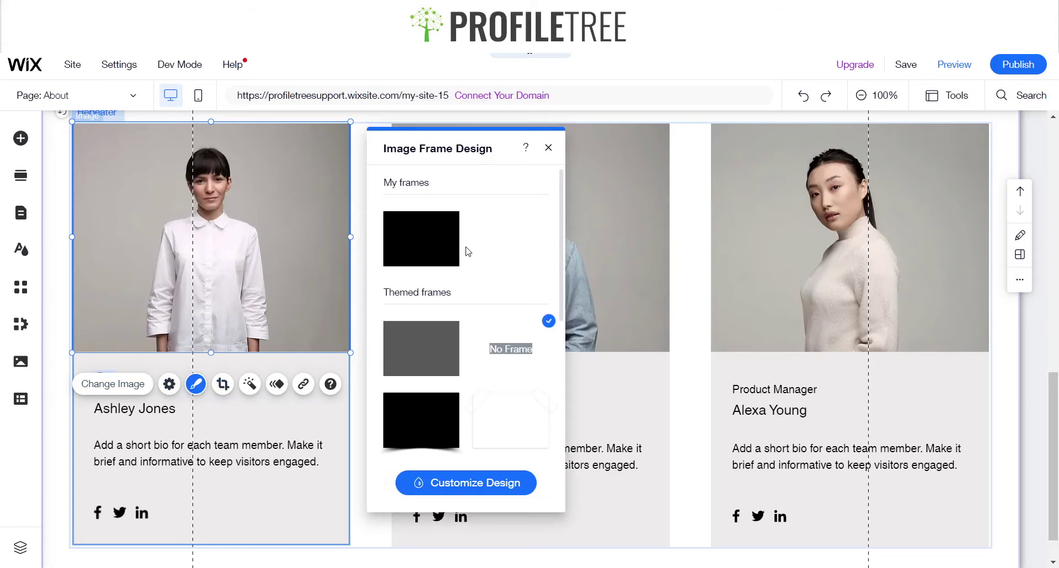
pyautogui.scroll(-4, 449, 314)
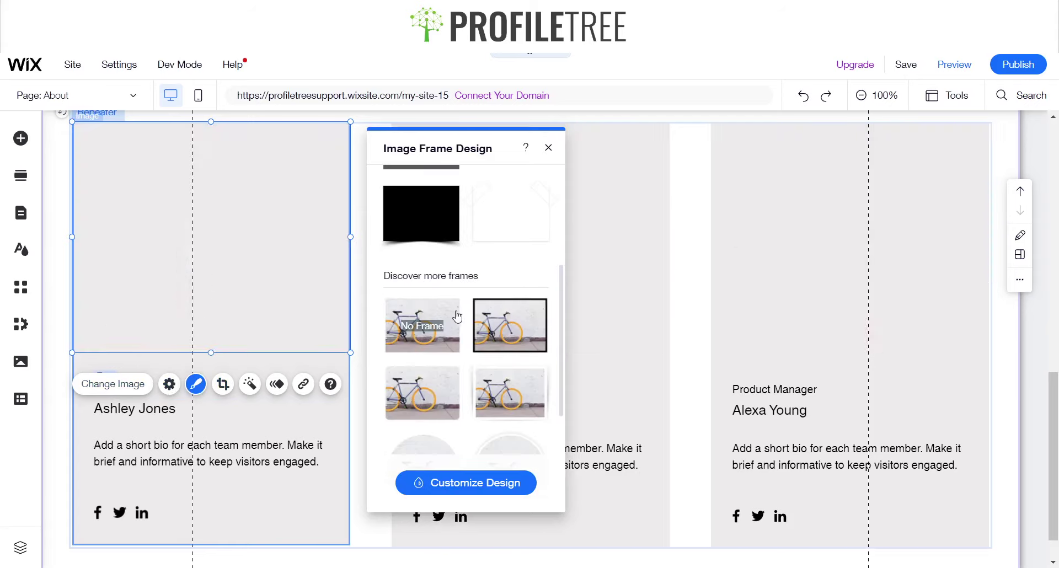
pyautogui.click(550, 148)
# Step: Give the team cards a black border 3 px wide at 100% opacity
pyautogui.click(333, 479)
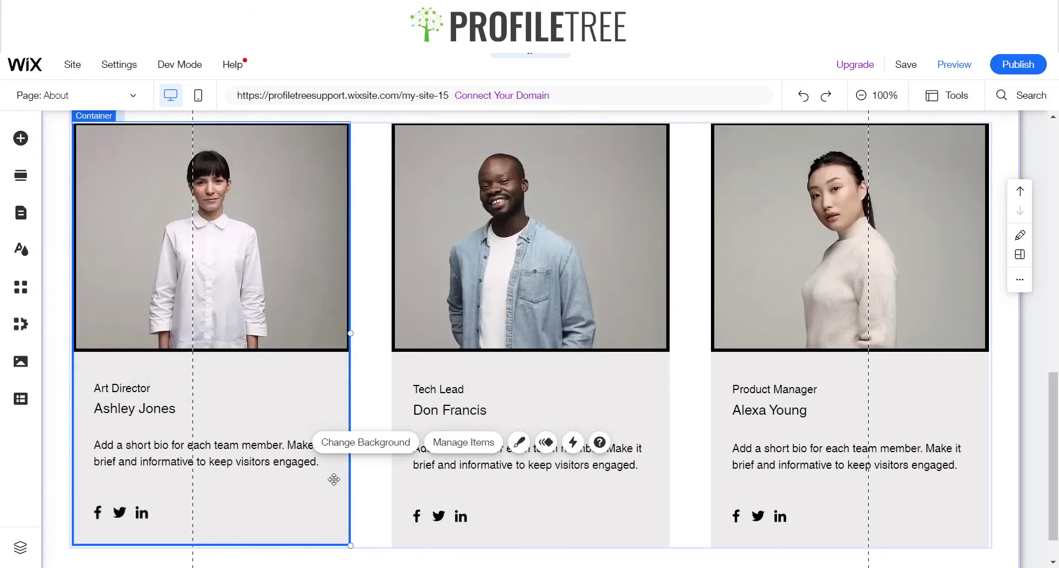
pyautogui.click(519, 443)
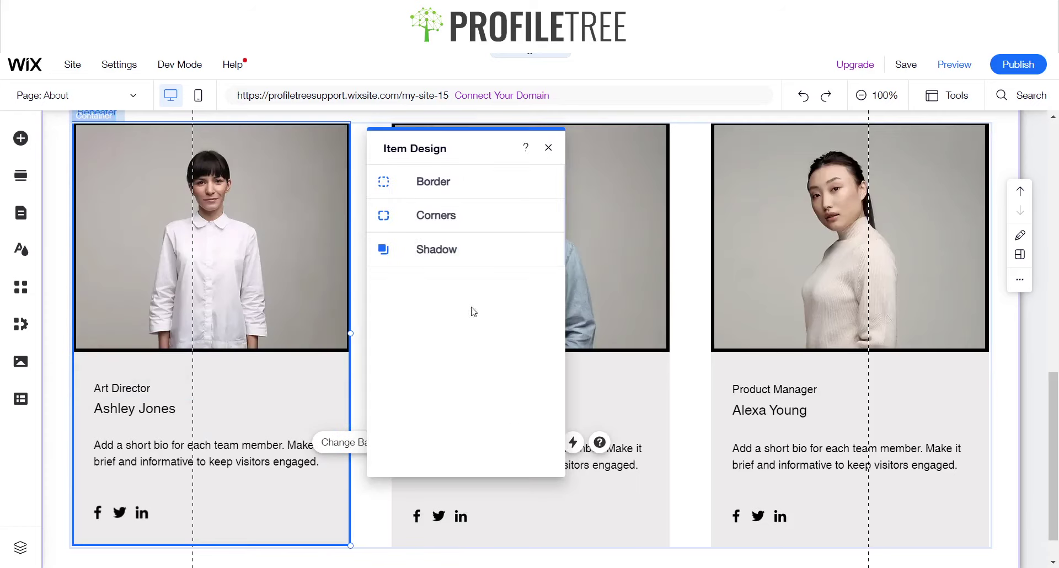
pyautogui.click(428, 183)
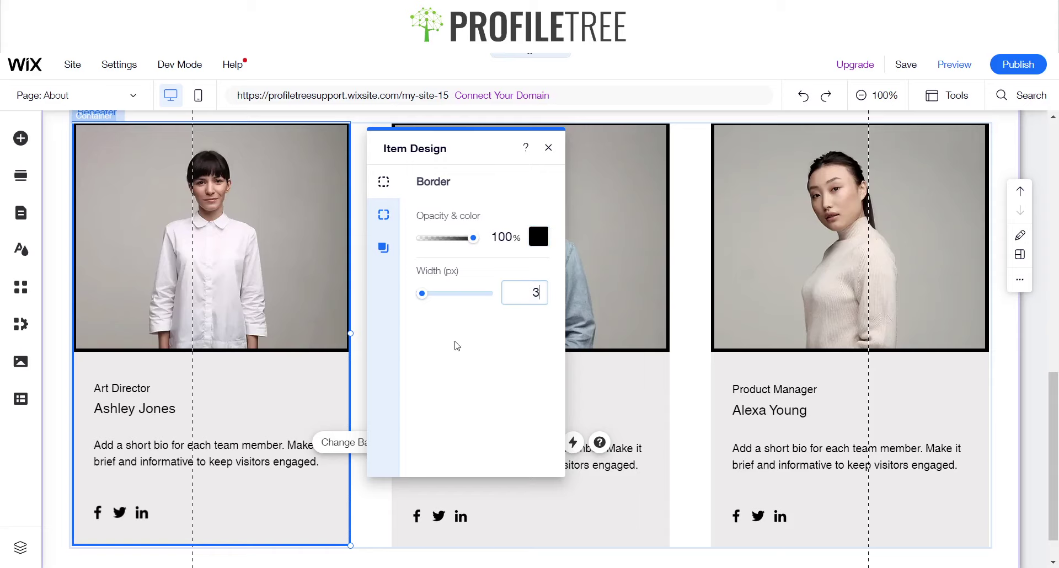
pyautogui.write('3')
pyautogui.press('Return')
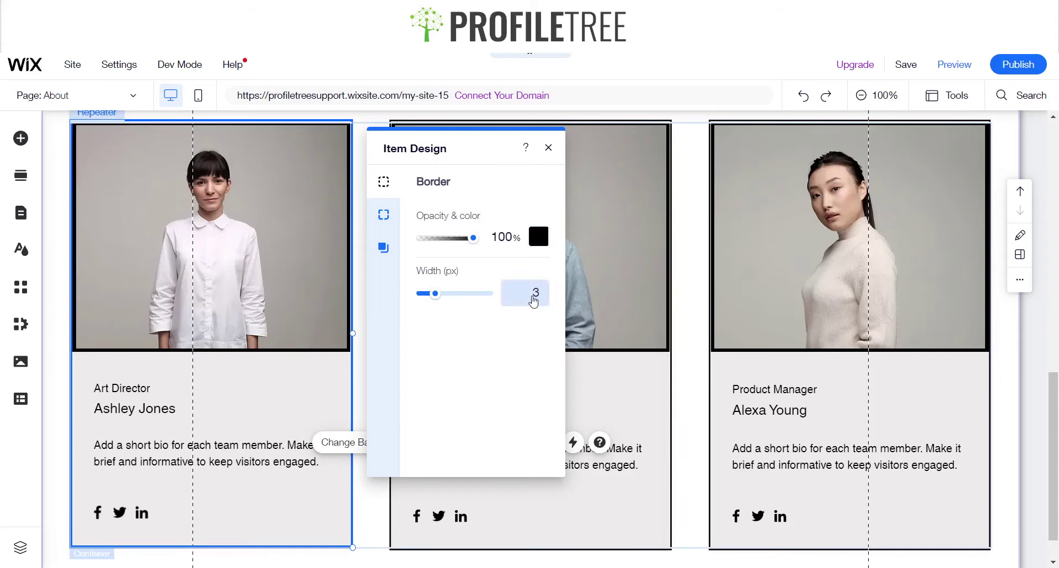
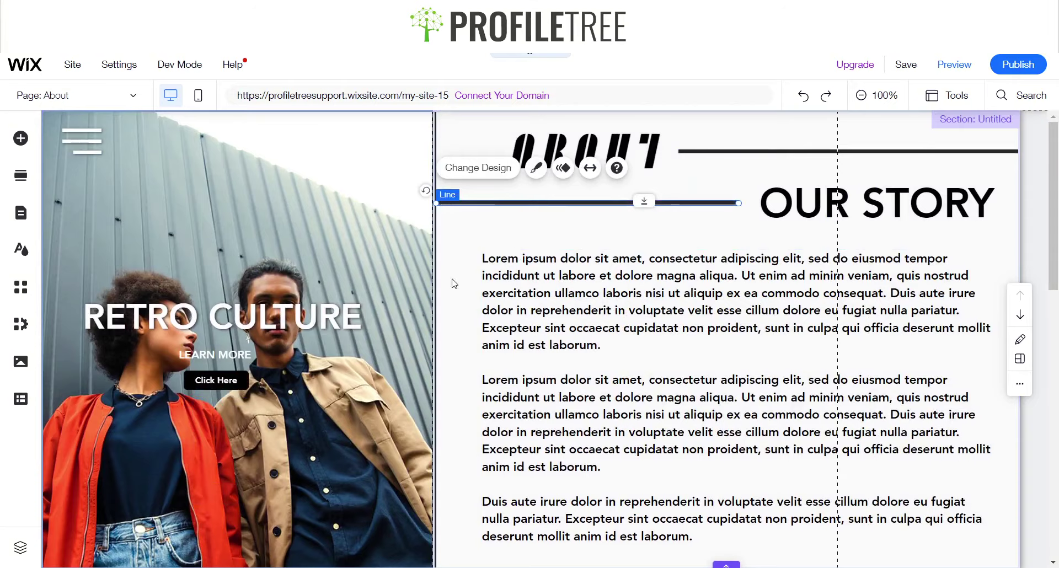
# Step: Paste the copied black line into the first team card, place it beneath the photo and shorten it to the card's width
pyautogui.scroll(-10, 454, 283)
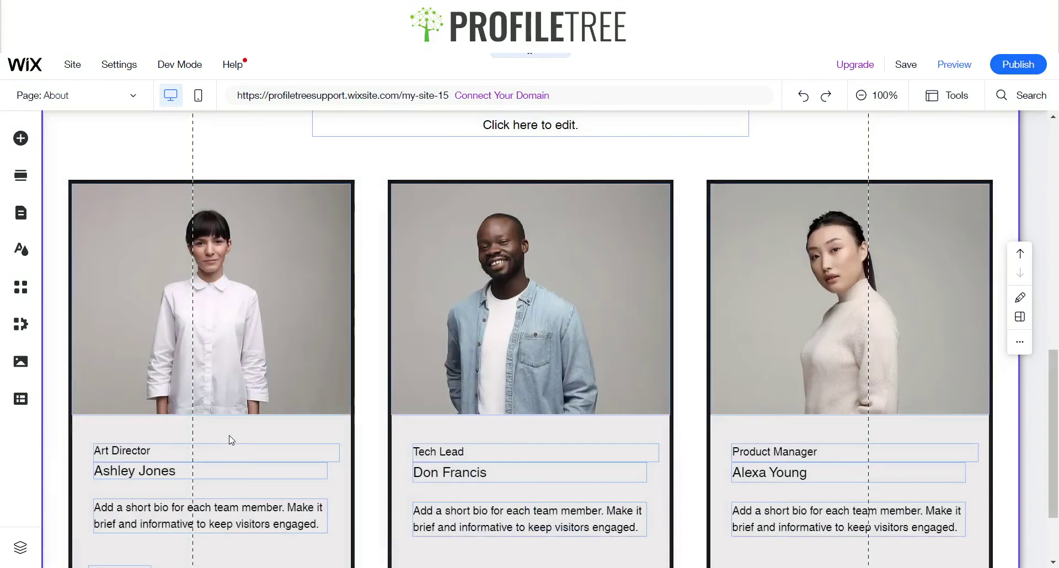
pyautogui.hotkey('ctrl', 'v')
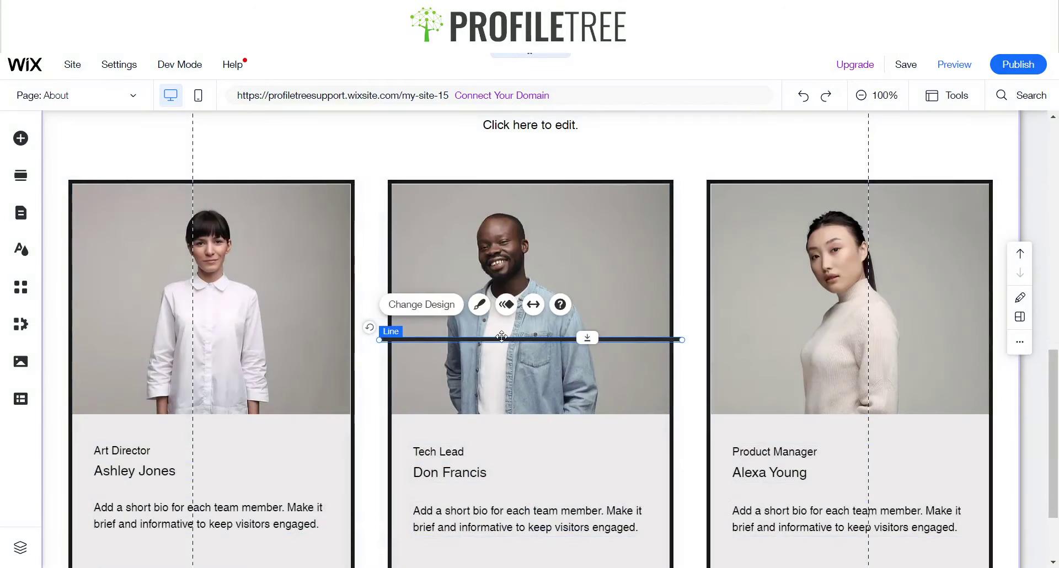
pyautogui.moveTo(503, 330)
pyautogui.mouseDown()
pyautogui.moveTo(385, 353)
pyautogui.moveTo(193, 417)
pyautogui.mouseUp()
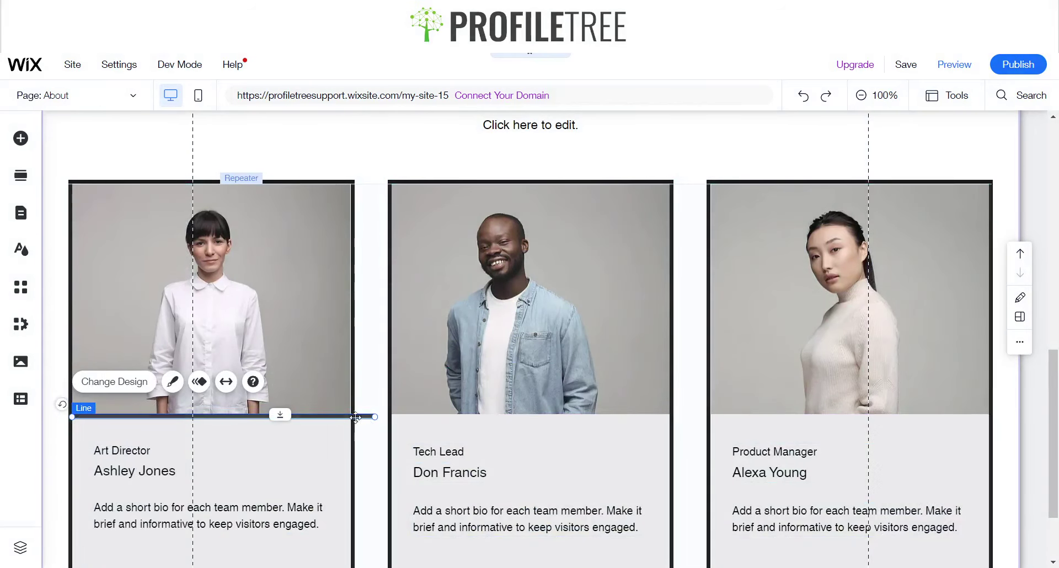
pyautogui.moveTo(356, 417)
pyautogui.mouseDown()
pyautogui.moveTo(280, 428)
pyautogui.moveTo(286, 442)
pyautogui.moveTo(315, 438)
pyautogui.moveTo(316, 417)
pyautogui.mouseUp()
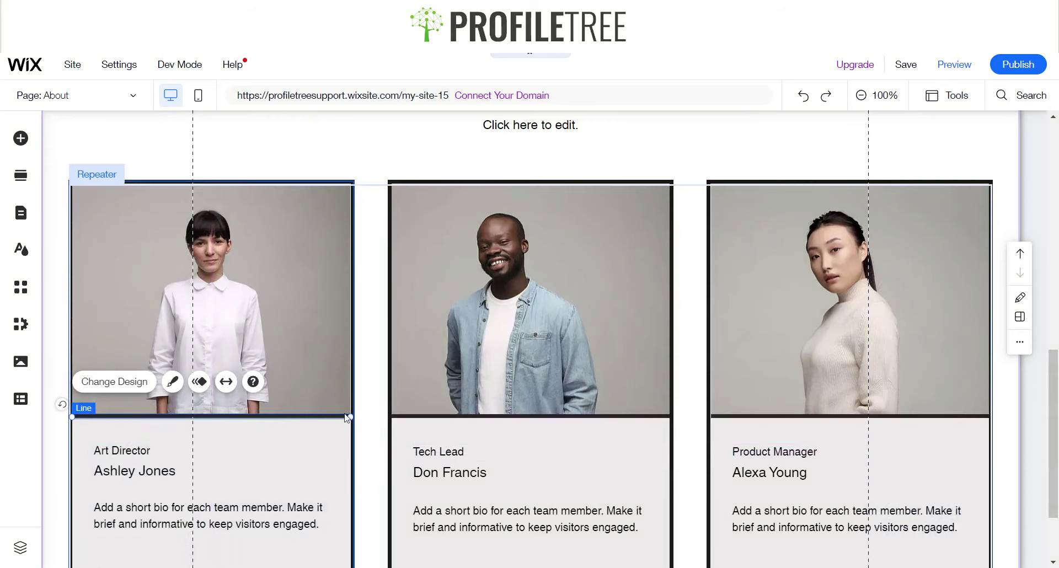
# Step: Check the team cards' borders and divider lines in the editor and in preview, and return to the editor
pyautogui.scroll(-2, 726, 420)
pyautogui.scroll(1, 414, 377)
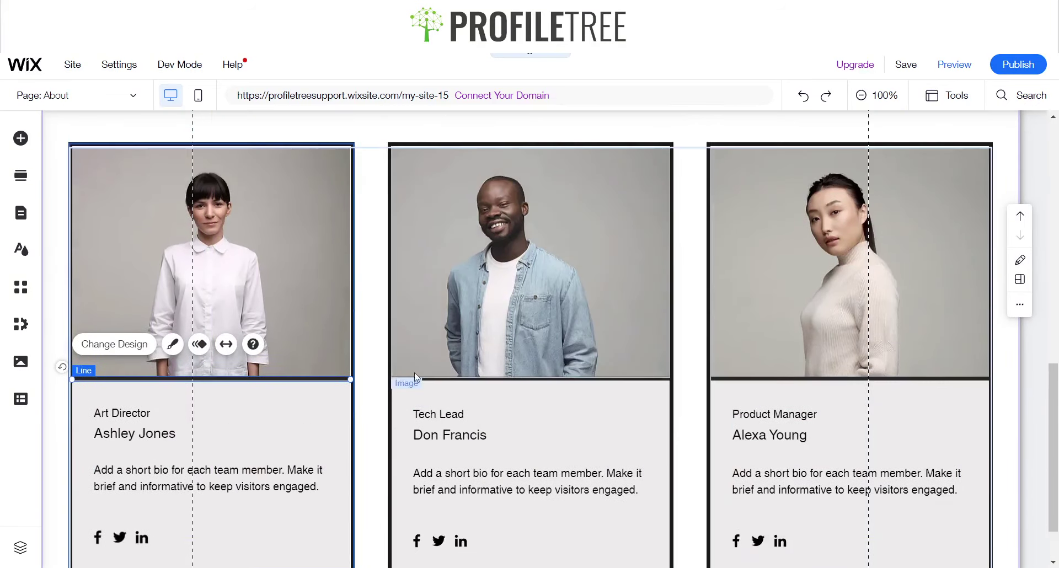
pyautogui.scroll(-1, 285, 341)
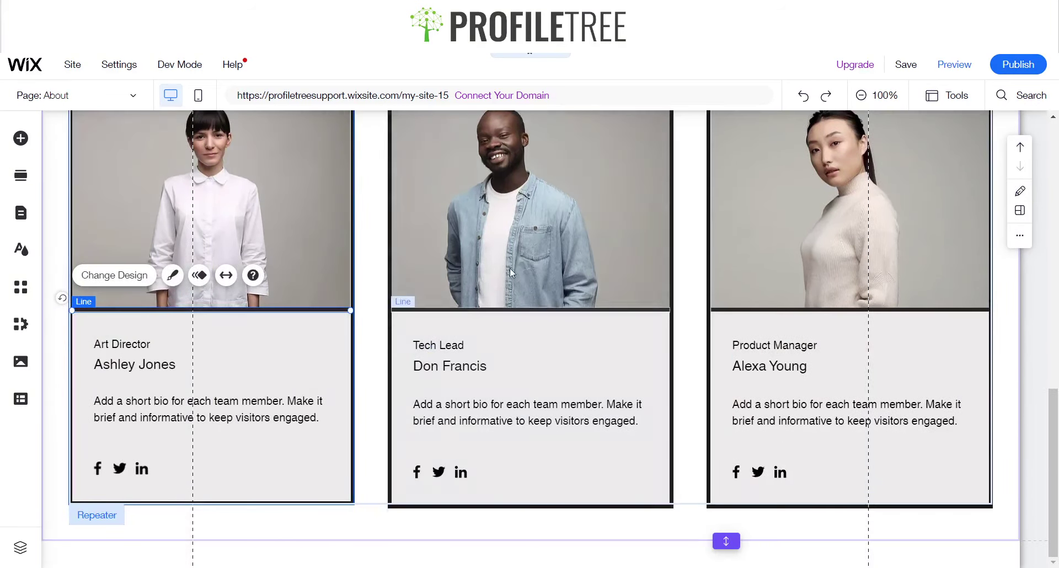
pyautogui.scroll(3, 806, 340)
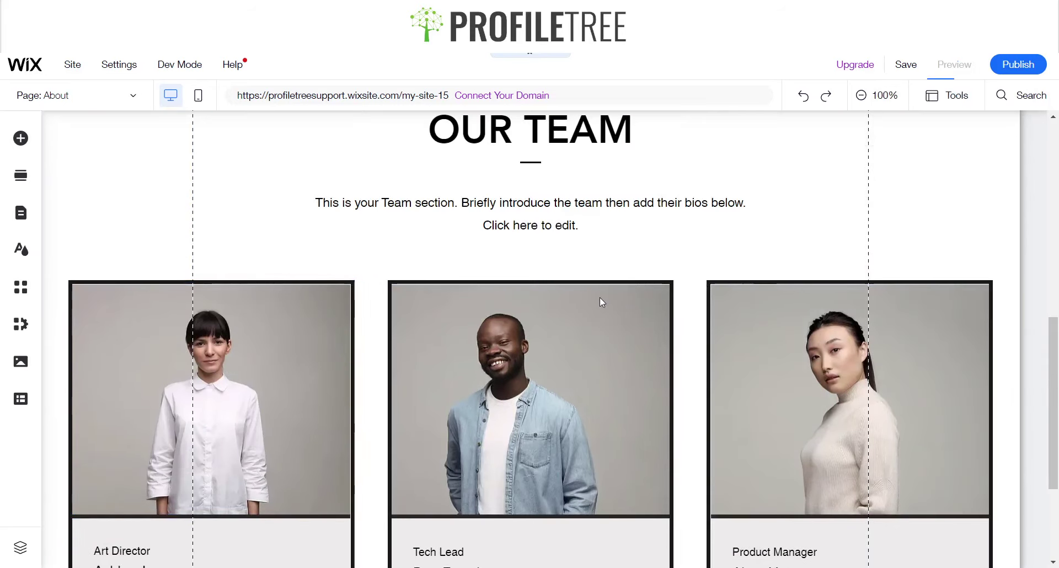
pyautogui.scroll(-3, 577, 301)
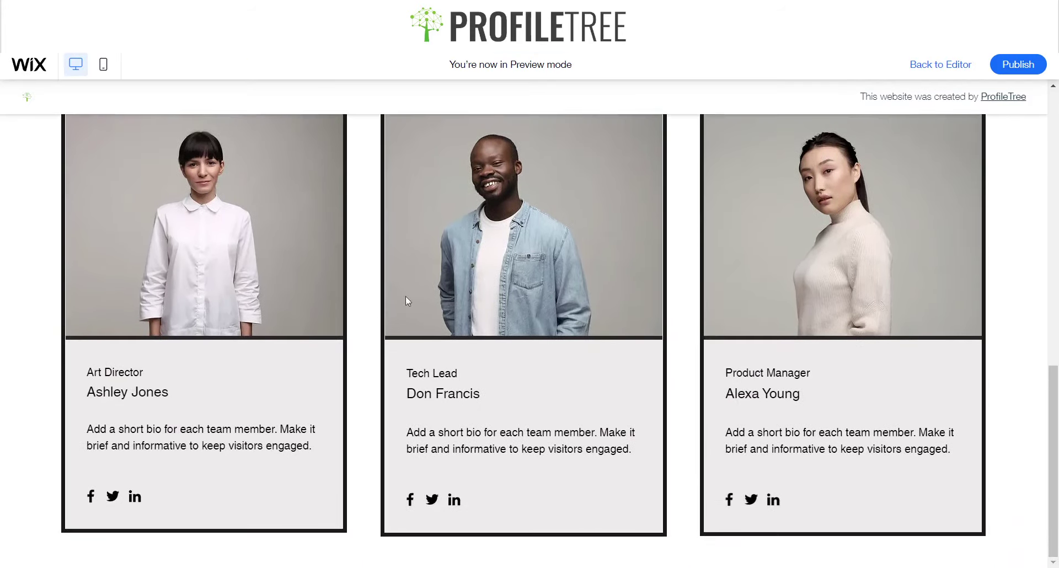
pyautogui.click(928, 66)
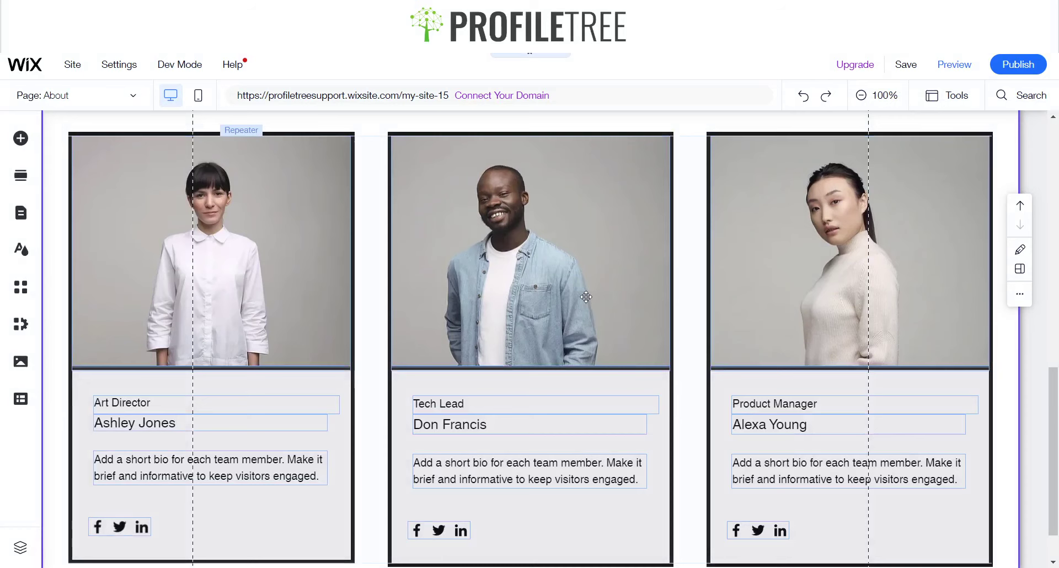
pyautogui.click(587, 297)
pyautogui.click(584, 305)
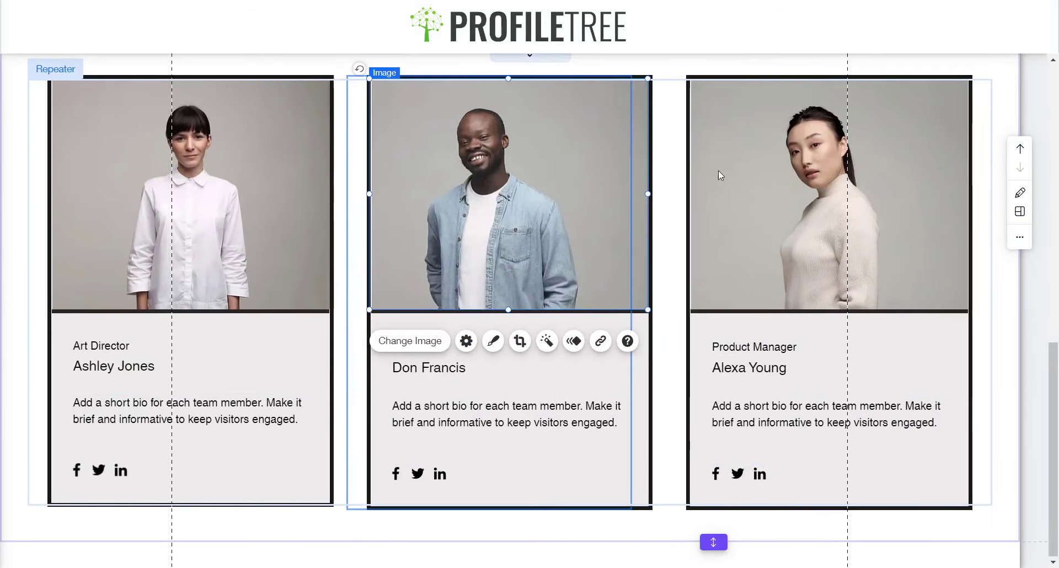
pyautogui.click(686, 100)
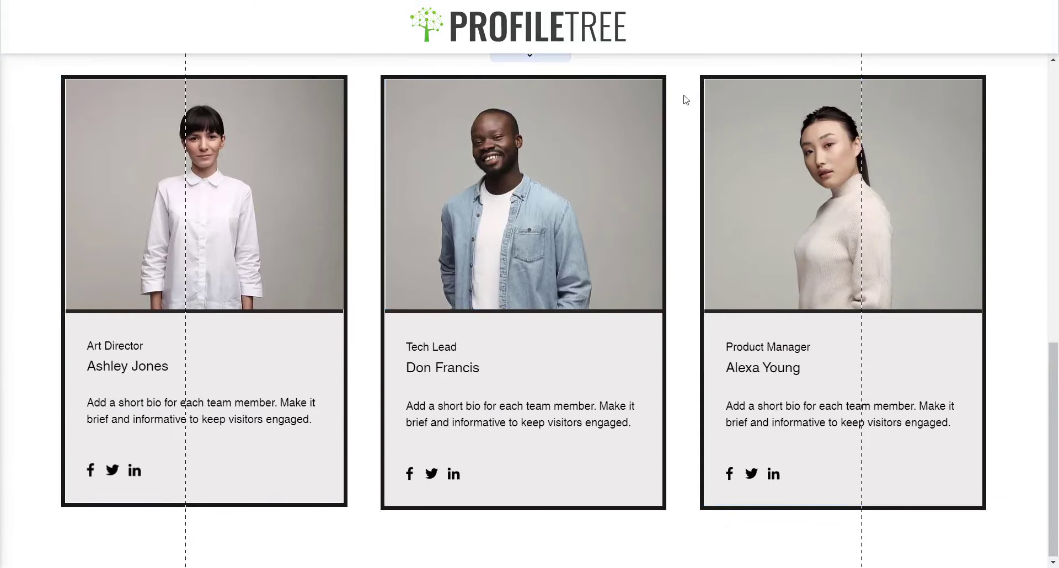
pyautogui.doubleClick(570, 170)
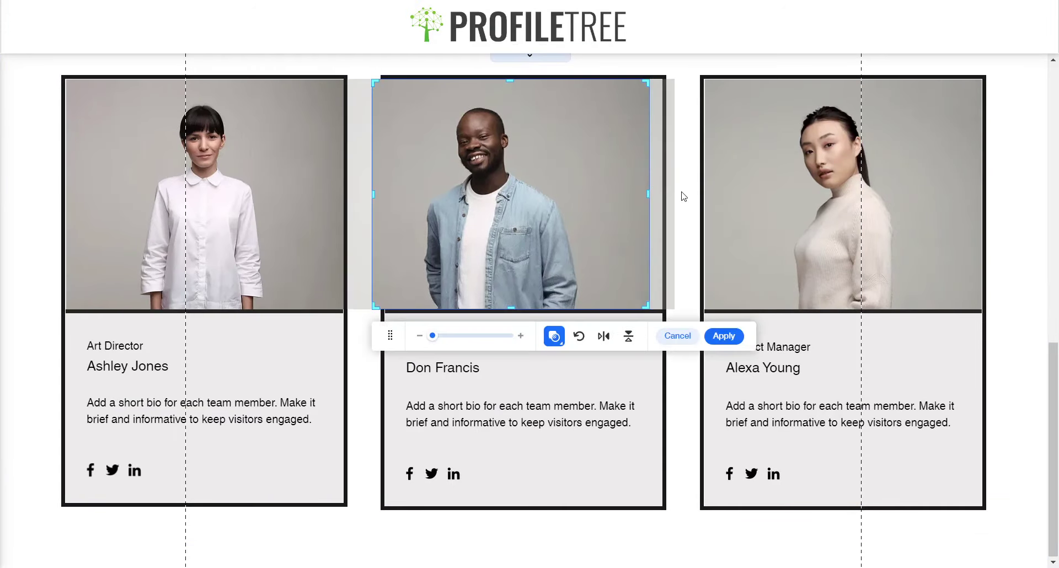
pyautogui.click(684, 338)
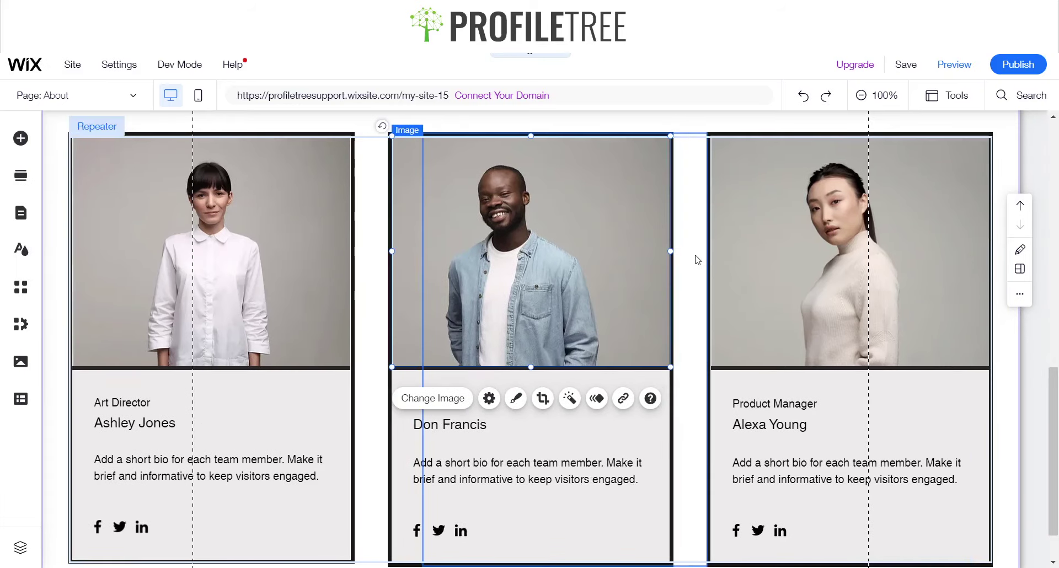
# Step: Check the team cards' bottom edges in the editor and in preview, and return to the editor
pyautogui.click(705, 220)
pyautogui.scroll(-1, 480, 331)
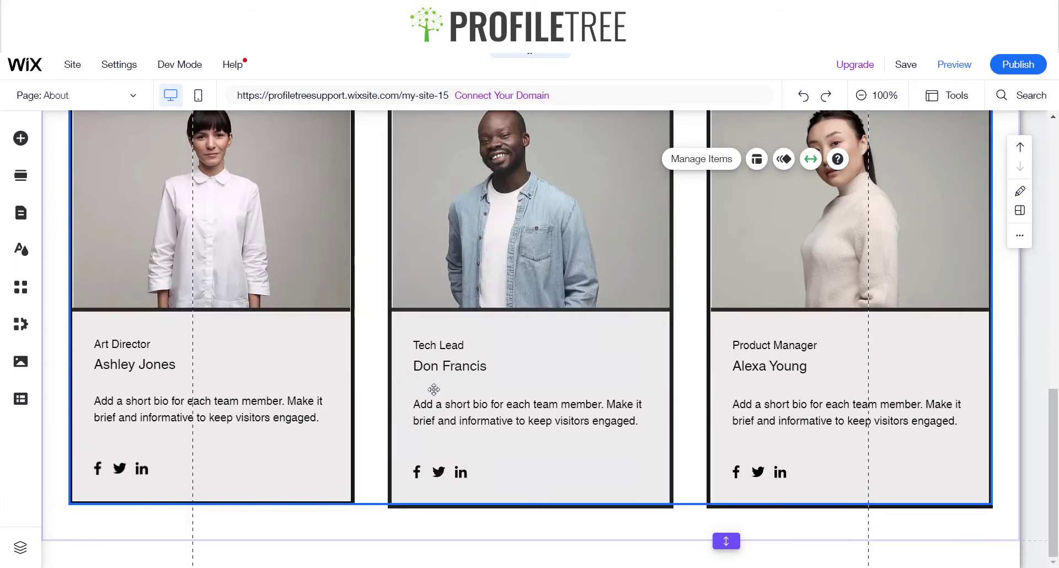
pyautogui.click(372, 404)
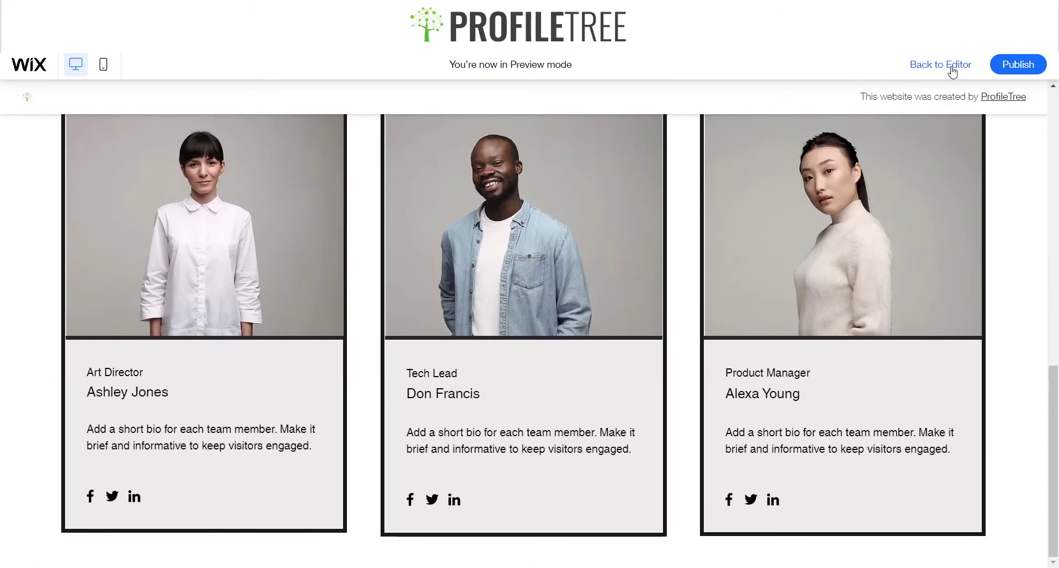
pyautogui.click(946, 64)
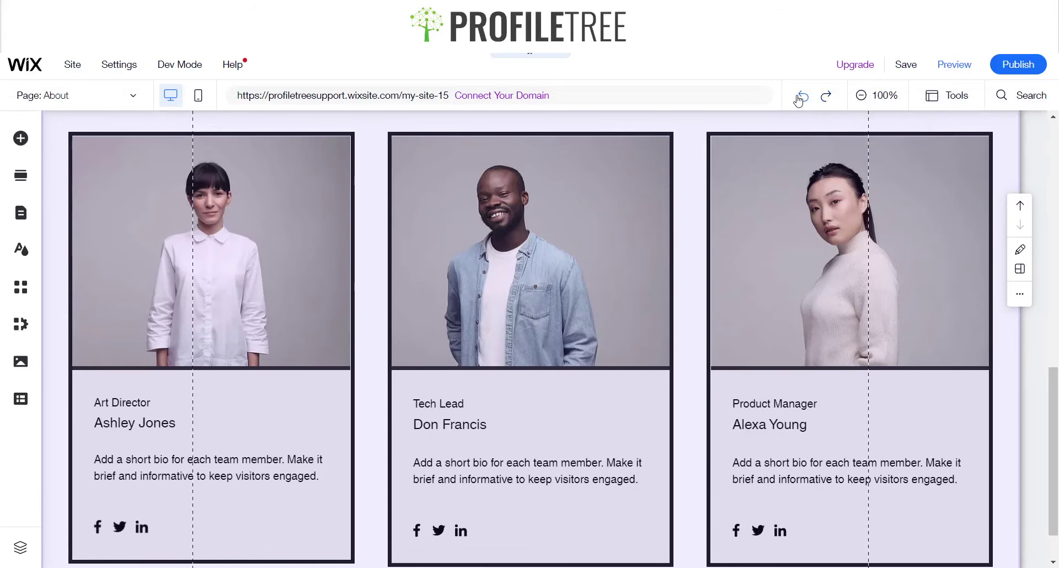
# Step: Undo the last edits to the first team card's line and reposition it directly beneath the photo, aligned with the card's width
pyautogui.click(800, 100)
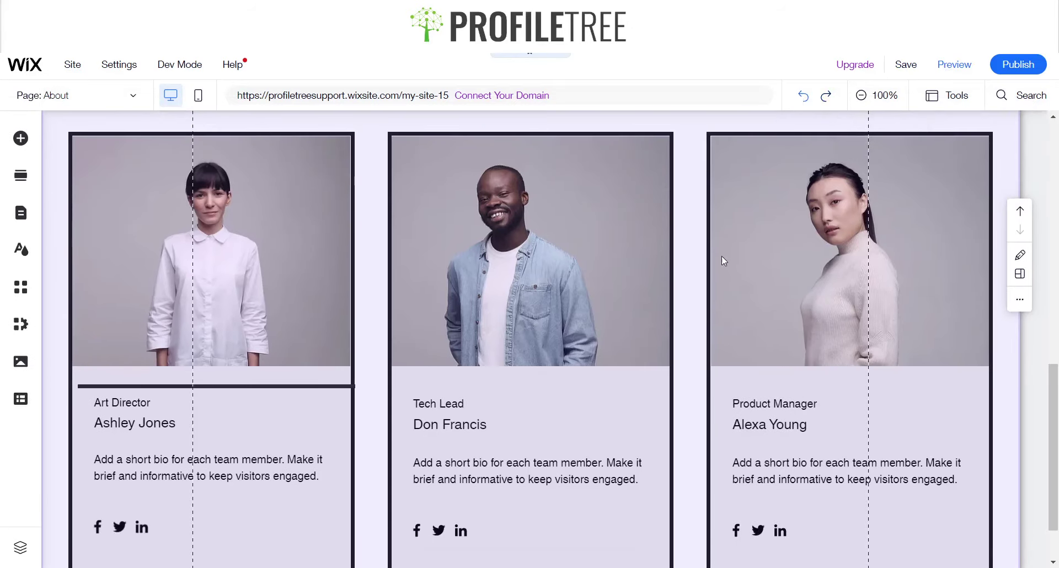
pyautogui.scroll(-2, 587, 283)
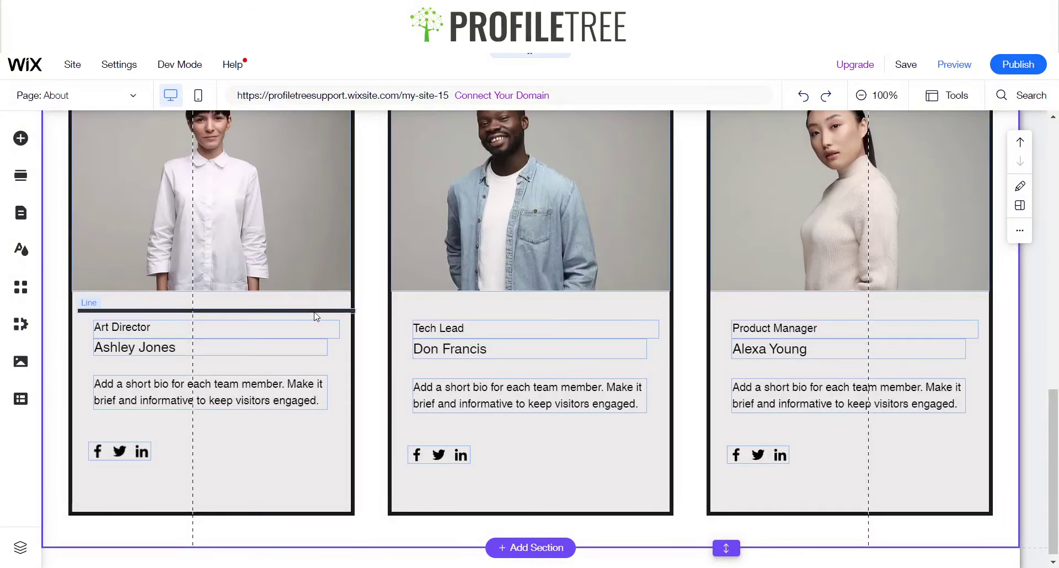
pyautogui.click(314, 311)
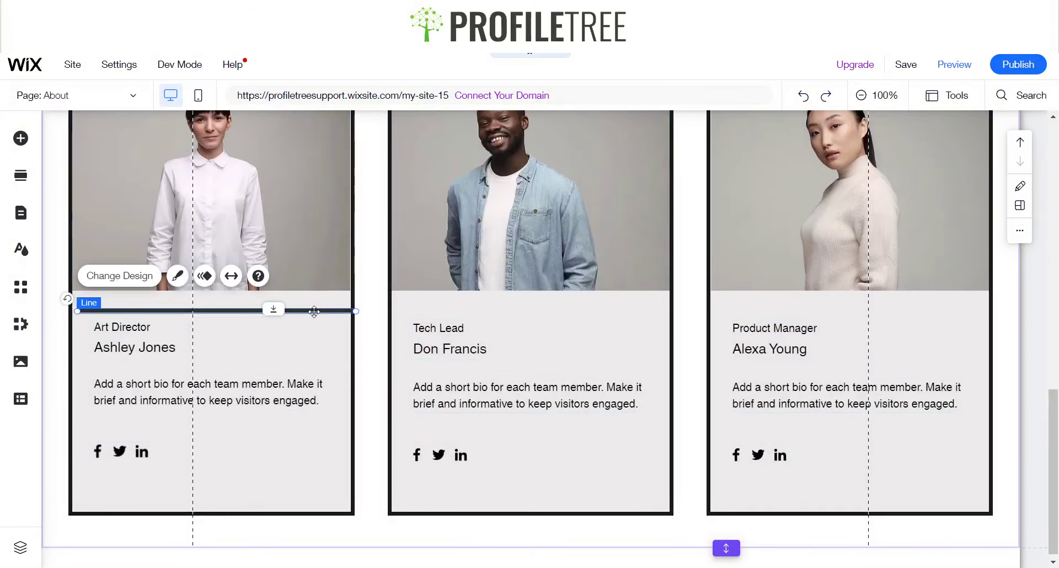
pyautogui.moveTo(302, 313); pyautogui.dragTo(310, 294)
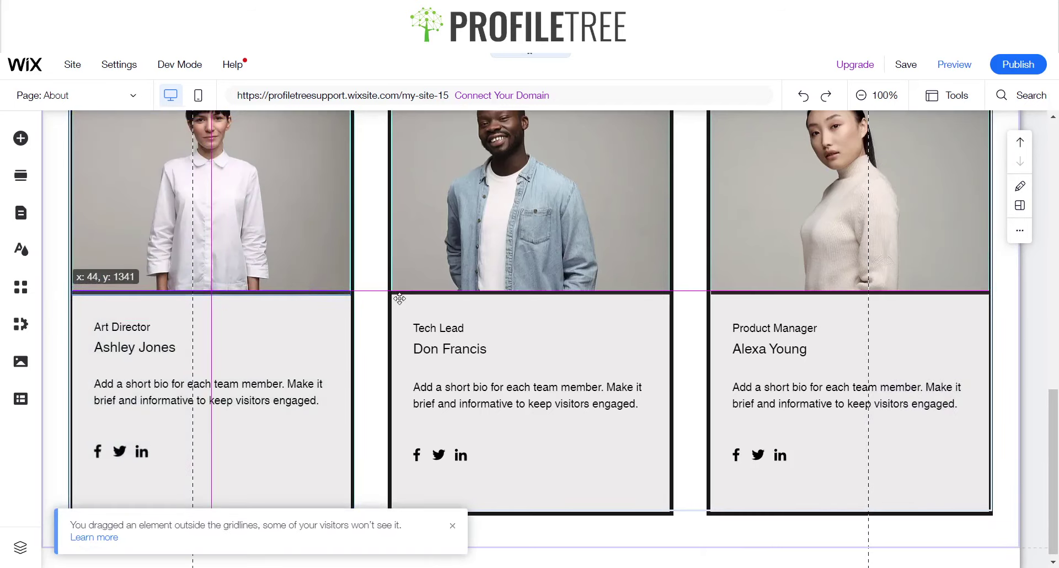
pyautogui.moveTo(399, 298); pyautogui.dragTo(375, 304)
pyautogui.click(650, 322)
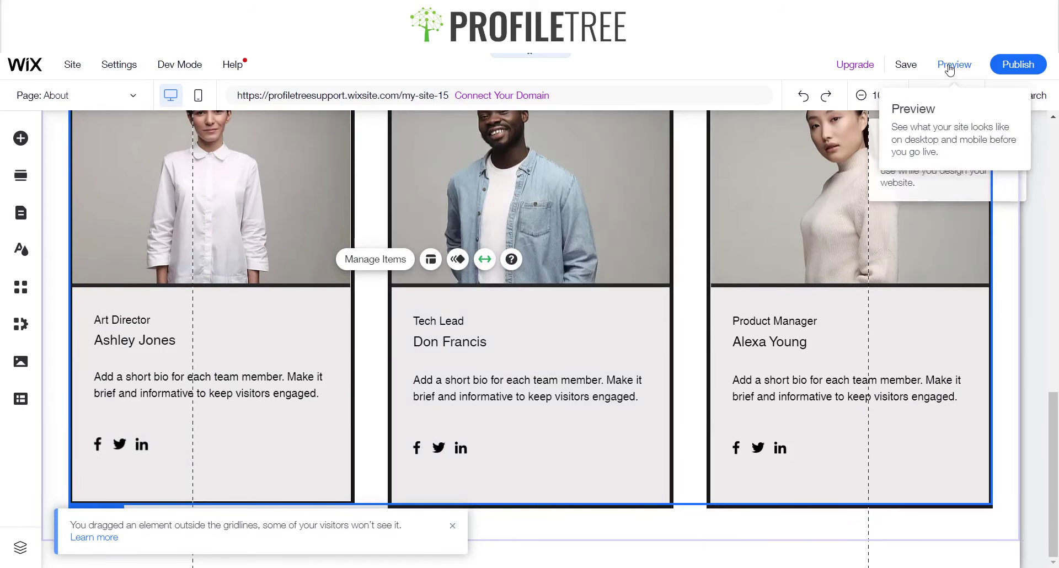
# Step: Preview the About page from the team cards up to the OUR STORY heading, and return to the editor
pyautogui.click(949, 66)
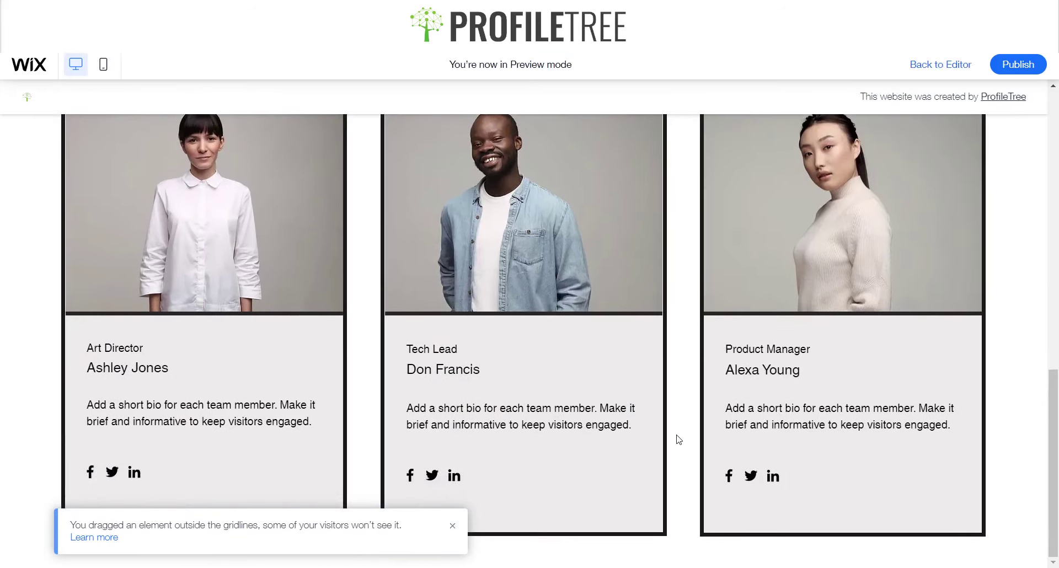
pyautogui.scroll(5, 579, 472)
pyautogui.scroll(-4, 530, 486)
pyautogui.scroll(15, 572, 461)
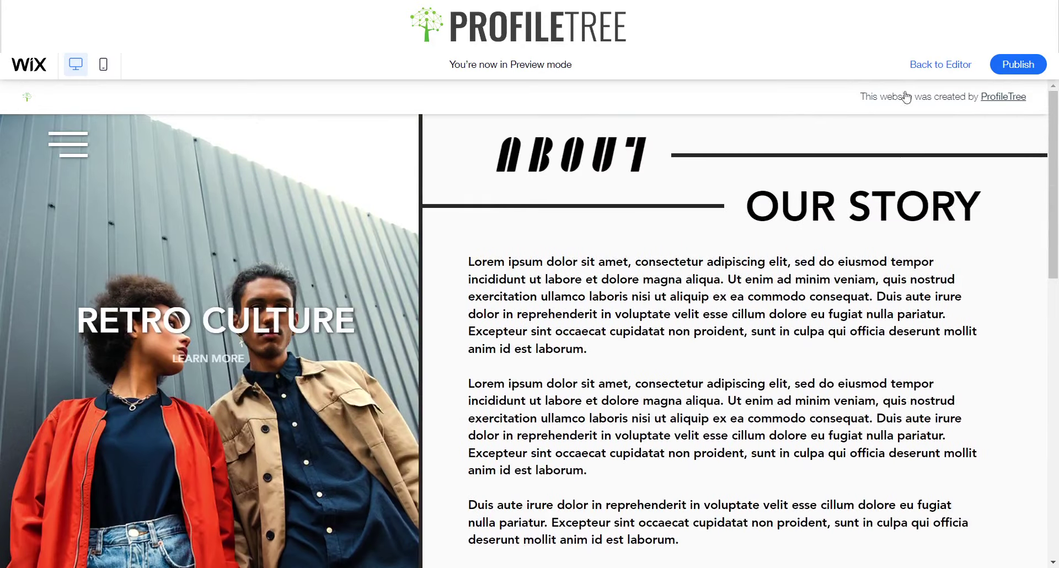
pyautogui.click(940, 64)
# Step: Add the black testimonials slideshow section below the OUR TEAM section
pyautogui.scroll(-10, 500, 498)
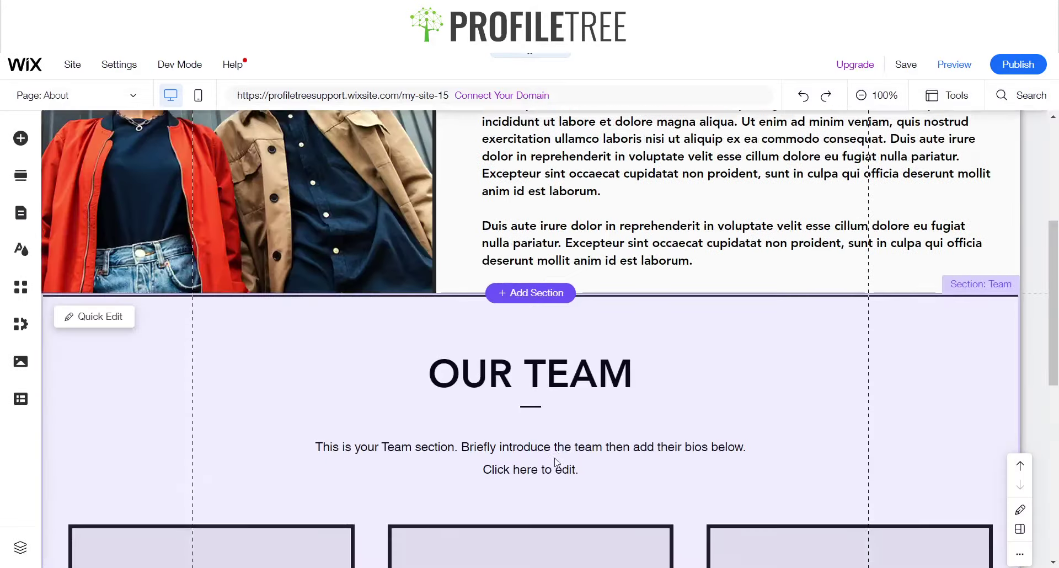
pyautogui.click(530, 546)
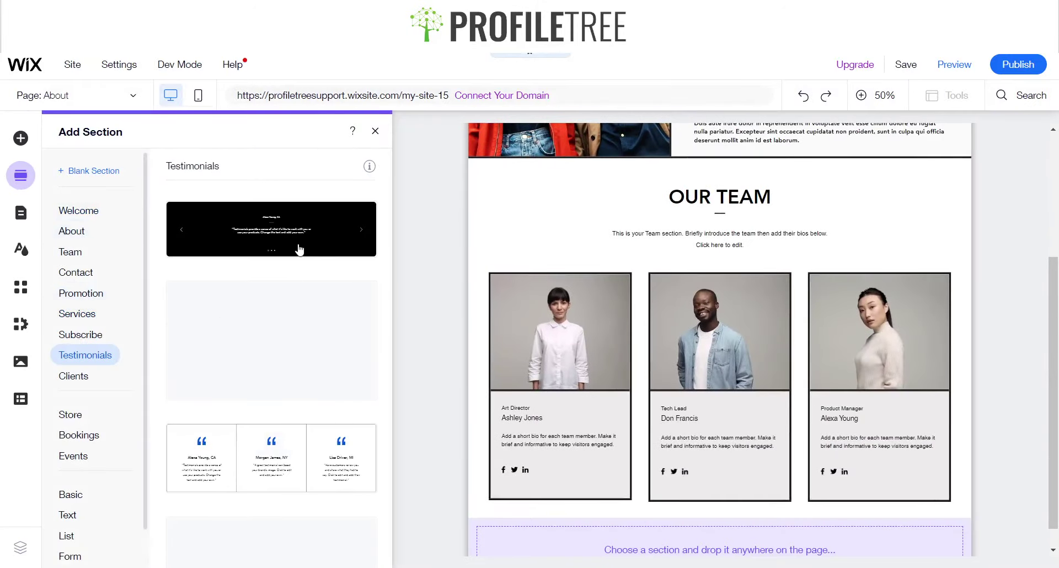
pyautogui.press('Escape')
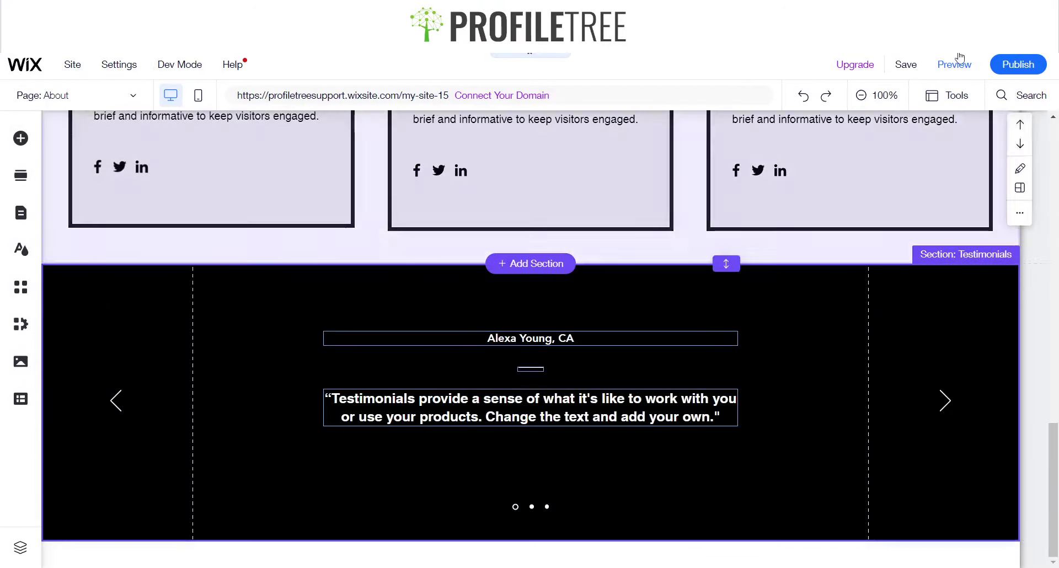
# Step: Preview the whole desktop page including the testimonials section, and test opening and closing the site menu
pyautogui.click(955, 64)
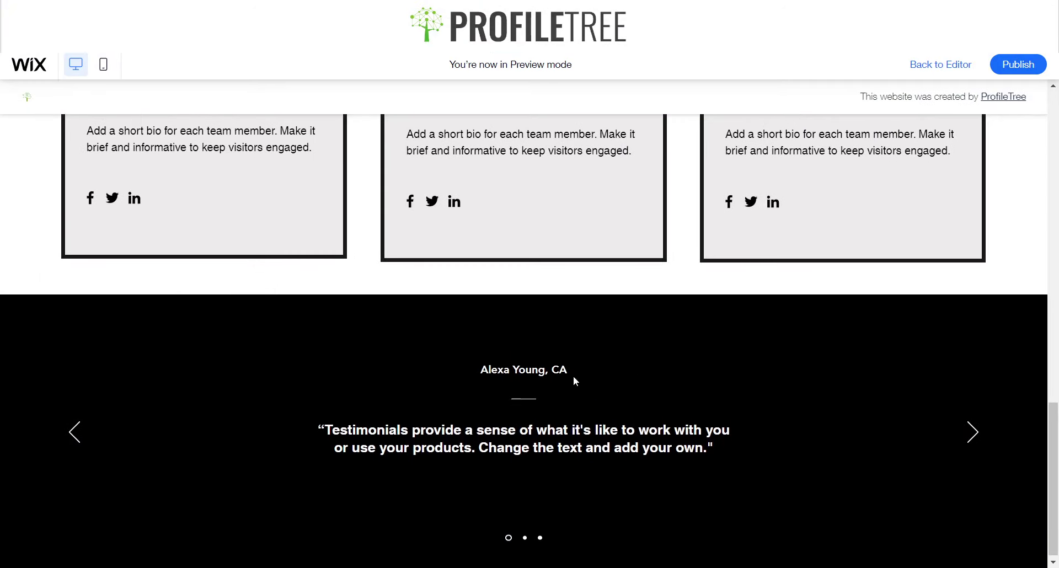
pyautogui.scroll(15, 574, 376)
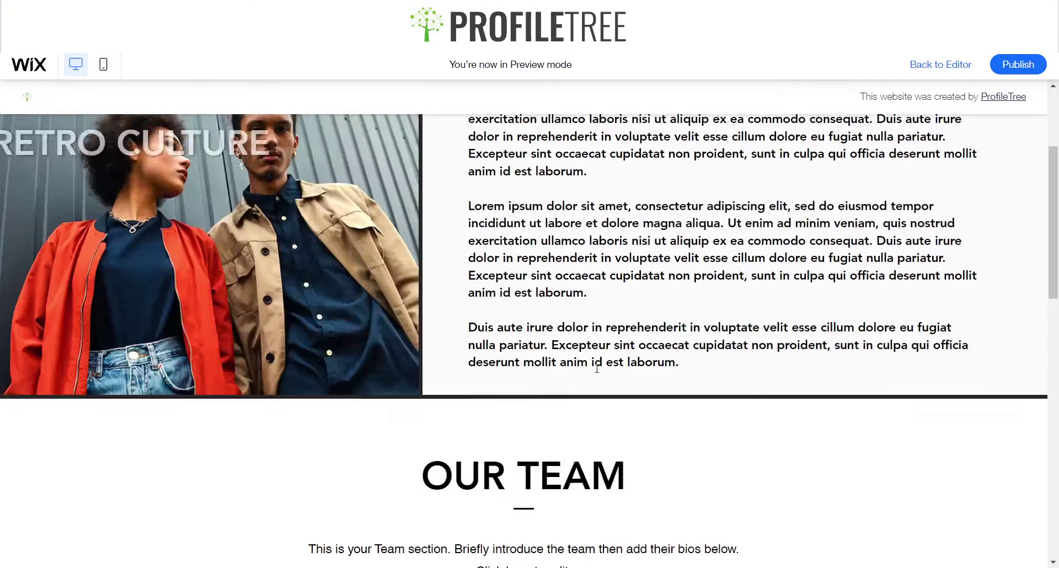
pyautogui.scroll(3, 597, 369)
pyautogui.scroll(-15, 593, 353)
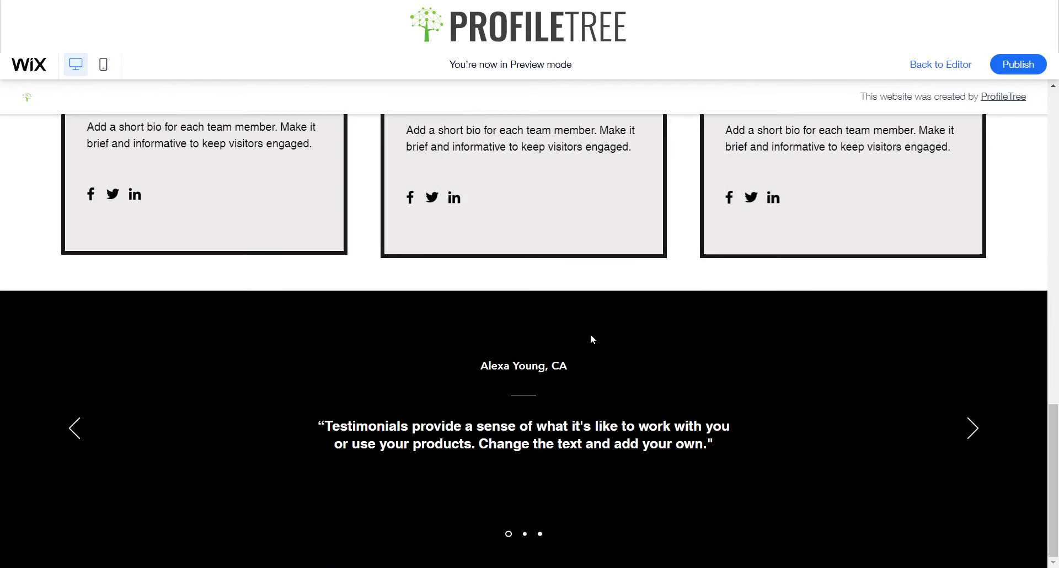
pyautogui.scroll(15, 603, 357)
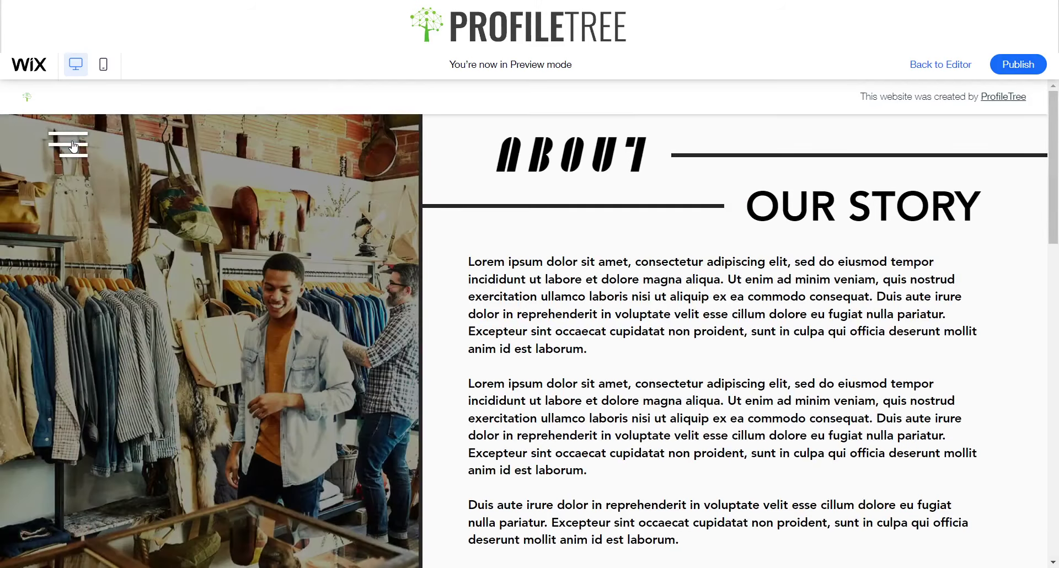
pyautogui.click(74, 145)
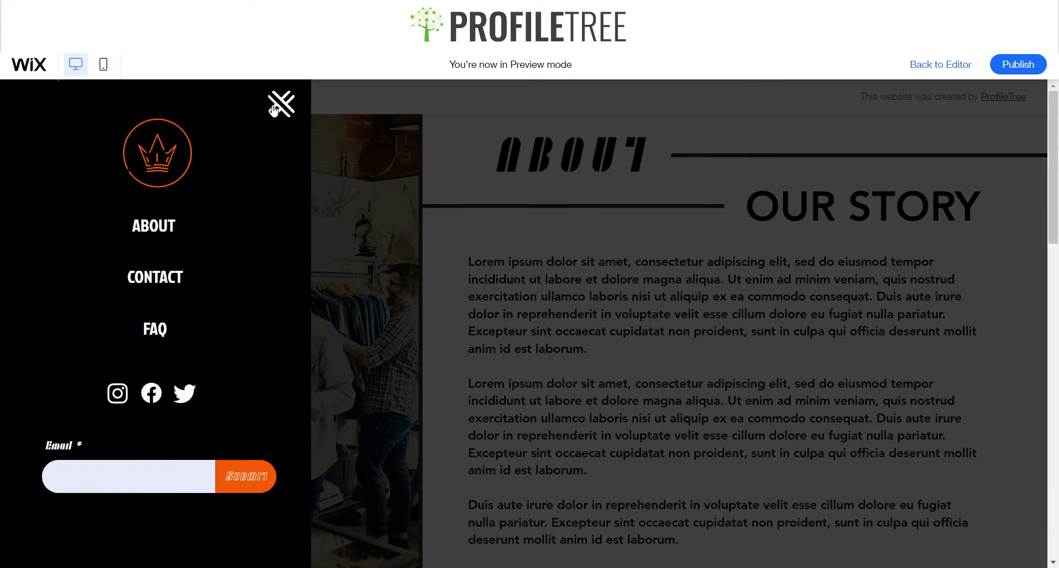
pyautogui.click(274, 110)
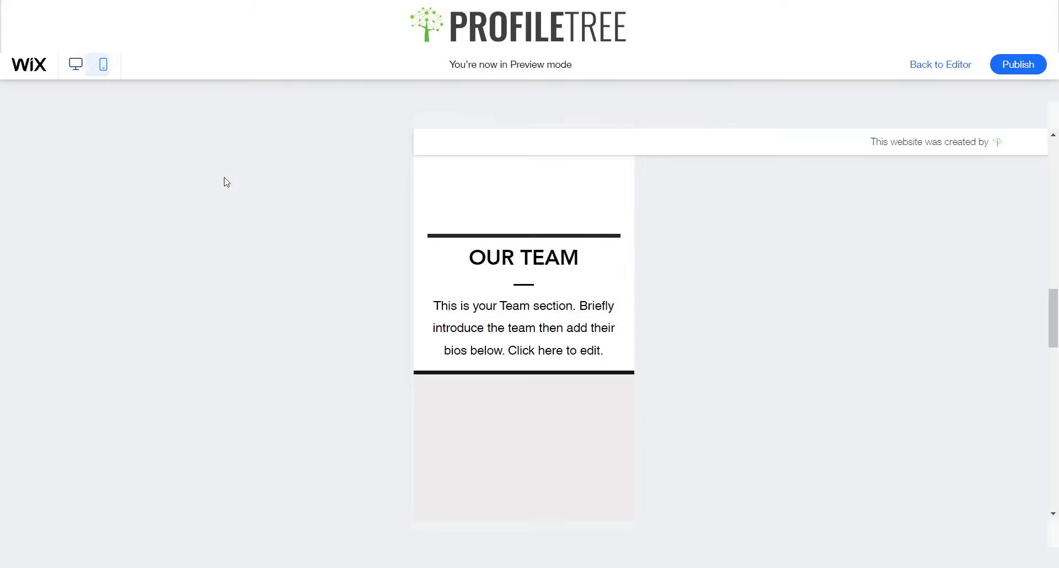
# Step: Examine the mobile preview of the About page, from the OUR STORY text through the slideshow to the team cards
pyautogui.scroll(8, 554, 265)
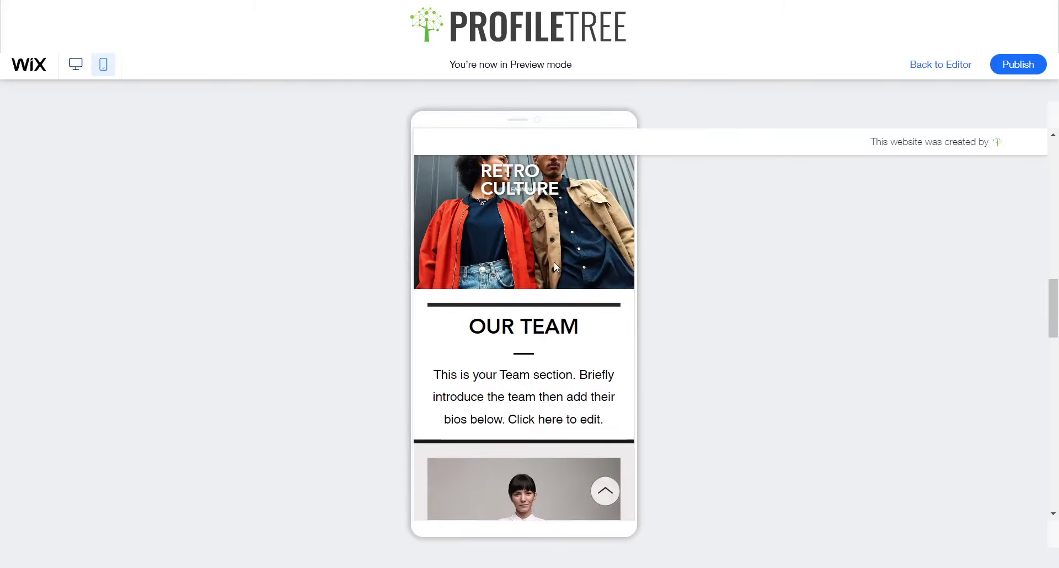
pyautogui.scroll(10, 554, 266)
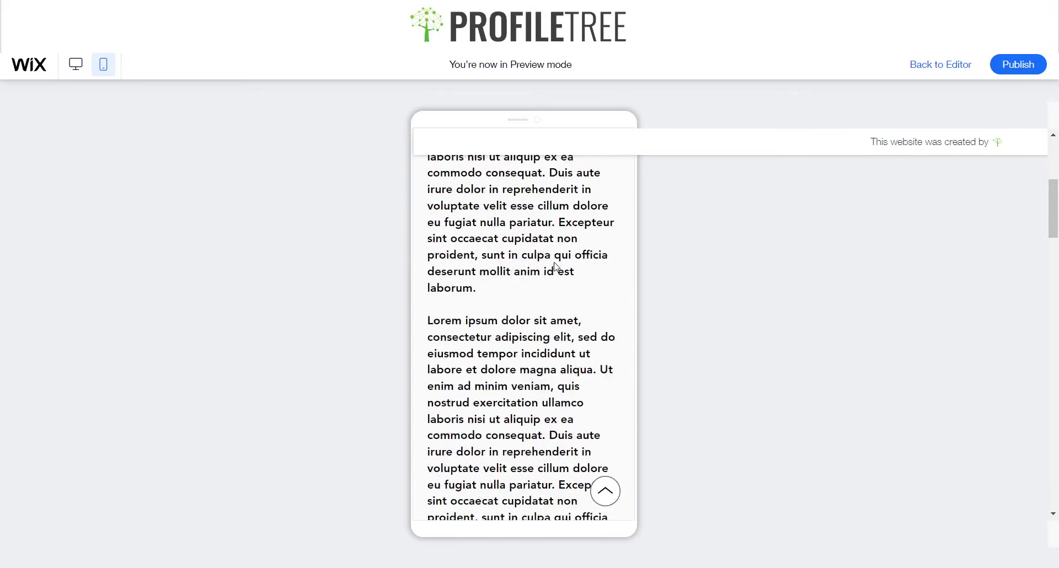
pyautogui.scroll(-12, 554, 266)
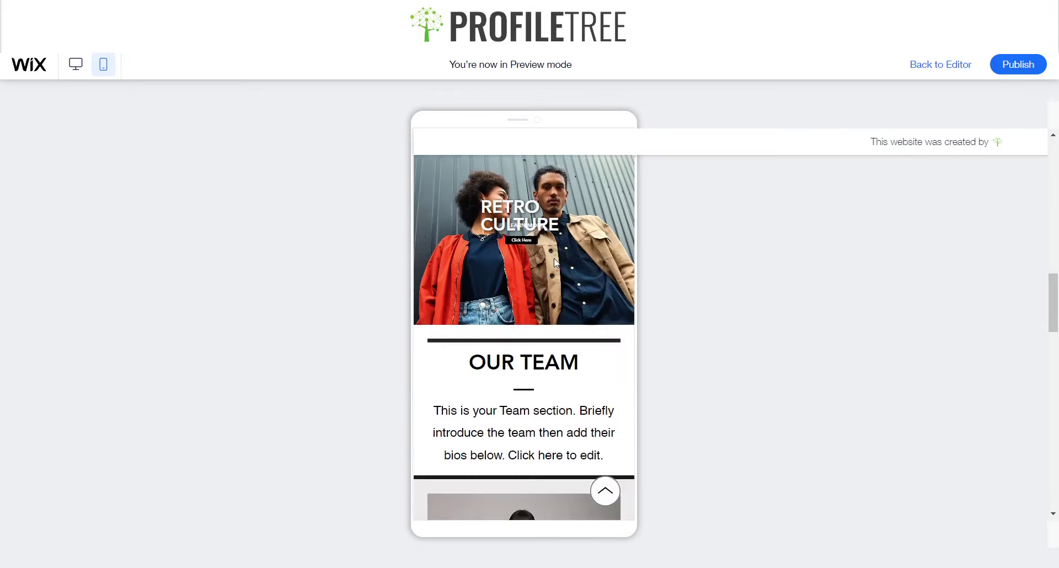
pyautogui.scroll(4, 554, 261)
pyautogui.scroll(10, 554, 262)
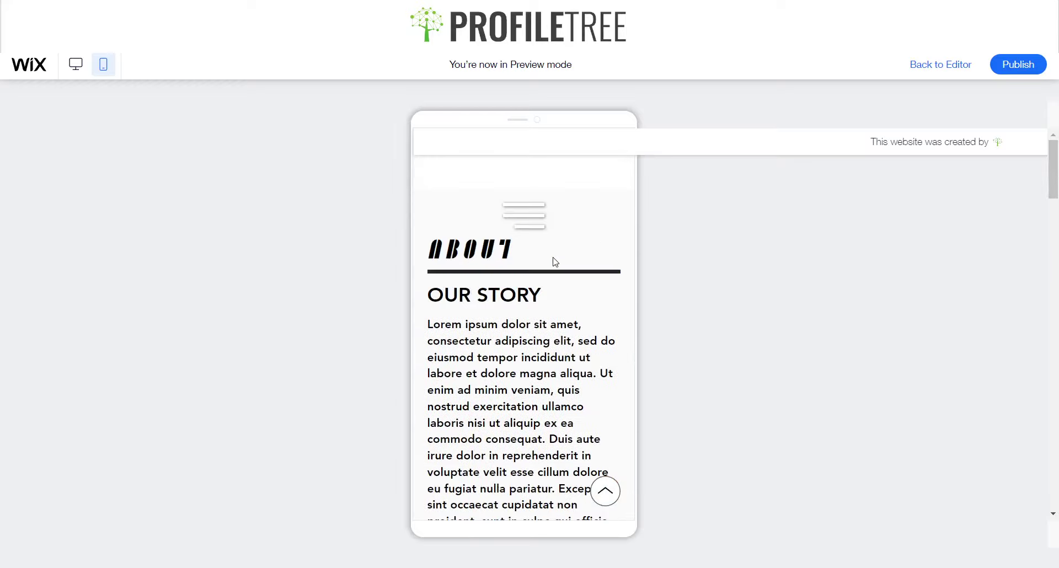
pyautogui.scroll(-7, 553, 260)
pyautogui.scroll(-10, 553, 259)
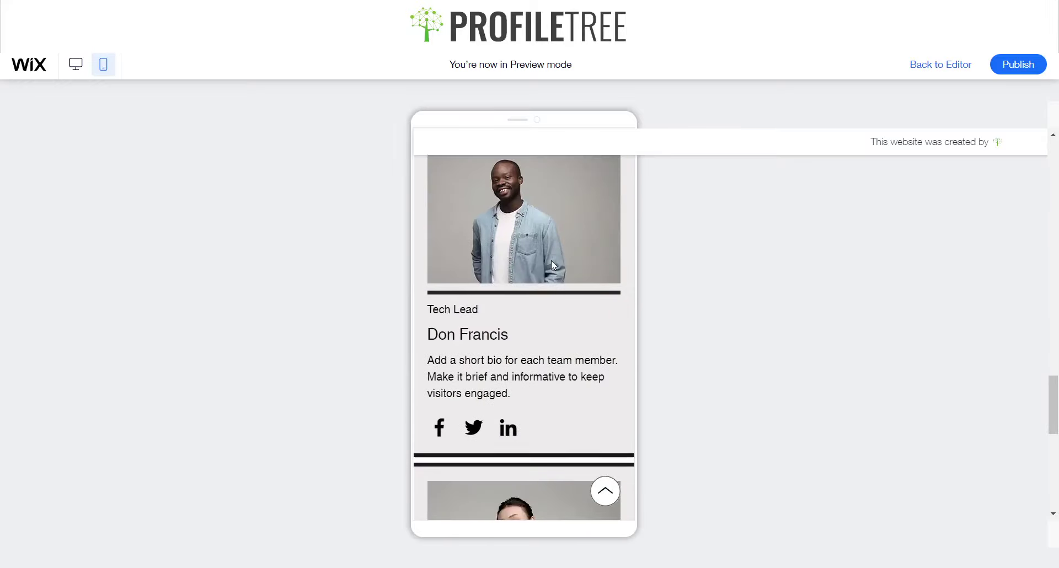
# Step: Review the team member cards and the testimonials section of the About page in the mobile preview
pyautogui.scroll(-5, 530, 276)
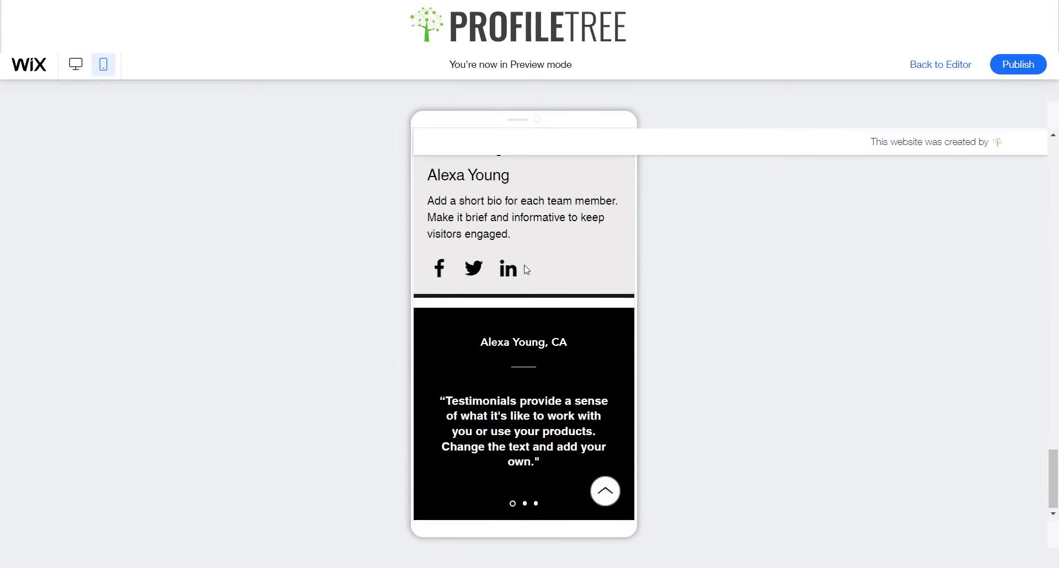
pyautogui.scroll(5, 524, 265)
pyautogui.scroll(3, 503, 268)
pyautogui.scroll(-7, 513, 274)
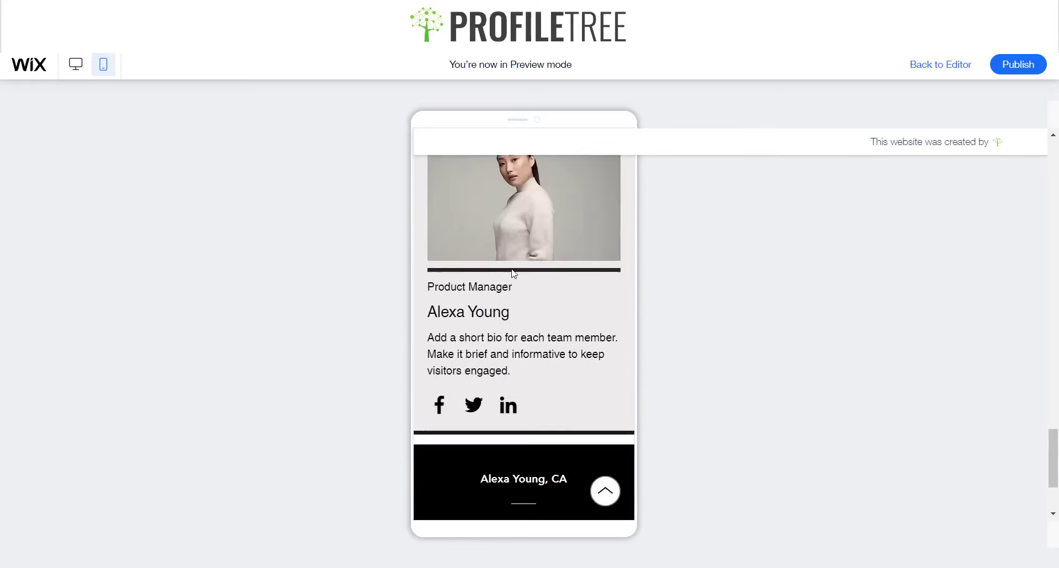
pyautogui.scroll(3, 562, 405)
pyautogui.scroll(15, 513, 361)
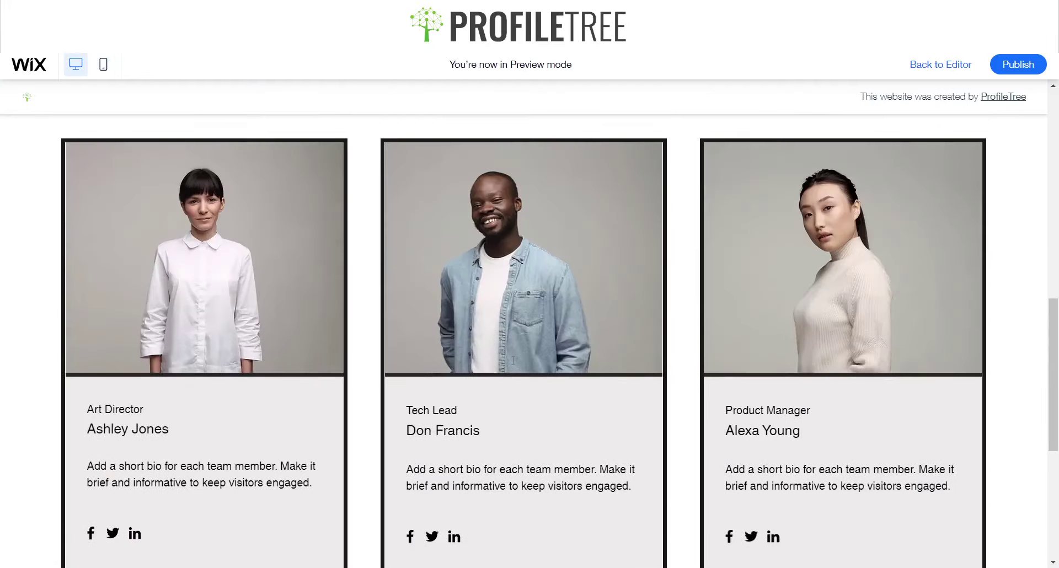
# Step: Review the About page in the desktop preview, including its pop-out navigation menu and the testimonials section
pyautogui.scroll(1, 478, 337)
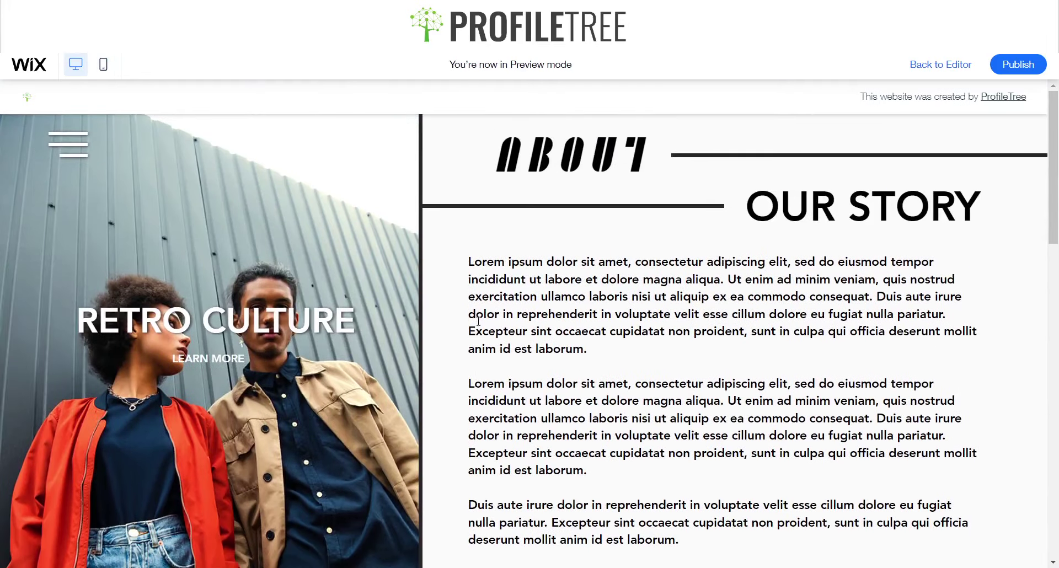
pyautogui.click(64, 151)
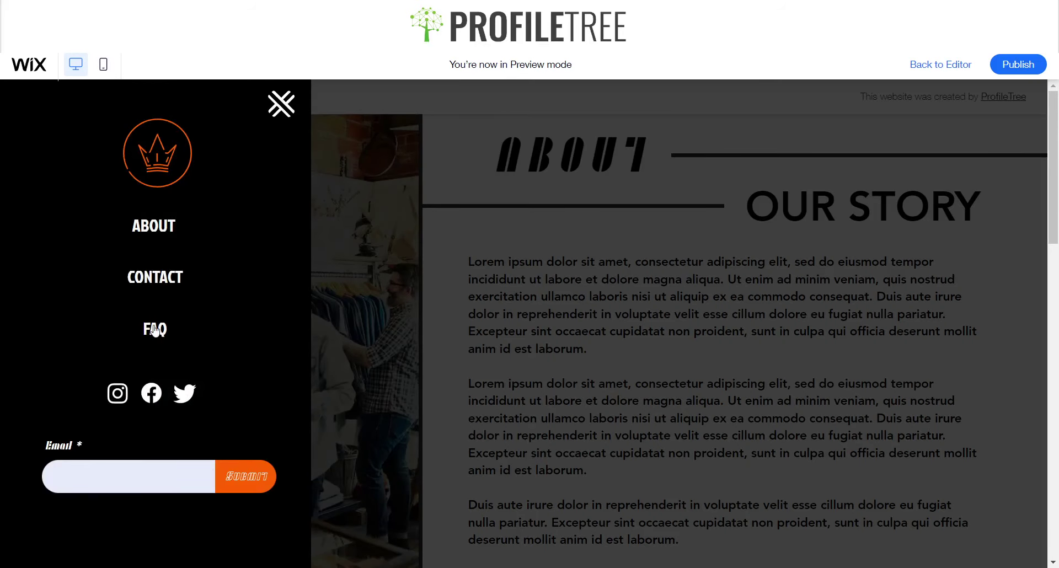
pyautogui.click(282, 104)
pyautogui.scroll(-15, 535, 449)
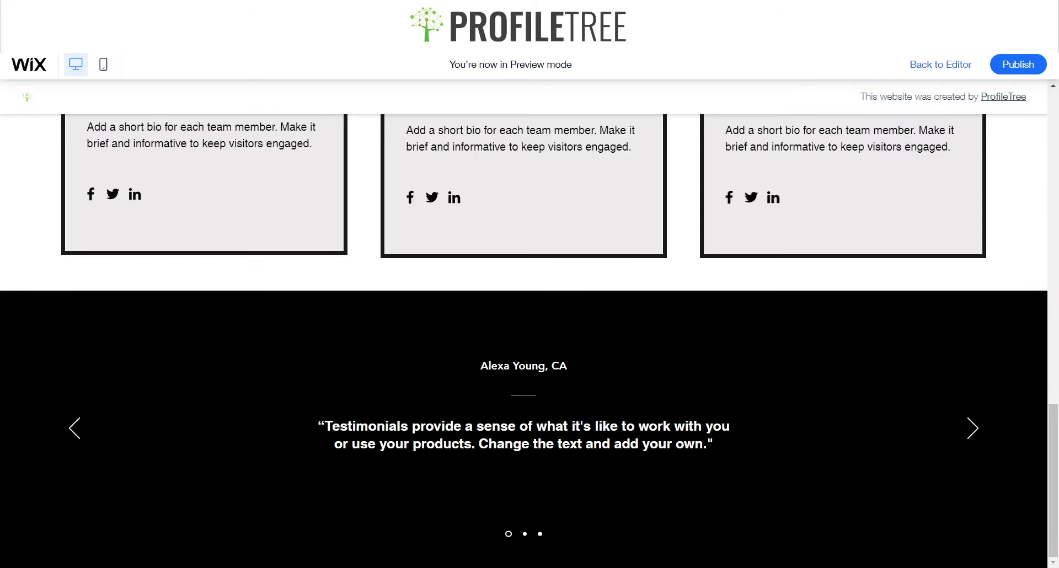
# Step: Return to the editor to view the FAQ page and the Contact page
pyautogui.hotkey('ctrl', 'shift', 'p')
pyautogui.click(47, 102)
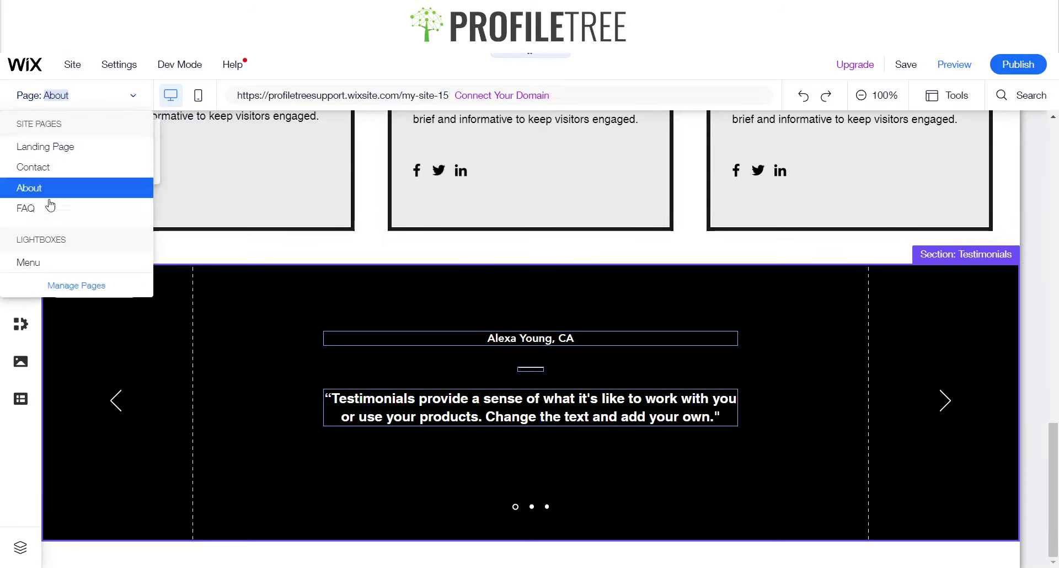
pyautogui.click(47, 208)
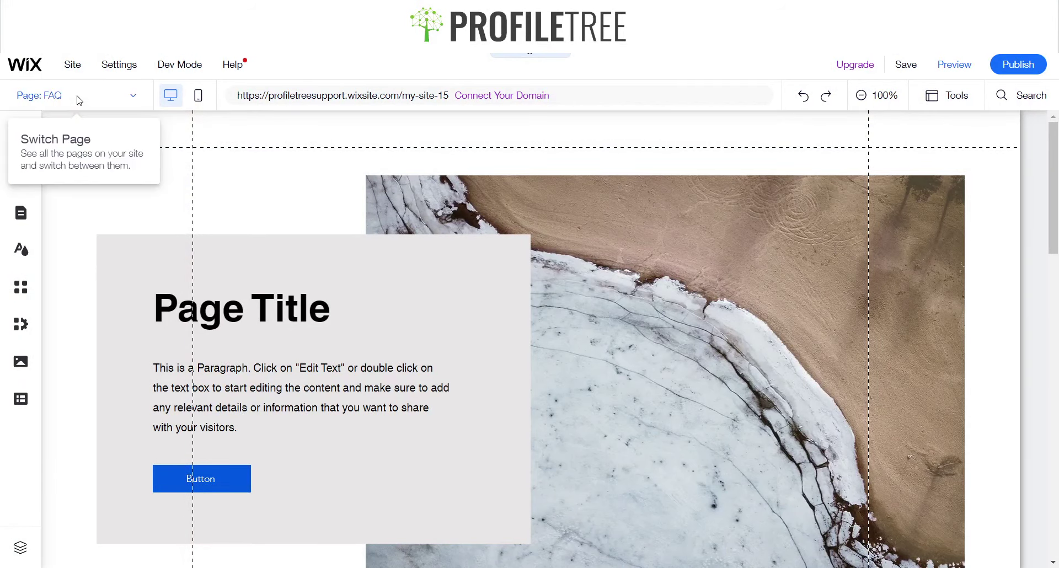
pyautogui.click(79, 101)
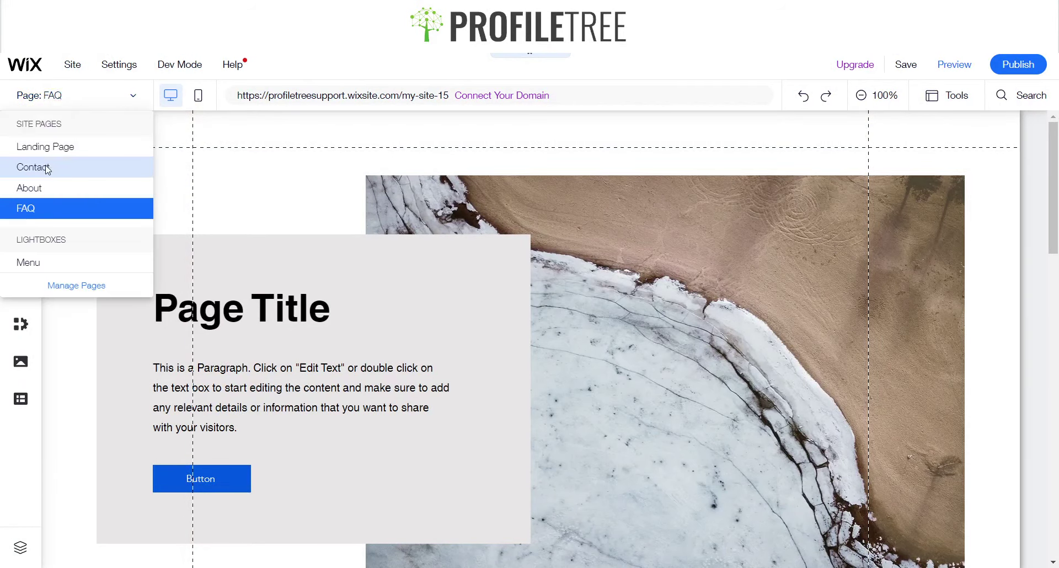
pyautogui.click(48, 170)
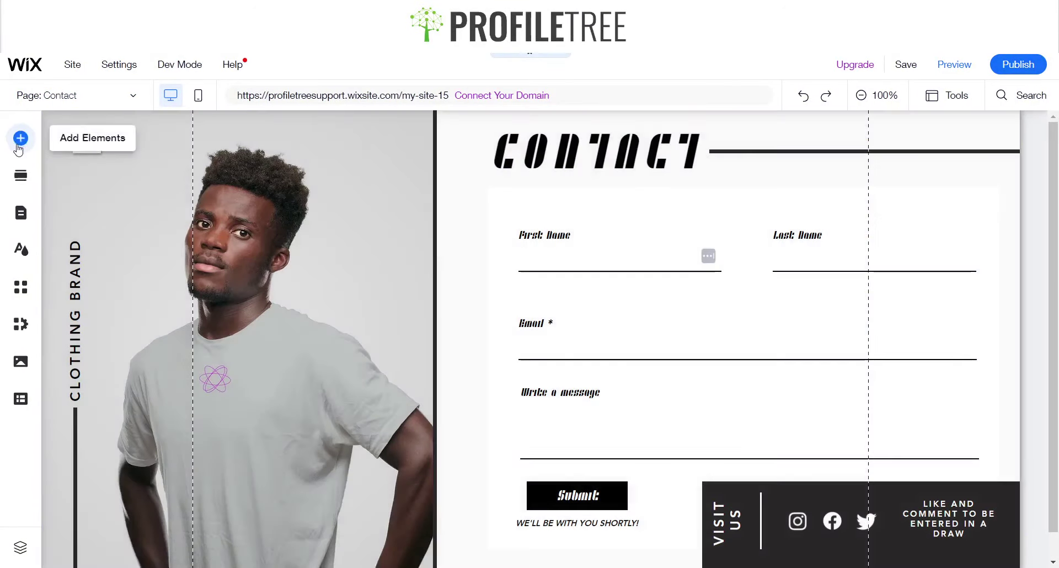
# Step: Duplicate the About page in the site menu and name the copy FAQ
pyautogui.click(21, 210)
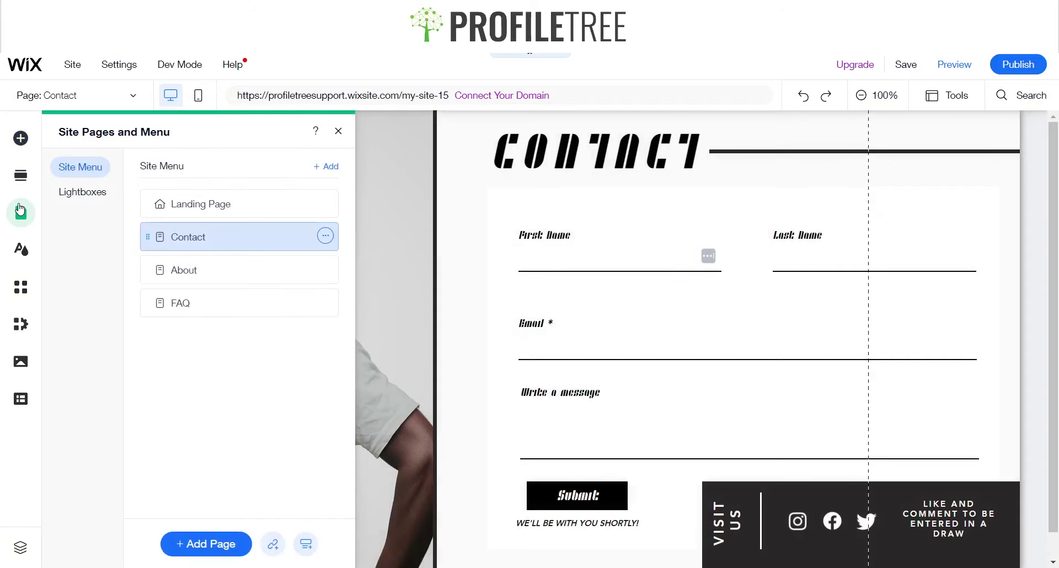
pyautogui.click(326, 269)
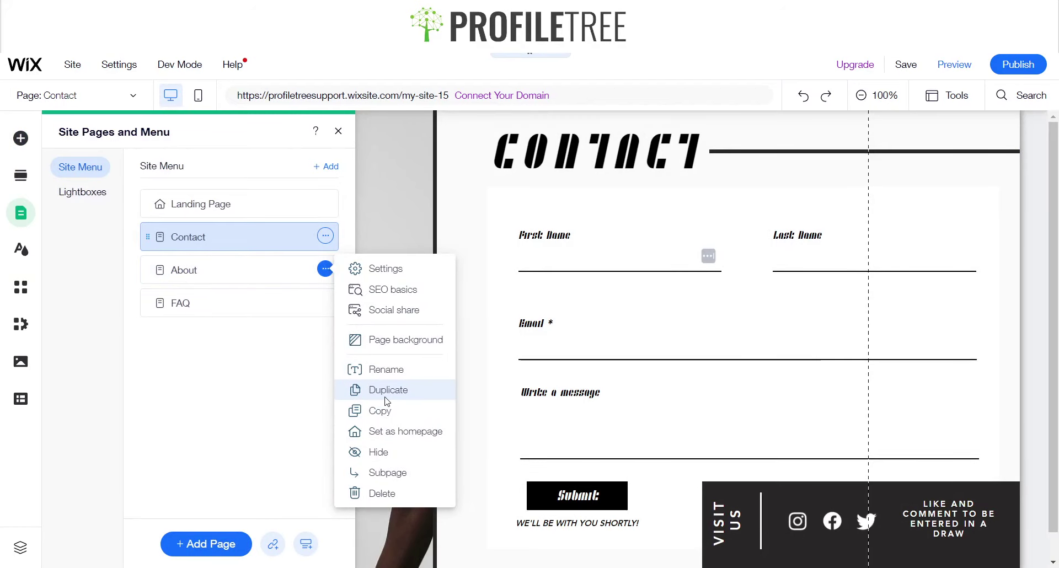
pyautogui.click(364, 368)
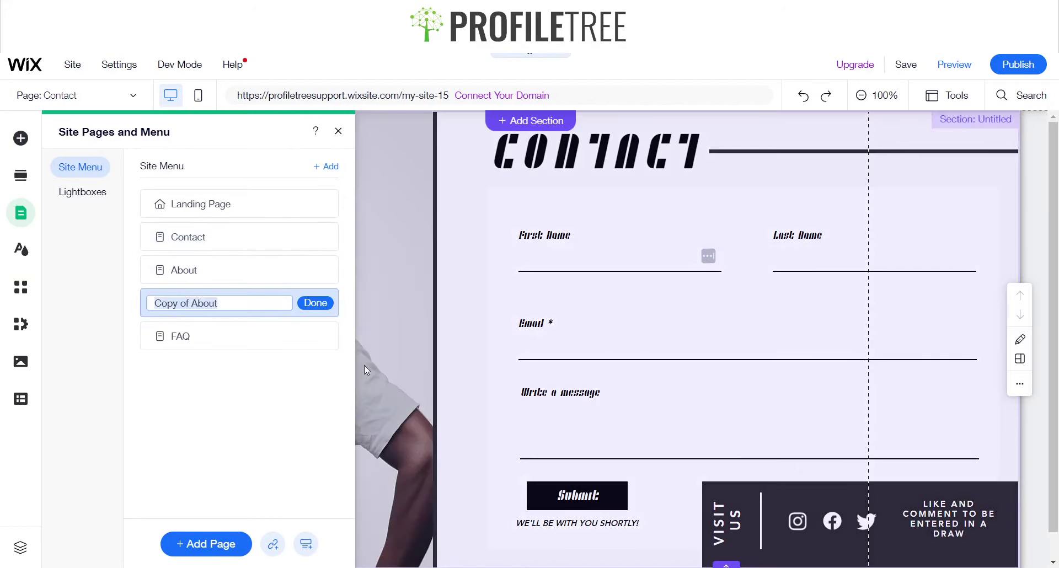
pyautogui.write('FA')
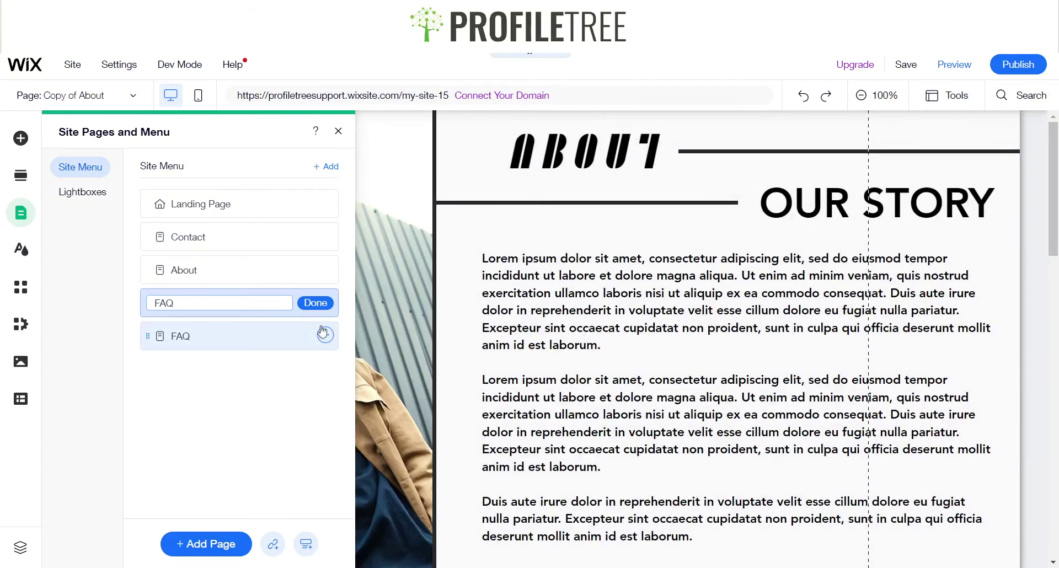
pyautogui.write('Q')
pyautogui.click(315, 303)
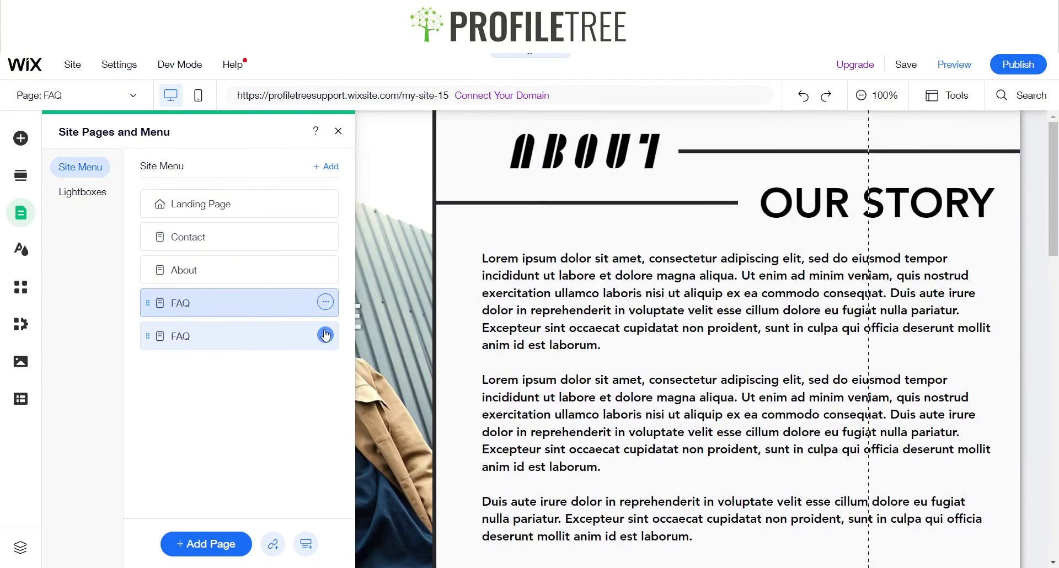
# Step: Delete the original FAQ page from the site menu and open the duplicated FAQ page for editing
pyautogui.click(325, 335)
pyautogui.click(382, 338)
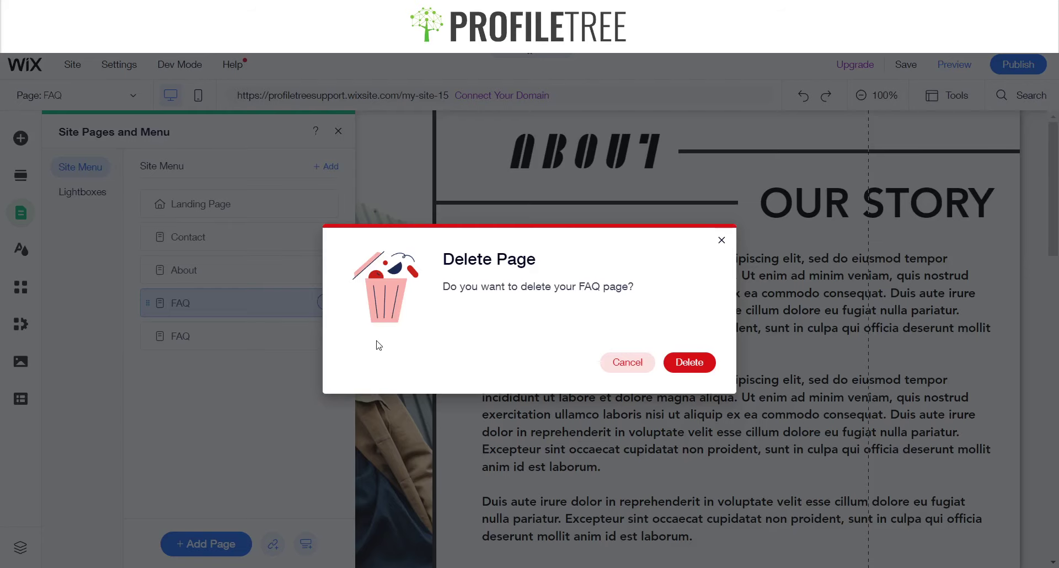
pyautogui.click(694, 366)
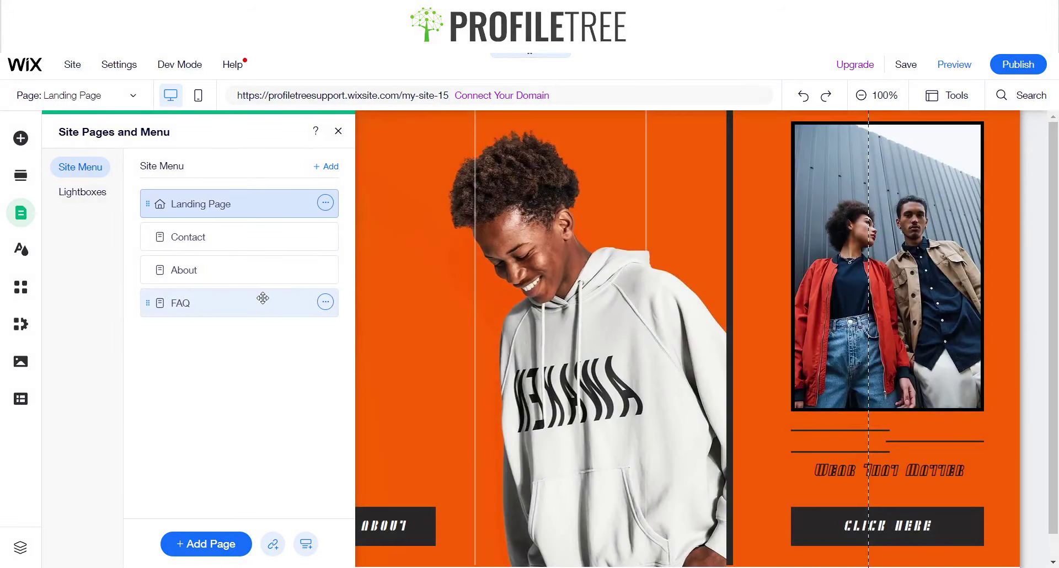
pyautogui.click(262, 299)
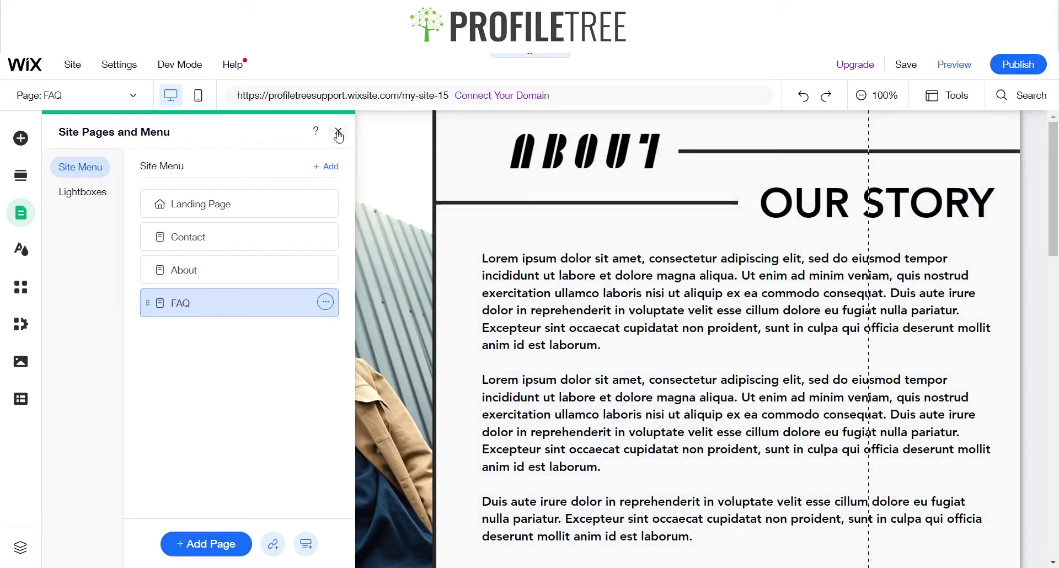
pyautogui.click(339, 133)
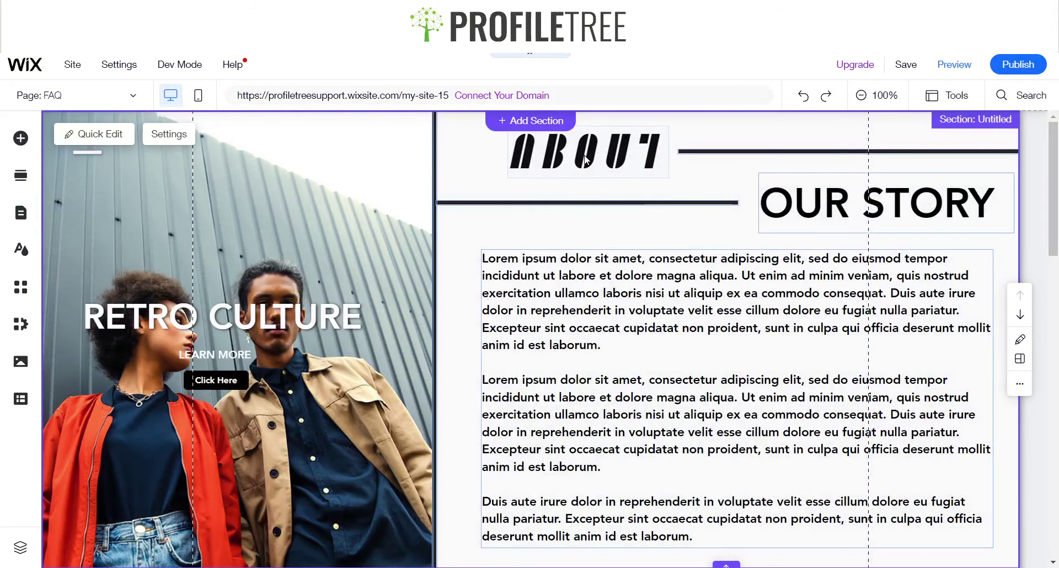
# Step: Change the page's ABOUT title to FAQ, and narrow and reposition its text box above the horizontal line
pyautogui.click(560, 170)
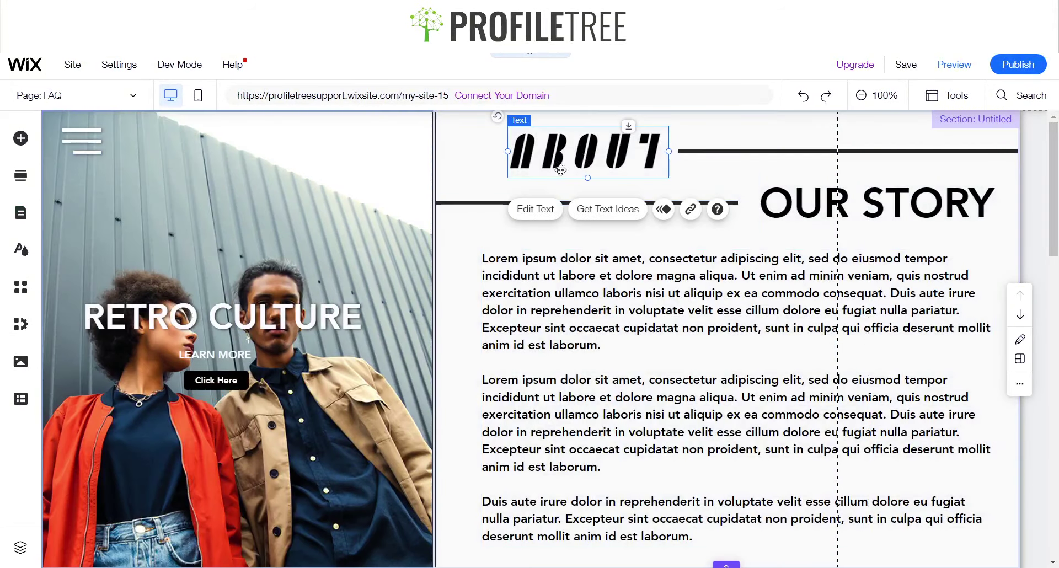
pyautogui.click(535, 210)
pyautogui.write('FAQ')
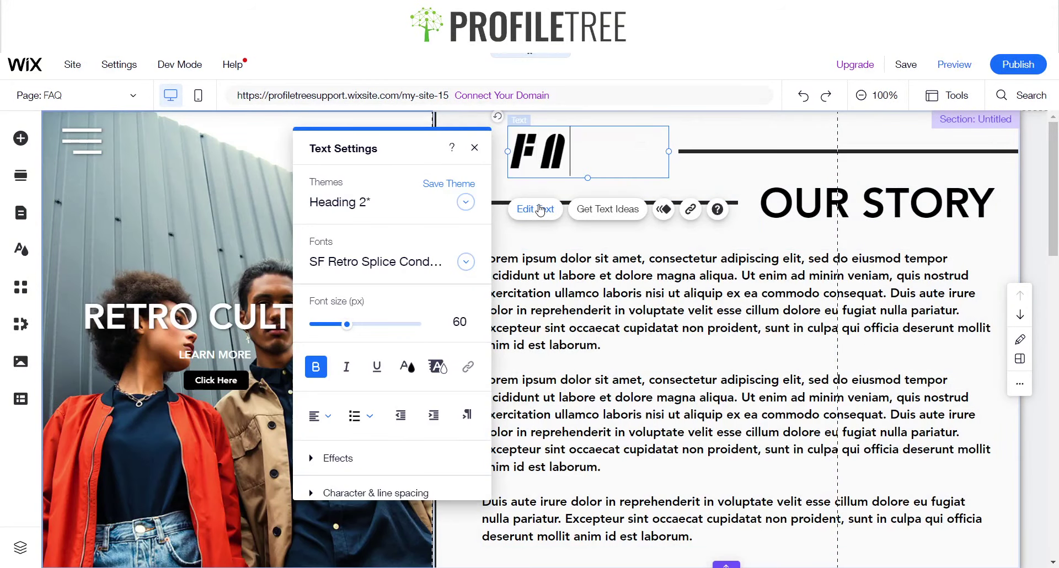
pyautogui.click(474, 147)
pyautogui.moveTo(669, 151); pyautogui.dragTo(649, 151)
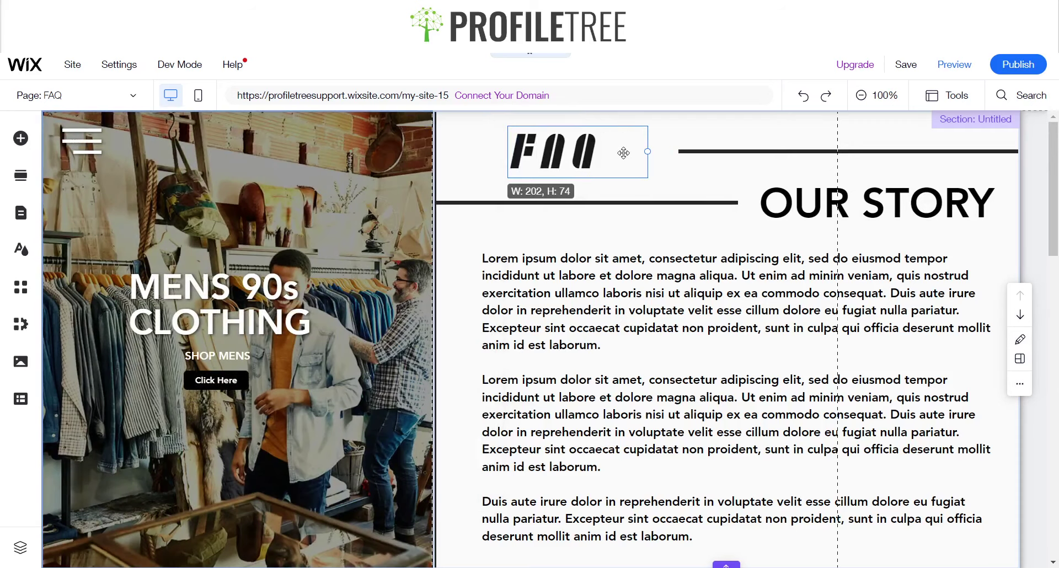
pyautogui.moveTo(586, 162)
pyautogui.mouseDown()
pyautogui.moveTo(563, 159)
pyautogui.moveTo(576, 157)
pyautogui.mouseUp()
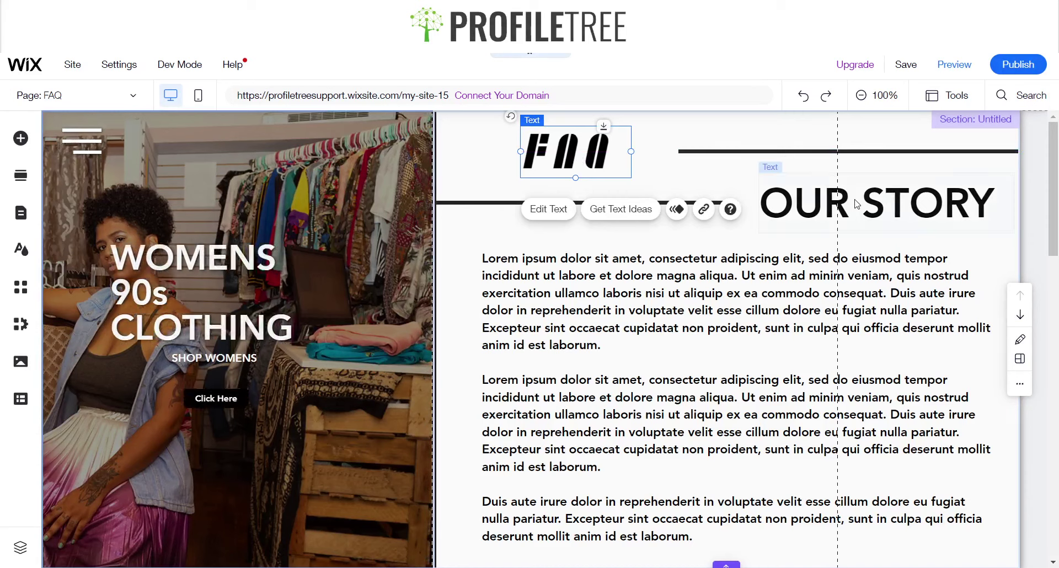
pyautogui.click(797, 201)
pyautogui.click(797, 141)
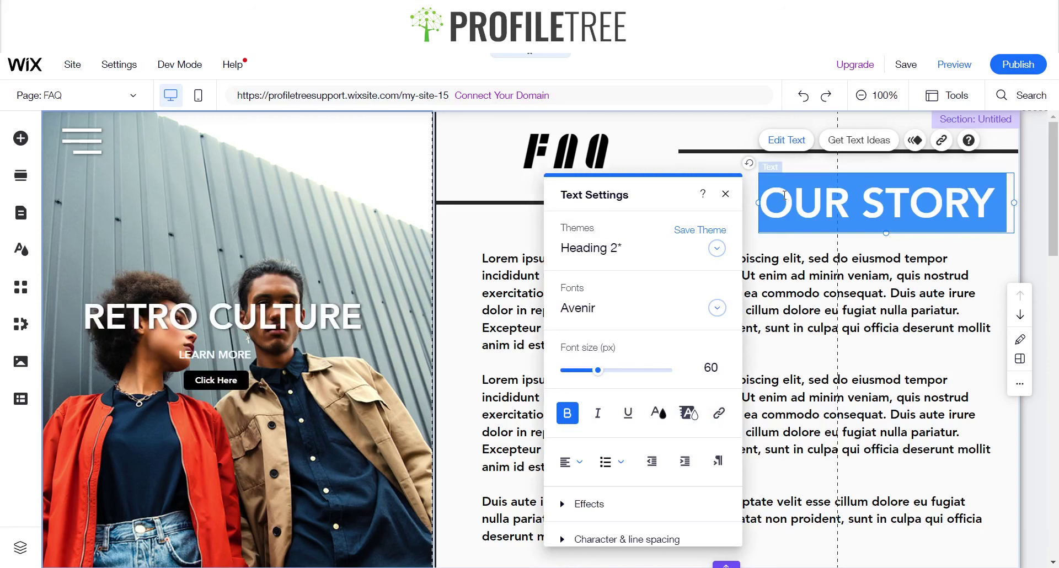
pyautogui.click(726, 194)
# Step: Shorten the horizontal line beneath the FAQ title and move the OUR STORY heading left to meet the line's end
pyautogui.click(734, 203)
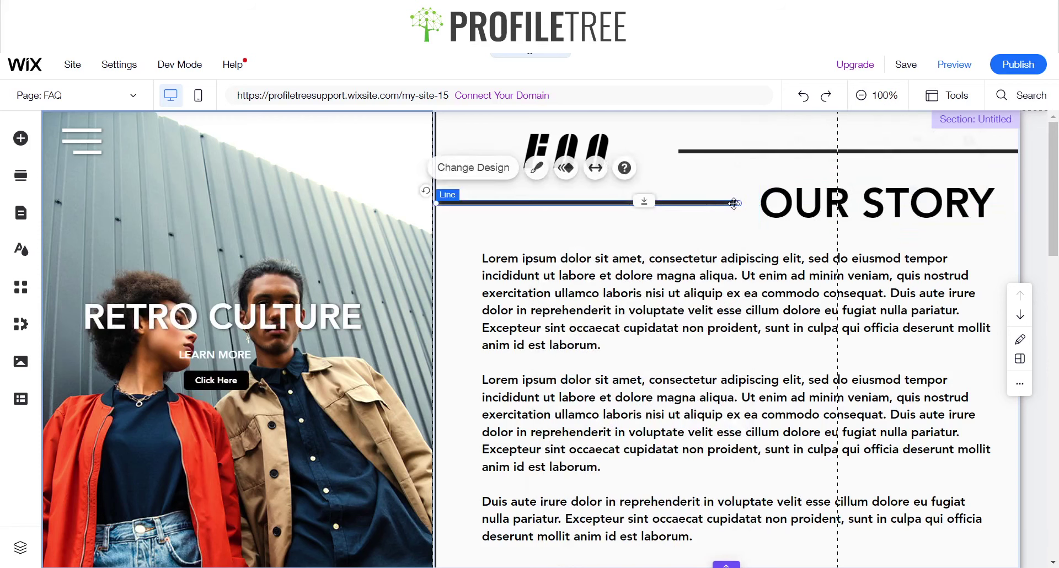
pyautogui.moveTo(738, 203); pyautogui.dragTo(646, 203)
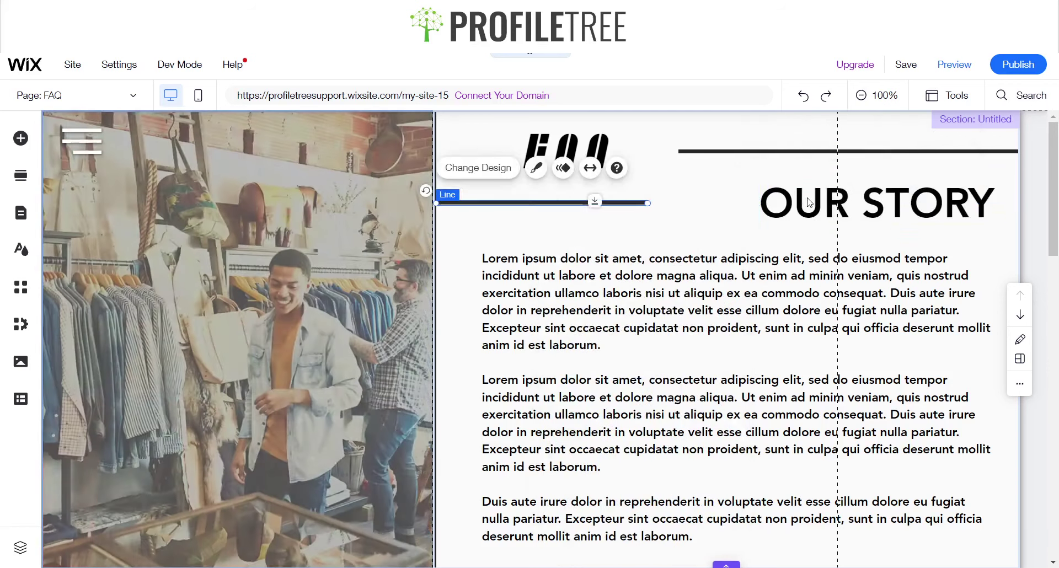
pyautogui.click(823, 203)
pyautogui.moveTo(823, 203); pyautogui.dragTo(714, 204)
# Step: Replace the OUR STORY heading text with MOST ASKED QUESTIONS
pyautogui.click(689, 145)
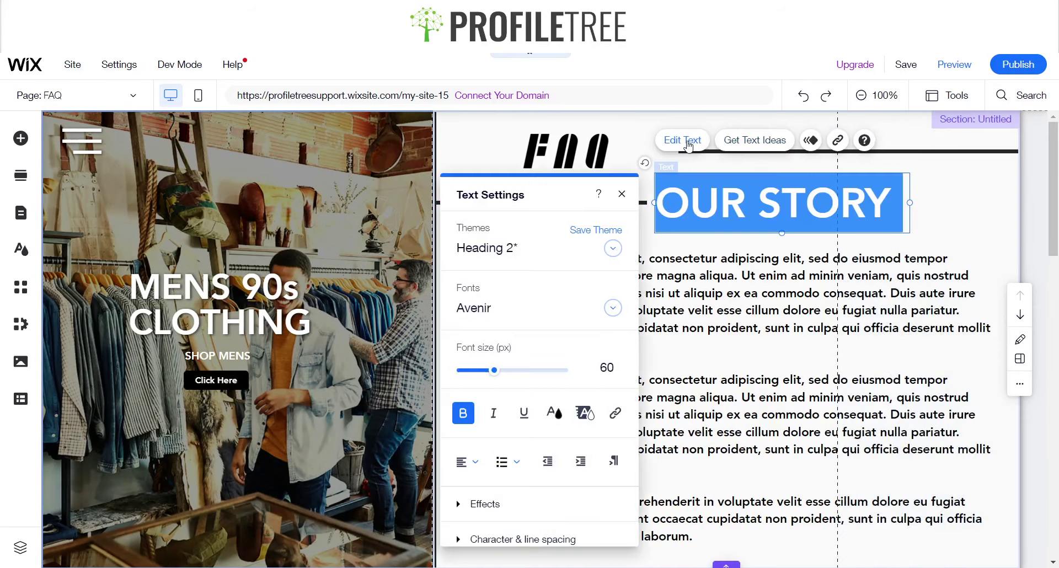
pyautogui.write('MOST ASKED ')
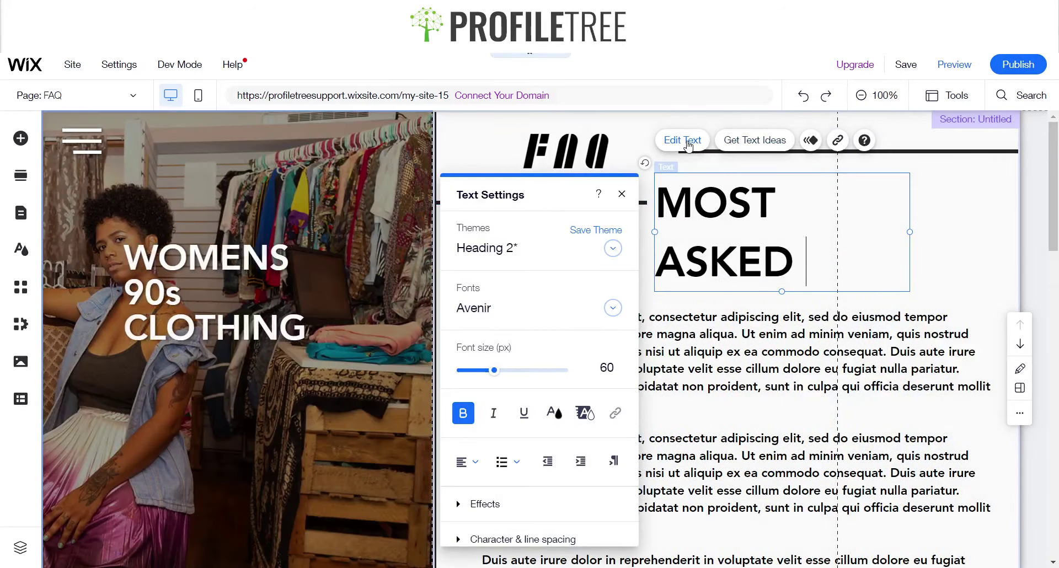
pyautogui.write('QUESTIONS')
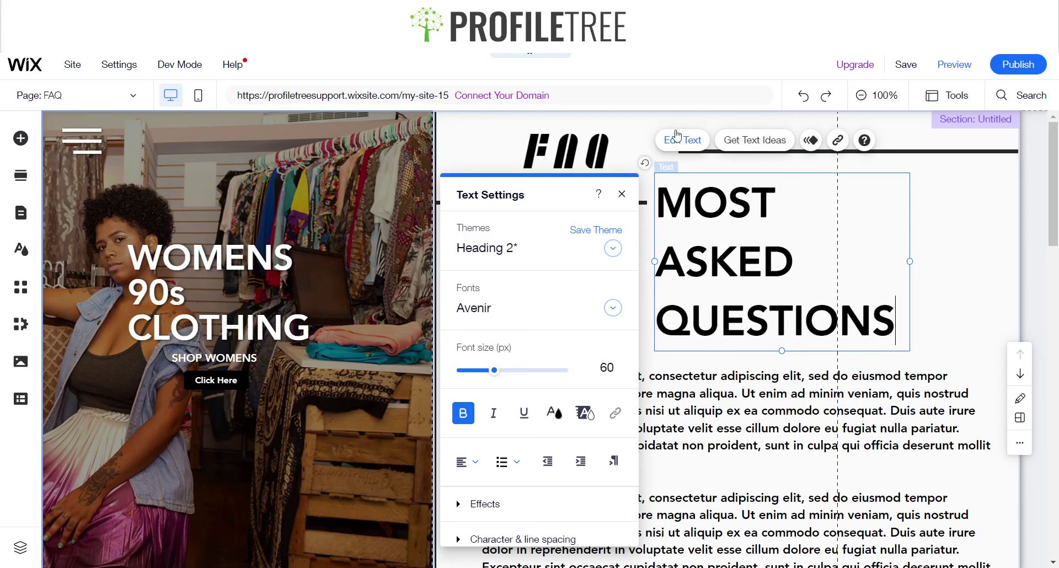
pyautogui.press('Escape')
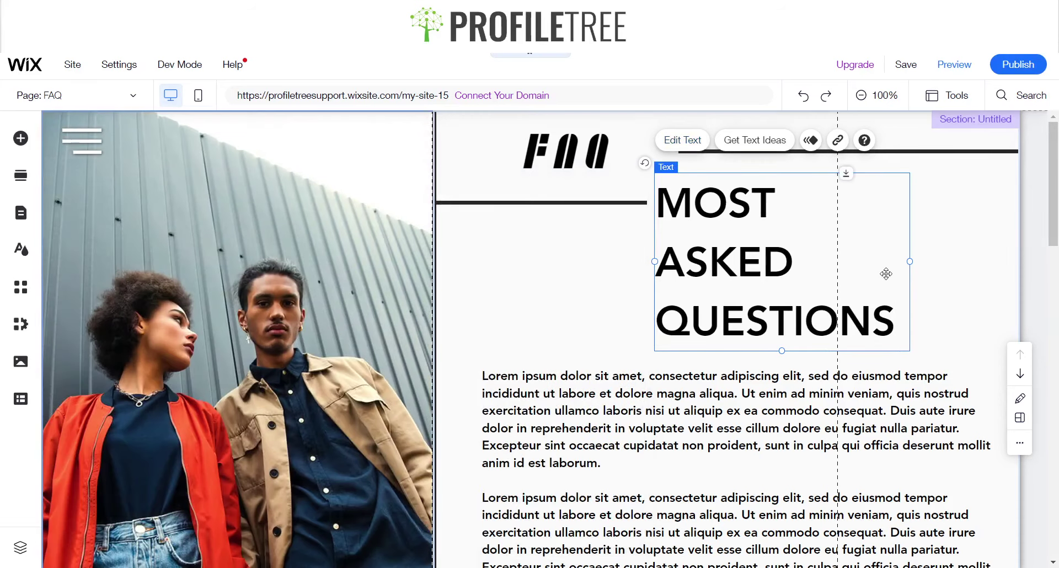
# Step: Widen the MOST ASKED QUESTIONS text box so it wraps onto two lines, and place it just under the upper line, near the page's right edge
pyautogui.moveTo(911, 261); pyautogui.dragTo(998, 256)
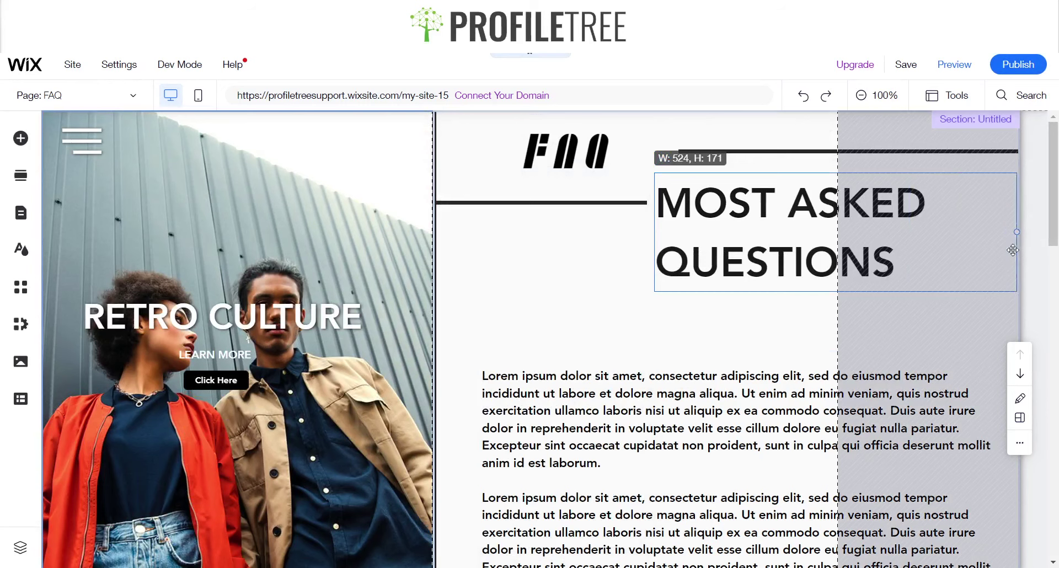
pyautogui.moveTo(1014, 250); pyautogui.dragTo(947, 232)
pyautogui.moveTo(801, 225); pyautogui.dragTo(867, 212)
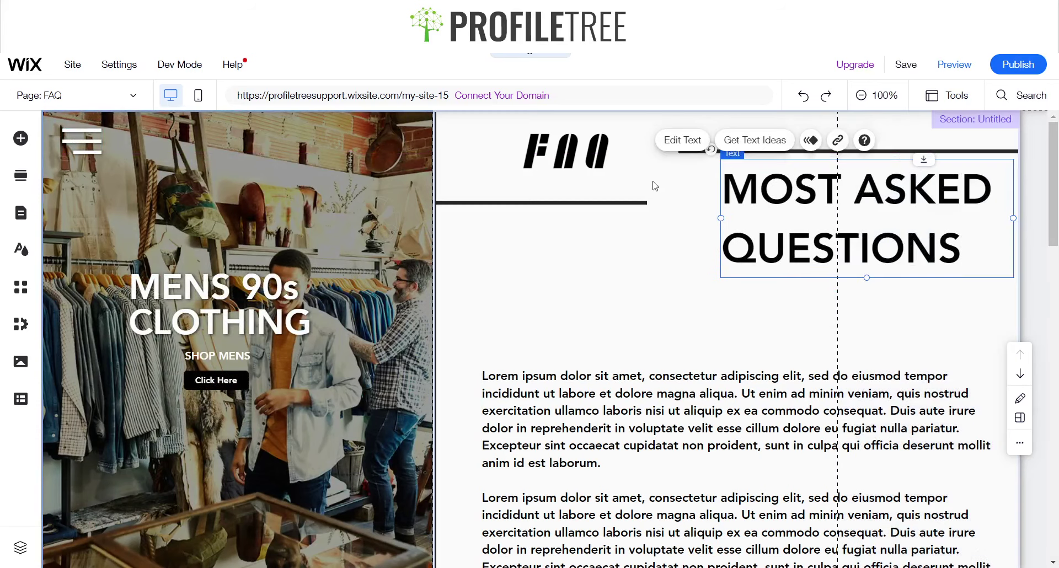
# Step: Extend and lower the line beside the MOST ASKED QUESTIONS heading, and move the paragraph text up to about x 424, y 261
pyautogui.click(635, 203)
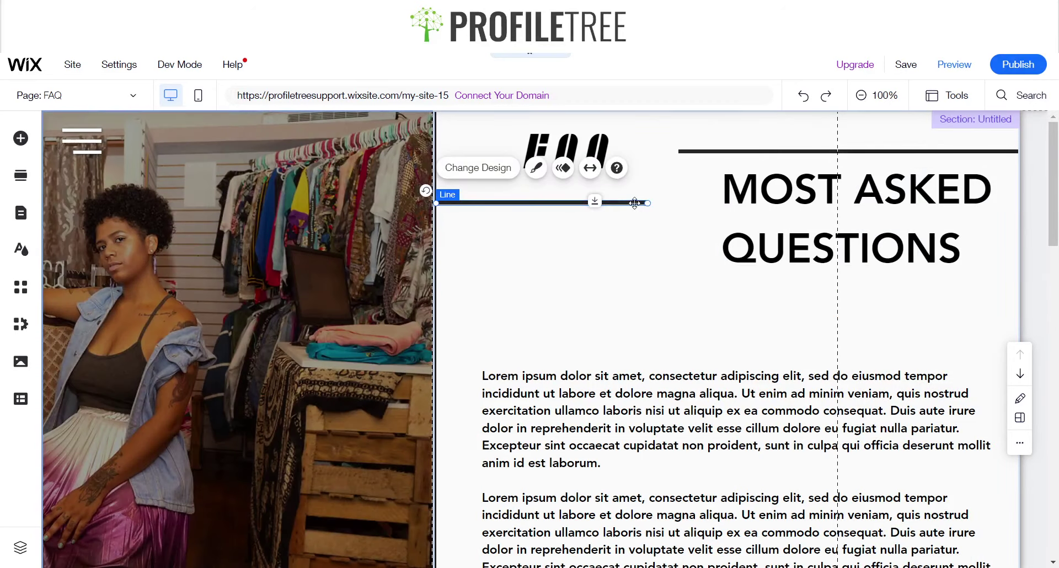
pyautogui.moveTo(634, 203); pyautogui.dragTo(710, 217)
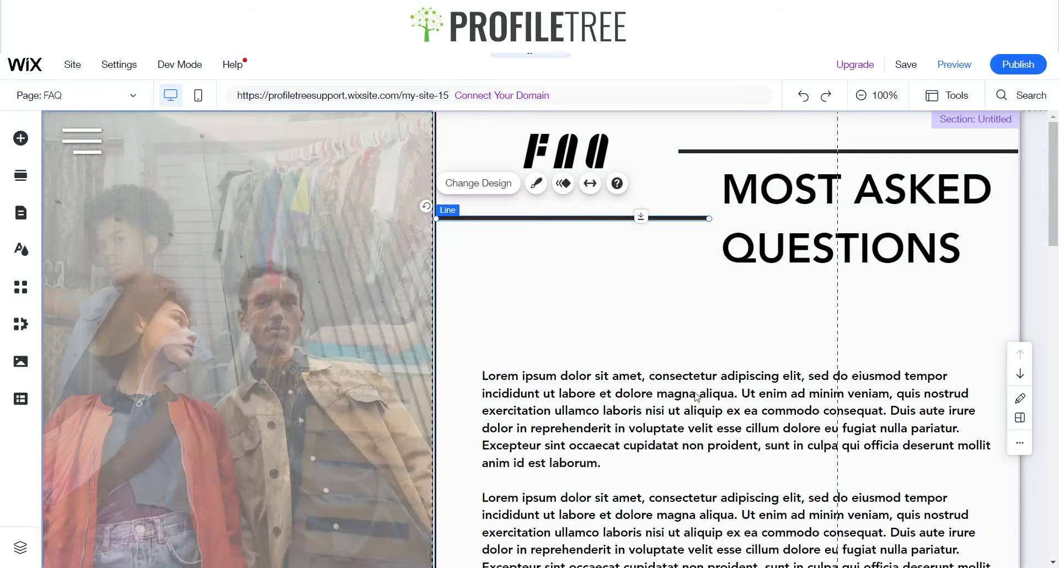
pyautogui.moveTo(691, 426); pyautogui.dragTo(697, 343)
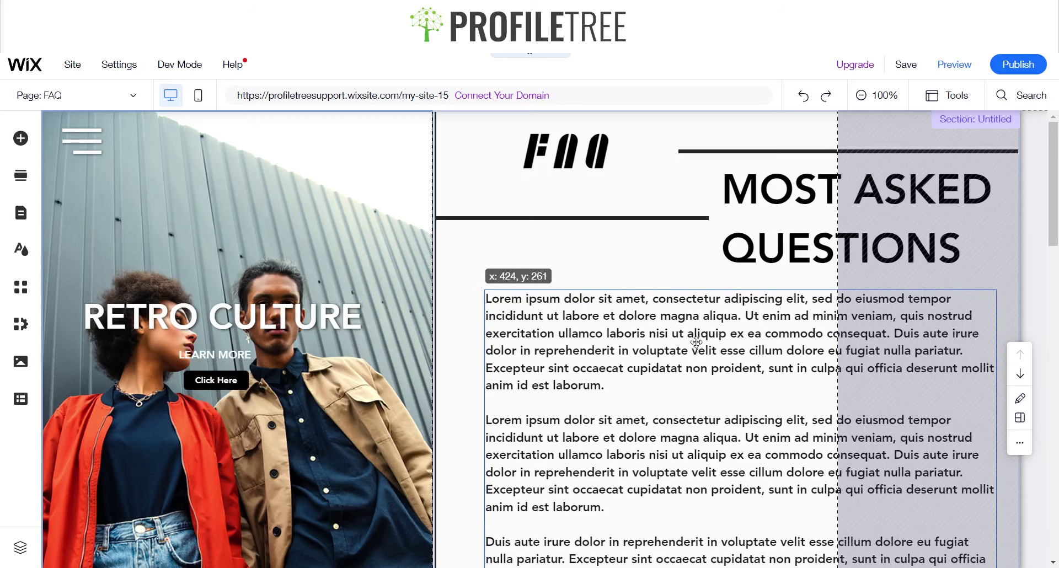
# Step: Nudge the paragraph text slightly left and shorten the section to reduce the empty space beneath it
pyautogui.moveTo(743, 369); pyautogui.dragTo(737, 369)
pyautogui.scroll(-5, 673, 349)
pyautogui.scroll(-1, 673, 349)
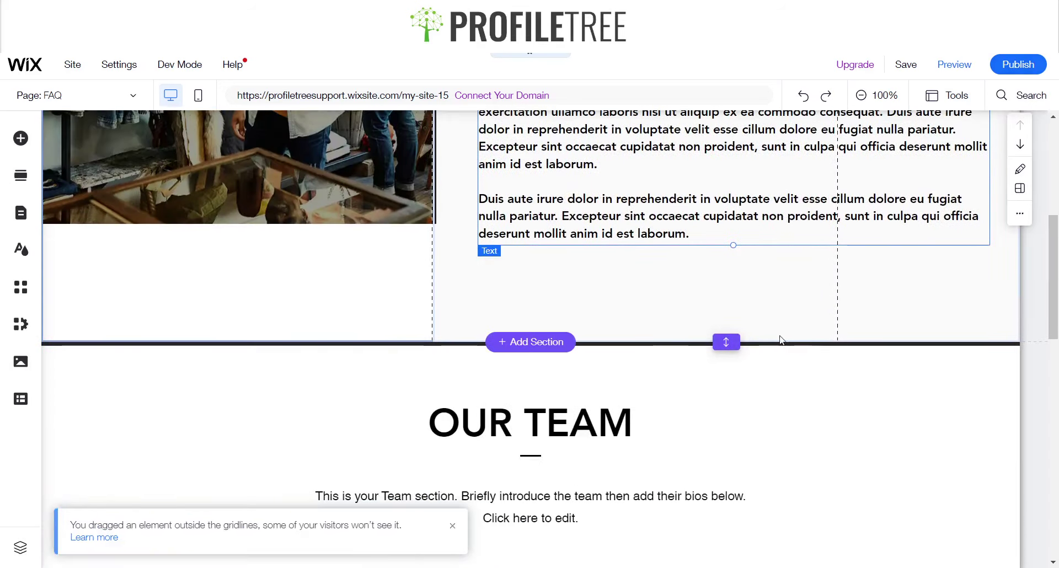
pyautogui.click(728, 341)
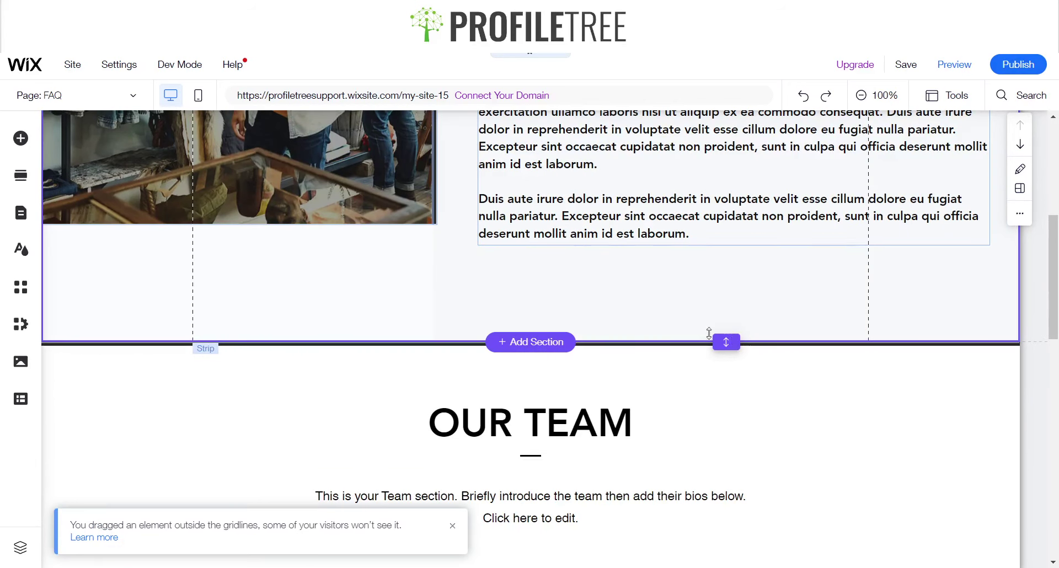
pyautogui.moveTo(640, 329); pyautogui.dragTo(636, 253)
# Step: Move the paragraph text up to sit directly beneath the MOST ASKED QUESTIONS heading
pyautogui.scroll(6, 651, 303)
pyautogui.click(666, 359)
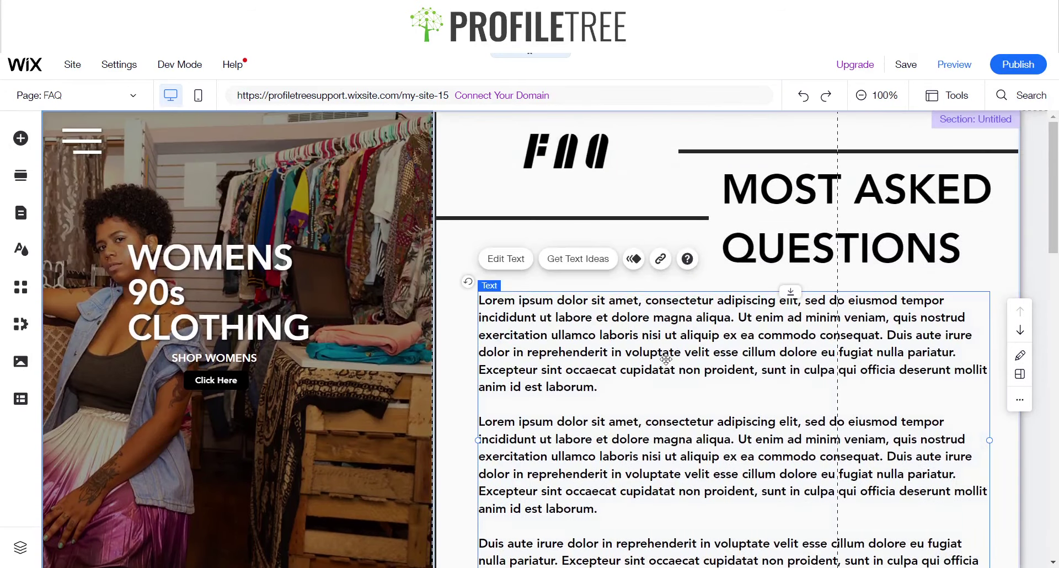
pyautogui.moveTo(666, 359); pyautogui.dragTo(798, 272)
# Step: Set the MOST ASKED QUESTIONS heading's custom line spacing to 1.1
pyautogui.click(801, 213)
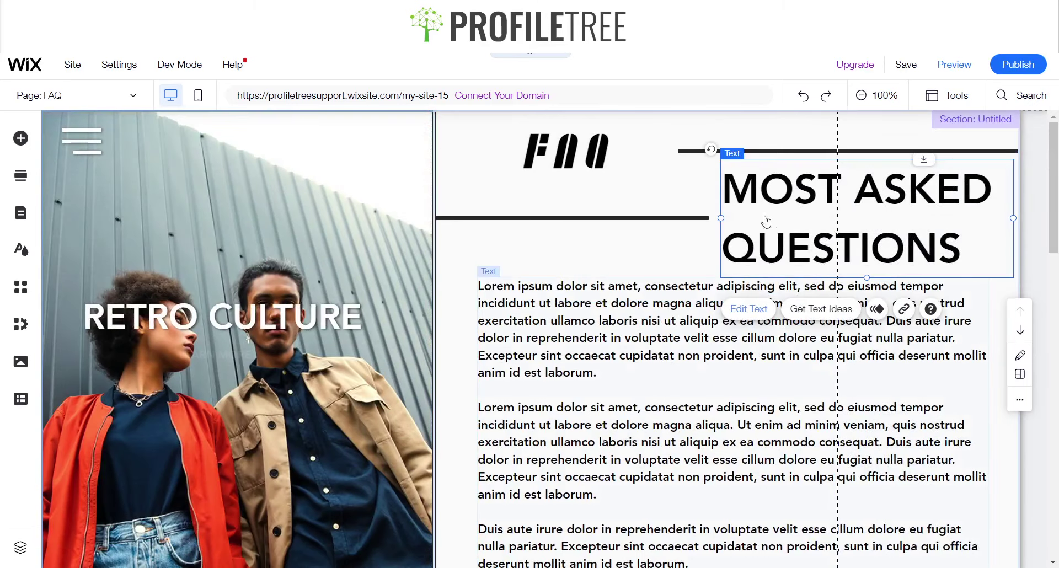
pyautogui.click(759, 314)
pyautogui.scroll(-2, 584, 386)
pyautogui.click(568, 409)
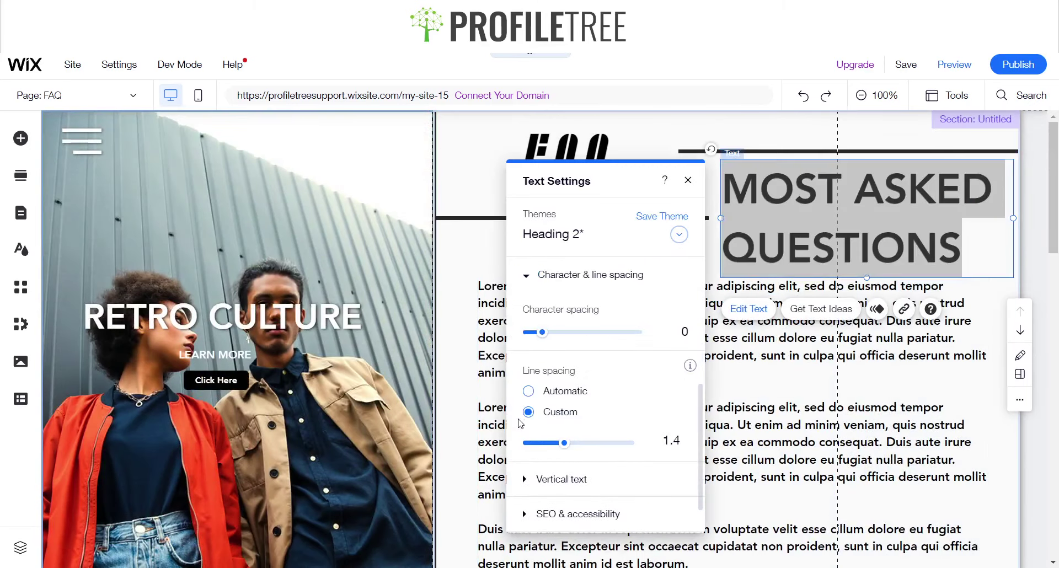
pyautogui.moveTo(543, 451)
pyautogui.mouseDown()
pyautogui.moveTo(555, 449)
pyautogui.moveTo(533, 449)
pyautogui.moveTo(552, 448)
pyautogui.mouseUp()
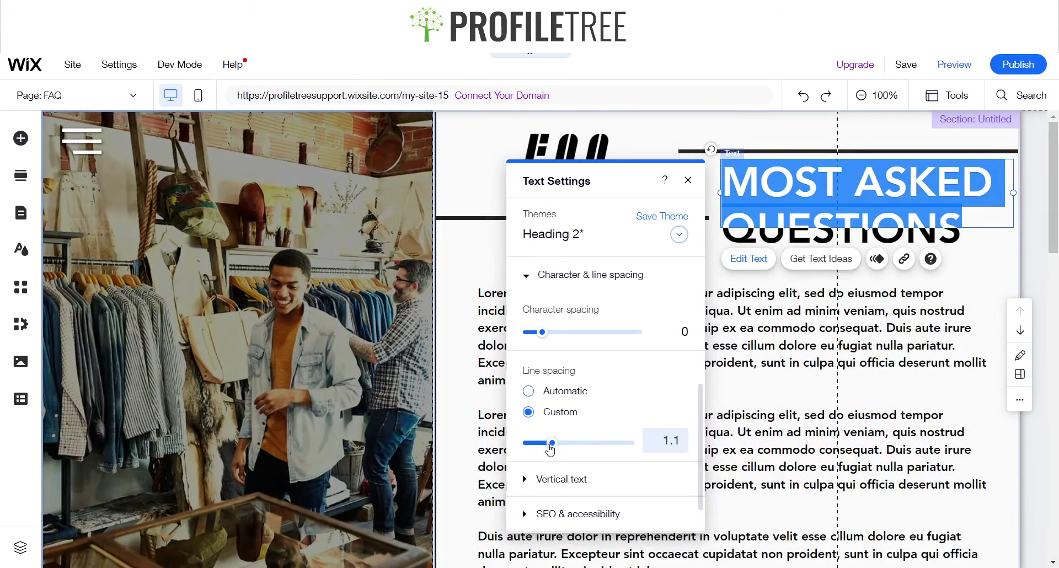
pyautogui.click(688, 180)
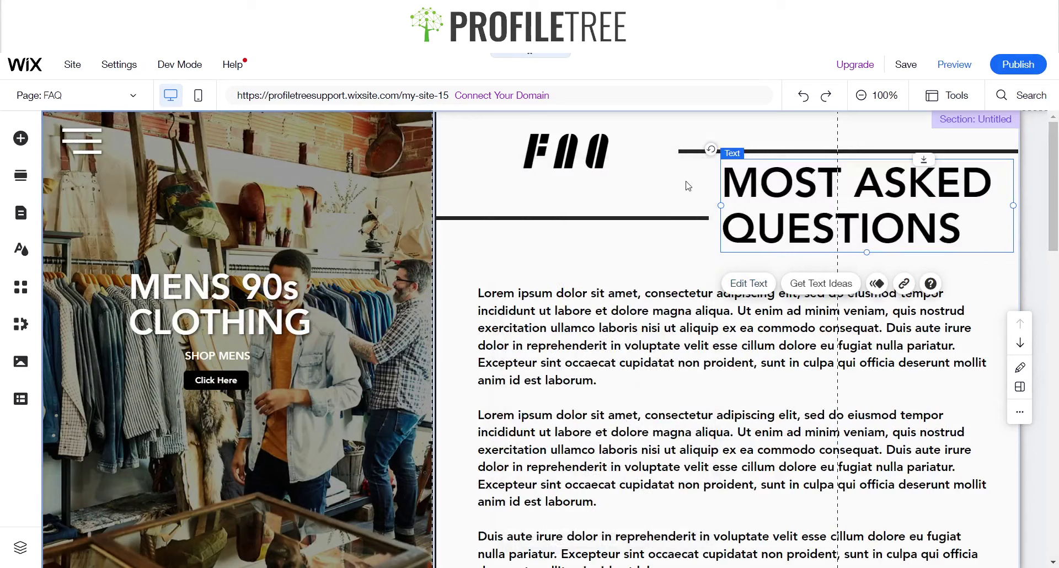
# Step: Raise the line beside the MOST ASKED QUESTIONS heading slightly and move the paragraph text up to about x 412, y 216
pyautogui.click(674, 218)
pyautogui.moveTo(674, 213); pyautogui.dragTo(673, 199)
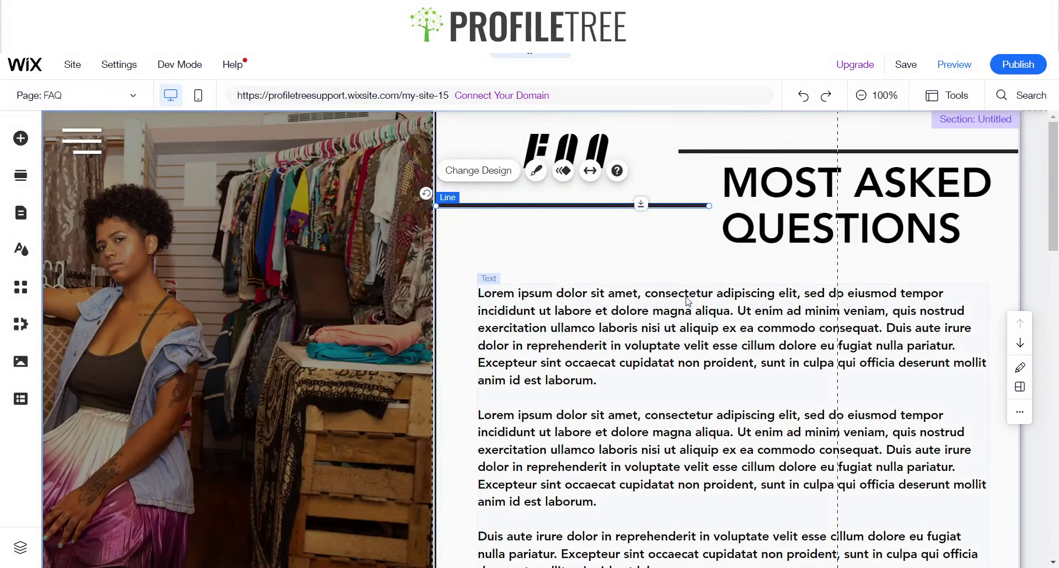
pyautogui.click(692, 320)
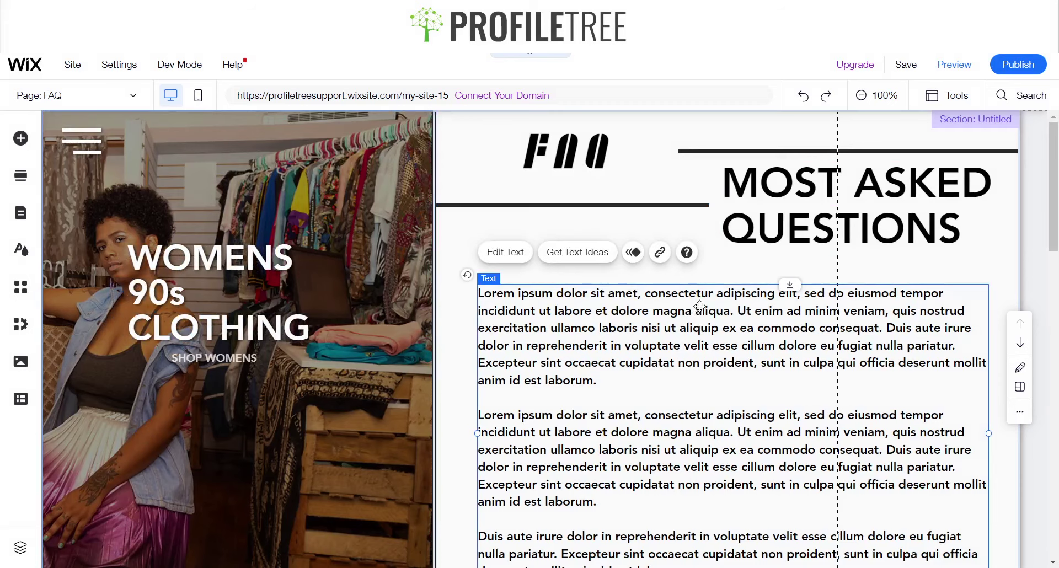
pyautogui.moveTo(696, 324); pyautogui.dragTo(698, 298)
pyautogui.press('Left')
pyautogui.press('Left')
pyautogui.press('Left')
pyautogui.press('Left')
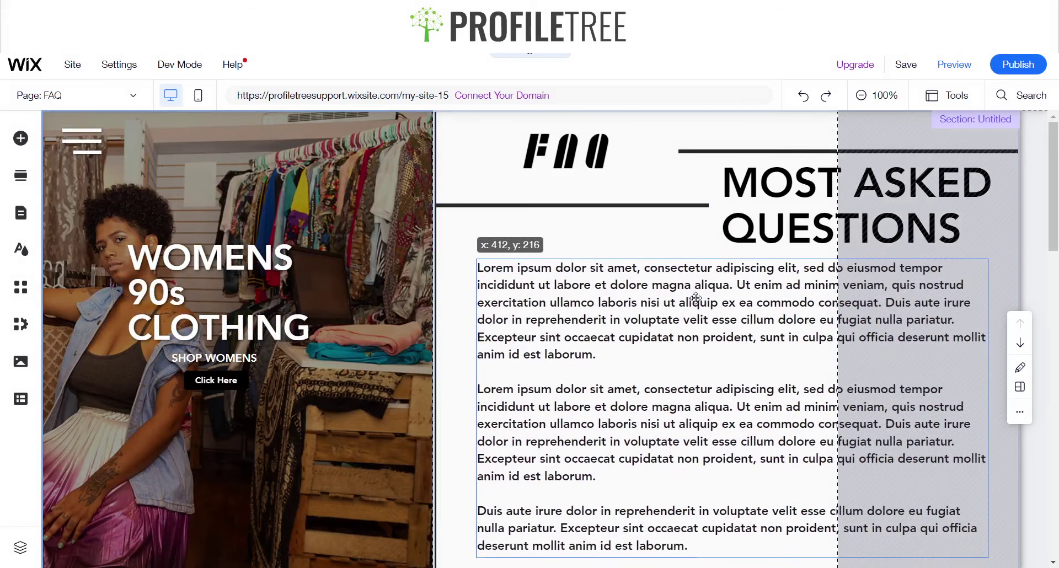
# Step: Align the paragraph text's bottom edge with the slideshow image's and remove the extra space at the end of the section
pyautogui.scroll(-3, 646, 371)
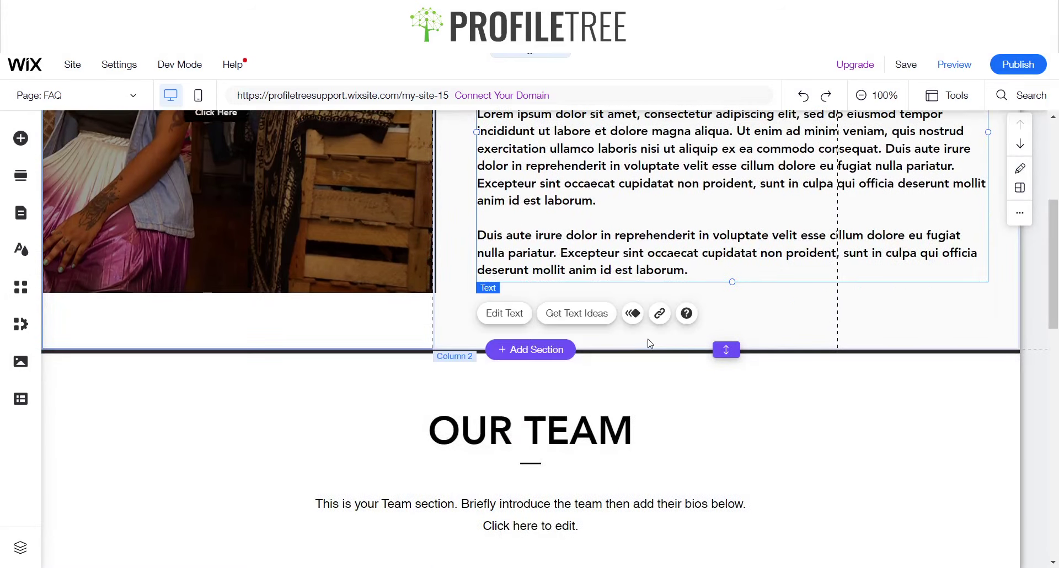
pyautogui.moveTo(660, 216); pyautogui.dragTo(660, 222)
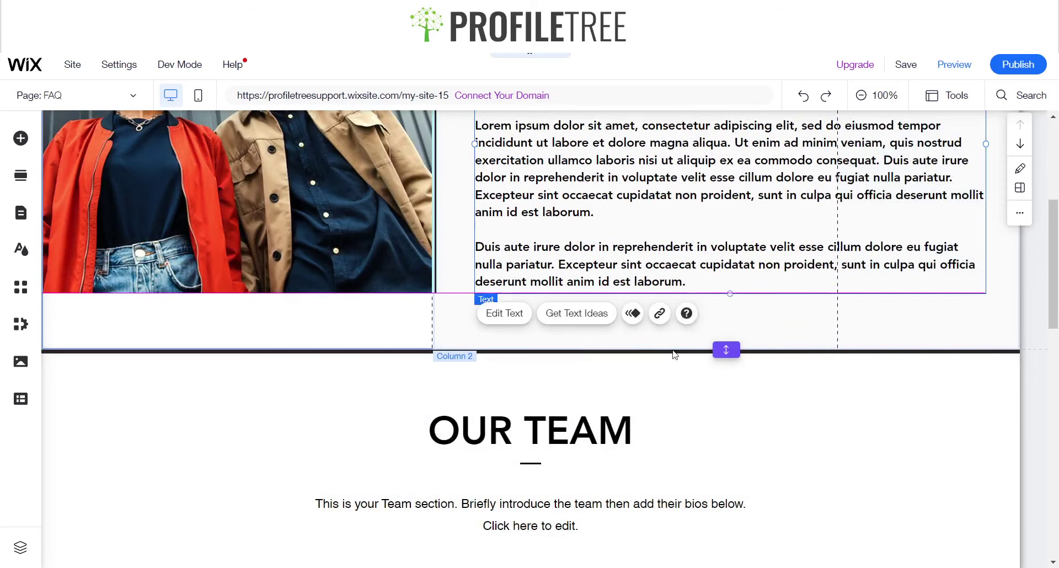
pyautogui.click(701, 347)
pyautogui.moveTo(692, 347); pyautogui.dragTo(692, 284)
pyautogui.click(726, 301)
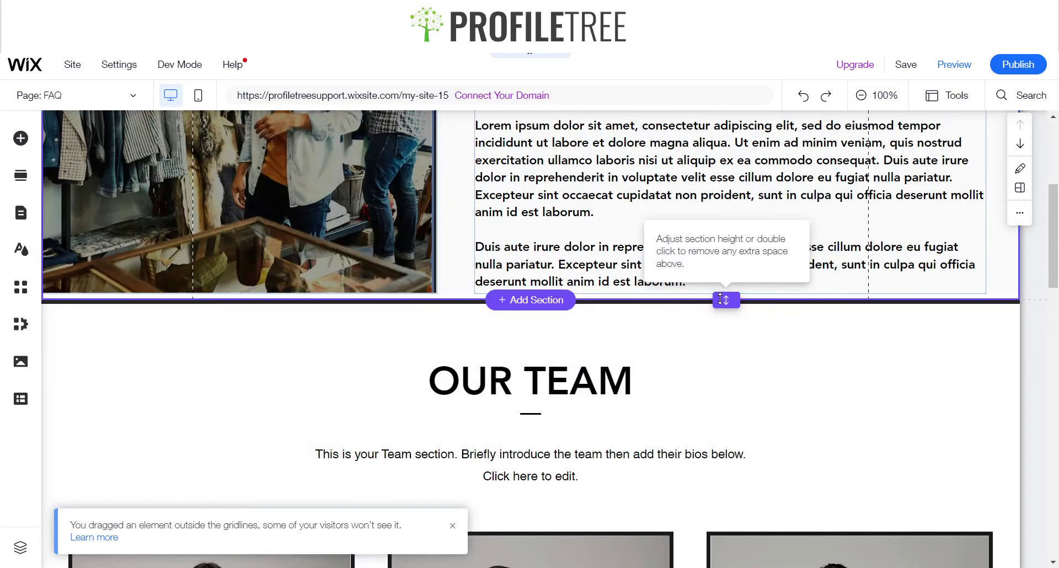
pyautogui.doubleClick(723, 299)
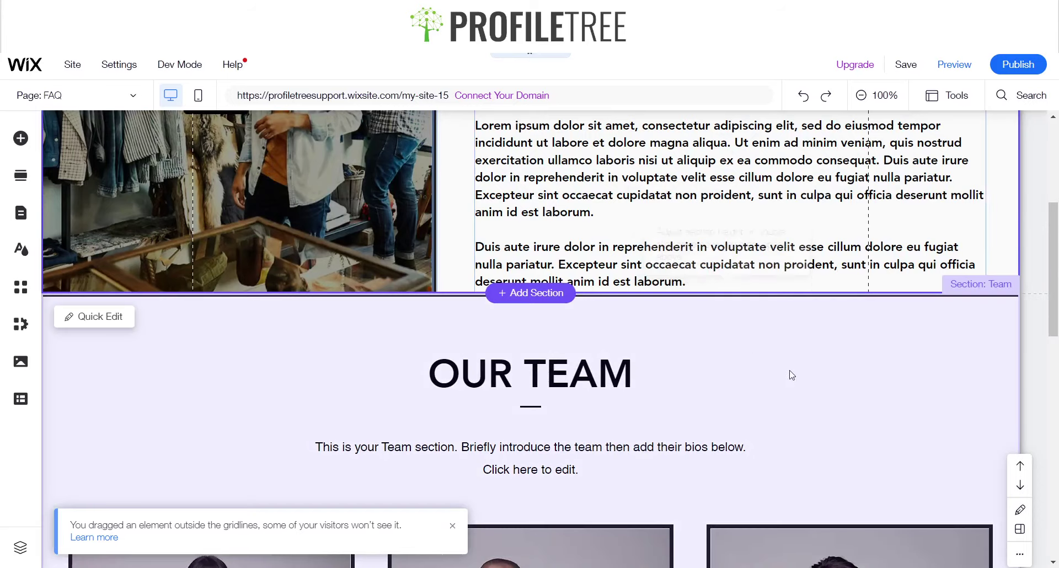
pyautogui.click(790, 373)
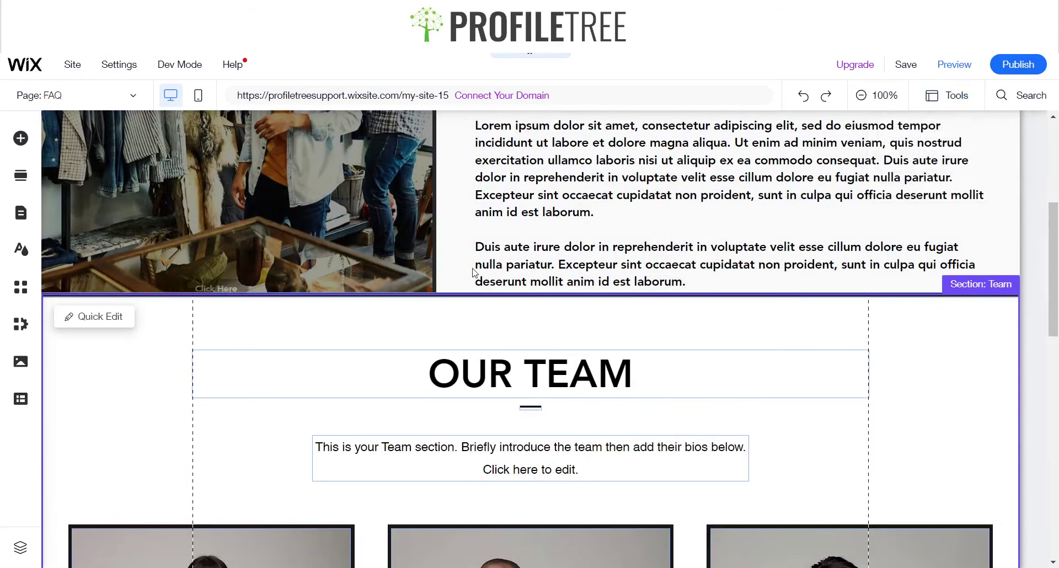
# Step: Preview the FAQ page to check the layout of its first section, and return to editing
pyautogui.hotkey('ctrl', 'shift', 'p')
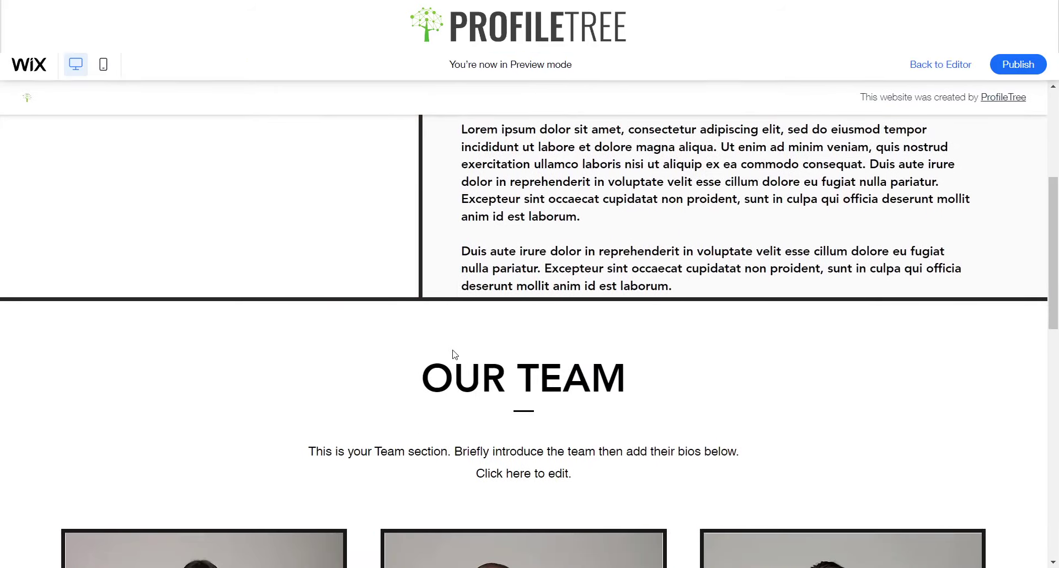
pyautogui.scroll(5, 455, 354)
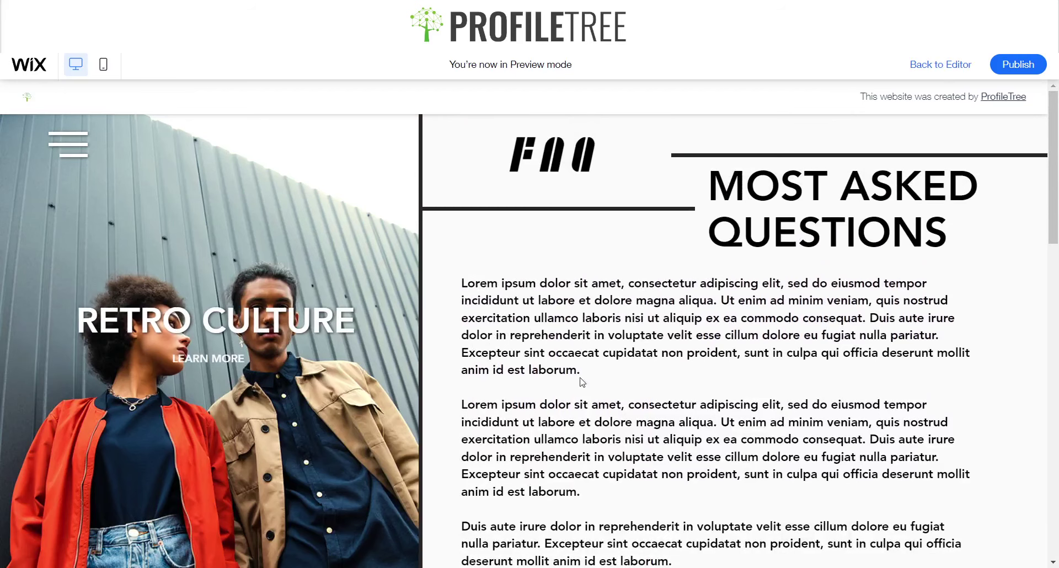
pyautogui.hotkey('ctrl', 'shift', 'p')
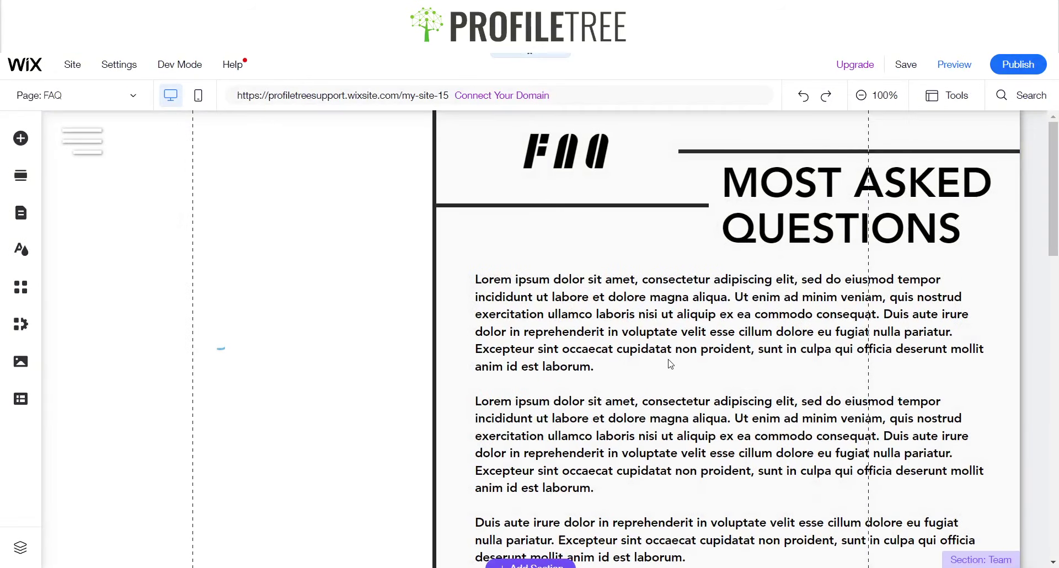
# Step: Move the paragraph text up and slightly left, leaving a small gap between it and the section's lower edge
pyautogui.click(673, 362)
pyautogui.moveTo(672, 362); pyautogui.dragTo(694, 359)
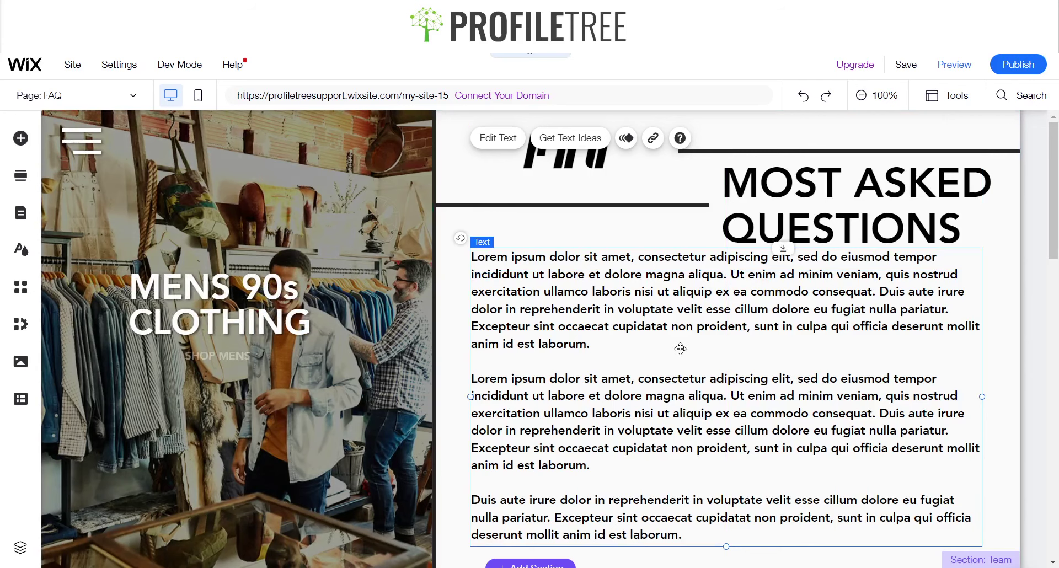
pyautogui.scroll(-3, 622, 329)
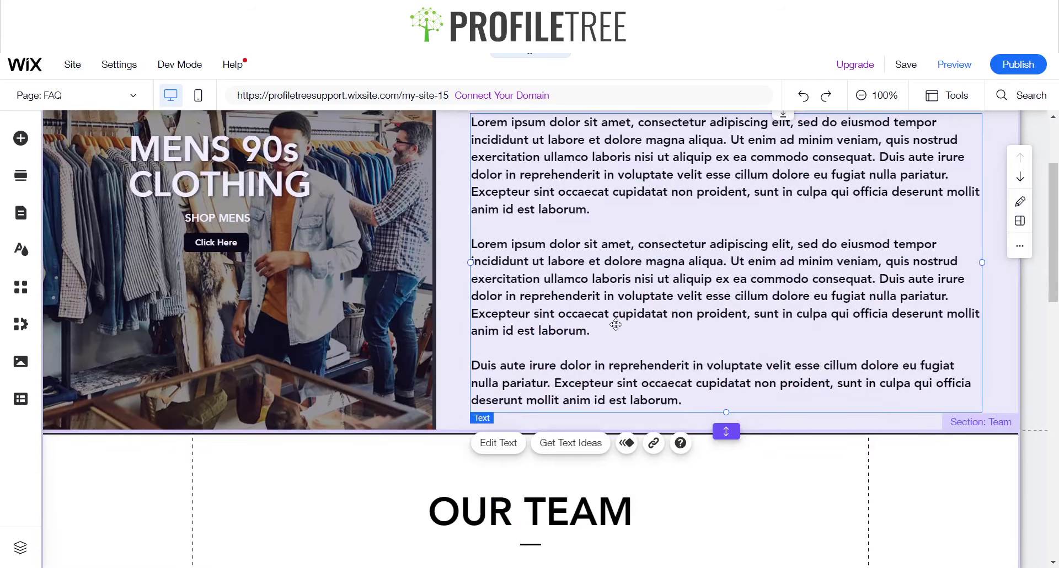
pyautogui.scroll(3, 619, 309)
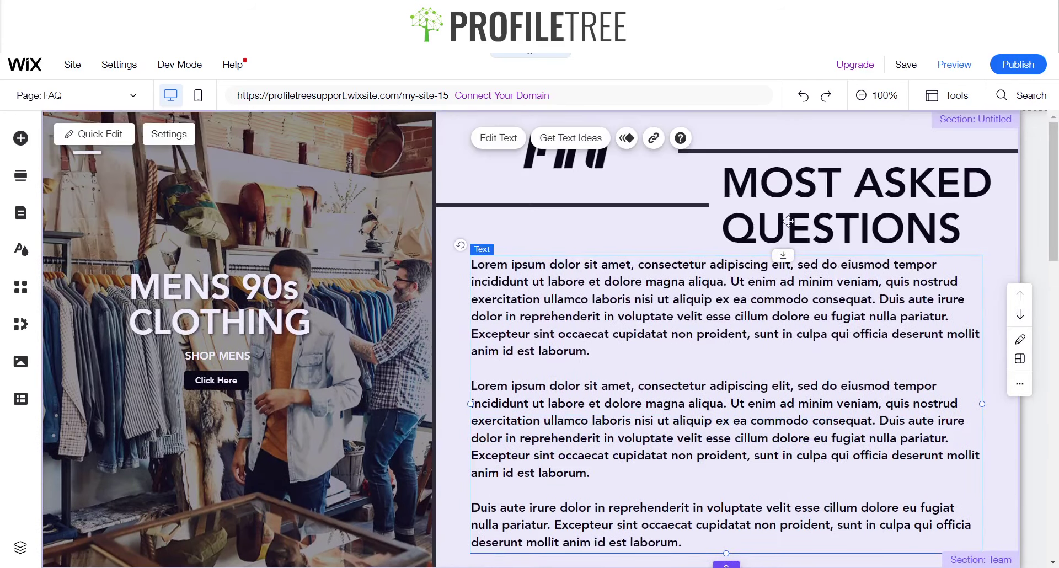
pyautogui.scroll(-4, 524, 307)
pyautogui.scroll(-3, 524, 307)
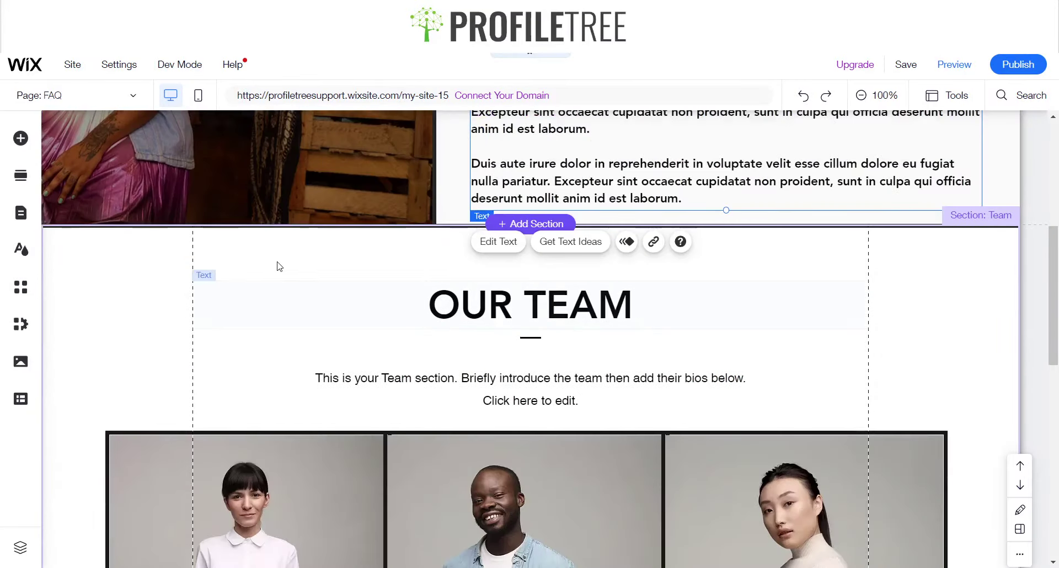
pyautogui.scroll(8, 536, 286)
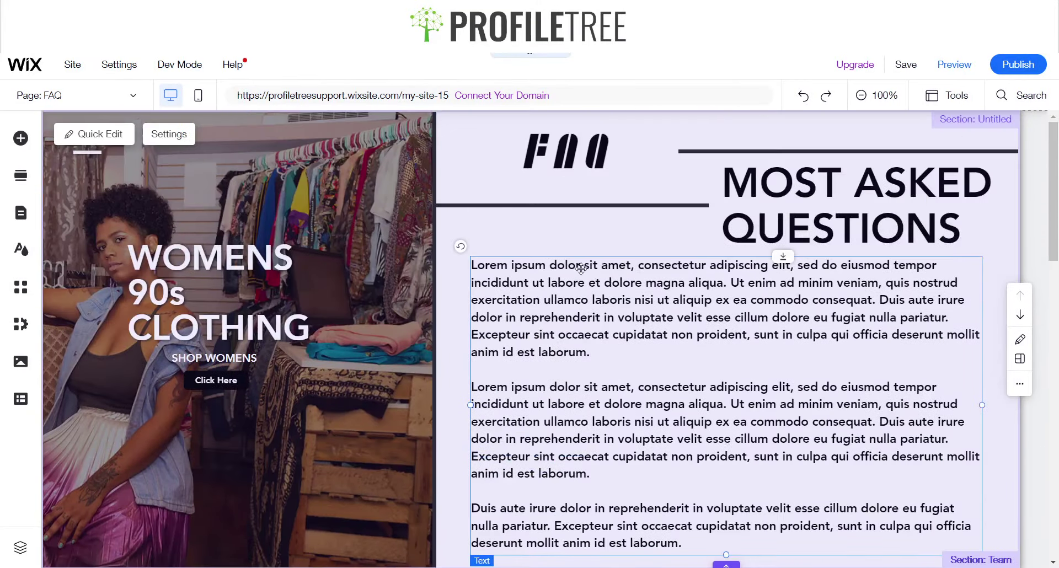
pyautogui.scroll(-3, 658, 360)
pyautogui.scroll(3, 719, 352)
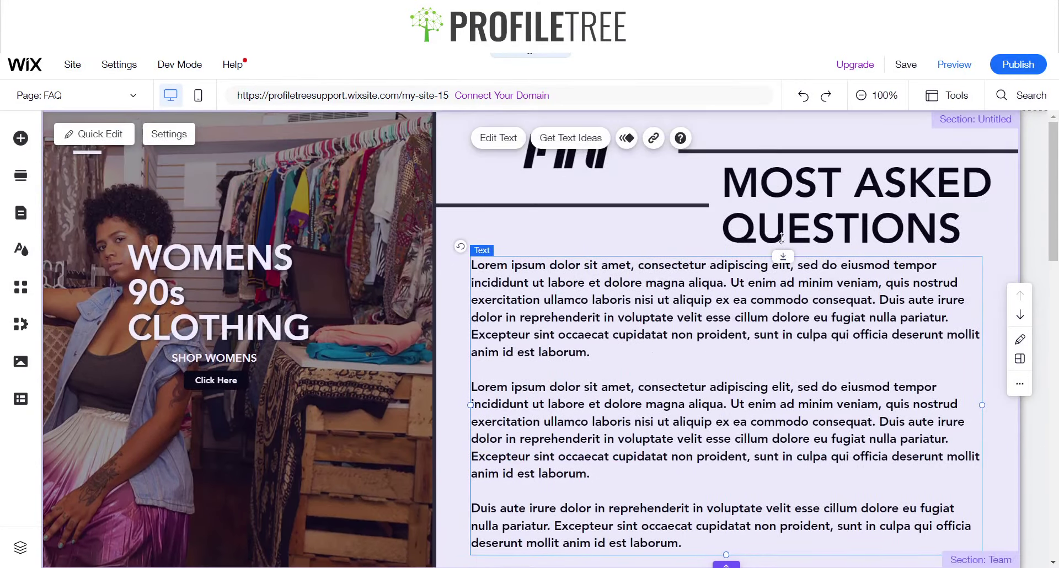
# Step: Replace the OUR TEAM heading text with WHY NOT SPEAK TO OUR TEAM?
pyautogui.scroll(-7, 625, 262)
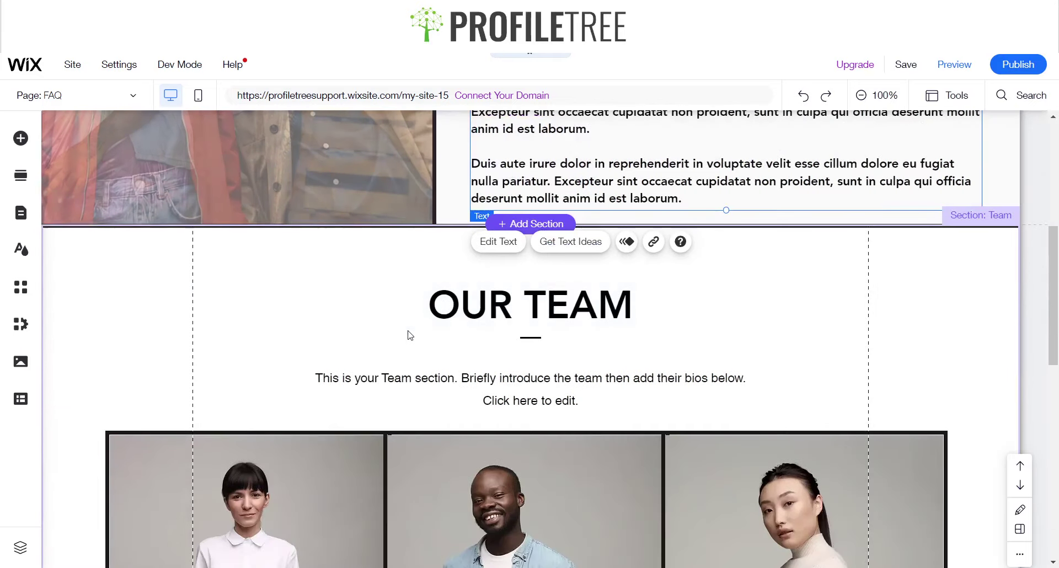
pyautogui.click(501, 308)
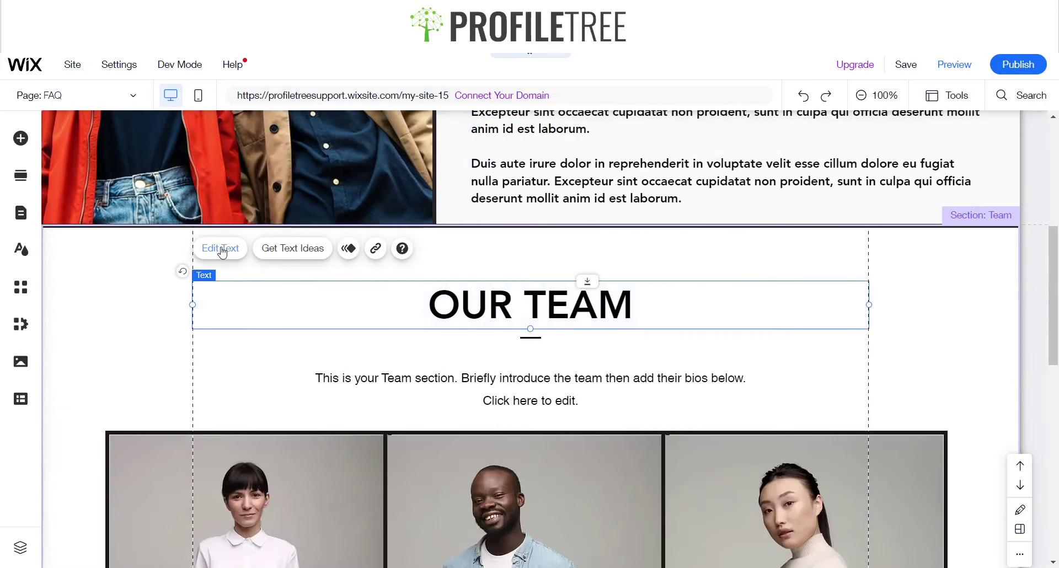
pyautogui.doubleClick(766, 326)
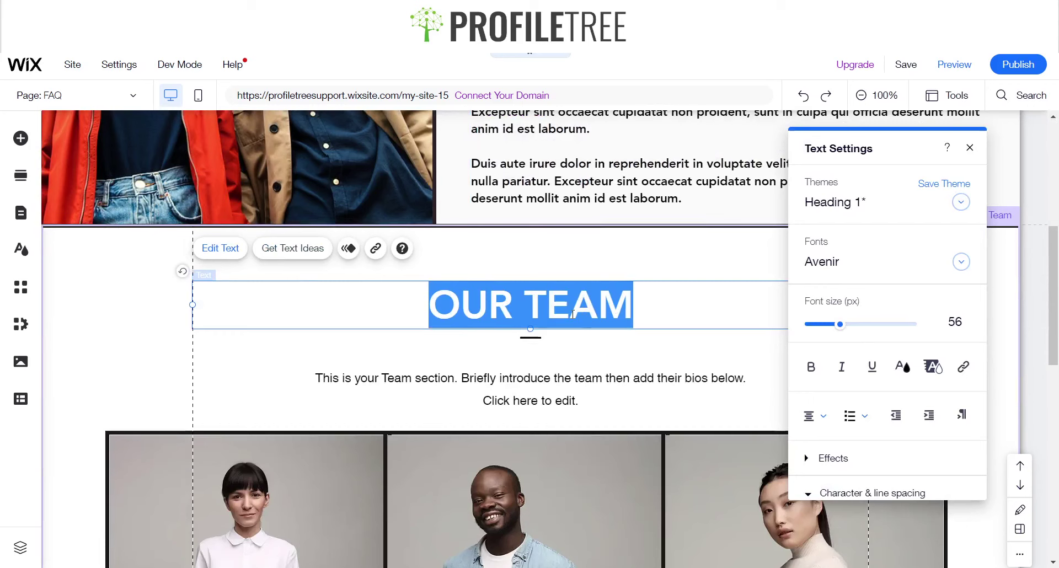
pyautogui.write('WHY NOT ')
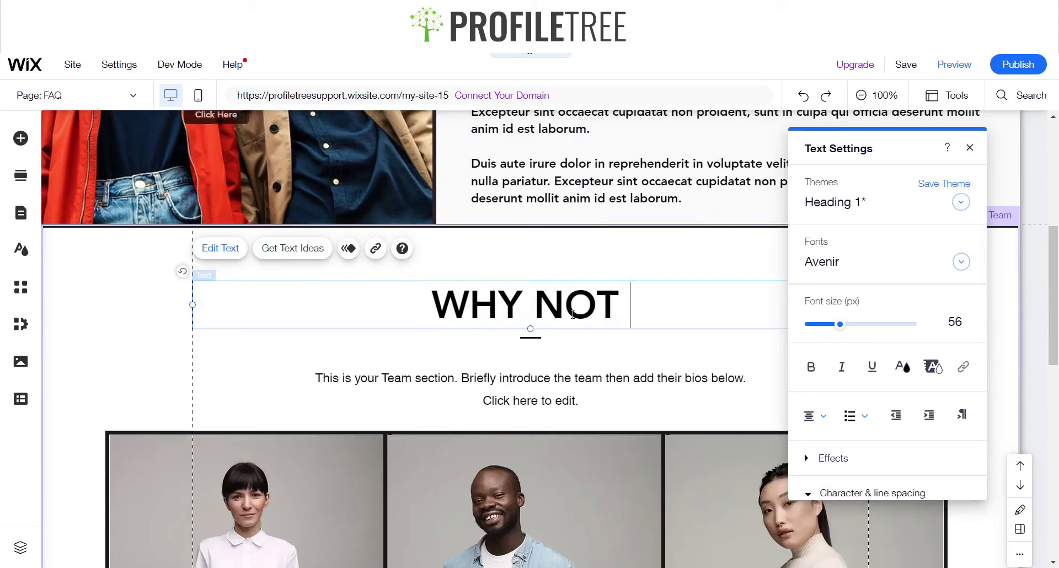
pyautogui.write('SPEAK TO O')
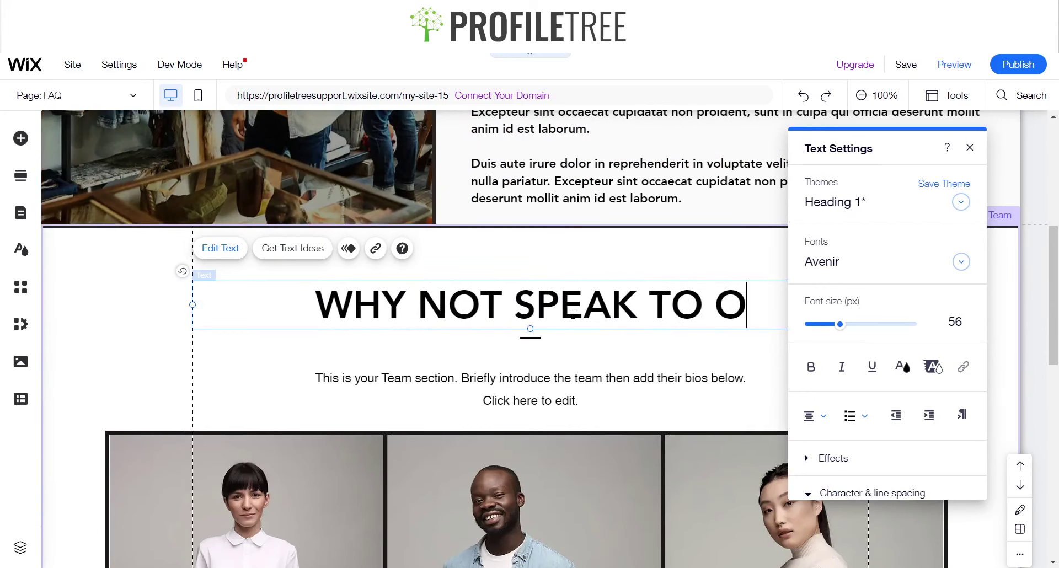
pyautogui.write('UR TEA')
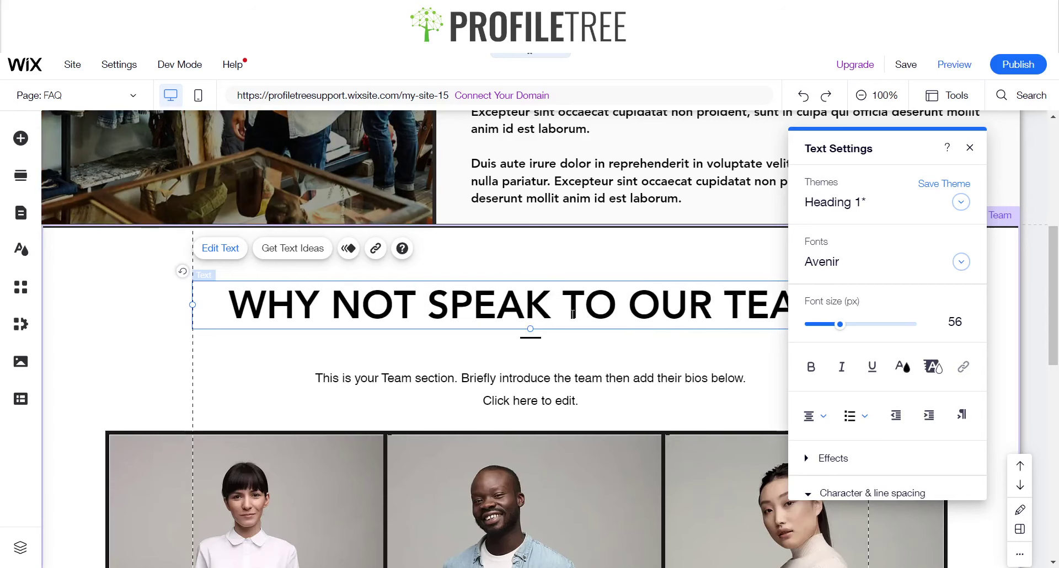
pyautogui.write('M?')
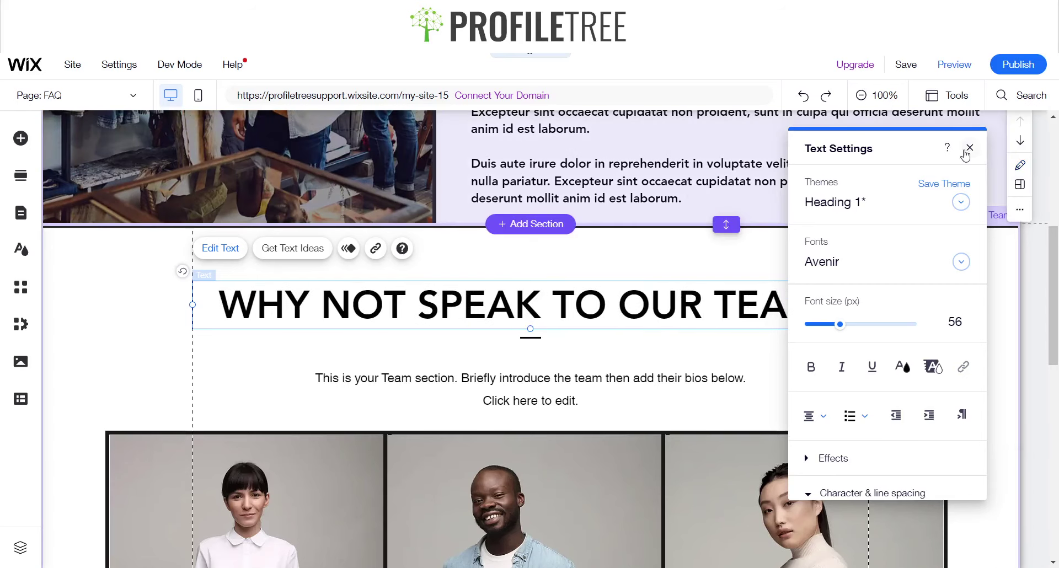
pyautogui.click(969, 148)
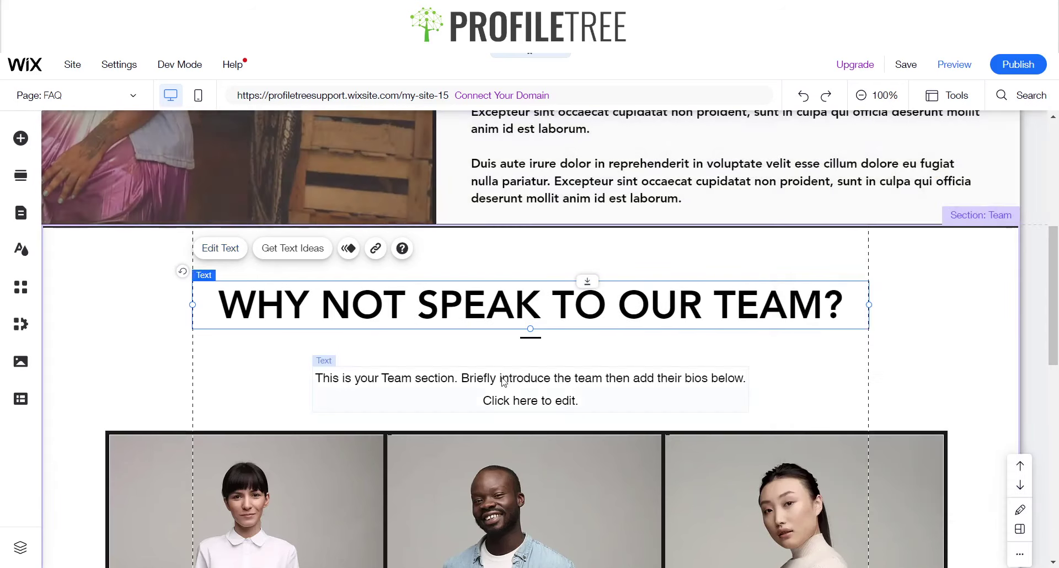
# Step: Review the team description, member cards and testimonial section further down the FAQ page
pyautogui.click(678, 378)
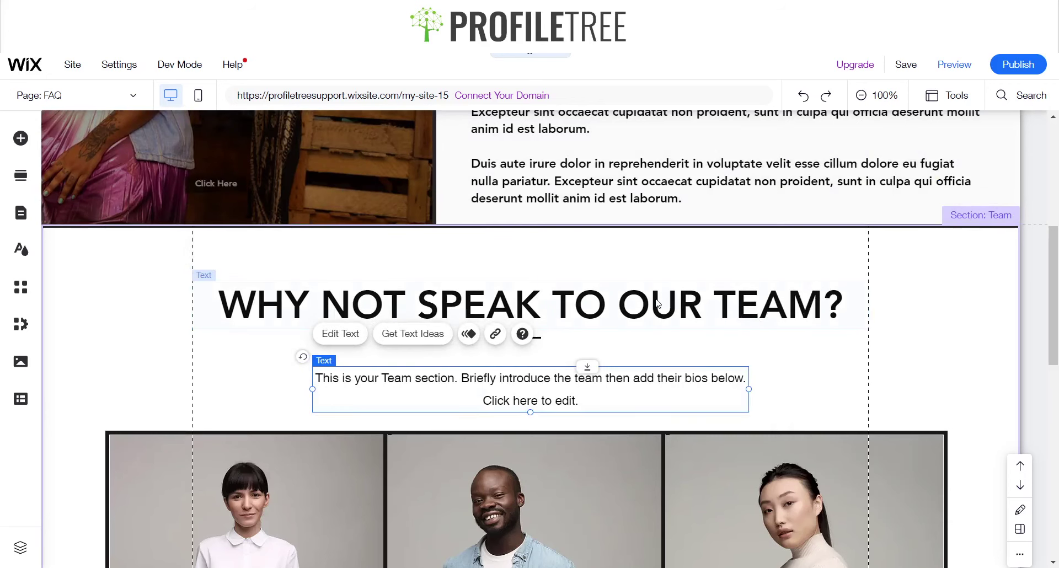
pyautogui.scroll(-10, 656, 304)
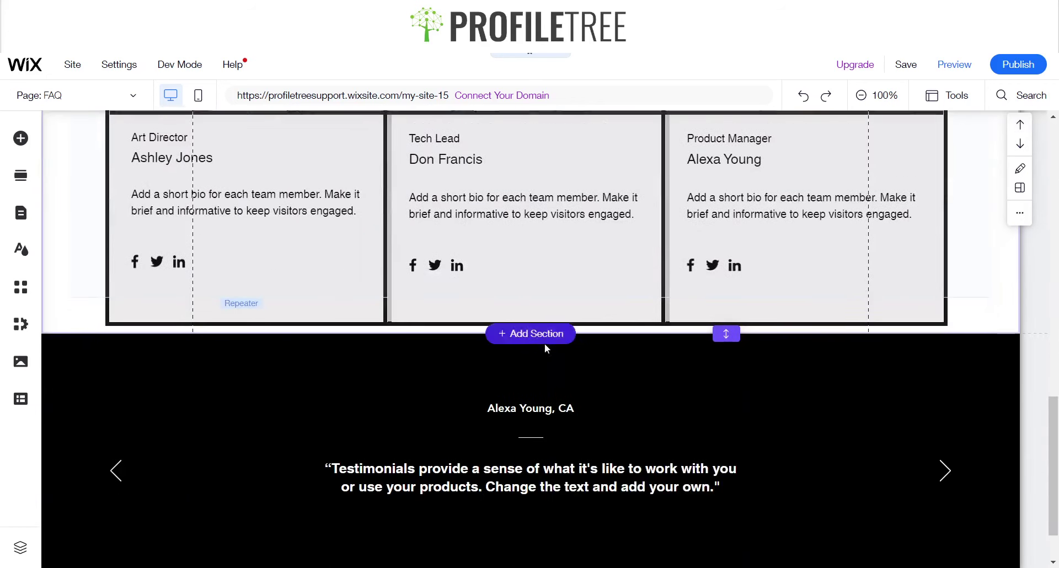
pyautogui.scroll(-1, 546, 345)
pyautogui.scroll(10, 610, 346)
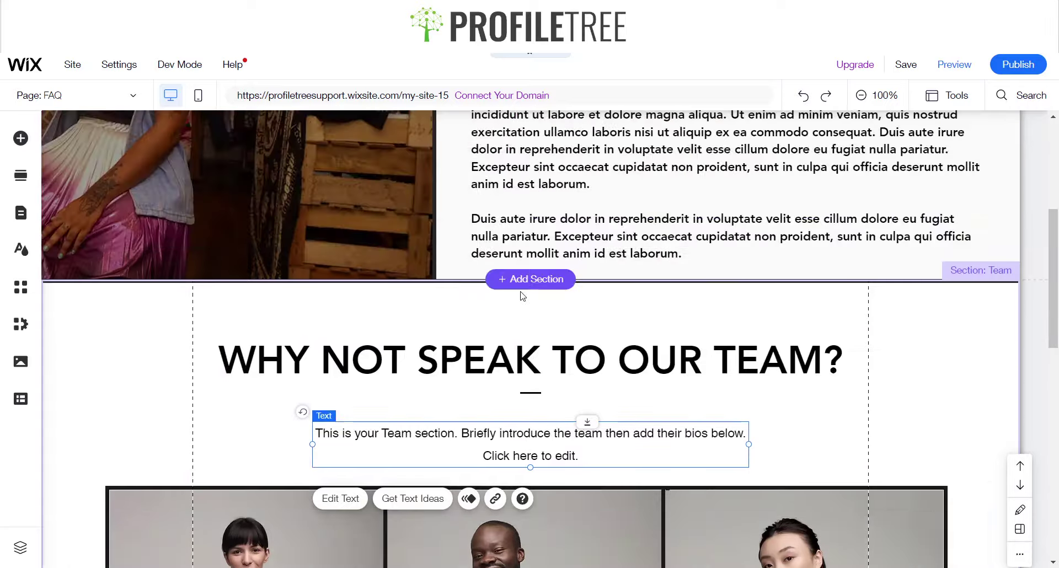
# Step: Remove the Testimonials section from the lower part of the FAQ page, leaving the section library closed
pyautogui.scroll(-12, 523, 296)
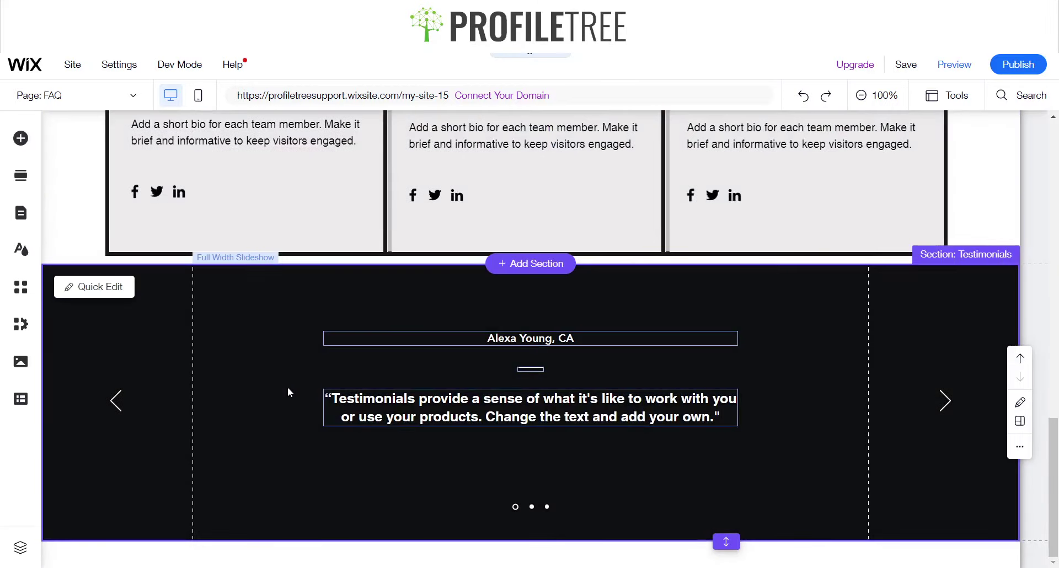
pyautogui.scroll(5, 288, 391)
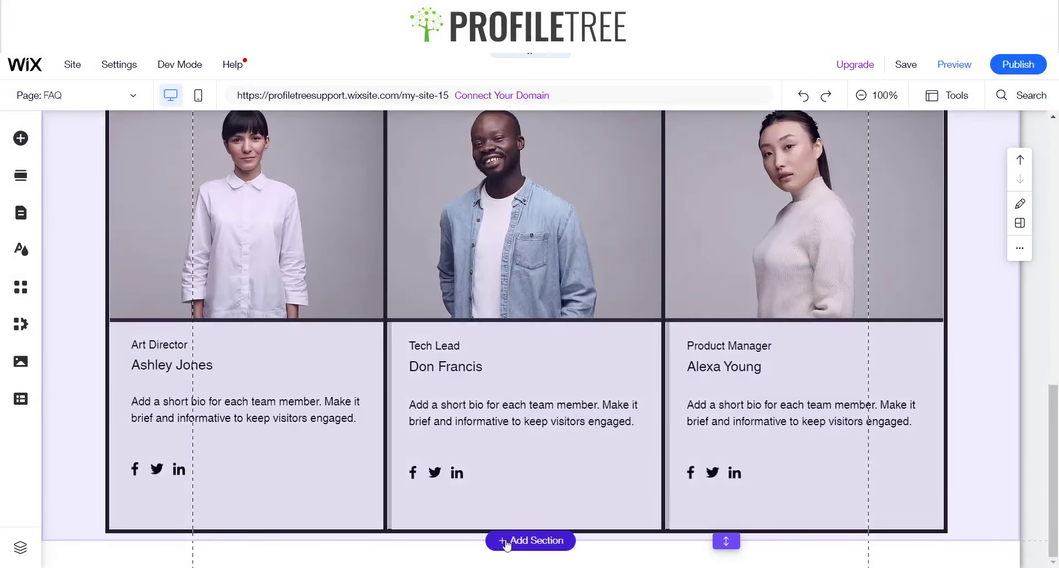
pyautogui.click(507, 538)
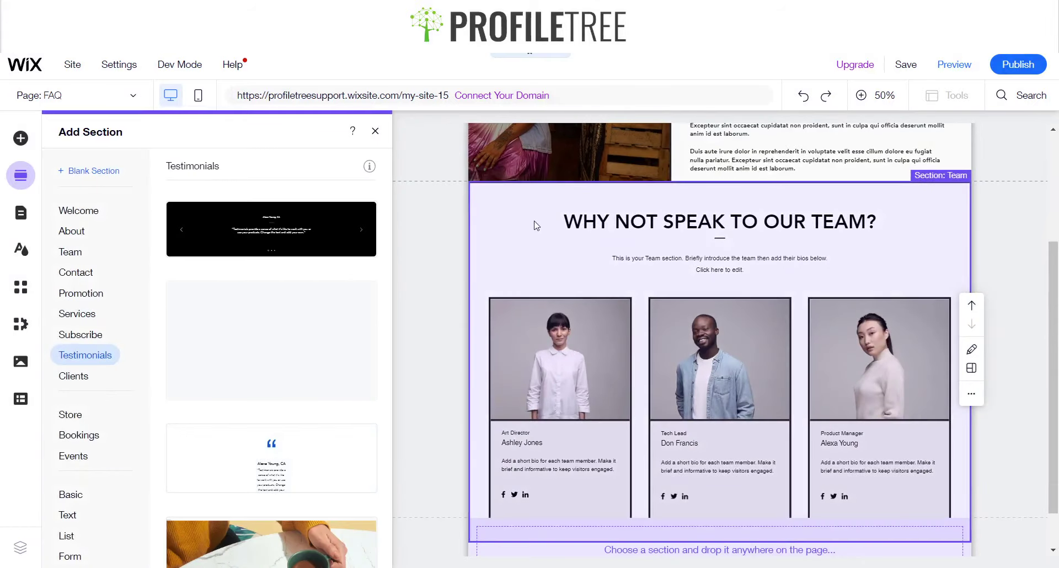
pyautogui.click(375, 130)
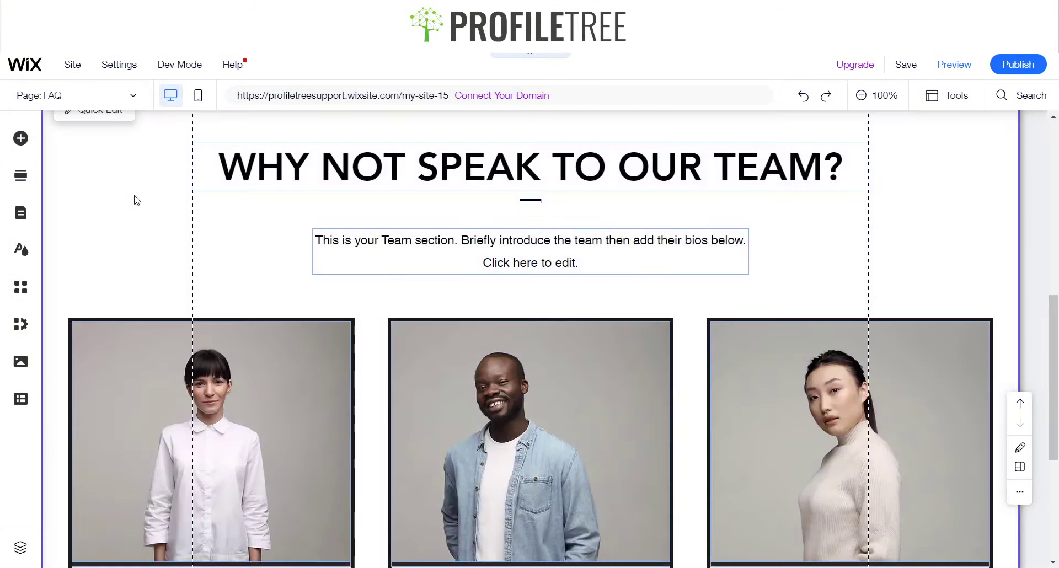
# Step: Duplicate the Team section and delete the lorem ipsum text overlapping the upper copy's member cards
pyautogui.scroll(-5, 319, 244)
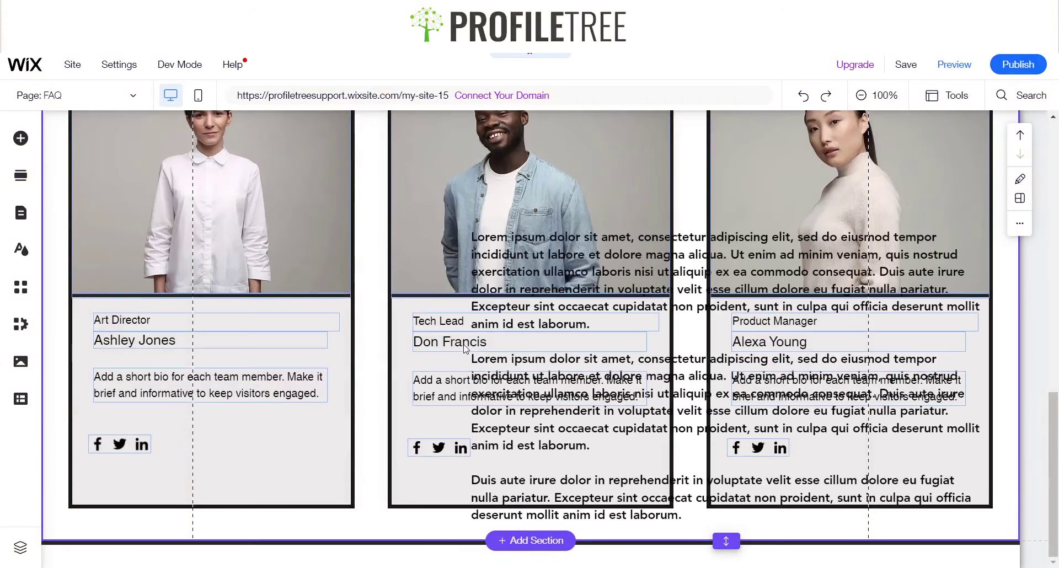
pyautogui.scroll(-5, 462, 348)
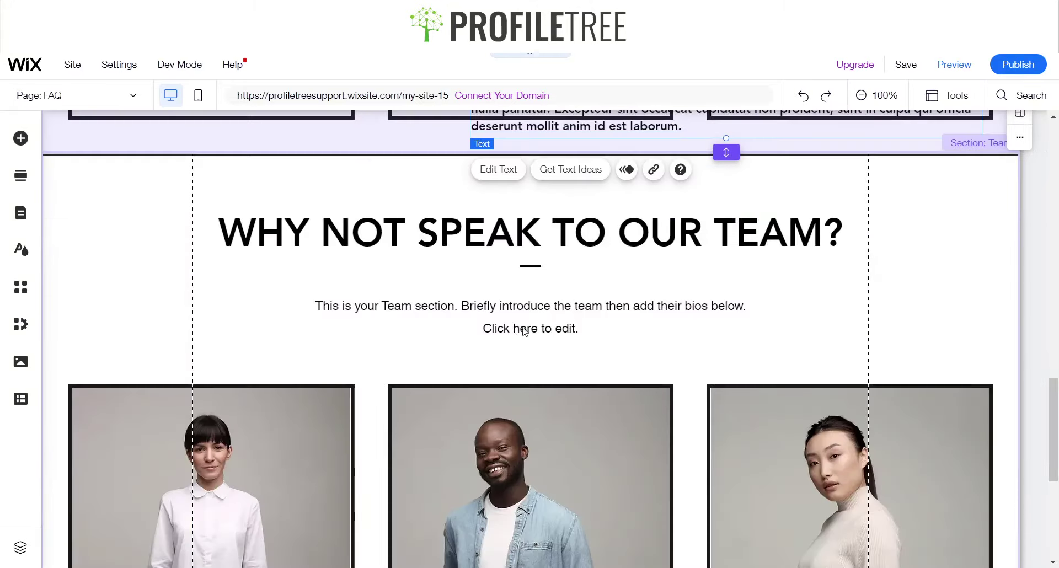
pyautogui.scroll(1, 620, 191)
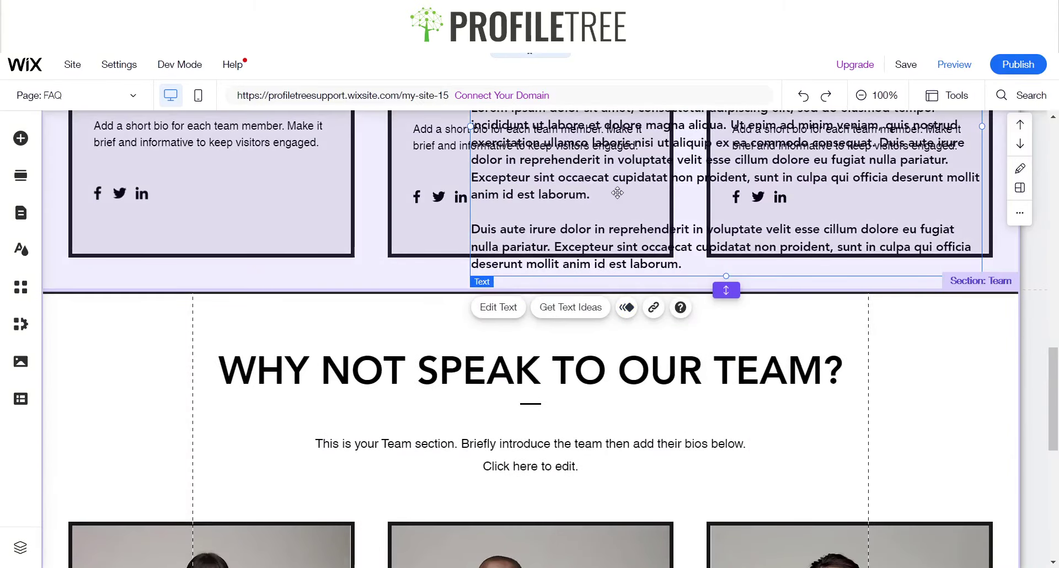
pyautogui.press('Delete')
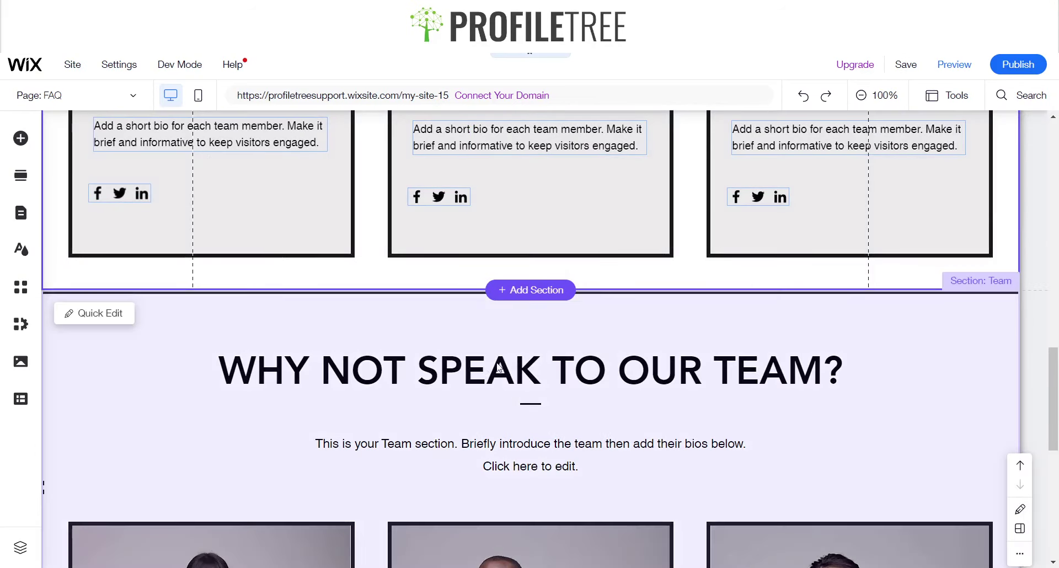
# Step: Replace the duplicated Team section's heading with VISIT US IN STORE TO GRAB YOUR RETRO NEEDS
pyautogui.click(499, 366)
pyautogui.click(343, 340)
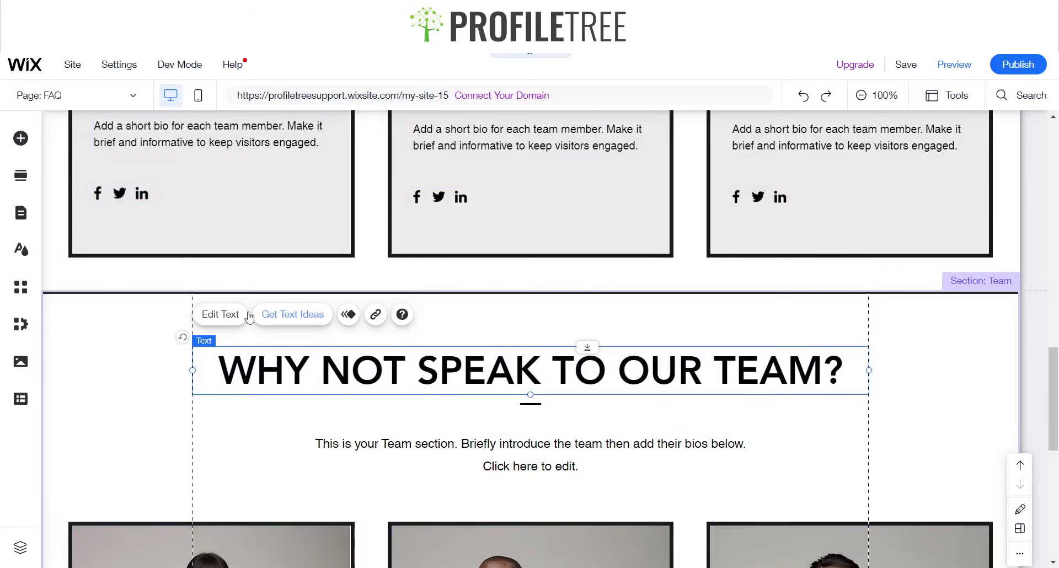
pyautogui.doubleClick(640, 351)
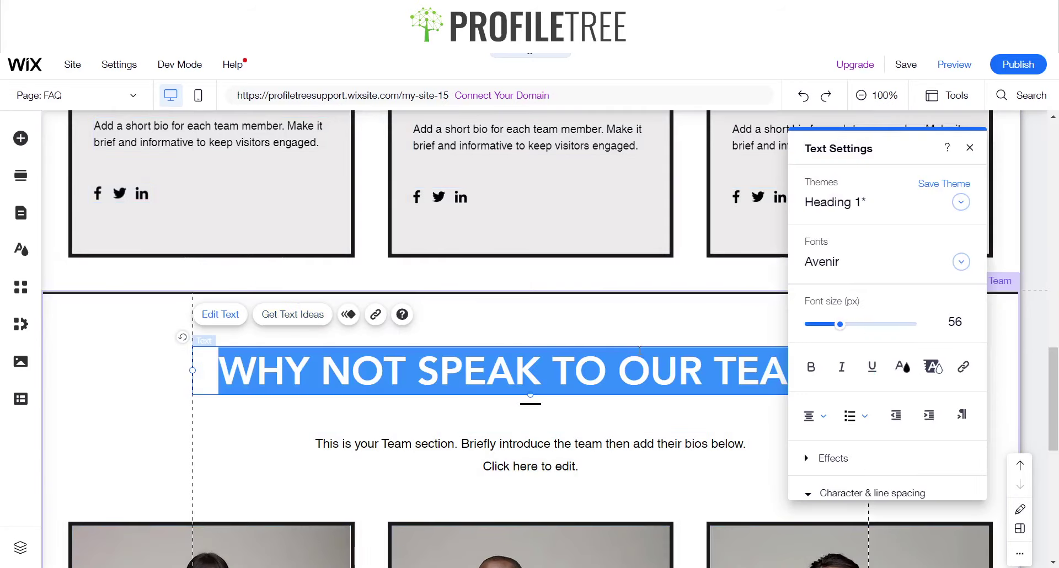
pyautogui.write('VISIT ')
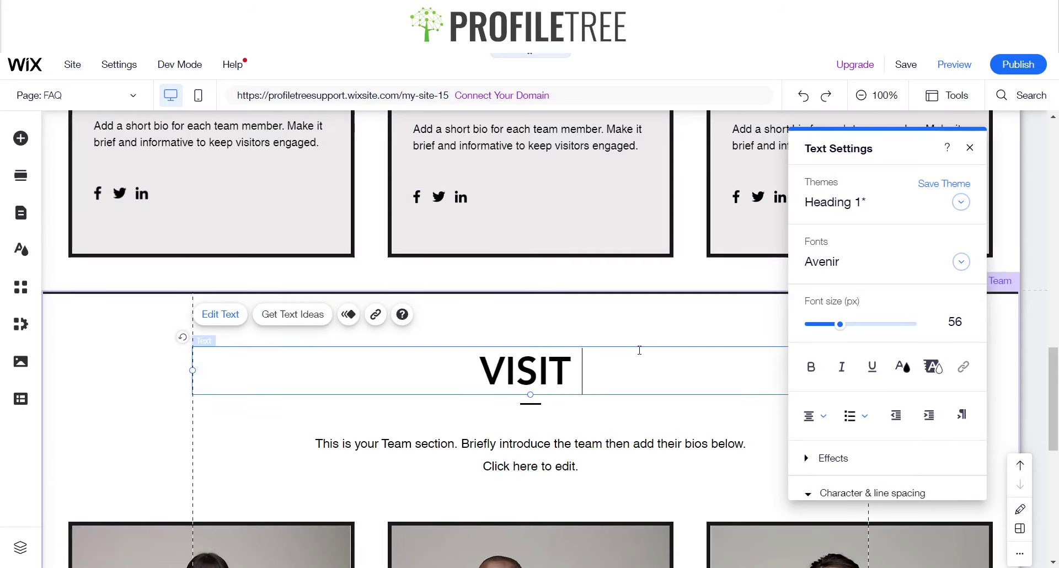
pyautogui.write('US IN STORE TO ')
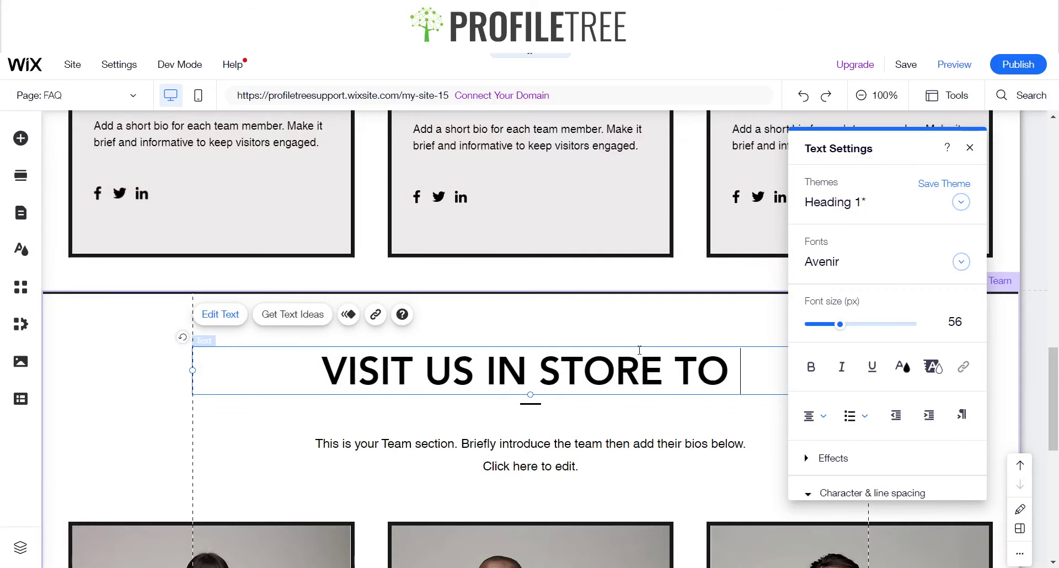
pyautogui.write('GRA')
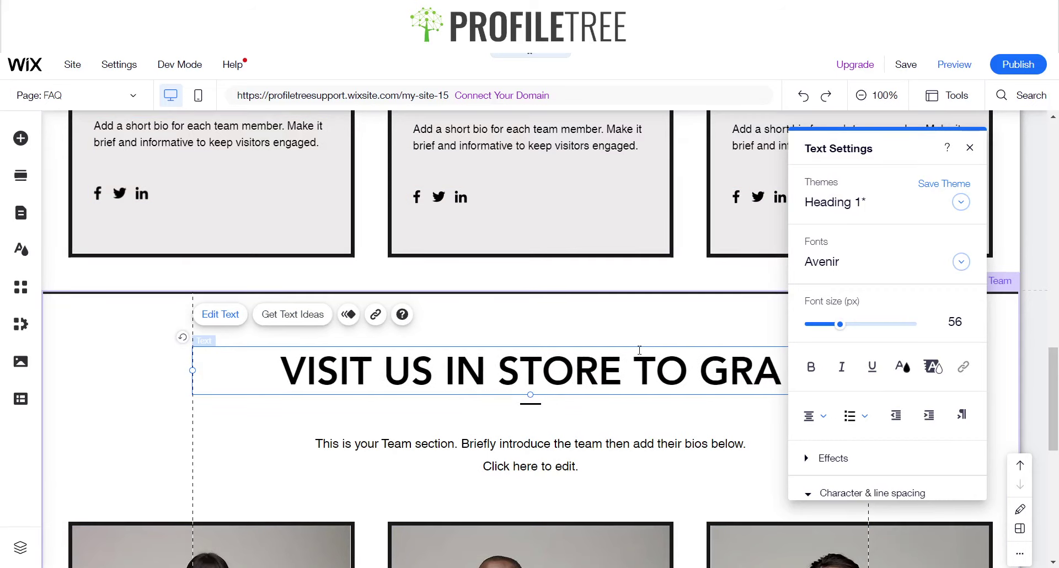
pyautogui.write('B YOUR RET')
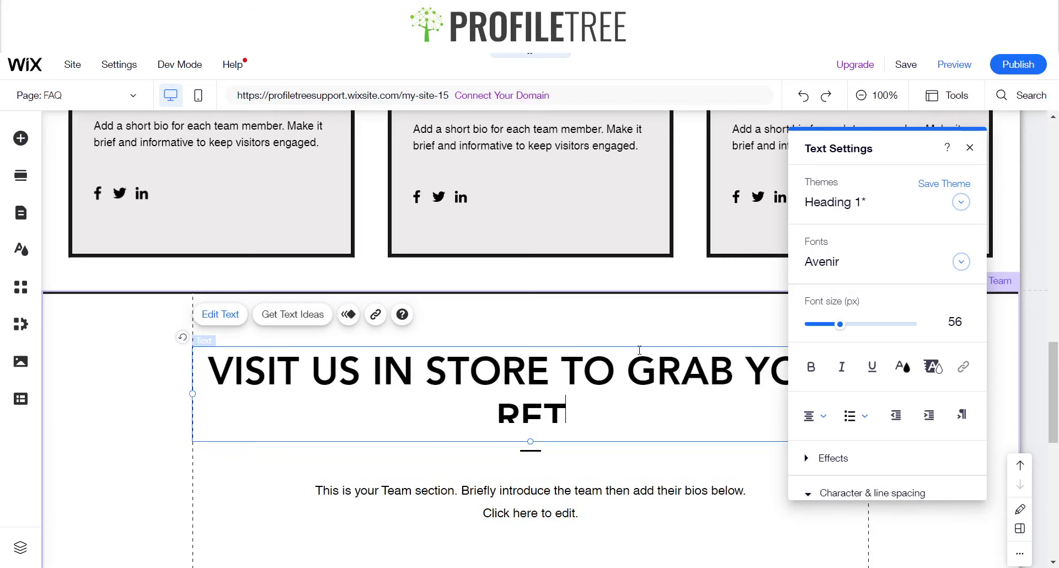
pyautogui.write('RO N')
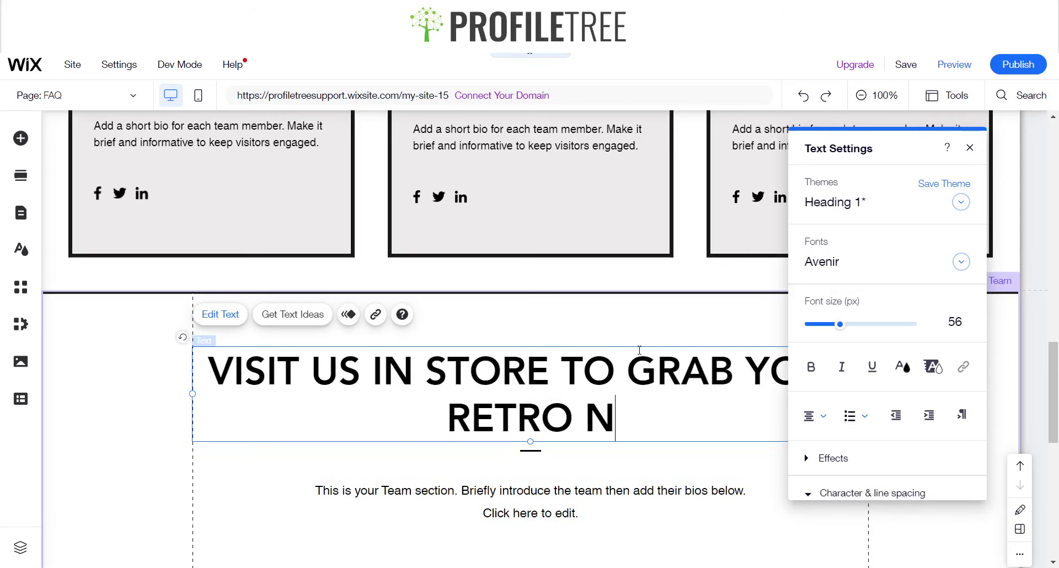
pyautogui.write('EEDS')
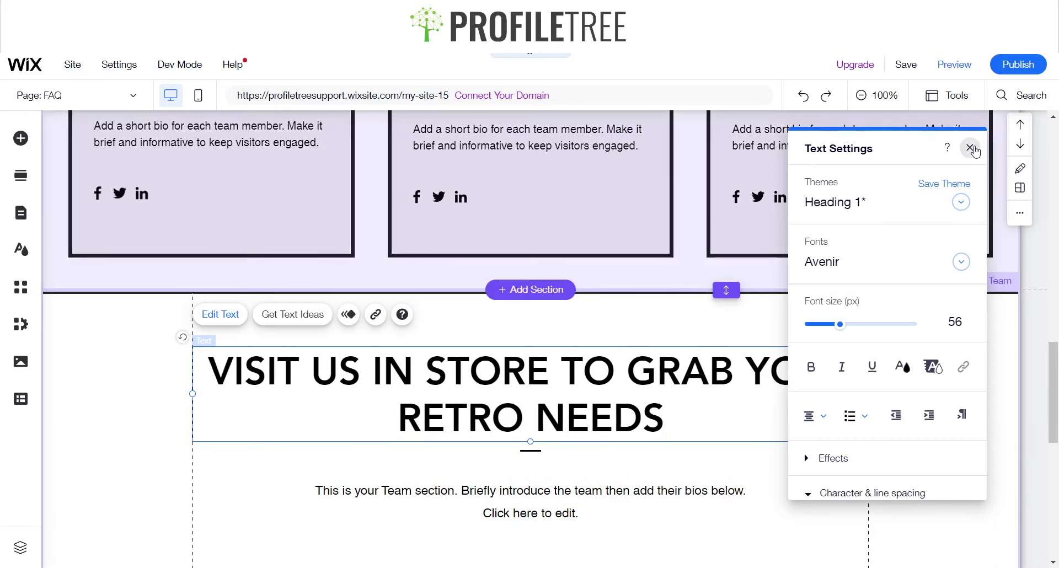
pyautogui.click(970, 148)
# Step: Delete the three team member cards from the VISIT US IN STORE section
pyautogui.scroll(-3, 433, 412)
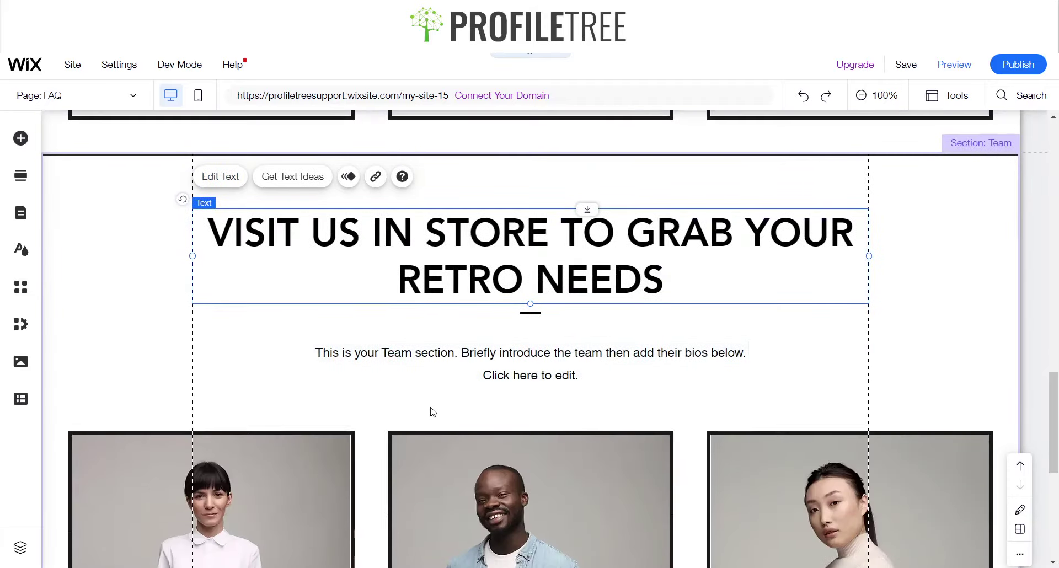
pyautogui.click(264, 437)
pyautogui.press('Delete')
# Step: Trim the empty space from the VISIT US IN STORE section and move its paragraph slightly up from the lower edge
pyautogui.scroll(-5, 474, 397)
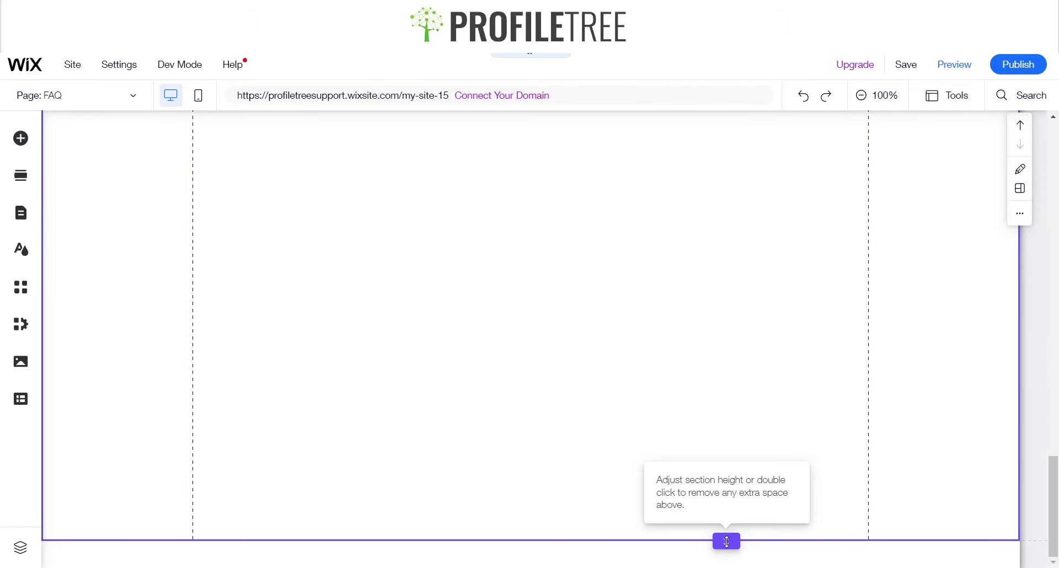
pyautogui.doubleClick(727, 542)
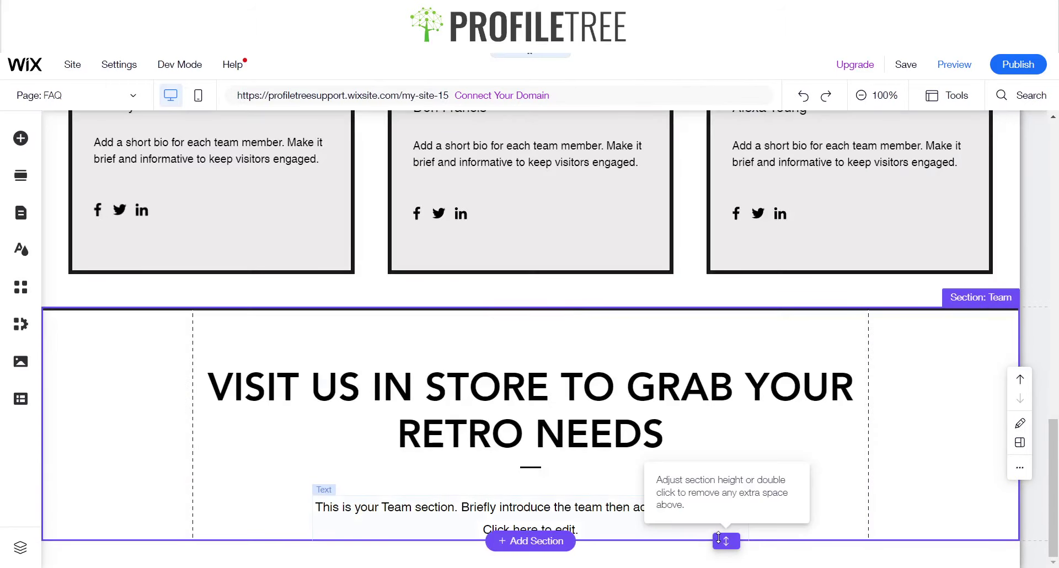
pyautogui.click(726, 539)
pyautogui.moveTo(726, 540); pyautogui.dragTo(726, 563)
pyautogui.scroll(-1, 737, 420)
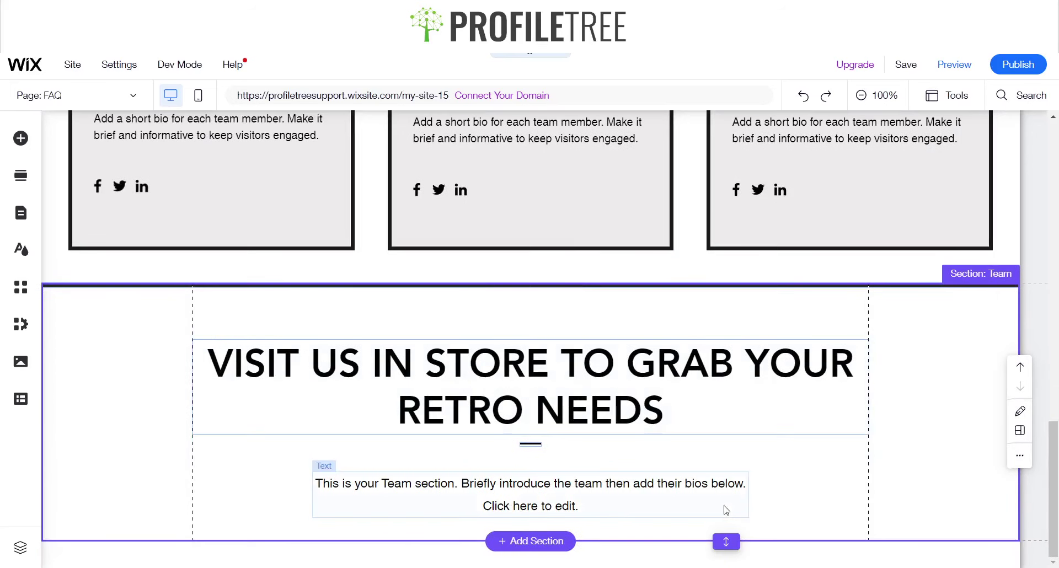
pyautogui.doubleClick(725, 539)
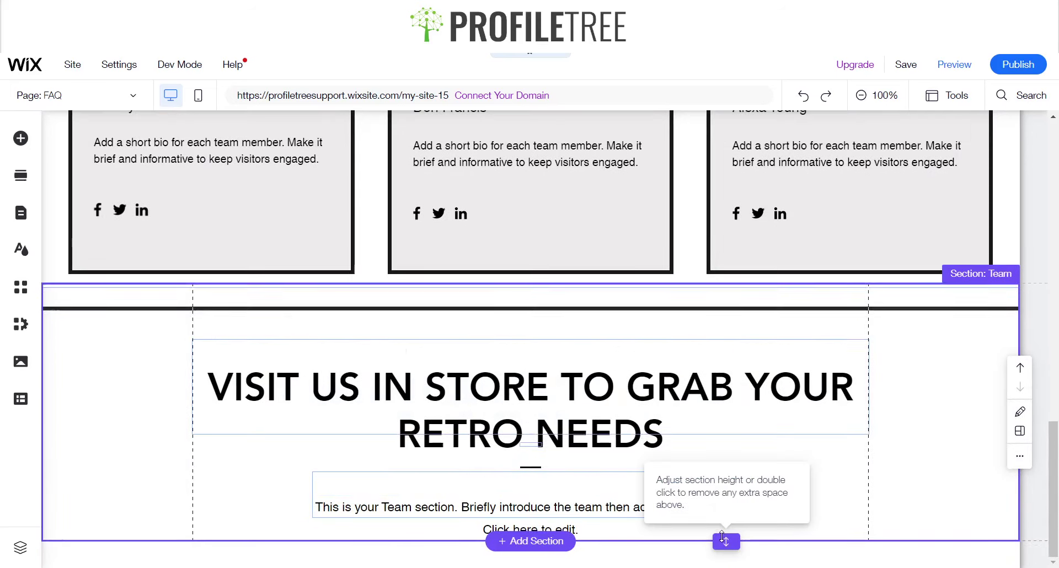
pyautogui.click(569, 512)
pyautogui.moveTo(569, 505); pyautogui.dragTo(569, 493)
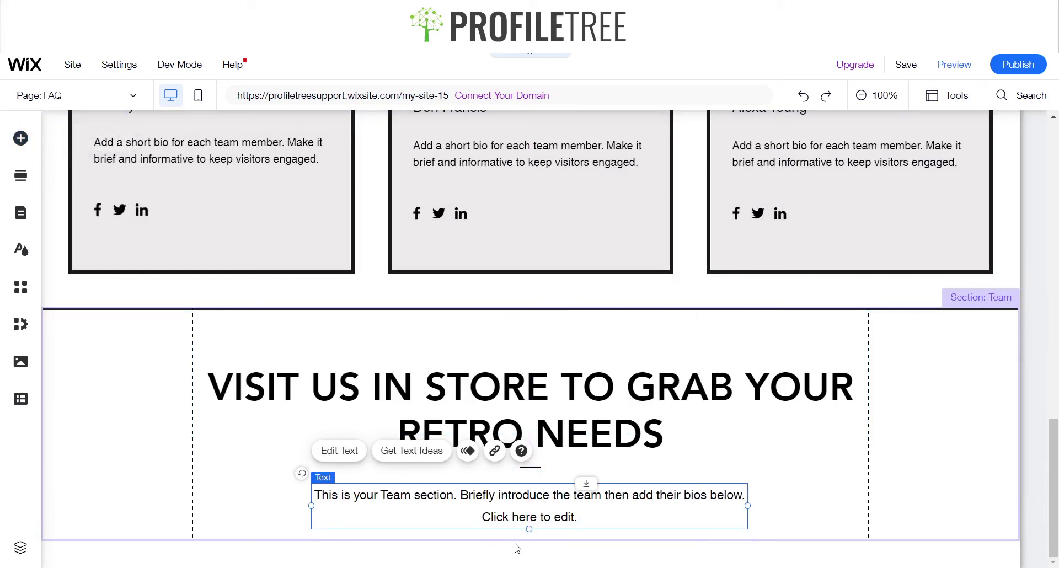
# Step: Search the editor for Maps and add a dark full-width Google Map to the FAQ page
pyautogui.moveTo(519, 544)
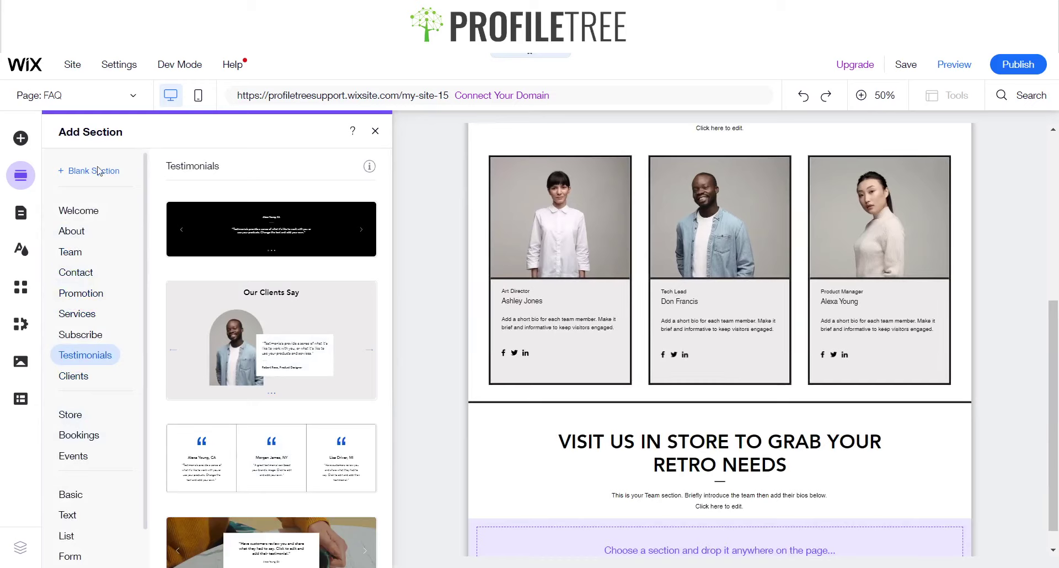
pyautogui.click(21, 138)
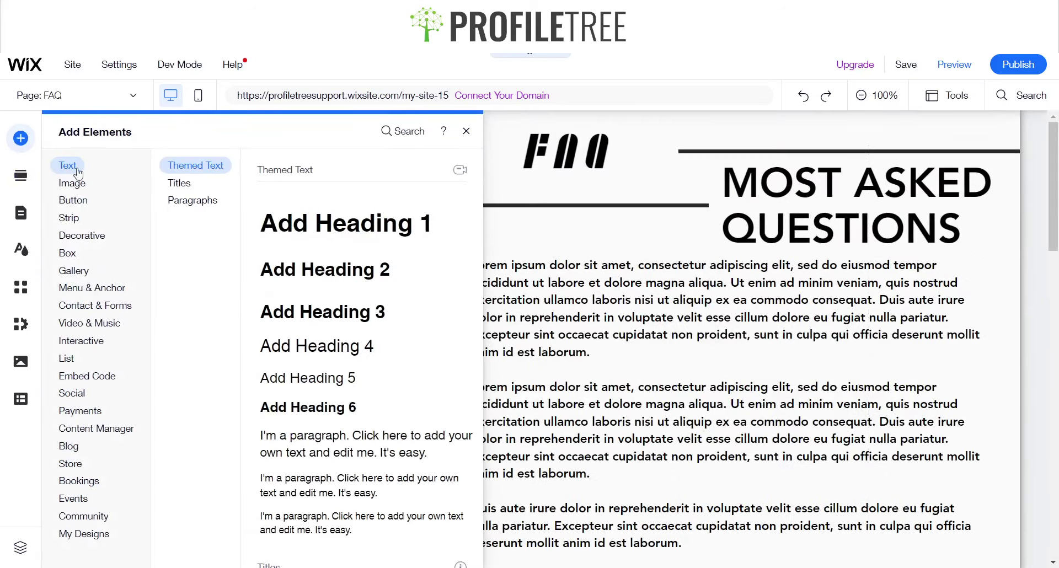
pyautogui.click(101, 381)
pyautogui.click(443, 131)
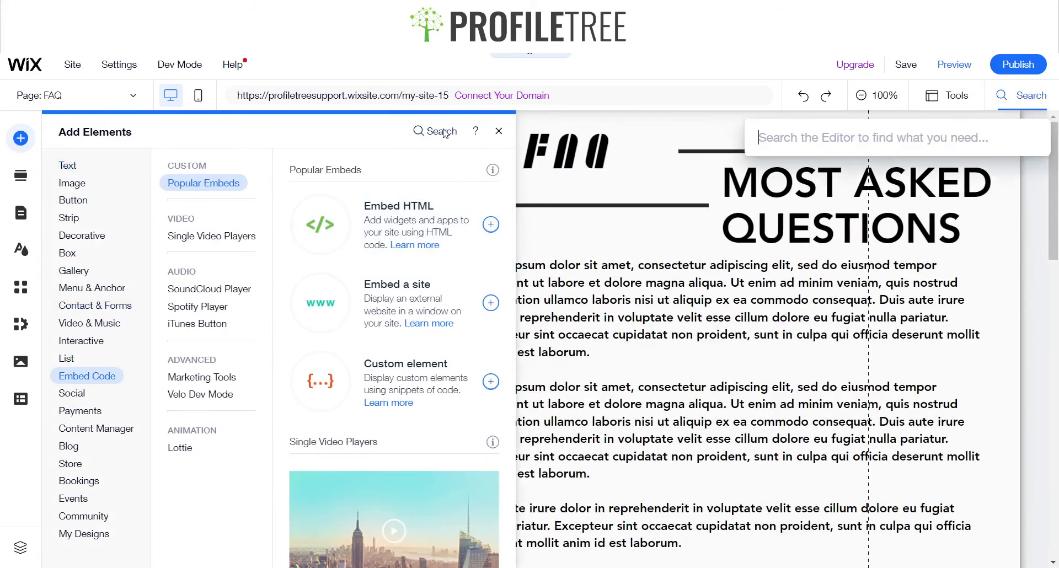
pyautogui.write('M')
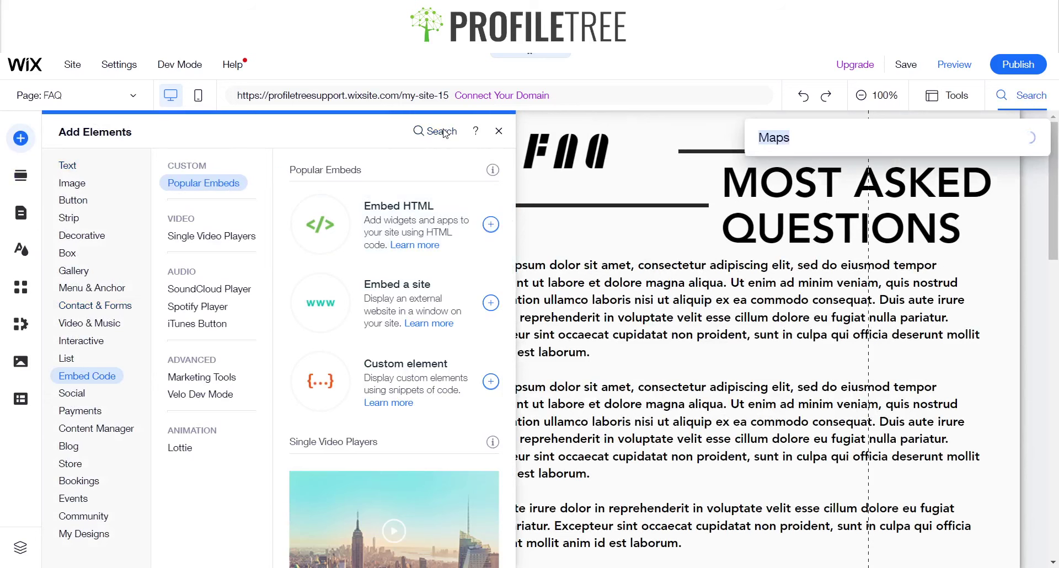
pyautogui.write('aps')
pyautogui.click(768, 203)
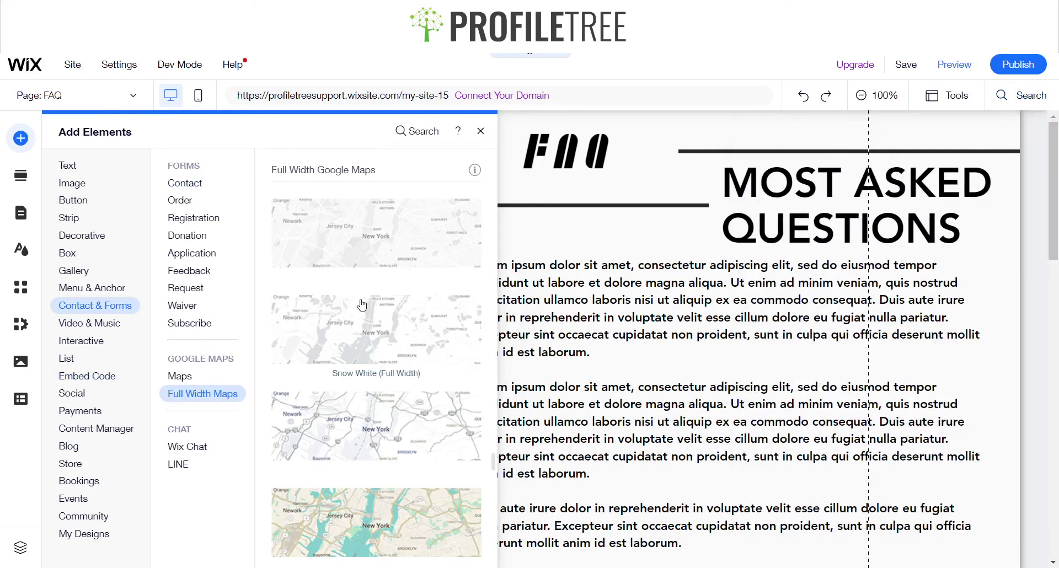
pyautogui.scroll(-10, 342, 298)
pyautogui.scroll(-5, 364, 287)
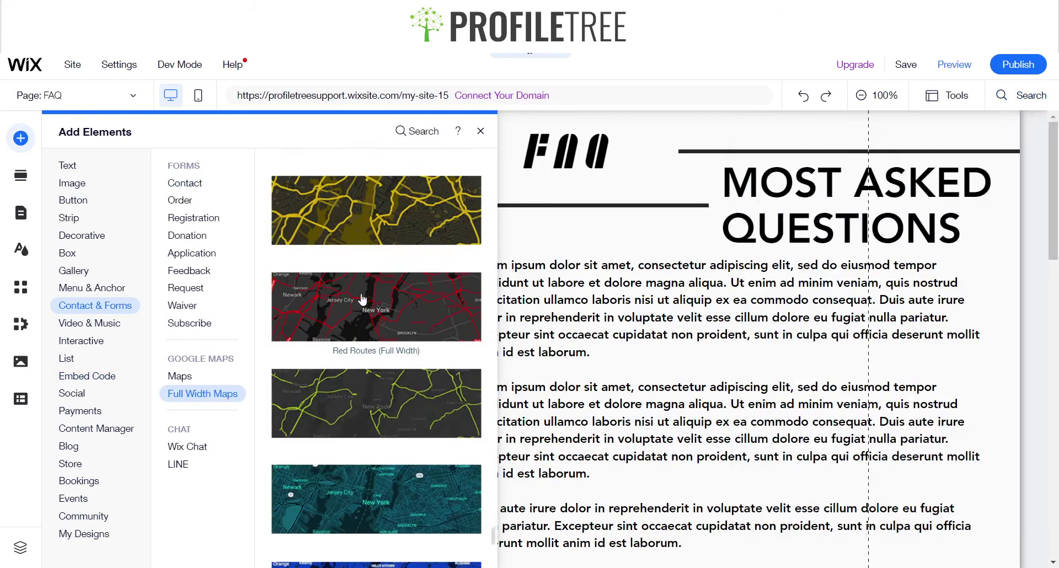
pyautogui.click(365, 253)
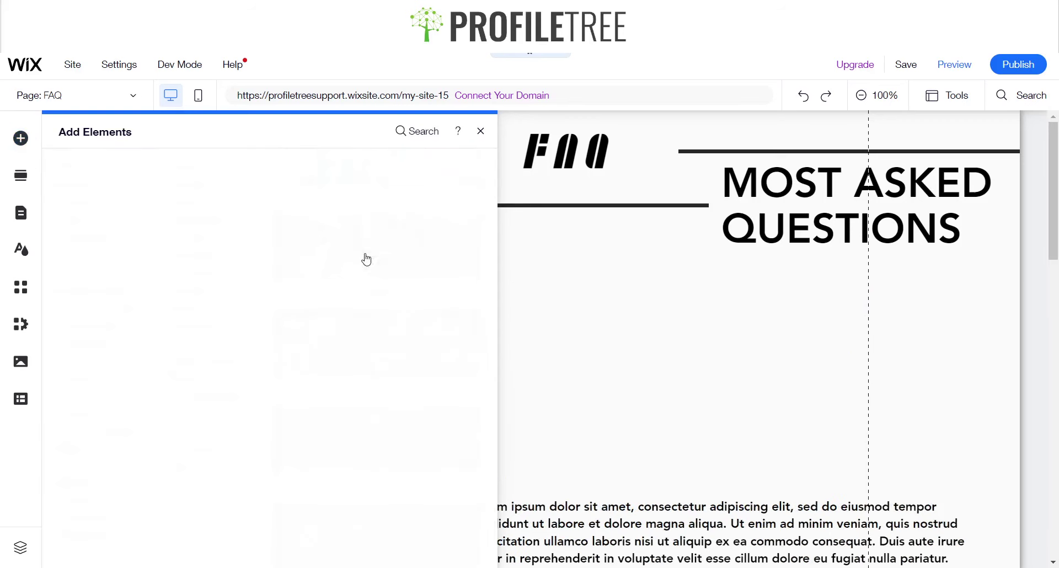
# Step: Delete the Google Map from the first section and undo the downward shift of the paragraph text
pyautogui.scroll(-3, 372, 255)
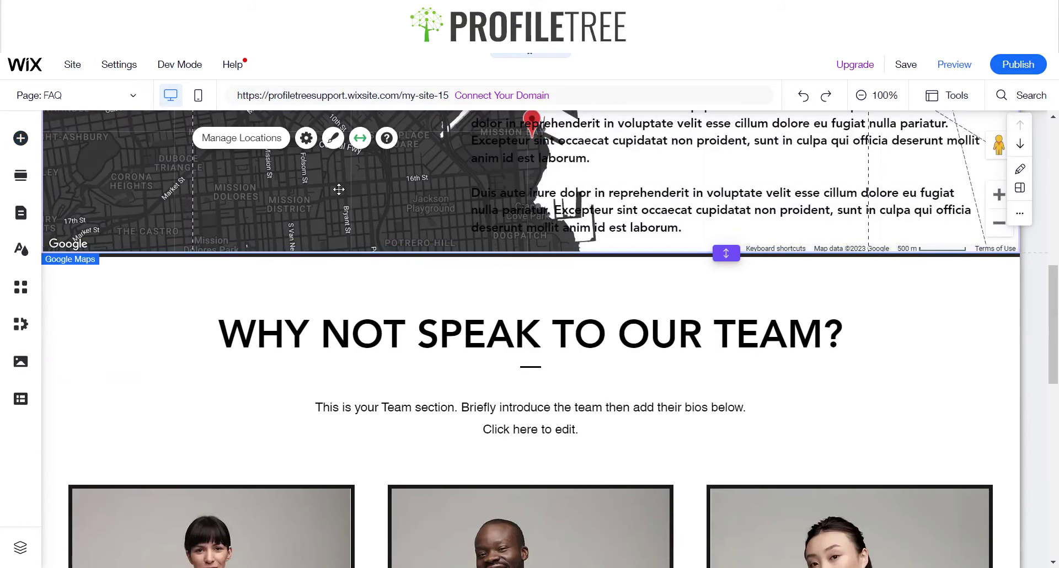
pyautogui.press('Delete')
pyautogui.scroll(-6, 357, 331)
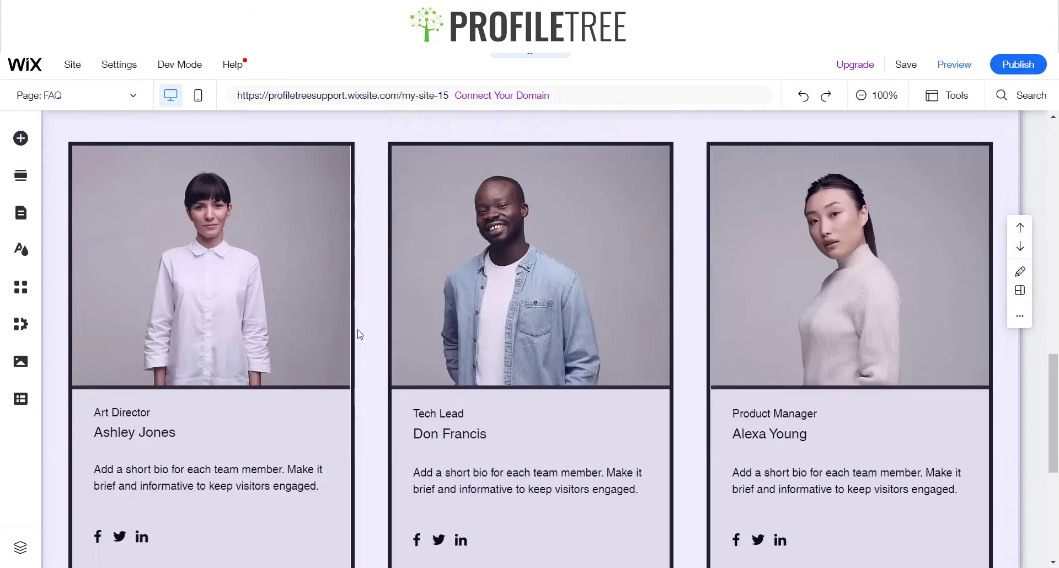
pyautogui.scroll(10, 360, 336)
pyautogui.scroll(1, 378, 328)
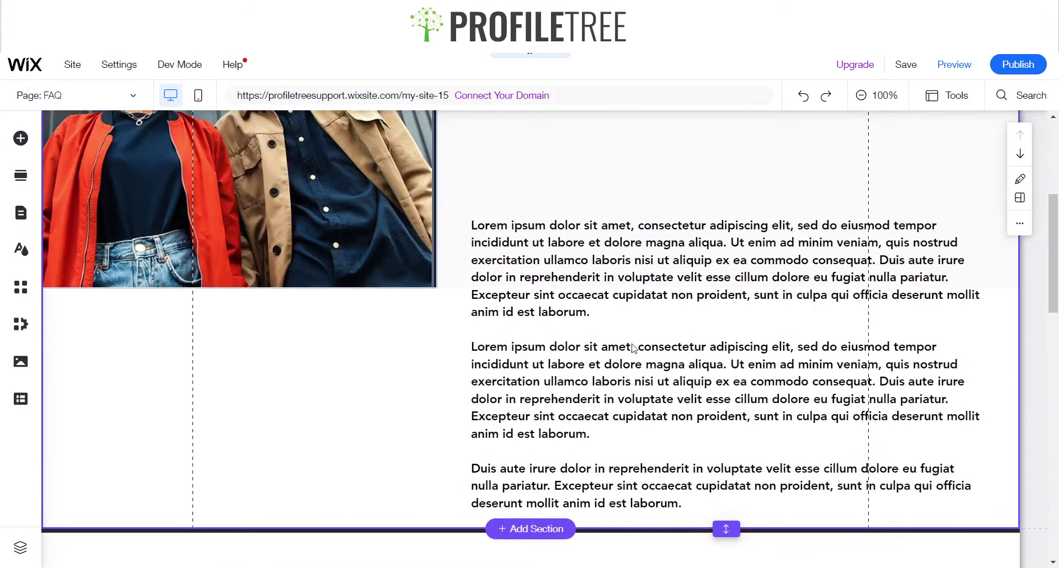
pyautogui.scroll(3, 633, 349)
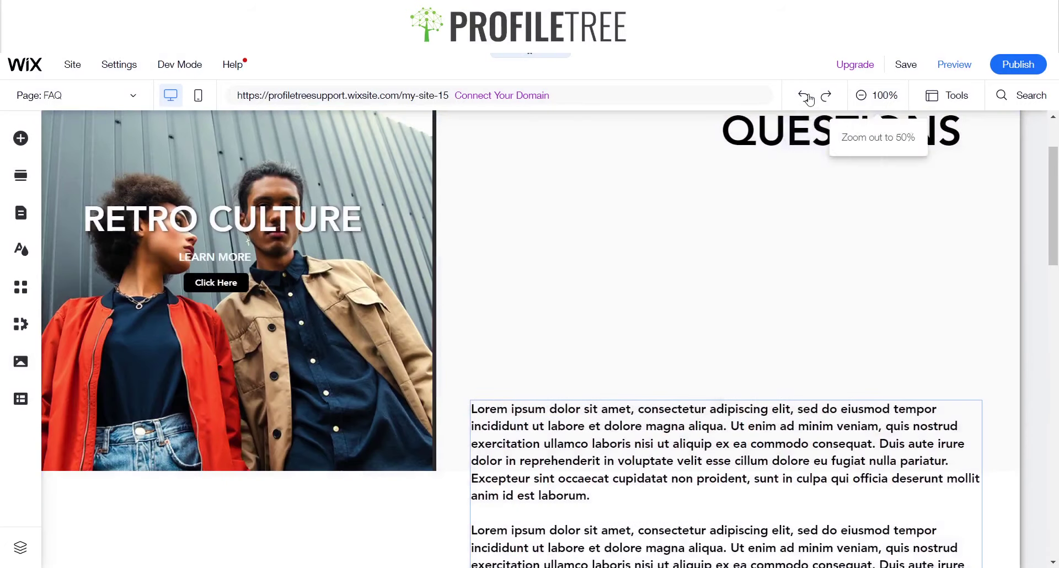
pyautogui.click(806, 97)
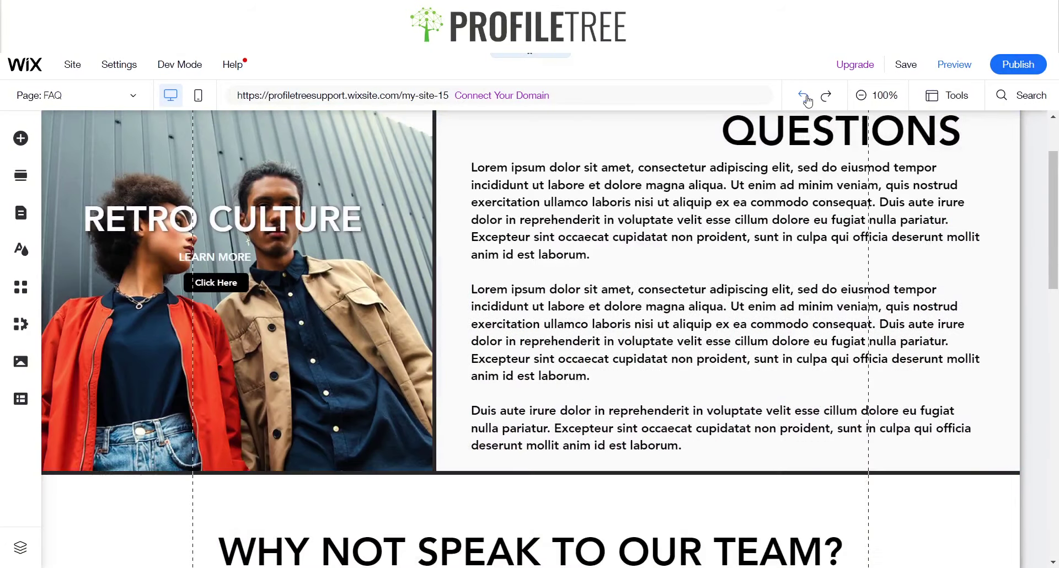
# Step: Add a blank section below VISIT US IN STORE and place the dark full-width Google Map at its upper edge
pyautogui.scroll(-15, 661, 284)
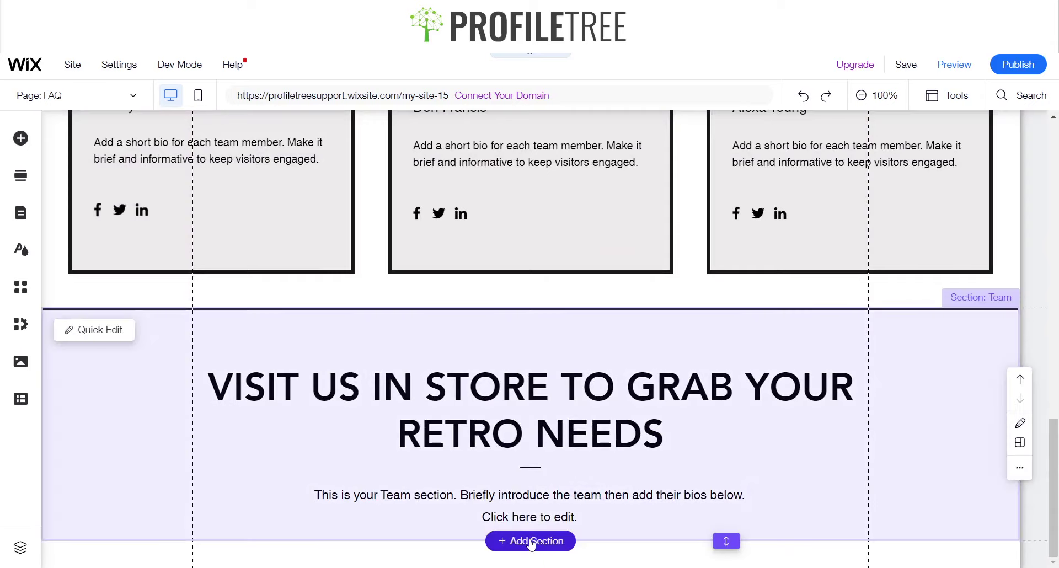
pyautogui.click(531, 541)
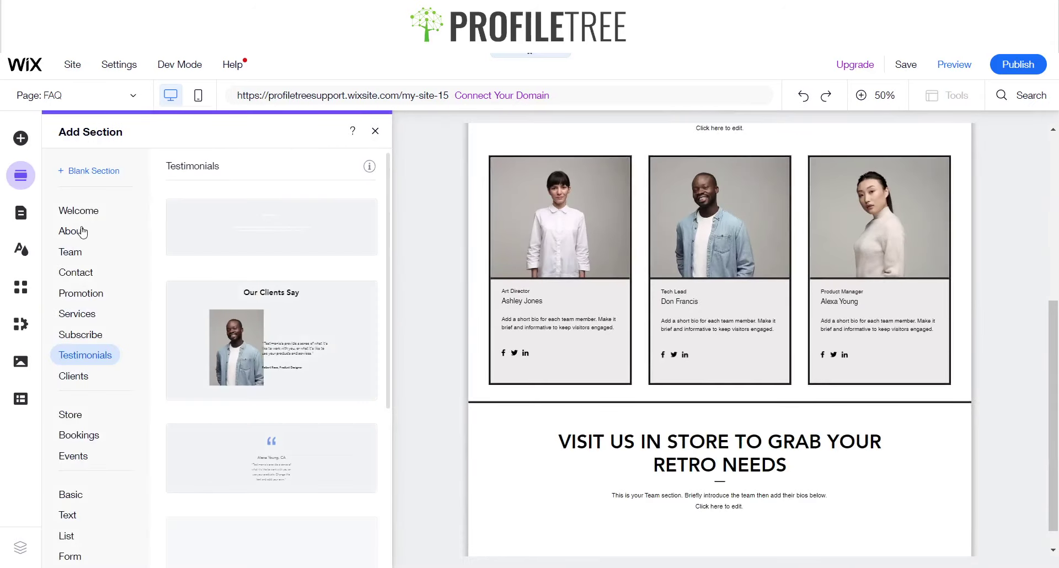
pyautogui.click(88, 171)
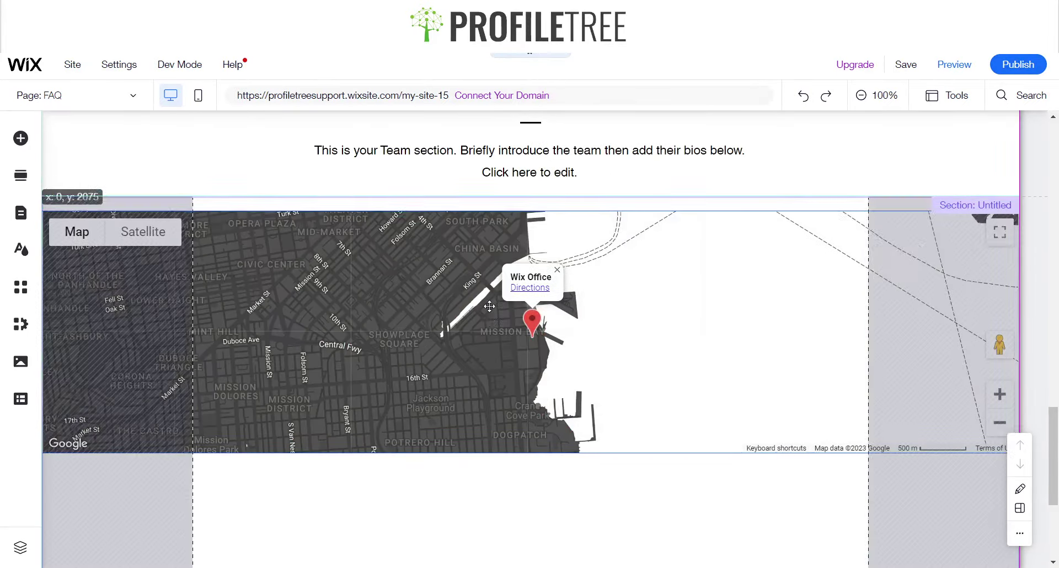
pyautogui.click(489, 306)
# Step: Shrink the new map section's height to fit the Google Map, removing the empty space below it
pyautogui.scroll(-4, 678, 539)
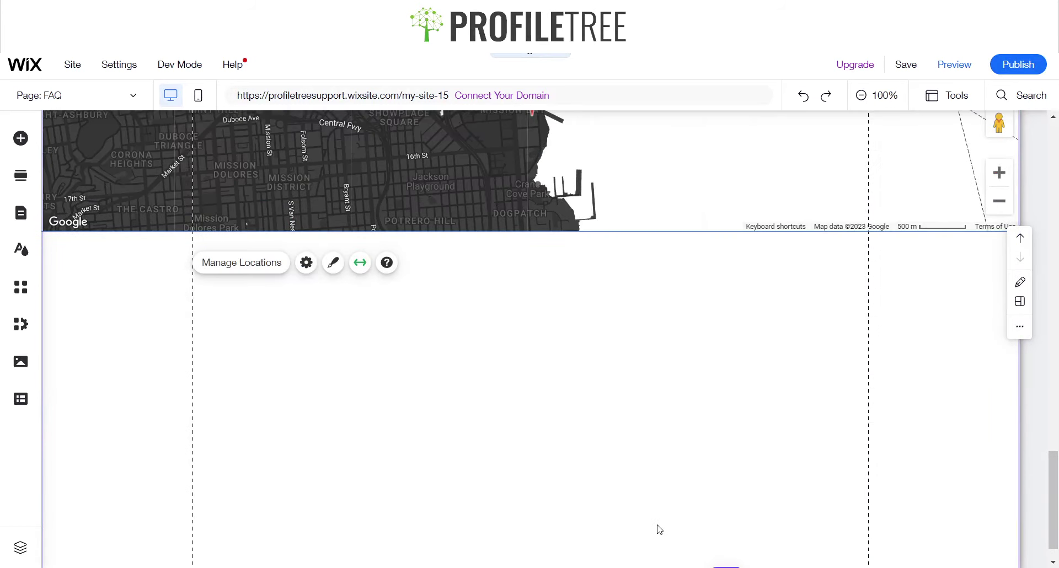
pyautogui.doubleClick(709, 516)
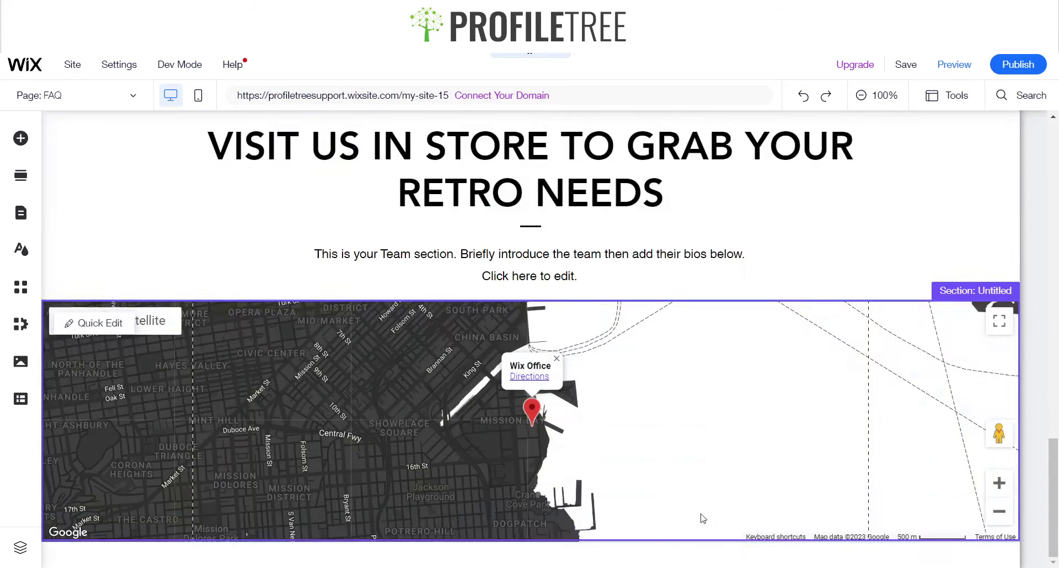
pyautogui.scroll(4, 900, 359)
pyautogui.scroll(-4, 503, 292)
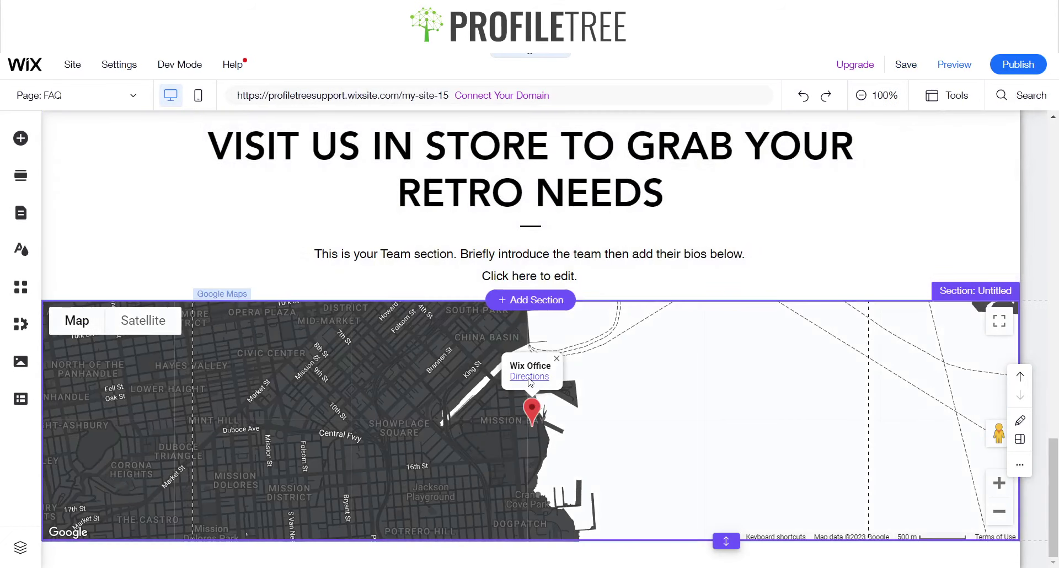
# Step: Replace the Google Map location's address with the store's street address and set its description to In-Store Location
pyautogui.click(531, 380)
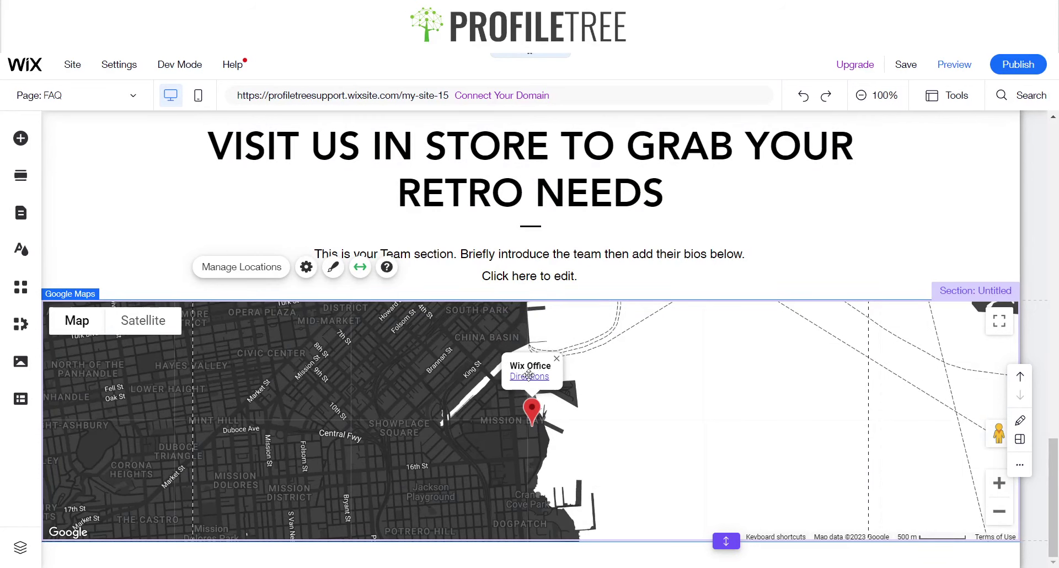
pyautogui.click(233, 269)
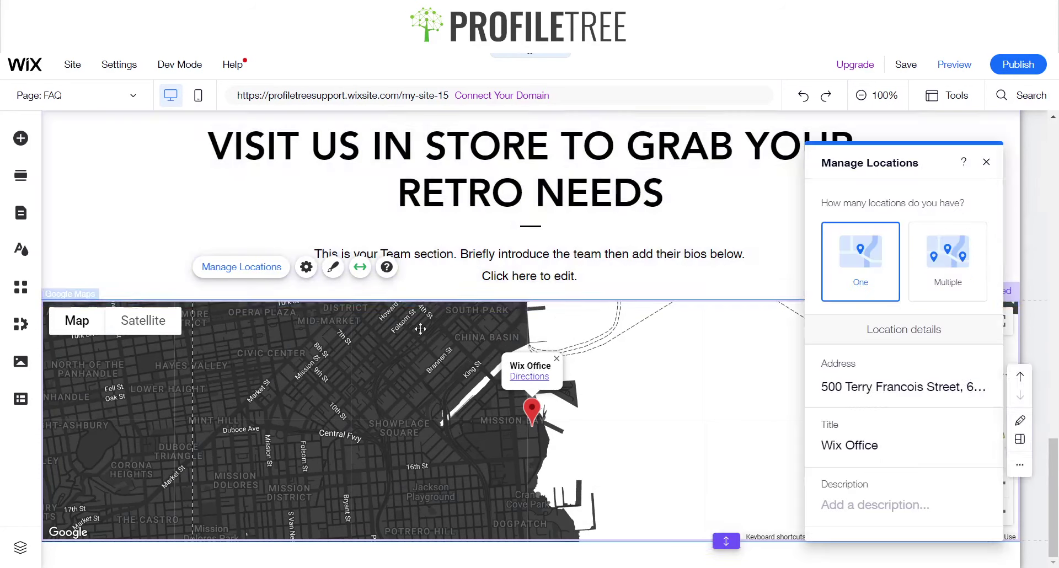
pyautogui.click(930, 395)
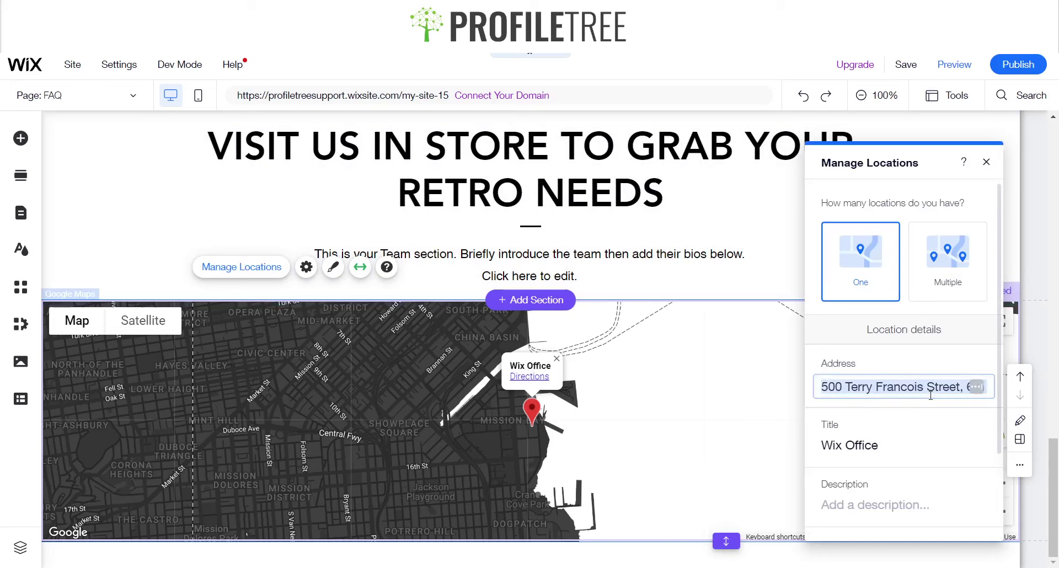
pyautogui.write('McSweeny Center')
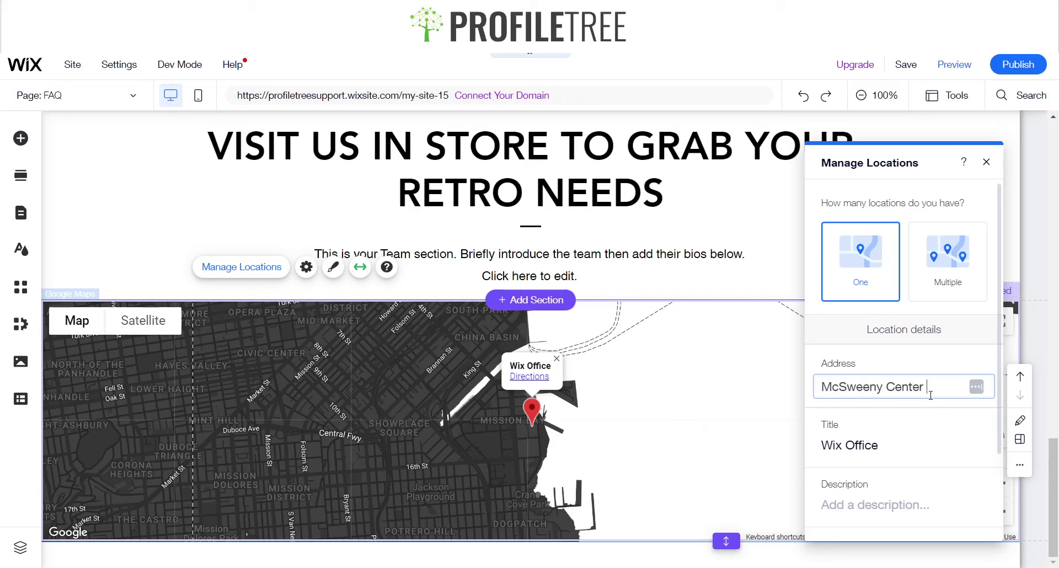
pyautogui.moveTo(975, 388)
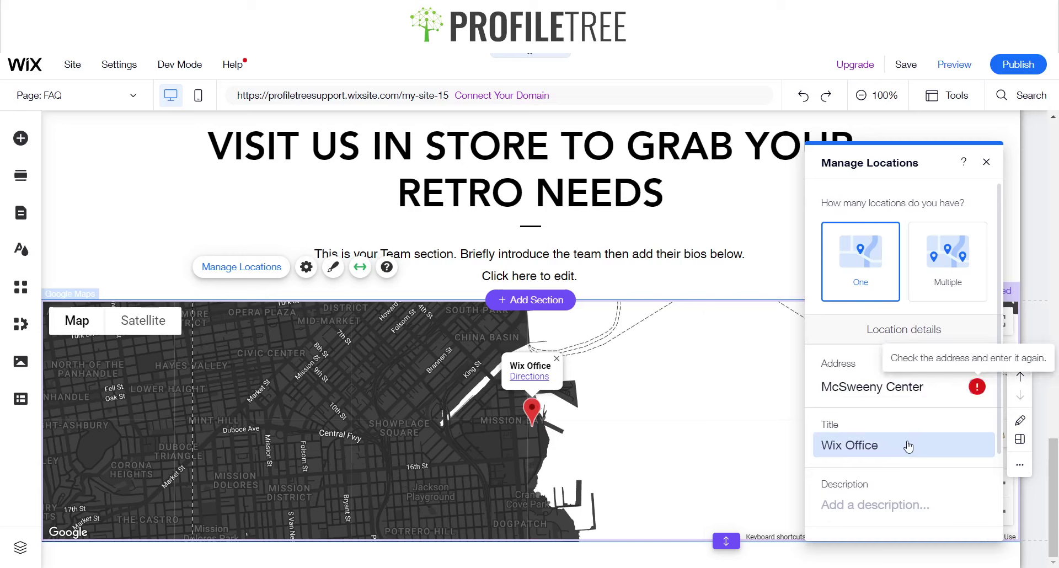
pyautogui.click(941, 388)
pyautogui.click(901, 387)
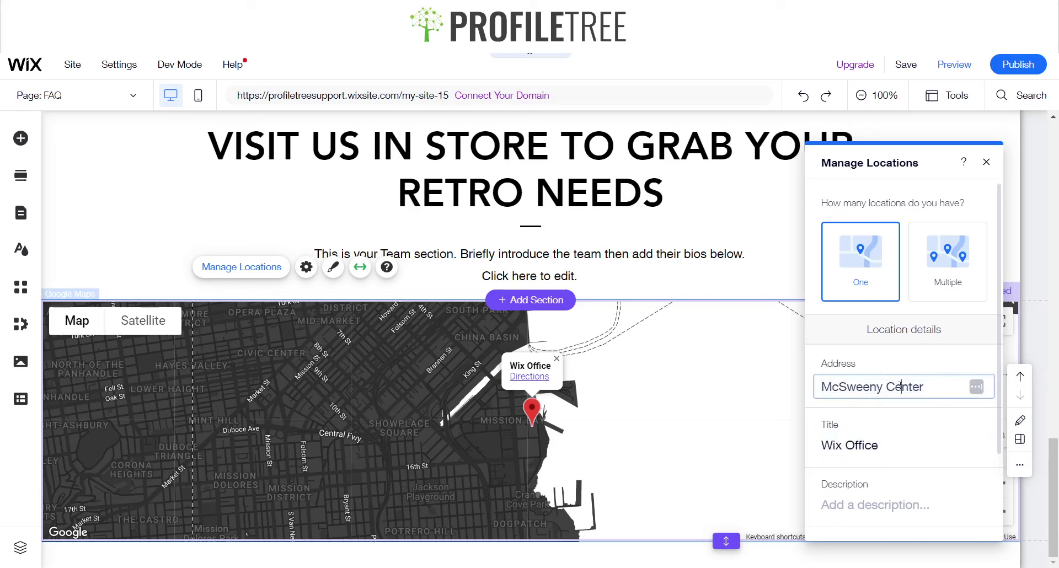
pyautogui.press('BackSpace')
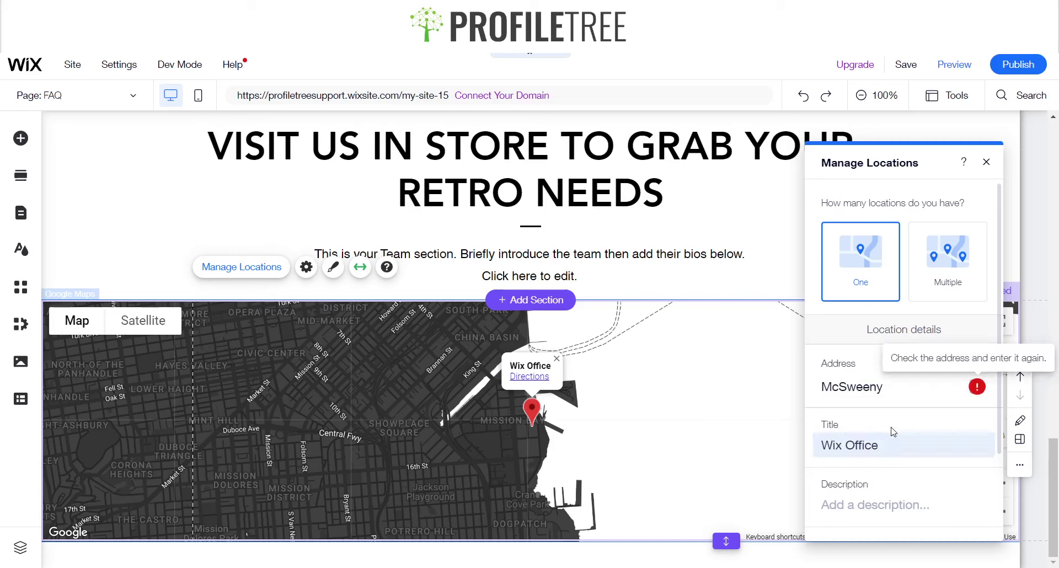
pyautogui.click(976, 388)
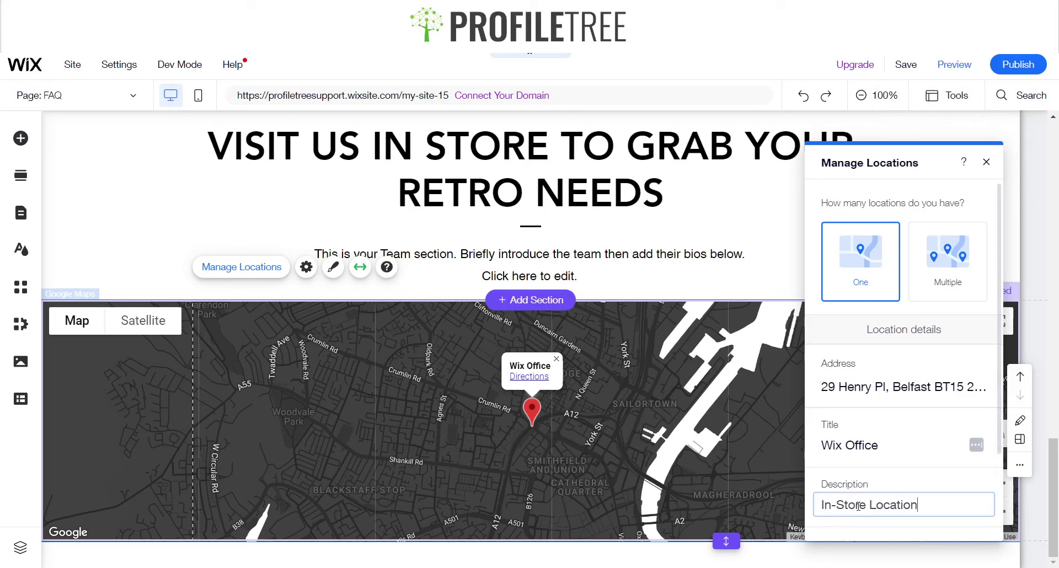
# Step: Set the map location's title to Retro Fitters and close the location settings
pyautogui.click(888, 442)
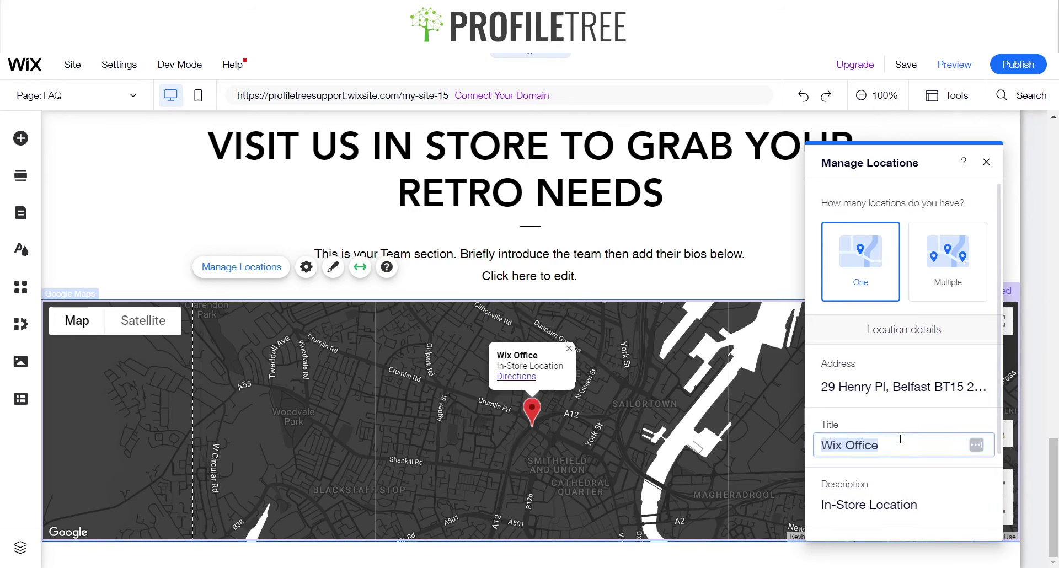
pyautogui.write('Retro Fitters')
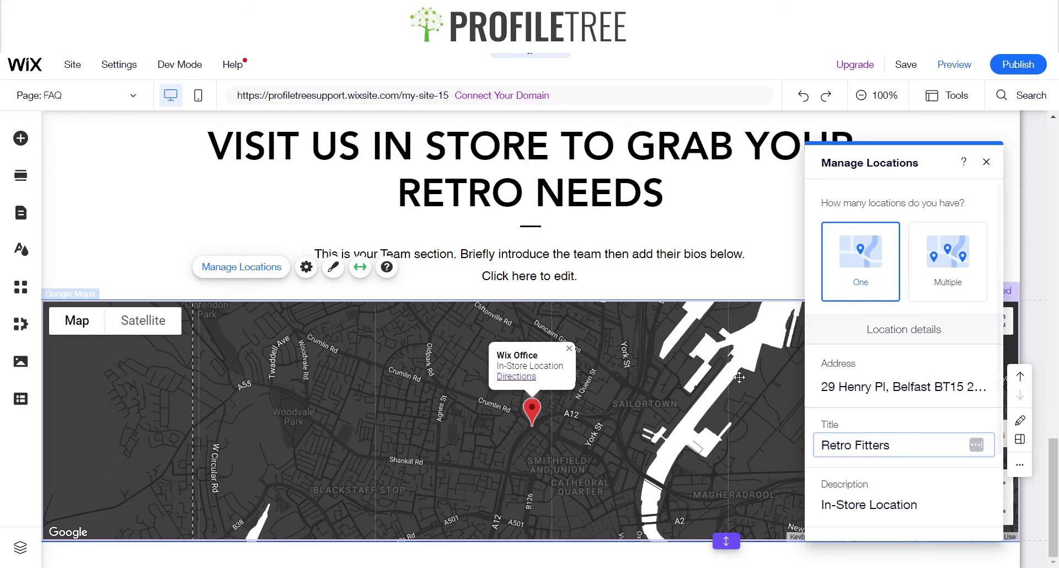
pyautogui.press('Return')
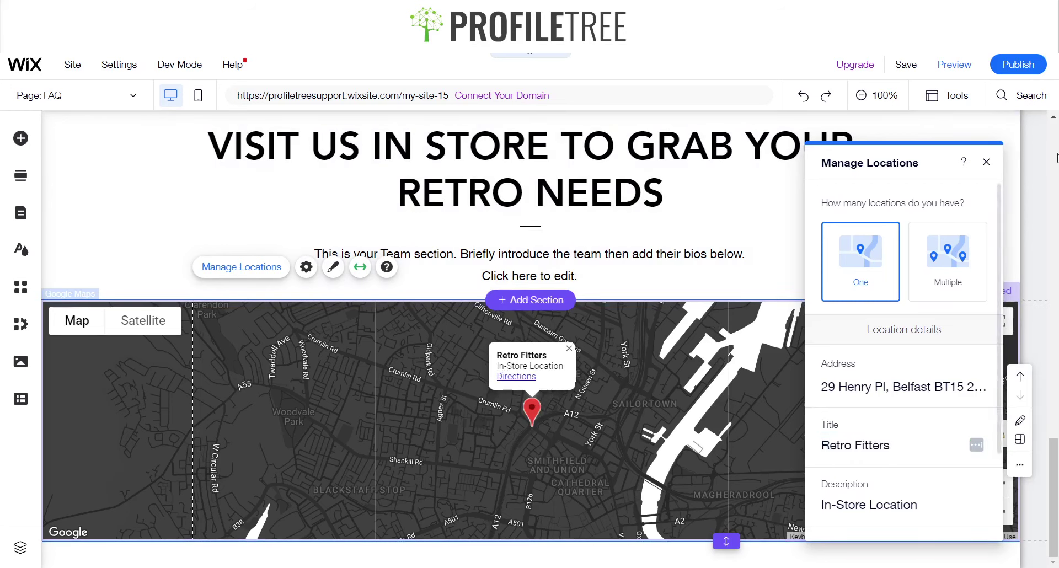
pyautogui.click(987, 161)
# Step: Review the FAQ page's layout from the MOST ASKED QUESTIONS section down to the map
pyautogui.scroll(5, 491, 408)
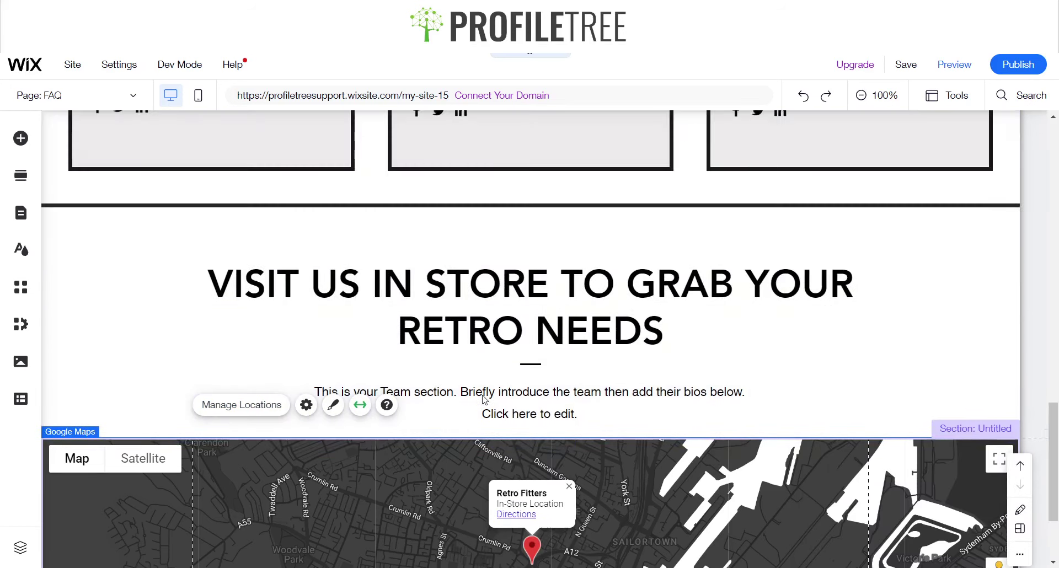
pyautogui.scroll(-5, 480, 395)
pyautogui.scroll(10, 496, 386)
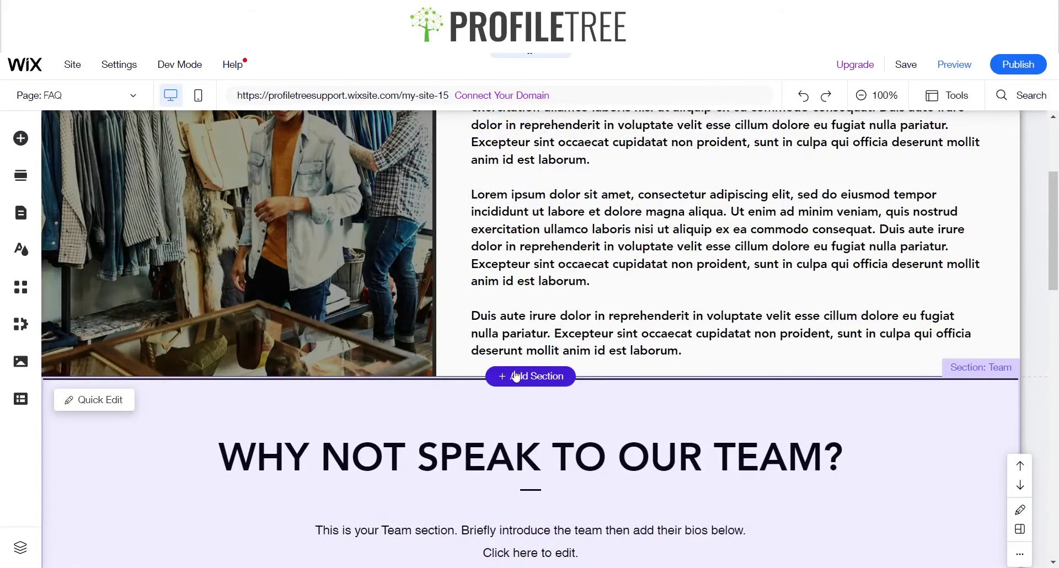
pyautogui.scroll(-10, 515, 379)
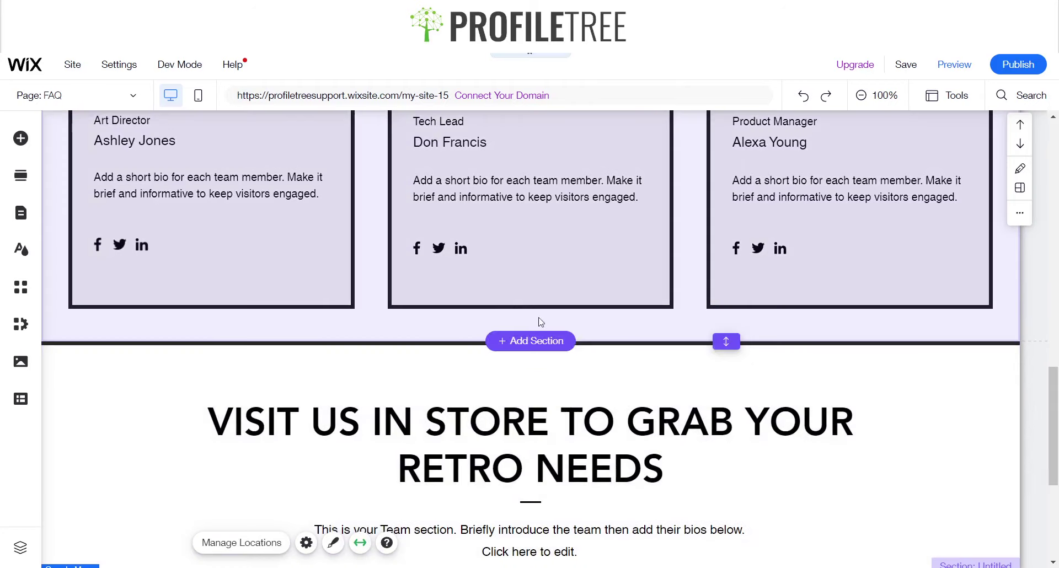
pyautogui.scroll(10, 543, 338)
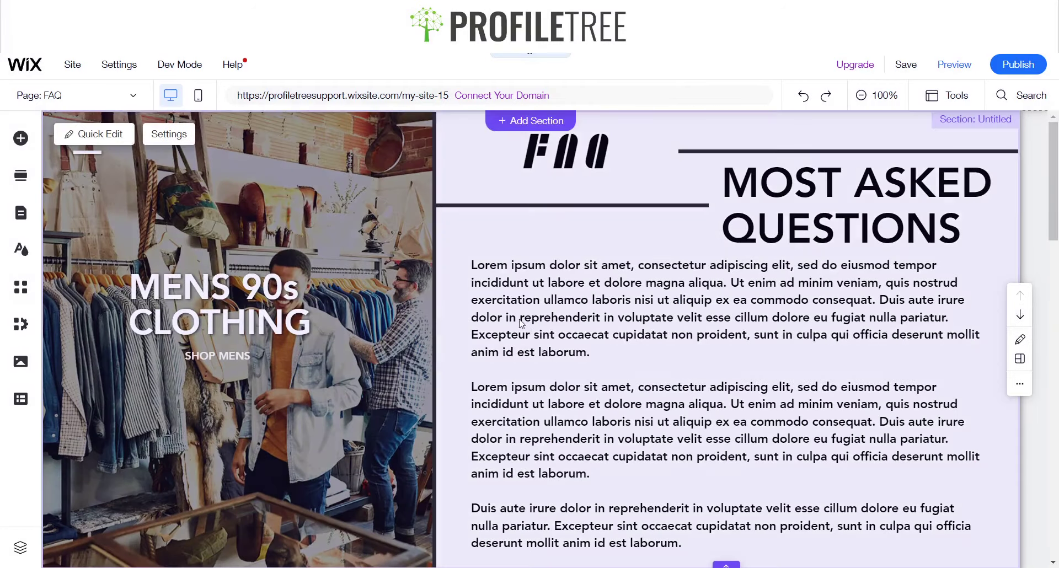
pyautogui.scroll(-10, 496, 331)
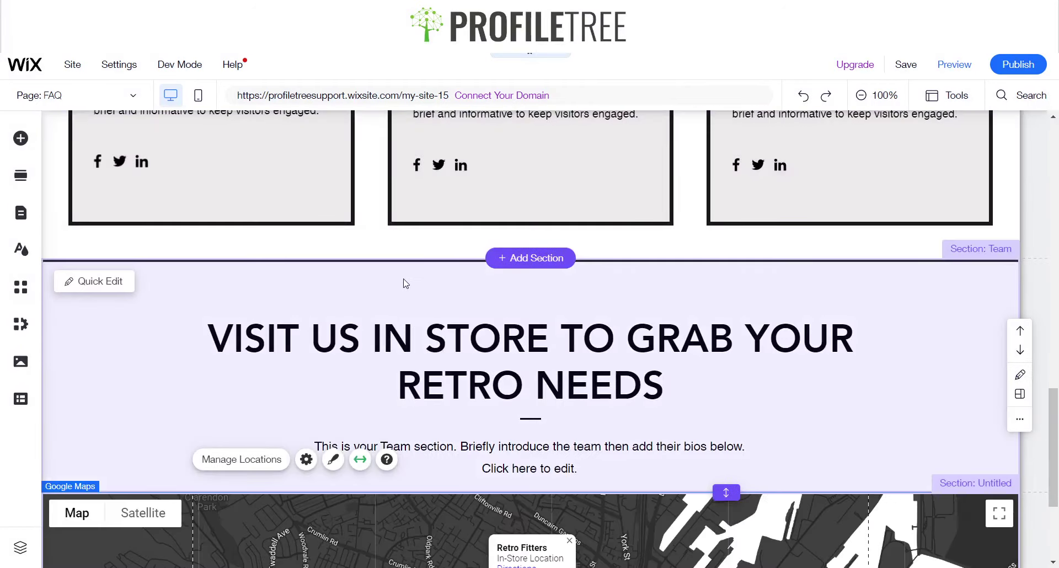
pyautogui.scroll(3, 368, 258)
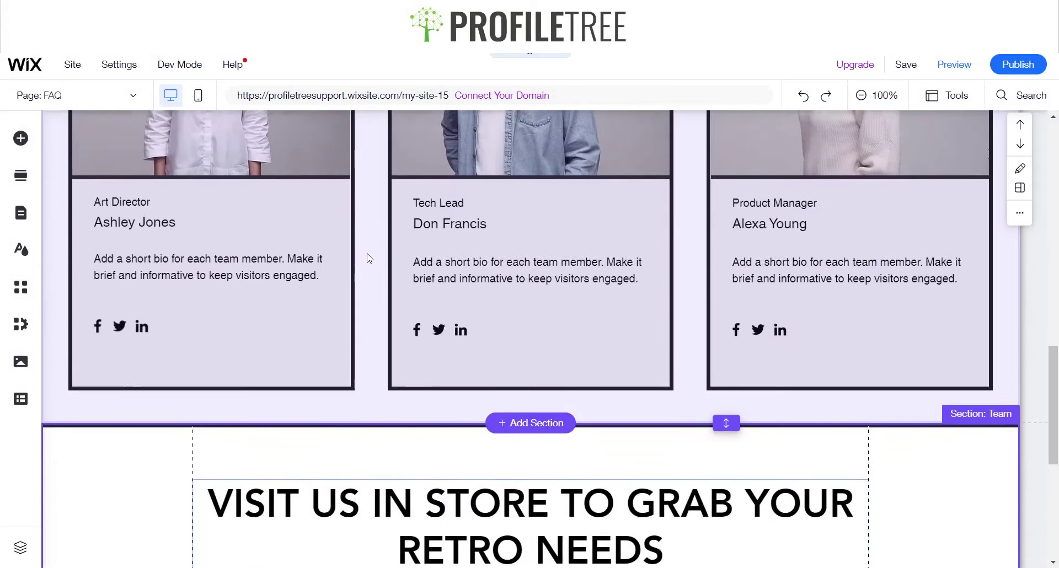
pyautogui.scroll(1, 368, 258)
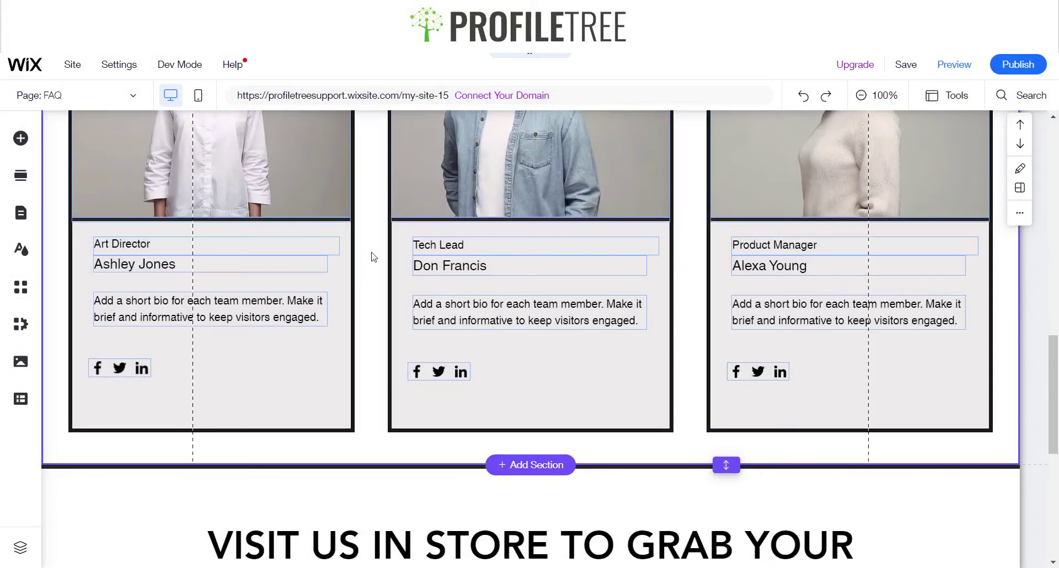
pyautogui.scroll(-4, 371, 256)
pyautogui.click(533, 258)
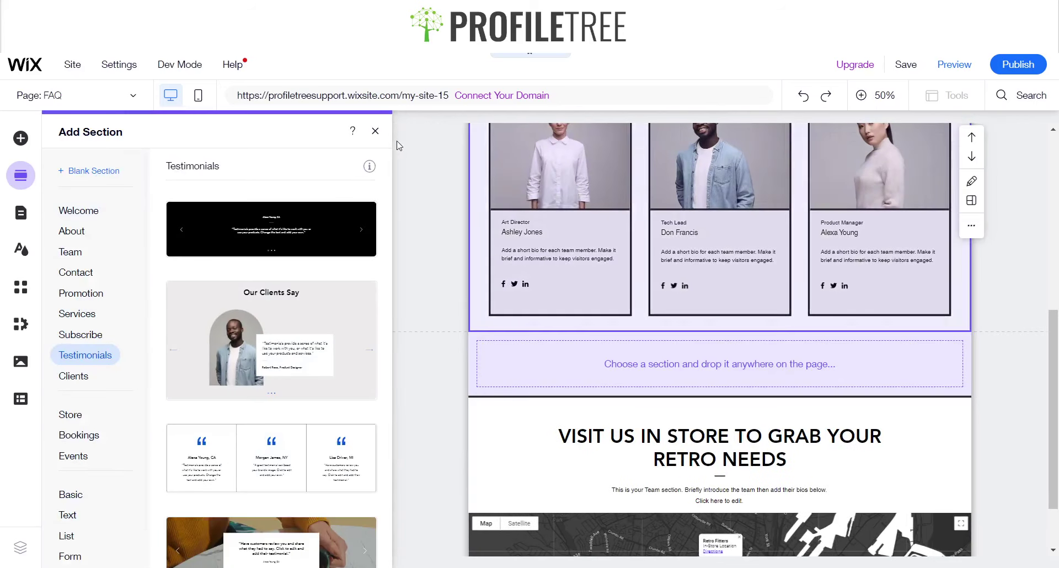
pyautogui.click(376, 132)
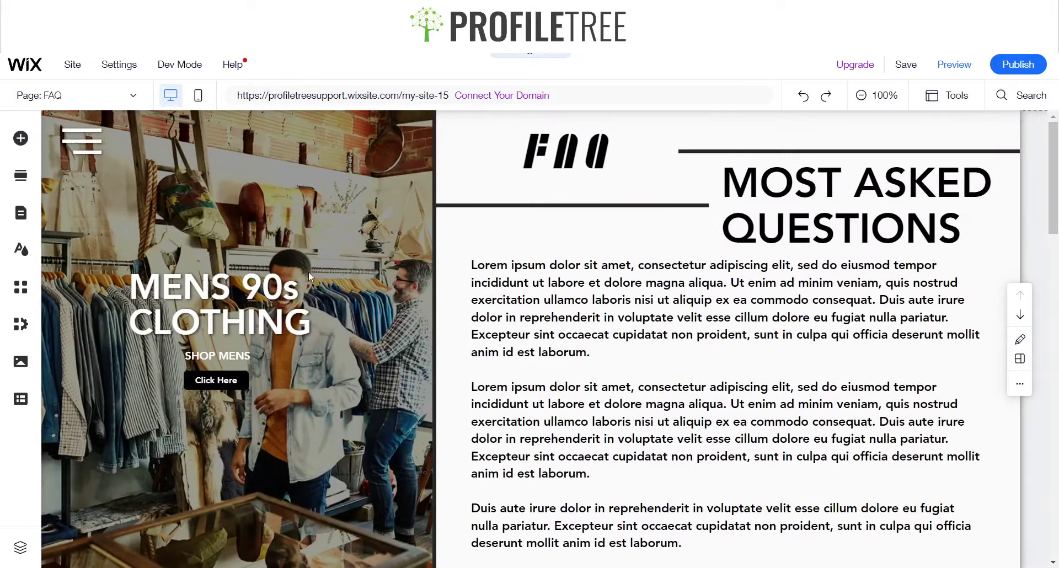
# Step: Duplicate the WHY NOT SPEAK TO OUR TEAM? section below the original and delete the stray paragraph text pasted over the team cards
pyautogui.scroll(-10, 308, 286)
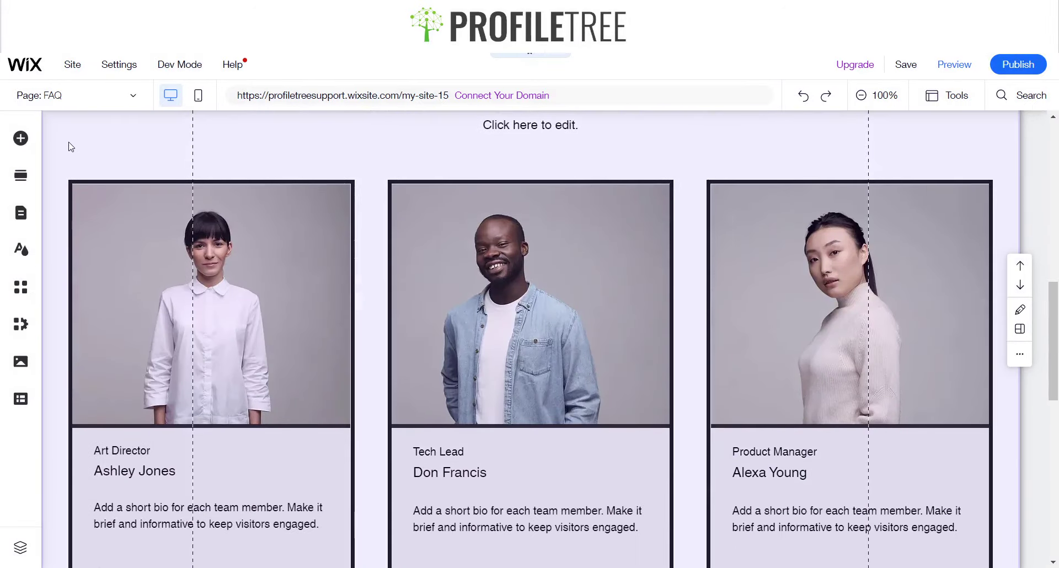
pyautogui.hotkey('ctrl', 'v')
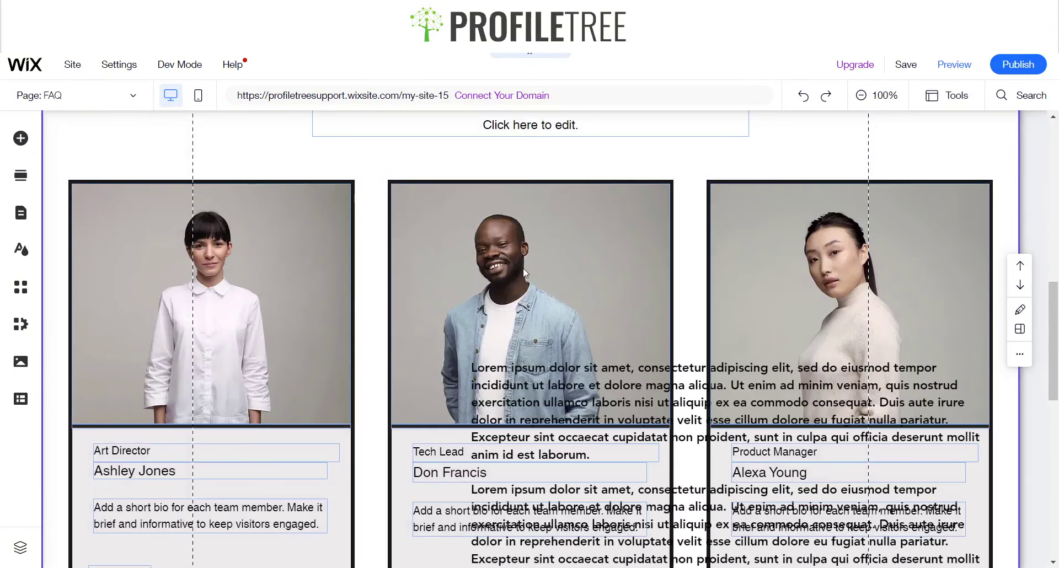
pyautogui.scroll(-8, 628, 418)
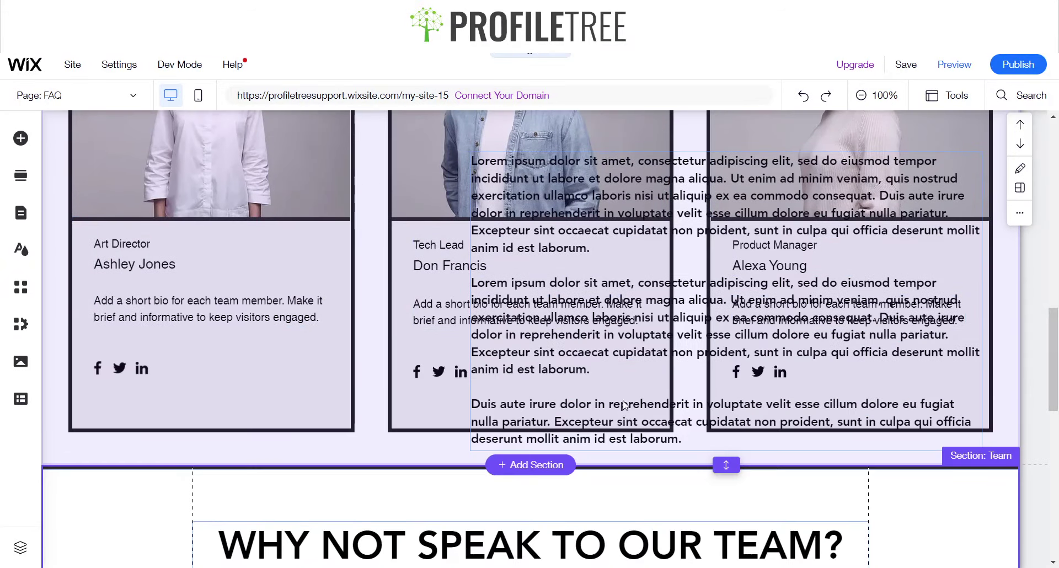
pyautogui.scroll(4, 678, 270)
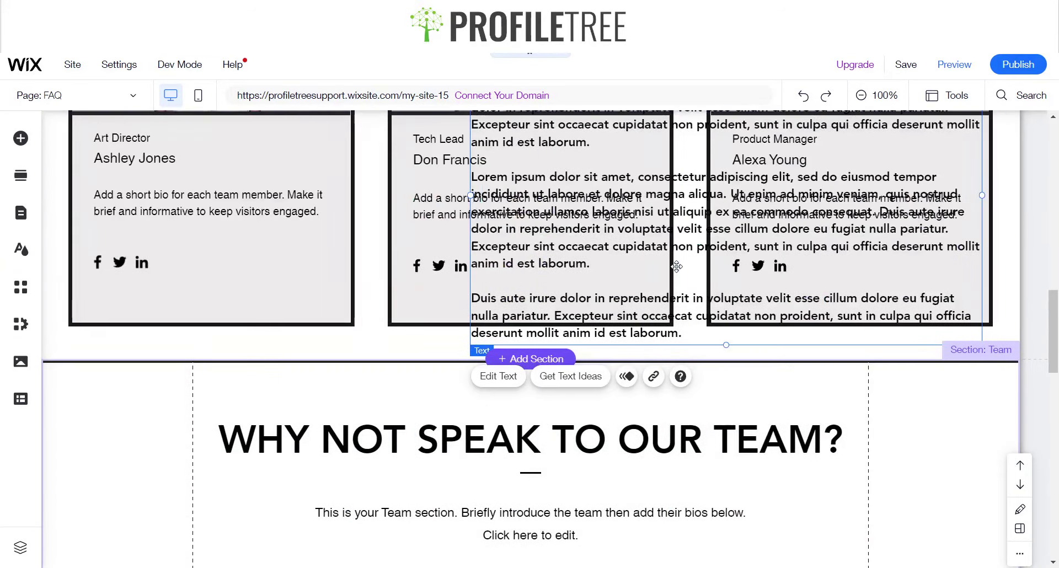
pyautogui.press('Delete')
pyautogui.scroll(-1, 498, 326)
pyautogui.scroll(-3, 498, 327)
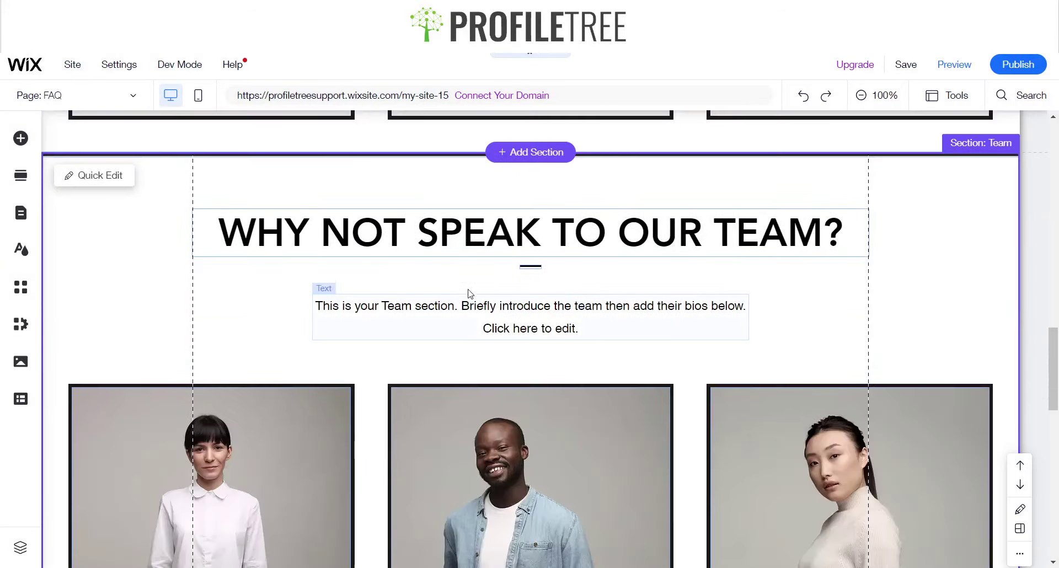
# Step: Replace the duplicated team section's heading with WHAT DO YOU GUYS HAVE IN STOCK?
pyautogui.click(465, 248)
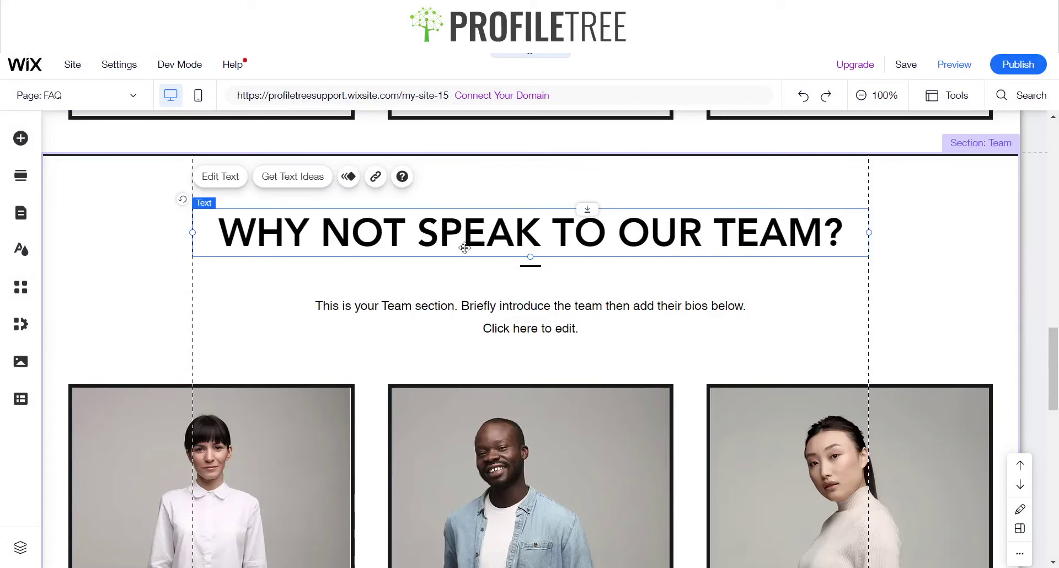
pyautogui.doubleClick(631, 241)
pyautogui.write('WHAT DO')
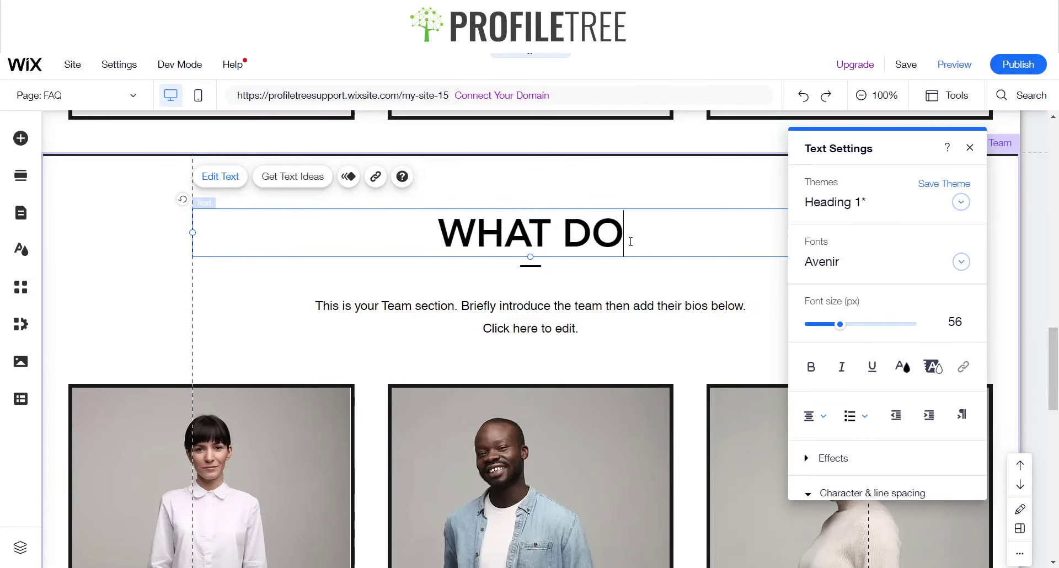
pyautogui.write(' YPOU G')
pyautogui.press('BackSpace')
pyautogui.press('BackSpace')
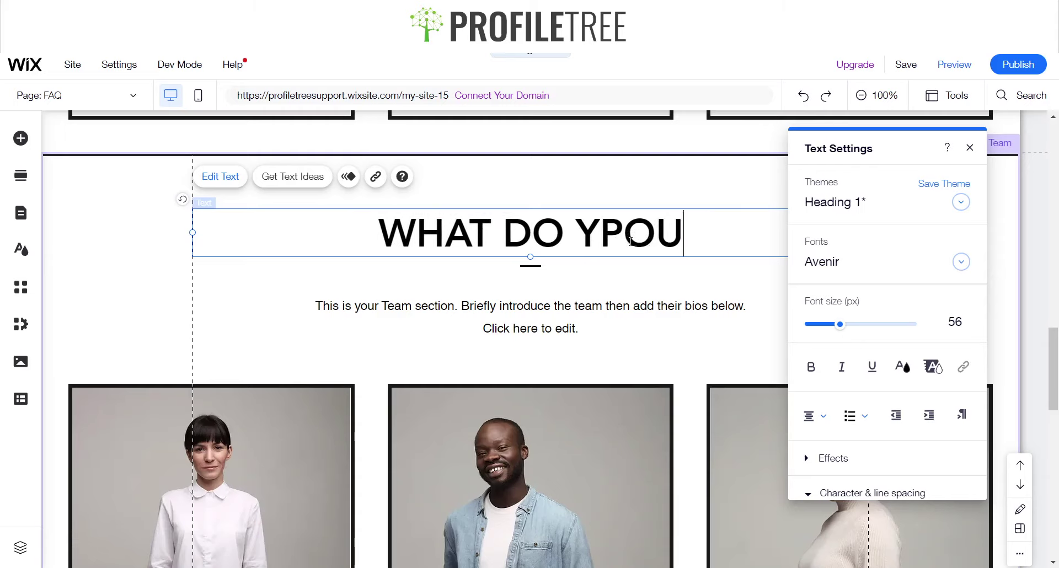
pyautogui.press('BackSpace')
pyautogui.press('BackSpace')
pyautogui.press('BackSpace')
pyautogui.press('BackSpace')
pyautogui.write('UOU')
pyautogui.press('BackSpace')
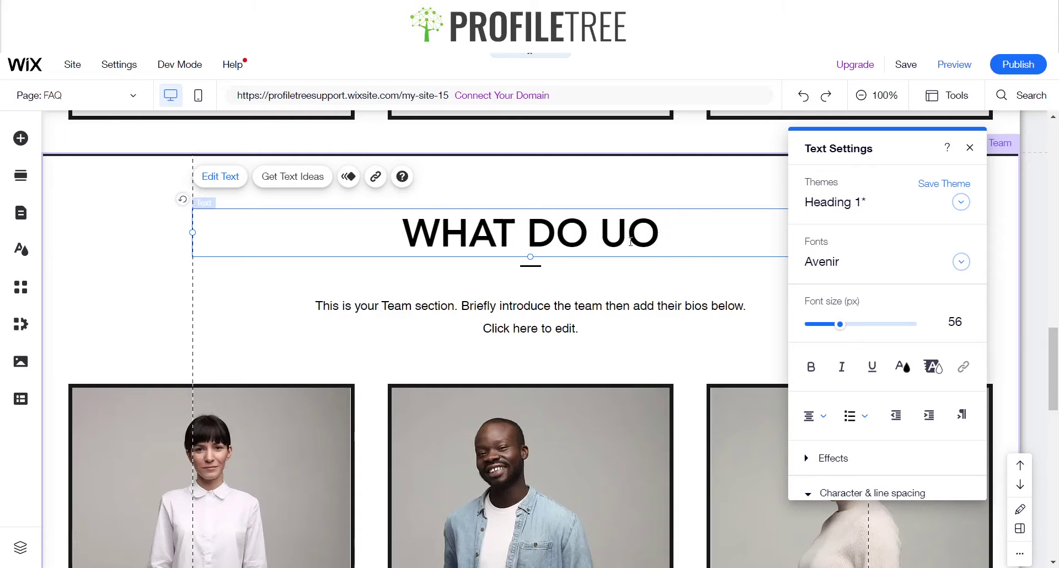
pyautogui.press('BackSpace')
pyautogui.press('BackSpace')
pyautogui.write('YOU ')
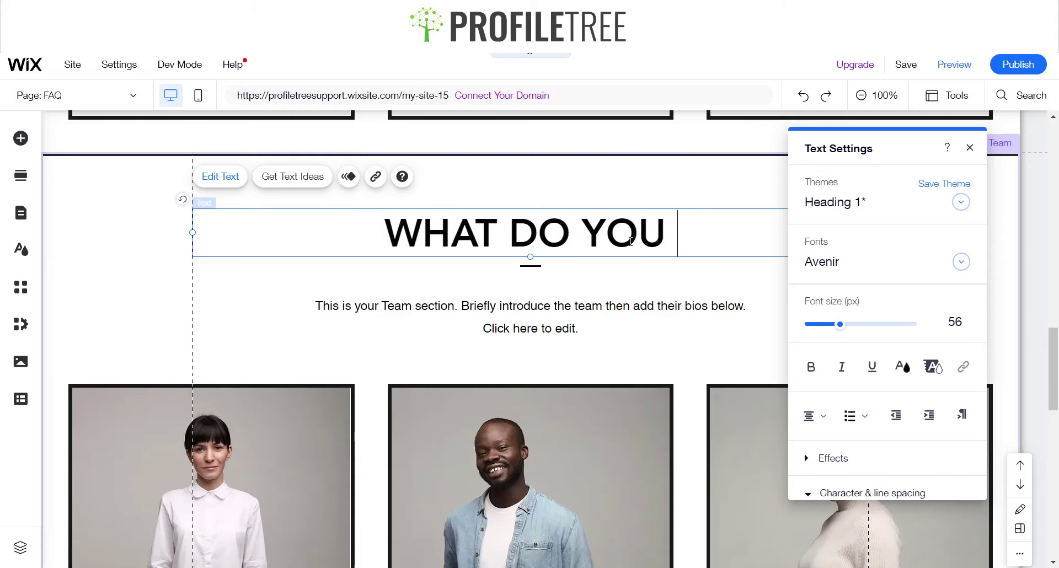
pyautogui.write('GUYS HAVE IN ')
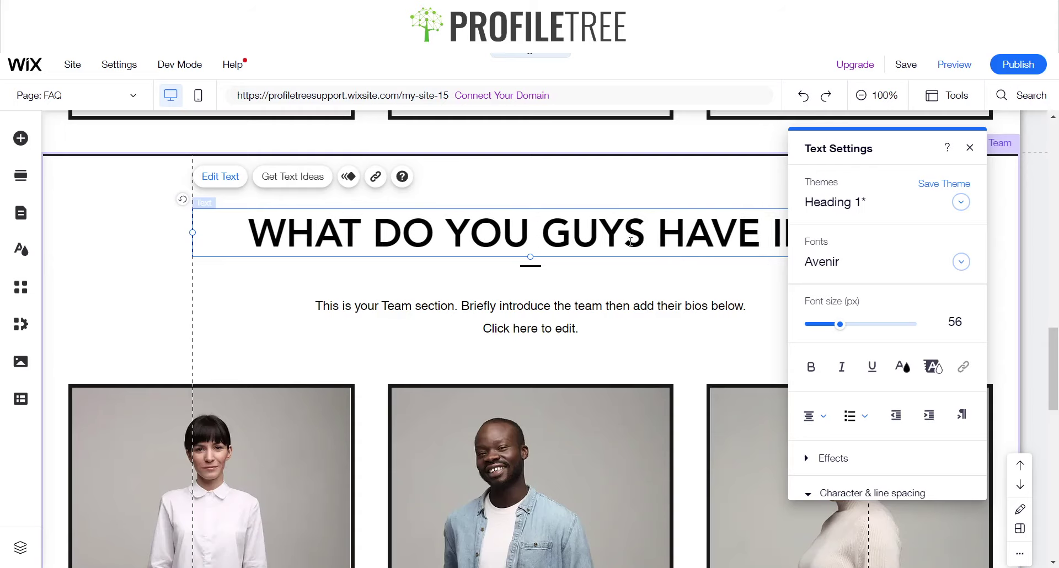
pyautogui.write('STOCL')
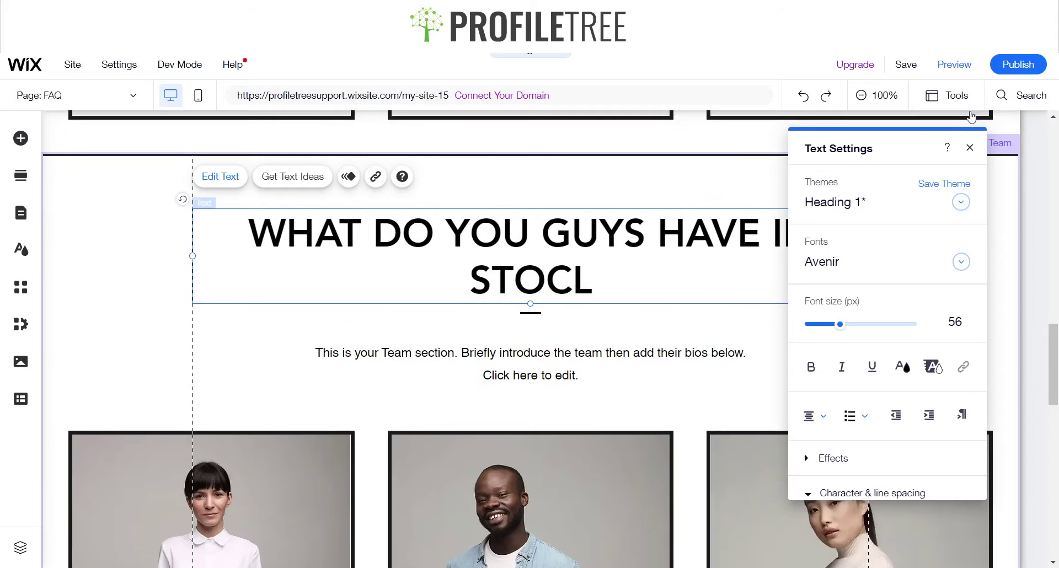
pyautogui.press('BackSpace')
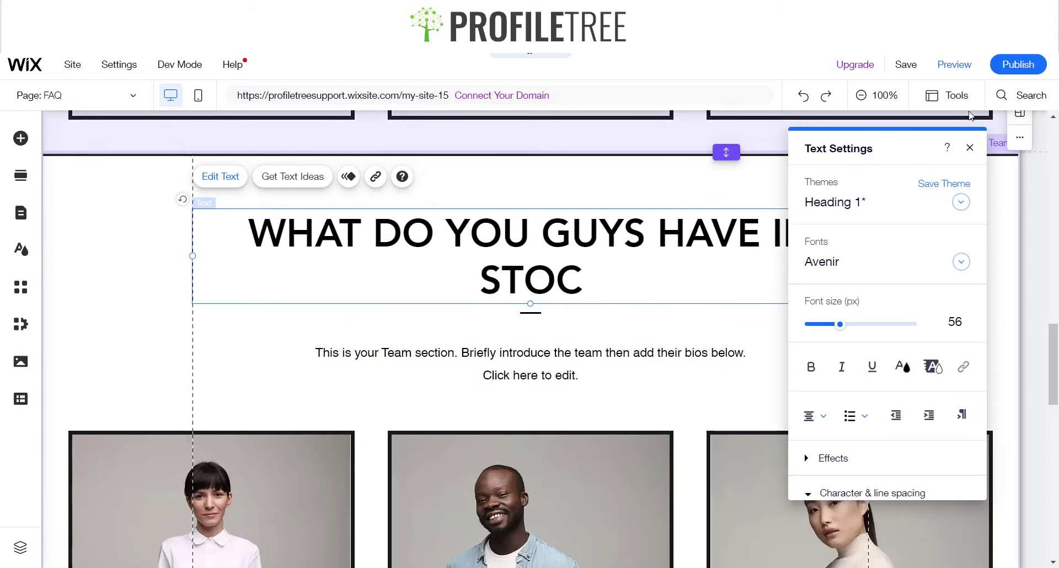
pyautogui.write('K?')
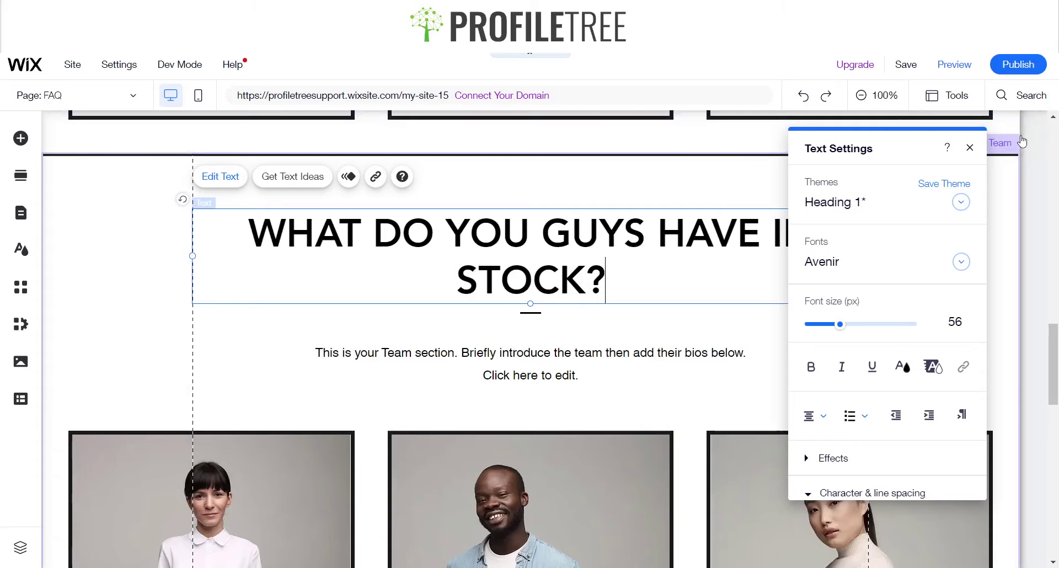
# Step: Delete the three team member cards below the WHAT DO YOU GUYS HAVE IN STOCK? heading
pyautogui.click(120, 460)
pyautogui.press('Delete')
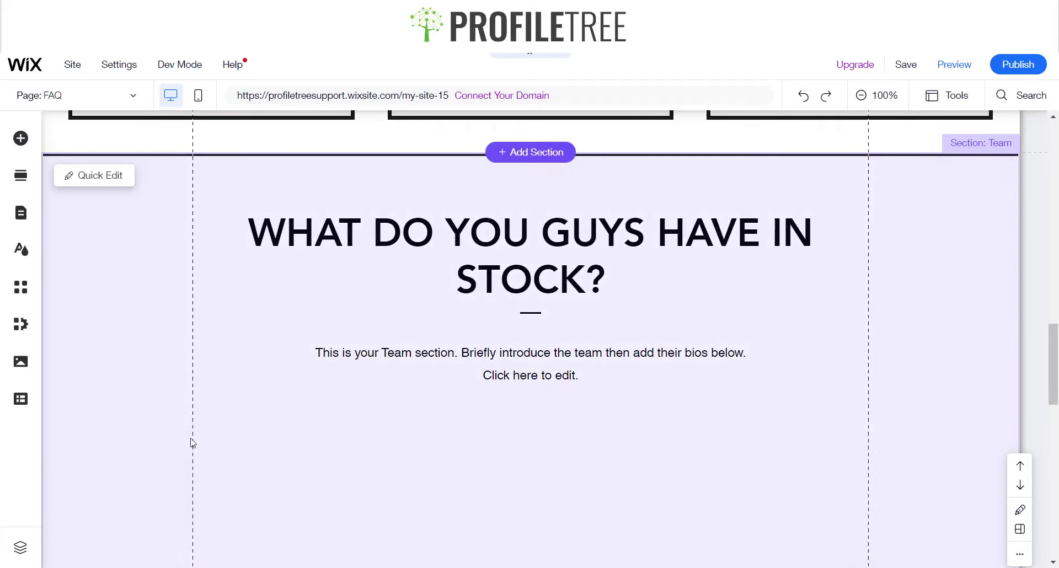
pyautogui.scroll(-6, 309, 419)
pyautogui.scroll(-5, 244, 285)
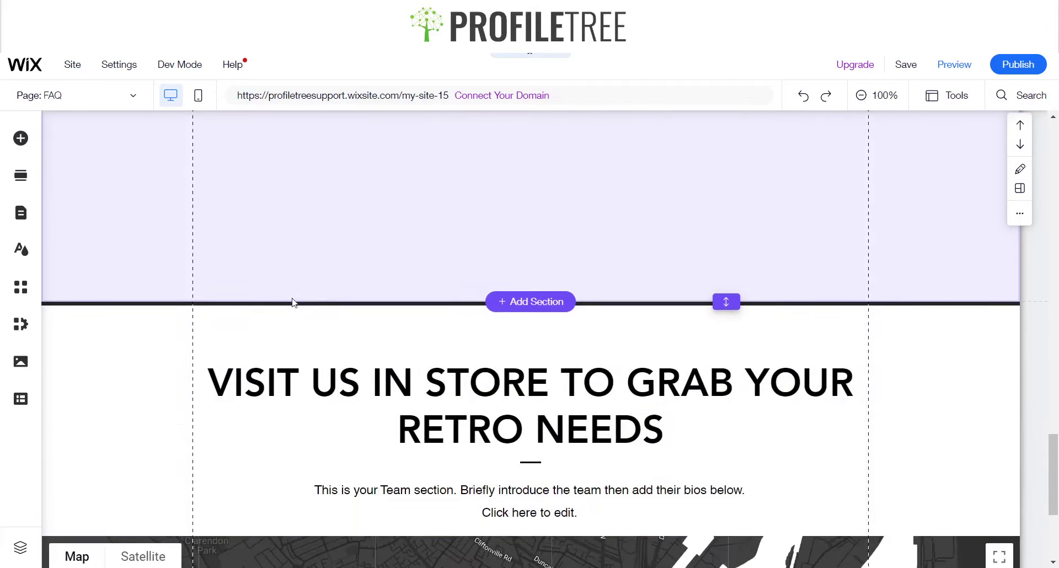
pyautogui.scroll(4, 220, 264)
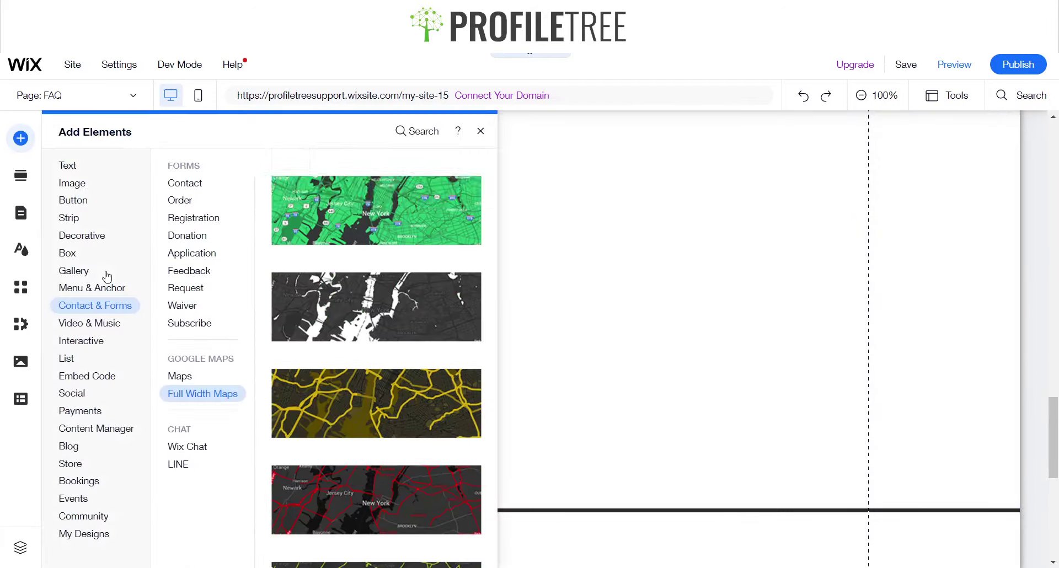
# Step: Add the Showcase Pro Gallery to the emptied stock section
pyautogui.click(74, 257)
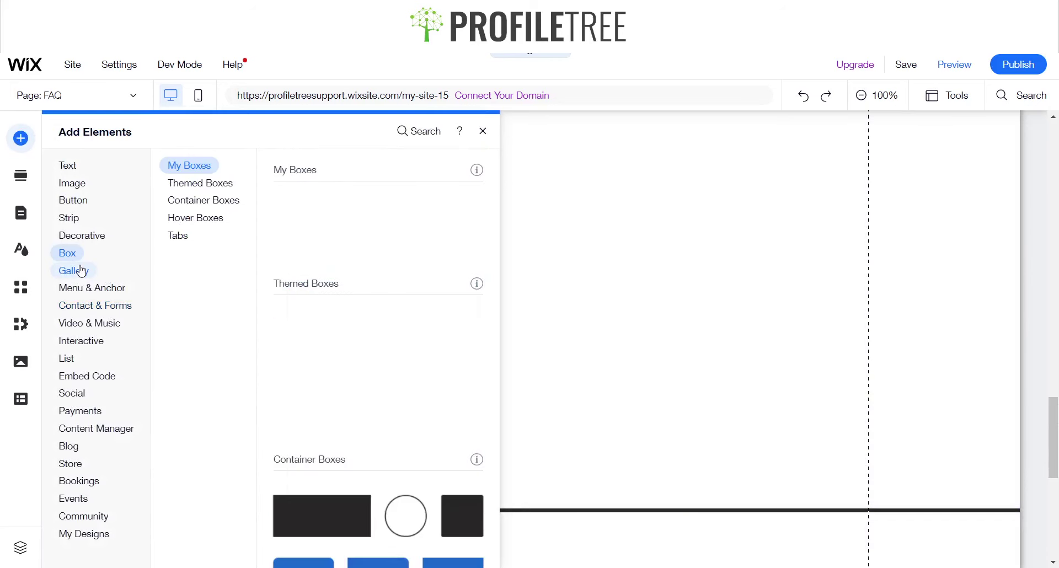
pyautogui.click(81, 270)
pyautogui.scroll(-6, 385, 409)
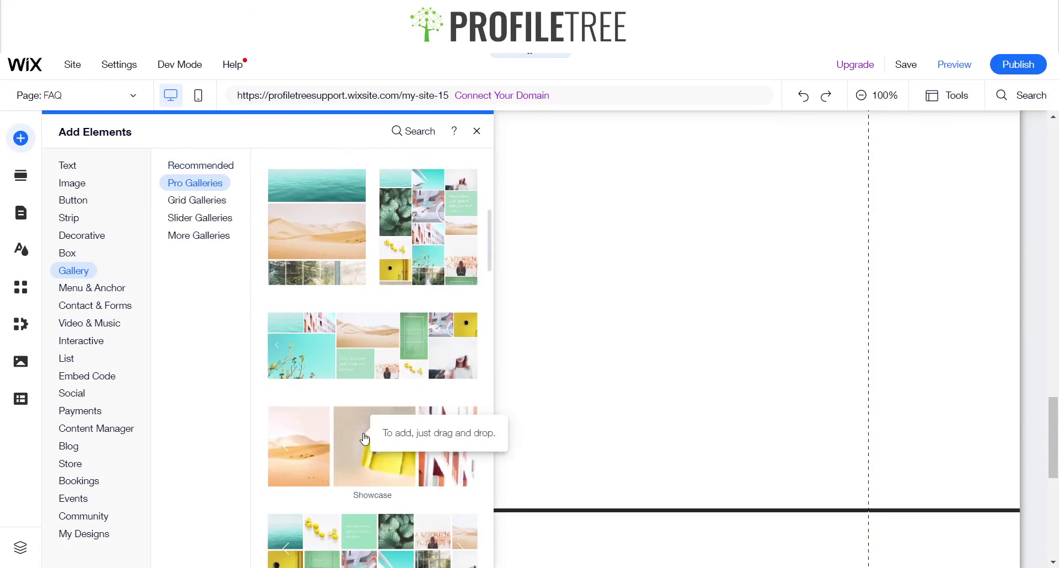
pyautogui.click(365, 440)
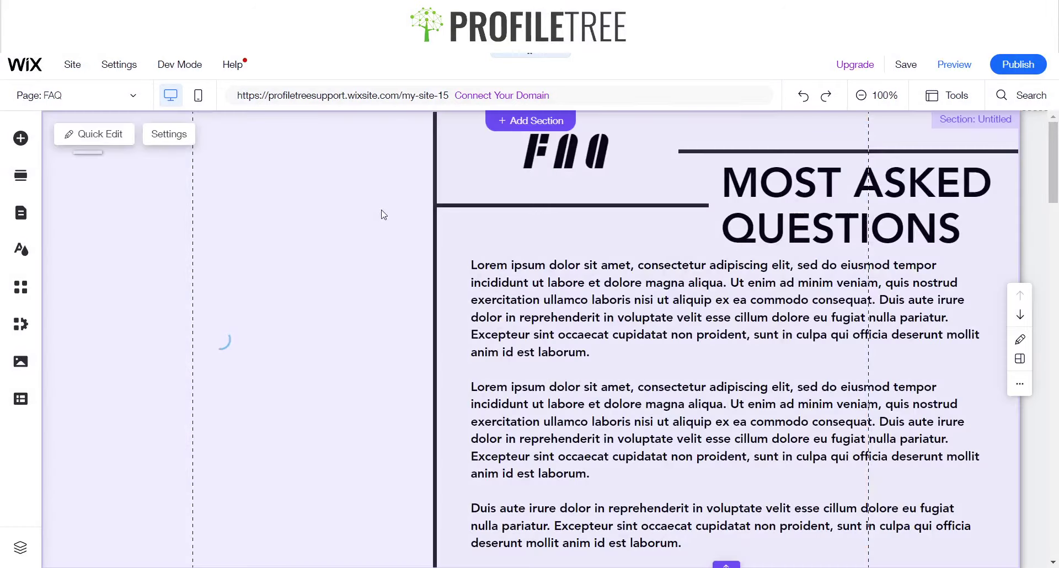
# Step: Move the new gallery up in the stock section so it sits just beneath the intro text
pyautogui.scroll(-12, 388, 247)
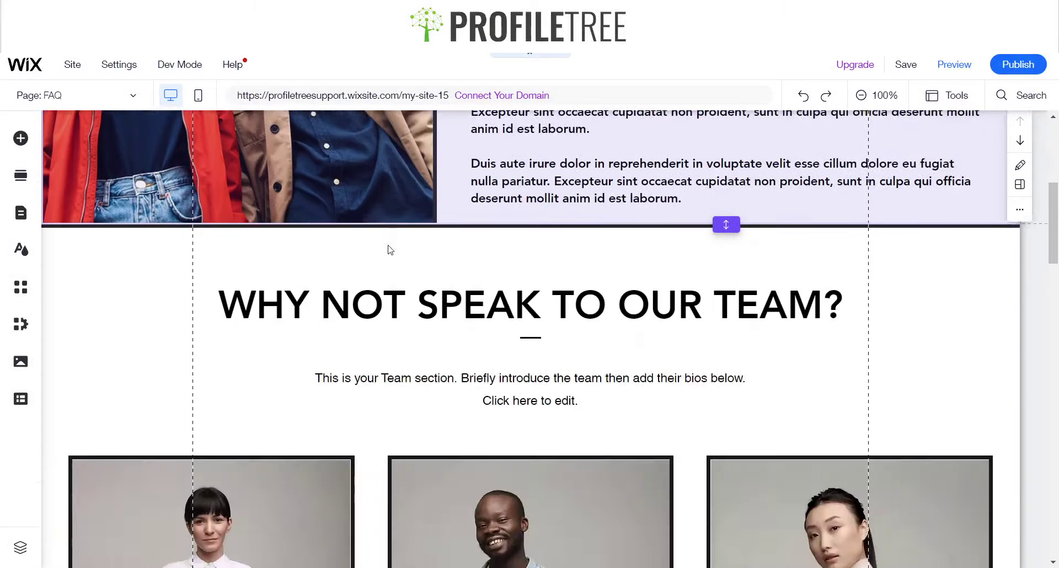
pyautogui.scroll(-10, 388, 247)
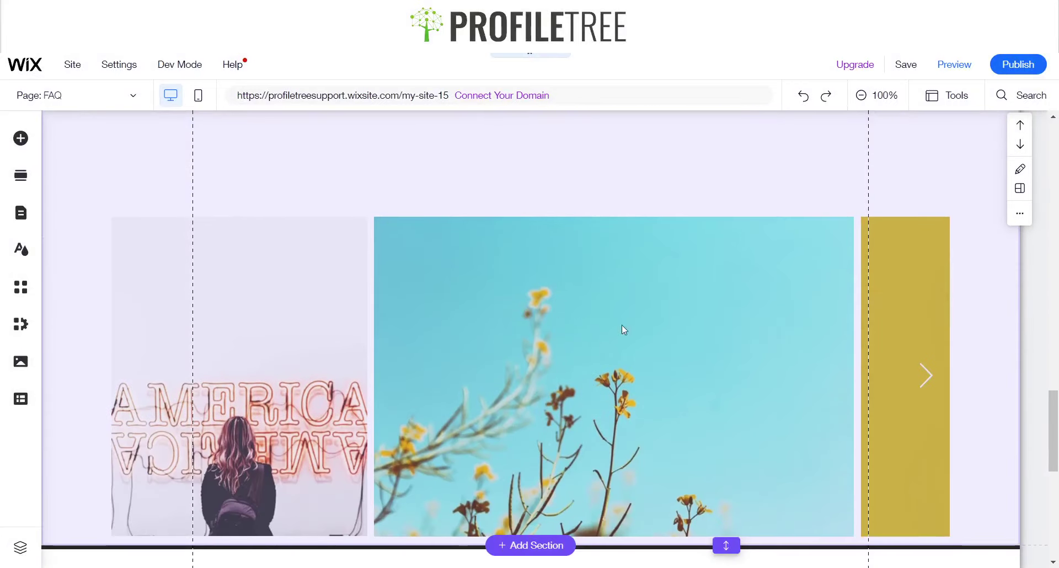
pyautogui.scroll(3, 611, 329)
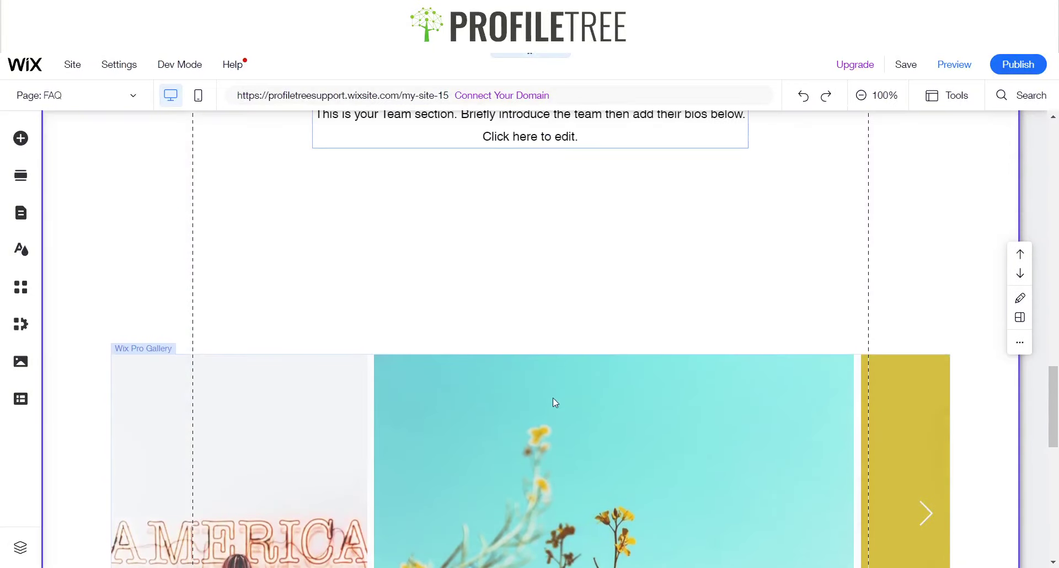
pyautogui.click(541, 444)
pyautogui.moveTo(541, 443); pyautogui.dragTo(547, 263)
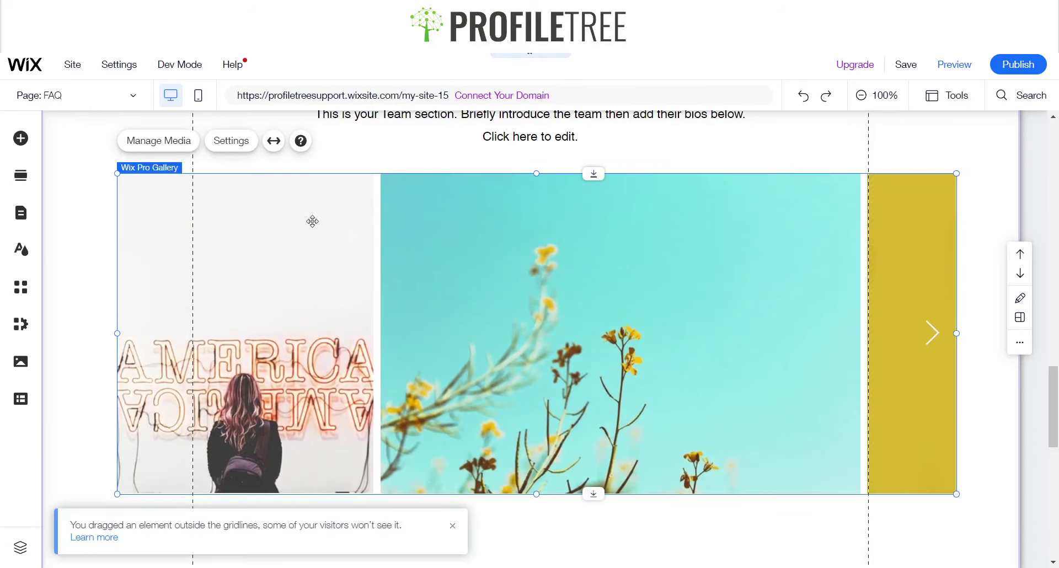
# Step: Stretch the stock gallery to full width and close the stretch settings
pyautogui.click(276, 143)
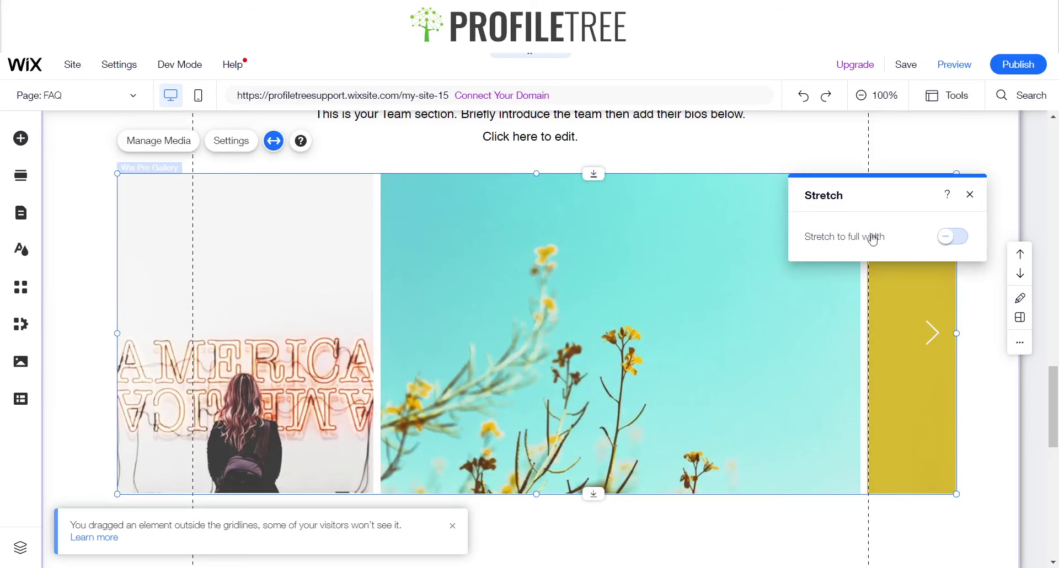
pyautogui.click(949, 241)
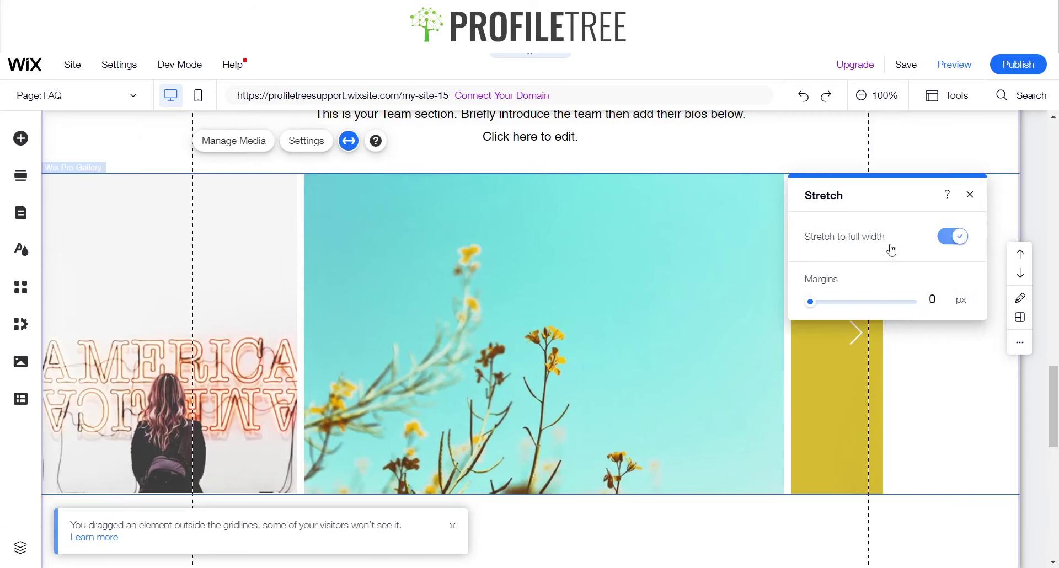
pyautogui.click(969, 195)
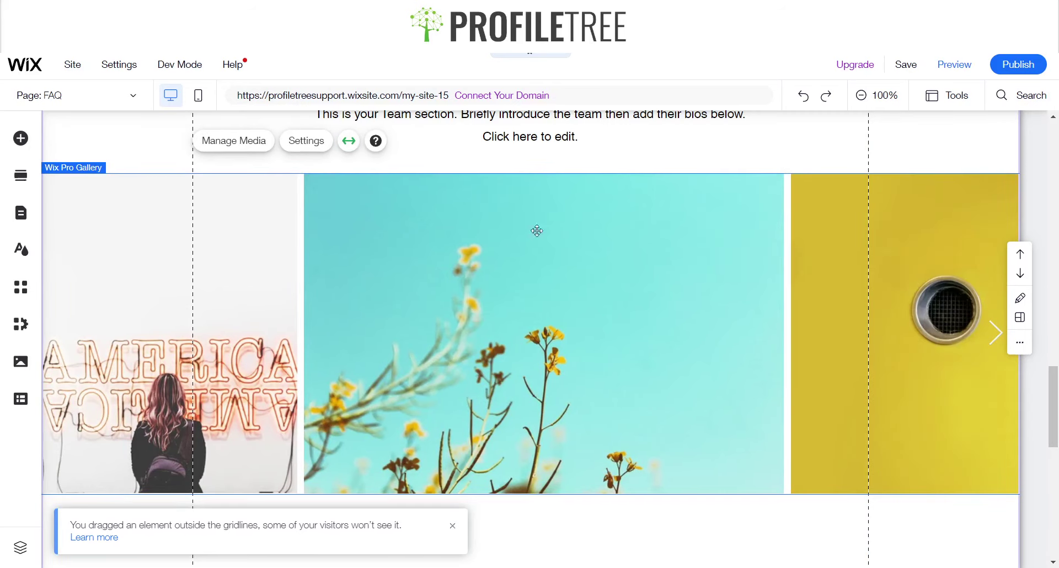
# Step: Preview the FAQ page, check the gallery, map and team sections, and return to the editor
pyautogui.click(943, 70)
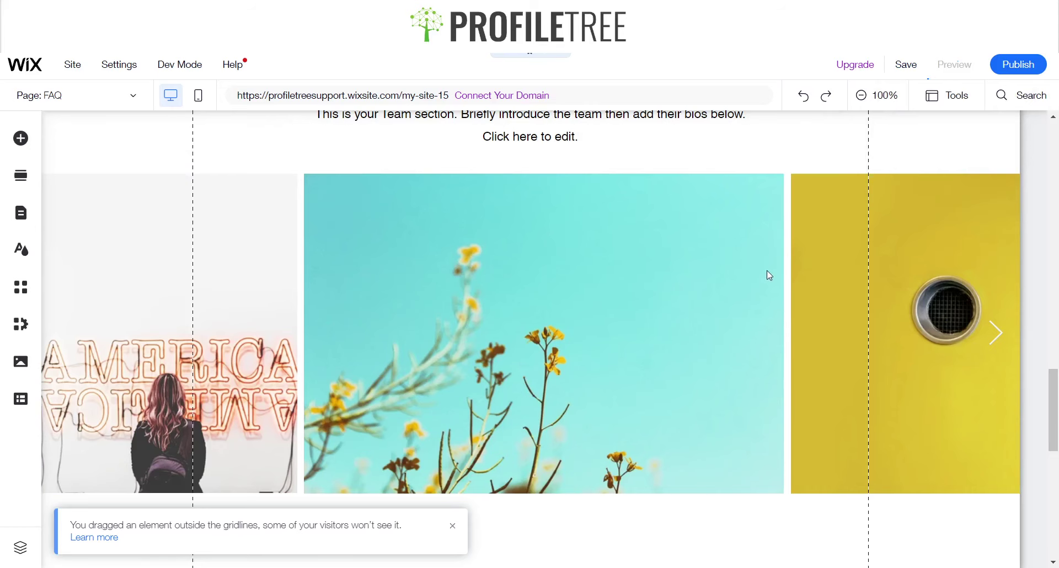
pyautogui.scroll(-5, 767, 271)
pyautogui.scroll(-5, 697, 272)
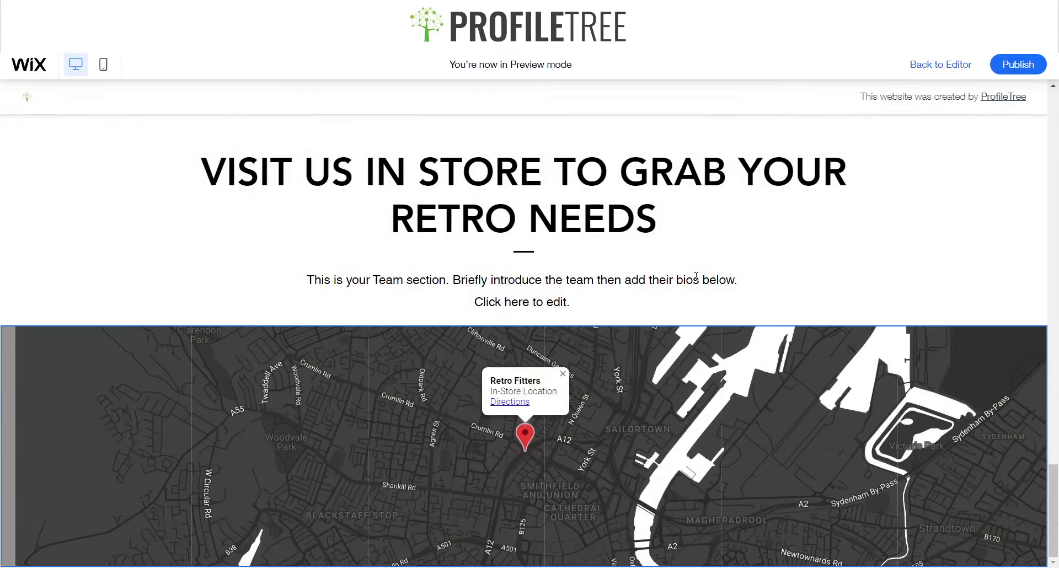
pyautogui.scroll(12, 695, 279)
pyautogui.scroll(5, 695, 281)
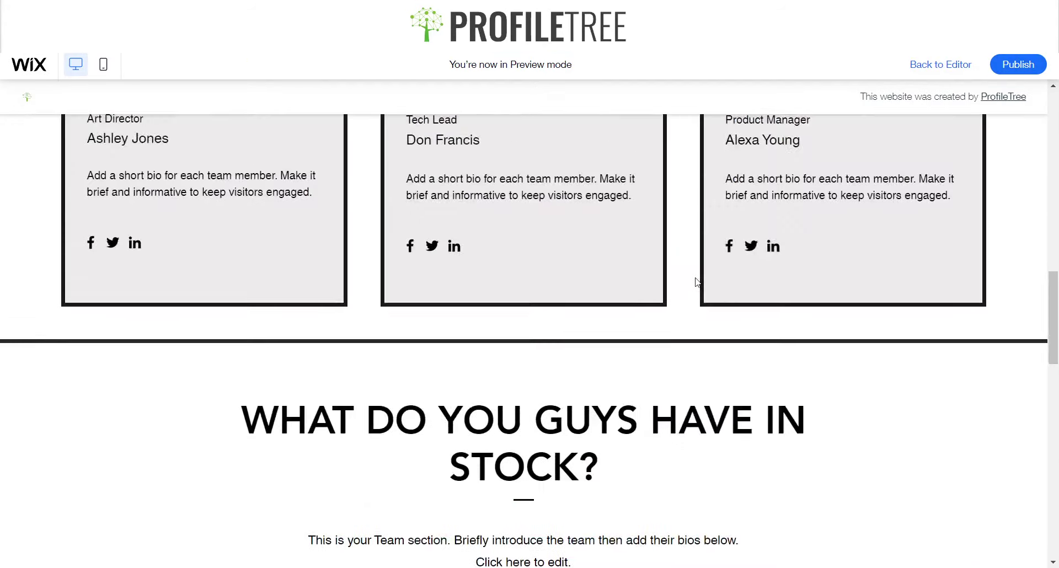
pyautogui.scroll(-7, 695, 282)
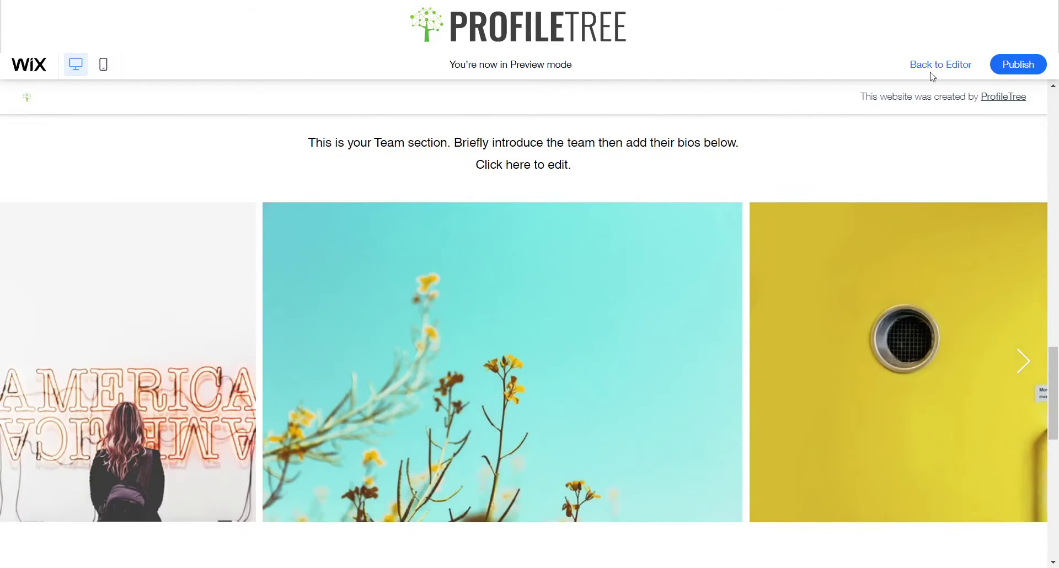
pyautogui.click(946, 65)
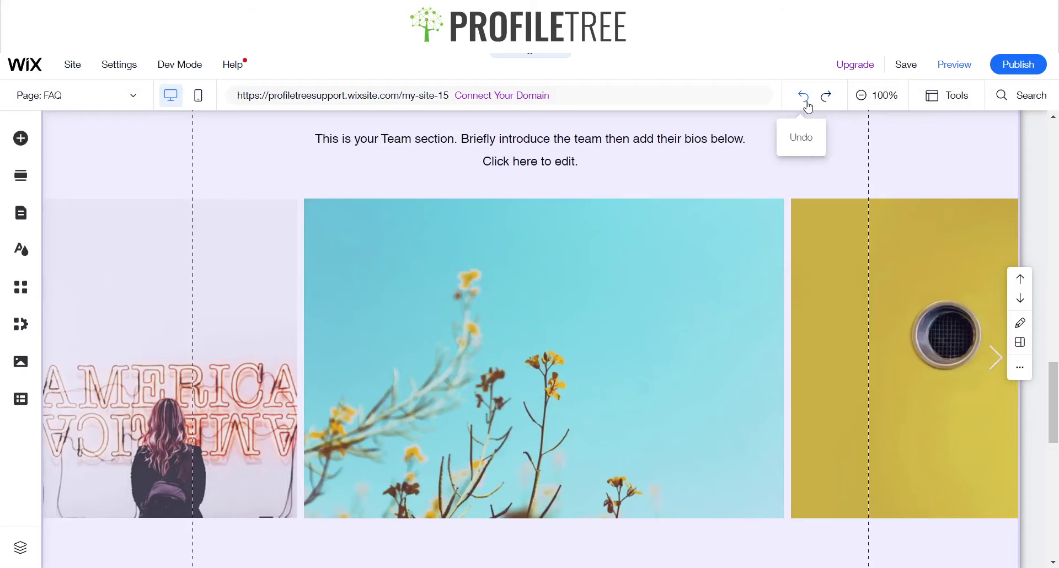
# Step: Undo the gallery's full-width stretch and check the narrower layout in preview before returning to the editor
pyautogui.click(805, 100)
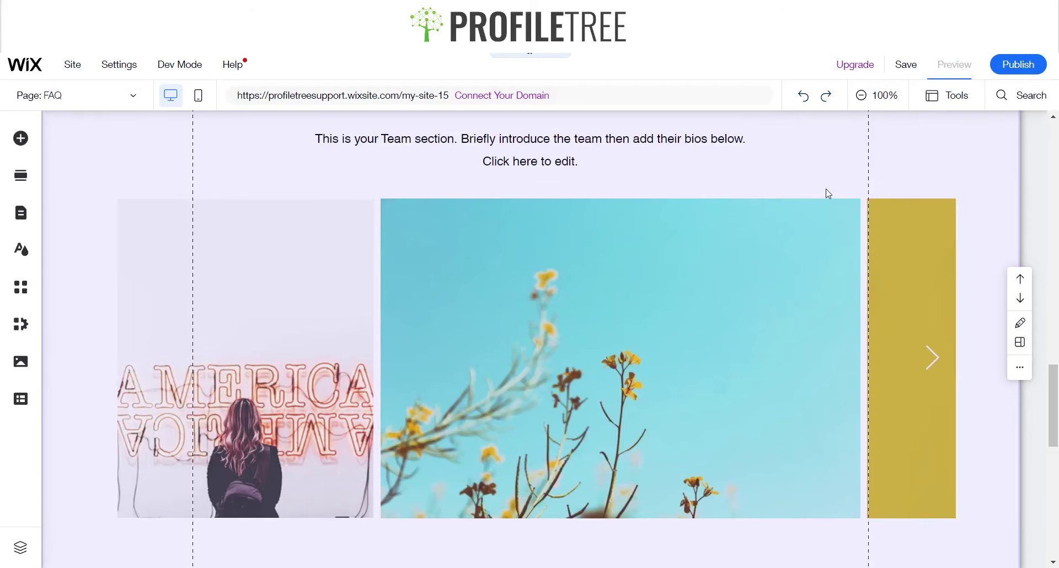
pyautogui.hotkey('ctrl', 'shift', 'p')
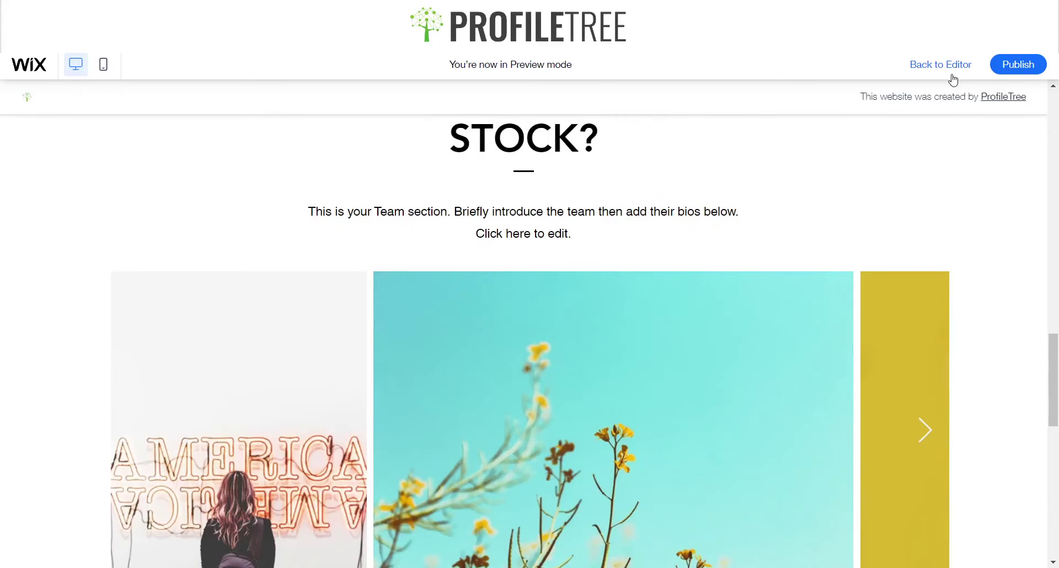
pyautogui.click(952, 77)
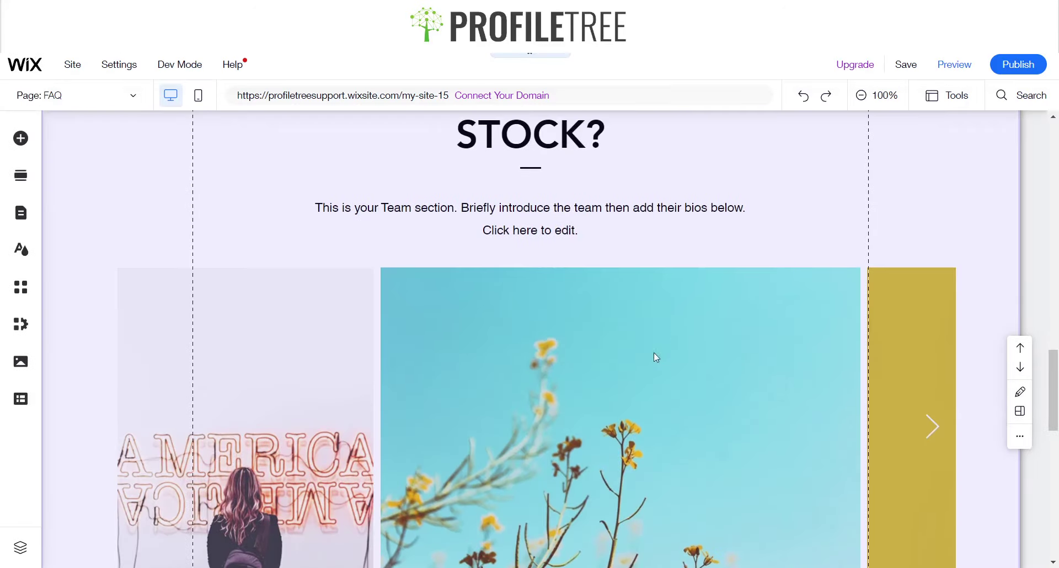
# Step: Turn the full-width stretch back on for the stock section's gallery
pyautogui.scroll(3, 816, 298)
pyautogui.scroll(10, 803, 273)
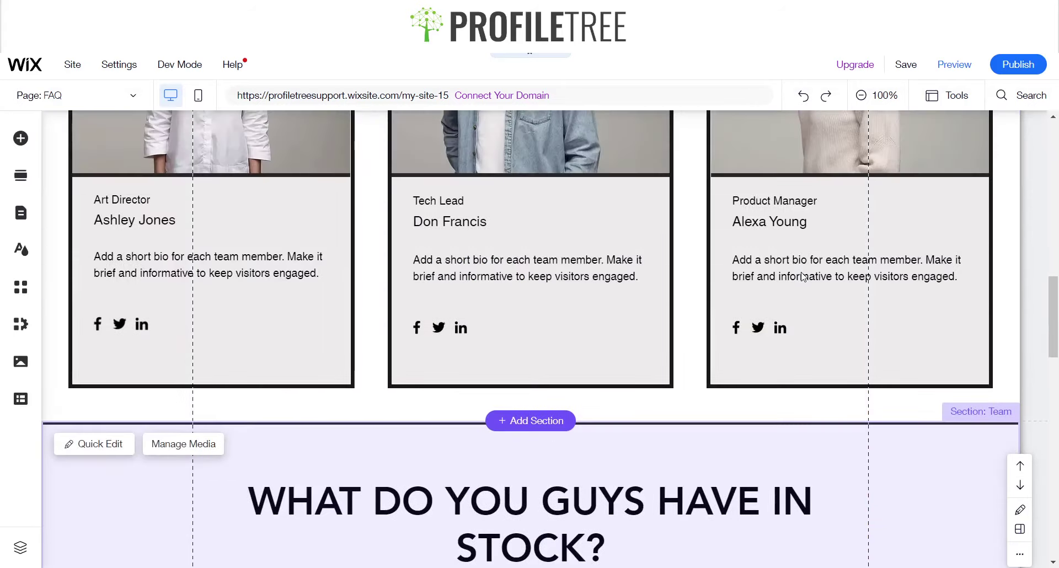
pyautogui.scroll(-9, 801, 266)
pyautogui.scroll(-4, 804, 264)
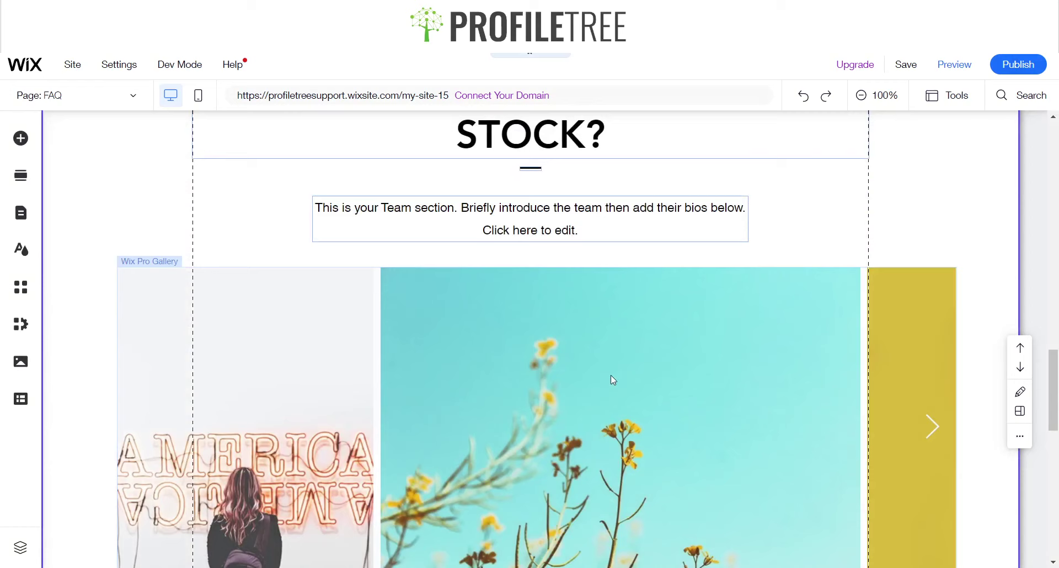
pyautogui.click(610, 379)
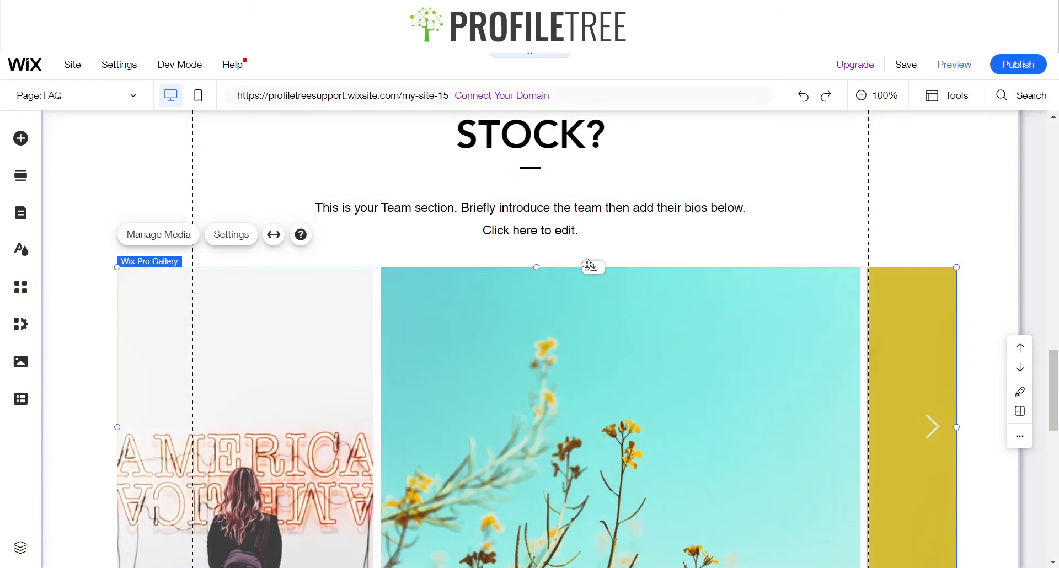
pyautogui.click(273, 238)
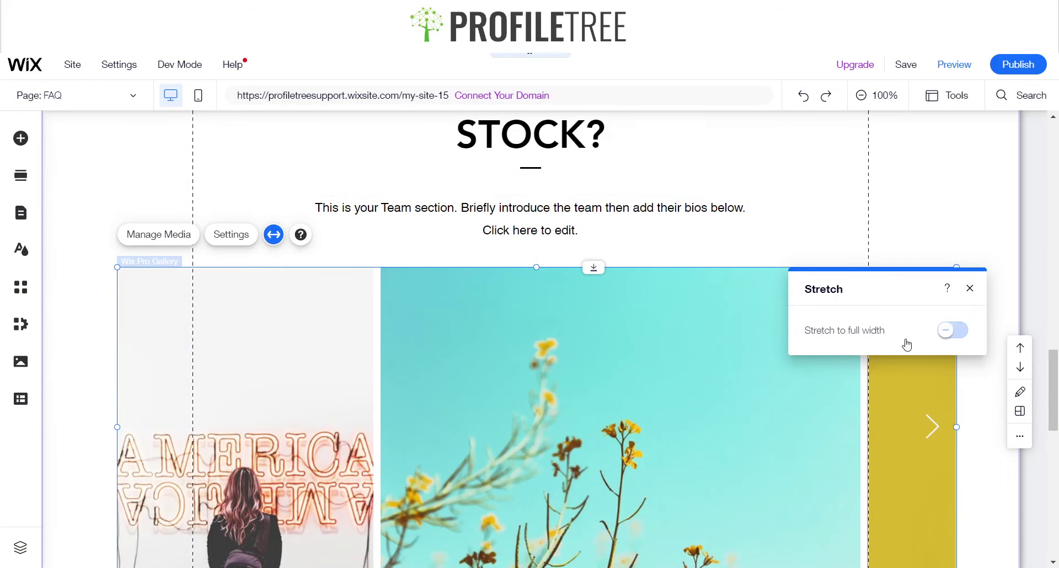
pyautogui.click(960, 331)
pyautogui.click(970, 287)
pyautogui.scroll(-6, 646, 358)
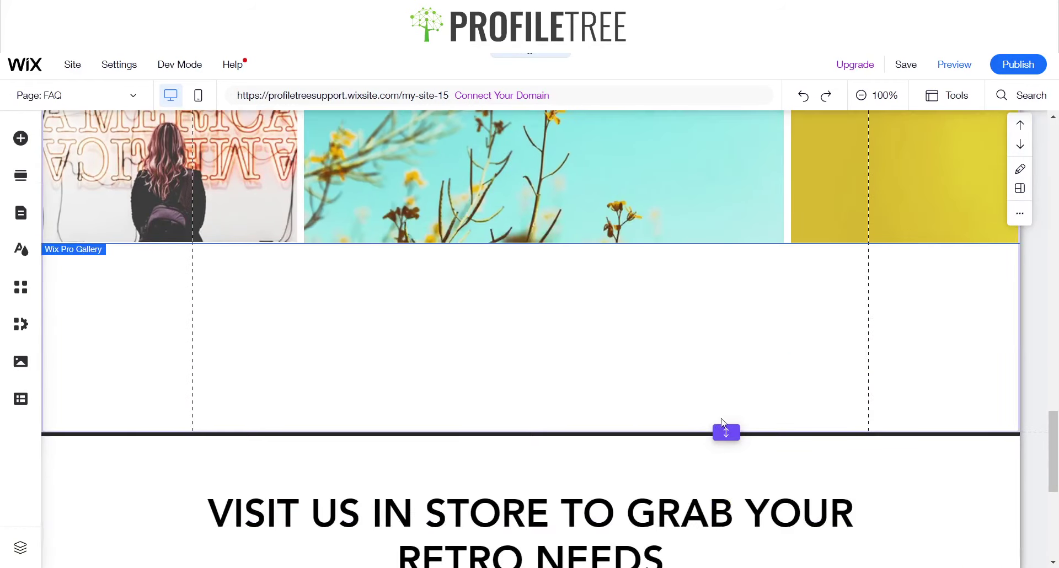
# Step: Shorten the stock section so its lower edge sits closer to the gallery
pyautogui.moveTo(726, 432); pyautogui.dragTo(727, 291)
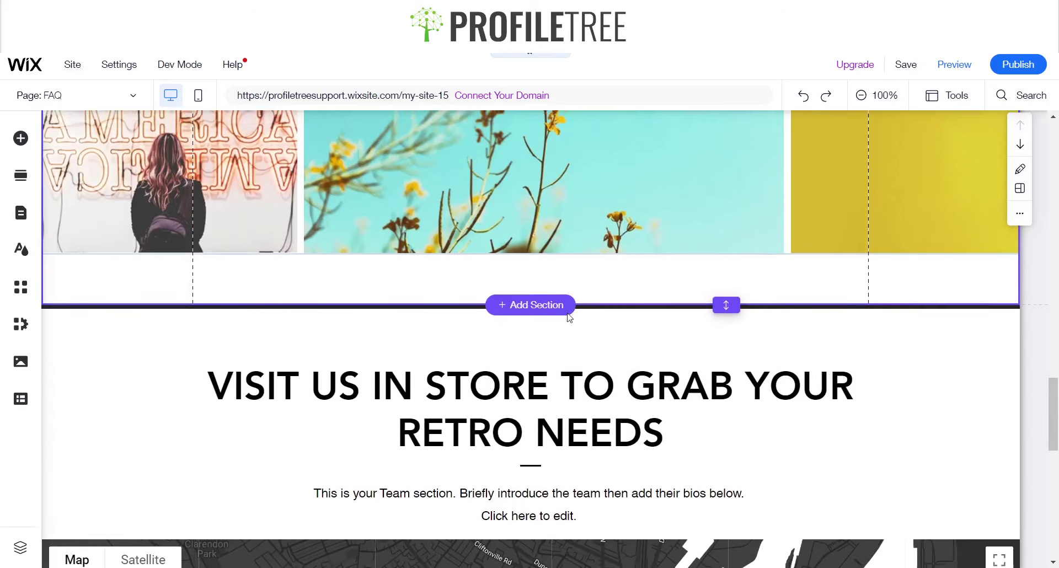
# Step: Replace the stock intro text with "We stock a range of retro clothing along side with new! check below to see what we have in-store"
pyautogui.scroll(8, 563, 309)
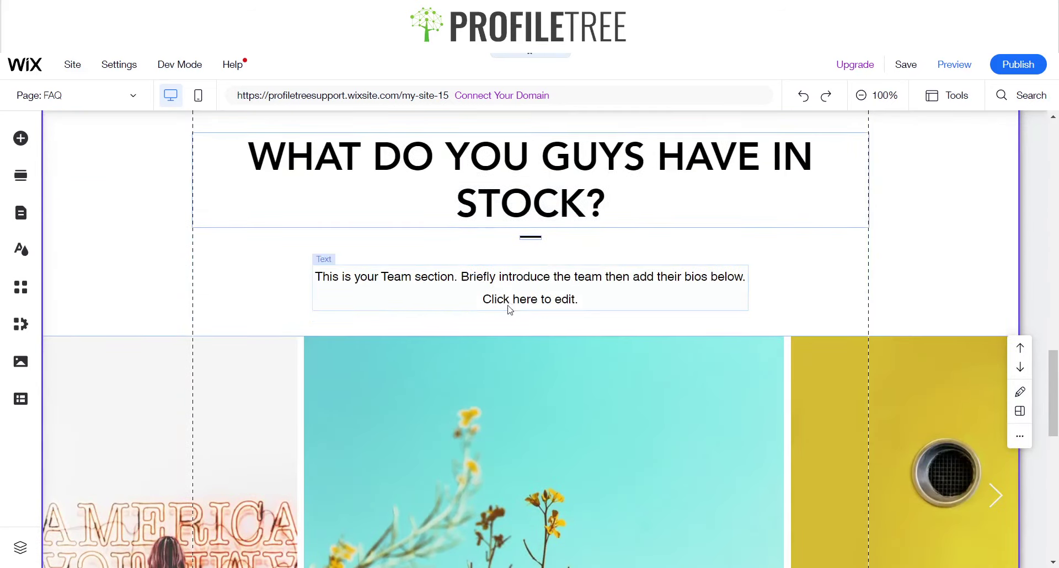
pyautogui.scroll(-3, 510, 310)
pyautogui.click(511, 310)
pyautogui.click(408, 149)
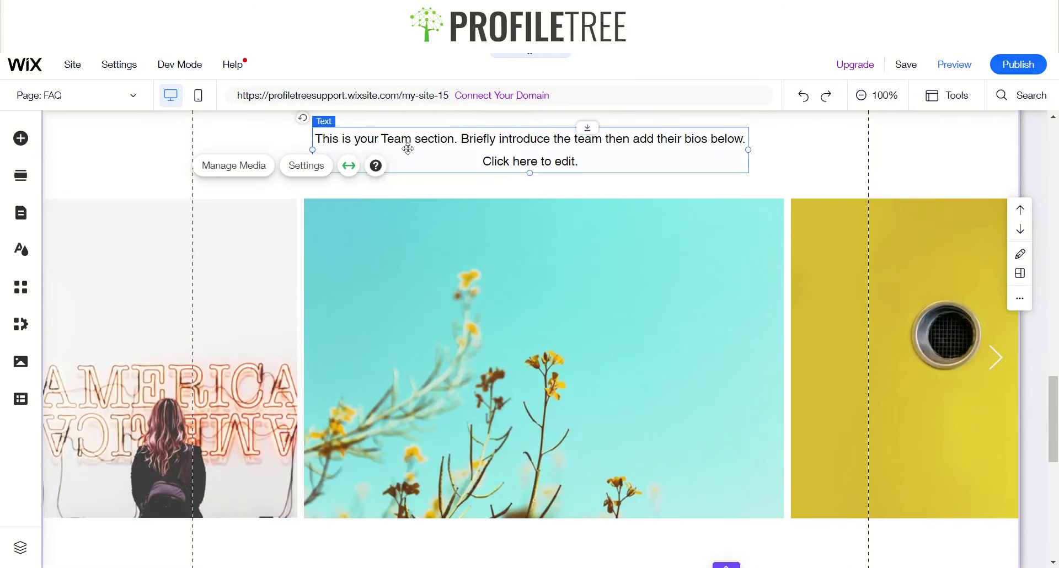
pyautogui.click(352, 205)
pyautogui.write('W')
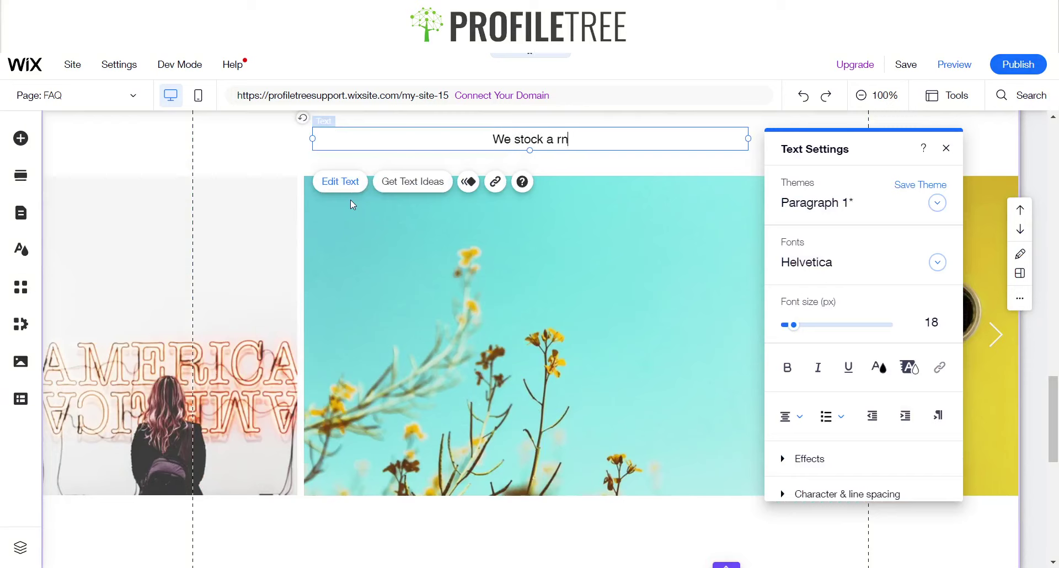
pyautogui.write('e stock a range of')
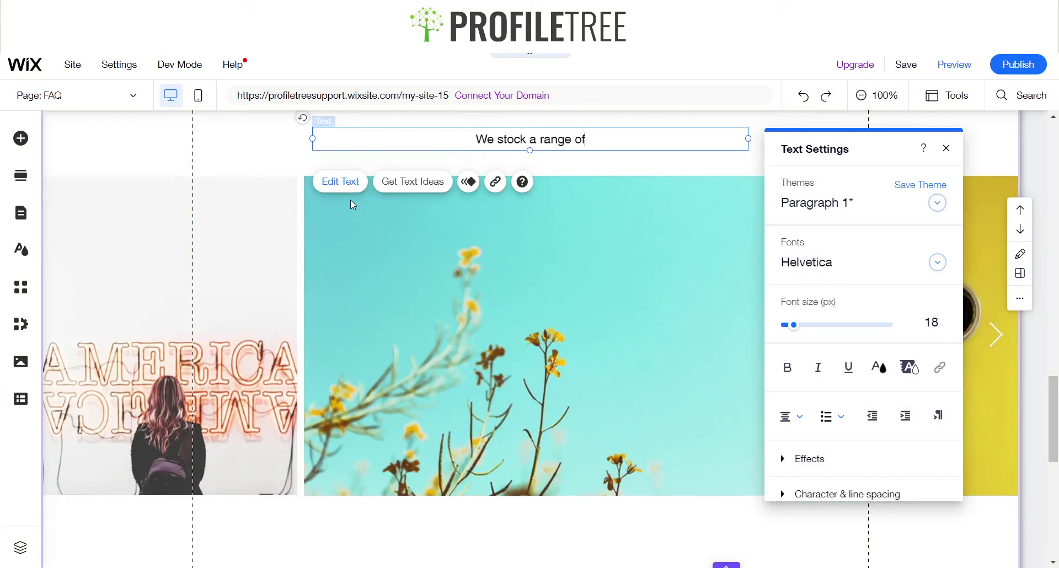
pyautogui.write(' retro items')
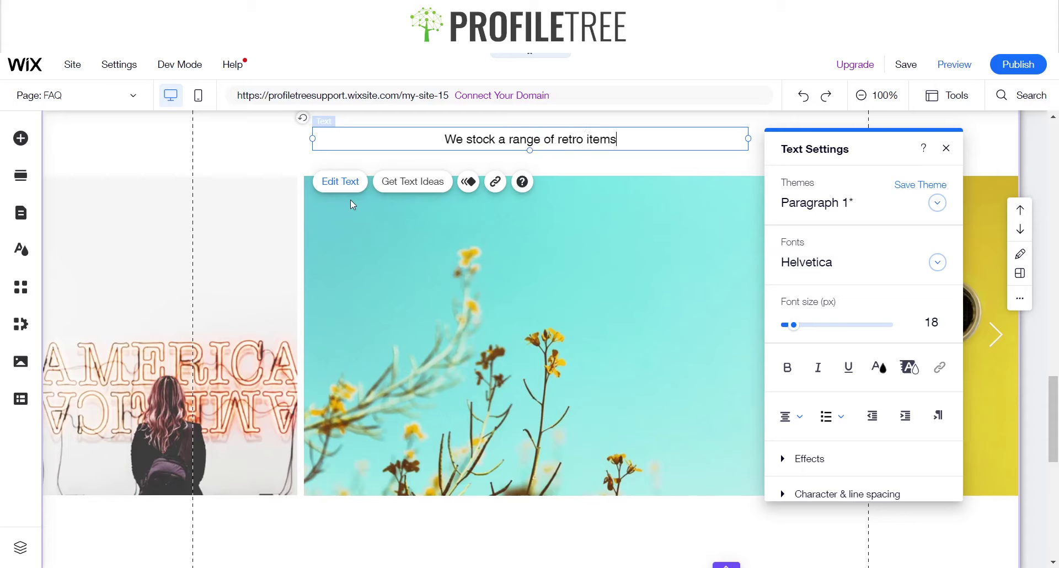
pyautogui.press('BackSpace')
pyautogui.press('BackSpace')
pyautogui.press('BackSpace')
pyautogui.press('BackSpace')
pyautogui.press('BackSpace')
pyautogui.write('clo')
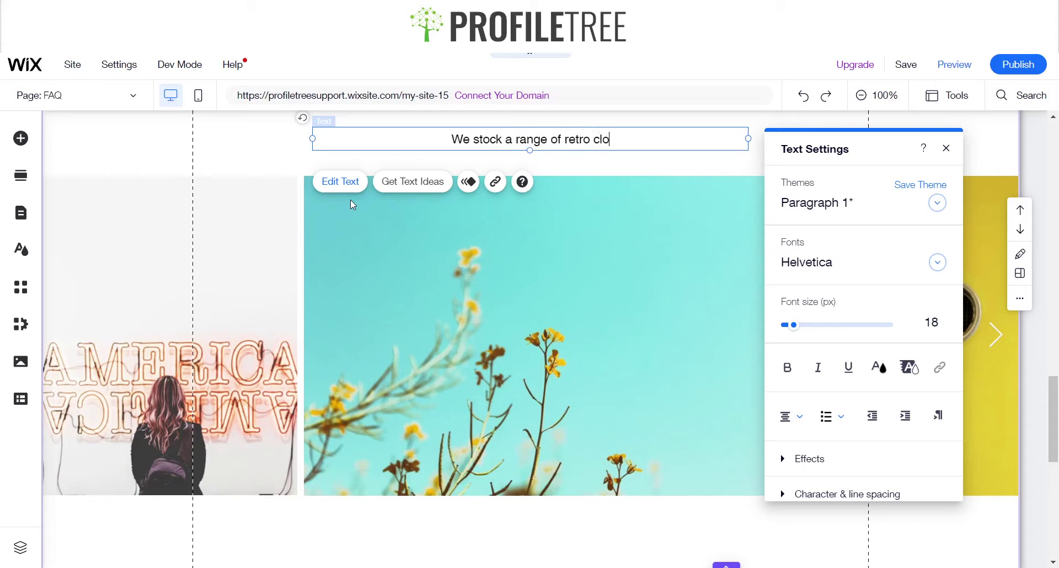
pyautogui.write('thing alon')
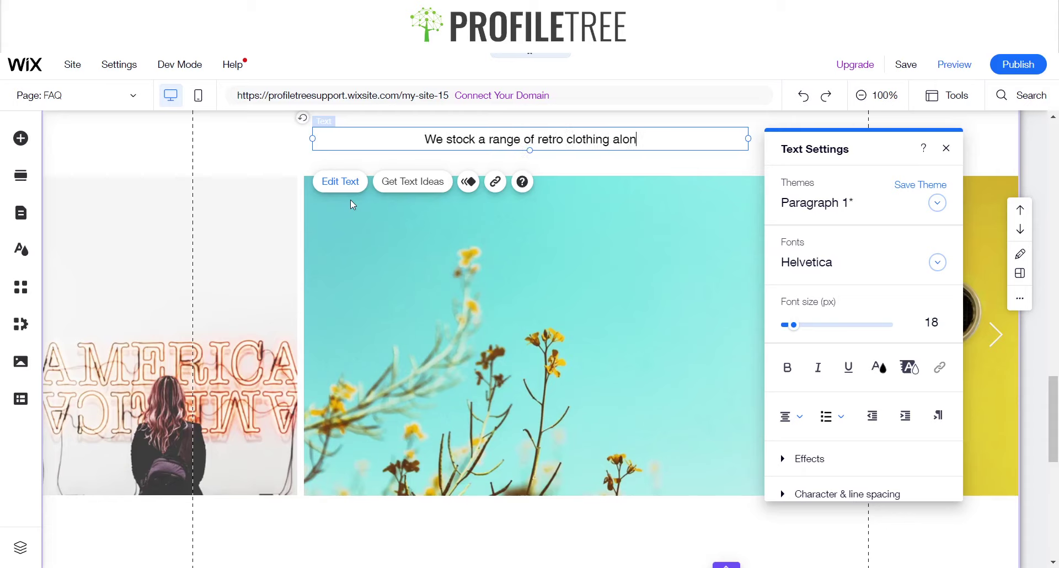
pyautogui.write('g side with new')
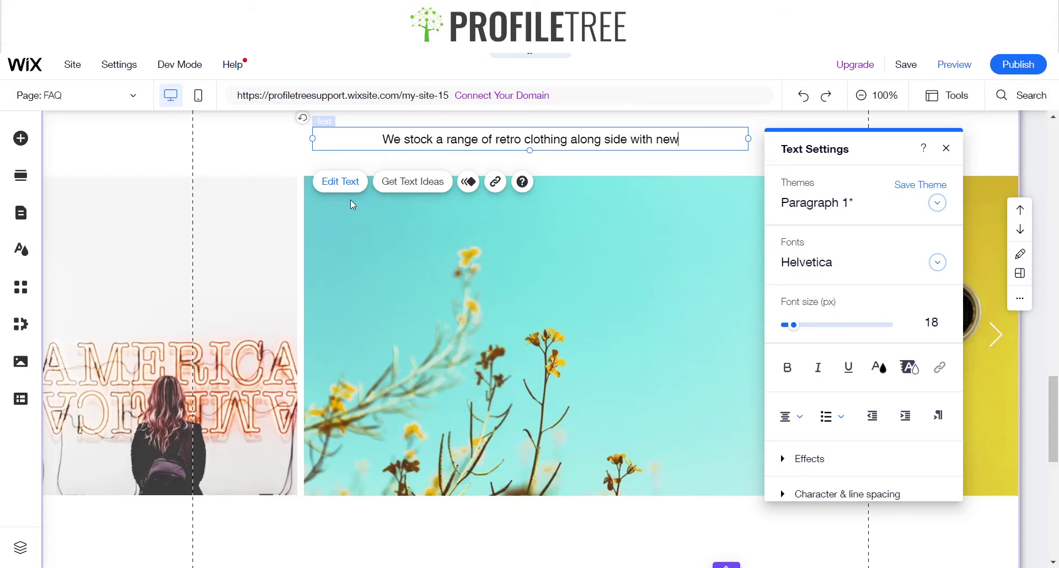
pyautogui.write('! check below ')
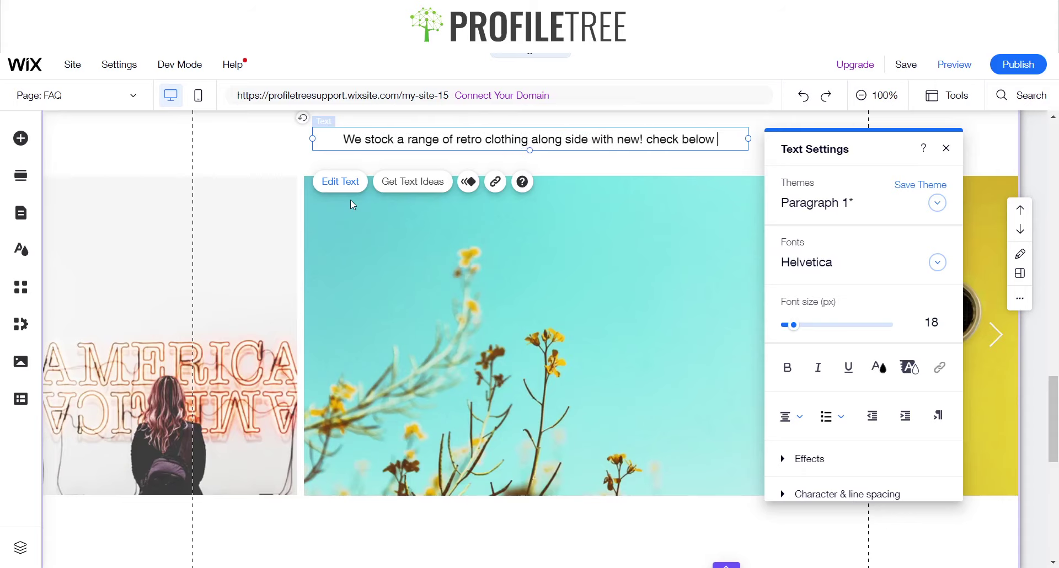
pyautogui.write('to see what ')
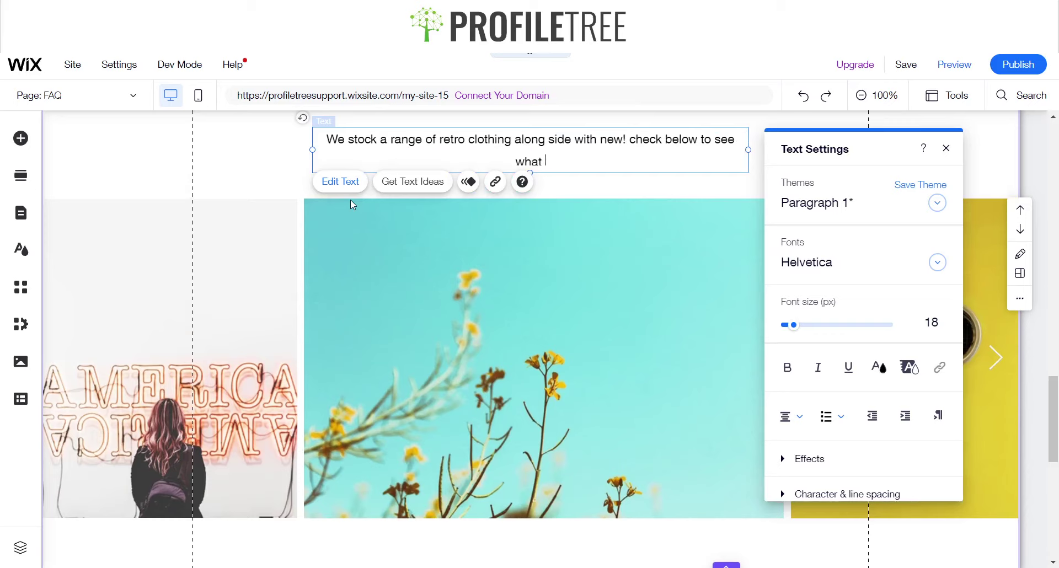
pyautogui.write('we have in')
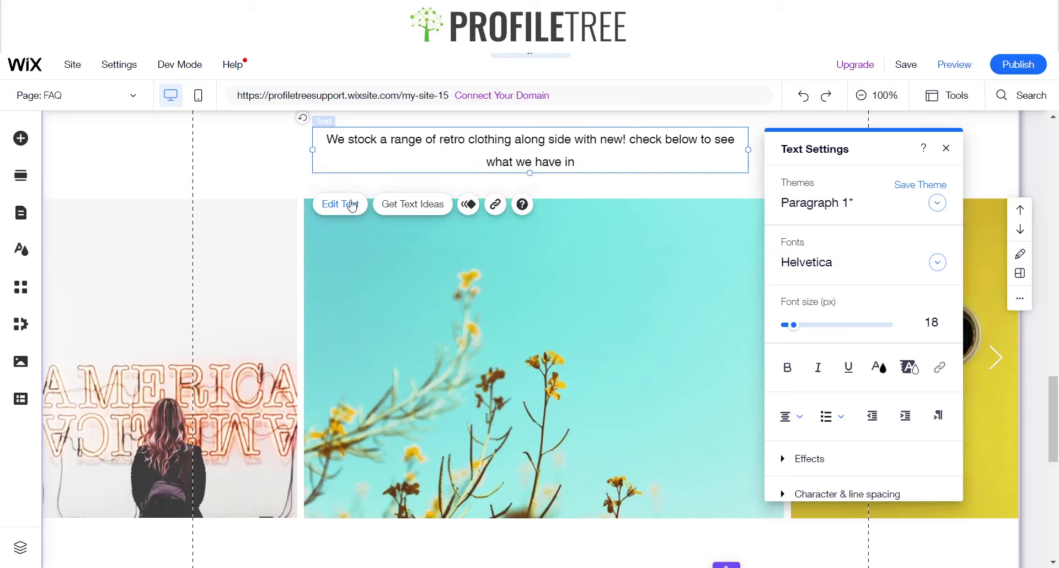
pyautogui.write('-store')
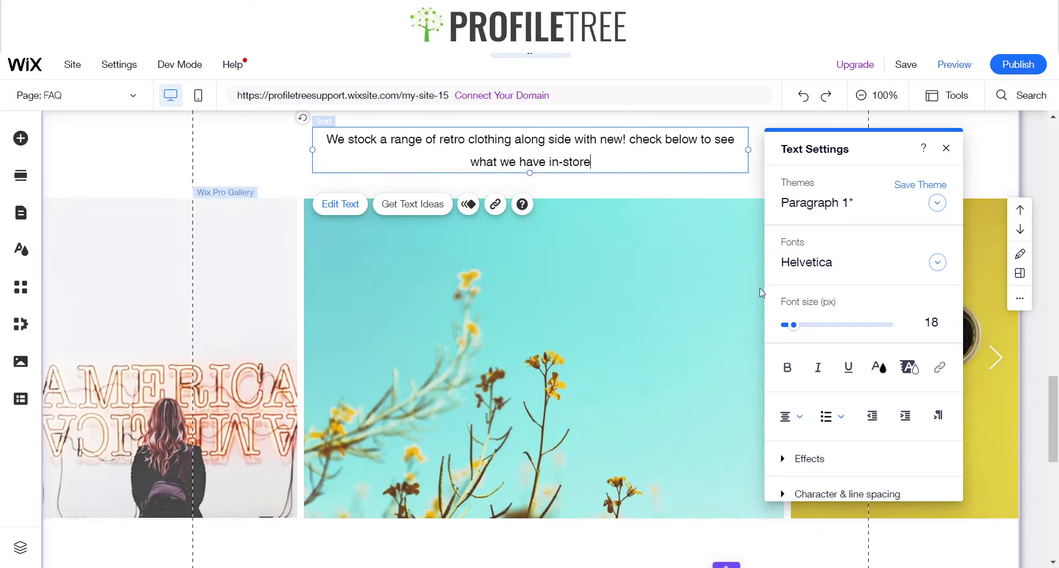
# Step: Set the whole stock intro text to the Avenir font and close the text settings
pyautogui.hotkey('ctrl', 'a')
pyautogui.click(815, 263)
pyautogui.write('A')
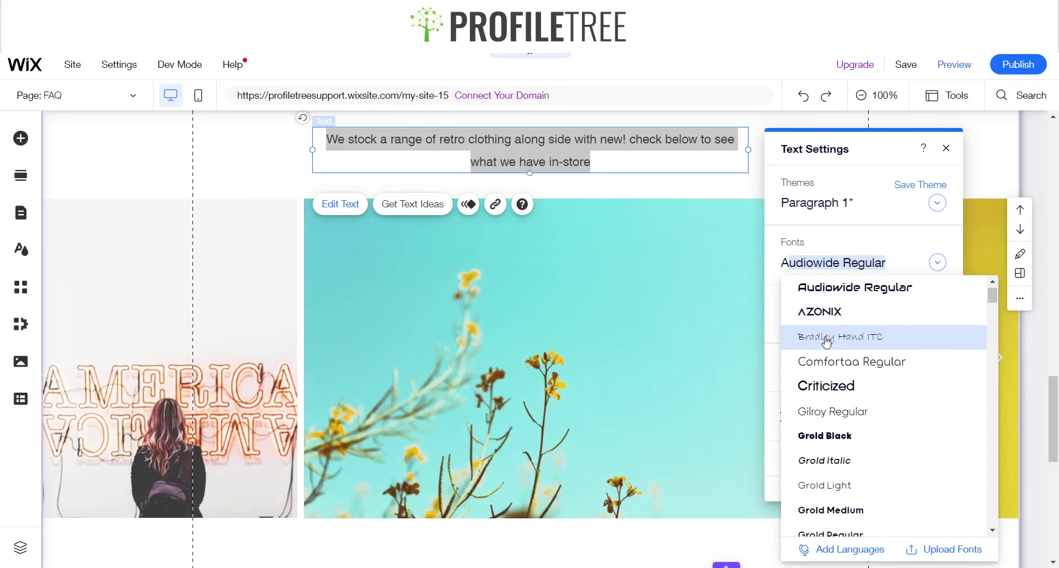
pyautogui.write('venir')
pyautogui.click(827, 310)
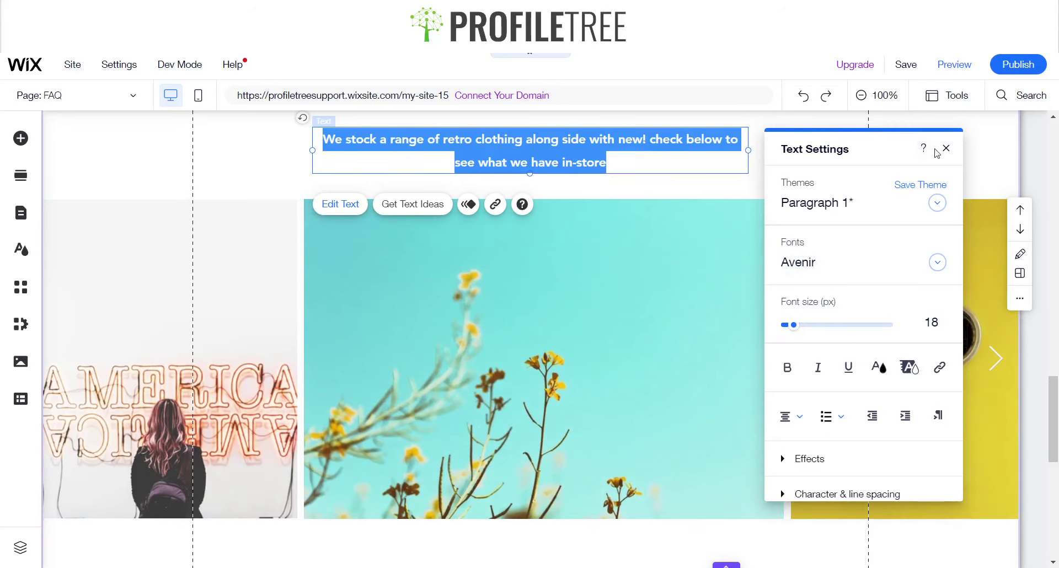
pyautogui.click(946, 148)
# Step: Open the stock gallery's media for organizing and remove the tenth image and the last image of the woman
pyautogui.click(436, 265)
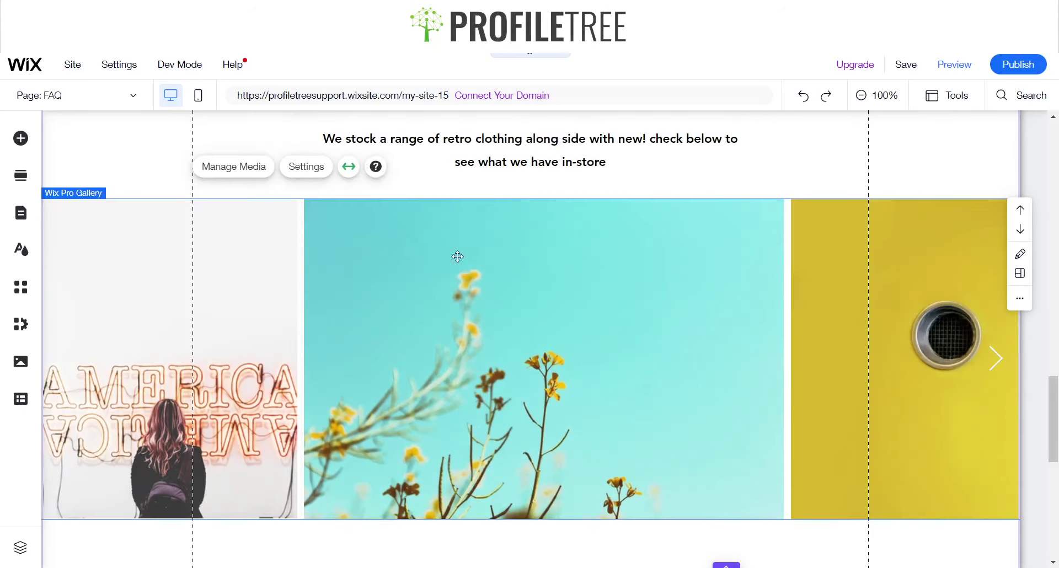
pyautogui.click(234, 167)
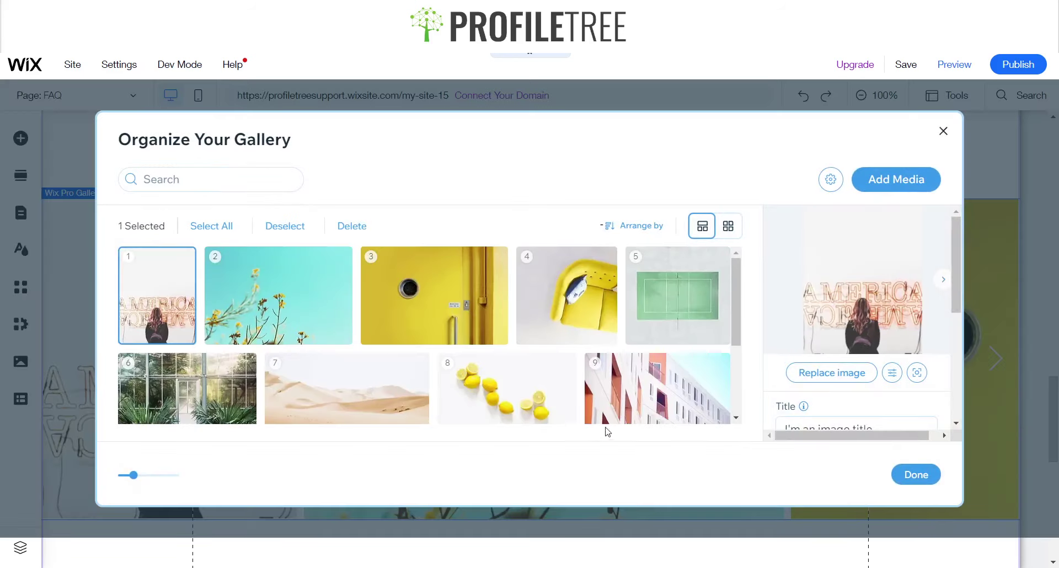
pyautogui.scroll(-3, 486, 387)
pyautogui.scroll(-2, 485, 387)
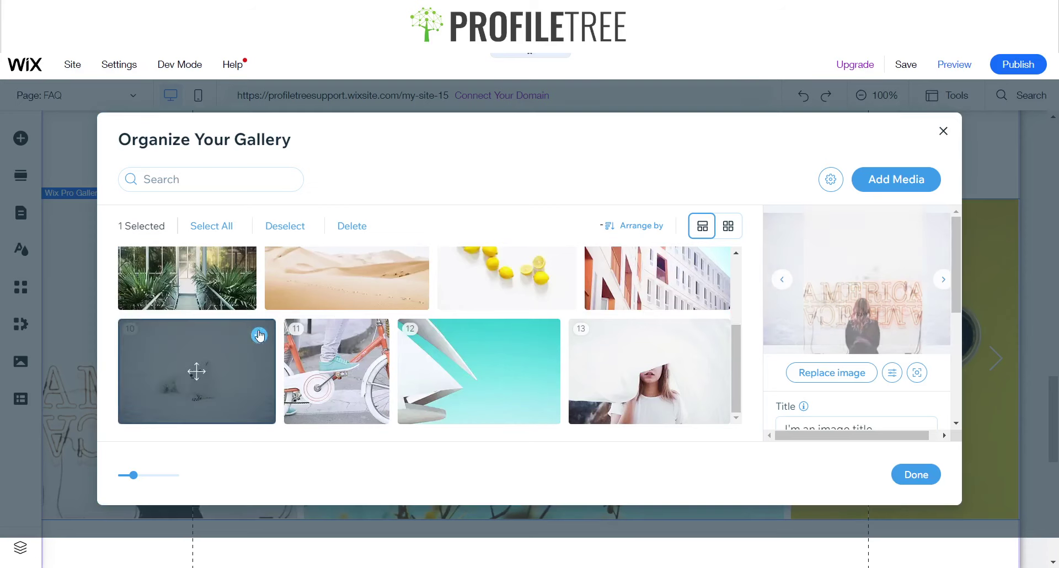
pyautogui.click(259, 335)
pyautogui.click(182, 371)
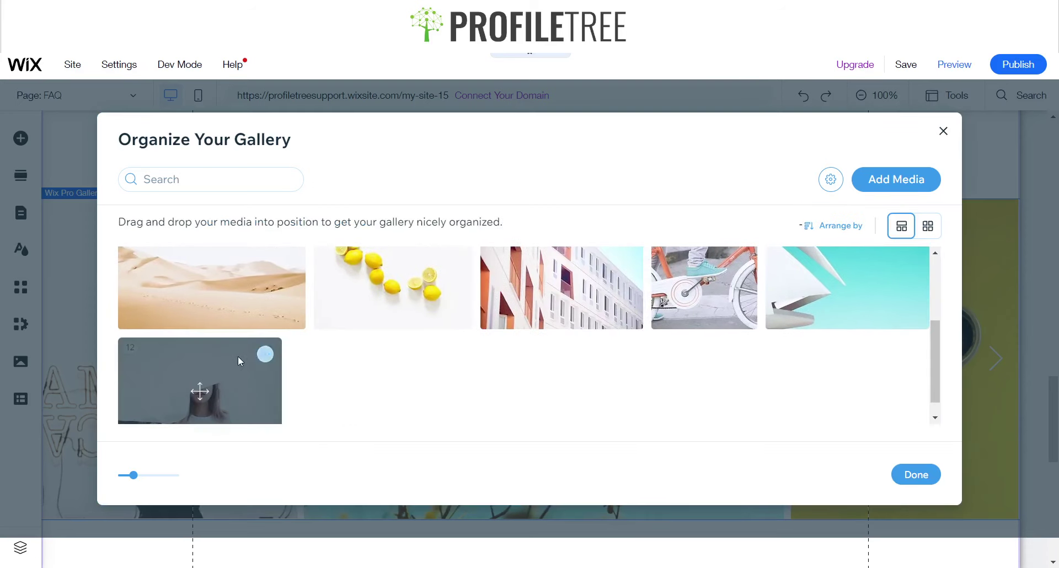
pyautogui.click(265, 354)
pyautogui.click(204, 395)
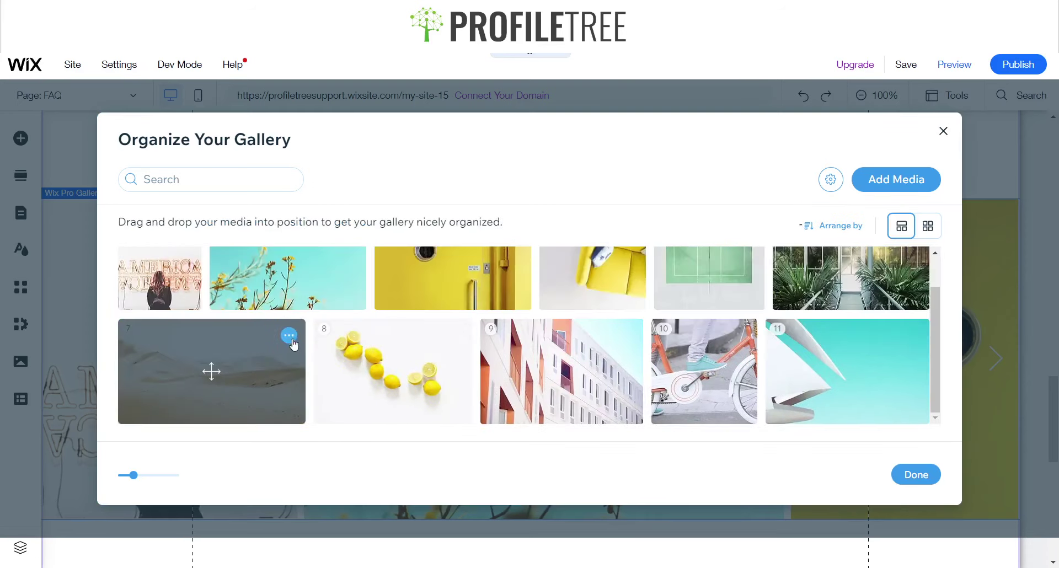
# Step: Remove the desert, lemons, building, bicycle and white sail images from the gallery, keeping only the first six
pyautogui.click(289, 336)
pyautogui.click(234, 375)
pyautogui.click(314, 335)
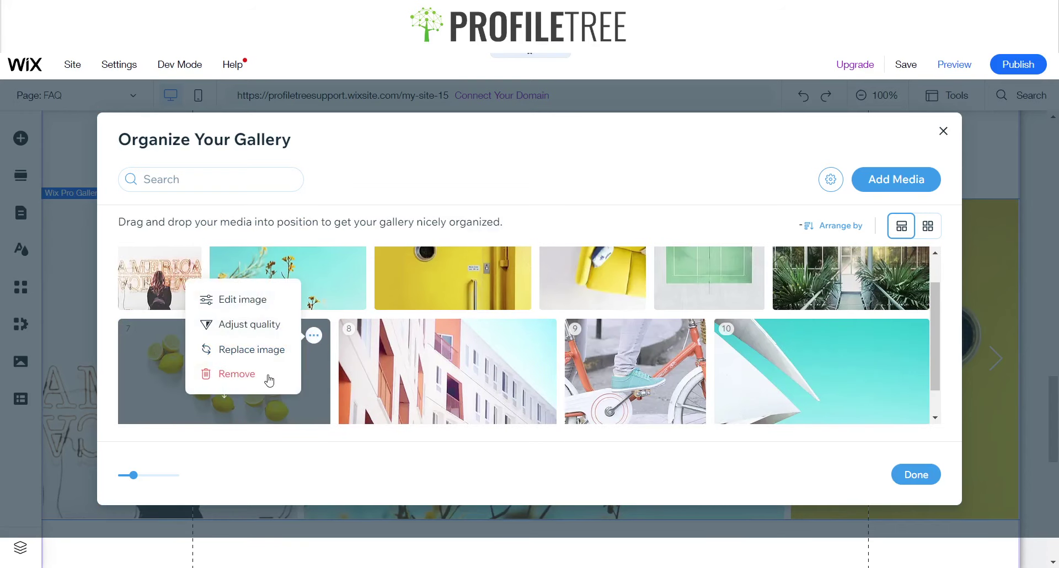
pyautogui.click(269, 381)
pyautogui.click(267, 335)
pyautogui.click(190, 374)
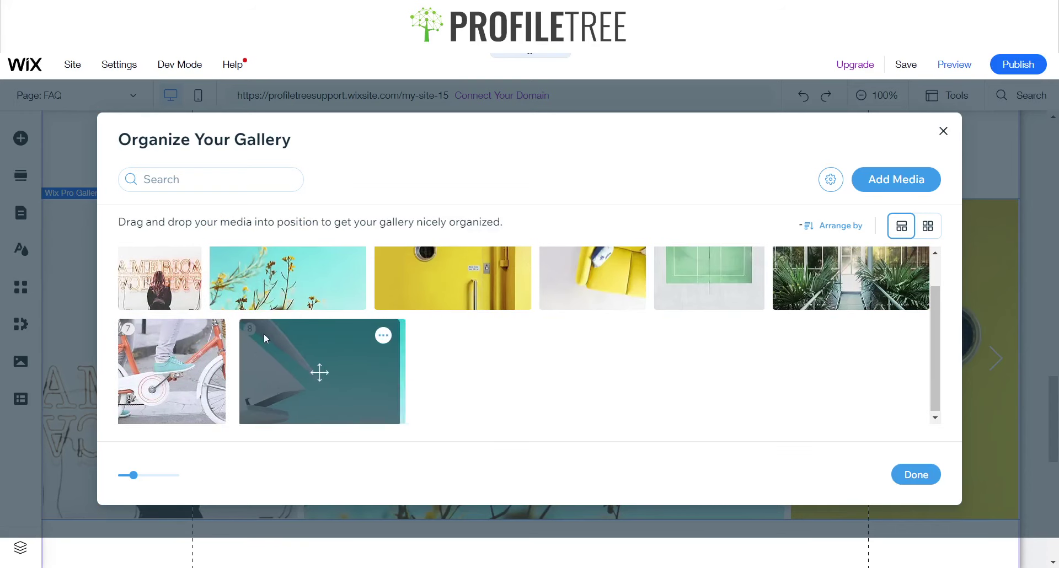
pyautogui.click(205, 336)
pyautogui.click(171, 374)
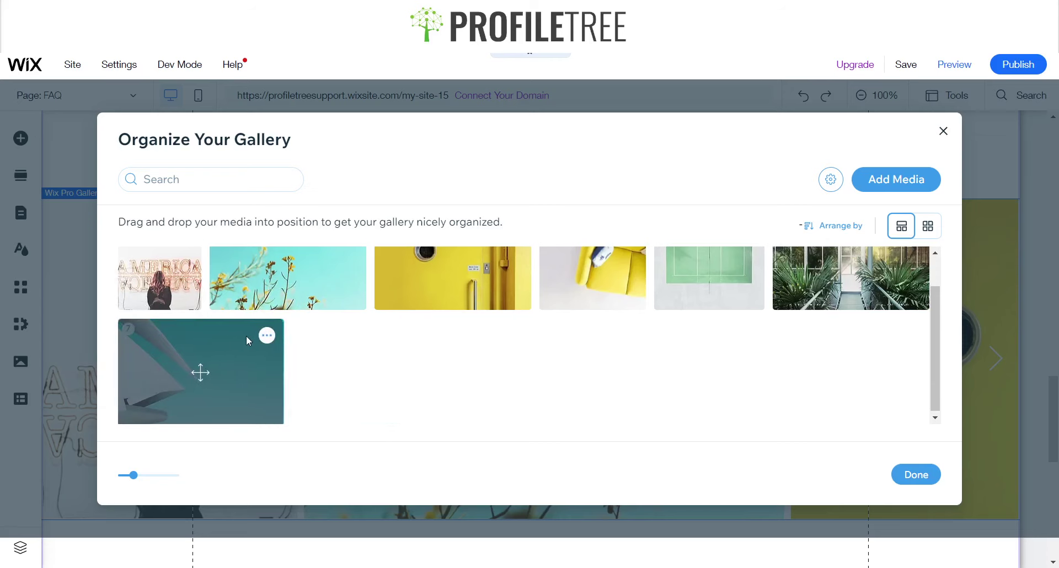
pyautogui.click(267, 336)
pyautogui.click(207, 377)
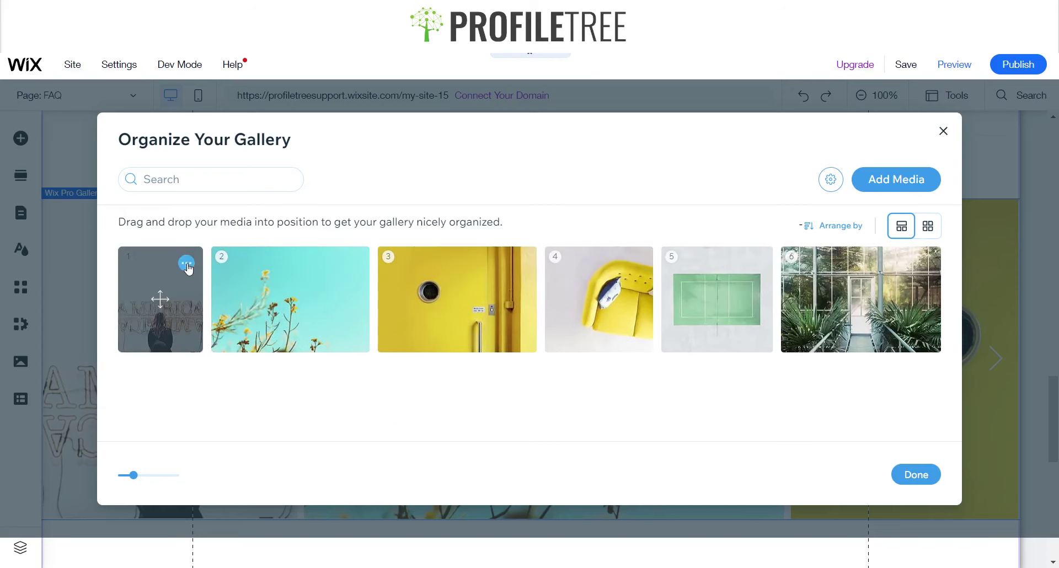
# Step: Start replacing the gallery's first image, the neon sign photo, with one from Media from Wix
pyautogui.click(187, 264)
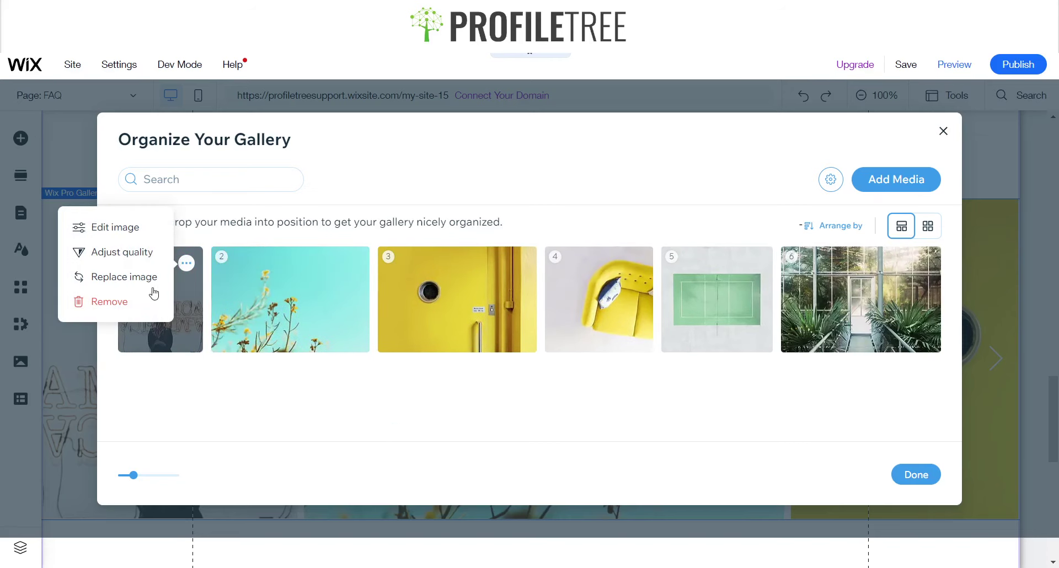
pyautogui.click(188, 309)
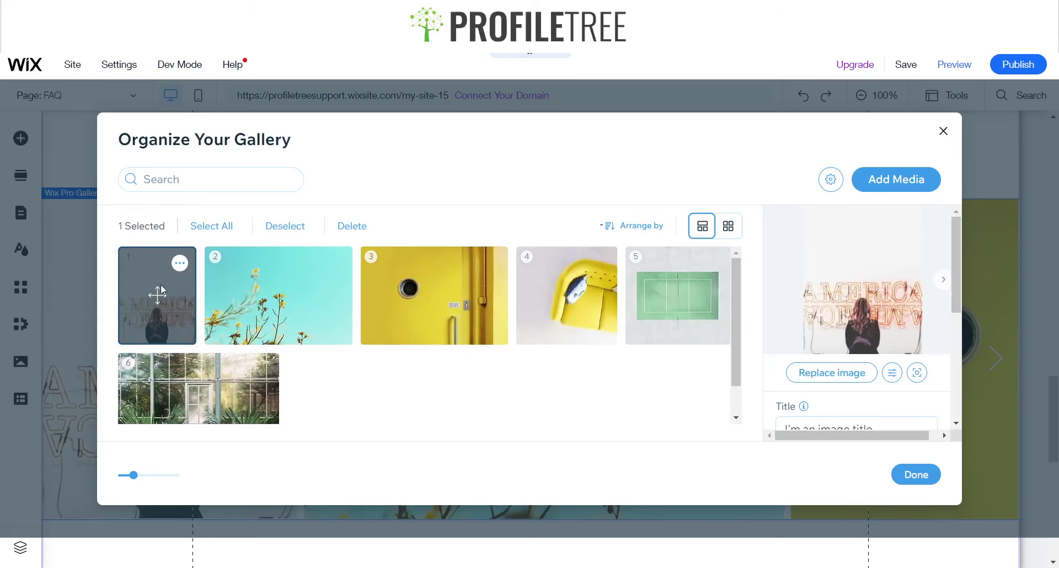
pyautogui.click(180, 264)
pyautogui.click(128, 282)
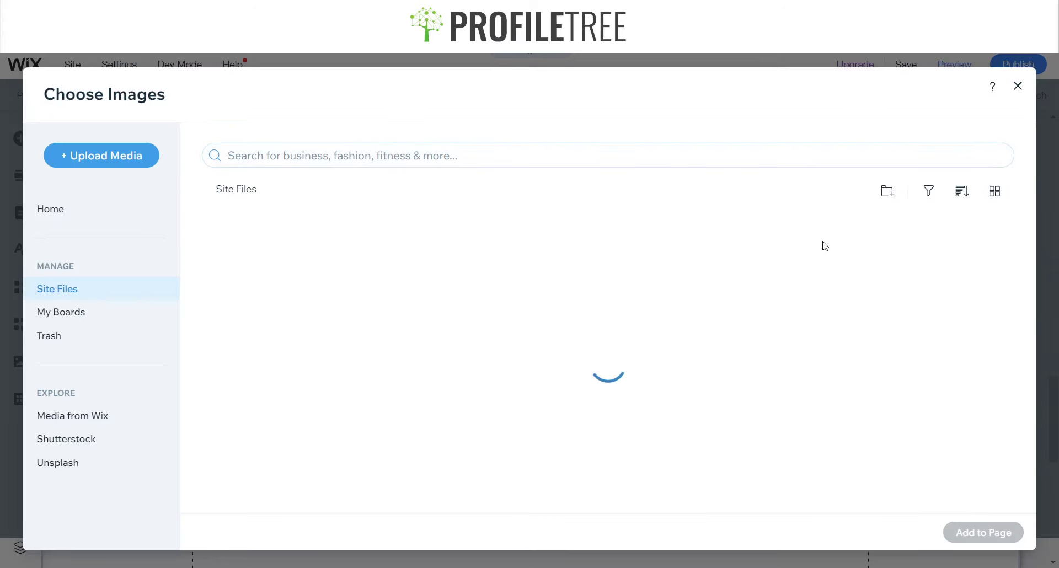
pyautogui.click(86, 416)
# Step: Search the Wix media for "Boutique" and use the Boutique Clothing Shop photo as the replacement image
pyautogui.click(327, 164)
pyautogui.write('Botique')
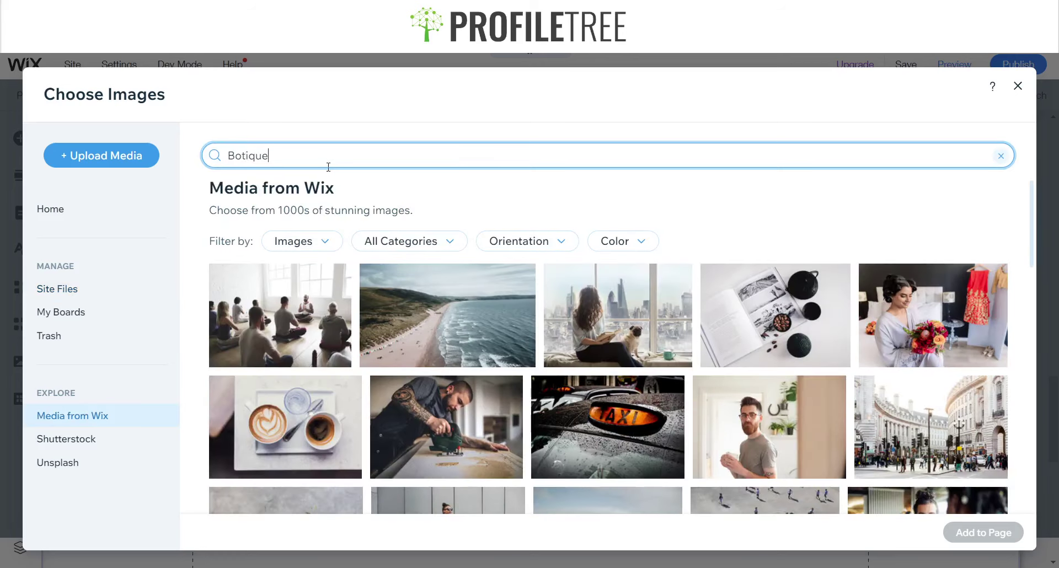
pyautogui.write('outique')
pyautogui.doubleClick(254, 159)
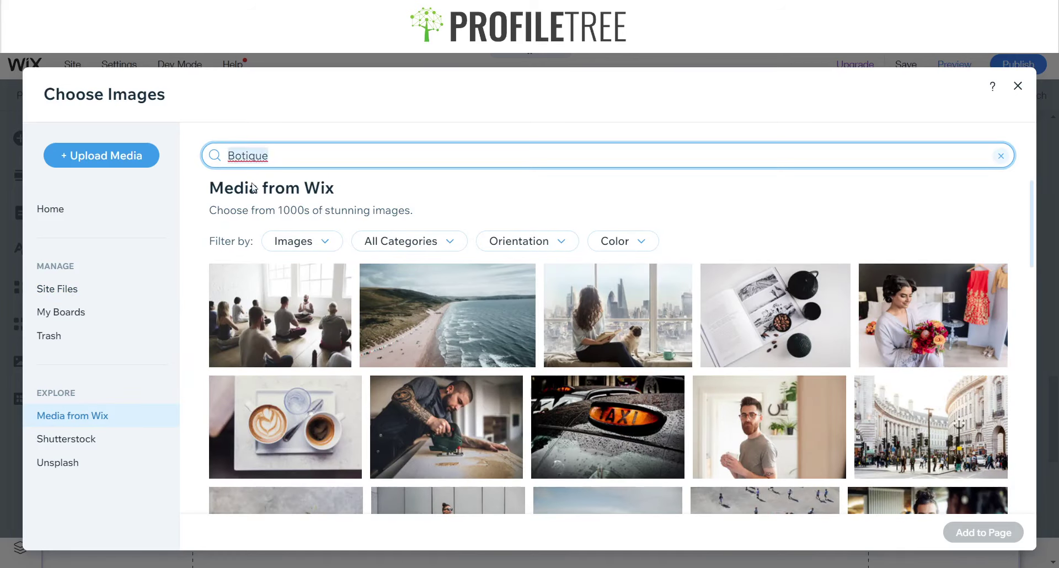
pyautogui.write('Boutique')
pyautogui.press('Return')
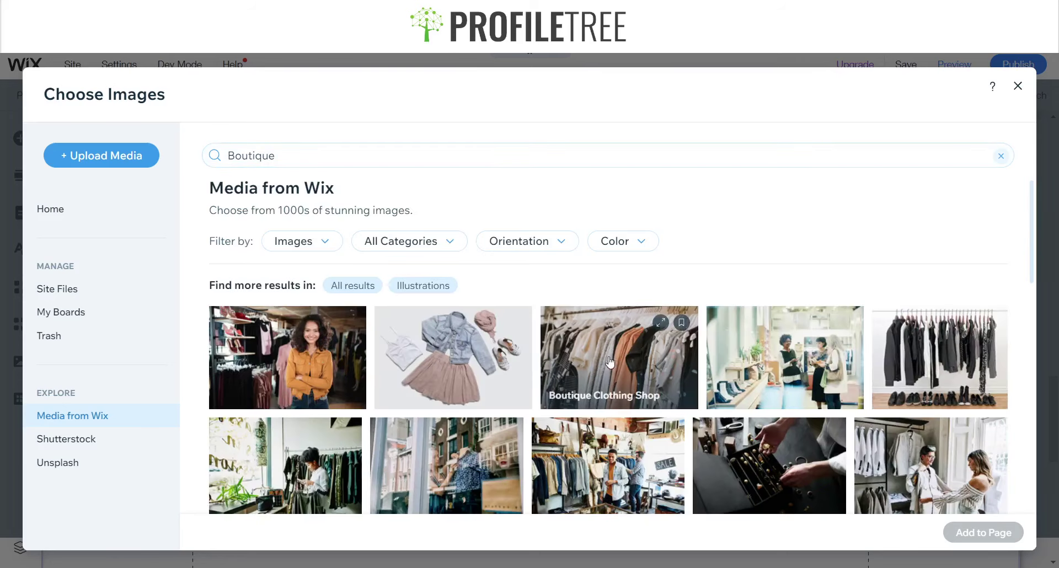
pyautogui.click(634, 358)
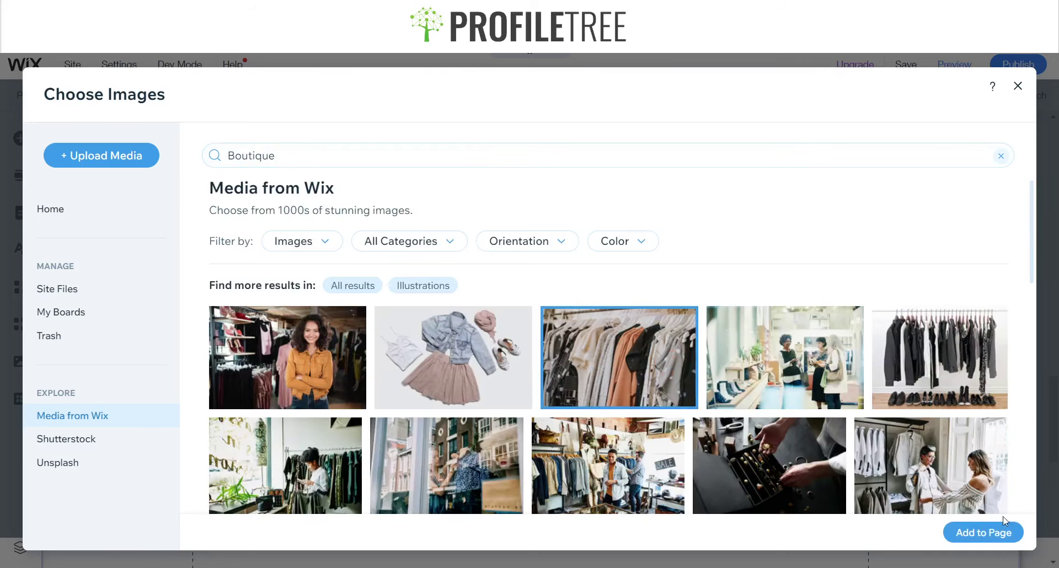
pyautogui.click(993, 532)
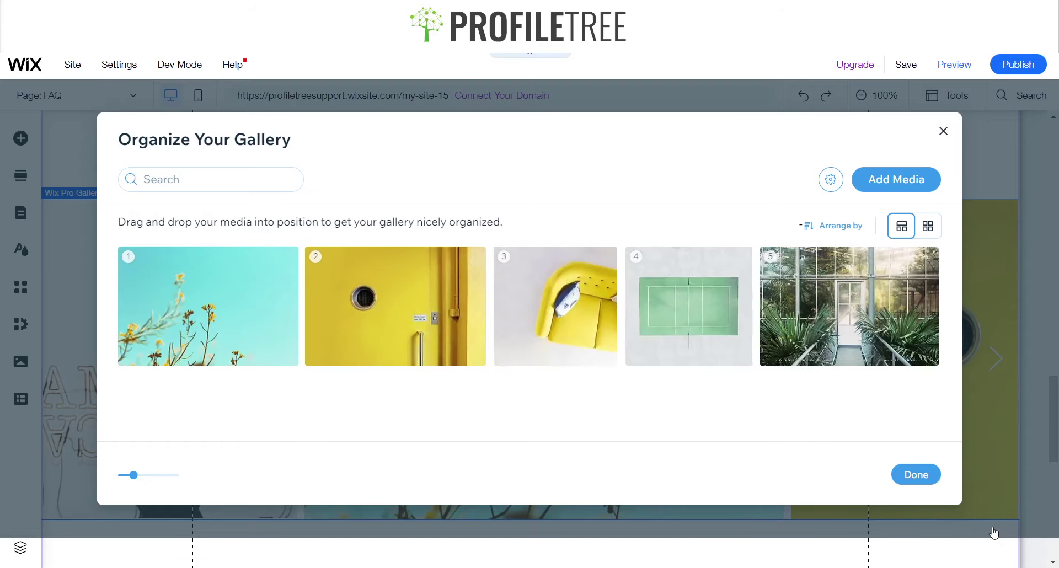
# Step: Start replacing the gallery's second image, the flowers on turquoise, and search Media from Wix for "boutique"
pyautogui.click(428, 264)
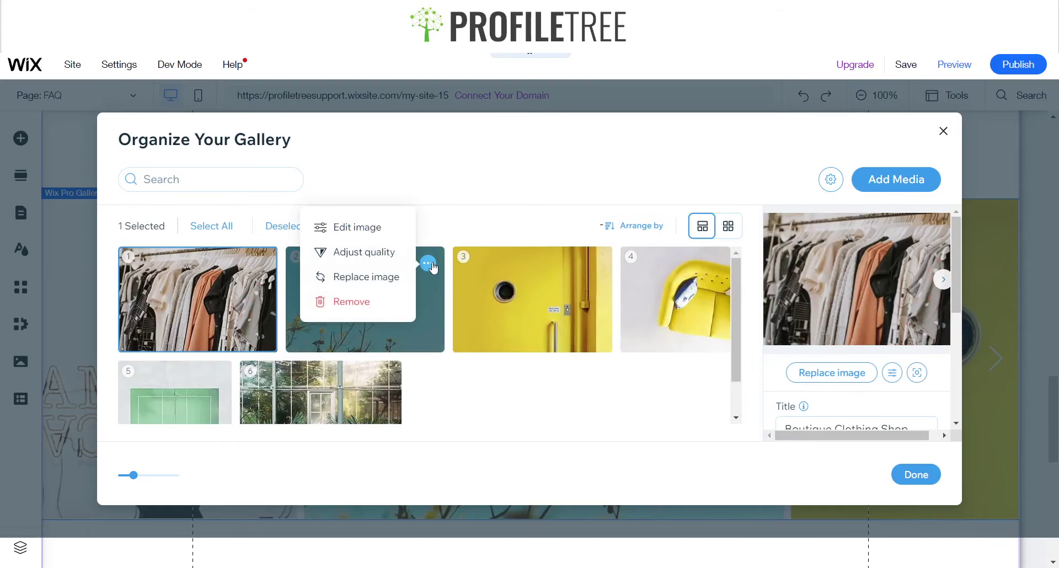
pyautogui.click(350, 283)
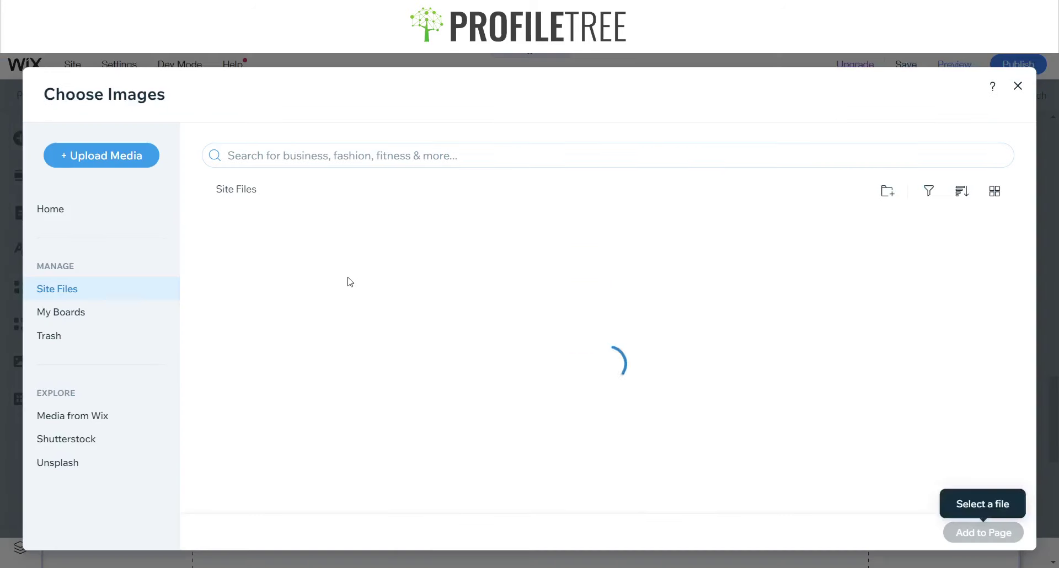
pyautogui.click(351, 161)
pyautogui.write('bo')
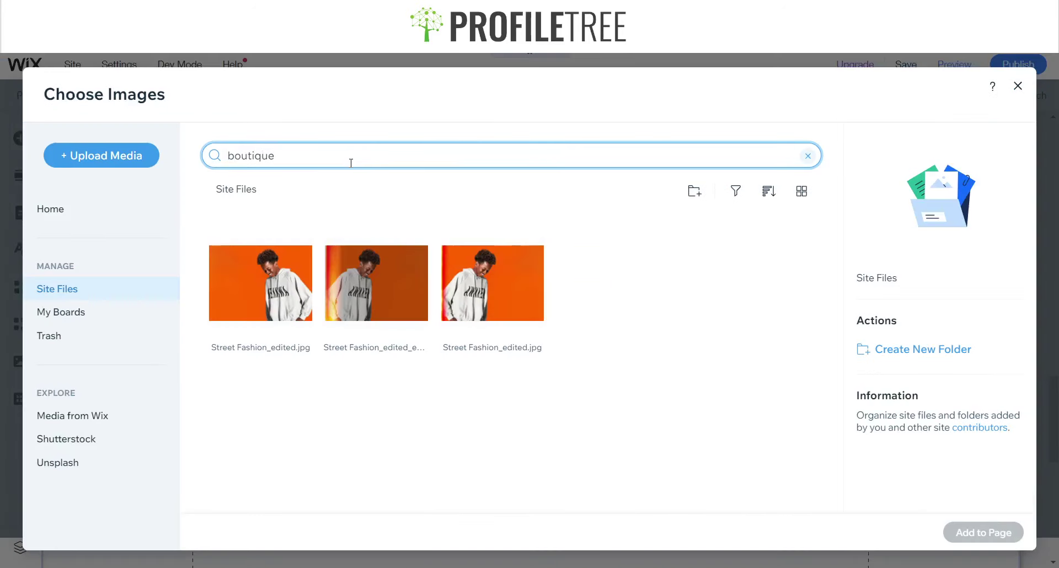
pyautogui.write('utique')
pyautogui.doubleClick(351, 163)
pyautogui.hotkey('ctrl', 'c')
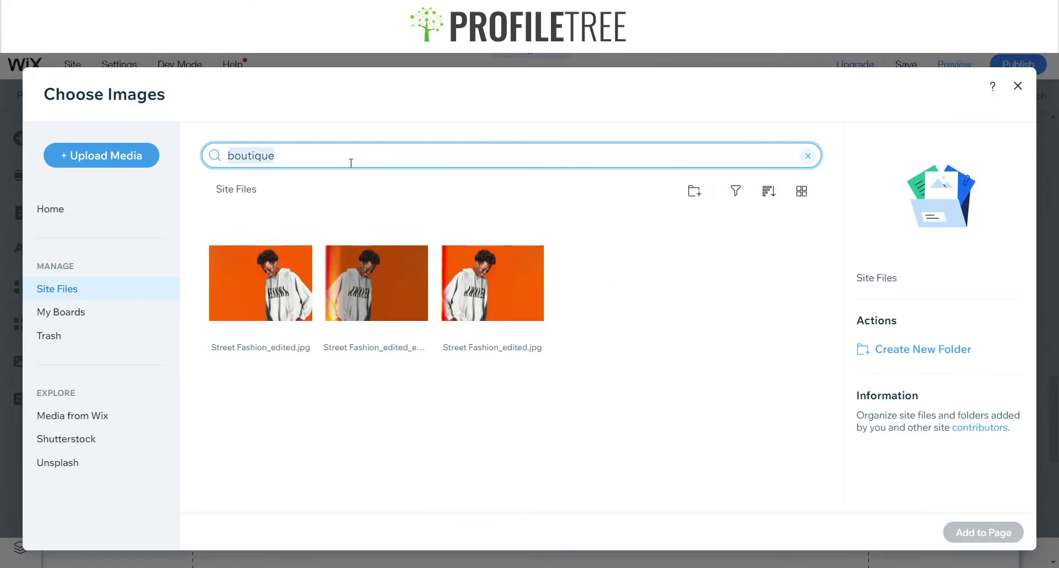
pyautogui.click(109, 420)
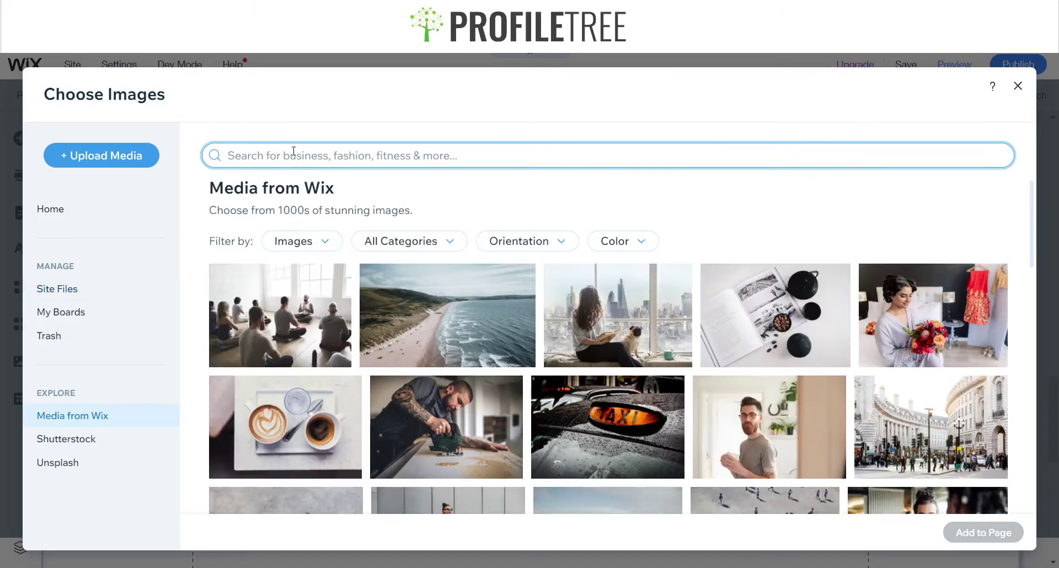
pyautogui.hotkey('ctrl', 'v')
pyautogui.press('Return')
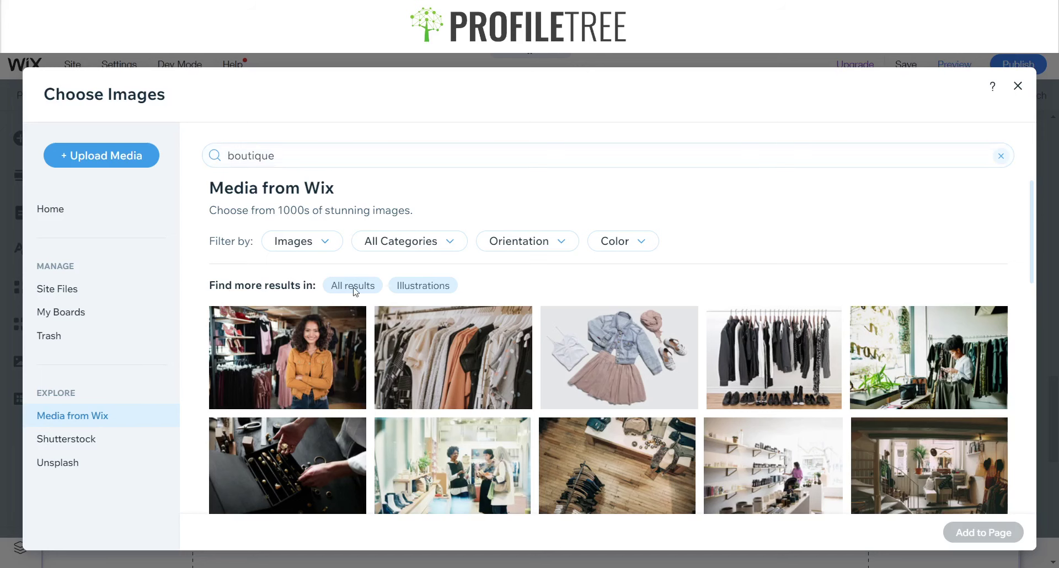
# Step: Use the Clothing Boutique photo from the search results as the gallery's second image
pyautogui.scroll(-5, 450, 380)
pyautogui.scroll(-2, 589, 385)
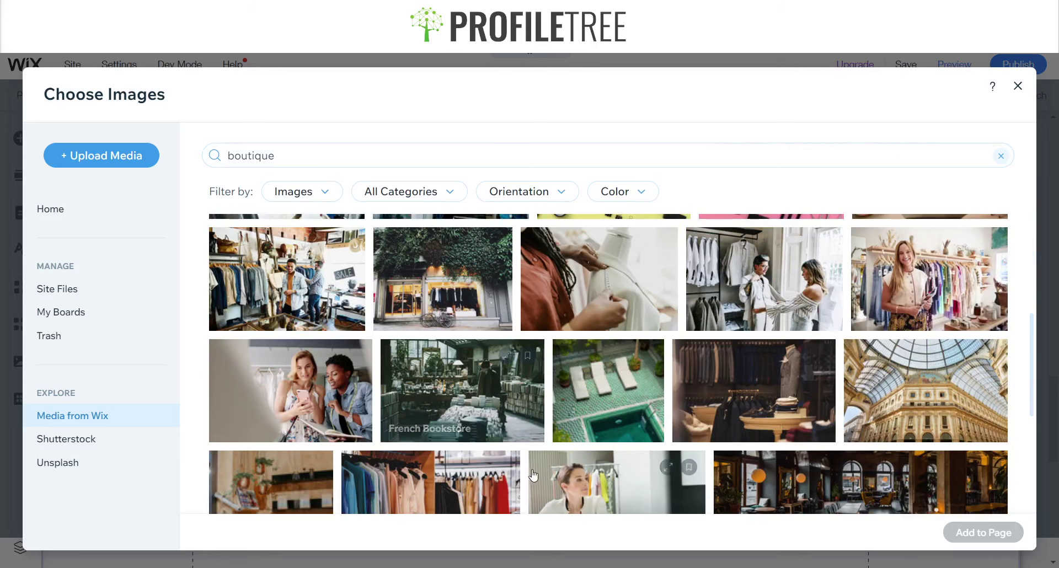
pyautogui.scroll(-2, 554, 397)
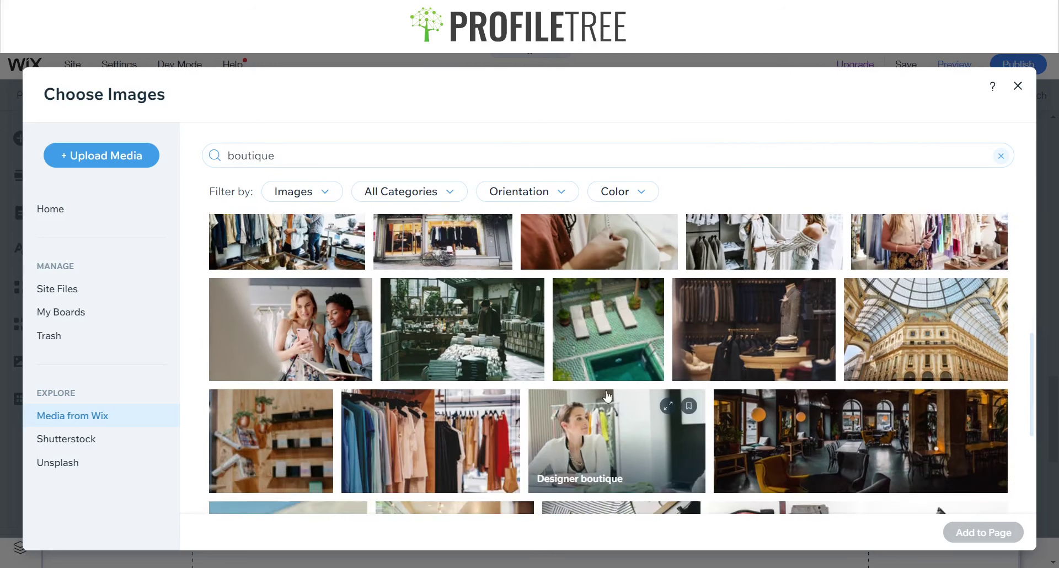
pyautogui.scroll(-2, 363, 414)
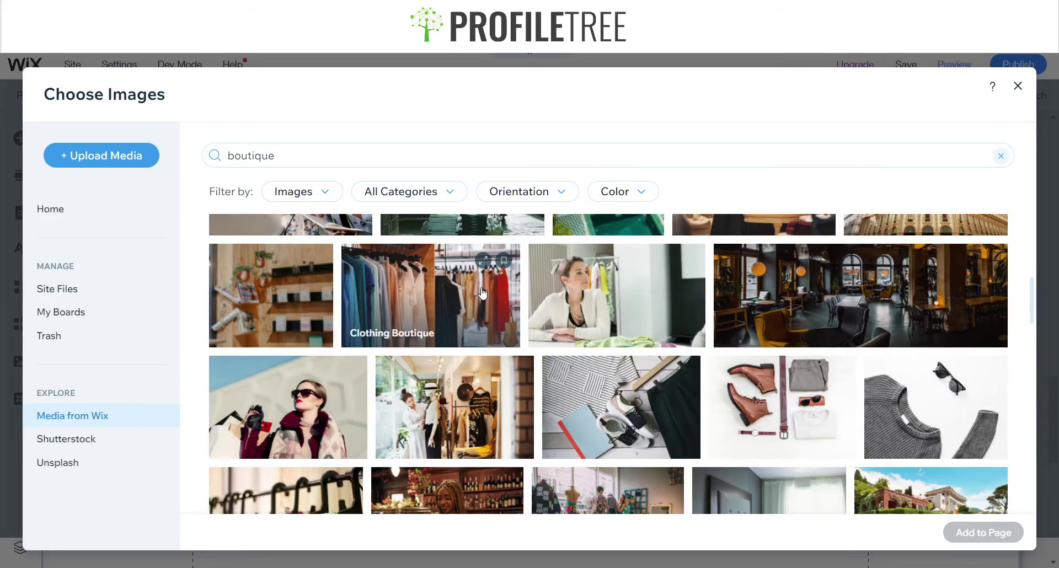
pyautogui.click(503, 341)
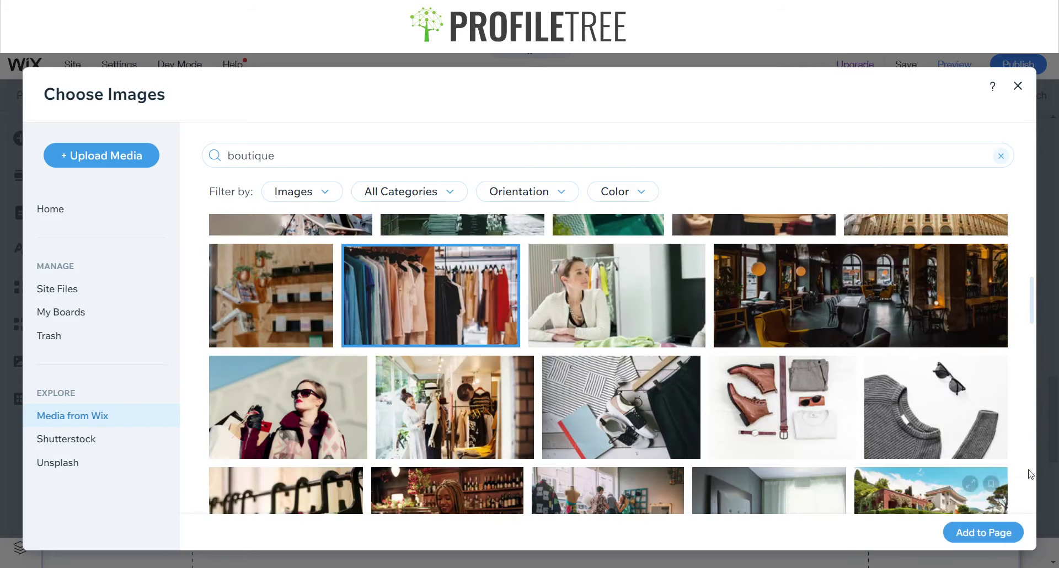
pyautogui.click(995, 538)
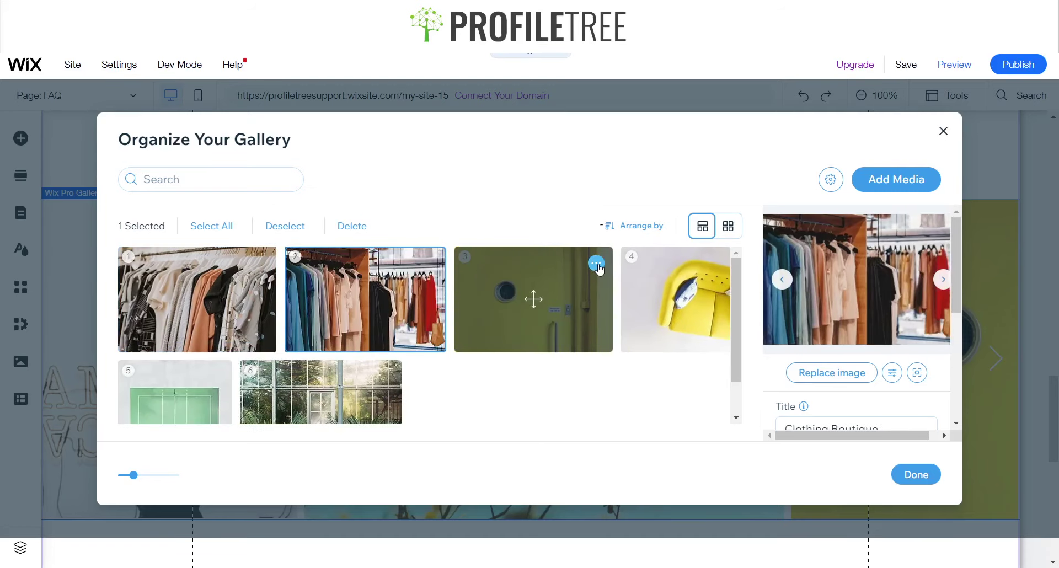
# Step: Replace the gallery's third image, the yellow door, with the Woman Shopping photo from a Wix media search for "boutique"
pyautogui.click(597, 265)
pyautogui.click(512, 276)
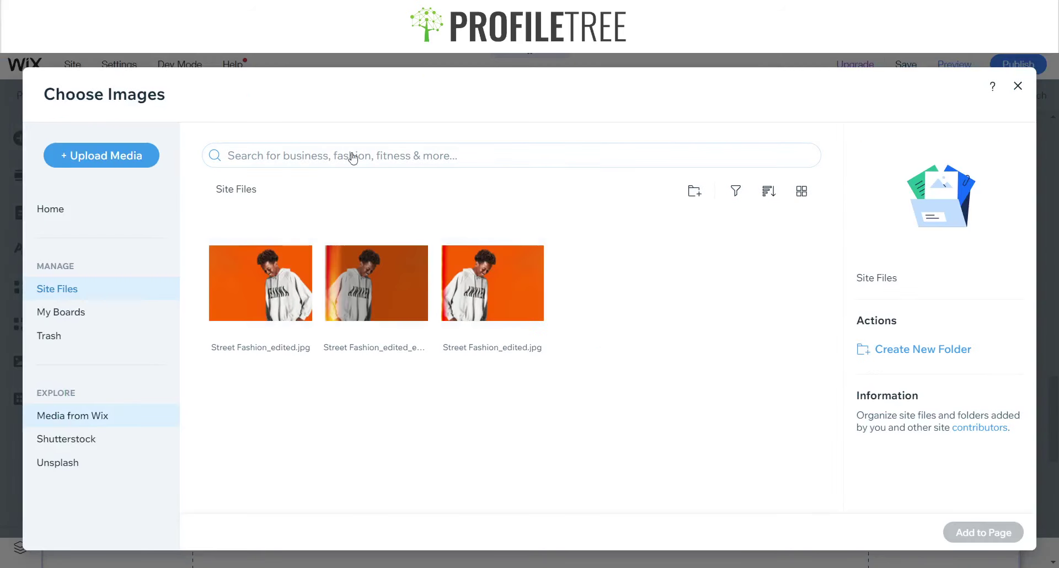
pyautogui.click(353, 157)
pyautogui.write('boutique')
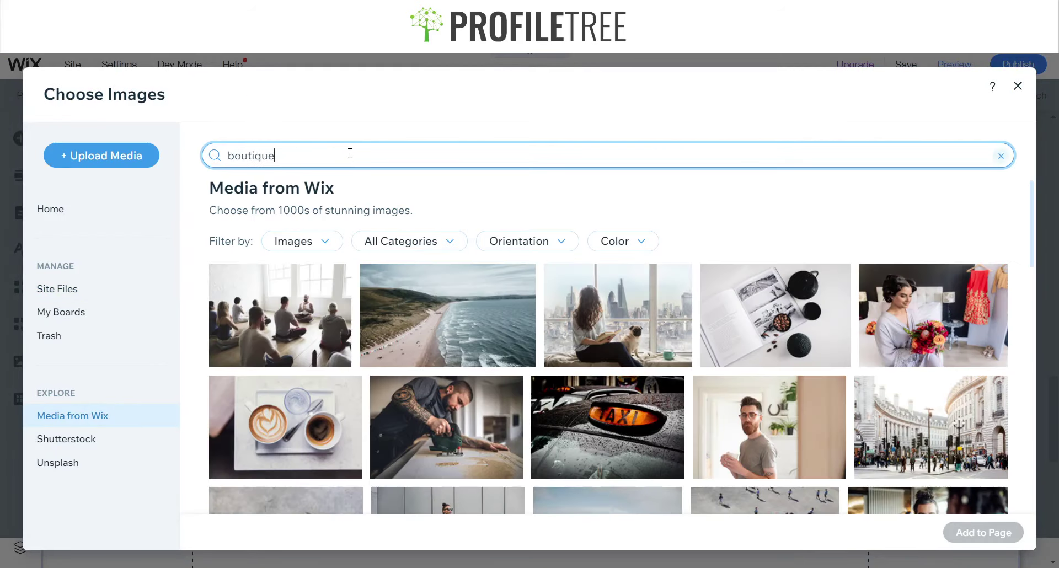
pyautogui.press('Return')
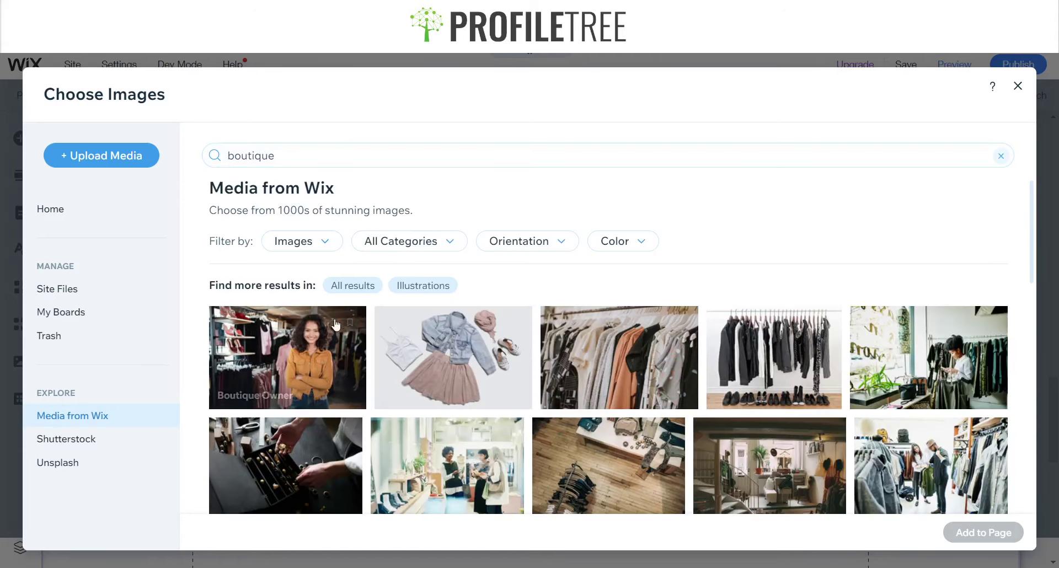
pyautogui.click(803, 364)
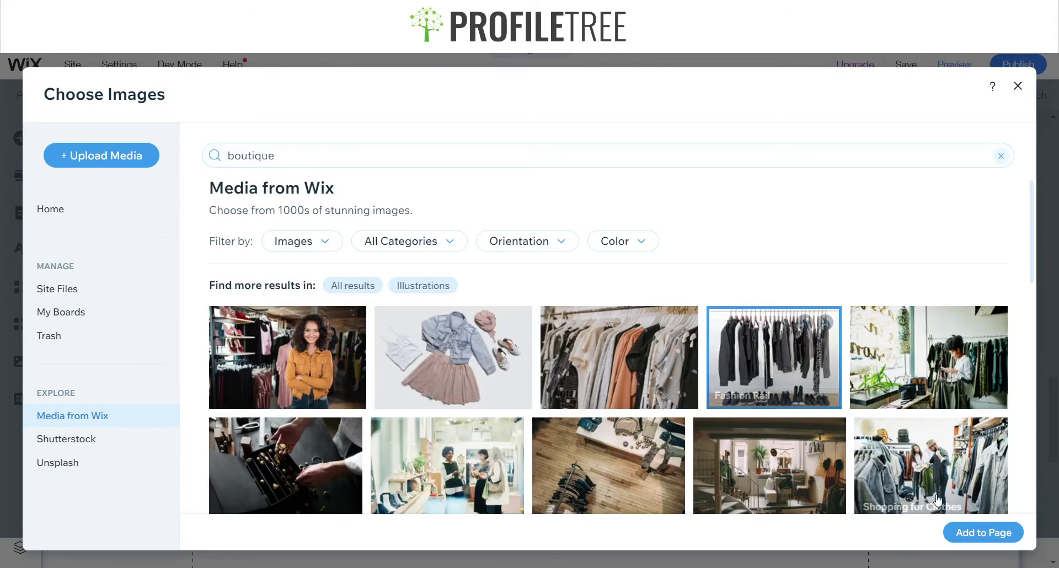
pyautogui.click(925, 378)
pyautogui.click(979, 534)
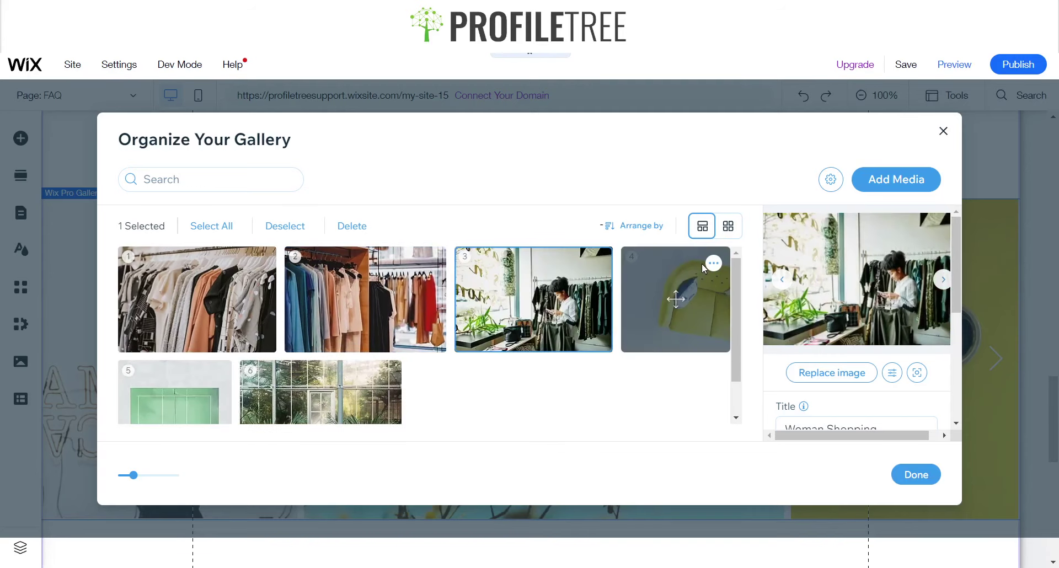
# Step: Start replacing the gallery's fourth image, the yellow sofa, and search Media from Wix for "boutique"
pyautogui.click(713, 264)
pyautogui.click(646, 278)
pyautogui.click(76, 422)
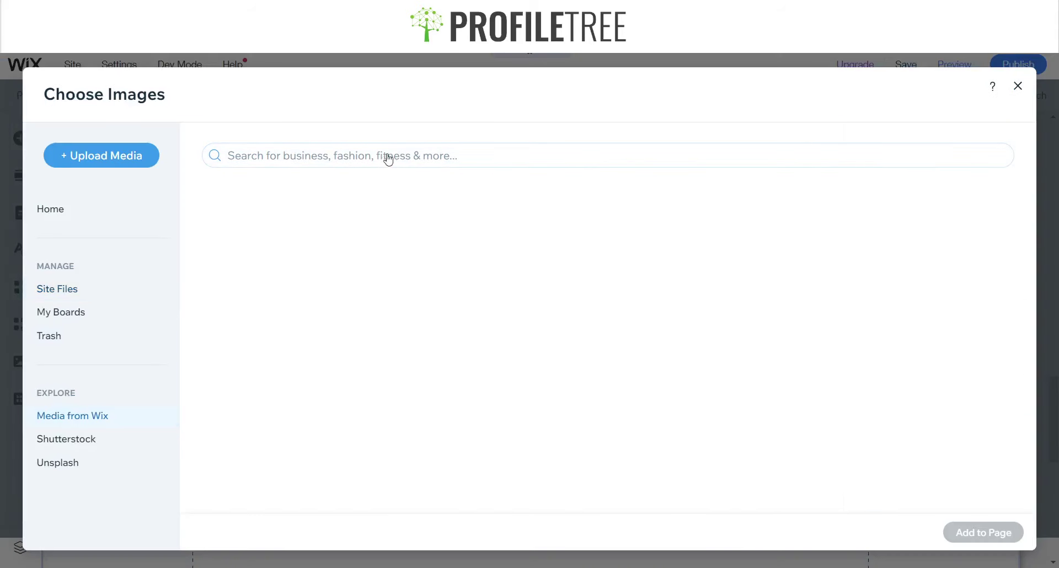
pyautogui.click(371, 150)
pyautogui.write('boutique')
pyautogui.press('Return')
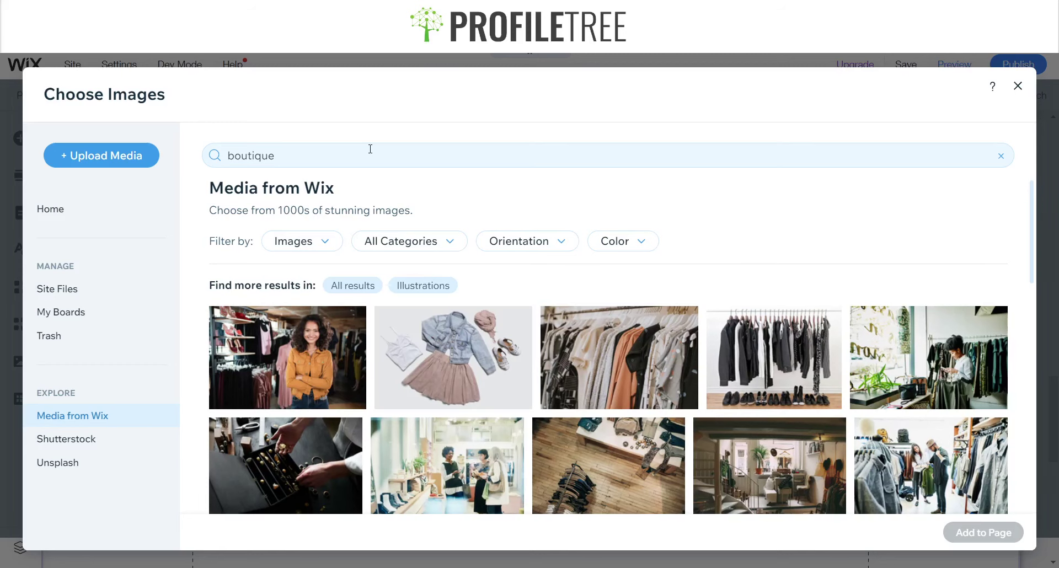
# Step: Use the Mens Clothing Boutique photo from the search results as the gallery's fourth image
pyautogui.scroll(-5, 600, 355)
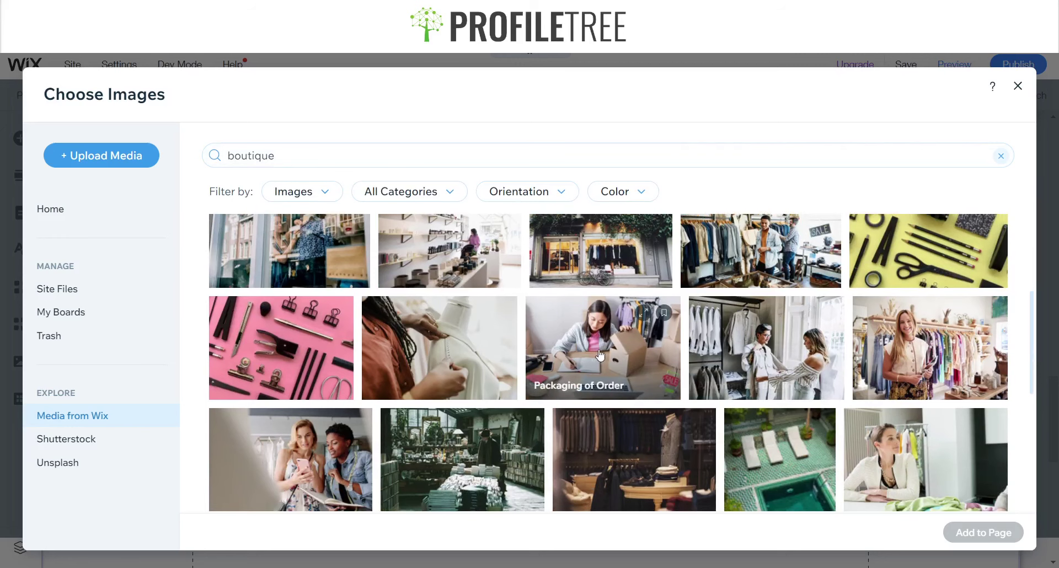
pyautogui.scroll(-3, 623, 339)
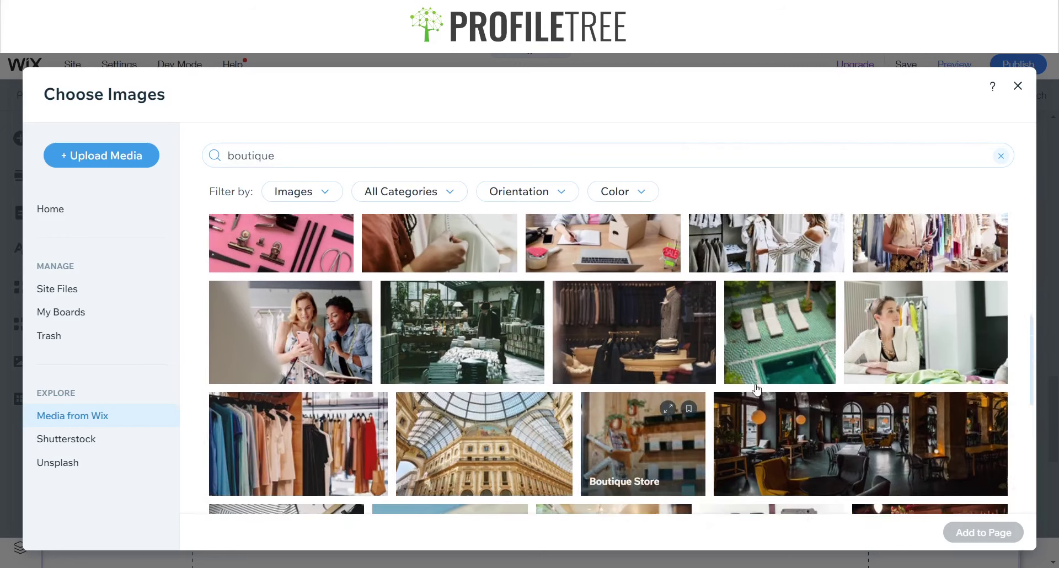
pyautogui.scroll(4, 887, 402)
pyautogui.scroll(1, 886, 402)
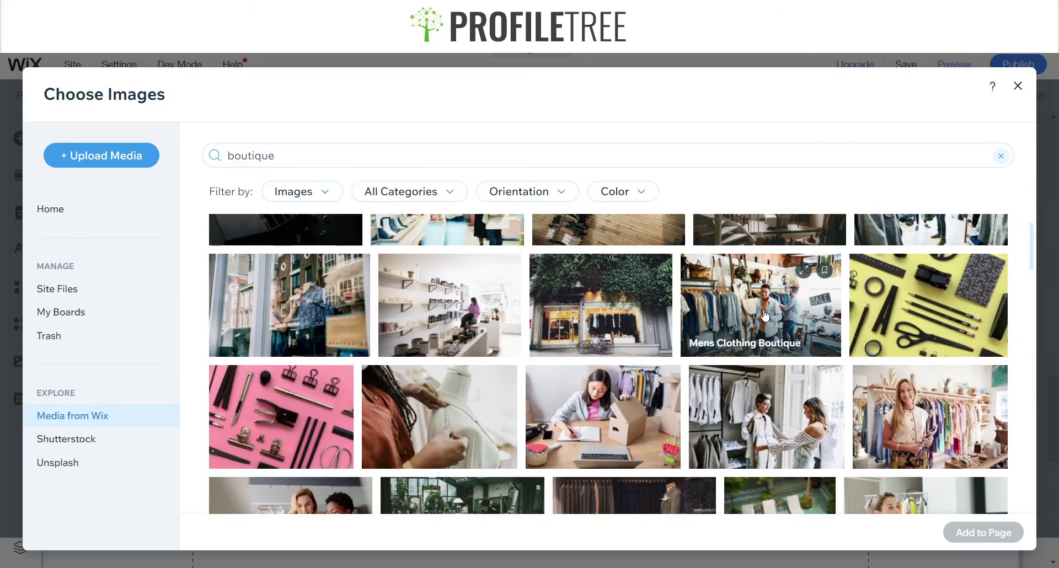
pyautogui.click(962, 532)
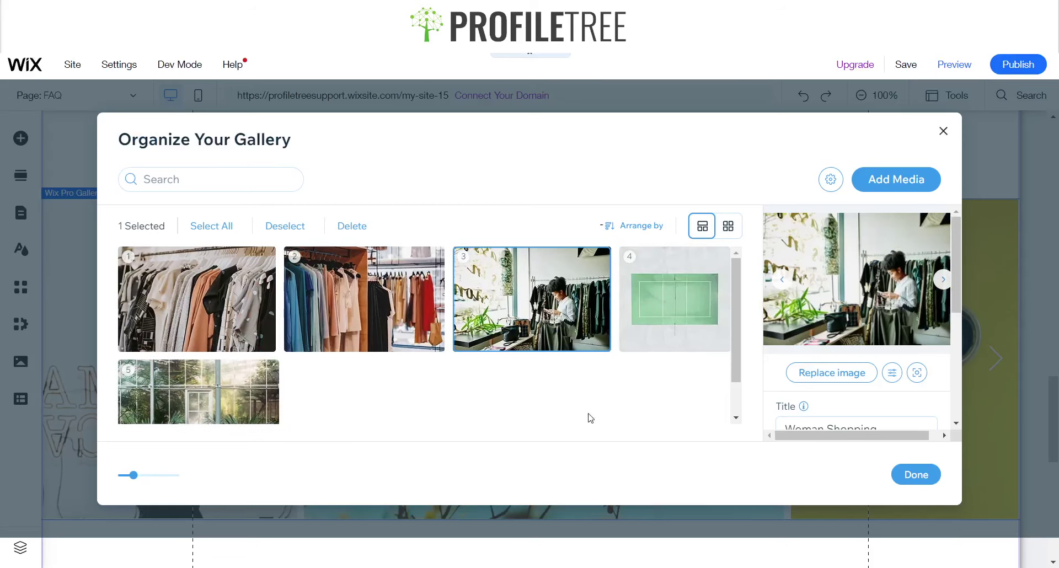
pyautogui.scroll(-1, 331, 392)
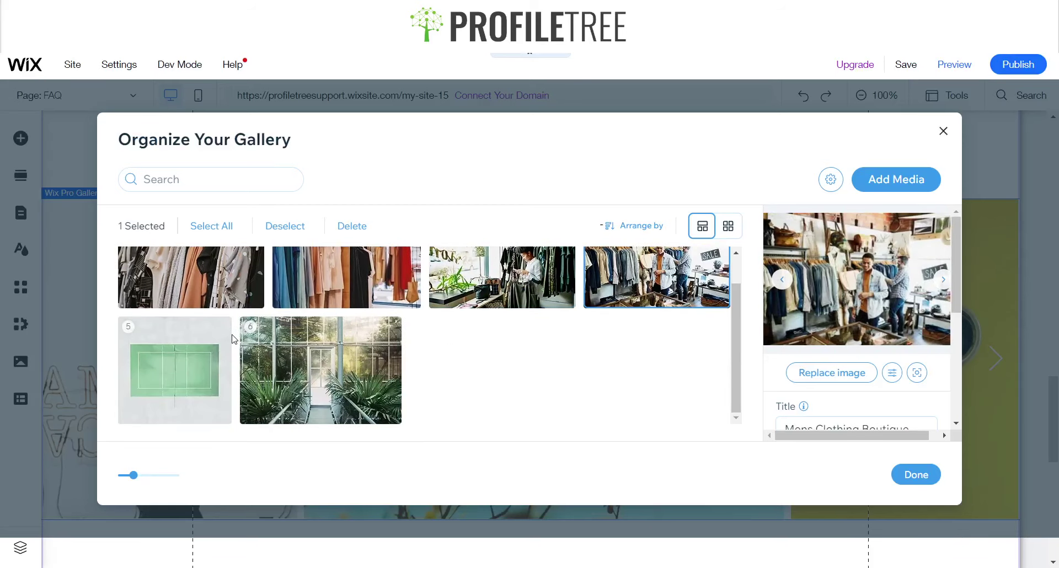
pyautogui.click(215, 333)
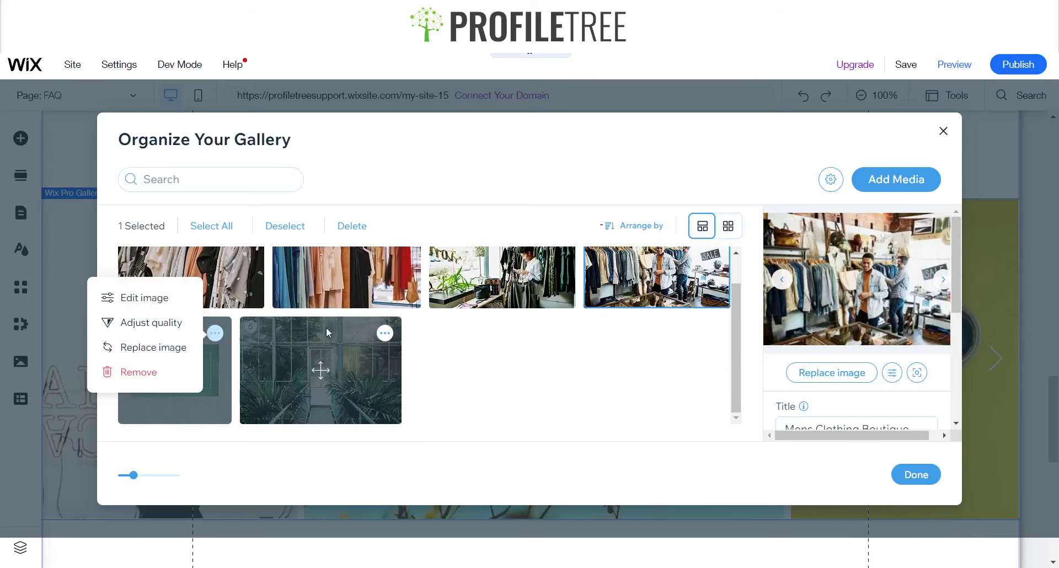
pyautogui.click(142, 302)
pyautogui.click(88, 388)
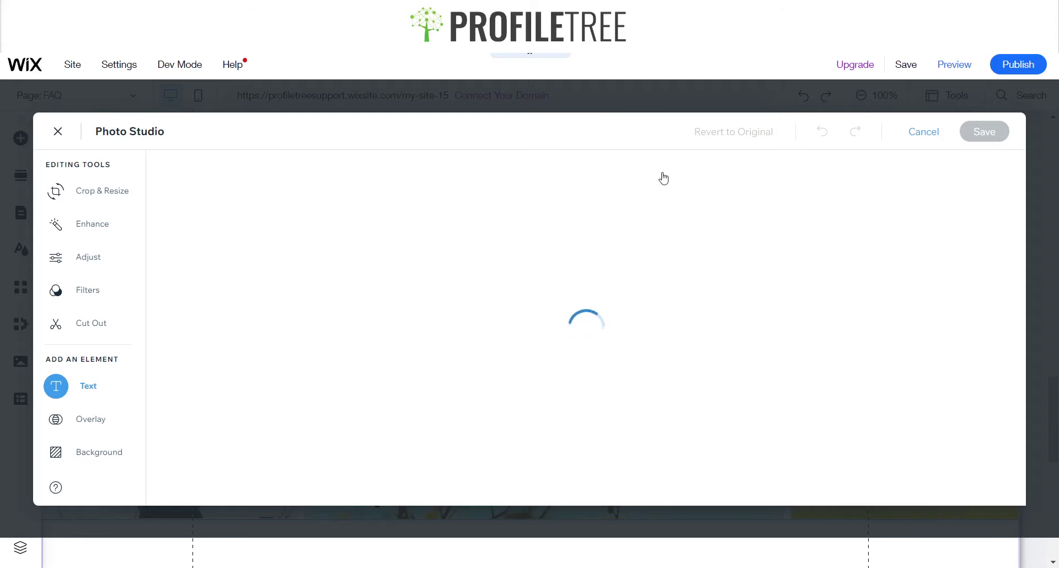
pyautogui.click(923, 136)
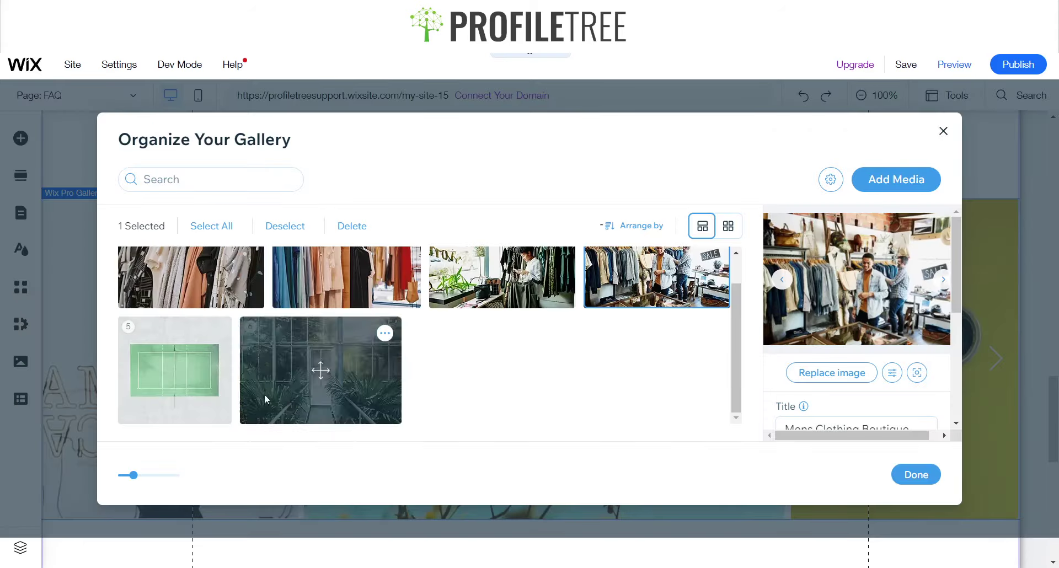
pyautogui.click(215, 333)
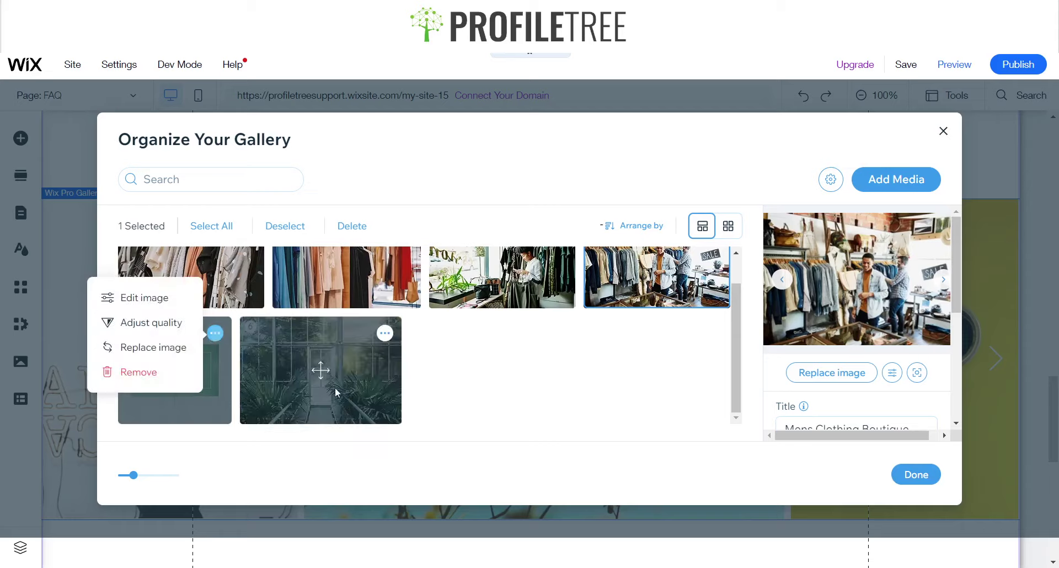
pyautogui.click(150, 301)
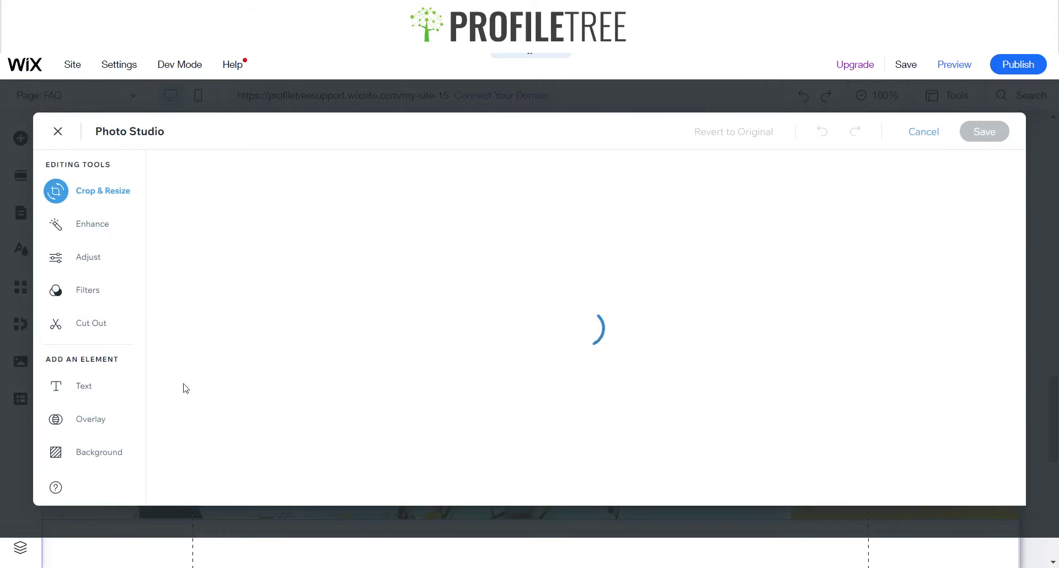
pyautogui.click(88, 385)
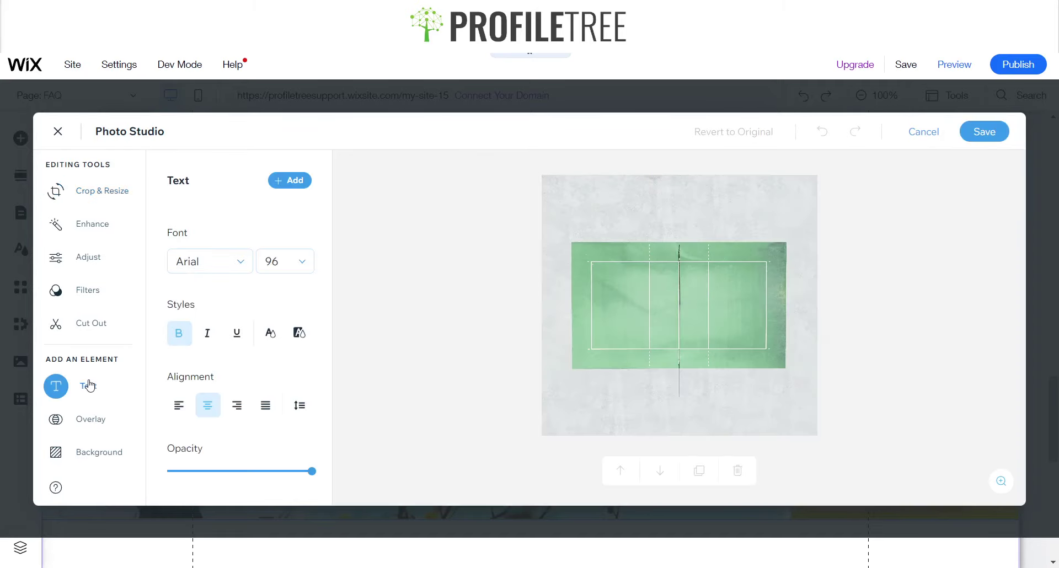
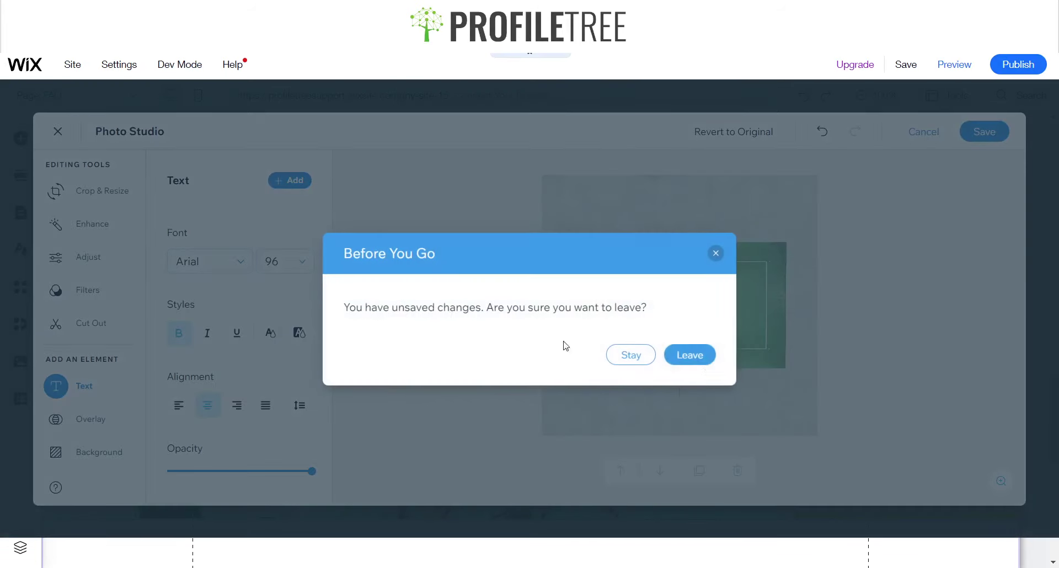
pyautogui.press('Return')
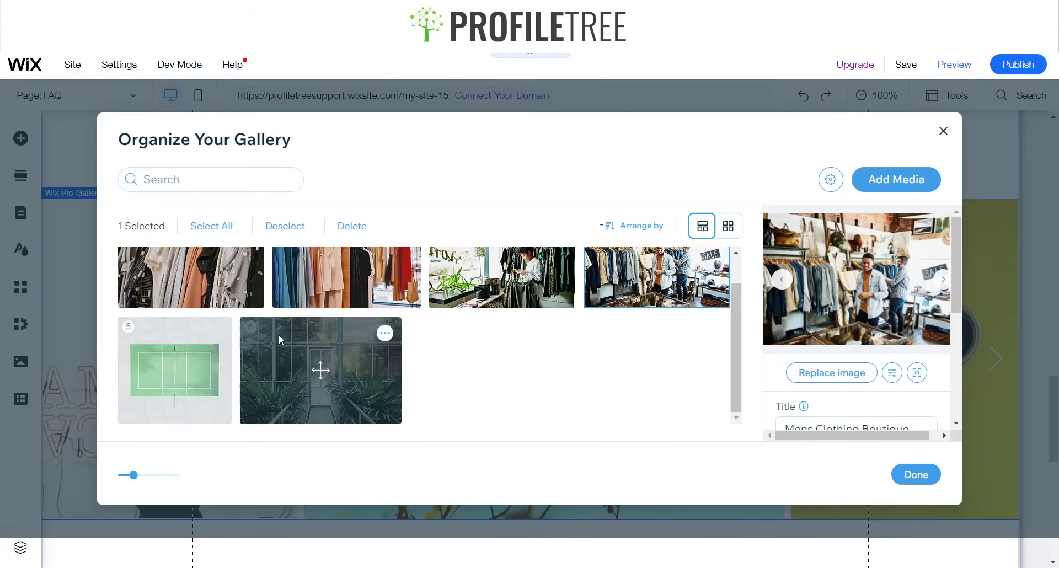
# Step: Start replacing the gallery's fifth image, the pale green one, and look through Media from Wix results for "boutique"
pyautogui.click(220, 333)
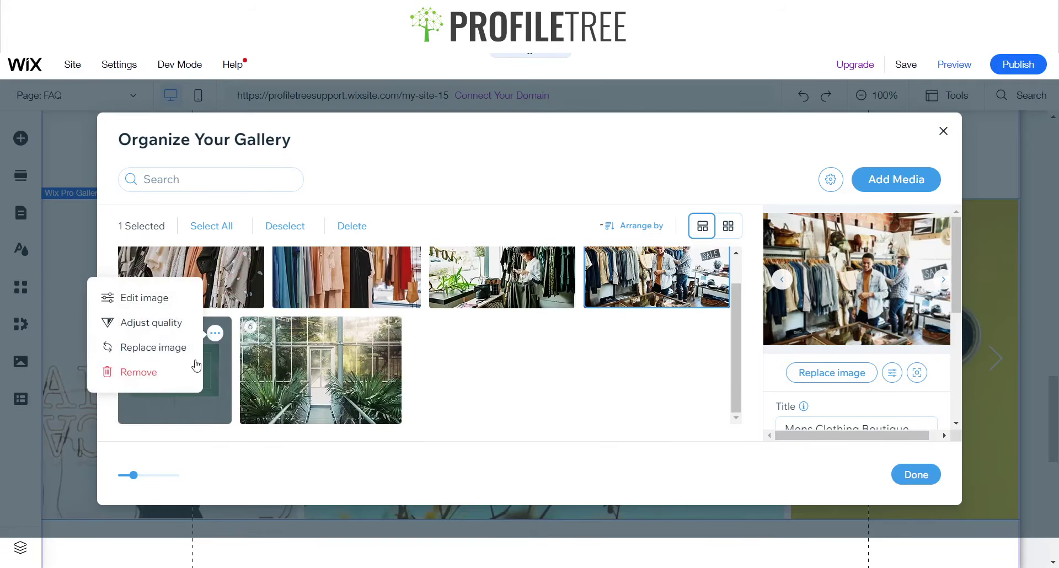
pyautogui.click(152, 353)
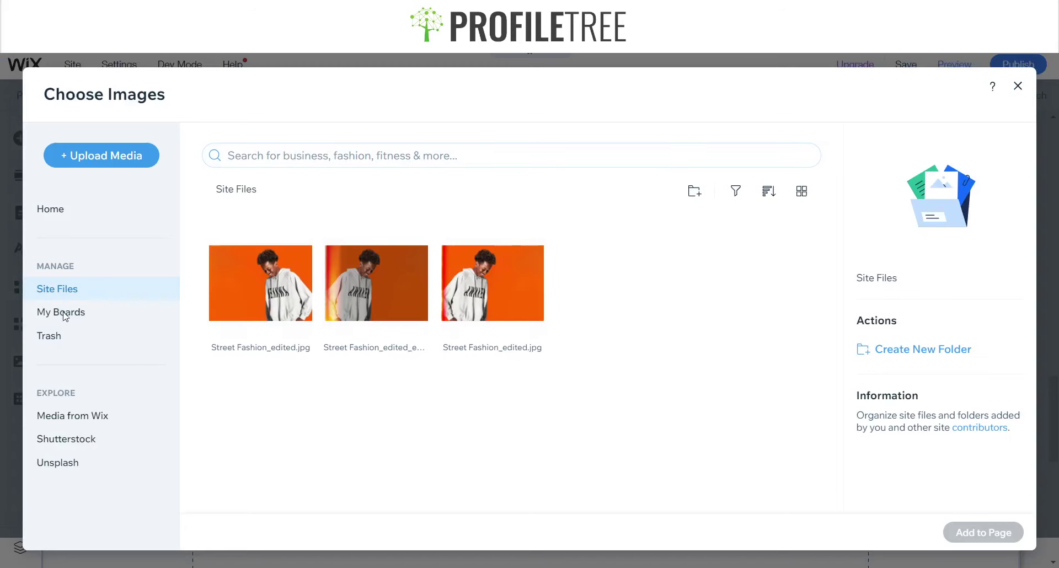
pyautogui.click(69, 414)
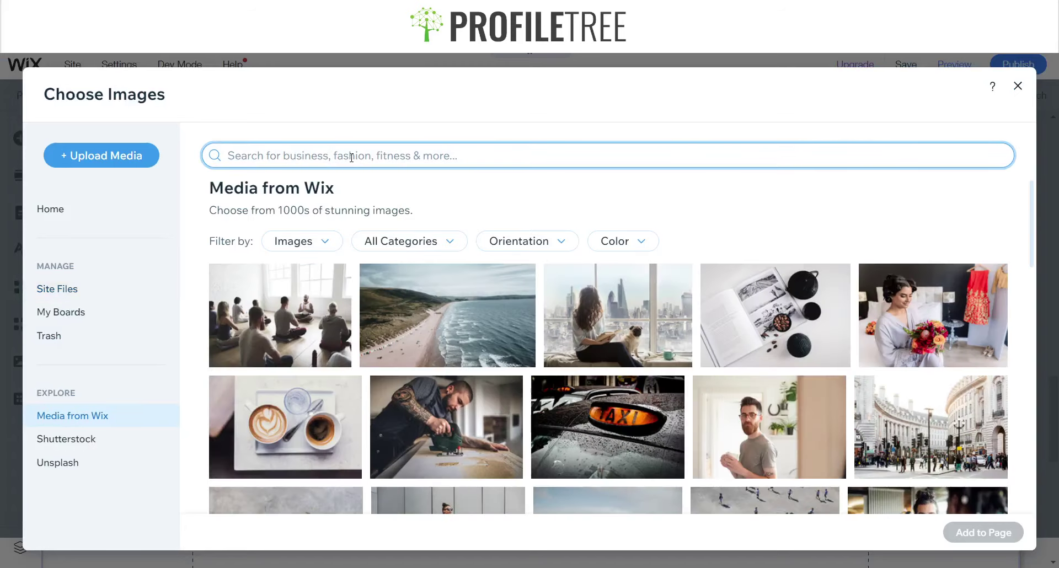
pyautogui.write('boutique')
pyautogui.press('Return')
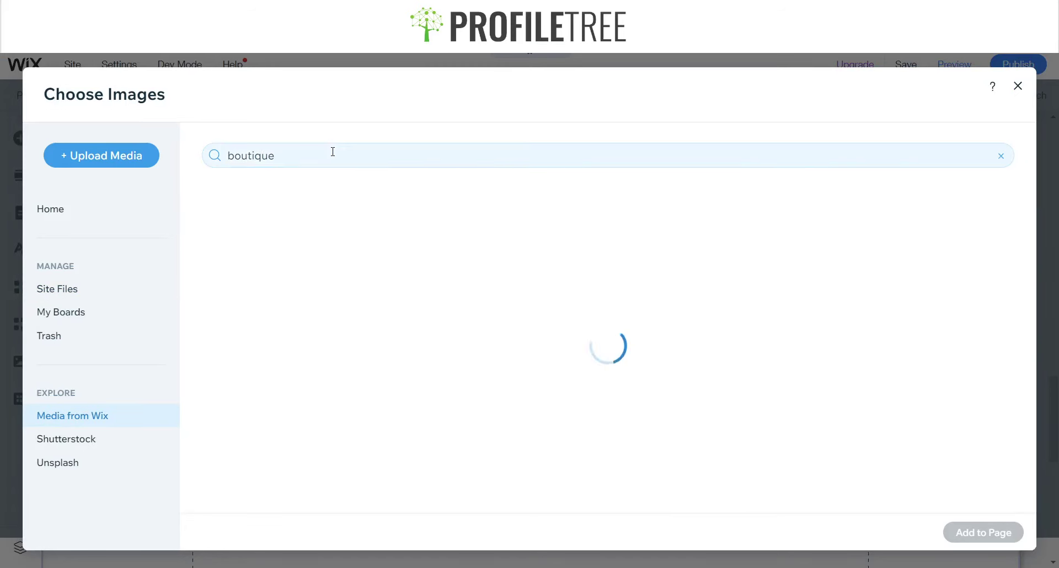
pyautogui.scroll(-10, 711, 371)
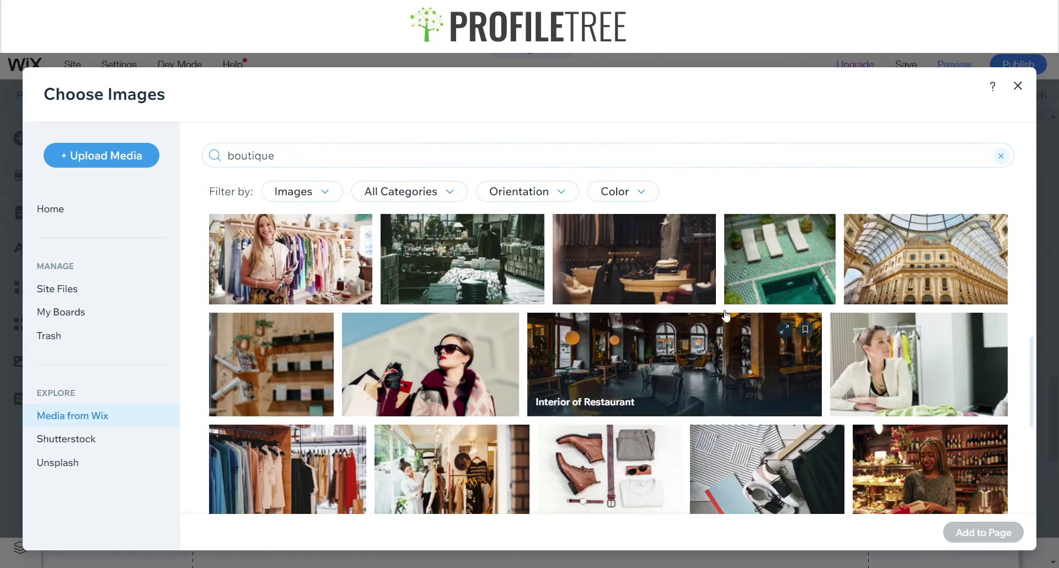
pyautogui.scroll(-5, 640, 354)
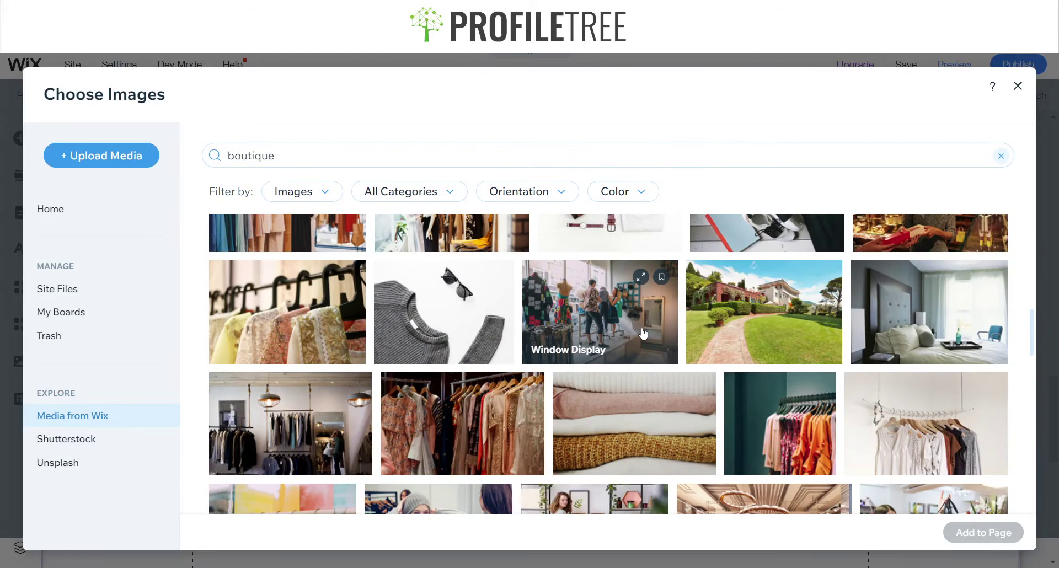
pyautogui.scroll(-4, 642, 334)
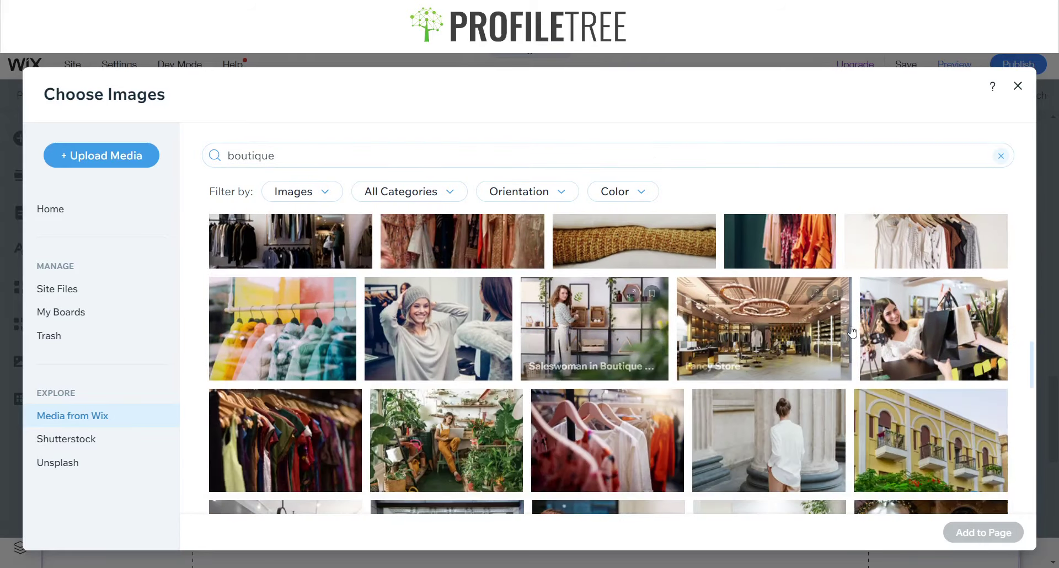
pyautogui.scroll(-4, 800, 337)
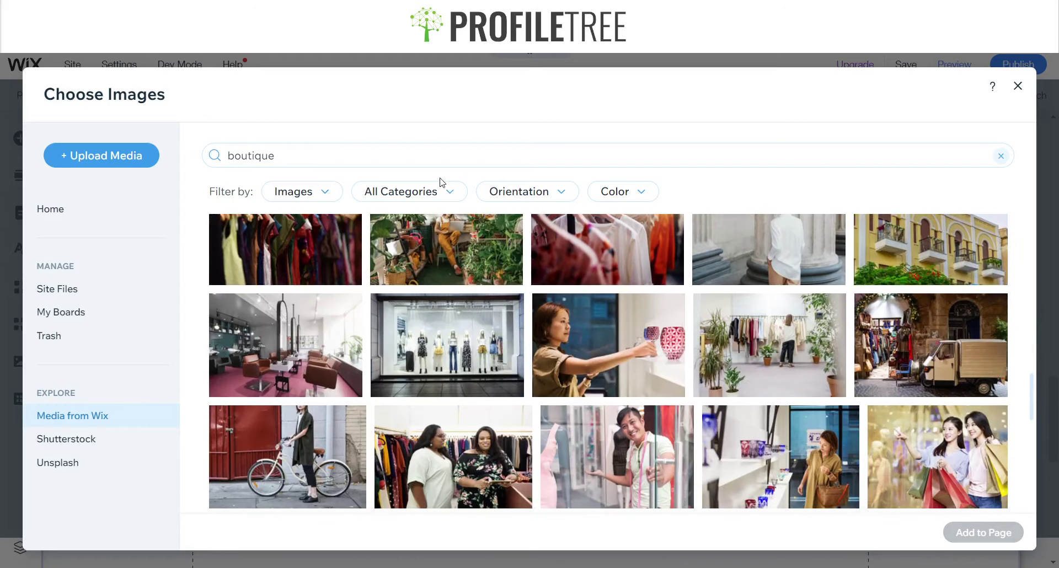
# Step: Search Media from Wix for "clothing store front" and use the Clothing Store photo as the gallery's fifth image
pyautogui.click(422, 156)
pyautogui.press('BackSpace')
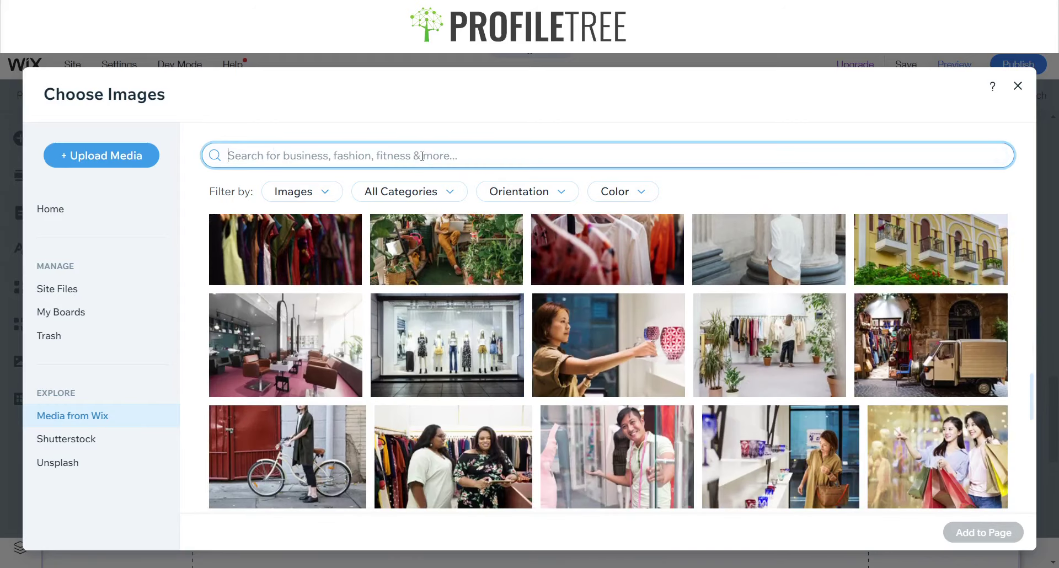
pyautogui.write('clothing sto')
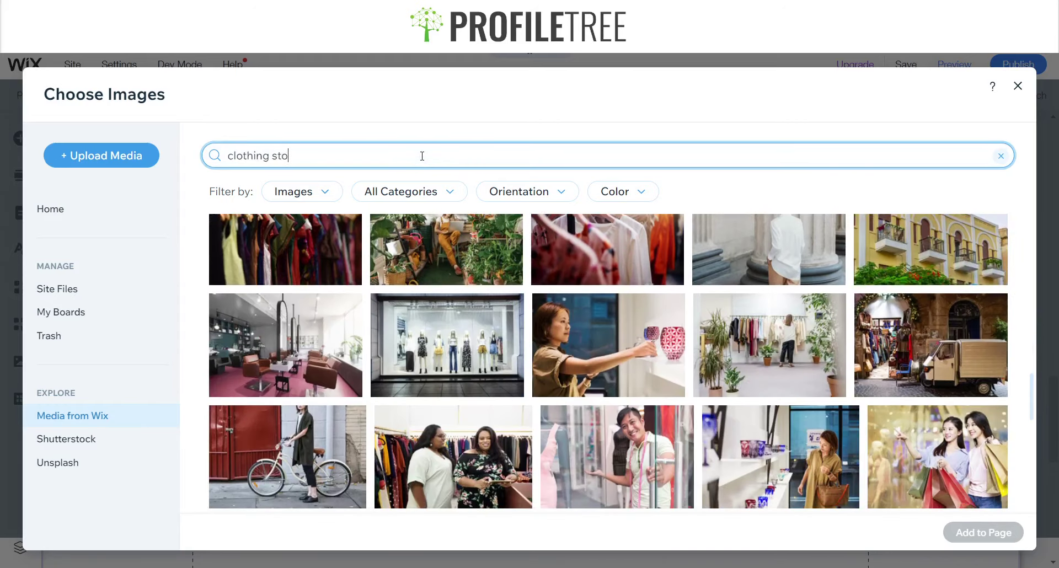
pyautogui.write('re front')
pyautogui.press('Return')
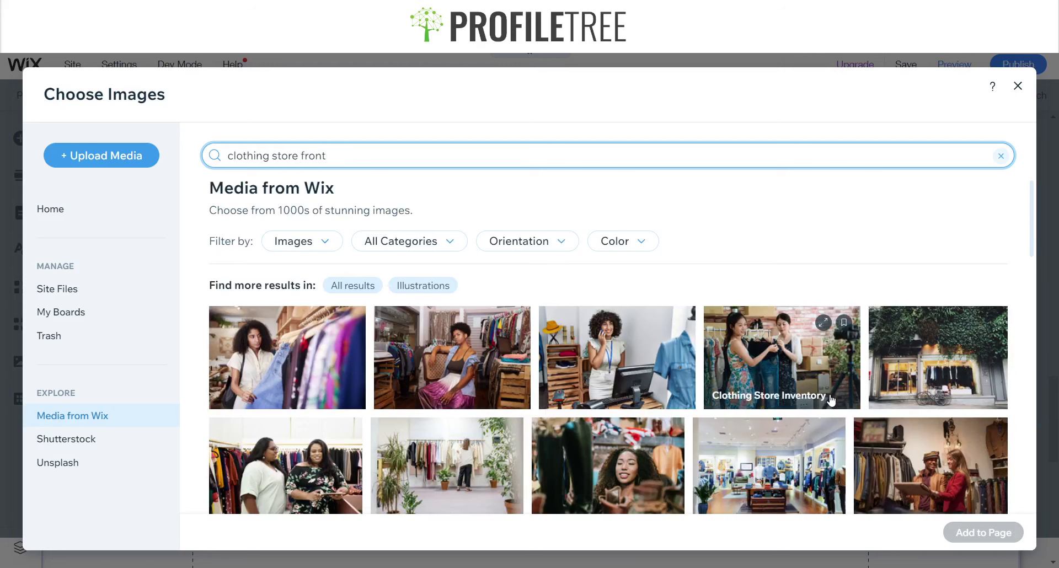
pyautogui.scroll(-2, 783, 359)
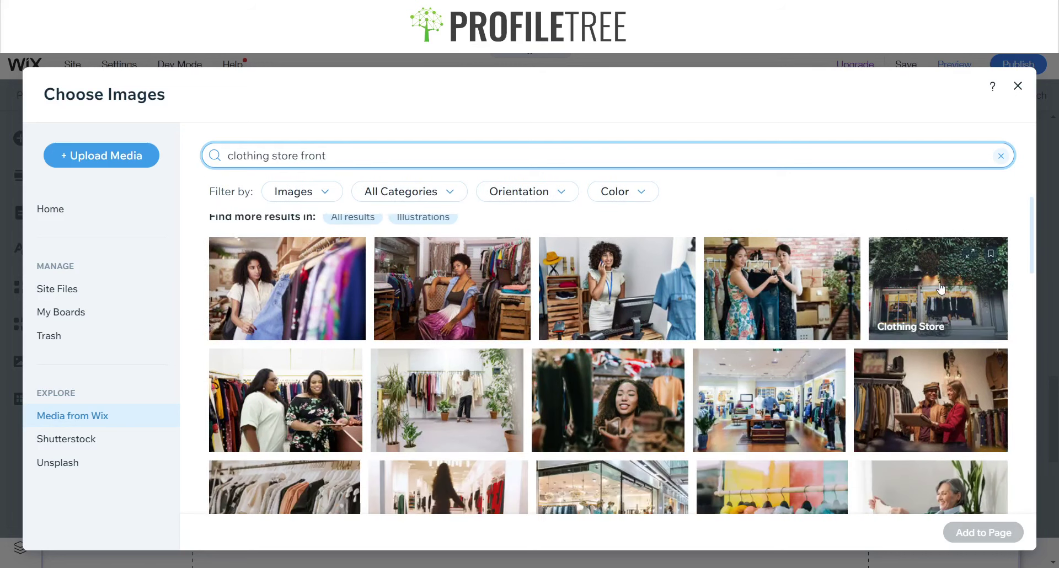
pyautogui.click(941, 287)
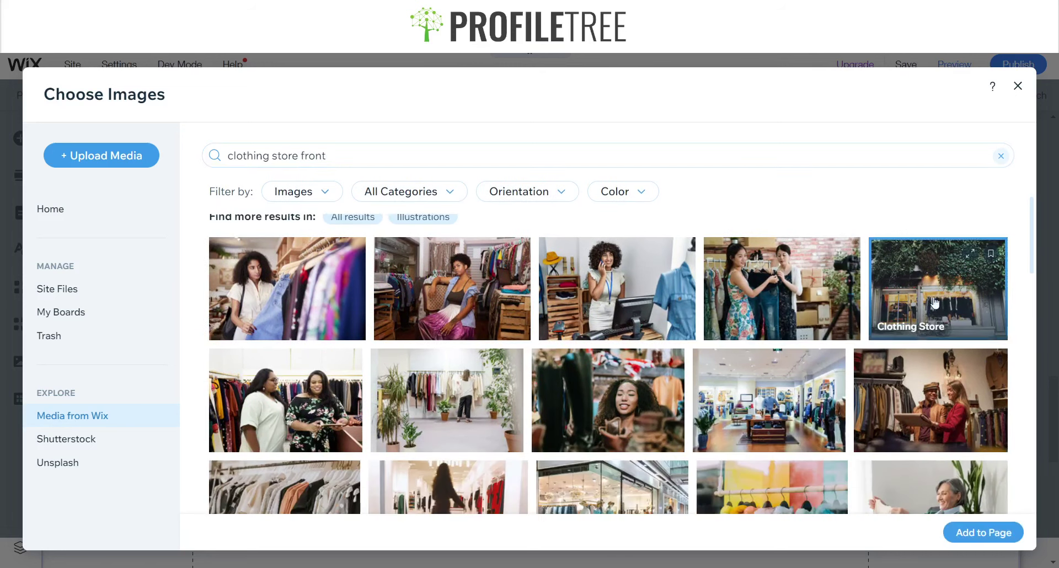
pyautogui.click(980, 532)
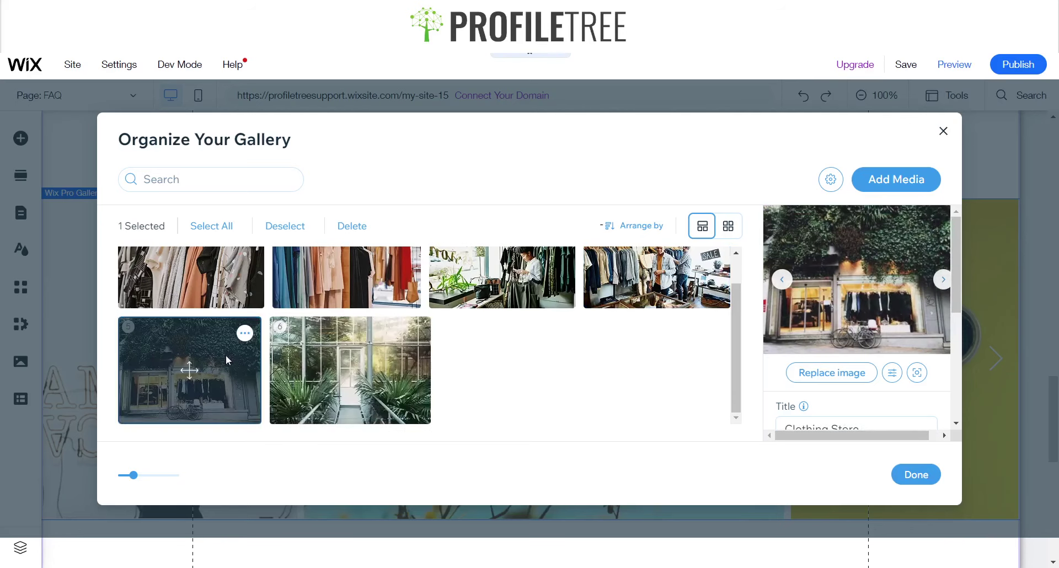
# Step: Move the Clothing Store photo to first place in the gallery and remove the greenhouse image
pyautogui.moveTo(226, 355); pyautogui.dragTo(265, 353)
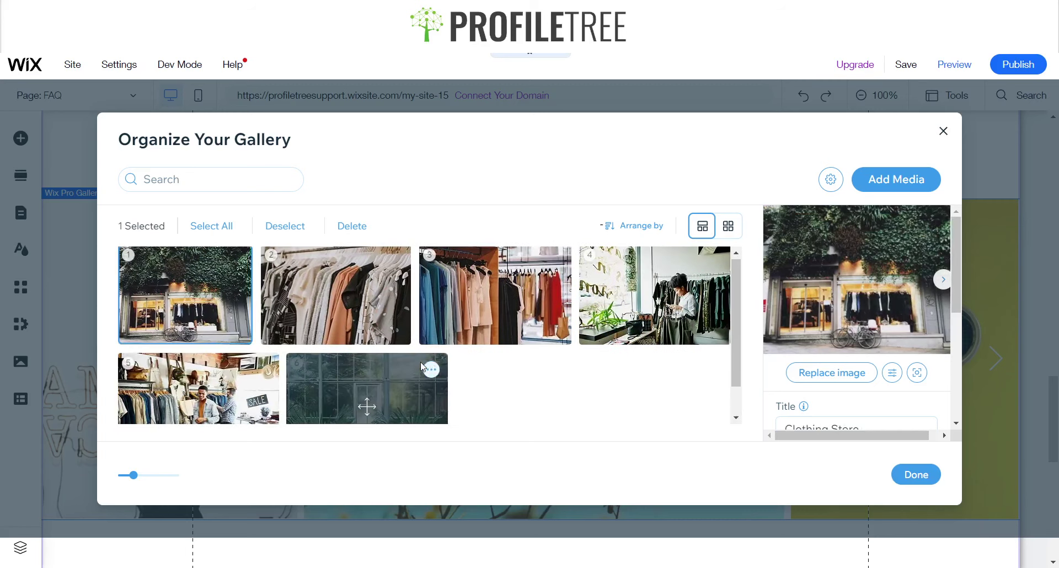
pyautogui.click(430, 364)
pyautogui.click(338, 408)
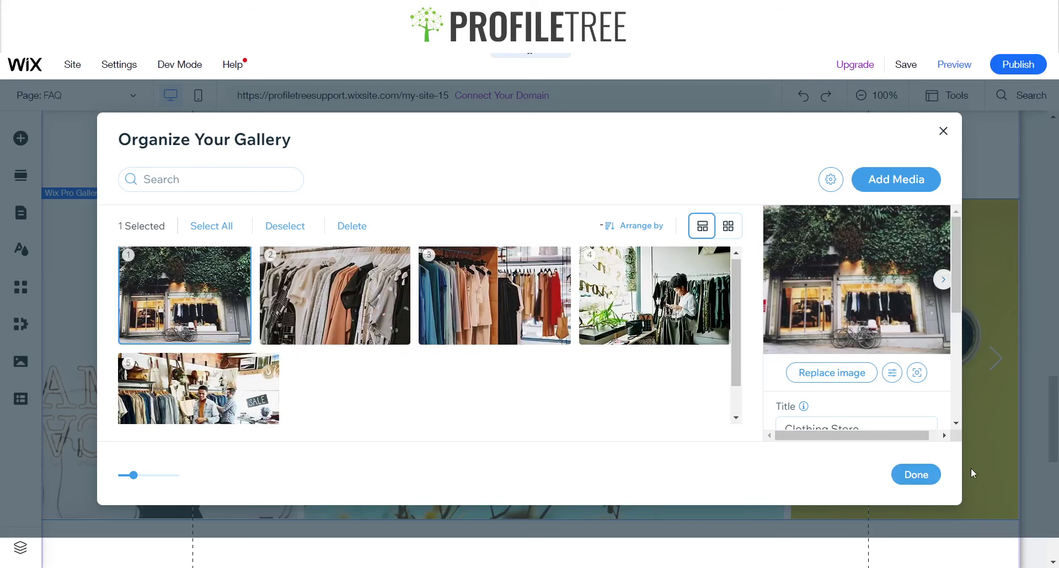
pyautogui.click(917, 476)
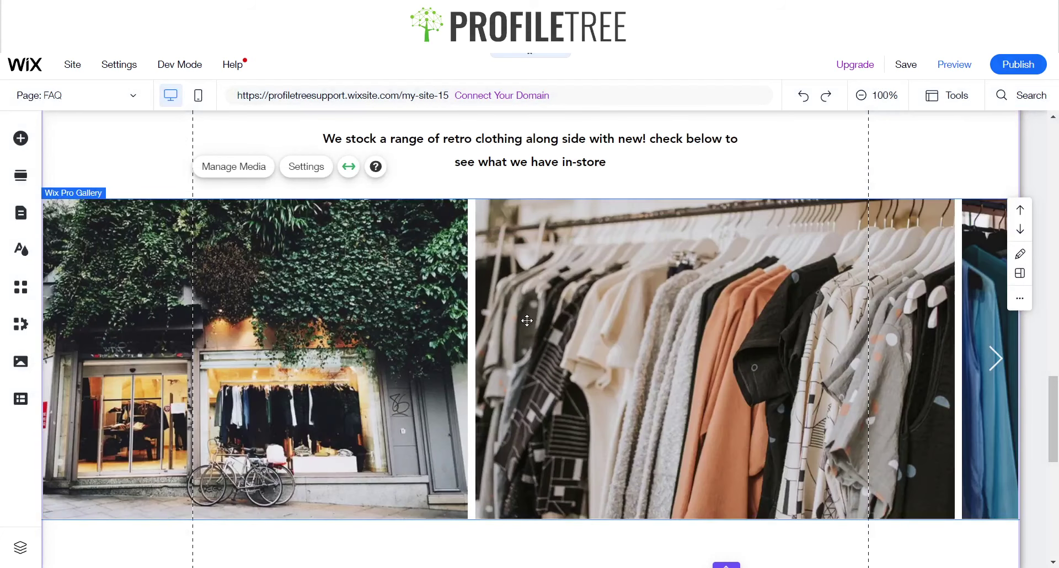
# Step: Preview the FAQ page and review its opening section with the slideshow and the most asked questions text
pyautogui.click(950, 72)
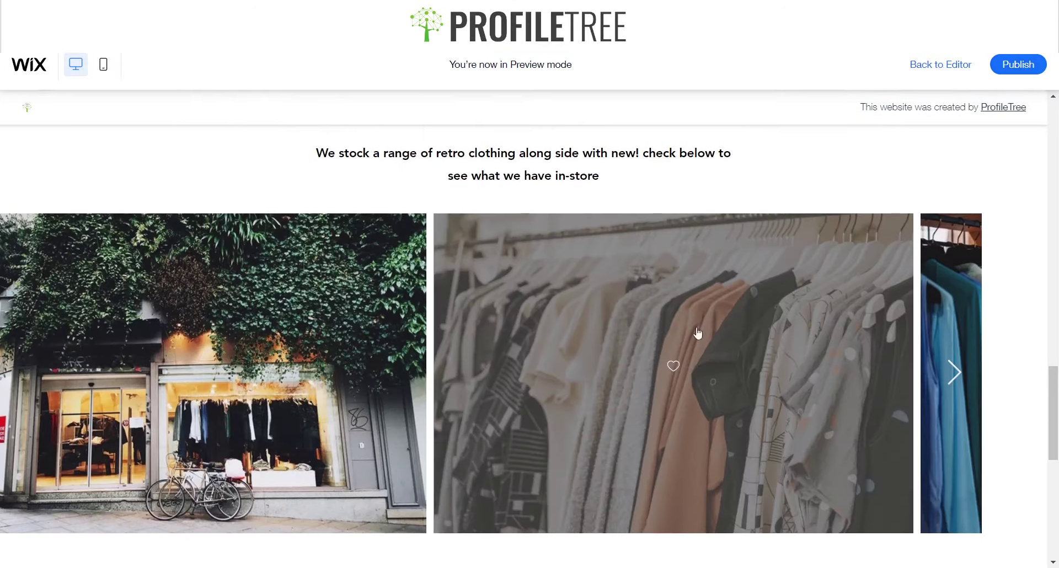
pyautogui.scroll(5, 767, 310)
pyautogui.scroll(15, 767, 311)
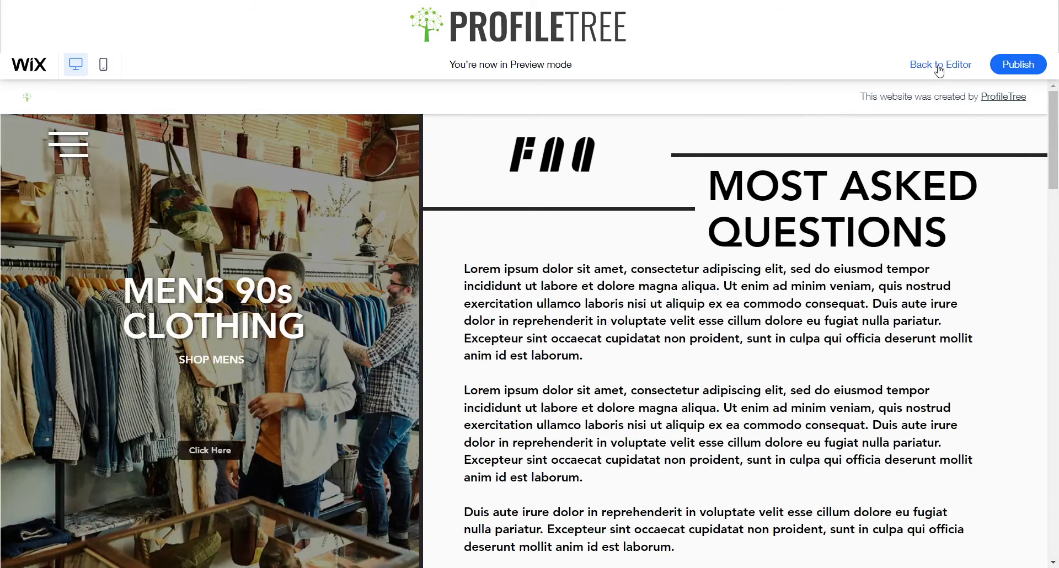
pyautogui.scroll(-1, 358, 323)
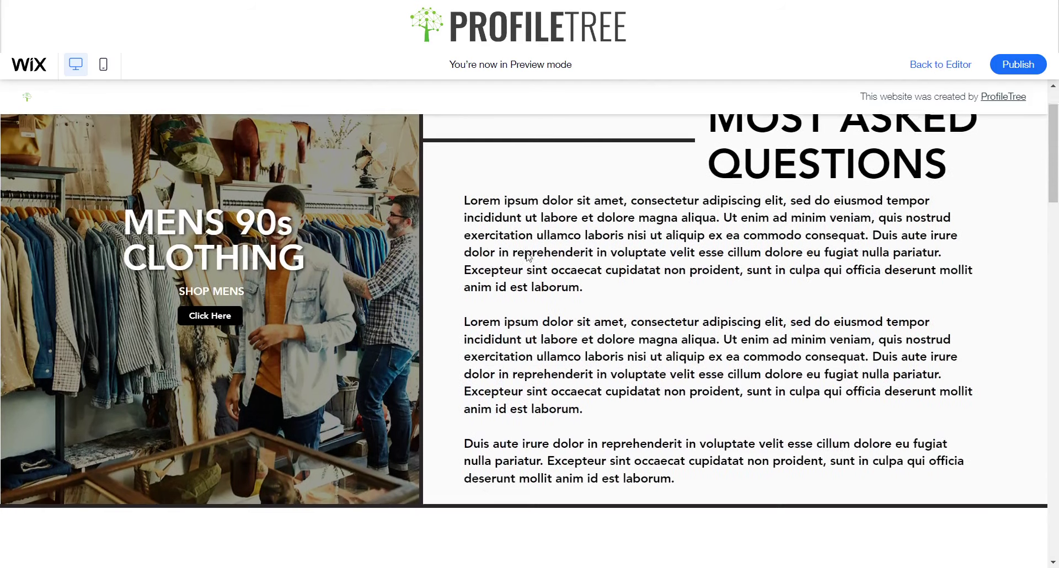
pyautogui.moveTo(457, 199); pyautogui.dragTo(907, 413)
pyautogui.click(618, 387)
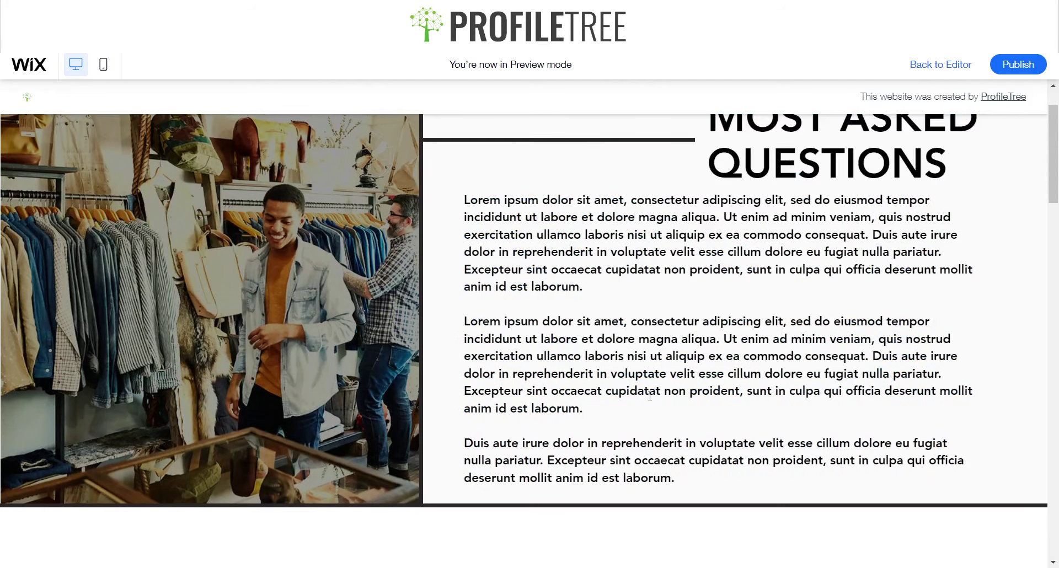
# Step: Check the stock section in the preview and advance its gallery to view the remaining photos
pyautogui.scroll(-5, 541, 300)
pyautogui.scroll(-10, 333, 313)
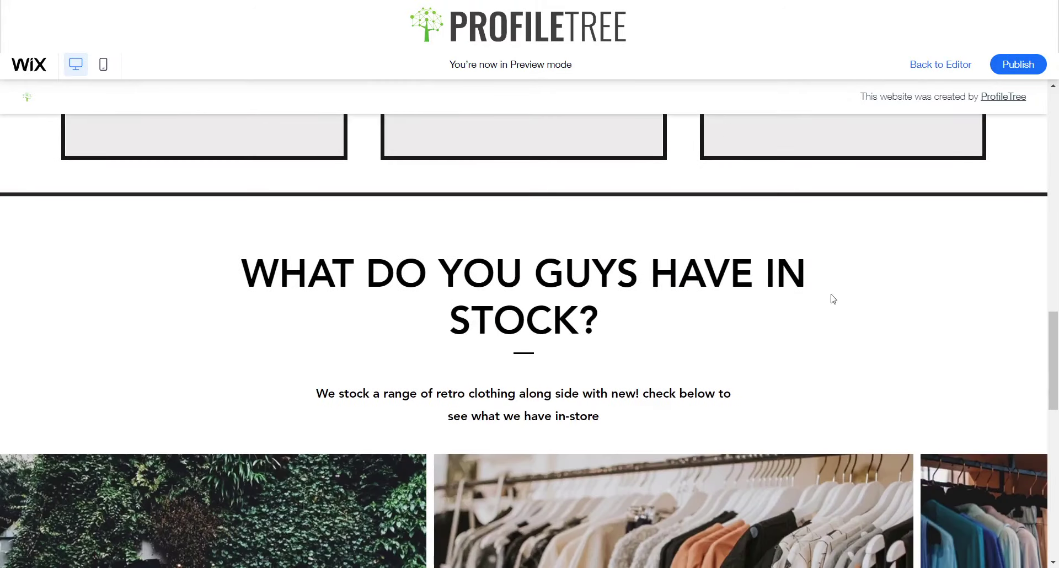
pyautogui.scroll(-2, 343, 247)
pyautogui.scroll(-5, 556, 251)
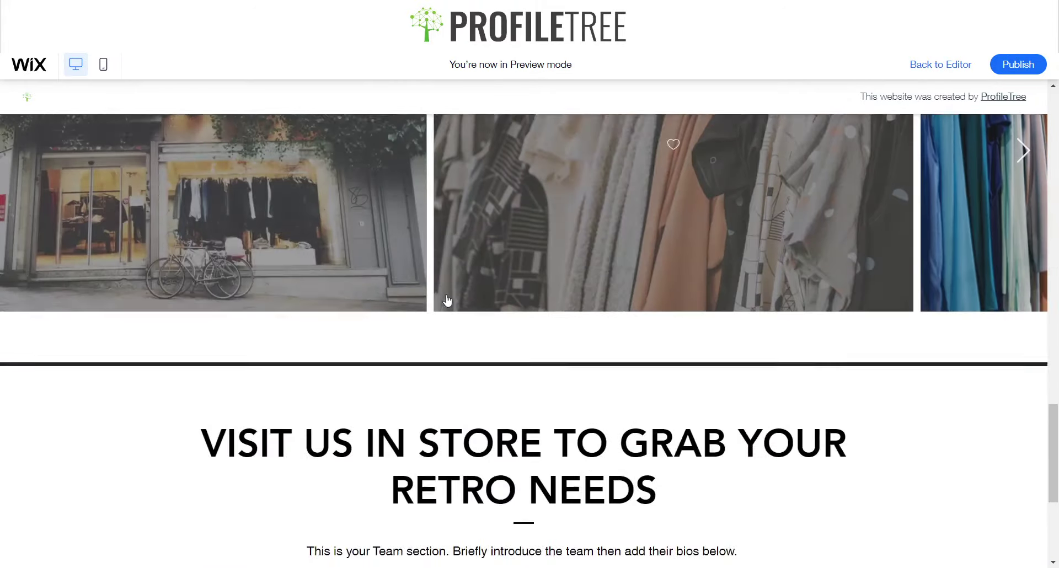
pyautogui.scroll(2, 633, 276)
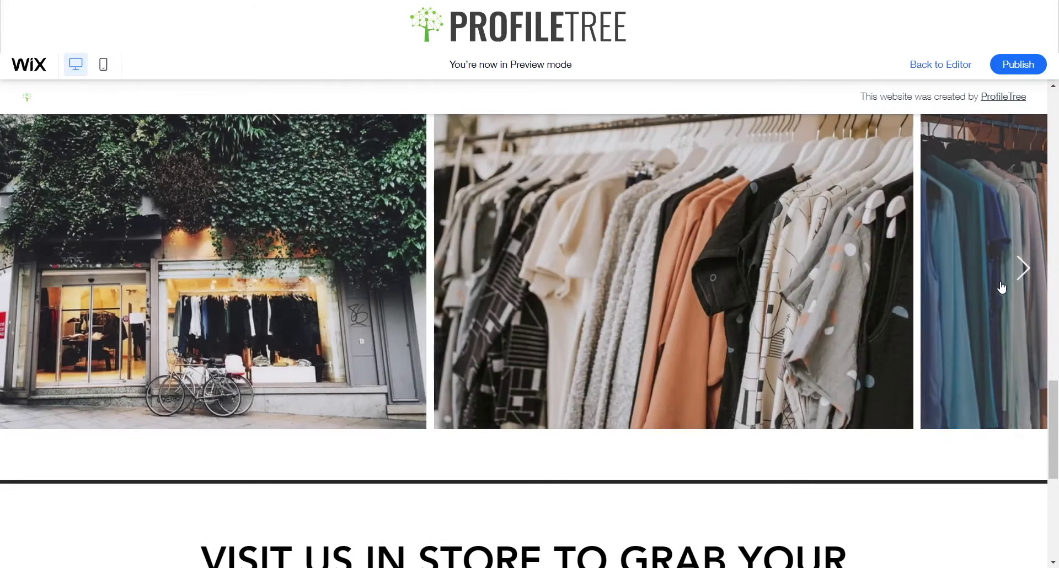
pyautogui.click(1021, 270)
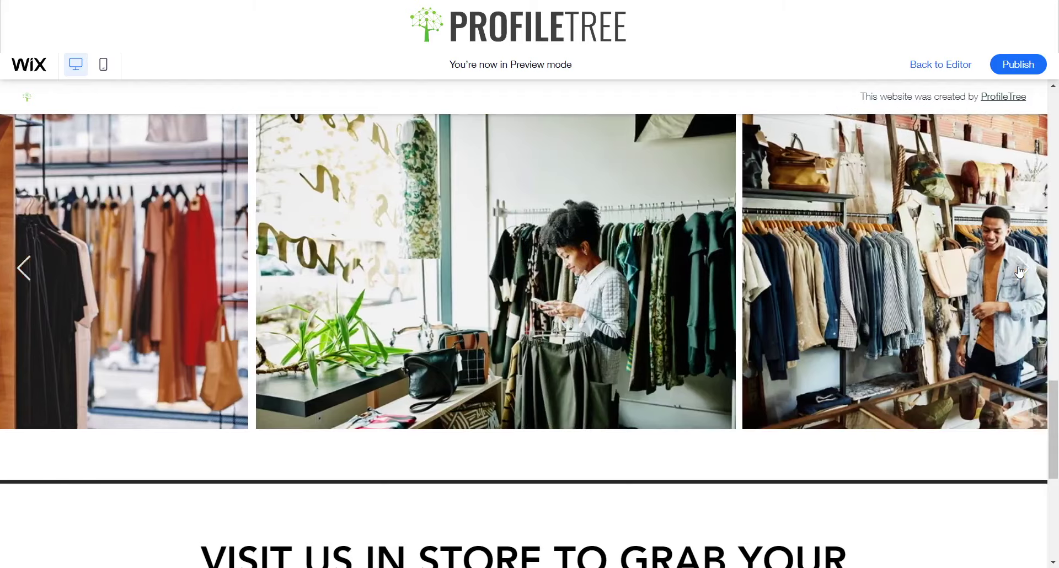
# Step: Review the previewed store visit section, including its heading and map, and return to the editor
pyautogui.scroll(-6, 369, 338)
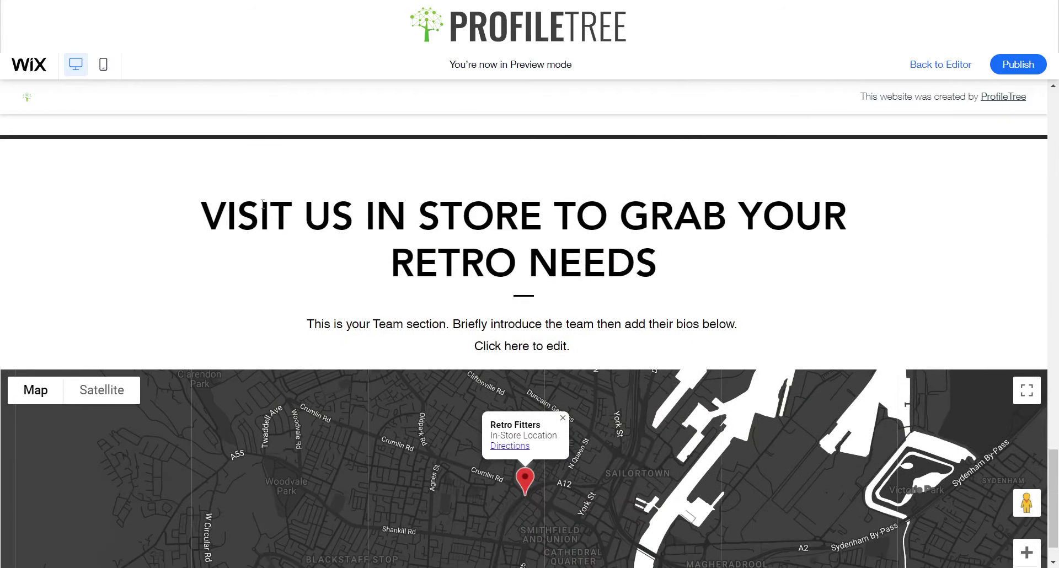
pyautogui.moveTo(194, 212); pyautogui.dragTo(796, 267)
pyautogui.scroll(-1, 373, 260)
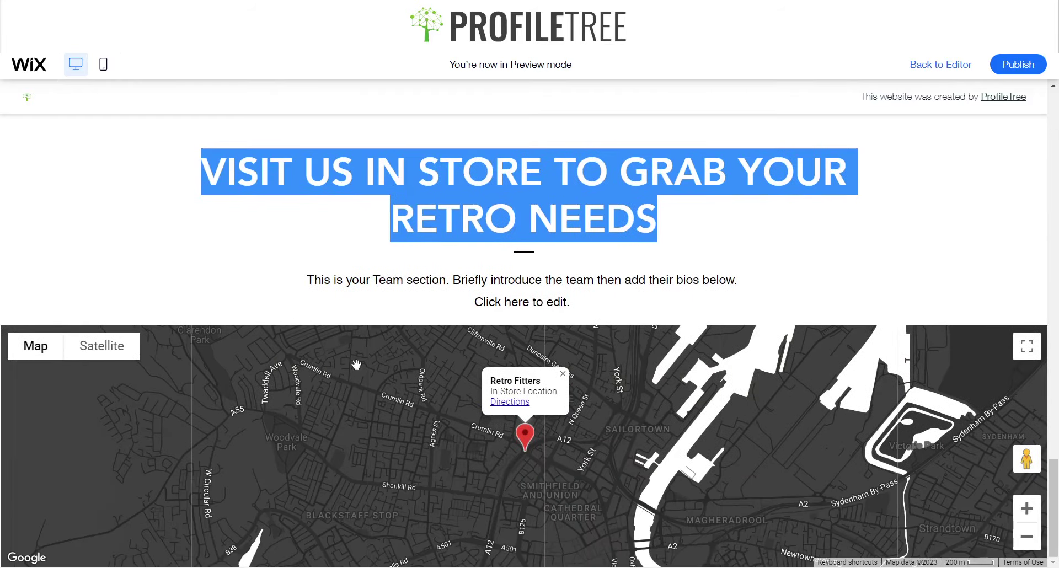
pyautogui.click(254, 269)
pyautogui.scroll(1, 557, 292)
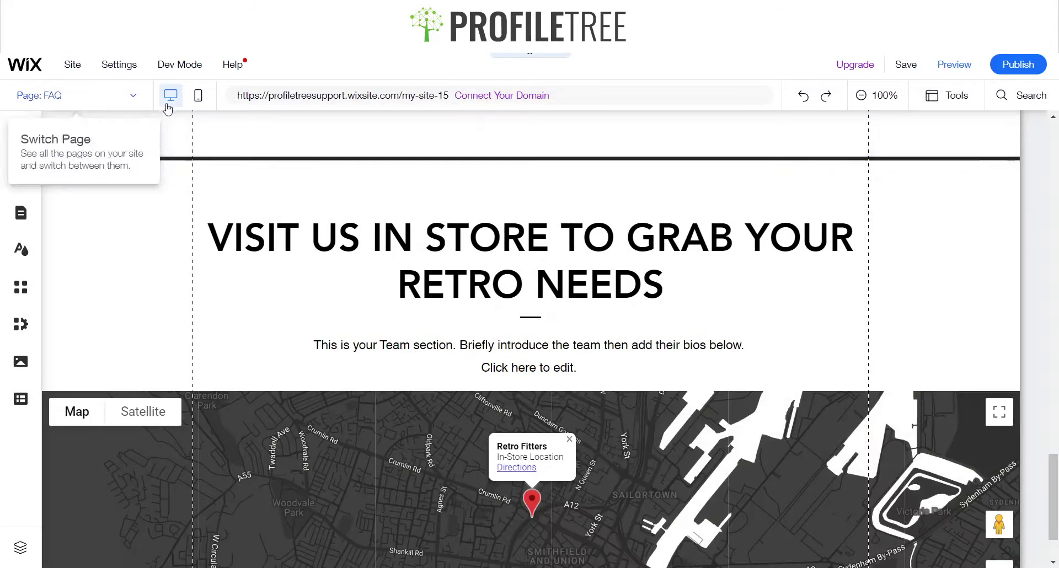
# Step: Inspect the FAQ page's mobile layout from top to team section, and return to the desktop layout
pyautogui.click(200, 98)
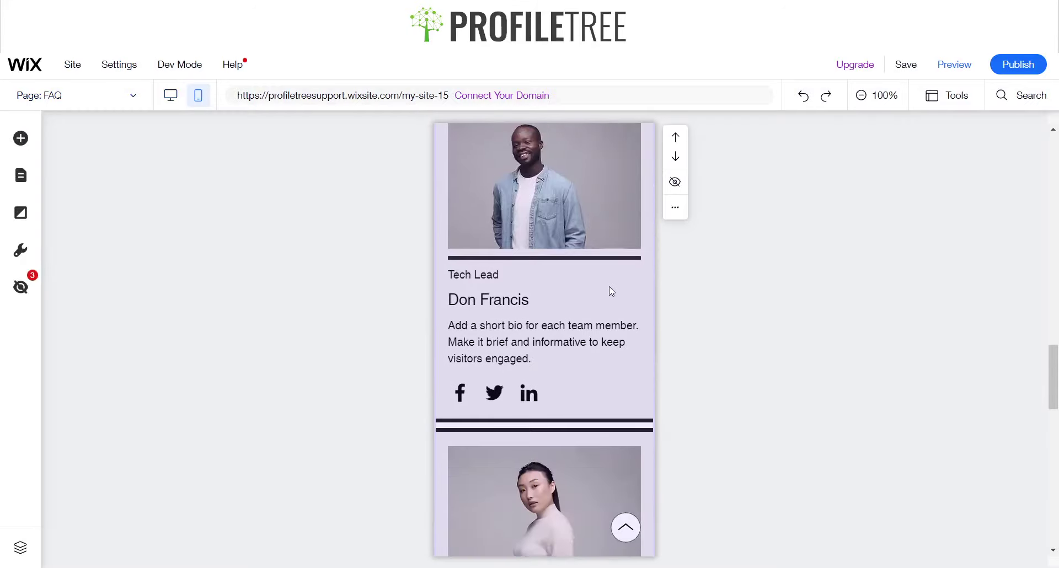
pyautogui.scroll(15, 609, 286)
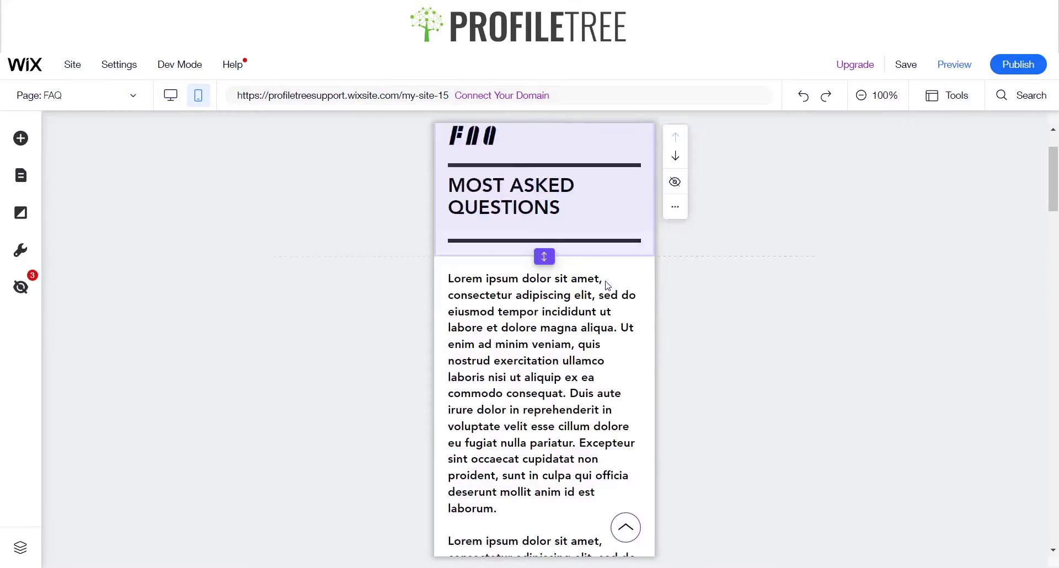
pyautogui.scroll(-15, 607, 285)
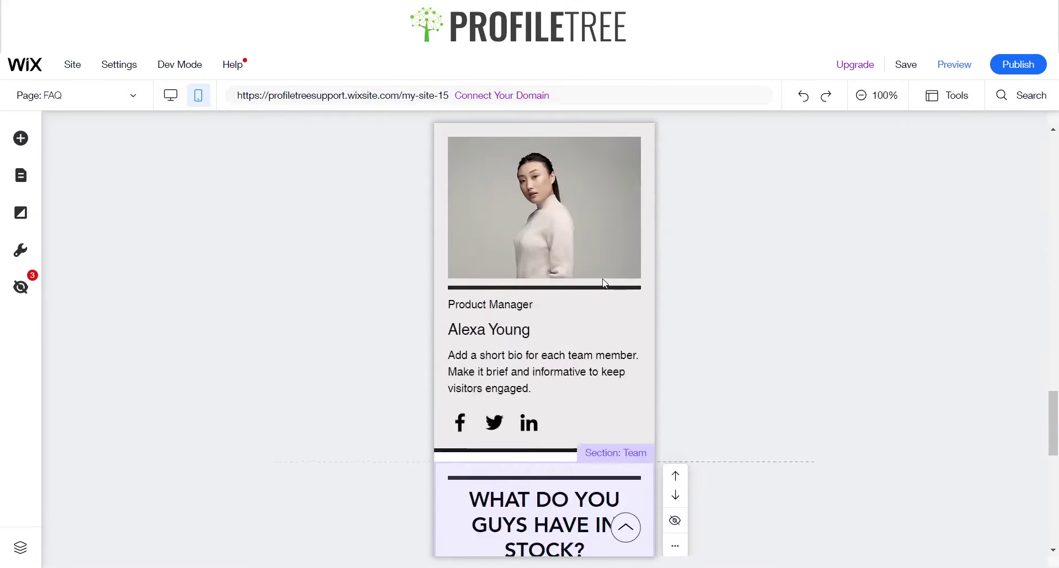
pyautogui.scroll(15, 604, 282)
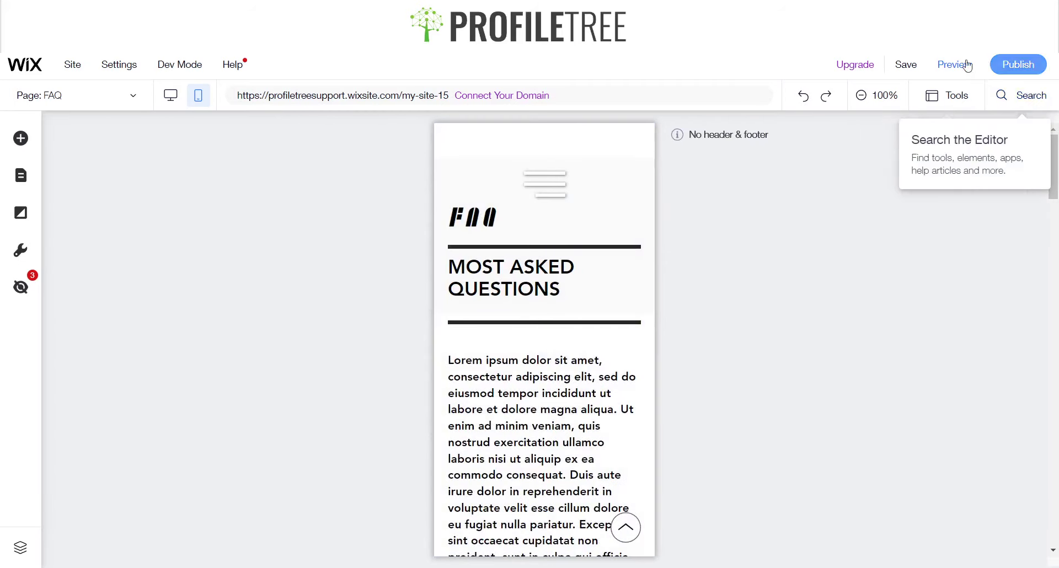
pyautogui.click(158, 216)
pyautogui.hotkey('ctrl', 'm')
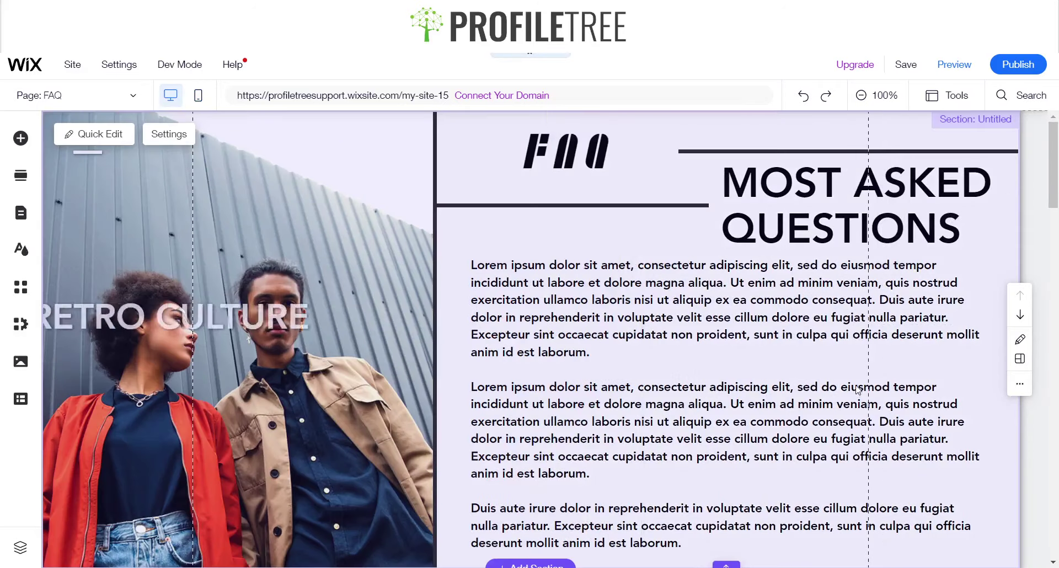
# Step: Add the in-page menu with solid black dots to the FAQ page
pyautogui.scroll(-3, 309, 219)
pyautogui.scroll(3, 427, 189)
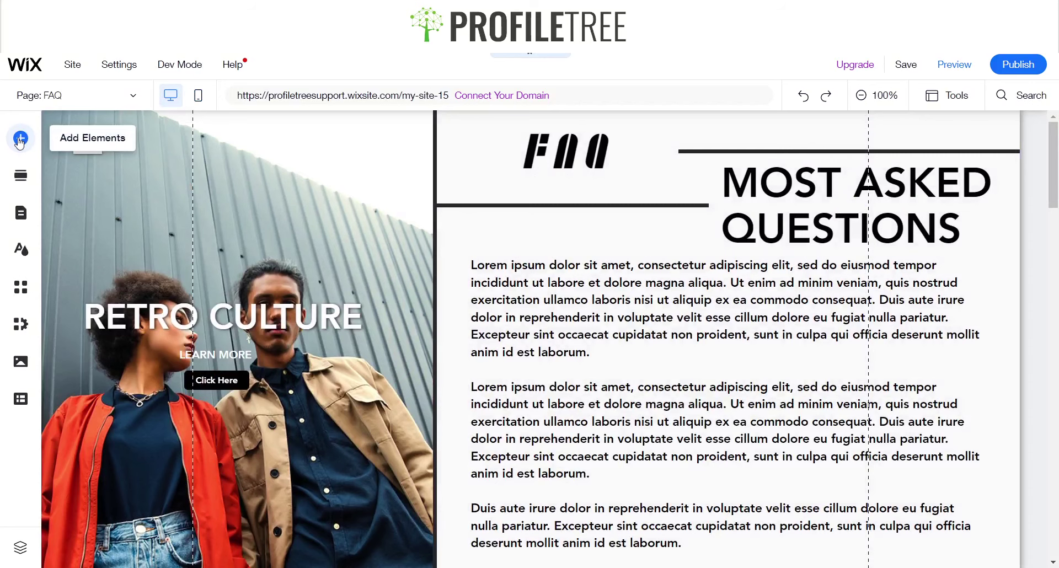
pyautogui.click(20, 139)
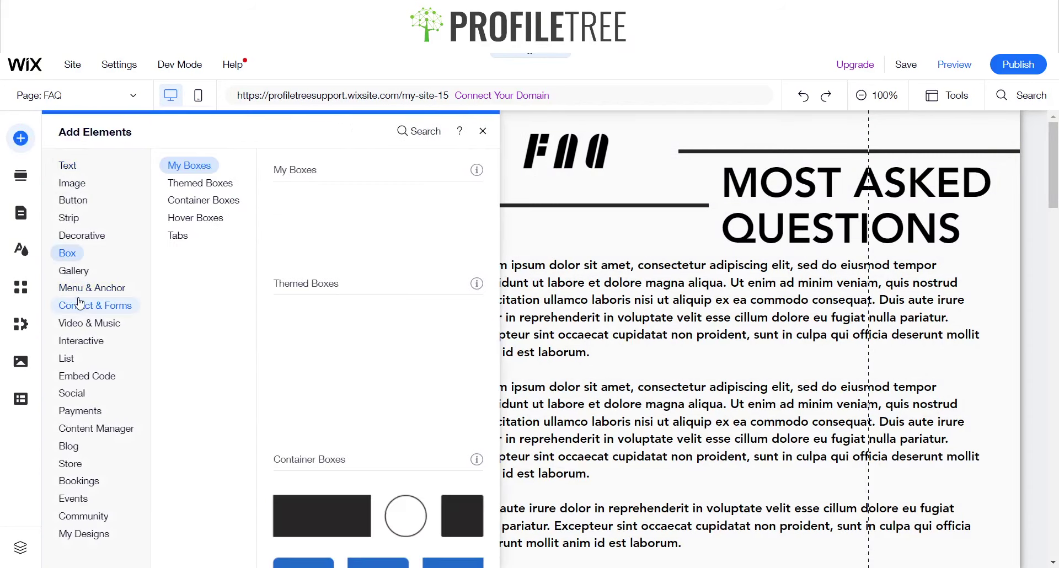
pyautogui.moveTo(80, 304)
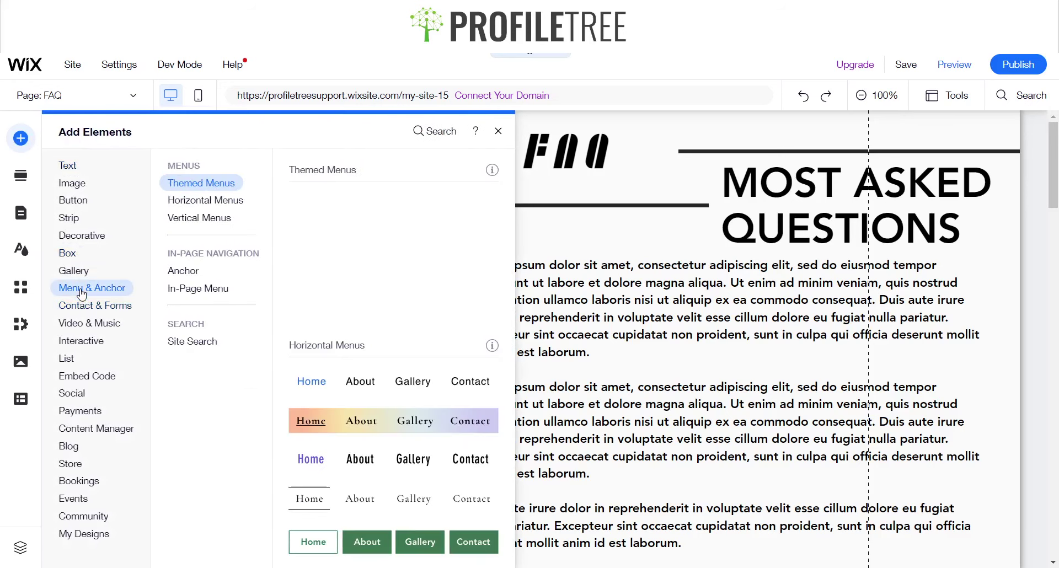
pyautogui.moveTo(197, 300)
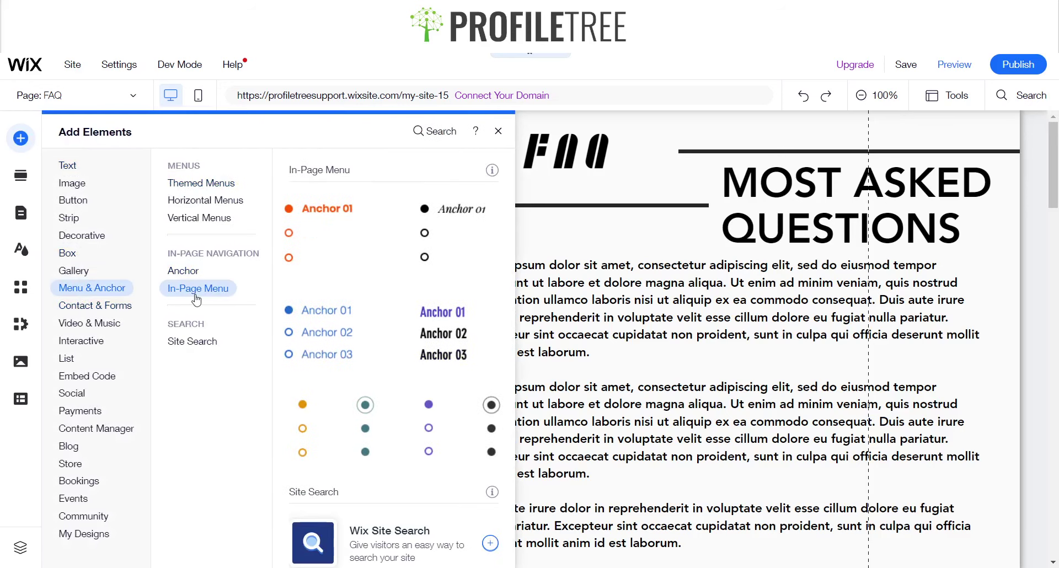
pyautogui.click(490, 429)
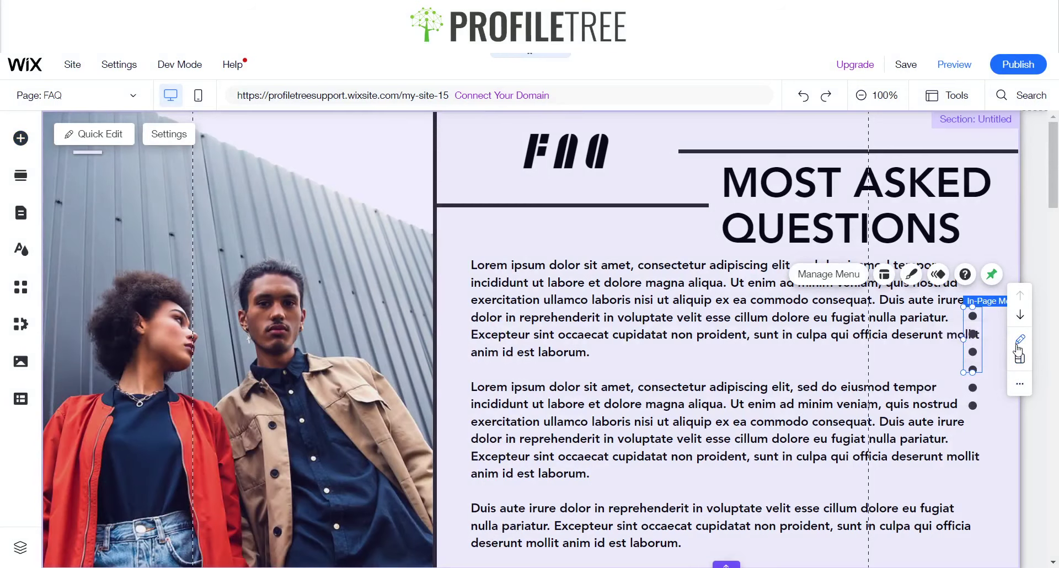
pyautogui.click(1020, 385)
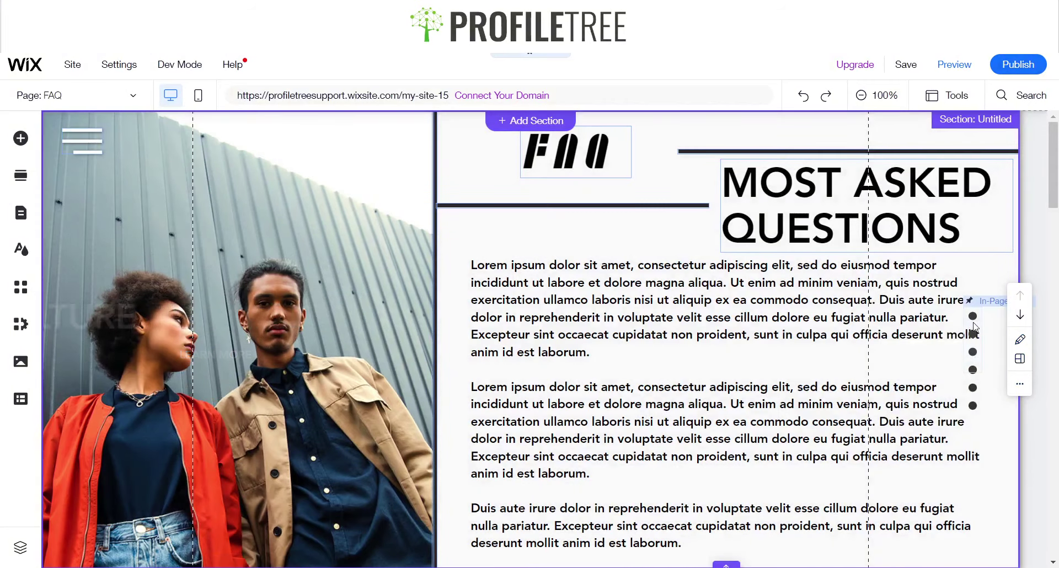
pyautogui.click(974, 326)
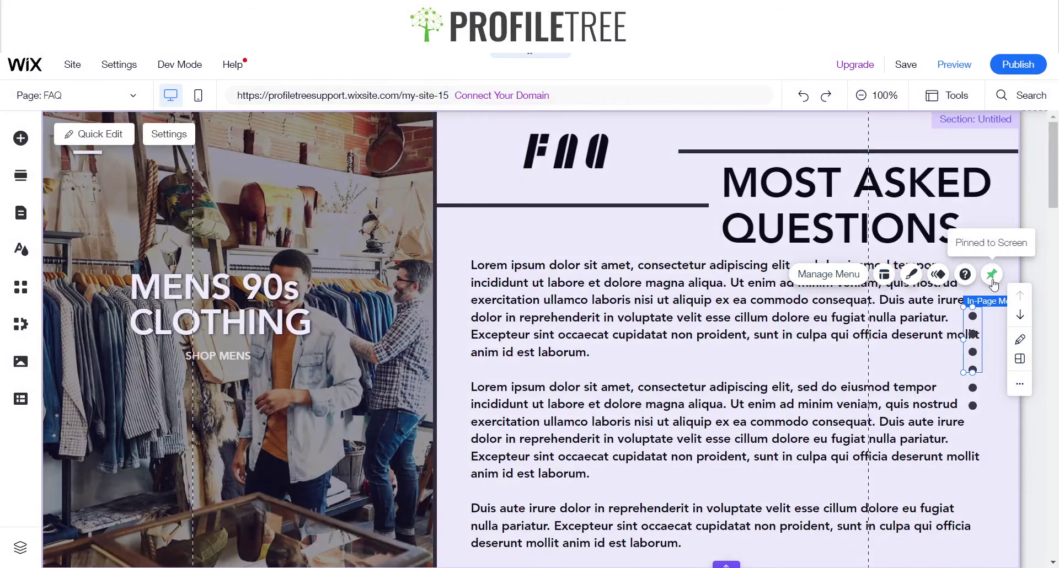
pyautogui.click(1017, 341)
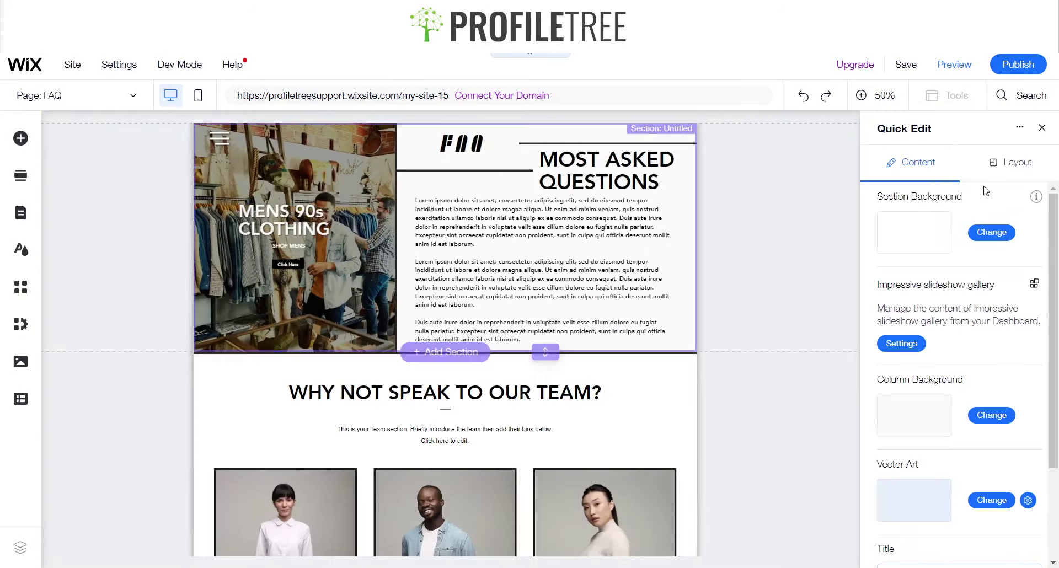
pyautogui.click(1043, 128)
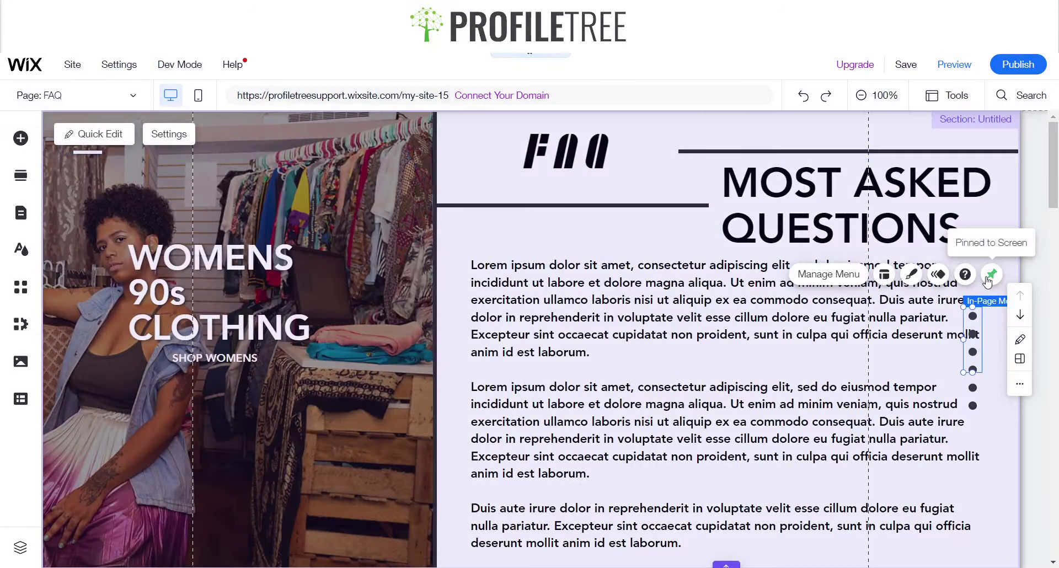
# Step: Set the in-page menu's horizontal pin offset to 20 px, keeping it at the middle right of the screen
pyautogui.click(991, 274)
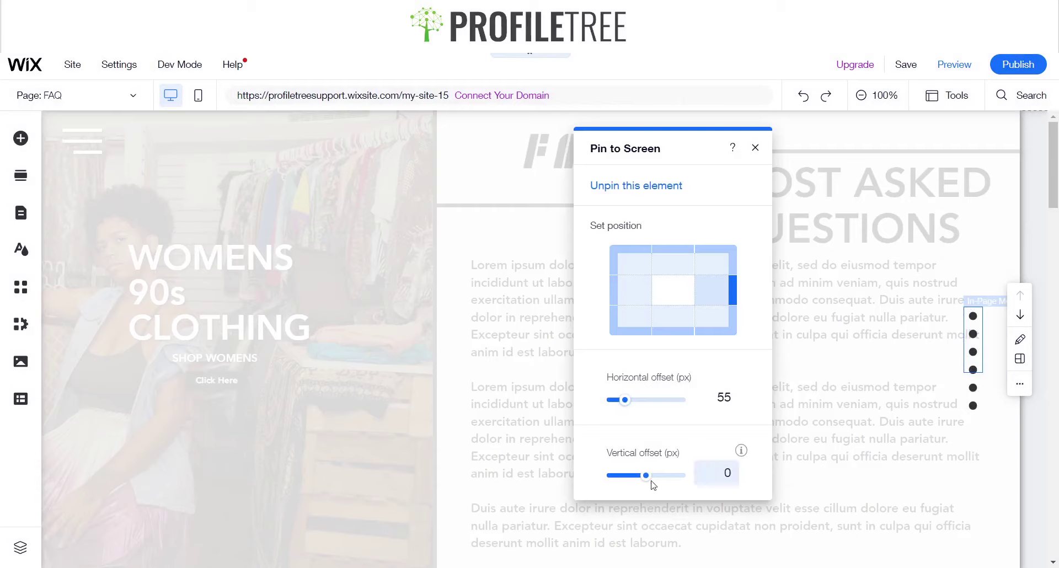
pyautogui.moveTo(621, 406); pyautogui.dragTo(615, 406)
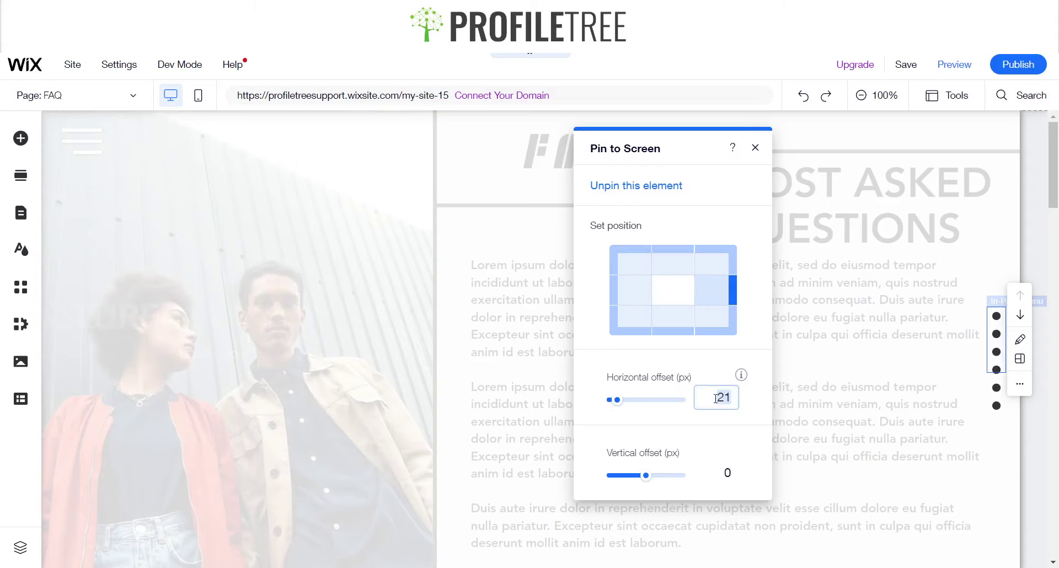
pyautogui.press('Down')
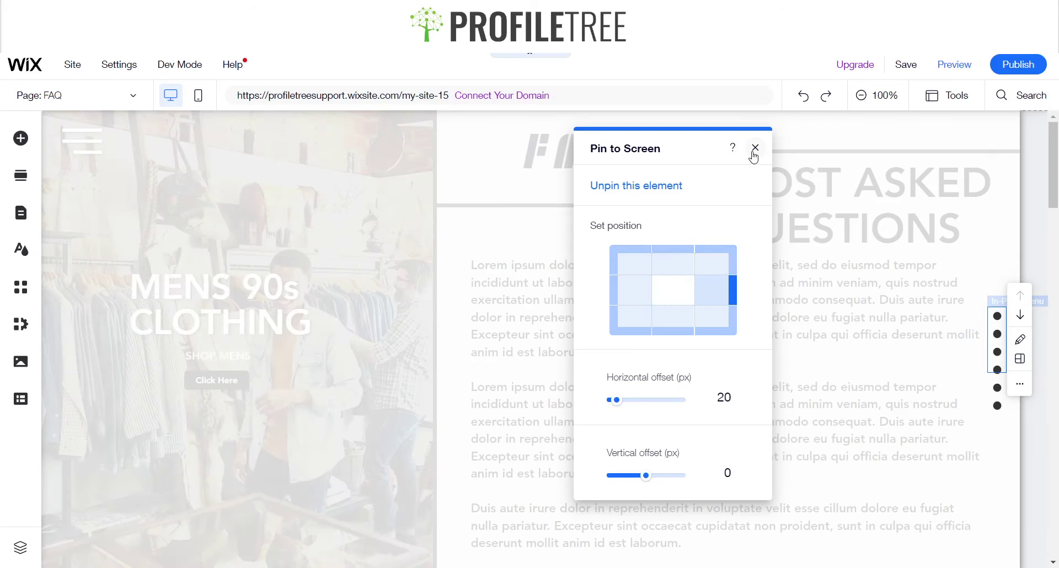
pyautogui.click(754, 154)
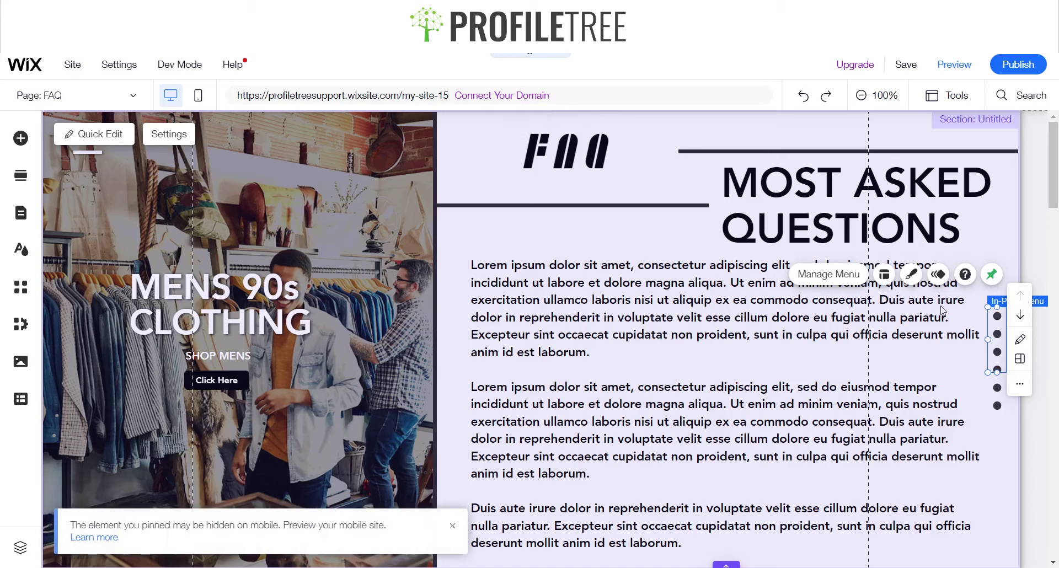
# Step: Exclude the last Untitled section from the in-page menu's sections and anchors
pyautogui.click(834, 275)
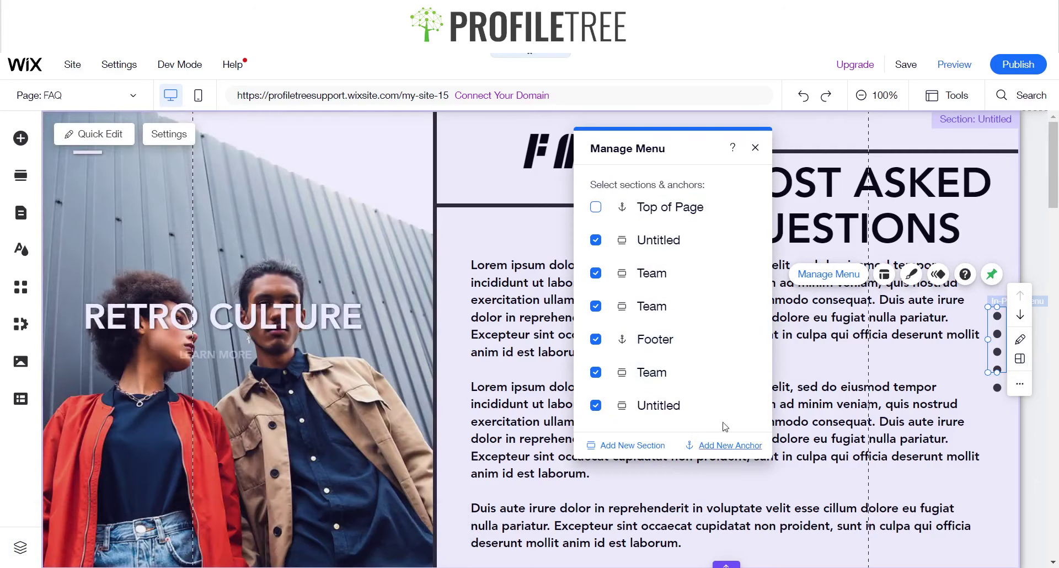
pyautogui.click(756, 148)
# Step: Rename the page's opening section, with the slideshow and most asked questions, as FAQ
pyautogui.click(974, 119)
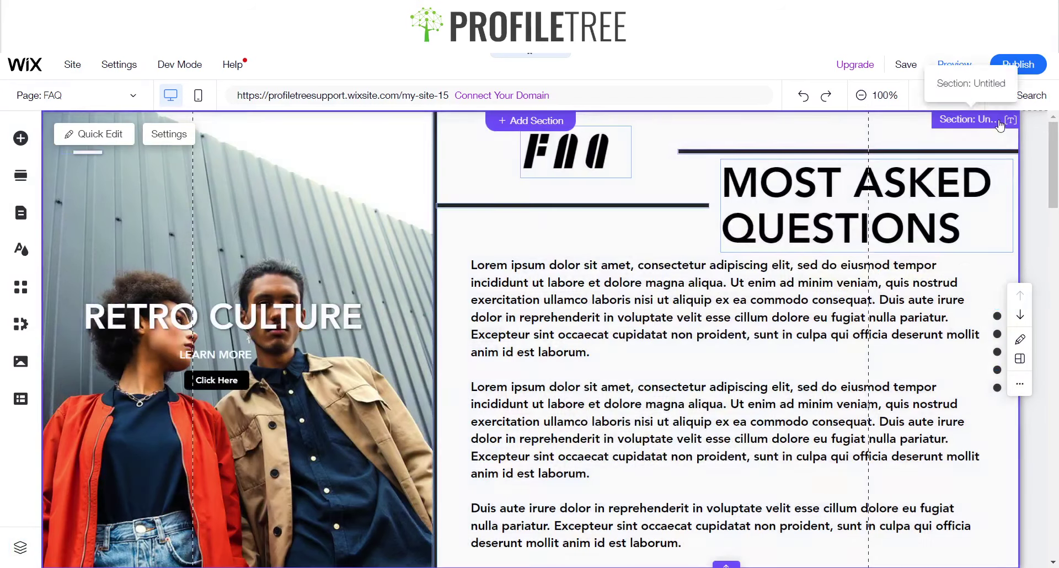
pyautogui.click(1010, 121)
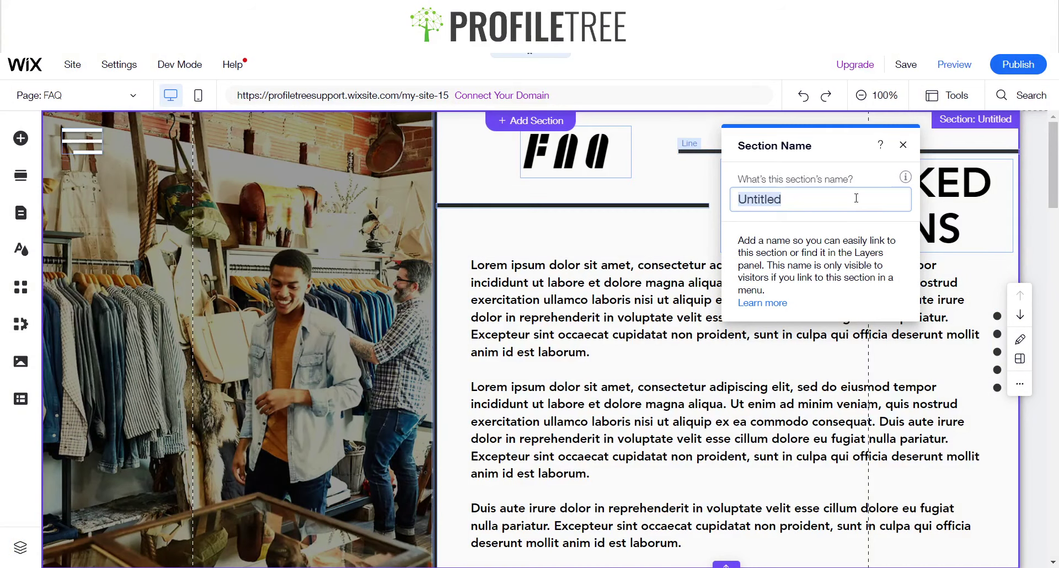
pyautogui.write('FAQ')
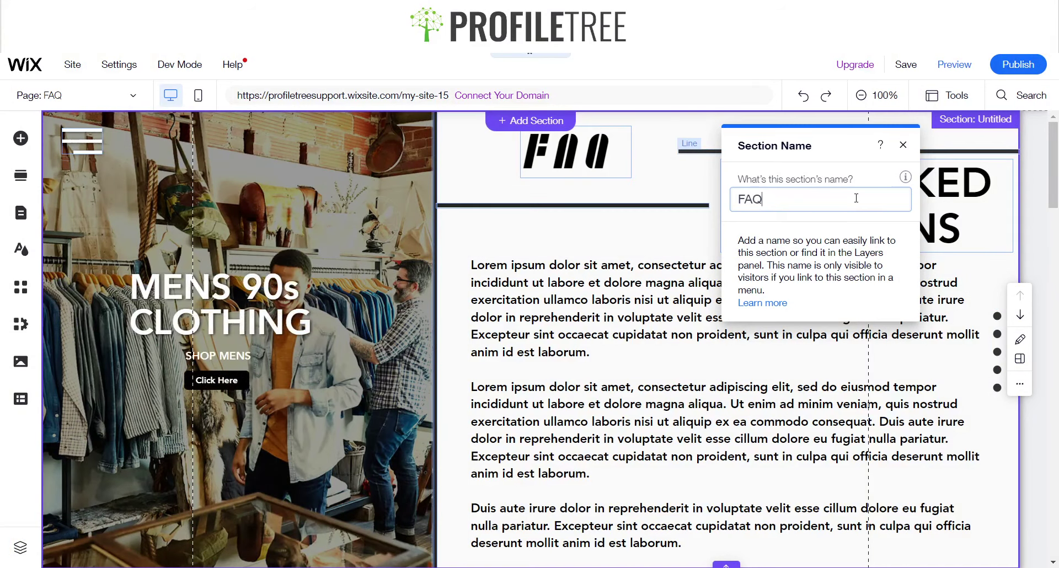
pyautogui.click(978, 382)
# Step: Set the pinned in-page menu's horizontal offset to 10 px so it clears the team section's cards
pyautogui.scroll(-4, 987, 376)
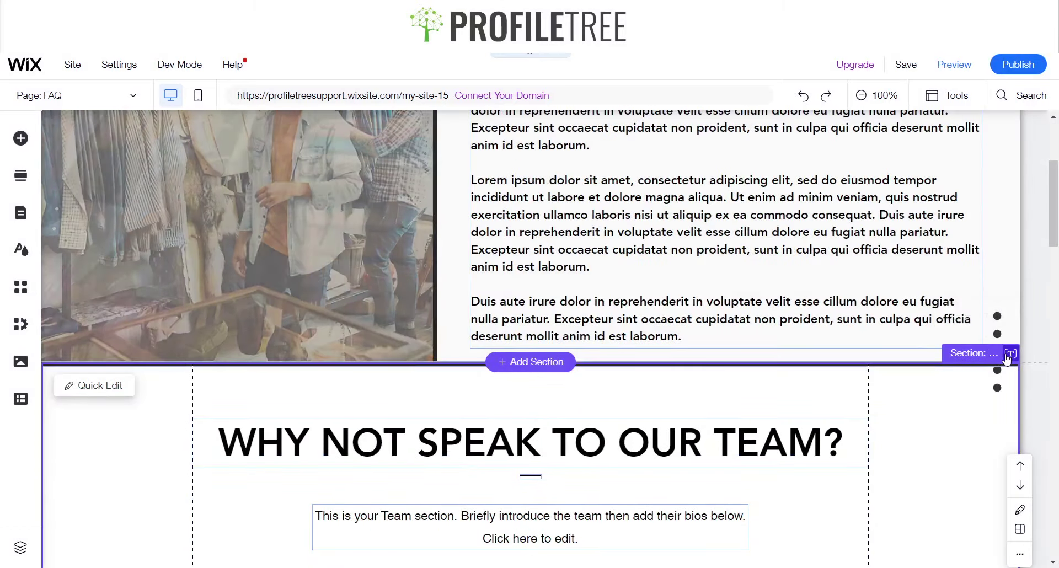
pyautogui.scroll(-8, 952, 379)
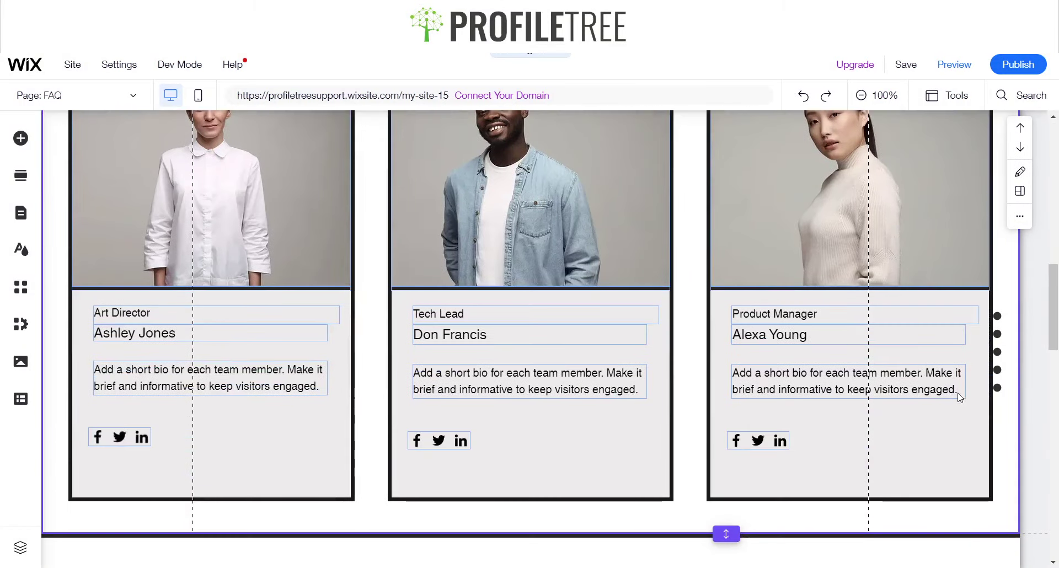
pyautogui.scroll(-4, 965, 397)
pyautogui.scroll(1, 982, 376)
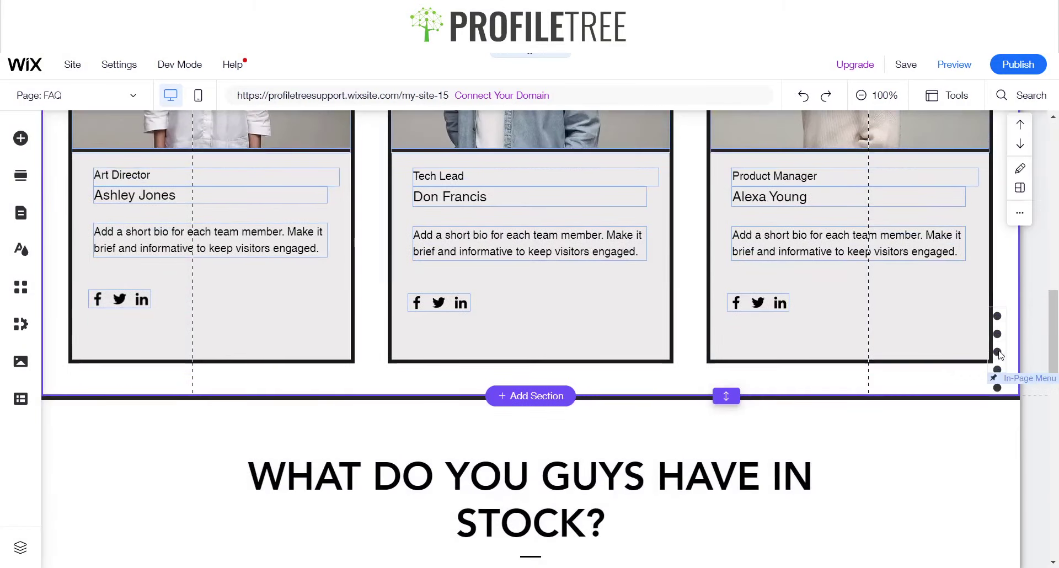
pyautogui.click(999, 353)
pyautogui.click(990, 276)
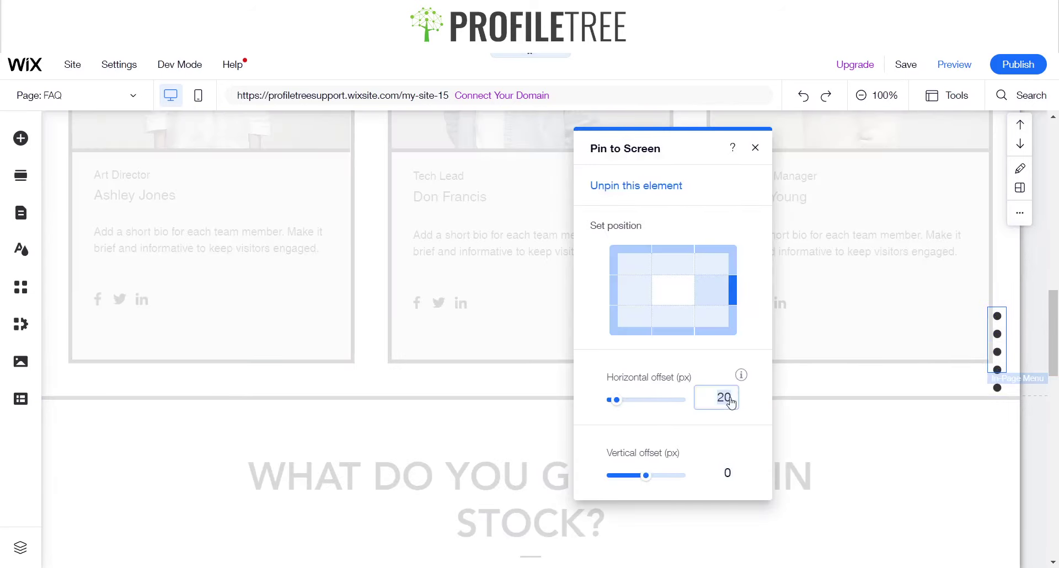
pyautogui.write('15')
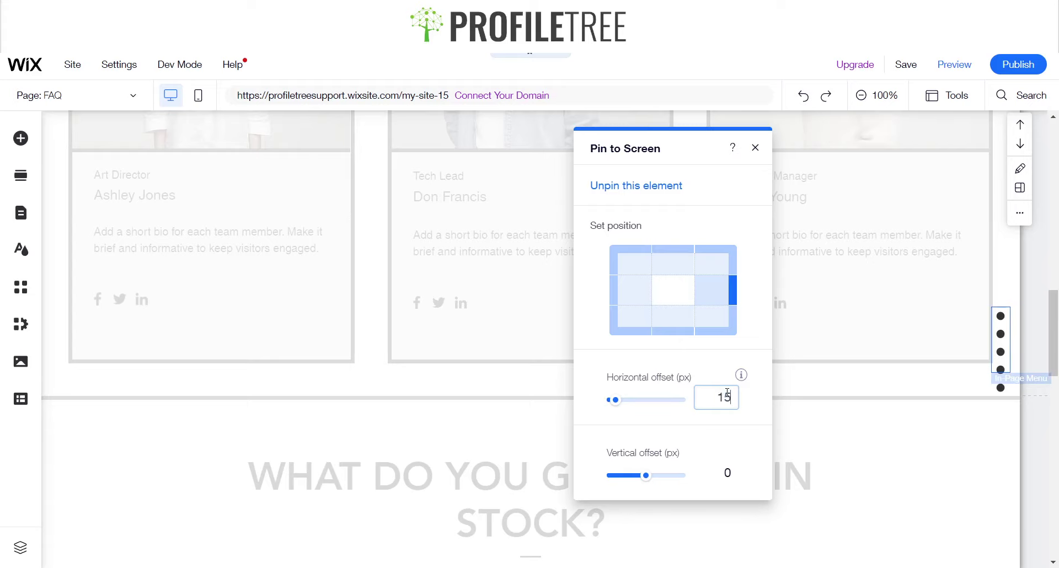
pyautogui.press('BackSpace')
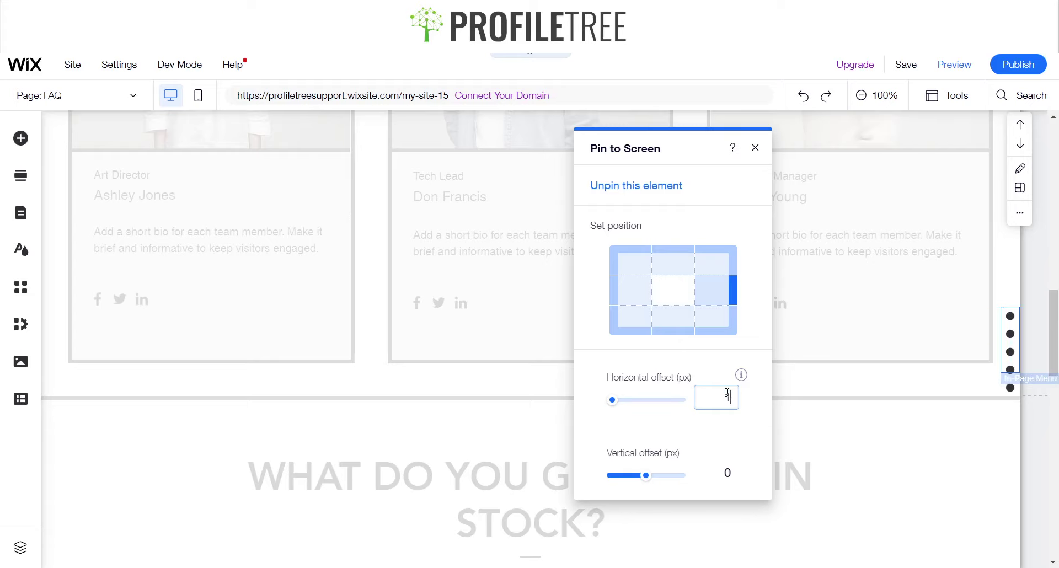
pyautogui.write('0')
pyautogui.click(755, 148)
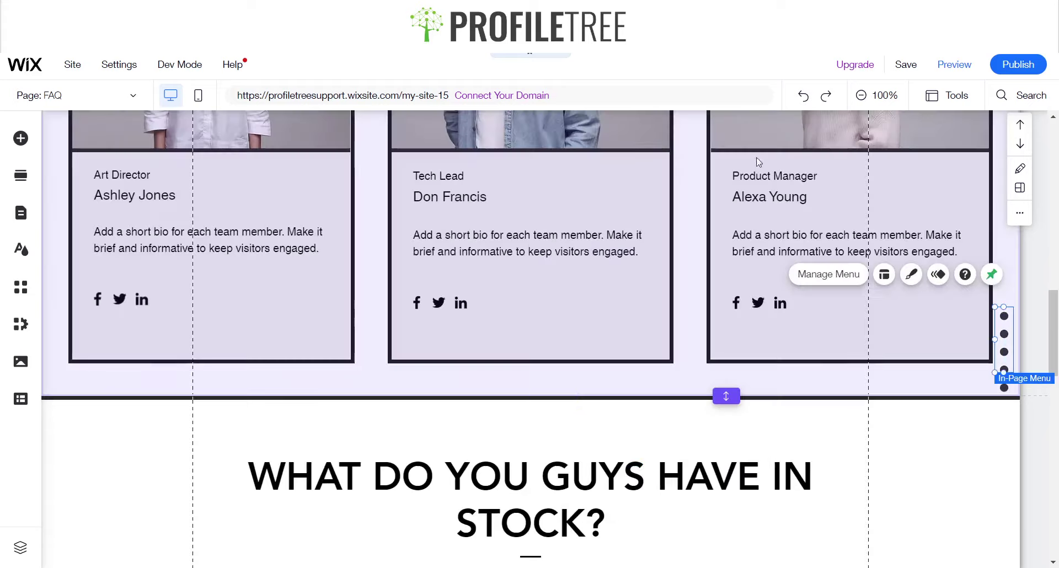
# Step: Check the in-page menu along the page, then test its fourth dot in the preview and return to the editor
pyautogui.scroll(-4, 958, 429)
pyautogui.scroll(-8, 957, 428)
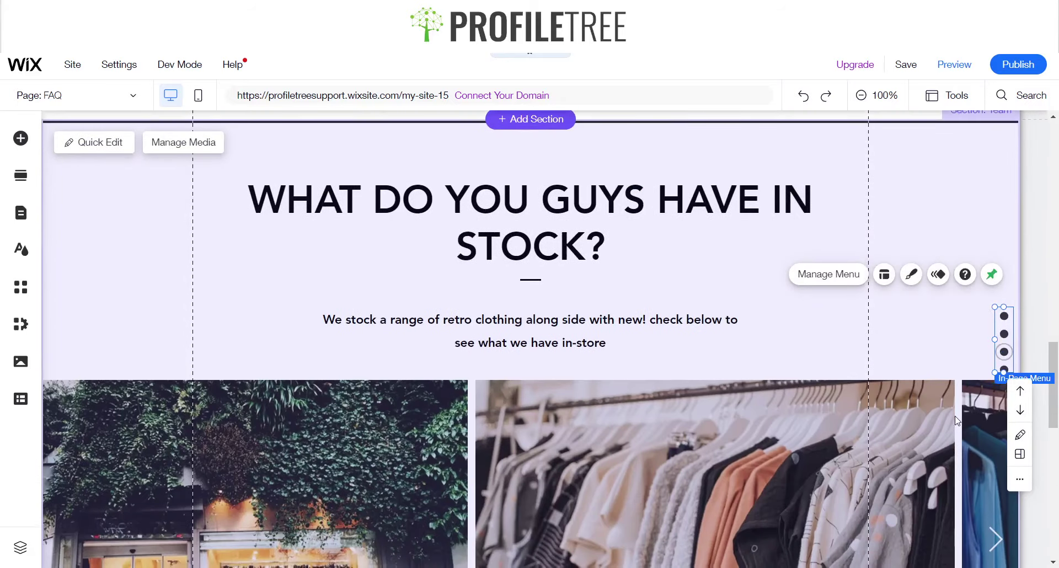
pyautogui.scroll(-10, 956, 414)
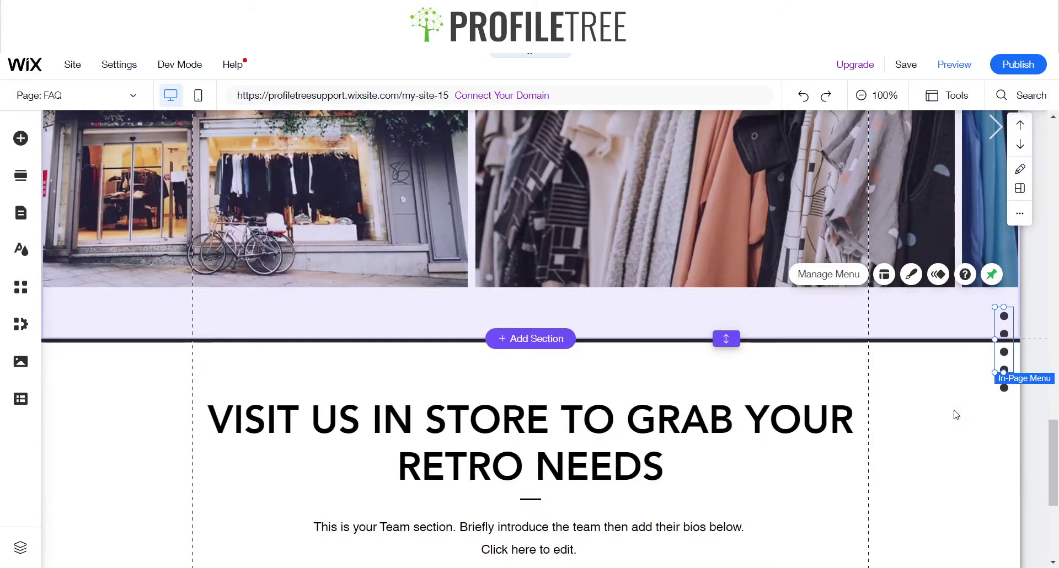
pyautogui.scroll(5, 954, 412)
pyautogui.scroll(-15, 964, 401)
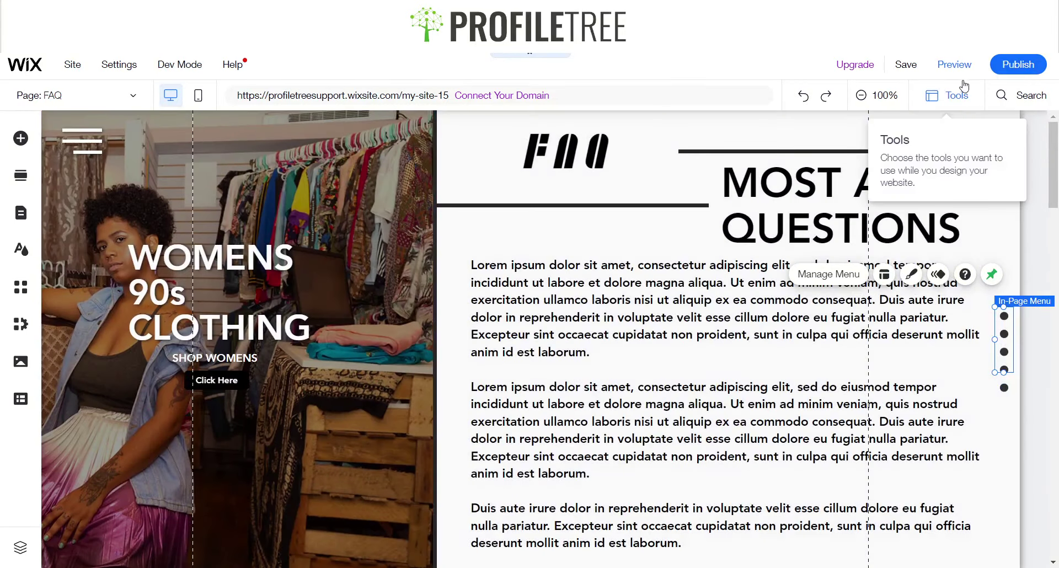
pyautogui.click(949, 67)
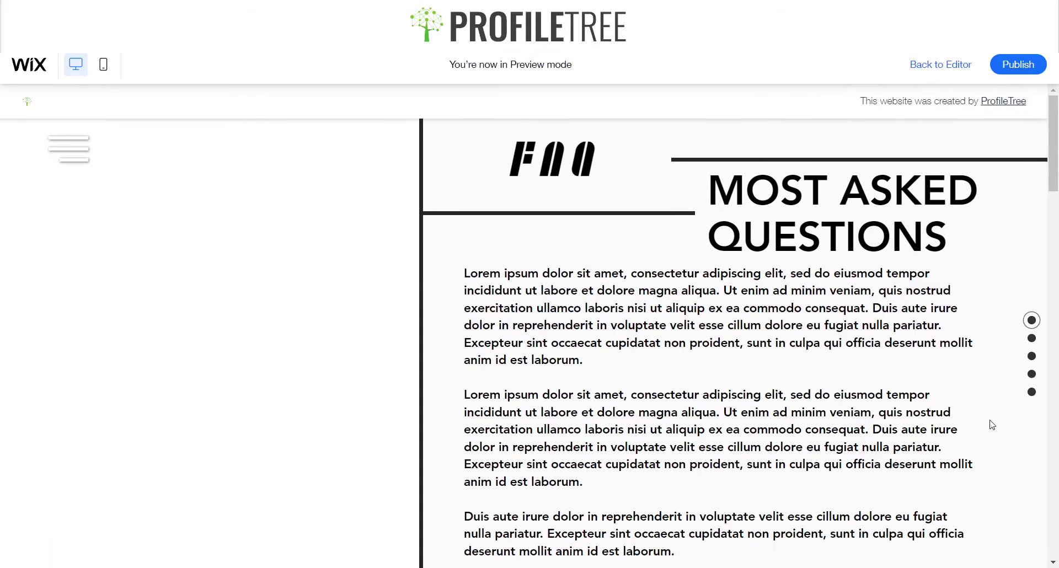
pyautogui.scroll(-15, 1032, 340)
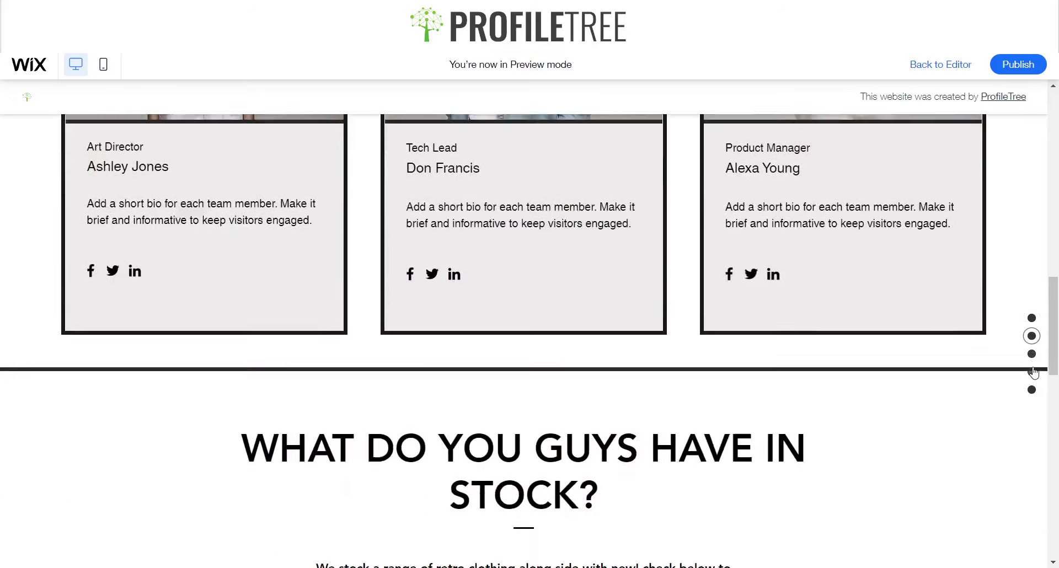
pyautogui.click(1032, 372)
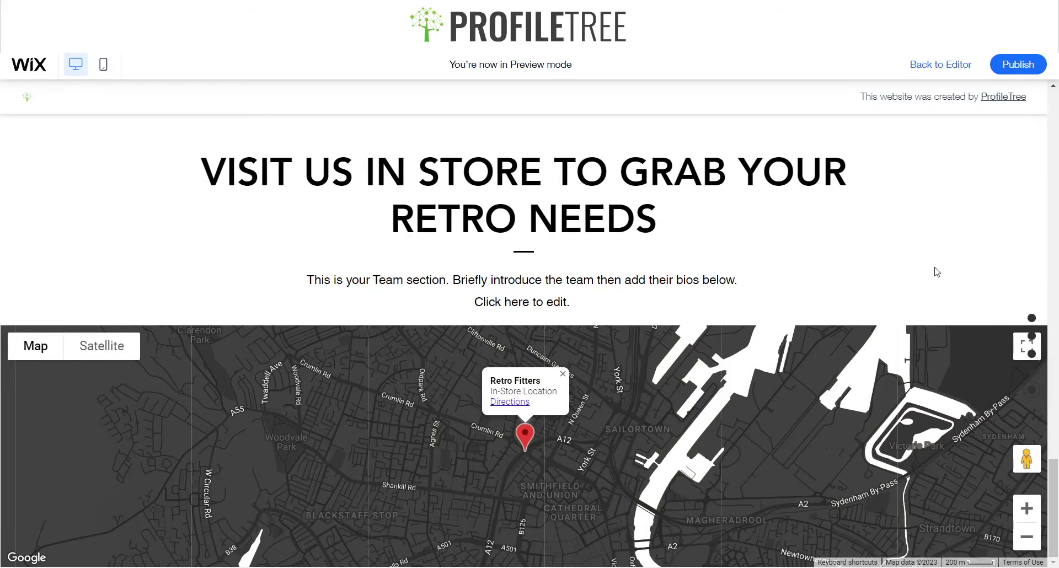
pyautogui.hotkey('ctrl', 'shift', 'p')
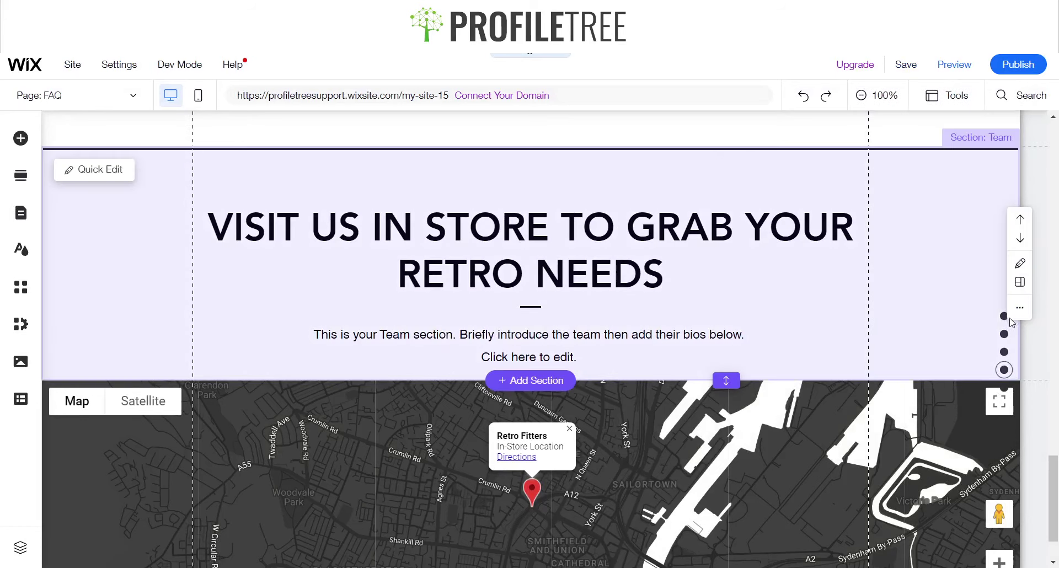
# Step: Rename the section with the "Visit us in store" heading above the map as SECOND LAST
pyautogui.click(1007, 338)
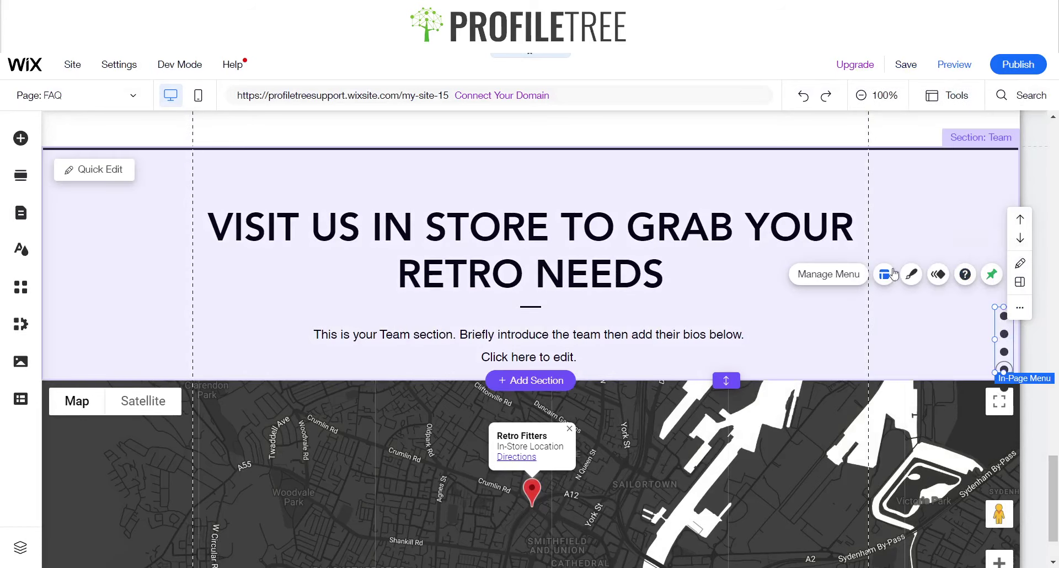
pyautogui.click(808, 285)
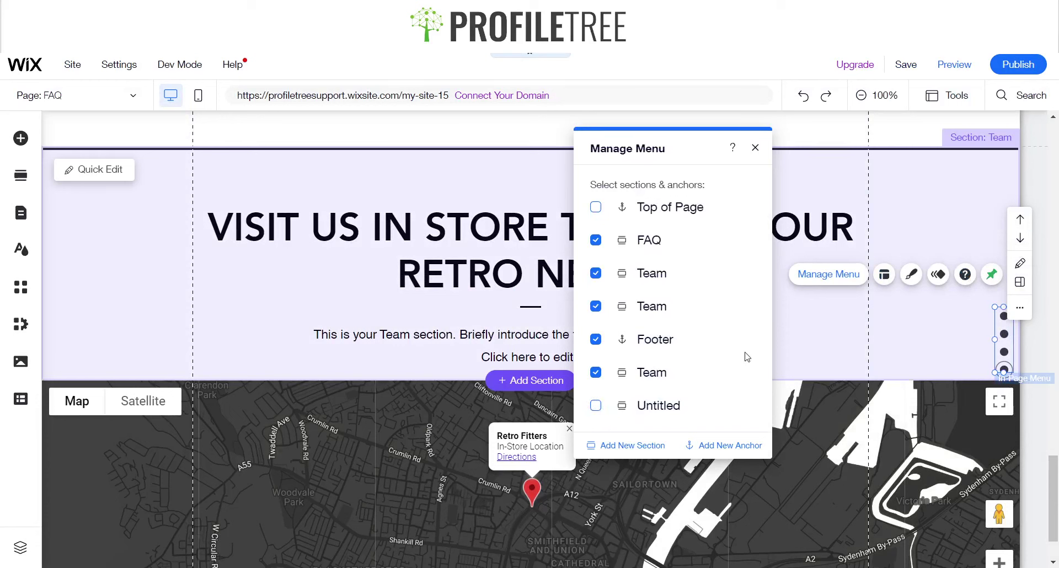
pyautogui.click(754, 148)
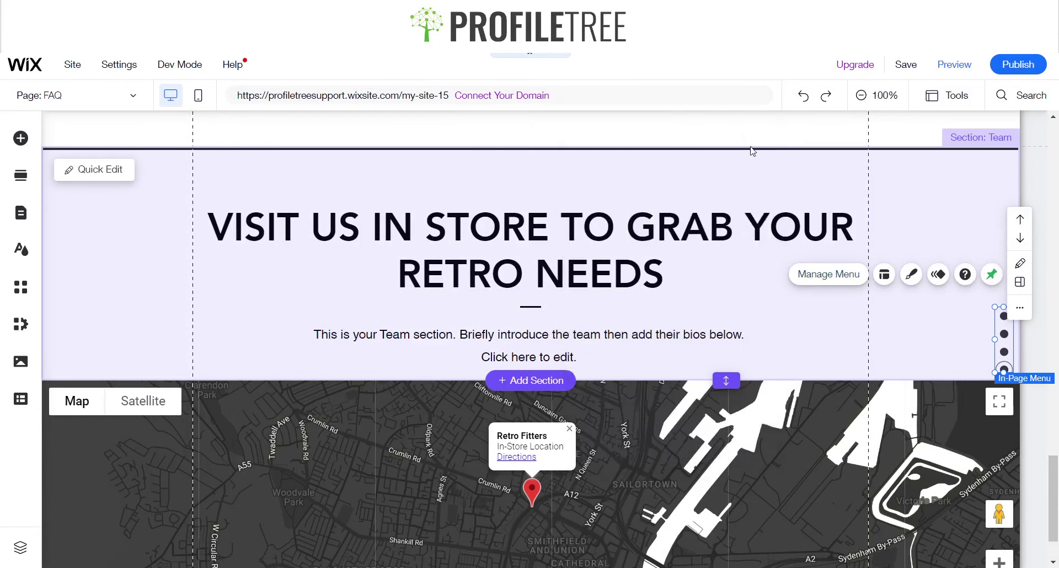
pyautogui.click(1010, 139)
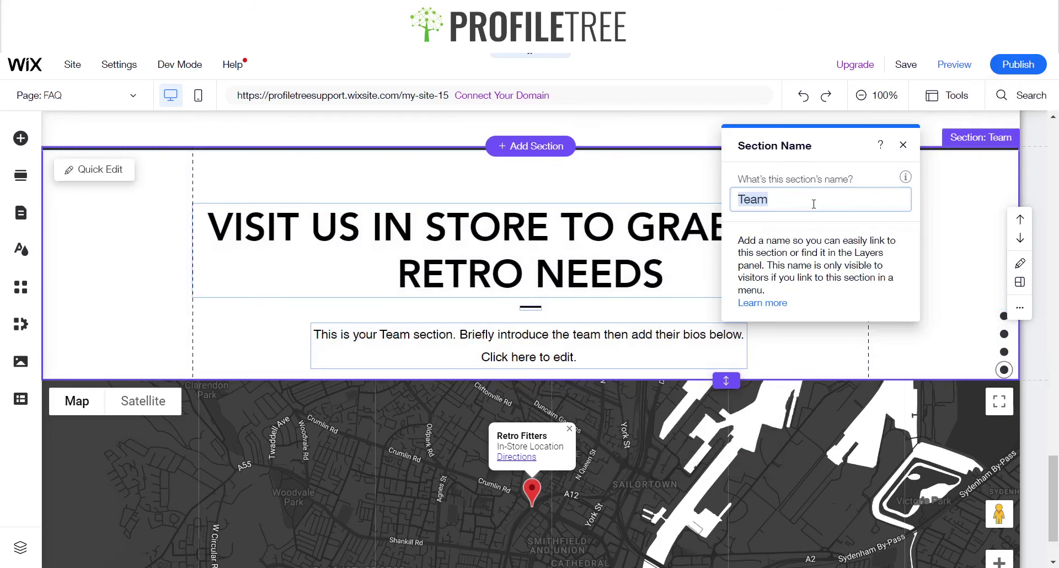
pyautogui.write('SECOND LASt')
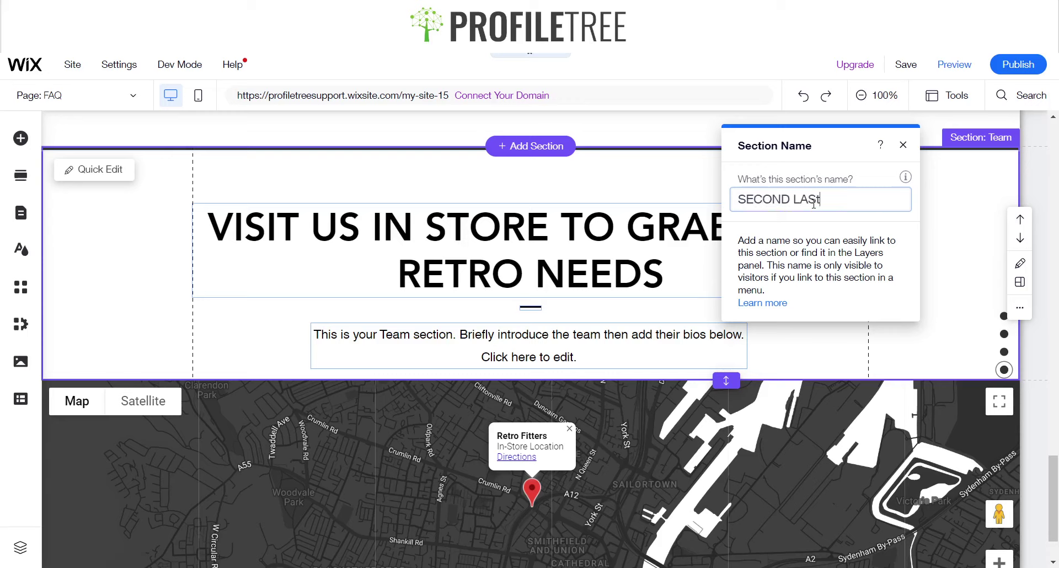
pyautogui.press('Return')
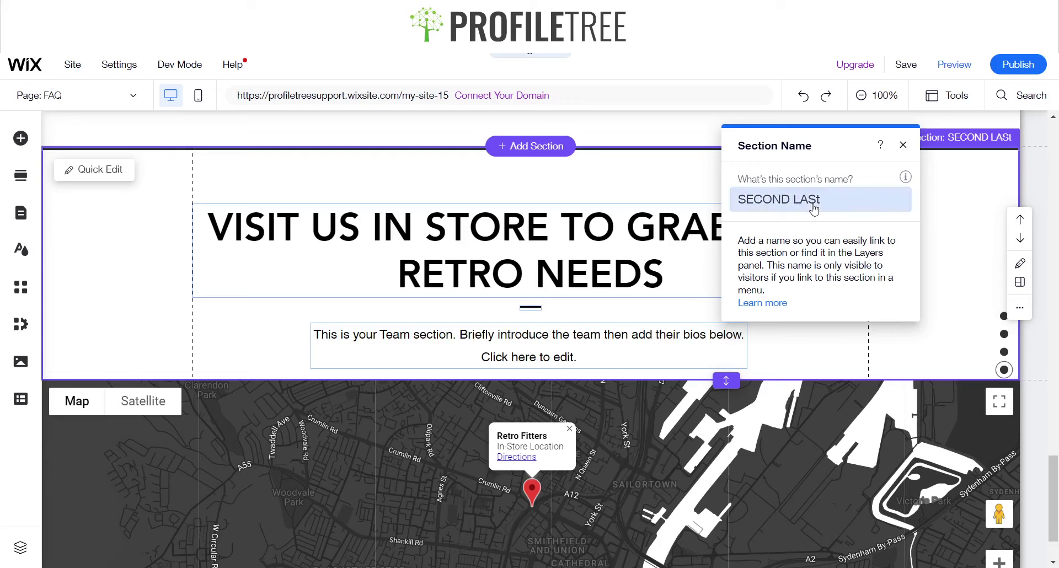
pyautogui.click(836, 204)
pyautogui.click(836, 204)
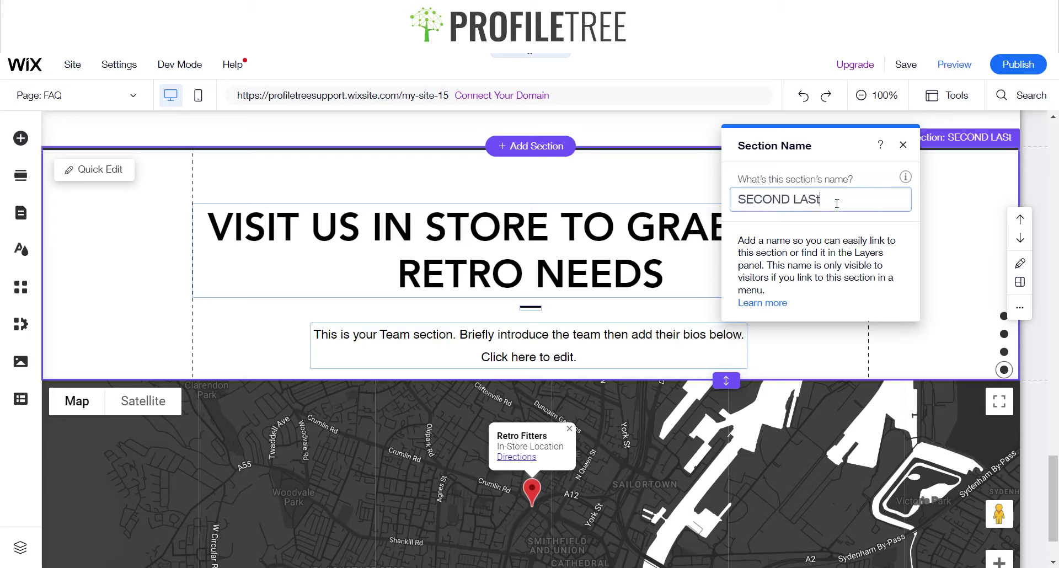
pyautogui.press('Return')
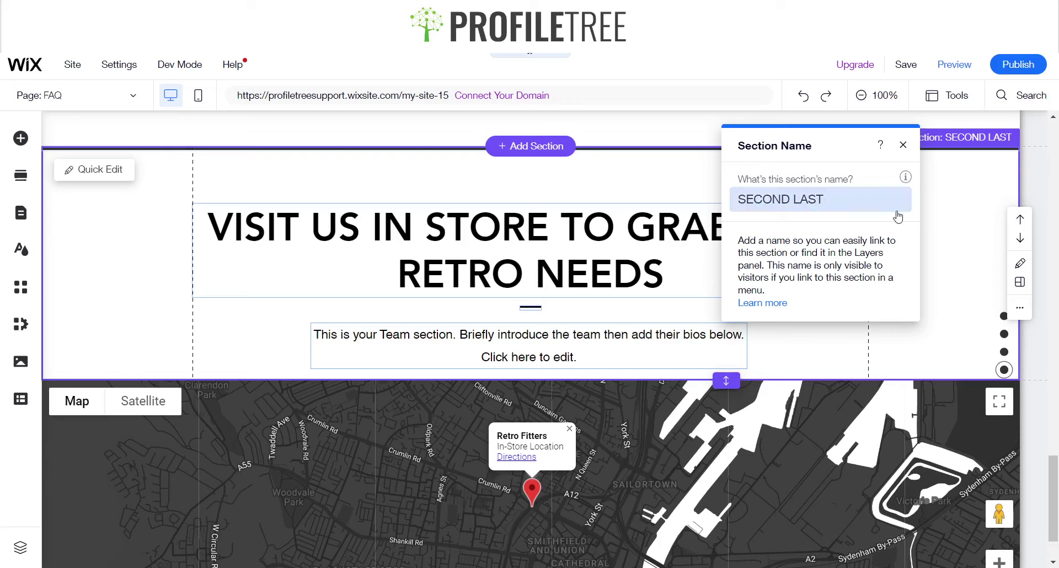
pyautogui.click(903, 145)
# Step: Rename the section with the "What do you guys have in stock?" heading as STOCK
pyautogui.scroll(10, 908, 153)
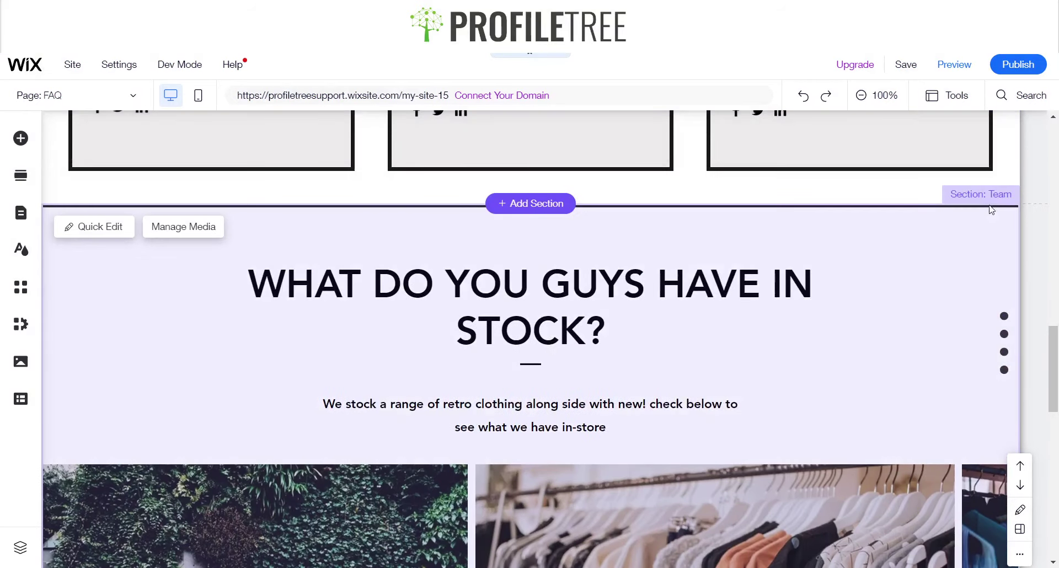
pyautogui.click(1001, 196)
pyautogui.click(1011, 196)
pyautogui.write('STOCK')
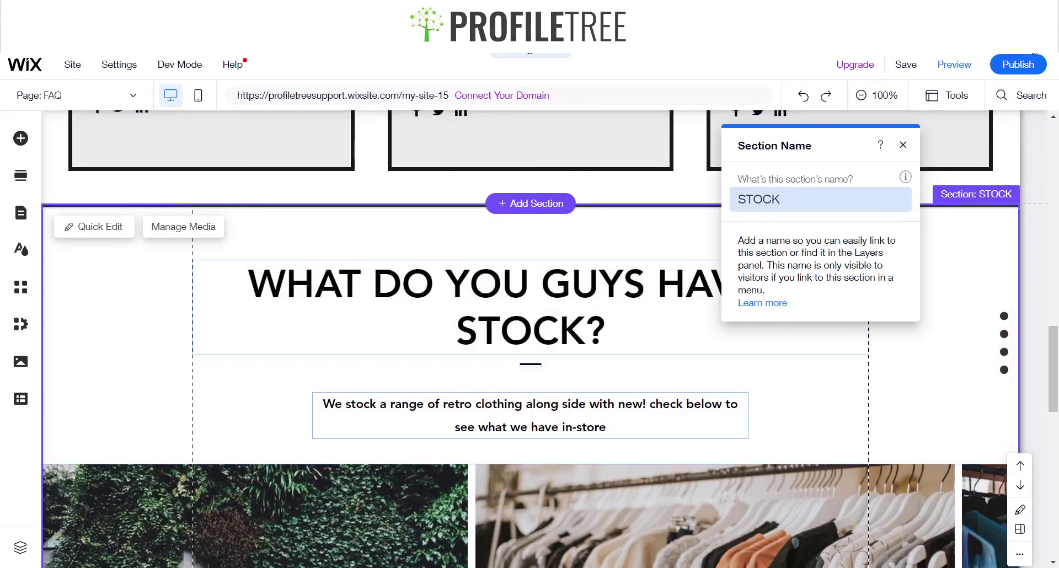
pyautogui.press('Return')
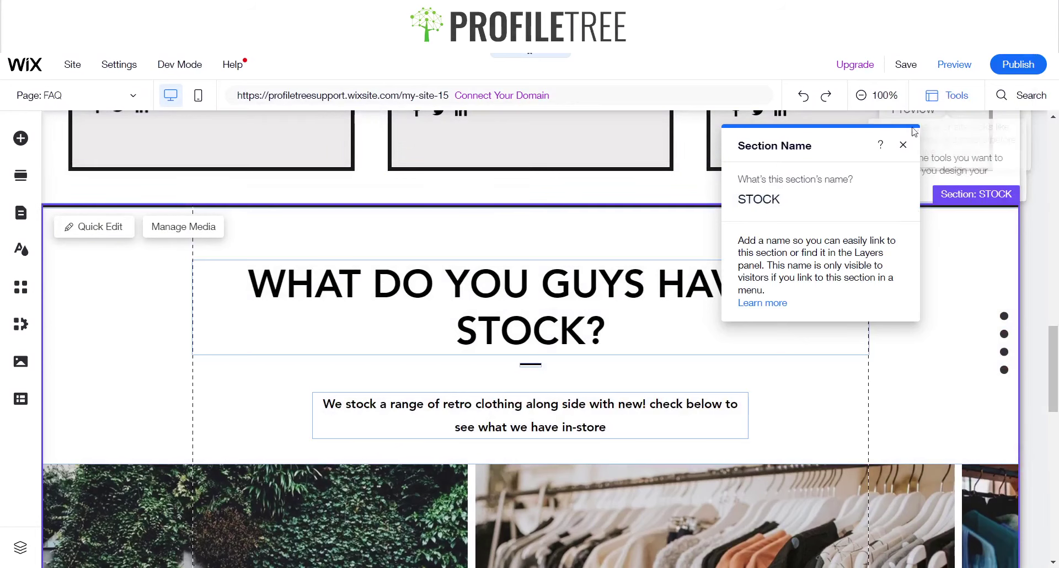
pyautogui.click(903, 145)
# Step: Review the in-page menu beside the FAQ, team and stock sections, then check the page in the preview and return to the editor
pyautogui.scroll(15, 956, 221)
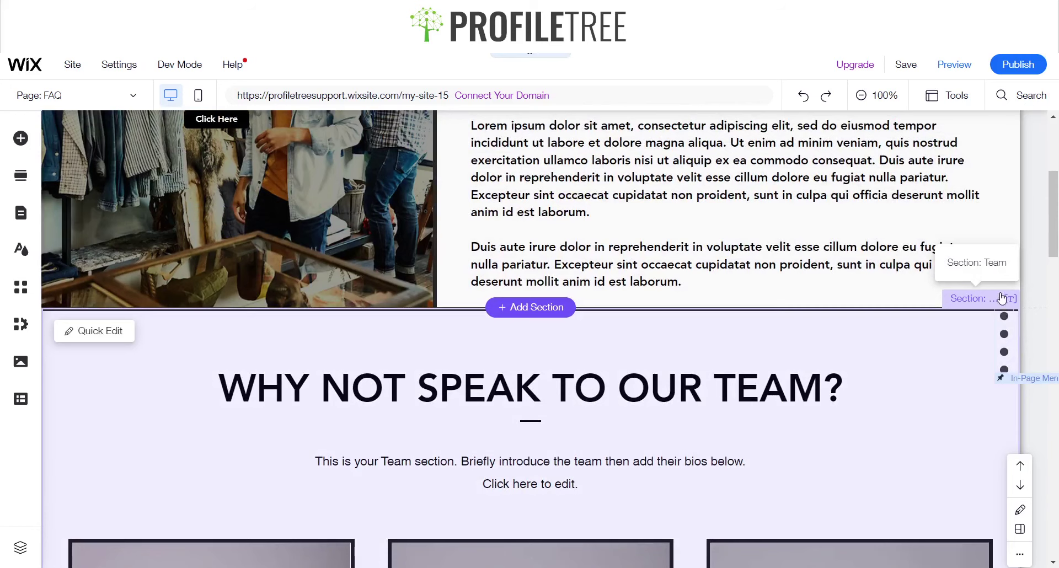
pyautogui.click(1005, 342)
pyautogui.rightClick(1005, 347)
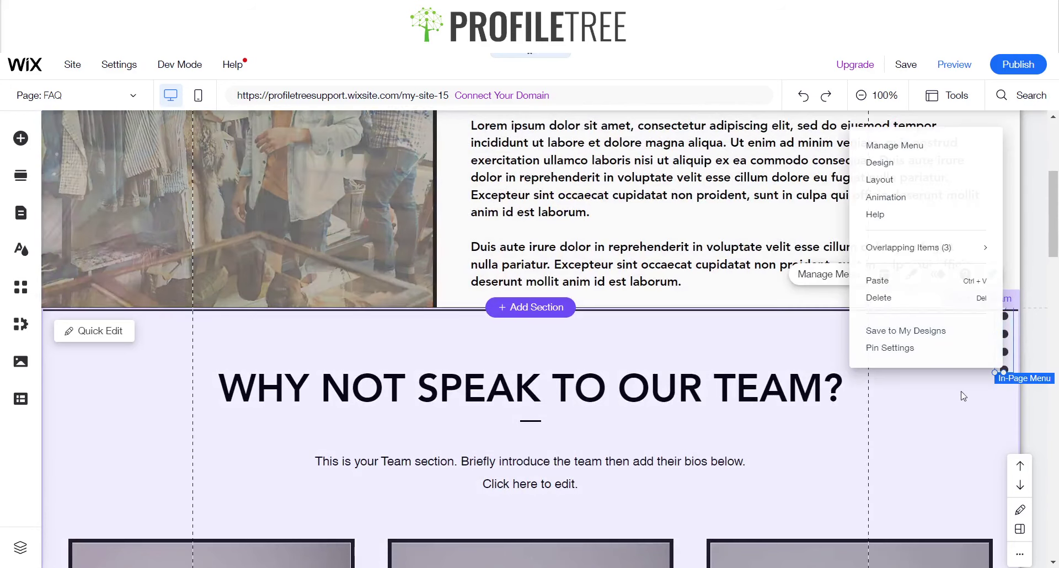
pyautogui.click(1009, 346)
pyautogui.scroll(5, 988, 327)
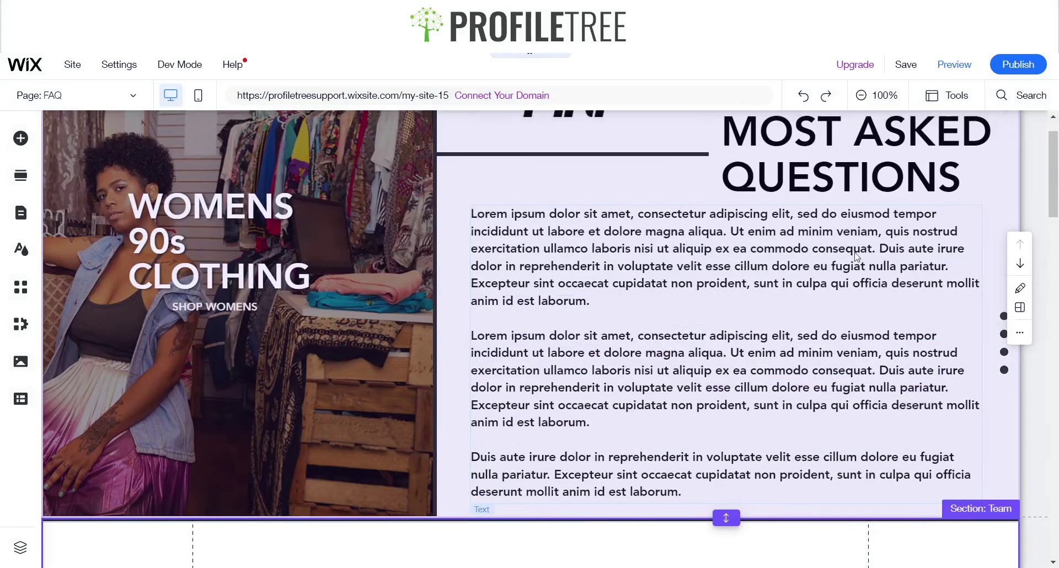
pyautogui.scroll(-5, 879, 252)
pyautogui.scroll(5, 874, 243)
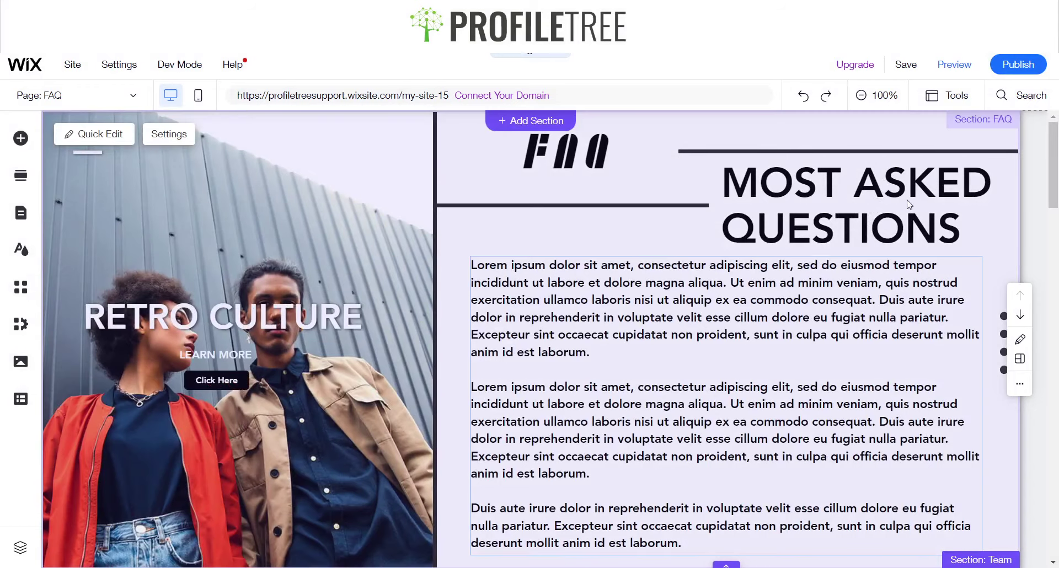
pyautogui.scroll(-20, 909, 205)
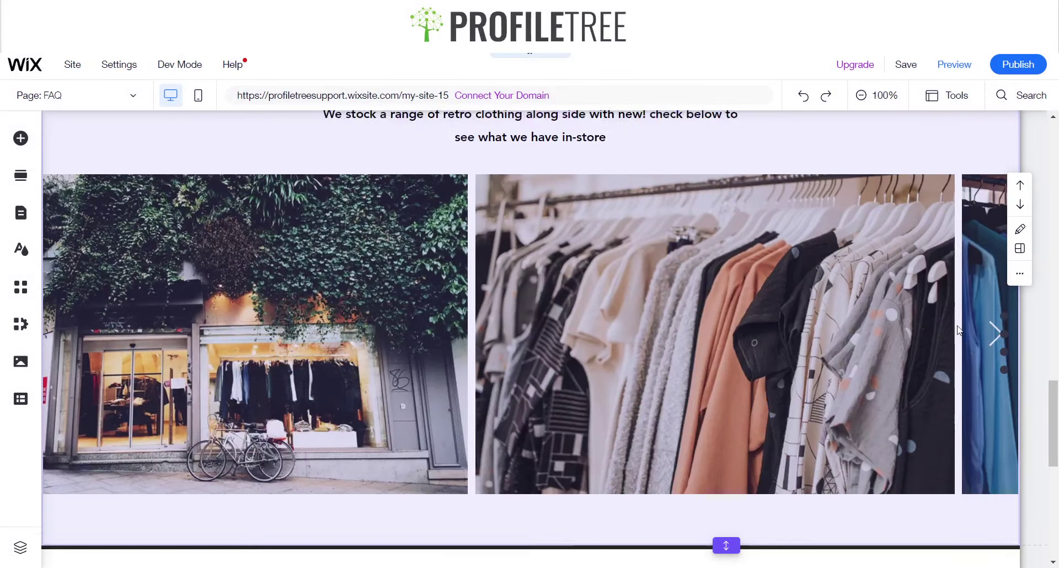
pyautogui.scroll(-3, 973, 338)
pyautogui.scroll(12, 978, 336)
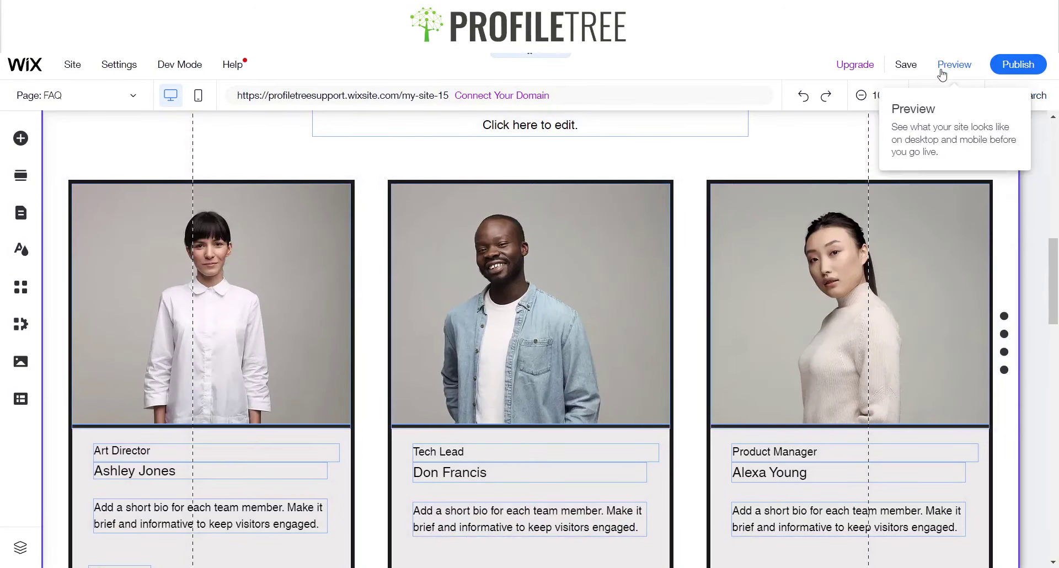
pyautogui.click(942, 73)
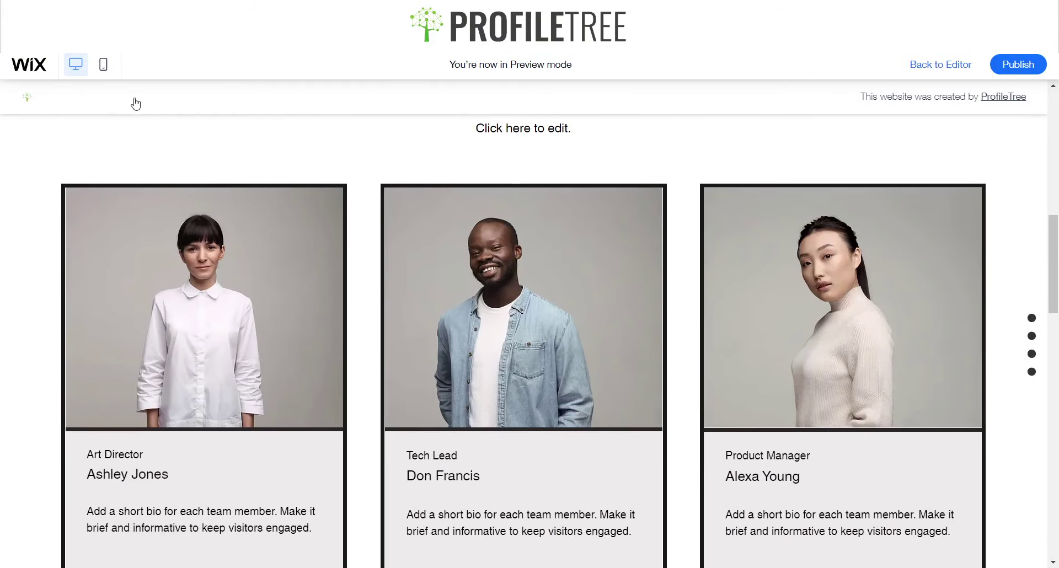
pyautogui.hotkey('ctrl', 'shift', 'p')
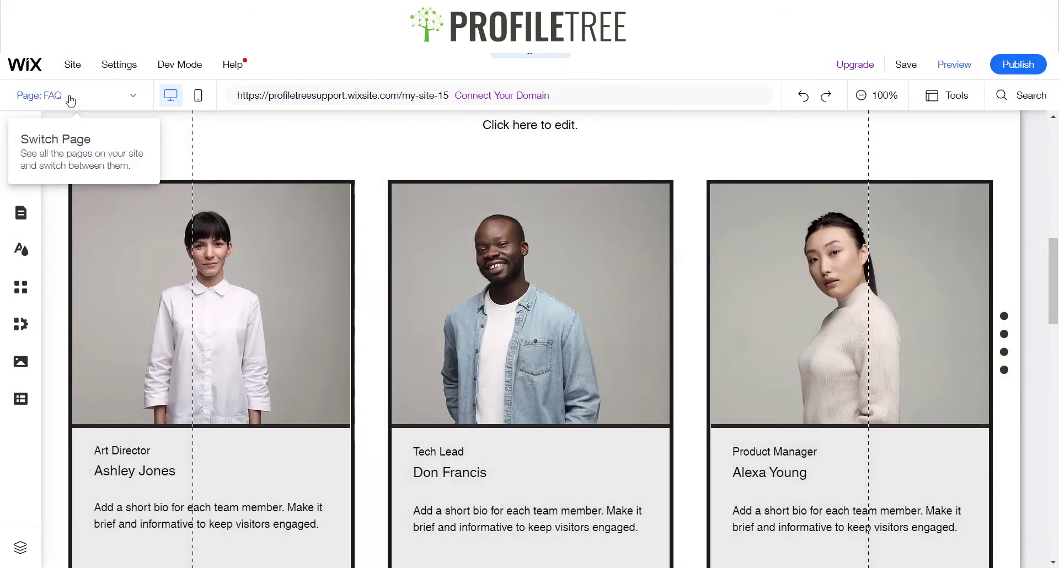
# Step: Switch to the Landing Page and link its ABOUT button to the About page
pyautogui.click(71, 100)
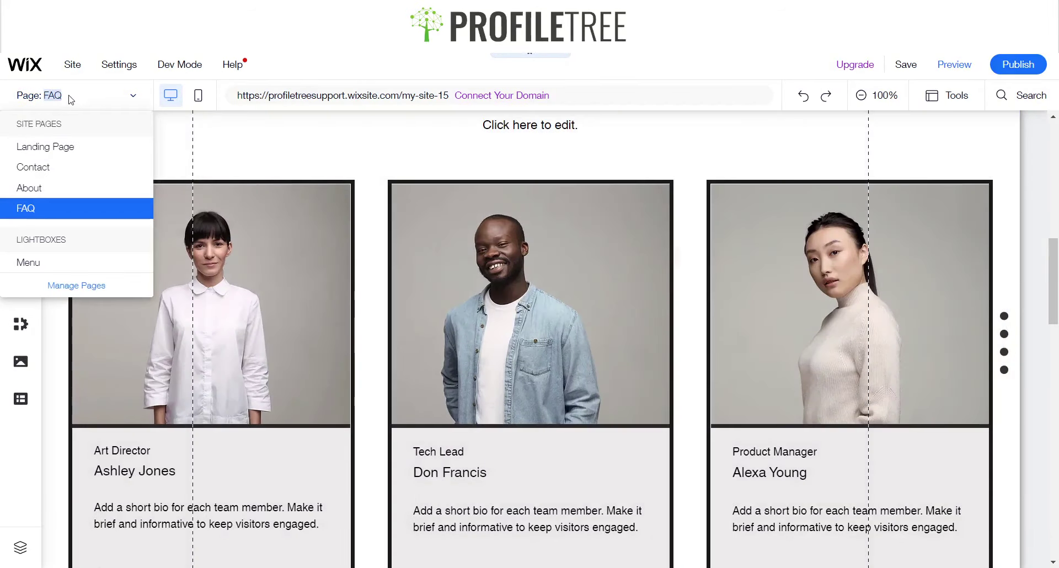
pyautogui.click(44, 146)
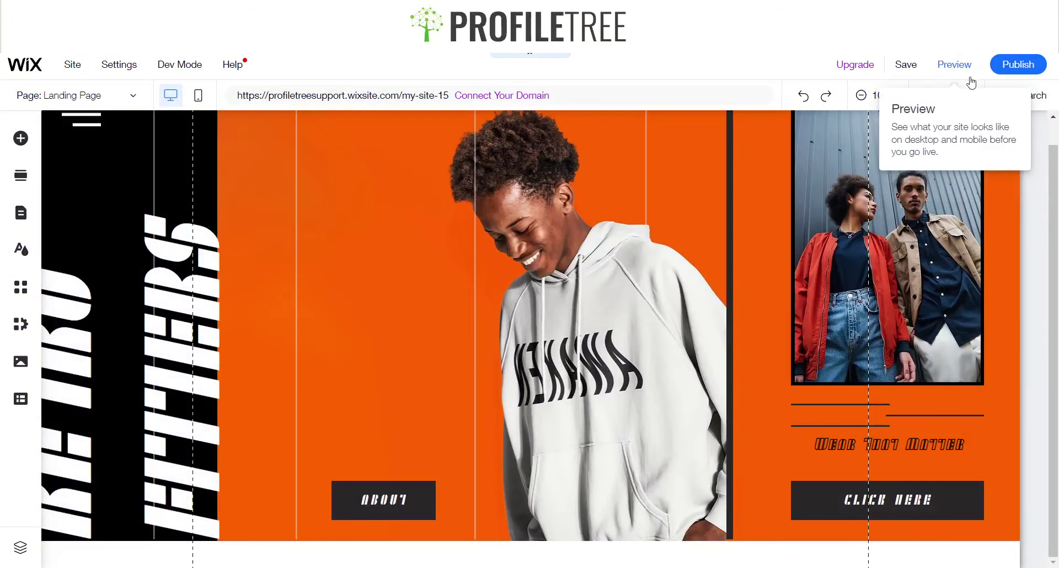
pyautogui.click(407, 495)
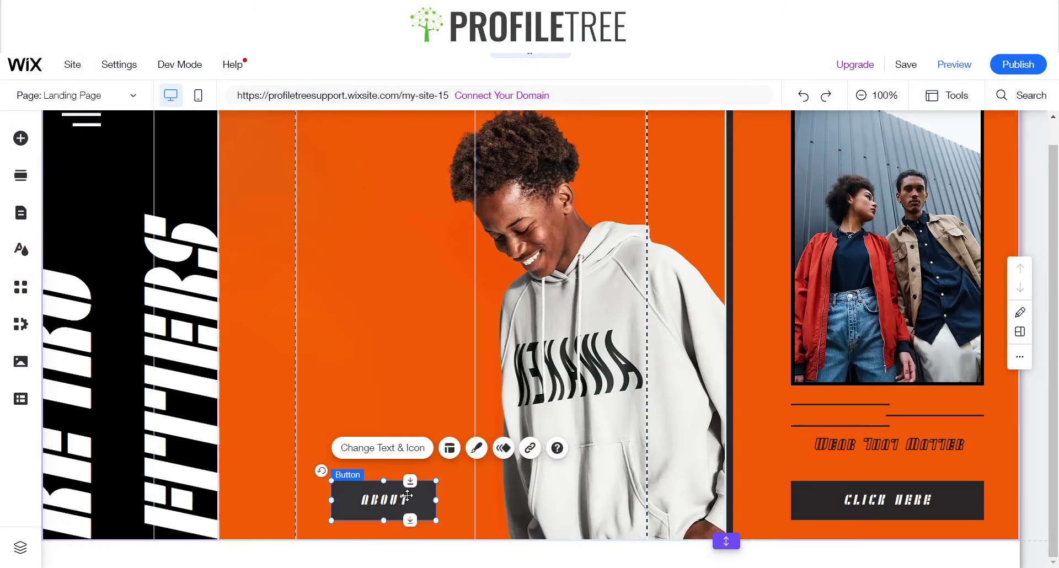
pyautogui.click(528, 458)
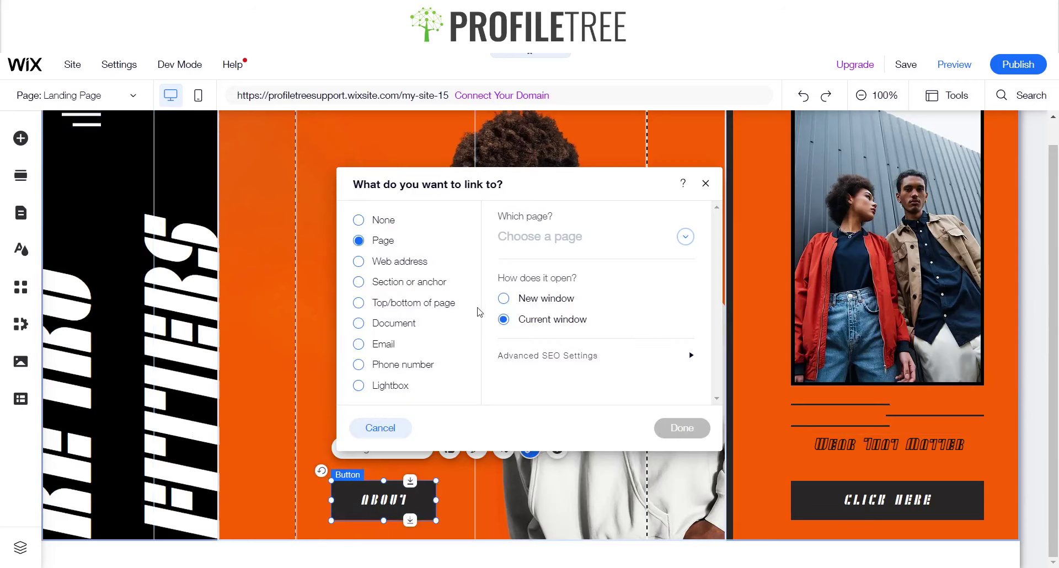
pyautogui.click(588, 251)
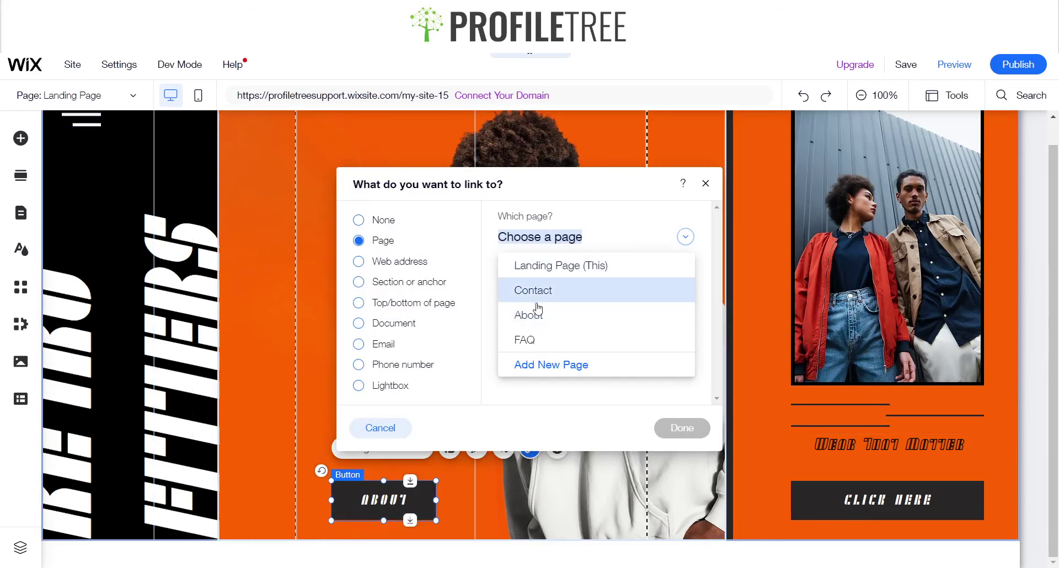
pyautogui.click(534, 312)
pyautogui.click(683, 428)
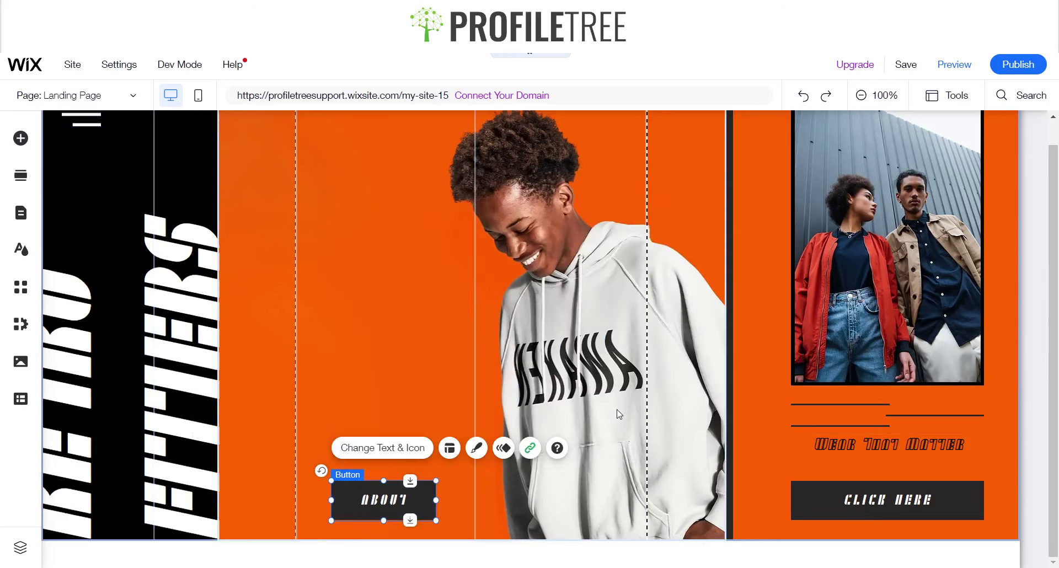
# Step: Link the landing page's CLICK HERE button to the FAQ page
pyautogui.click(915, 508)
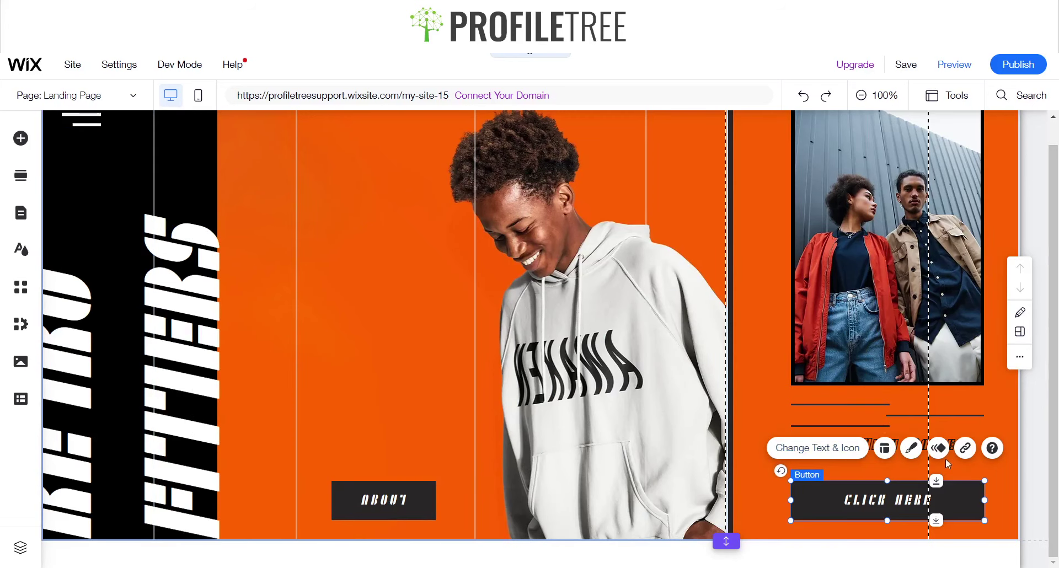
pyautogui.click(965, 449)
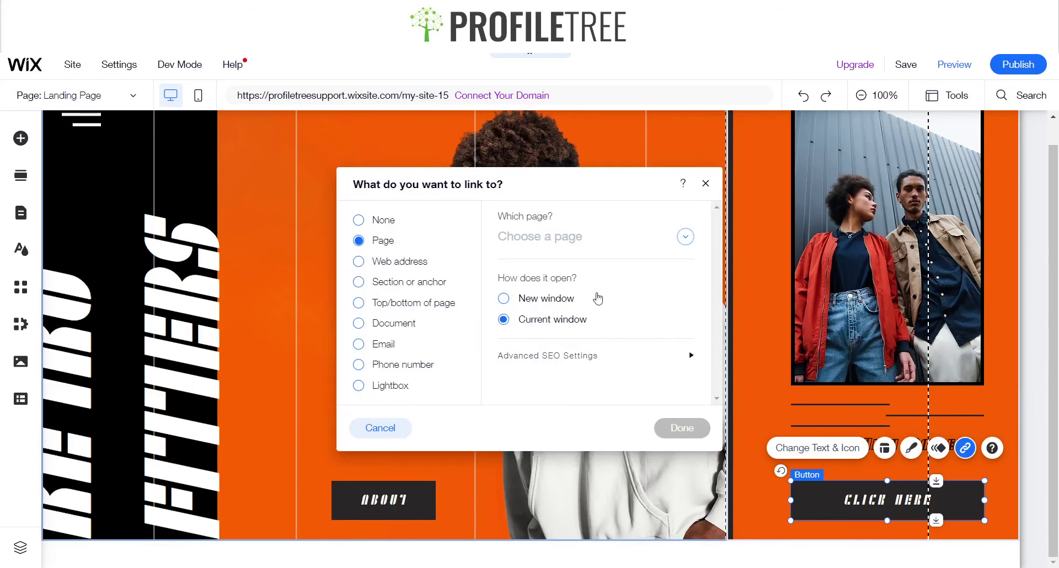
pyautogui.click(566, 250)
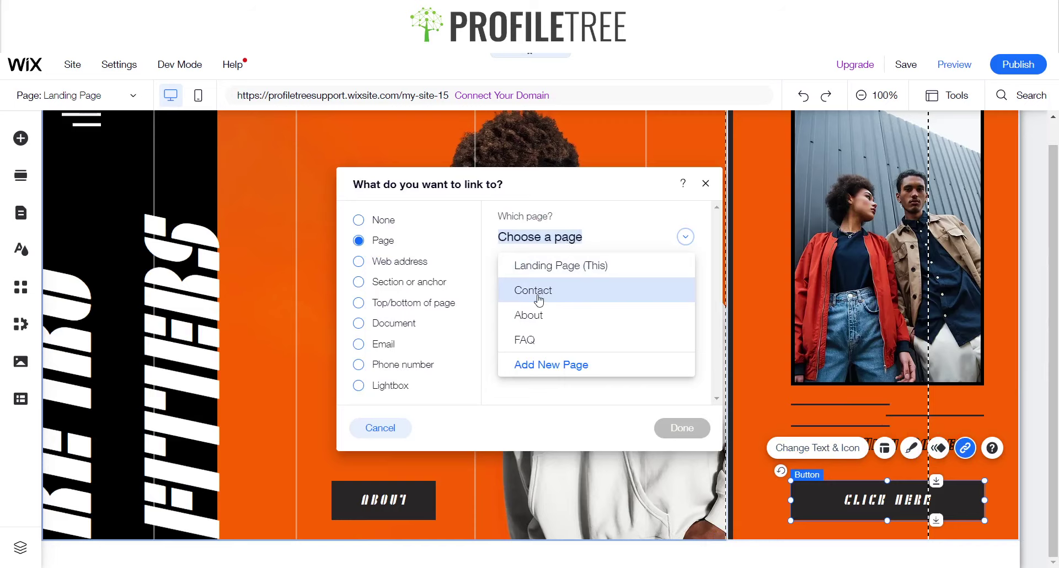
pyautogui.click(535, 341)
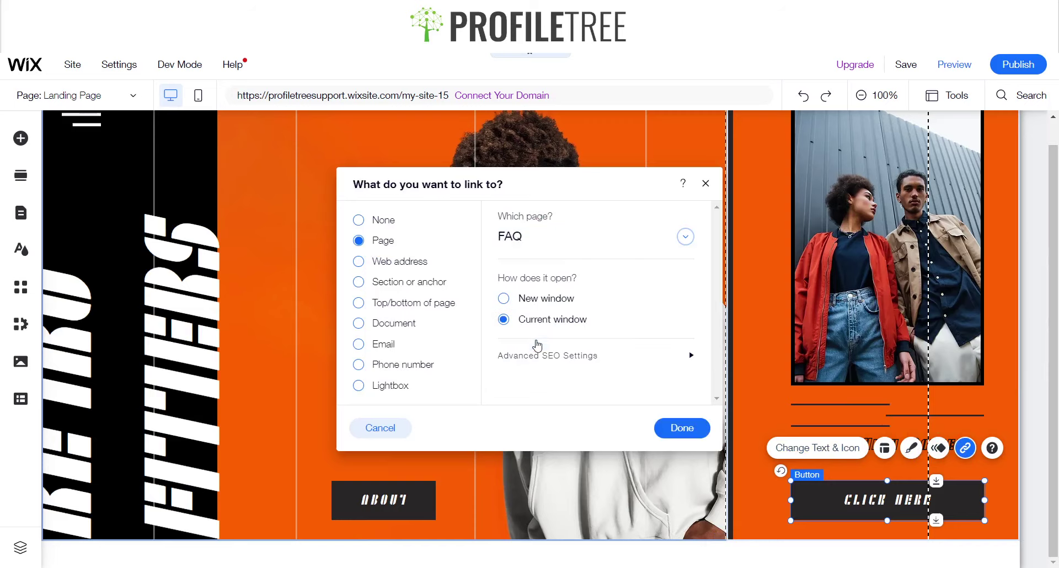
pyautogui.click(696, 434)
# Step: Change the CLICK HERE button's link to the Contact page
pyautogui.click(965, 448)
pyautogui.click(572, 258)
pyautogui.click(549, 292)
pyautogui.click(682, 429)
# Step: Duplicate the ABOUT button and place the copy just above the original, shifted slightly to its left
pyautogui.click(396, 494)
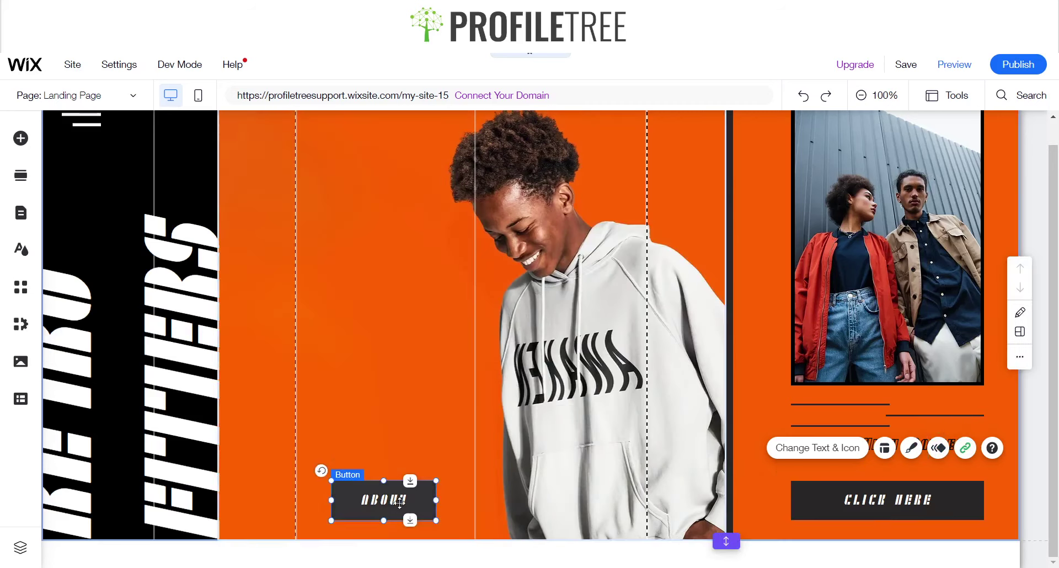
pyautogui.click(358, 397)
pyautogui.hotkey('ctrl', 'v')
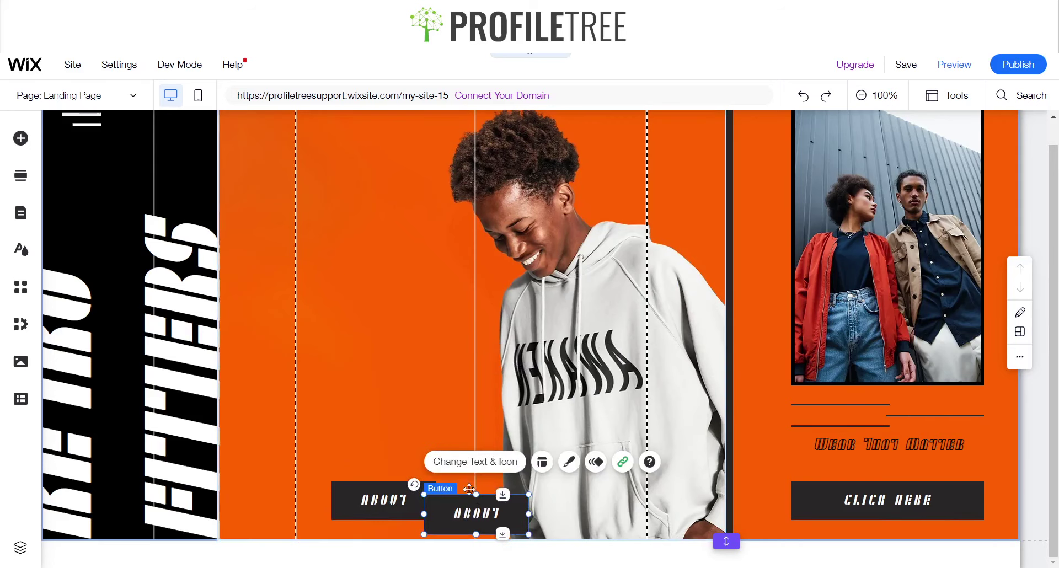
pyautogui.moveTo(469, 488); pyautogui.dragTo(431, 441)
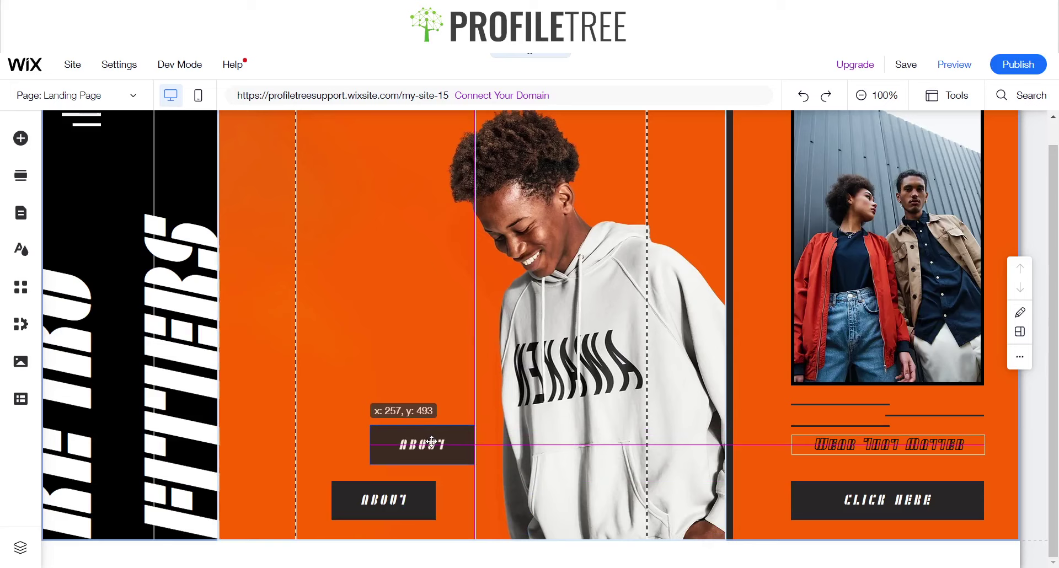
pyautogui.moveTo(416, 442); pyautogui.dragTo(358, 449)
# Step: Set the text of the duplicated ABOUT button to FAQ
pyautogui.click(348, 402)
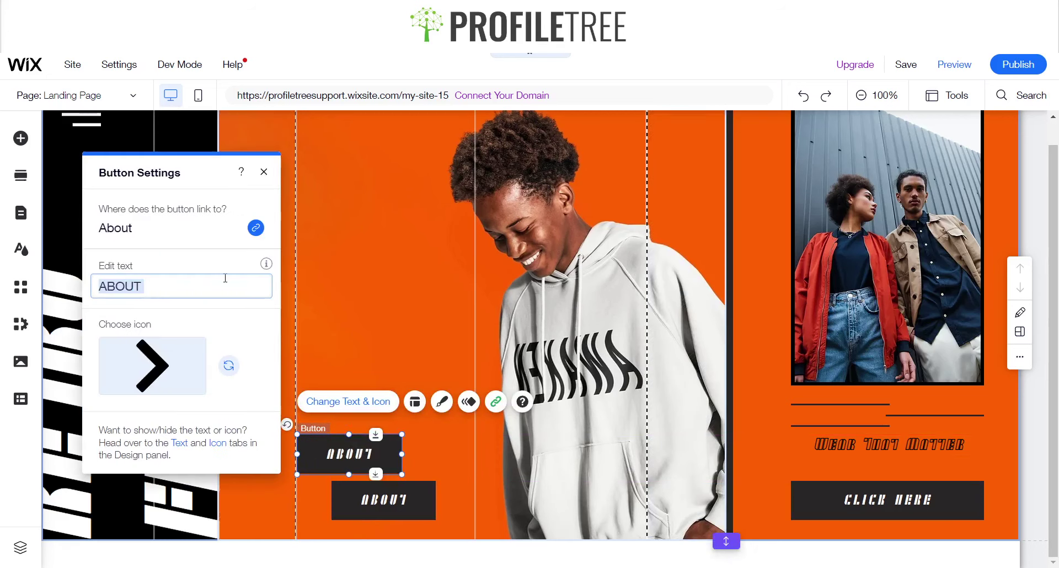
pyautogui.write('Q')
pyautogui.press('BackSpace')
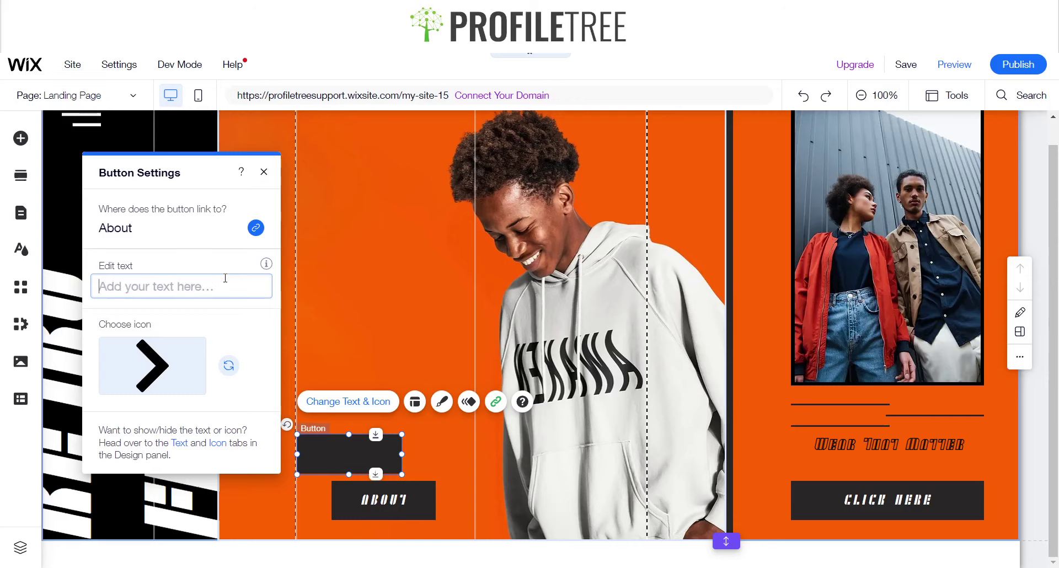
pyautogui.write('FAQ')
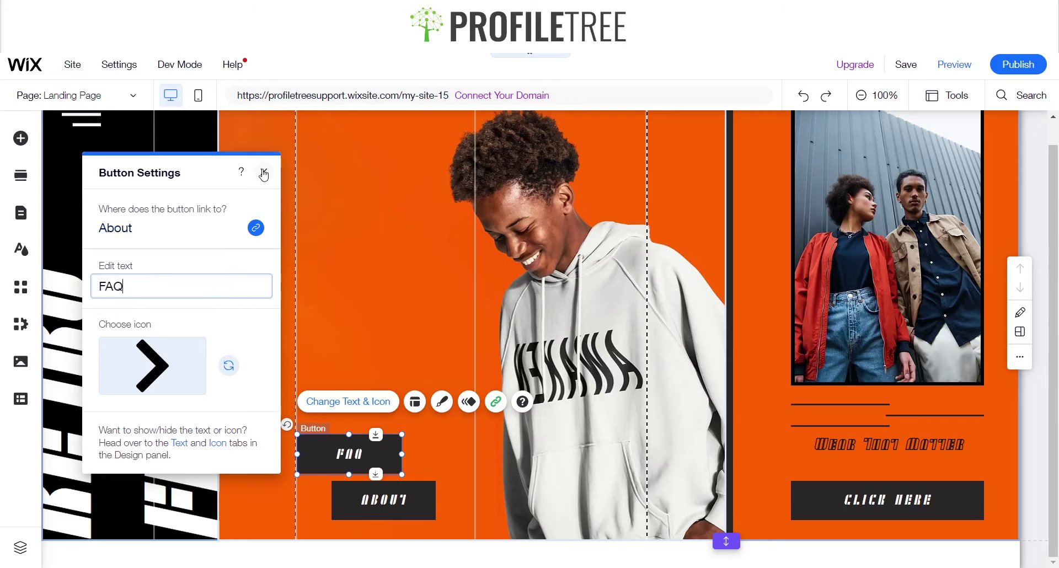
# Step: Link the new FAQ button on the landing page to the FAQ page, opening in the current window
pyautogui.click(255, 227)
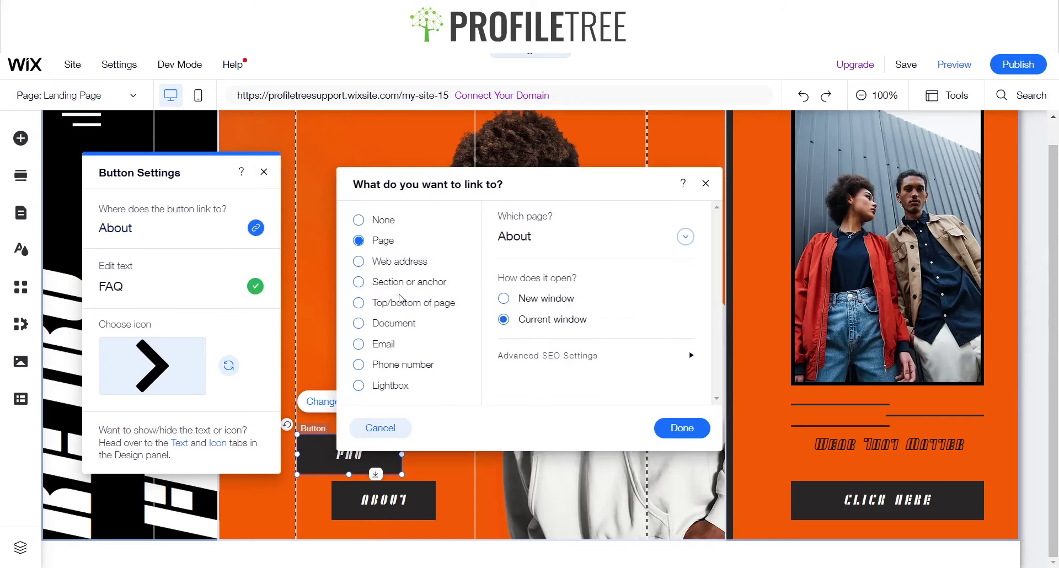
pyautogui.click(605, 250)
pyautogui.click(568, 337)
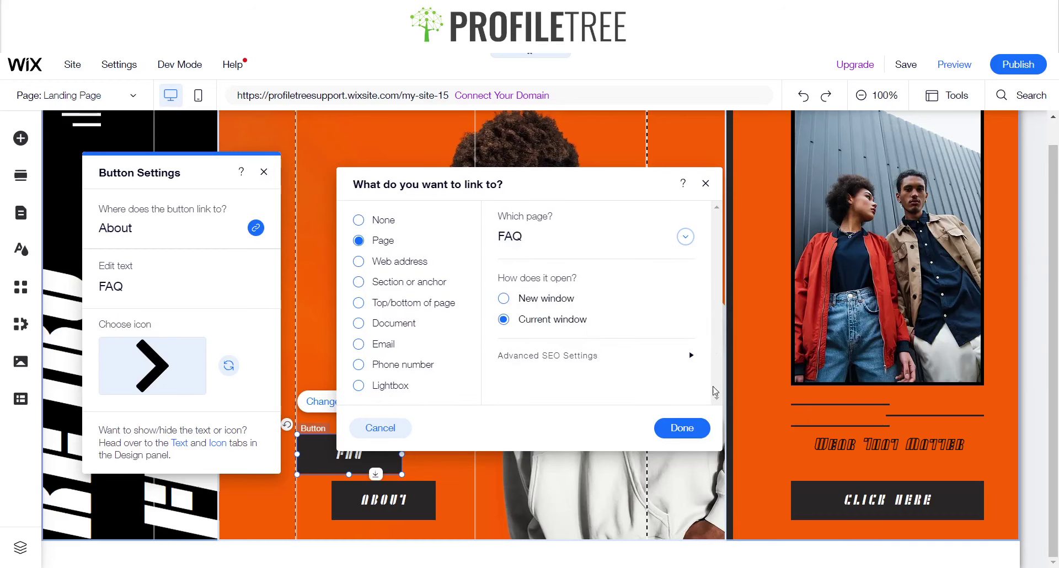
pyautogui.click(682, 428)
pyautogui.click(264, 172)
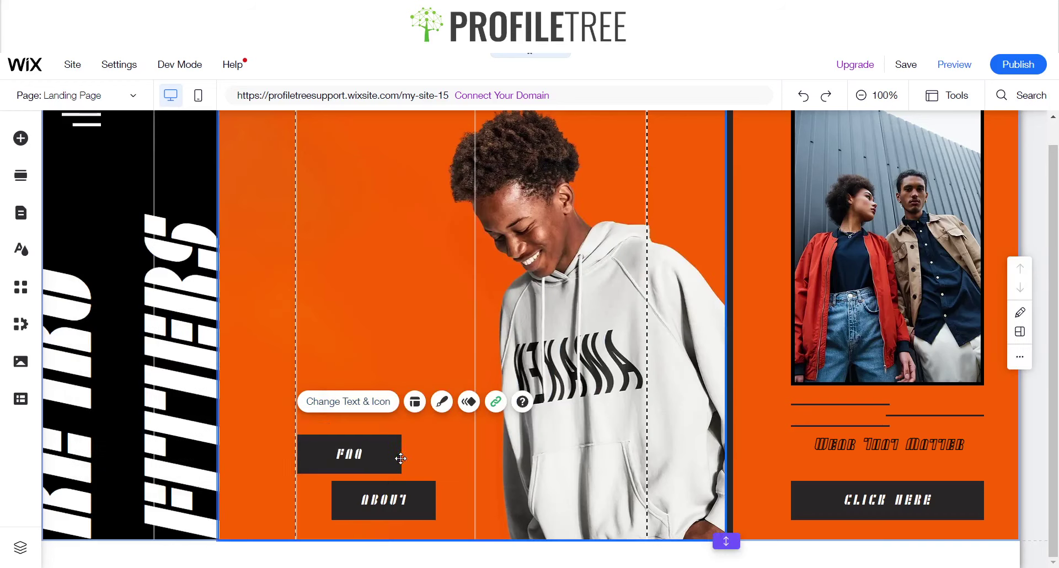
# Step: Shrink the FAQ and ABOUT buttons into thin strips and move ABOUT across to the vertical line beside the model
pyautogui.click(371, 456)
pyautogui.moveTo(350, 473); pyautogui.dragTo(349, 451)
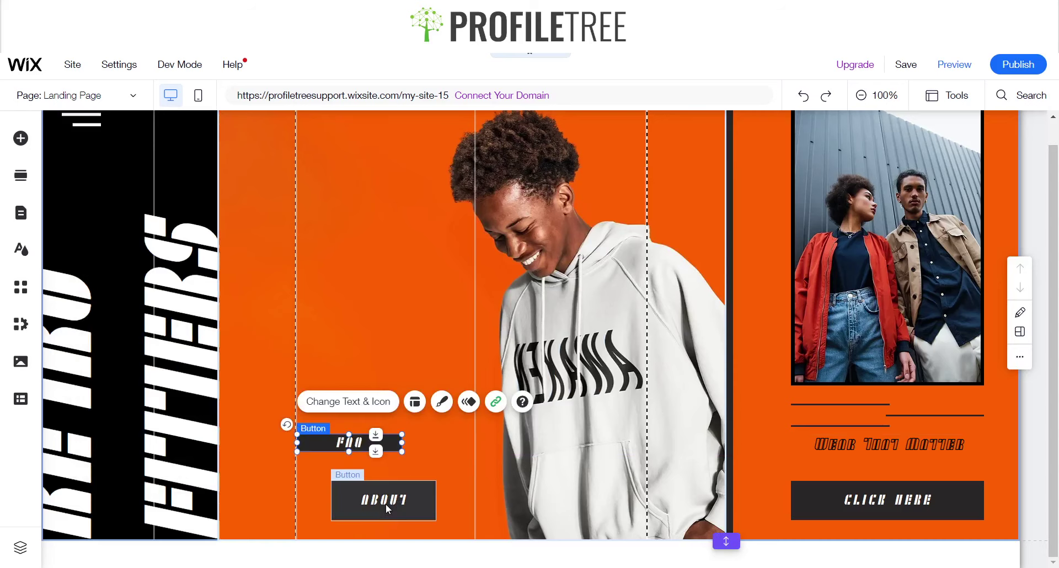
pyautogui.click(385, 505)
pyautogui.moveTo(384, 505); pyautogui.dragTo(424, 508)
pyautogui.moveTo(401, 475); pyautogui.dragTo(402, 475)
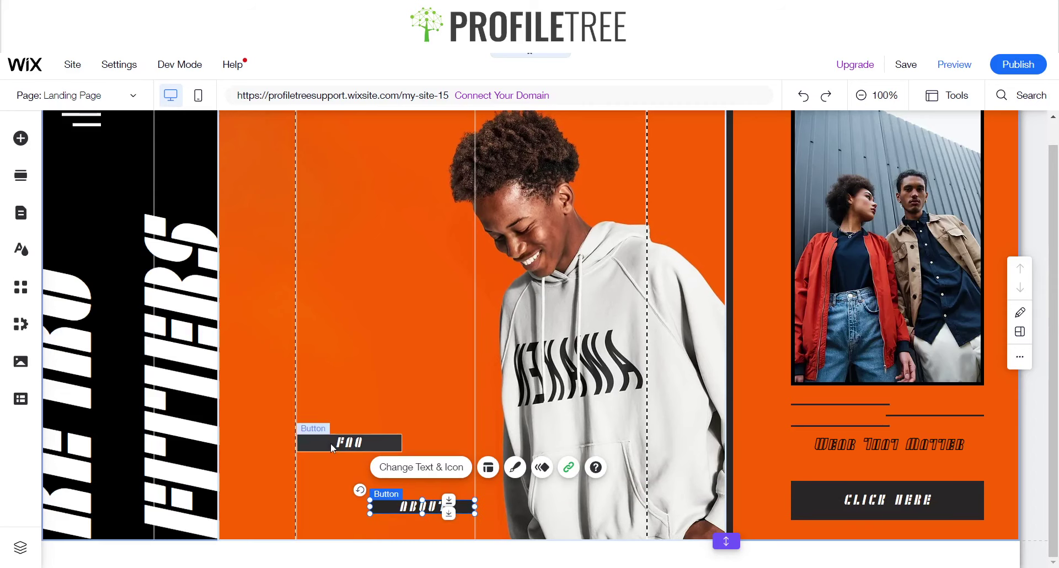
# Step: Move the FAQ button down to sit just above the ABOUT button and reduce its height to about 19 px
pyautogui.click(330, 442)
pyautogui.moveTo(329, 443); pyautogui.dragTo(349, 490)
pyautogui.click(389, 505)
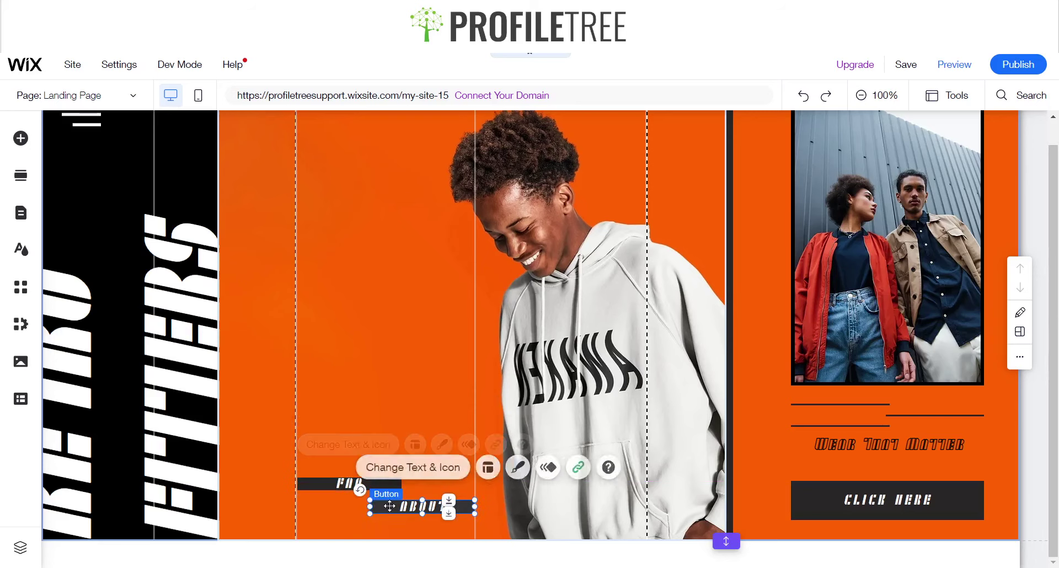
pyautogui.click(339, 490)
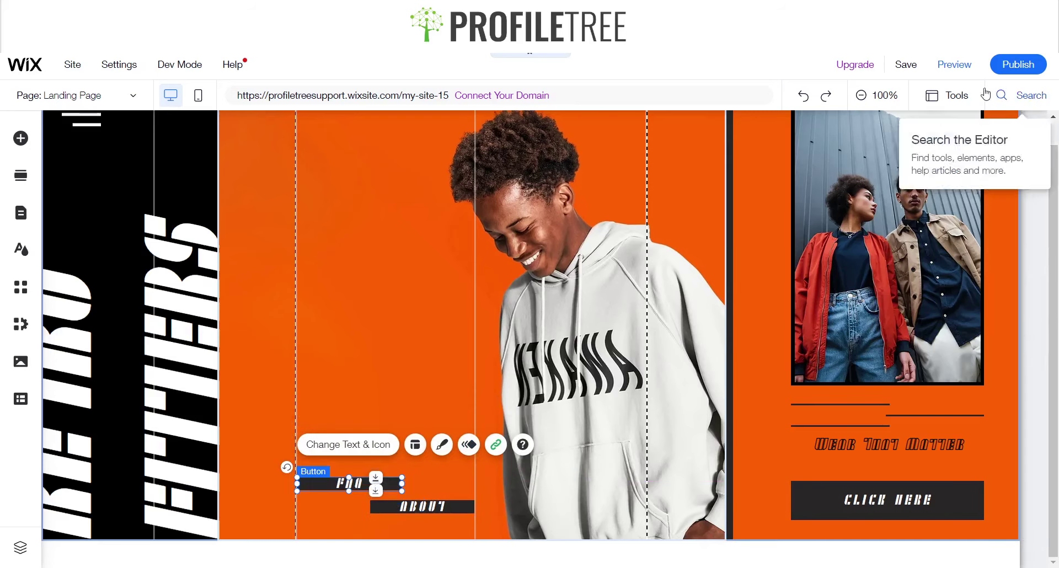
# Step: Show the editor's toolbar and set the FAQ button's size to 155 px wide and 22 px high
pyautogui.click(948, 95)
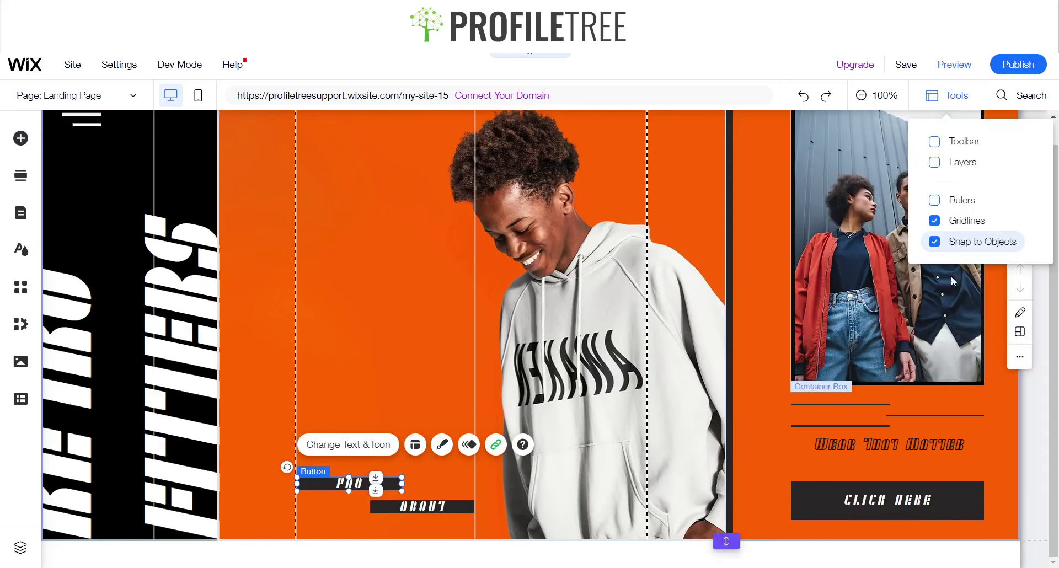
pyautogui.click(939, 141)
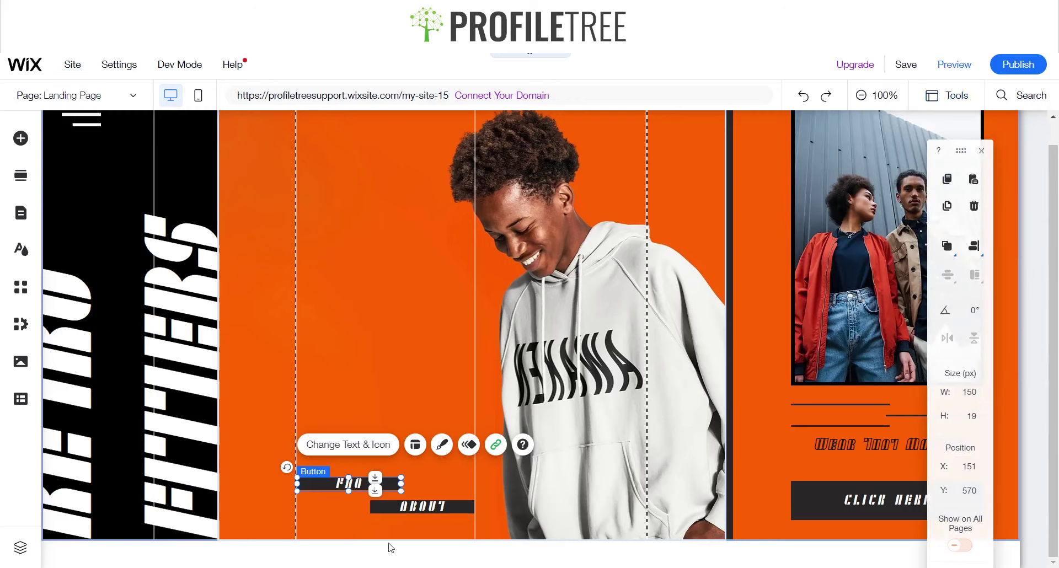
pyautogui.click(428, 511)
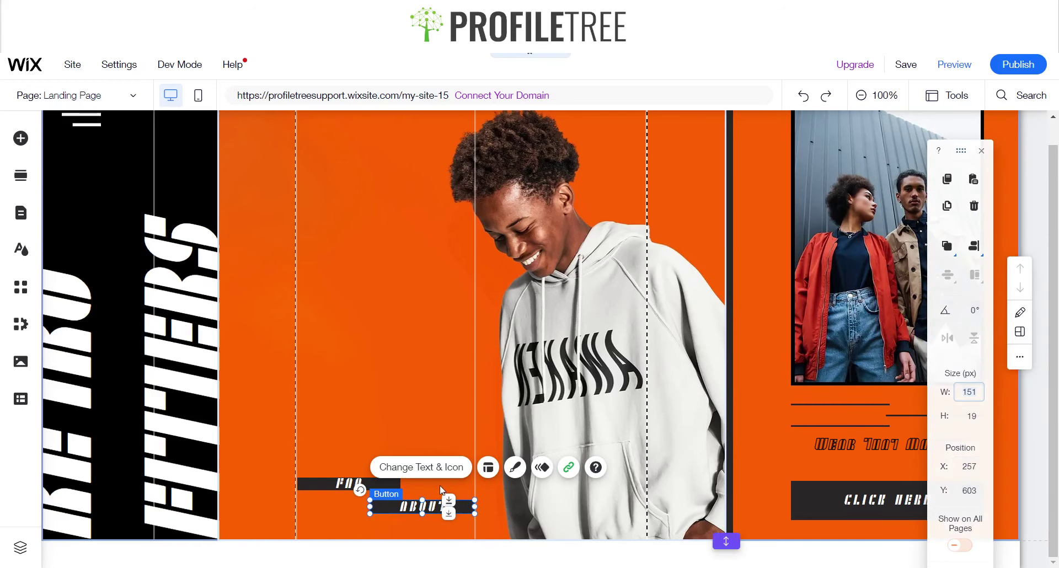
pyautogui.click(315, 485)
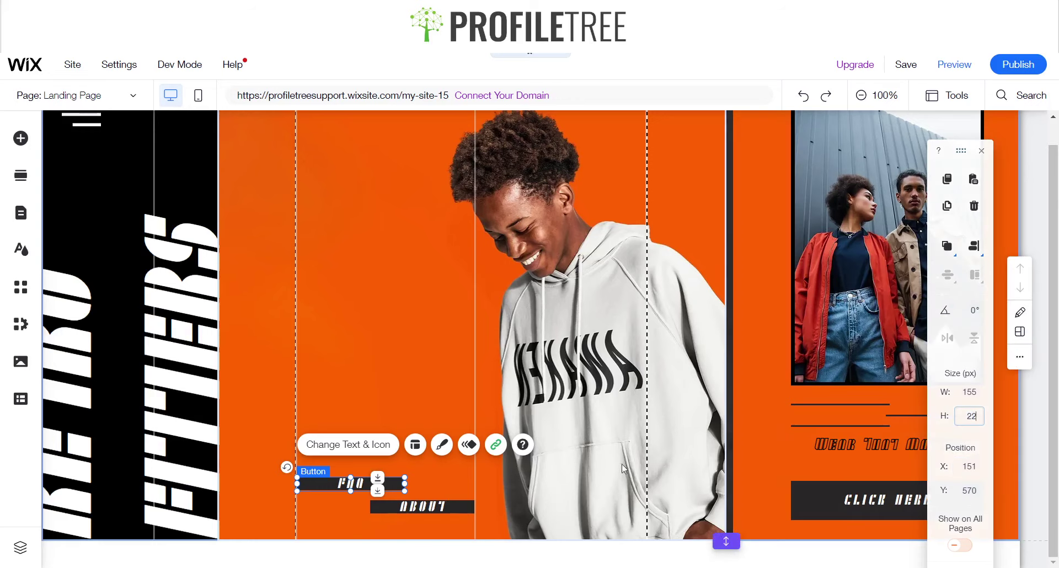
# Step: Set the ABOUT button's size to 155 px wide and 22 px high
pyautogui.click(462, 513)
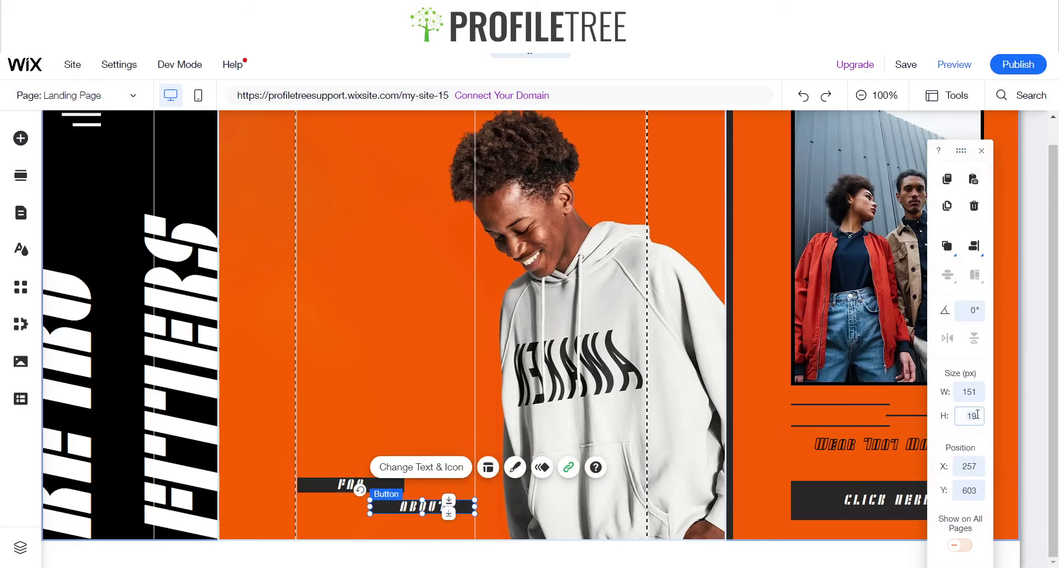
pyautogui.press('Return')
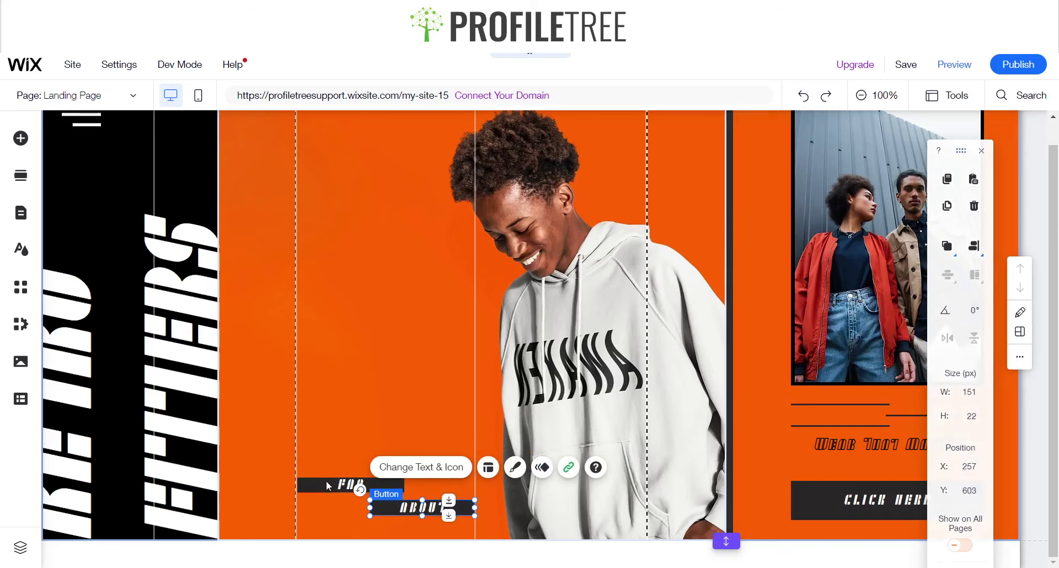
pyautogui.hotkey('shift', 'Tab')
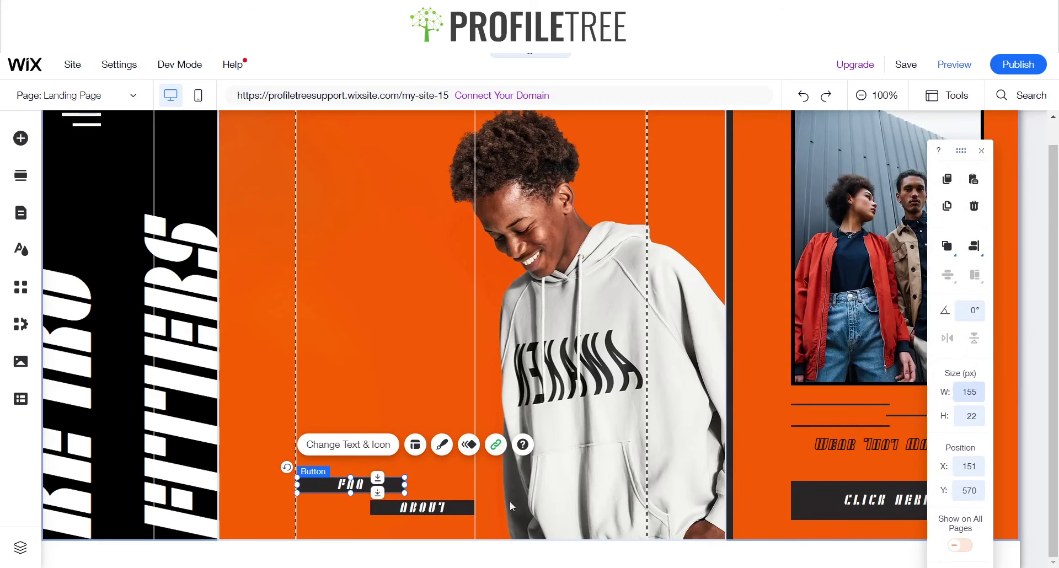
pyautogui.click(435, 507)
pyautogui.write('1')
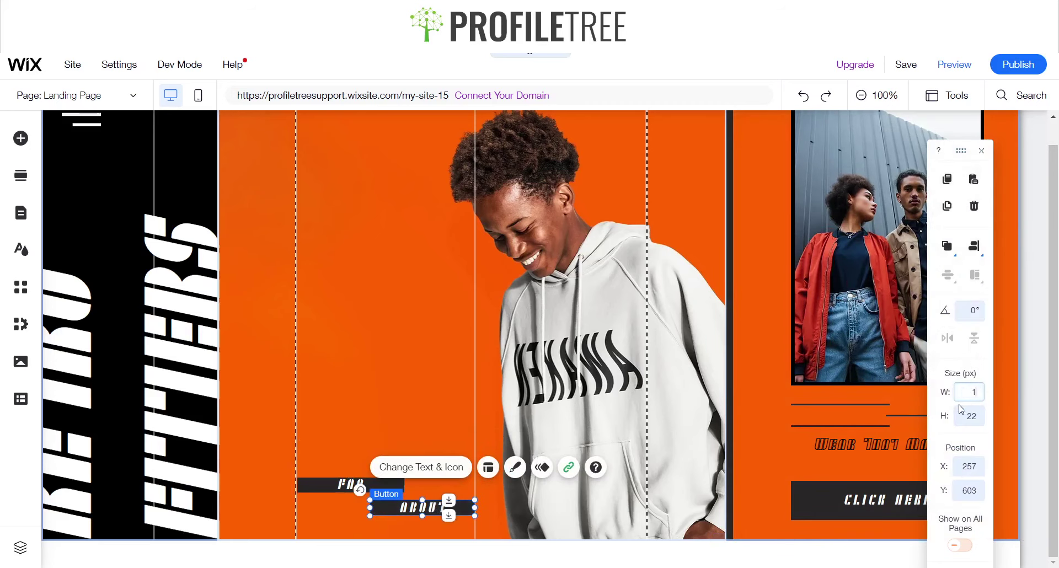
pyautogui.write('51')
pyautogui.click(334, 388)
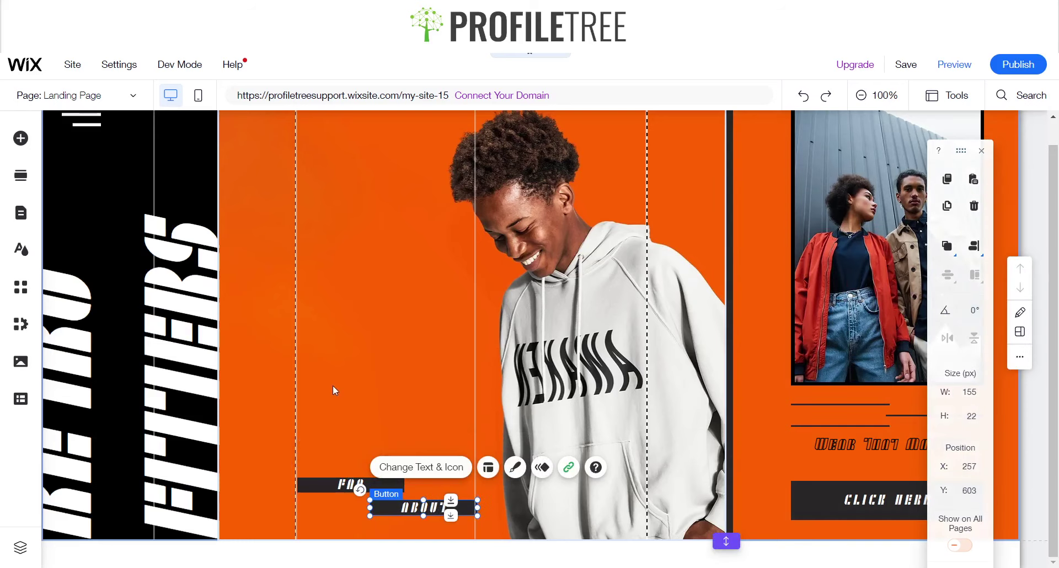
# Step: Align the ABOUT button's outer edge with the vertical line and lower both buttons slightly, placing FAQ at about Y 575
pyautogui.click(449, 503)
pyautogui.moveTo(457, 506); pyautogui.dragTo(455, 505)
pyautogui.click(441, 370)
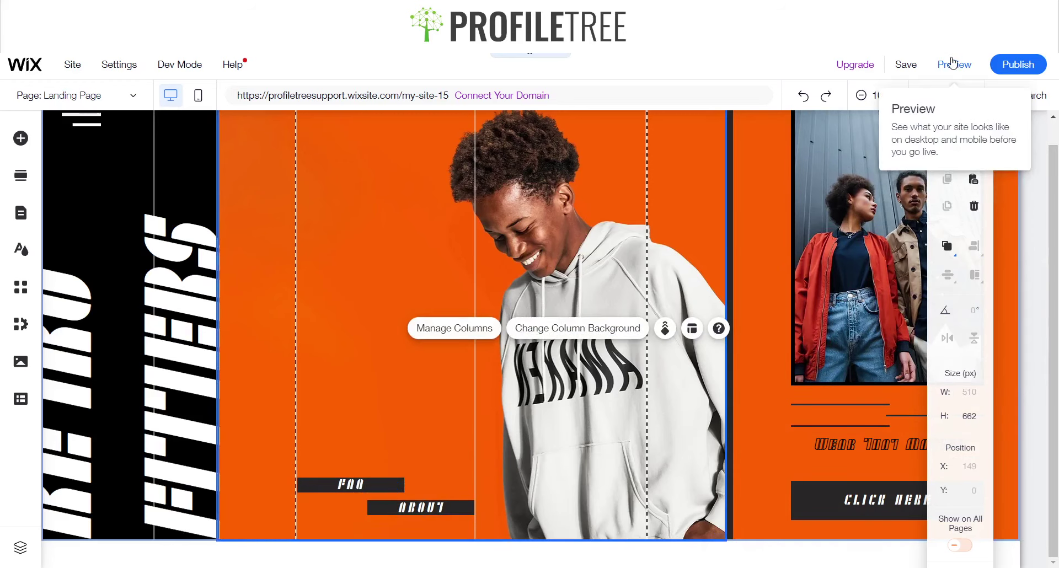
pyautogui.click(464, 509)
pyautogui.moveTo(465, 513); pyautogui.dragTo(444, 513)
pyautogui.click(342, 485)
pyautogui.moveTo(342, 484); pyautogui.dragTo(344, 493)
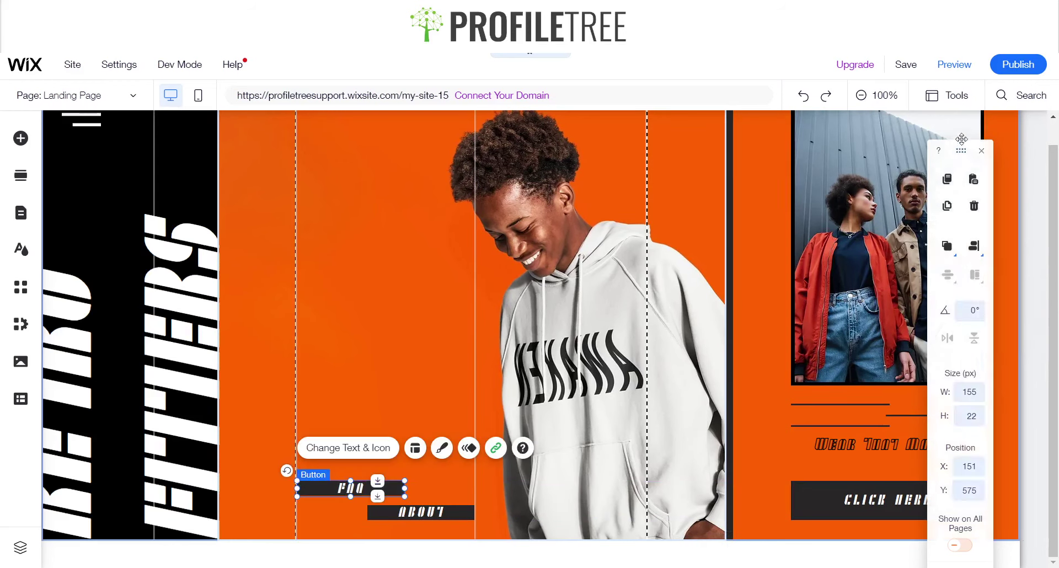
# Step: Preview the site and examine the landing page, the Contact page and the pop-out menu with its email form
pyautogui.click(955, 65)
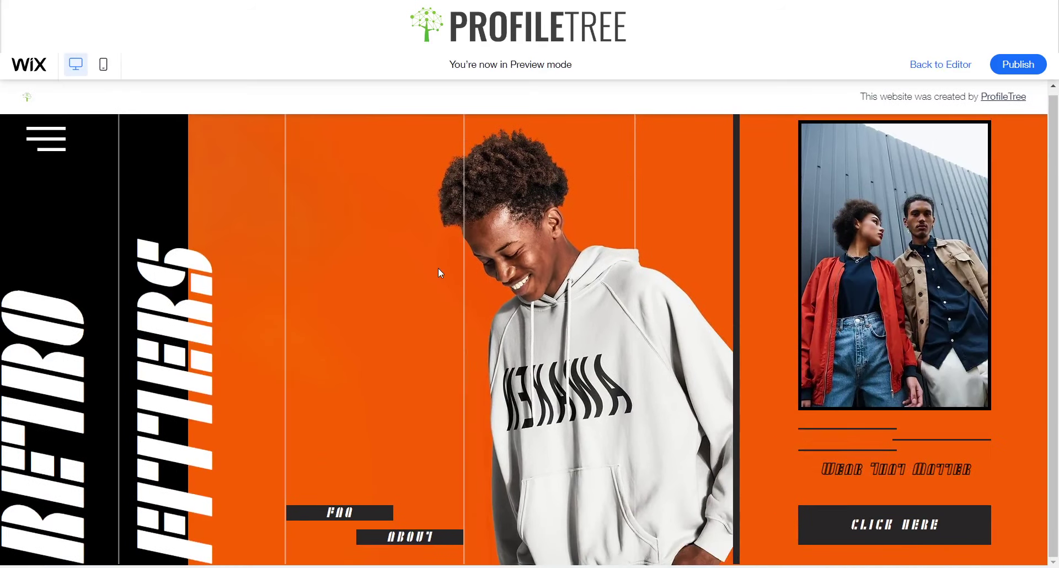
pyautogui.click(52, 150)
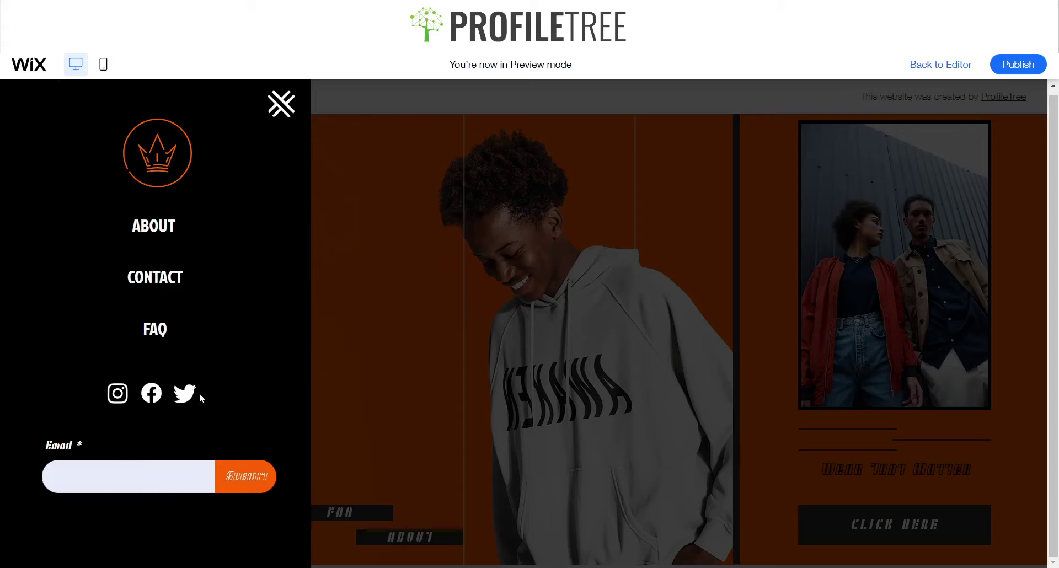
pyautogui.click(109, 480)
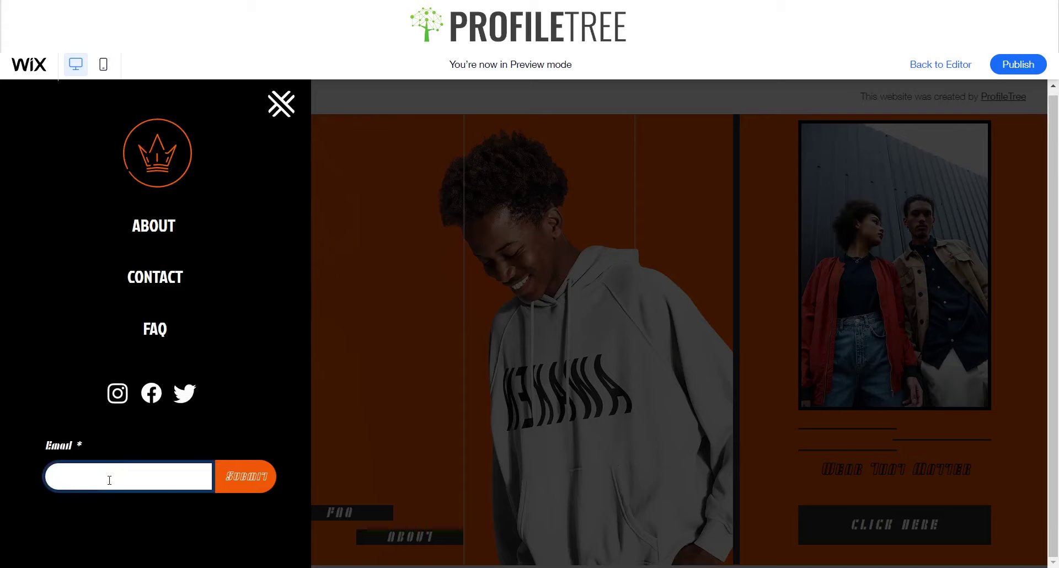
pyautogui.click(168, 481)
pyautogui.click(280, 396)
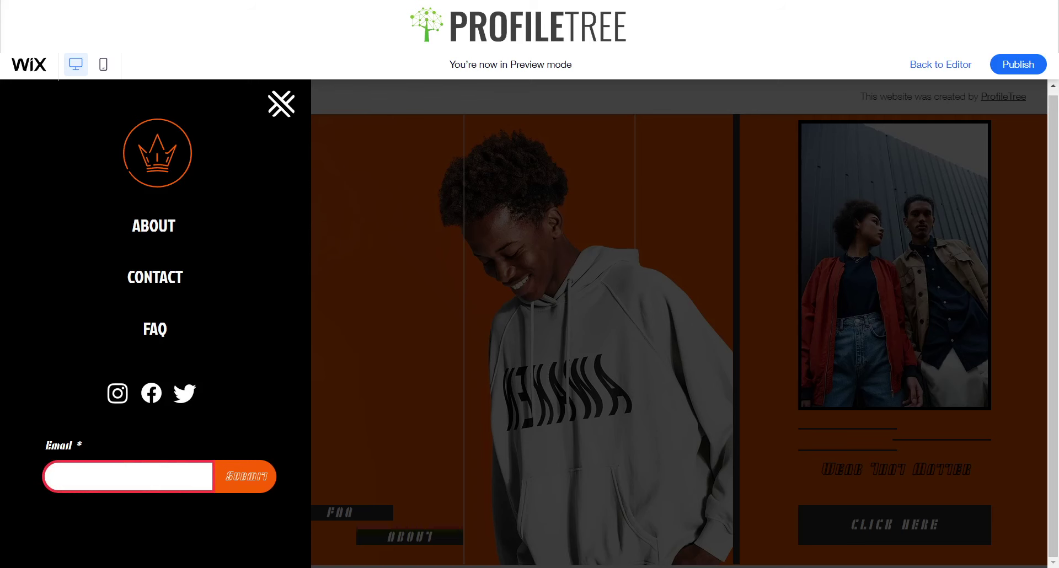
pyautogui.click(280, 106)
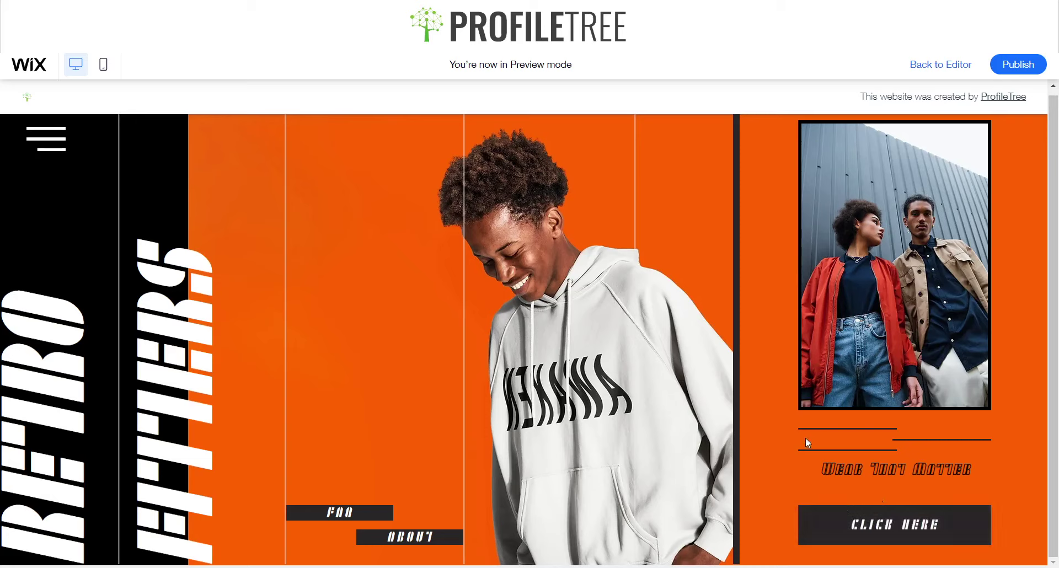
pyautogui.moveTo(874, 325)
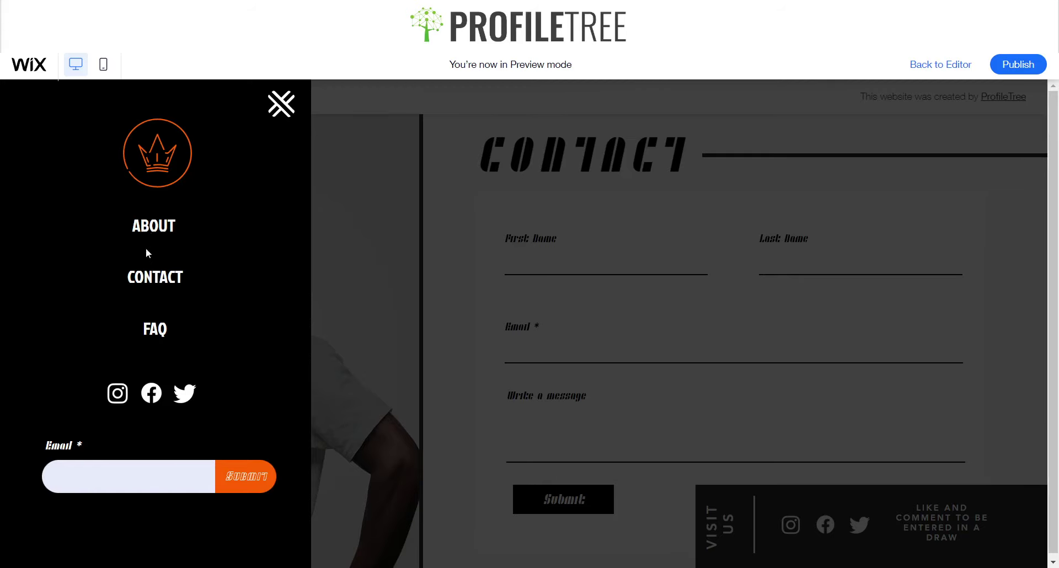
pyautogui.click(286, 352)
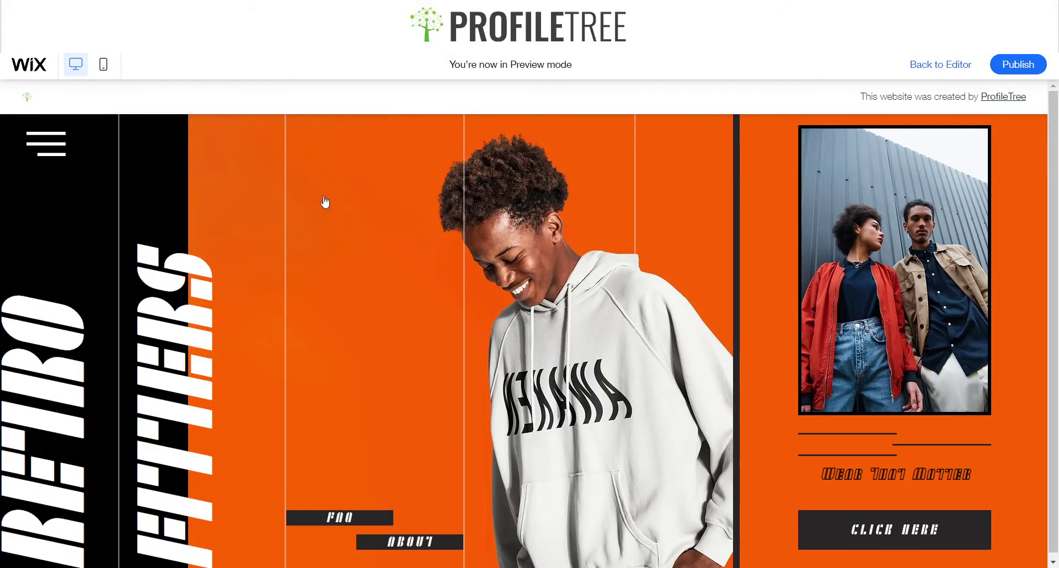
pyautogui.scroll(-1, 276, 187)
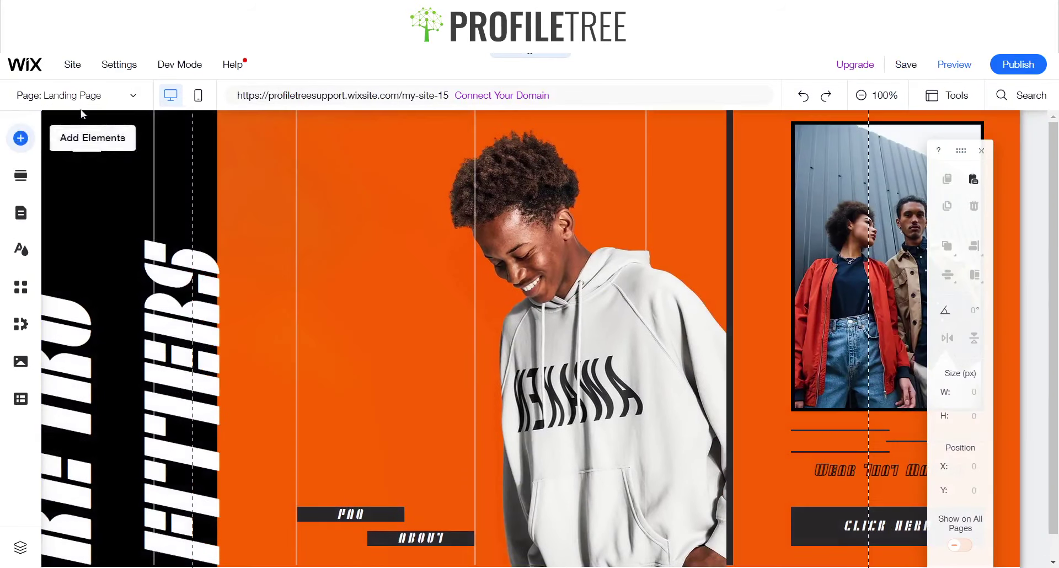
# Step: Open the Menu lightbox for editing and link its ABOUT text to the About page
pyautogui.click(74, 96)
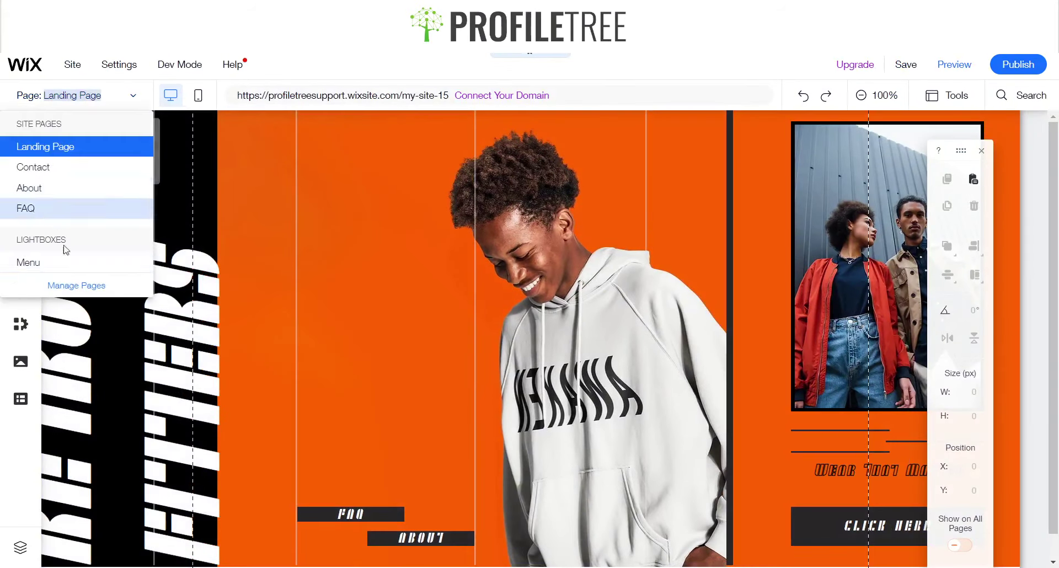
pyautogui.click(50, 270)
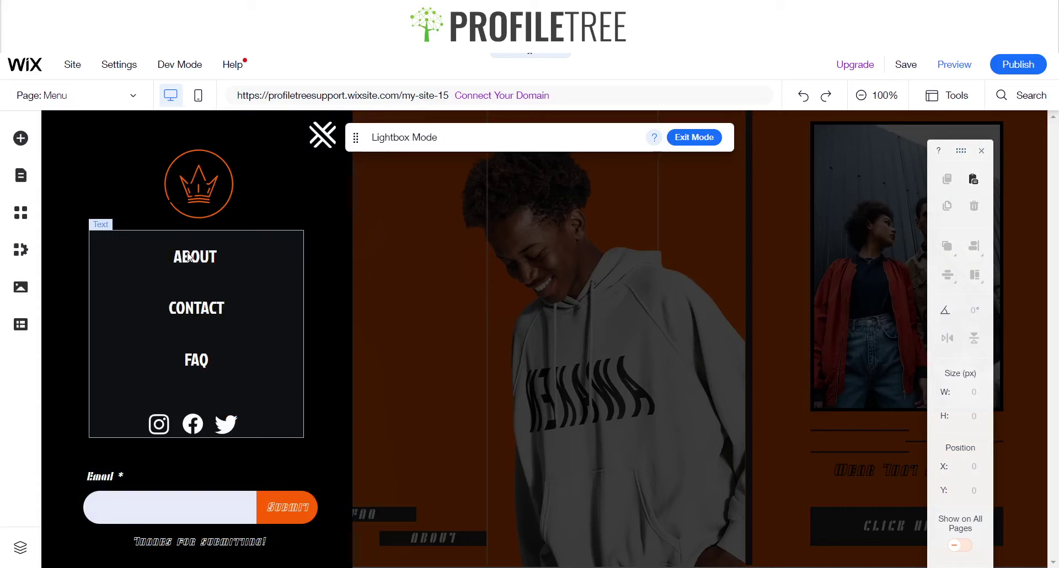
pyautogui.click(212, 256)
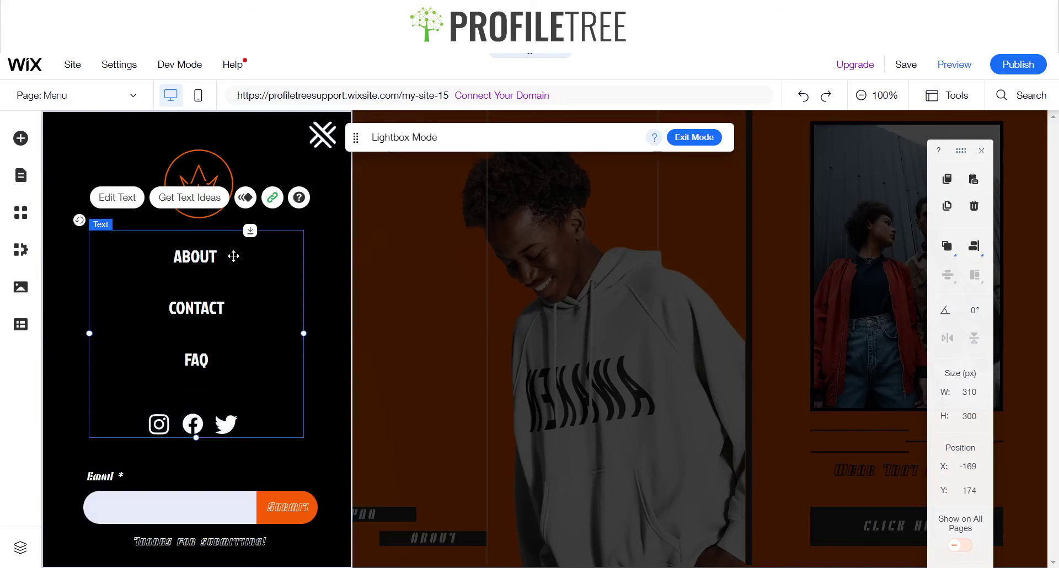
pyautogui.doubleClick(234, 256)
pyautogui.click(236, 256)
pyautogui.moveTo(237, 256); pyautogui.dragTo(163, 254)
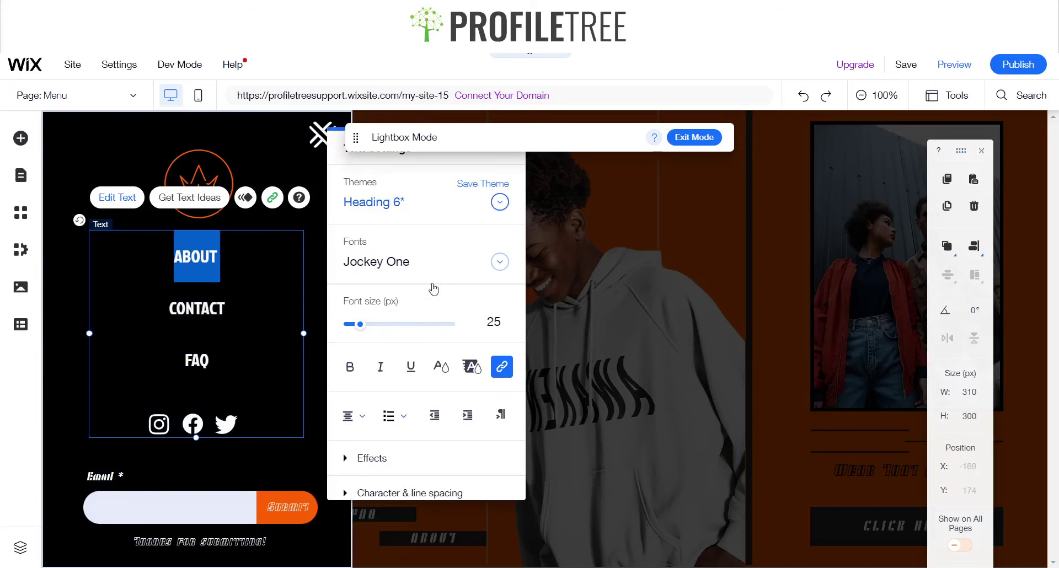
pyautogui.click(272, 197)
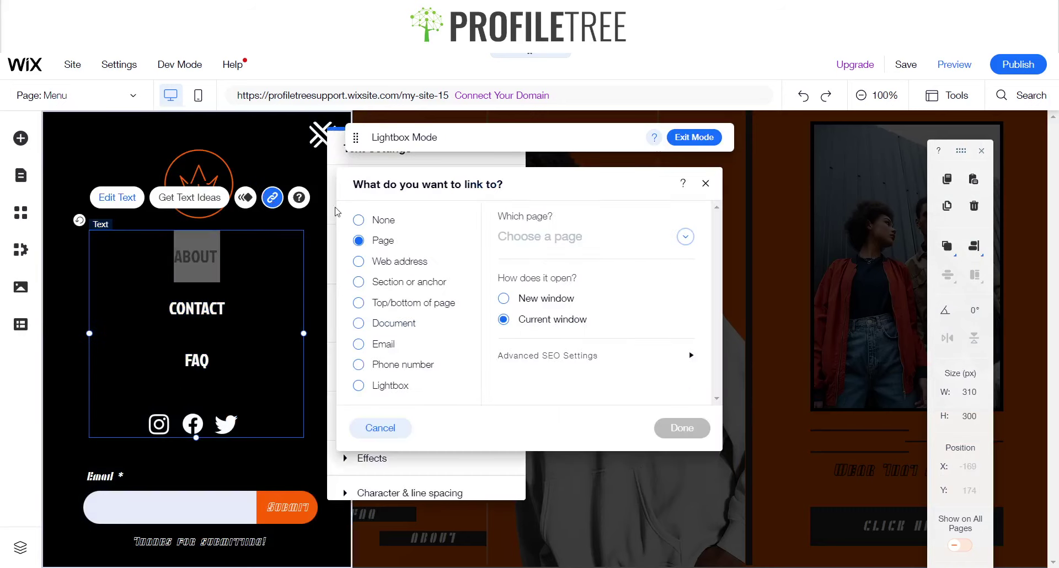
pyautogui.click(547, 236)
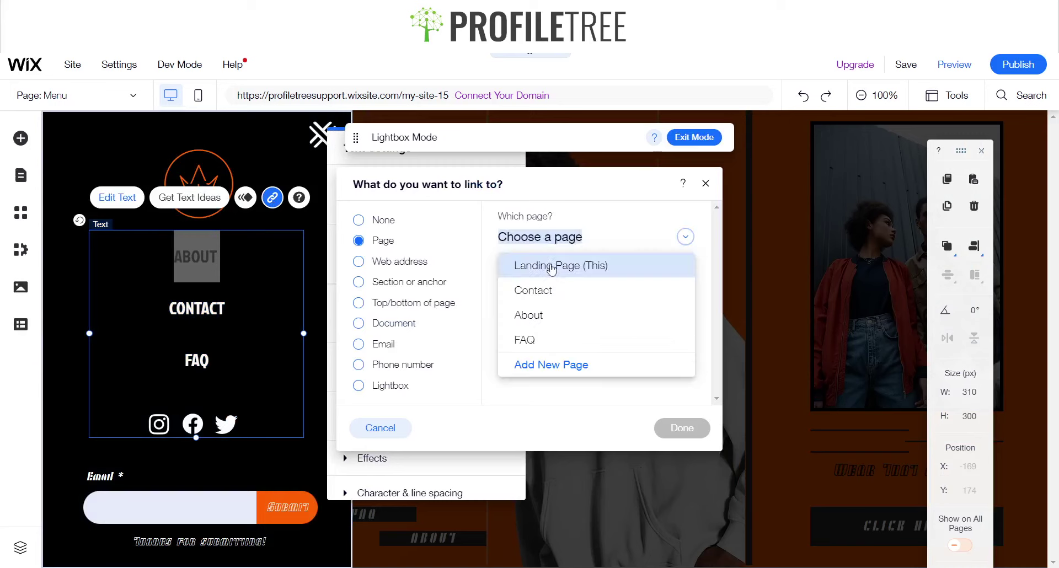
pyautogui.click(548, 317)
pyautogui.click(682, 428)
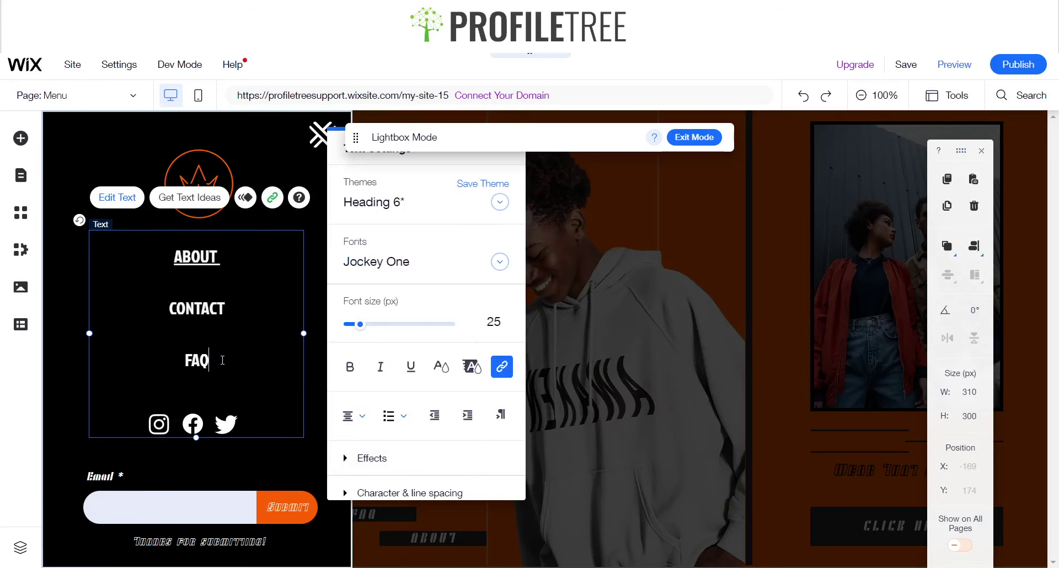
# Step: Link the lightbox's FAQ text to the FAQ page, opening in the current window
pyautogui.doubleClick(209, 359)
pyautogui.click(272, 197)
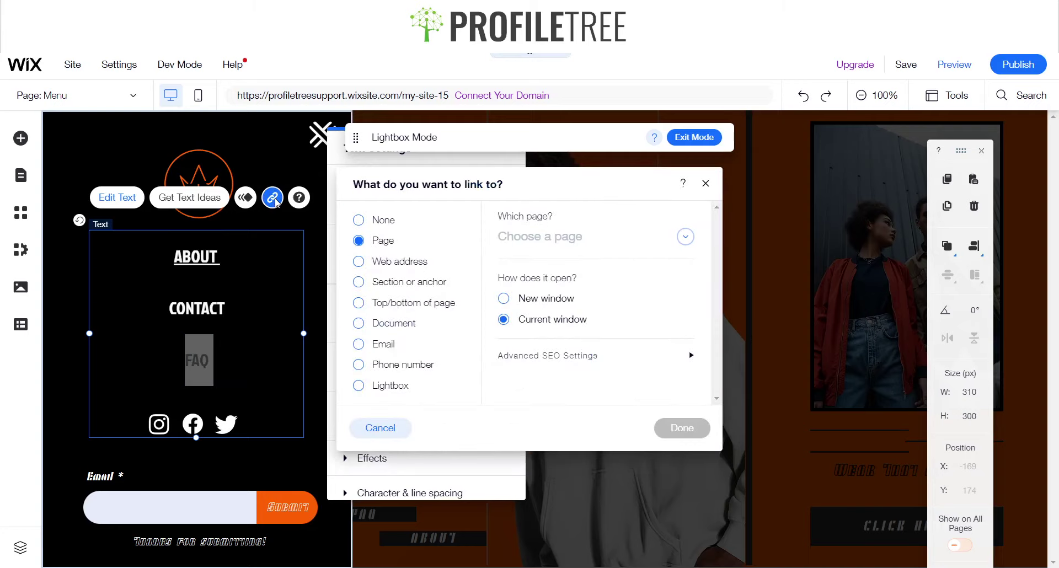
pyautogui.click(592, 245)
pyautogui.click(527, 340)
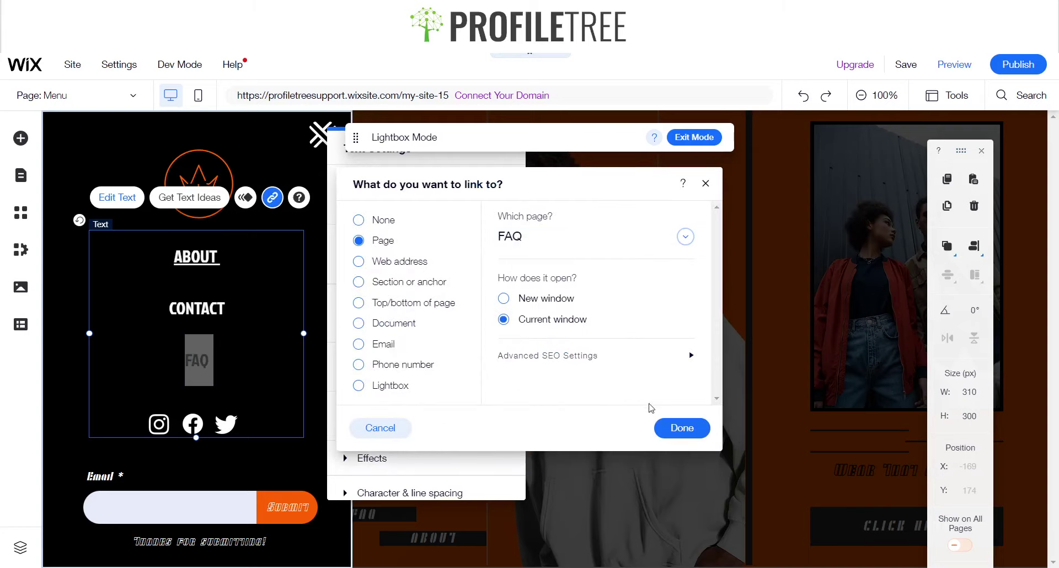
pyautogui.press('Return')
# Step: Remove the underline from the lightbox's ABOUT, CONTACT and FAQ text, and save the site after leaving lightbox editing
pyautogui.moveTo(243, 355); pyautogui.dragTo(166, 246)
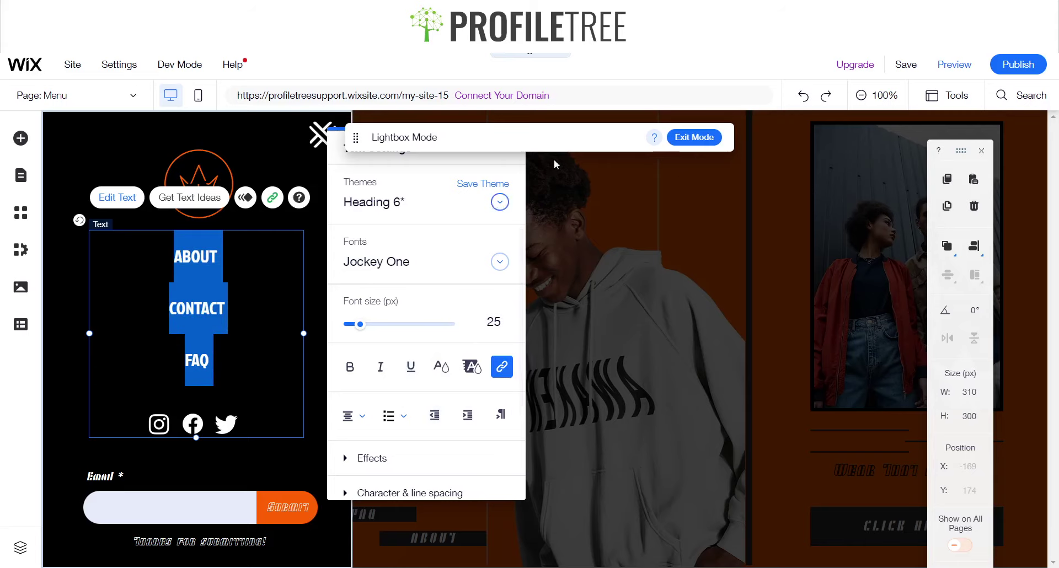
pyautogui.click(571, 135)
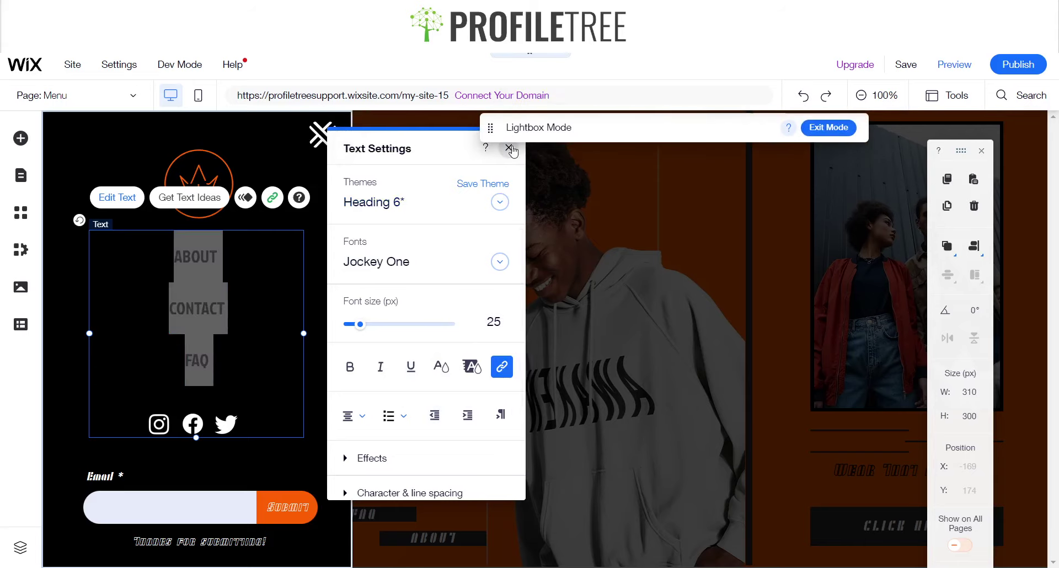
pyautogui.press('Escape')
pyautogui.click(903, 65)
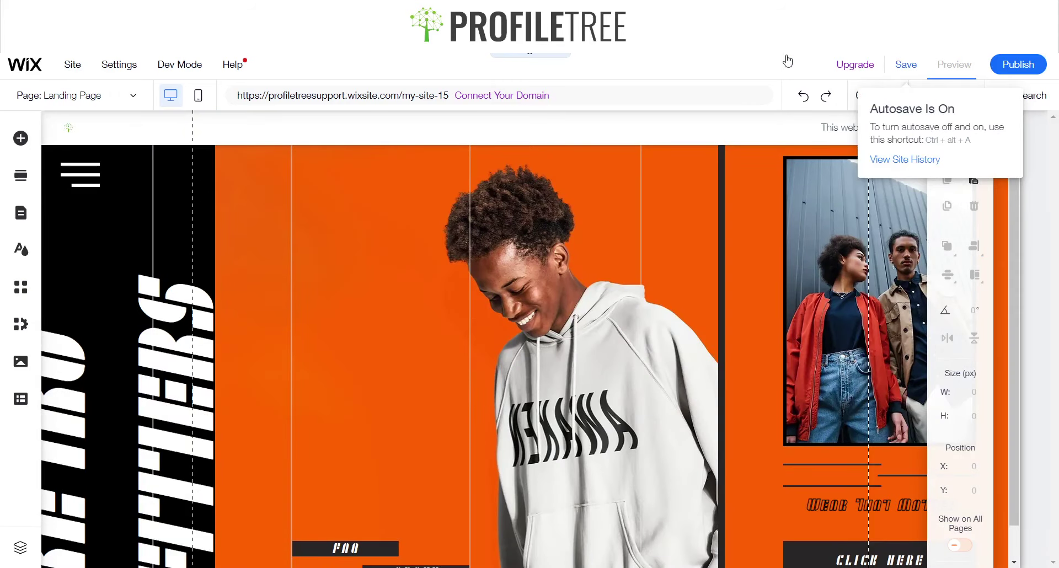
# Step: Preview the site, open the About page through the menu's ABOUT link and examine its story text and slideshow
pyautogui.hotkey('ctrl', 'shift', 'p')
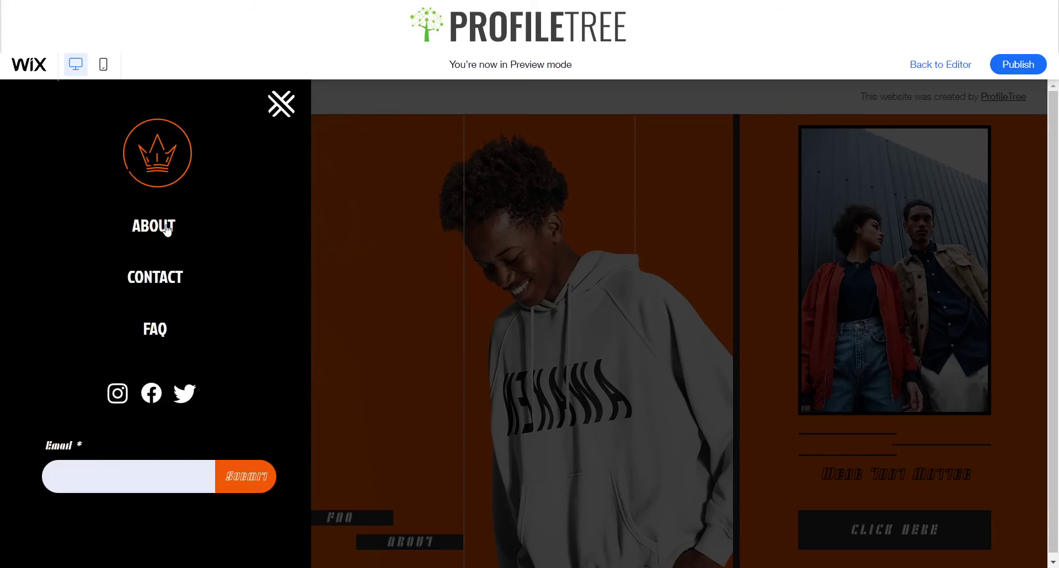
pyautogui.click(207, 211)
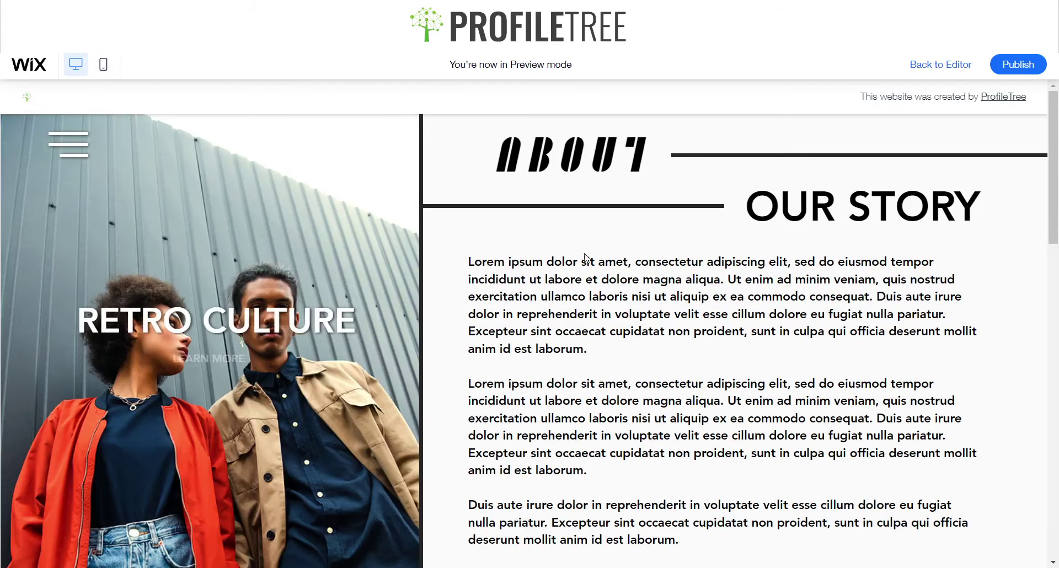
pyautogui.moveTo(503, 171); pyautogui.dragTo(802, 259)
pyautogui.click(803, 258)
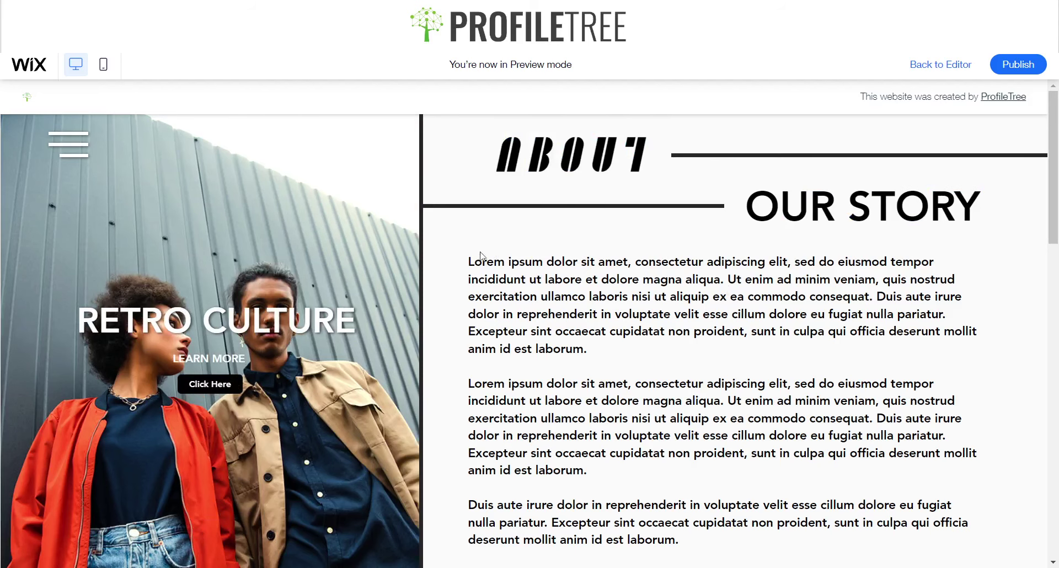
pyautogui.scroll(-3, 481, 254)
pyautogui.scroll(3, 480, 246)
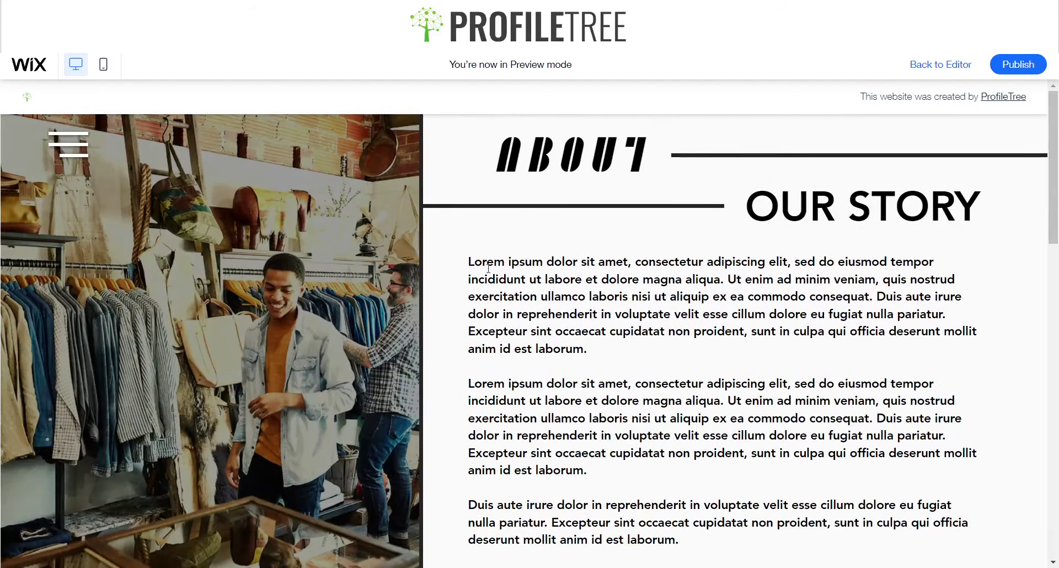
pyautogui.moveTo(488, 268); pyautogui.dragTo(768, 503)
pyautogui.click(768, 503)
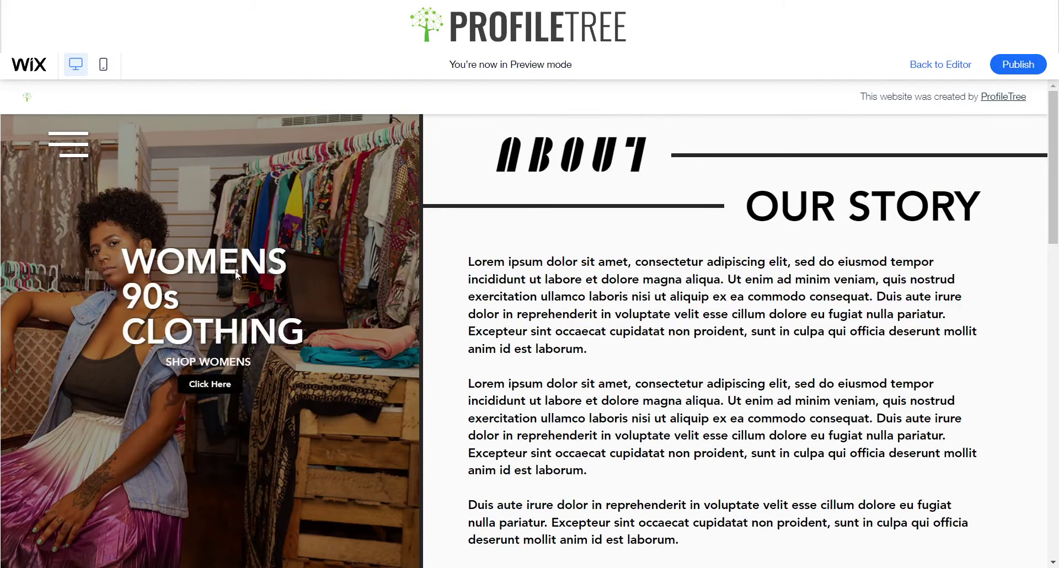
pyautogui.scroll(-2, 235, 274)
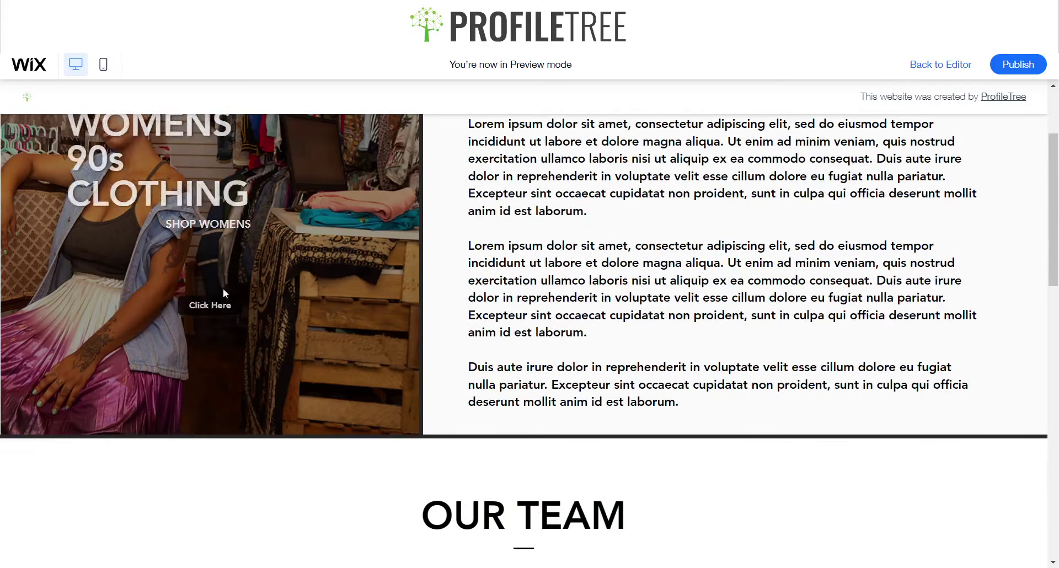
pyautogui.scroll(1, 373, 389)
pyautogui.scroll(2, 359, 396)
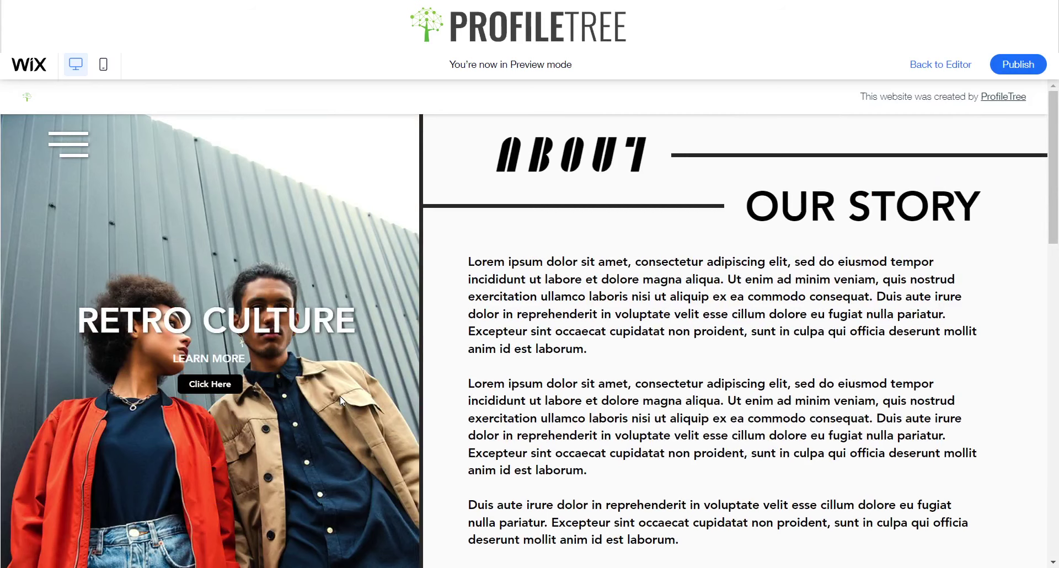
# Step: Examine the About page's team section and testimonials in the preview, and return to the beginning of the page
pyautogui.scroll(-5, 340, 396)
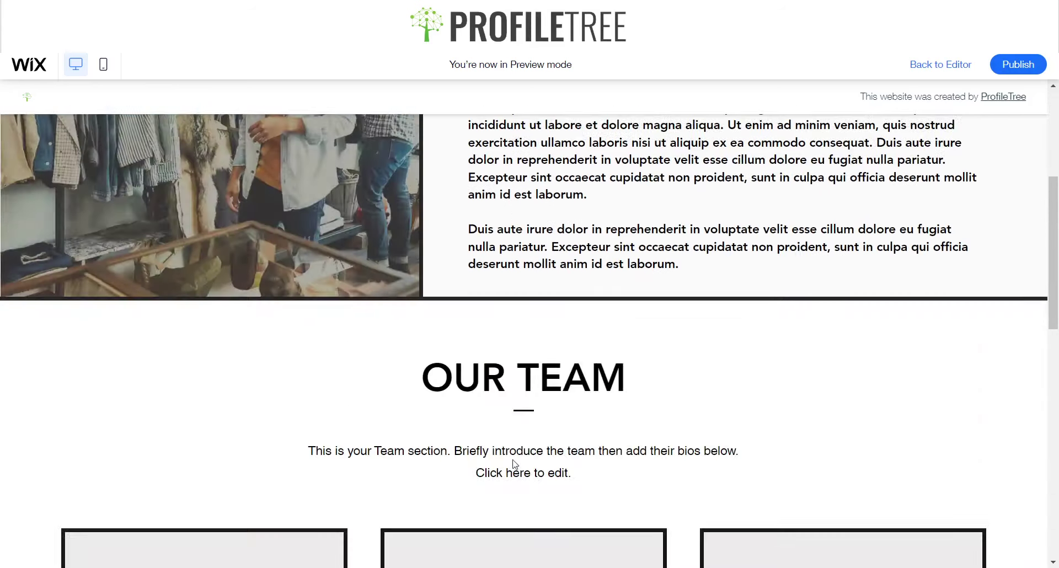
pyautogui.scroll(-7, 514, 464)
pyautogui.scroll(1, 418, 417)
pyautogui.scroll(-4, 417, 419)
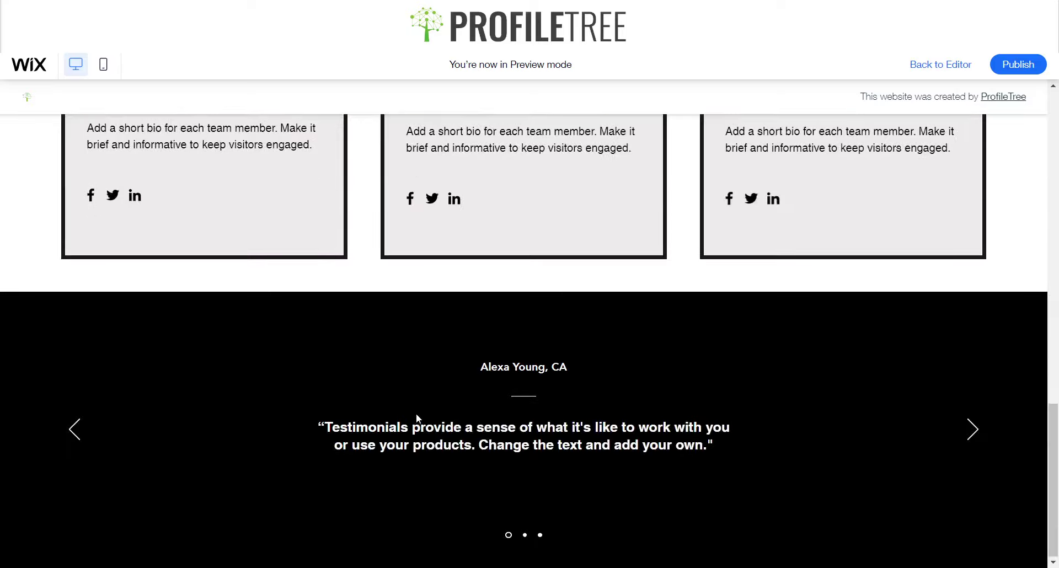
pyautogui.scroll(10, 416, 412)
pyautogui.scroll(-10, 439, 369)
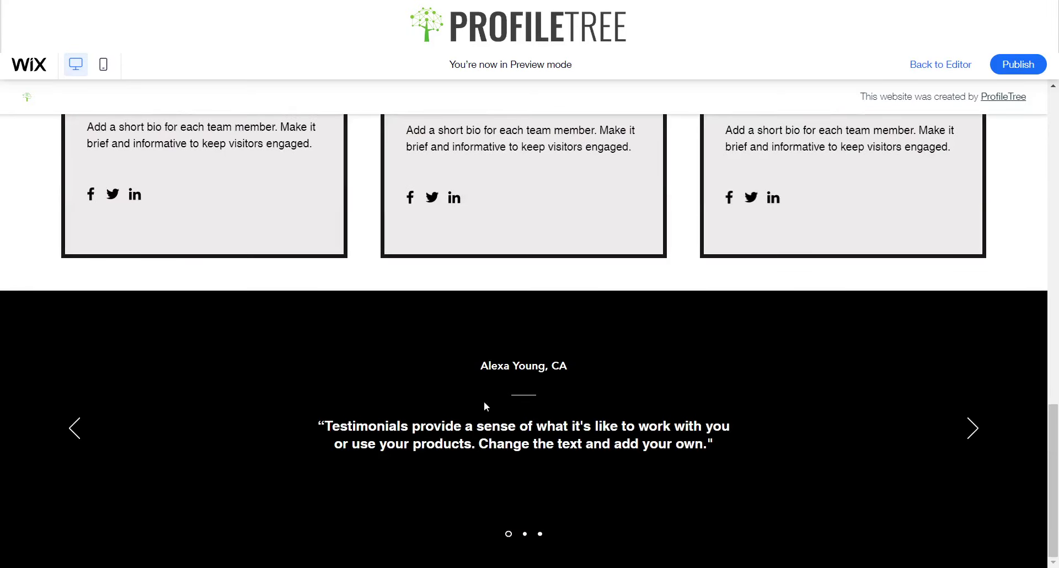
pyautogui.scroll(15, 200, 188)
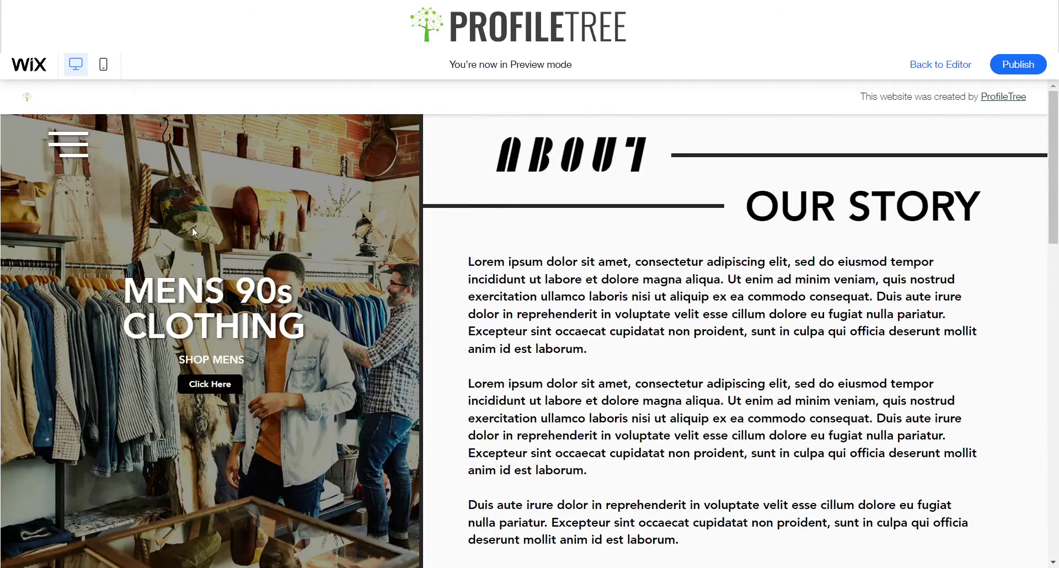
# Step: Open the FAQ page through the pop-out menu and examine its team and stock sections, browsing the stock gallery
pyautogui.click(69, 145)
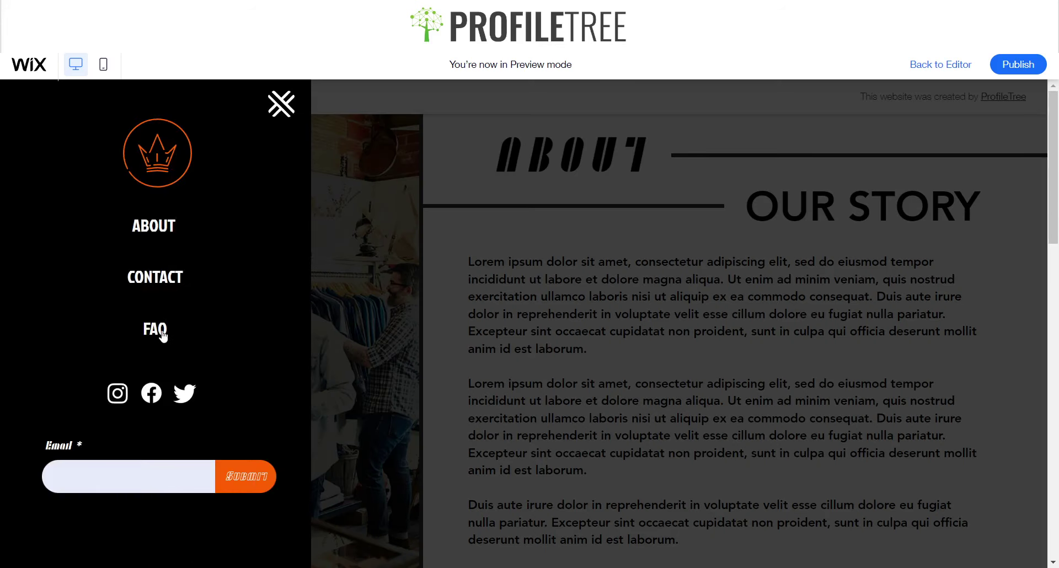
pyautogui.click(155, 330)
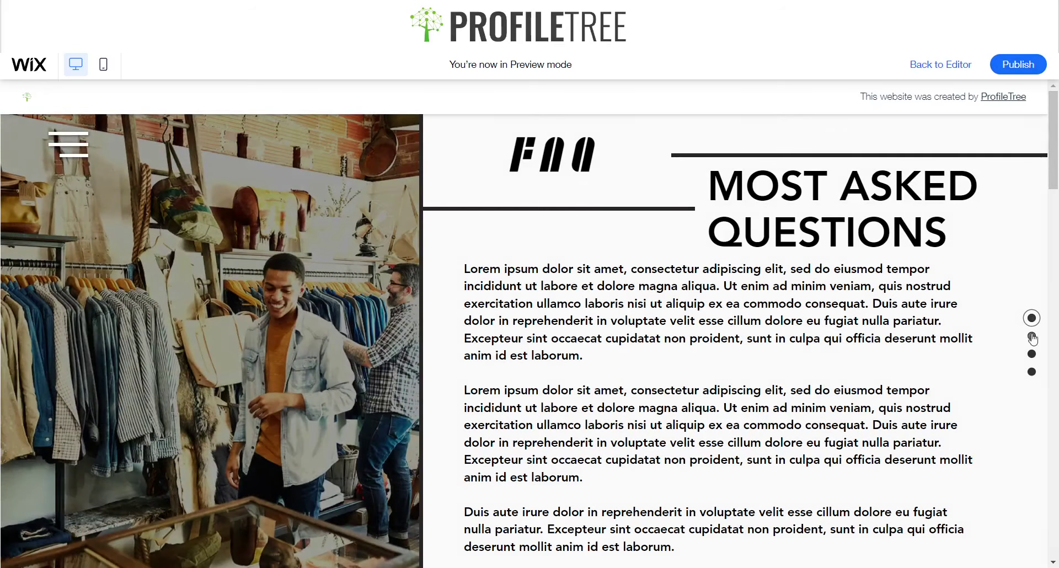
pyautogui.click(1032, 336)
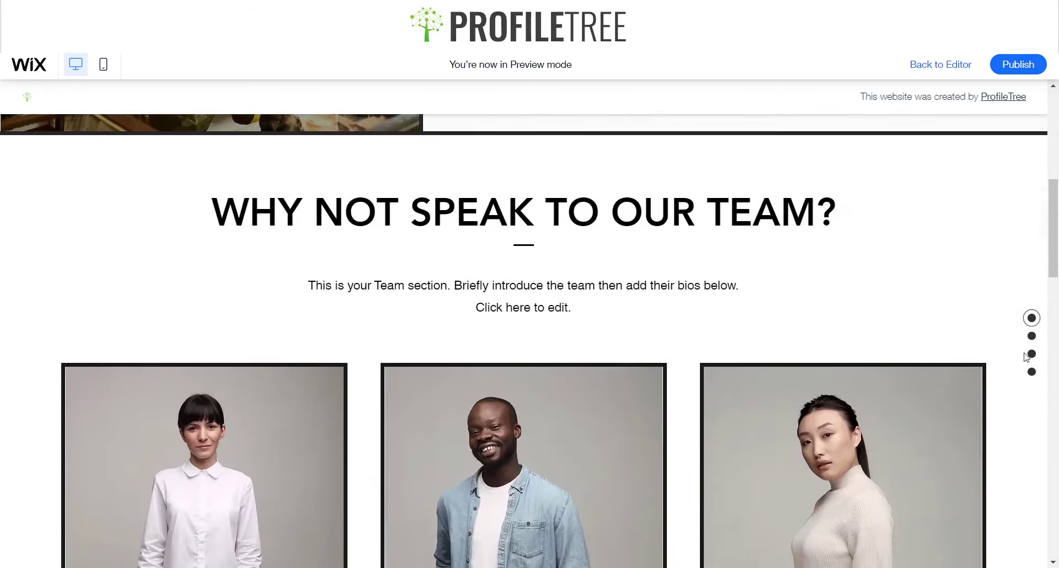
pyautogui.click(1031, 372)
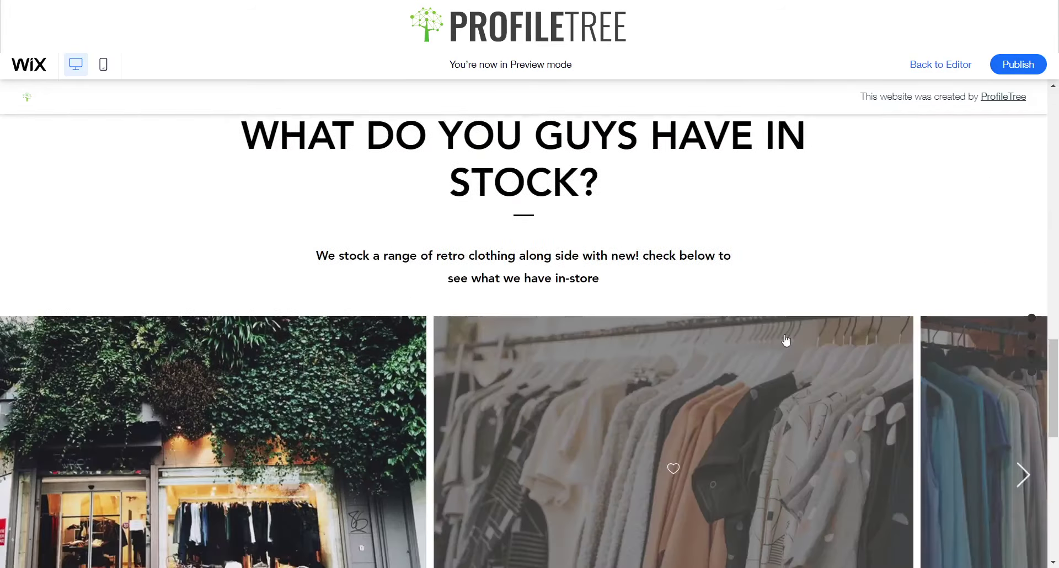
pyautogui.scroll(8, 398, 235)
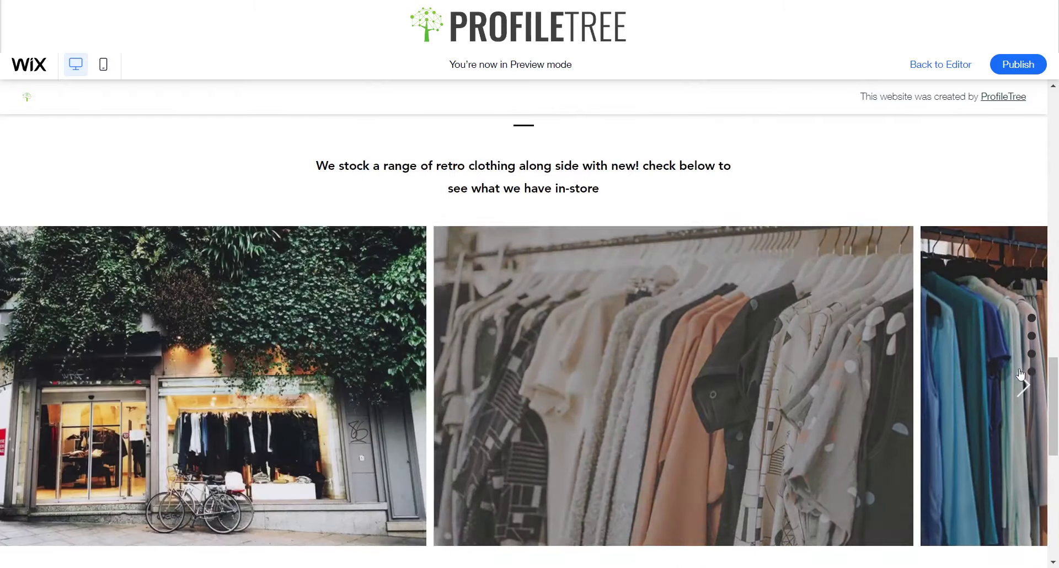
pyautogui.click(1023, 386)
pyautogui.click(1023, 387)
pyautogui.scroll(-8, 550, 371)
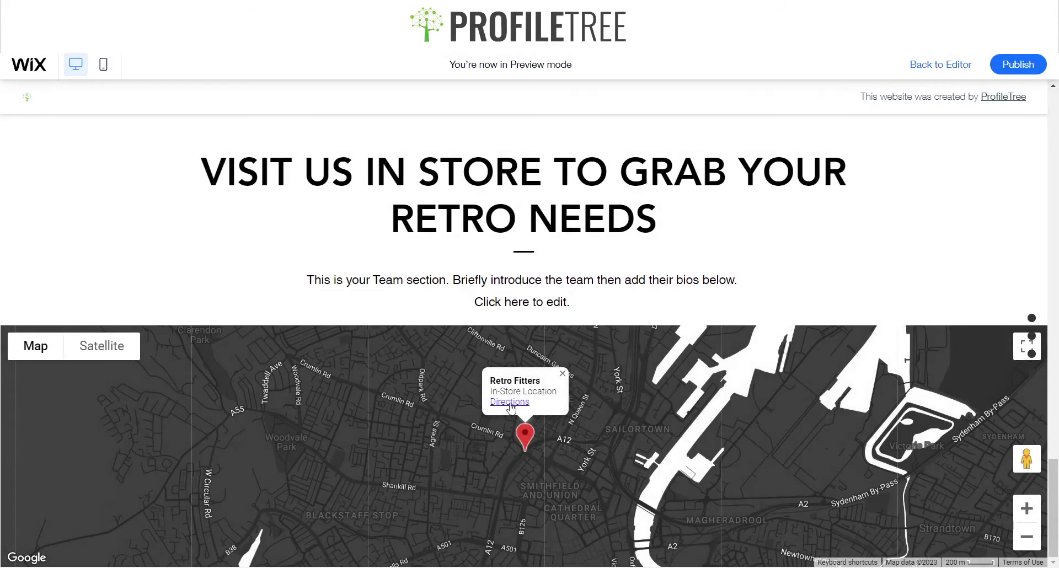
# Step: Check the FAQ page's store map in Satellite and Map views, and review the page back to its heading
pyautogui.click(99, 346)
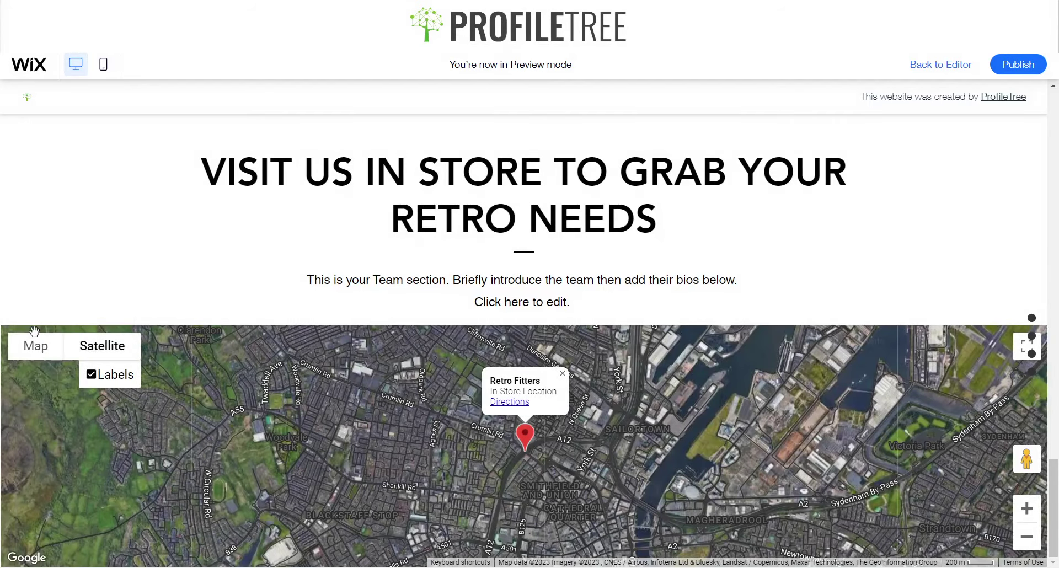
pyautogui.click(35, 346)
pyautogui.scroll(10, 110, 346)
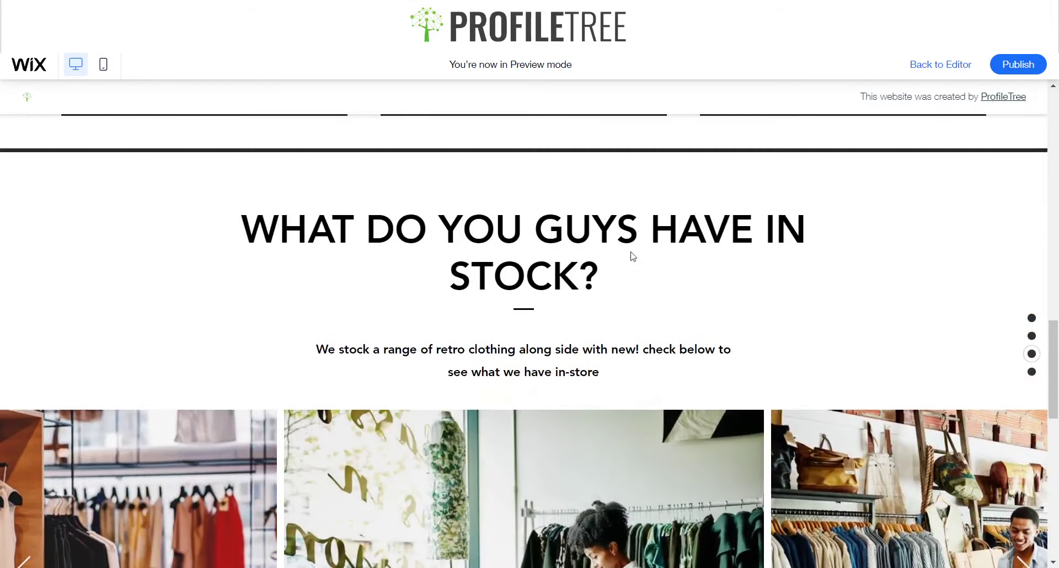
pyautogui.scroll(-5, 595, 264)
pyautogui.scroll(15, 595, 264)
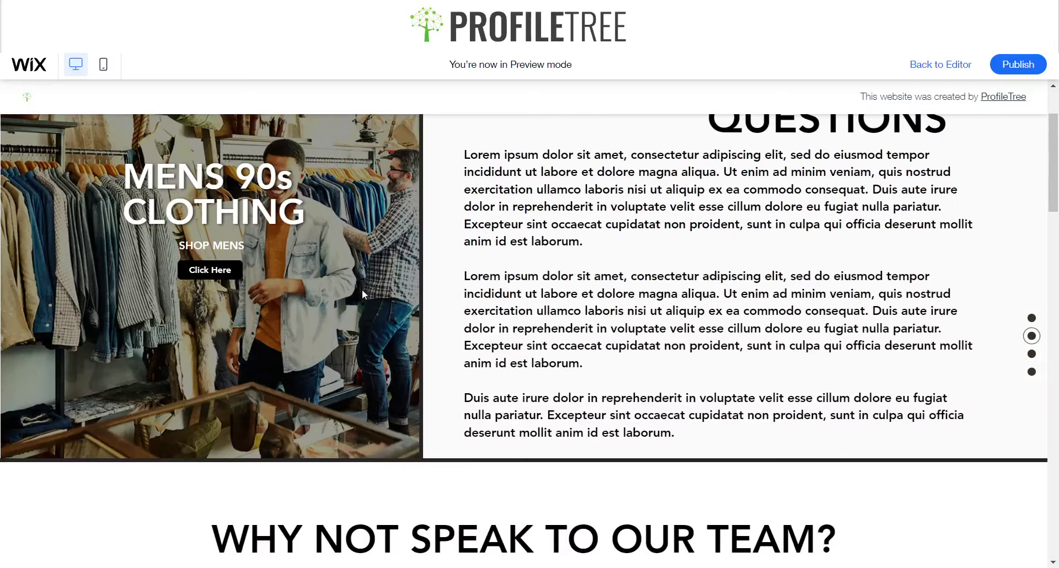
pyautogui.scroll(2, 524, 296)
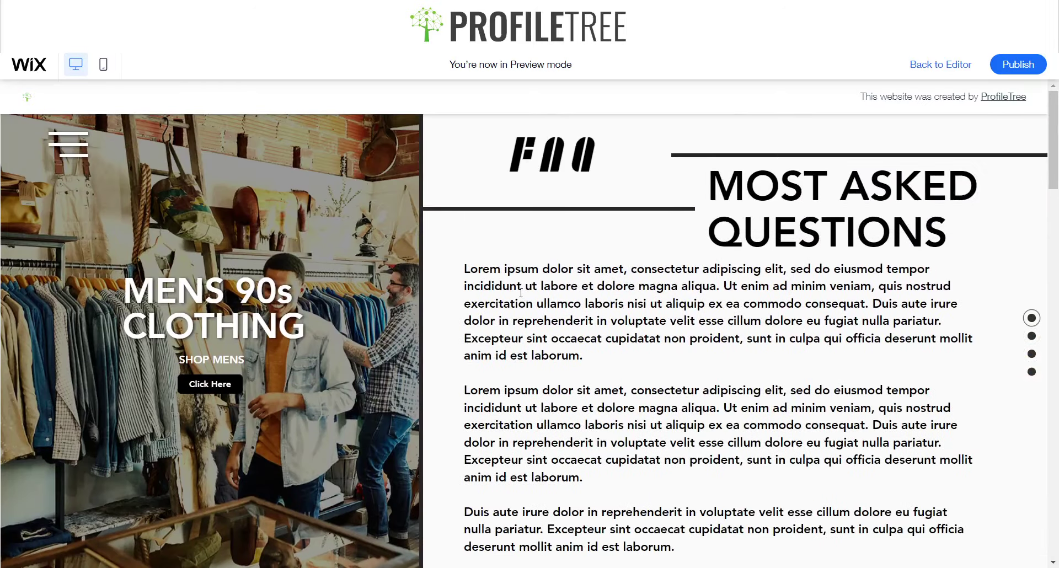